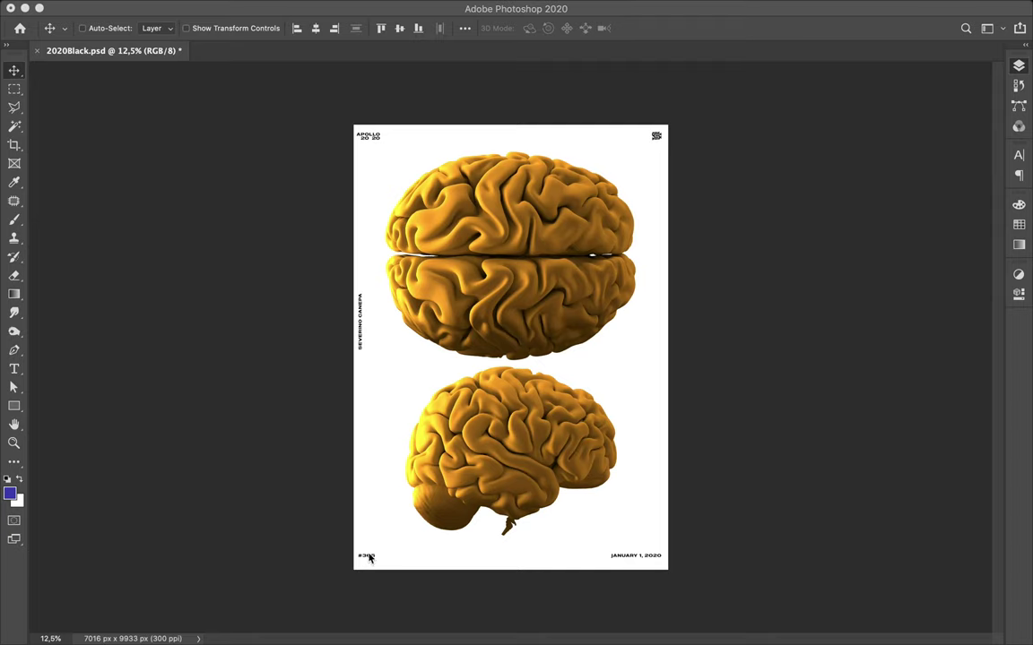
# Step: Change the issue number from #366 to #599 and the date to AUGUST 21, 2020
pyautogui.press('F7')
pyautogui.press('t')
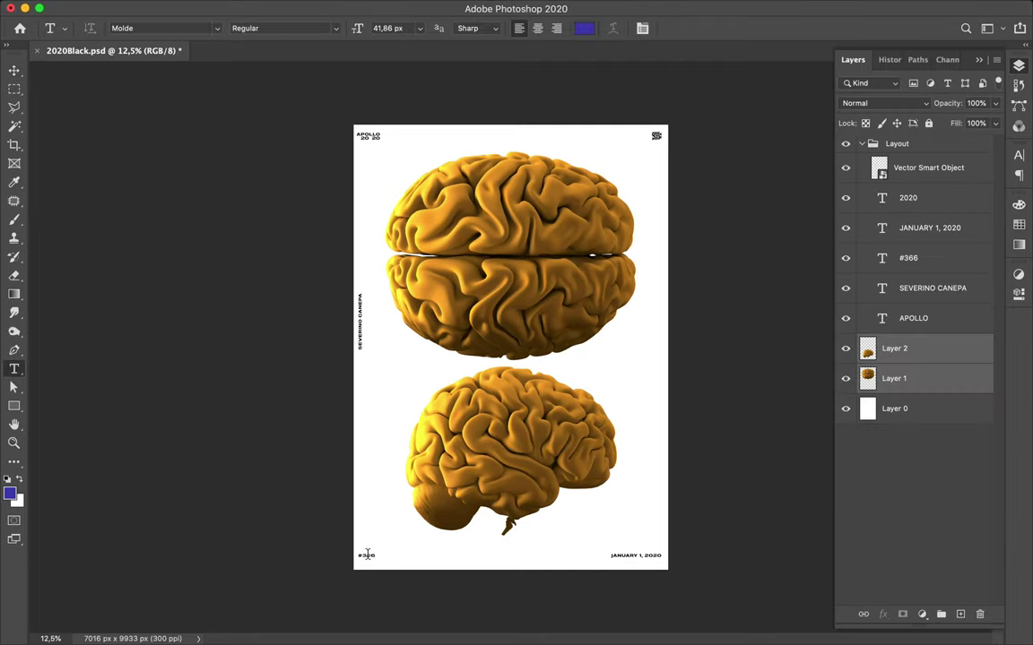
pyautogui.doubleClick(383, 553)
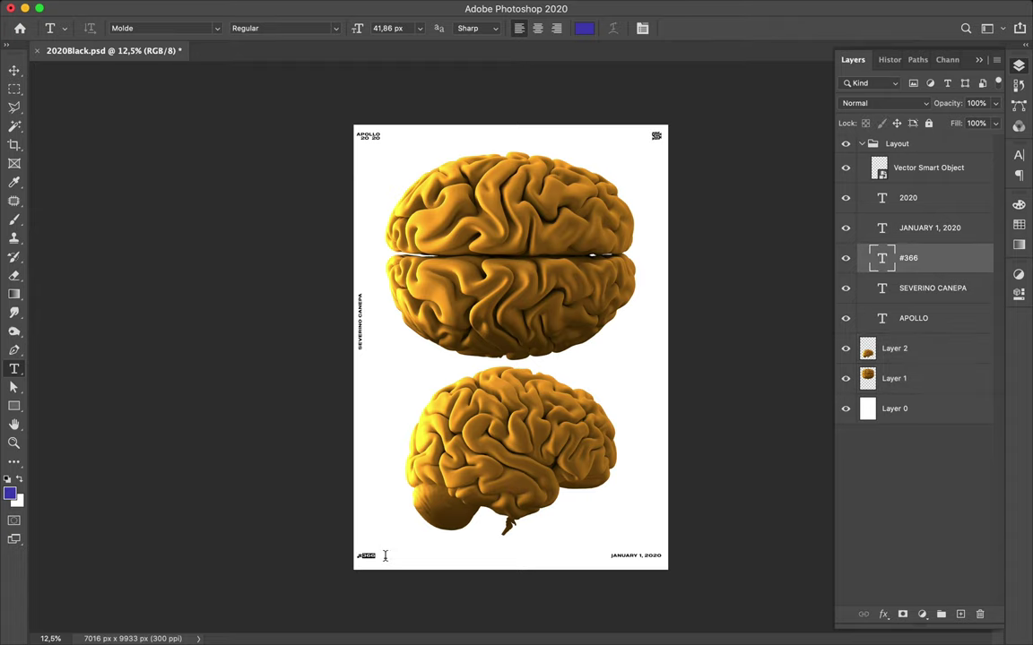
pyautogui.write('#1')
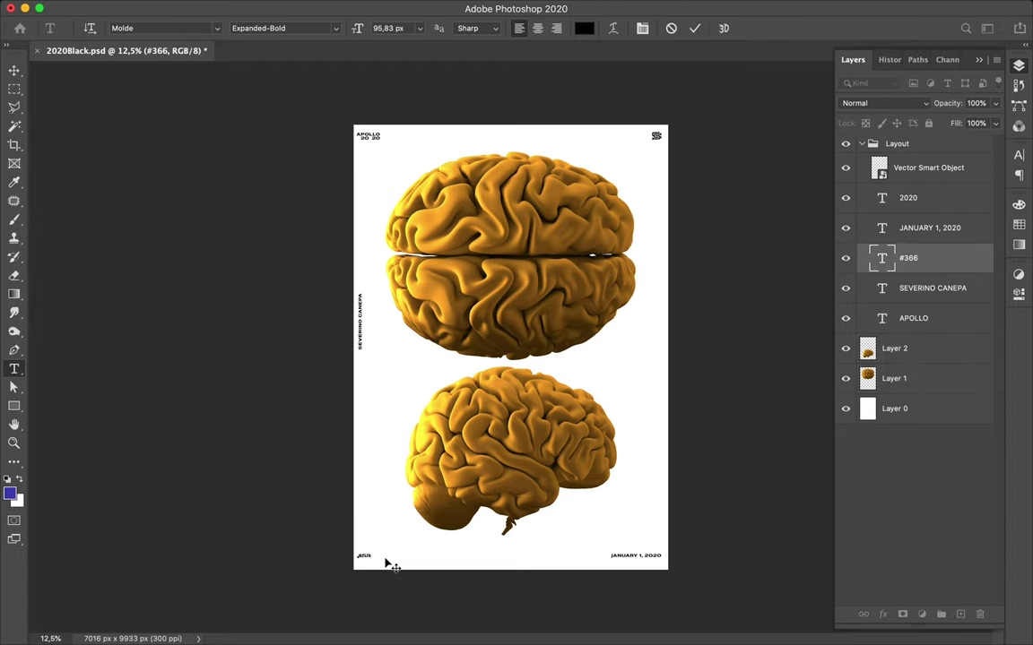
pyautogui.press('Escape')
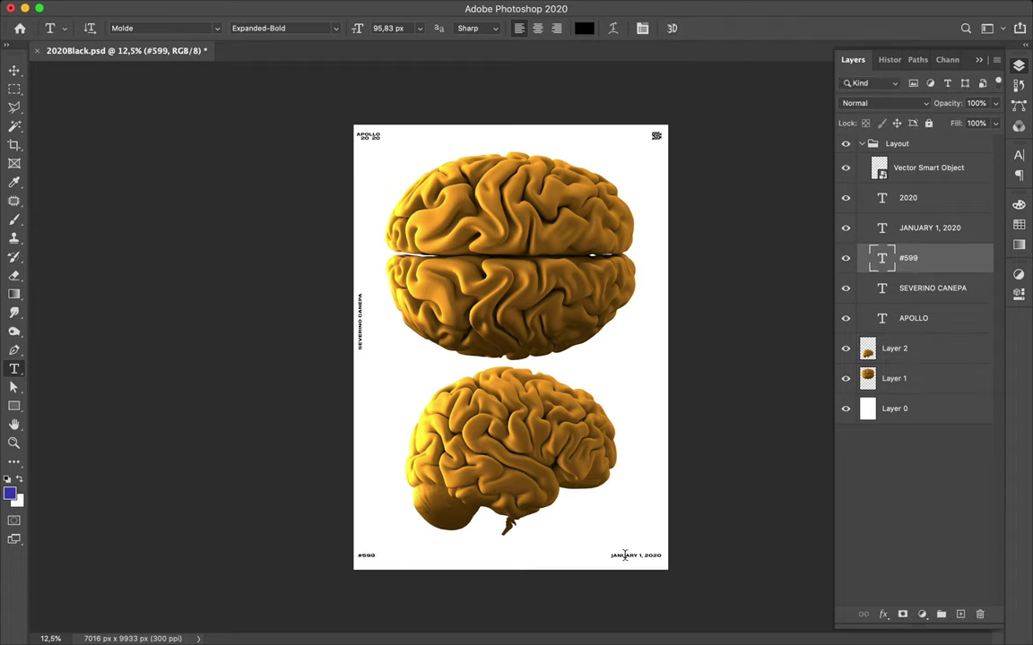
pyautogui.doubleClick(625, 556)
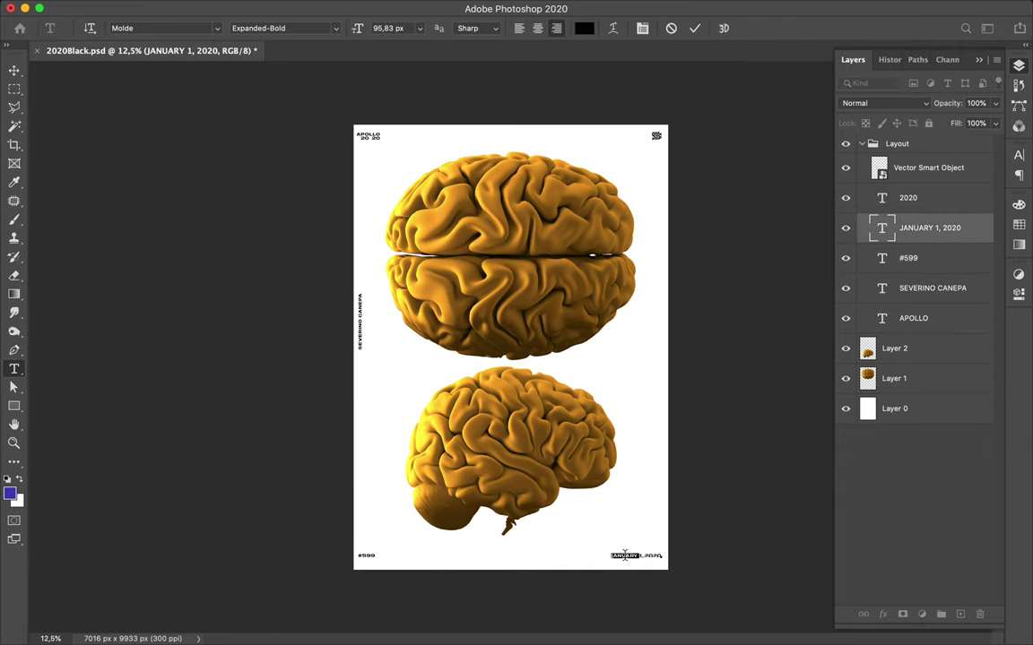
pyautogui.write('JUNE')
pyautogui.write(' 21,')
pyautogui.hotkey('ctrl', 'Return')
# Step: Delete the separate 2020 text layer and extend the title to APOLLO 2020
pyautogui.press('v')
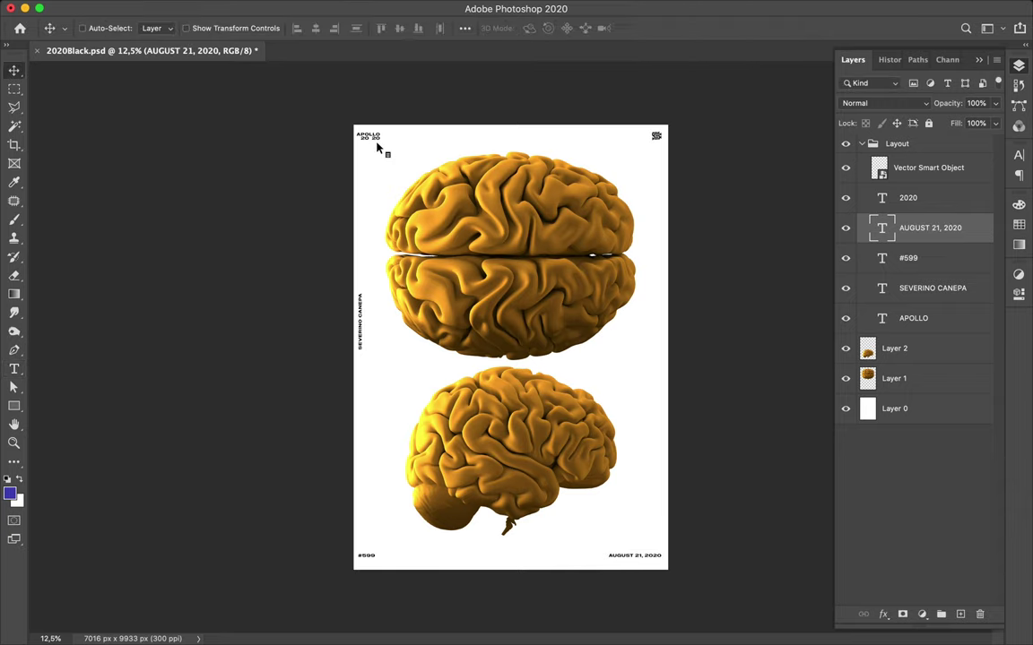
pyautogui.keyDown('ctrl'); pyautogui.click(377, 145); pyautogui.keyUp('ctrl')
pyautogui.press('Delete')
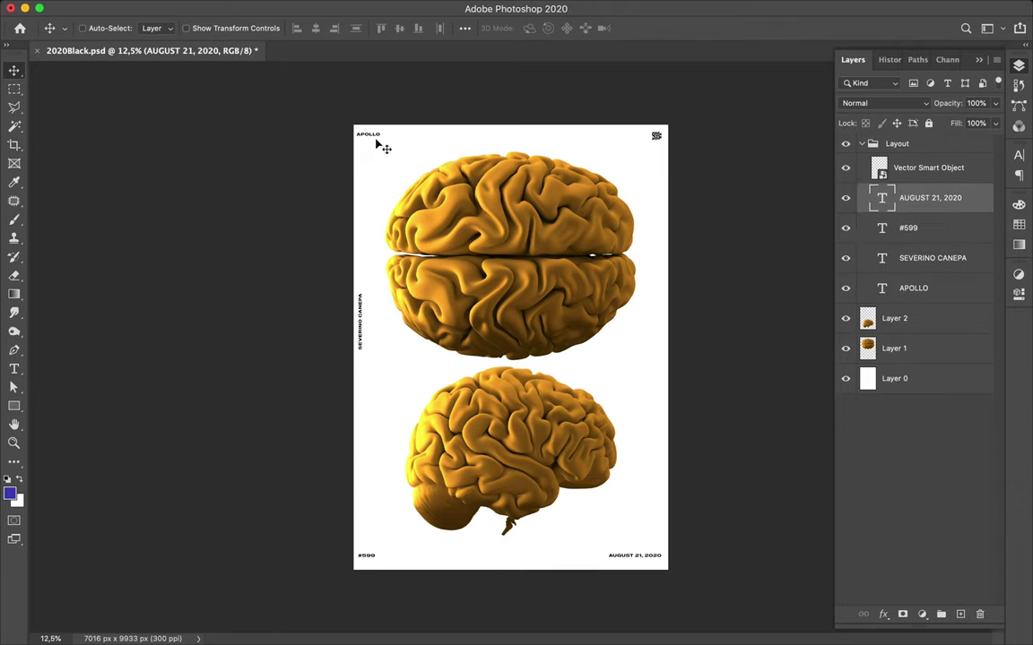
pyautogui.press('t')
pyautogui.click(381, 134)
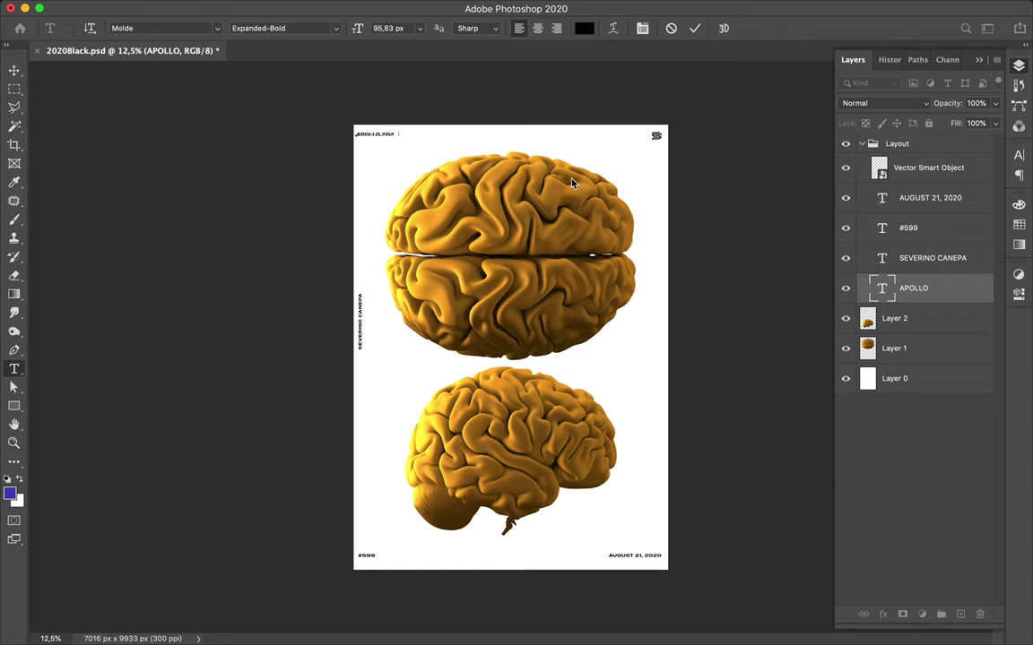
pyautogui.write('2020')
pyautogui.hotkey('ctrl', 'Return')
pyautogui.press('v')
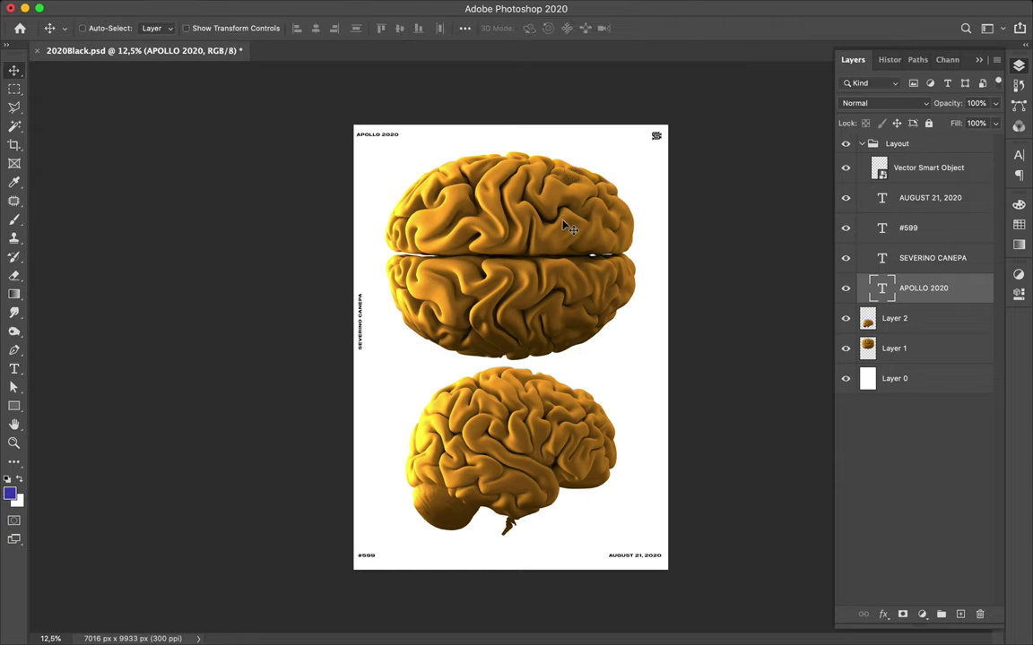
# Step: Scale the Layer 1 top brain down to about 82% and drag it higher on the poster
pyautogui.keyDown('ctrl'); pyautogui.click(565, 223); pyautogui.keyUp('ctrl')
pyautogui.hotkey('ctrl', 't')
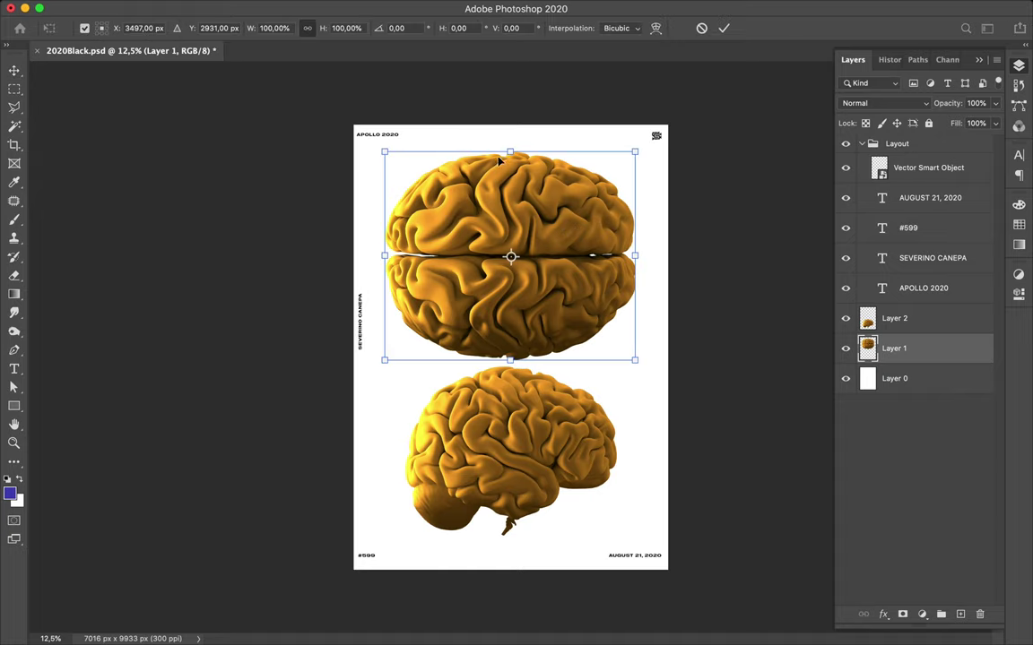
pyautogui.moveTo(511, 153); pyautogui.dragTo(512, 184)
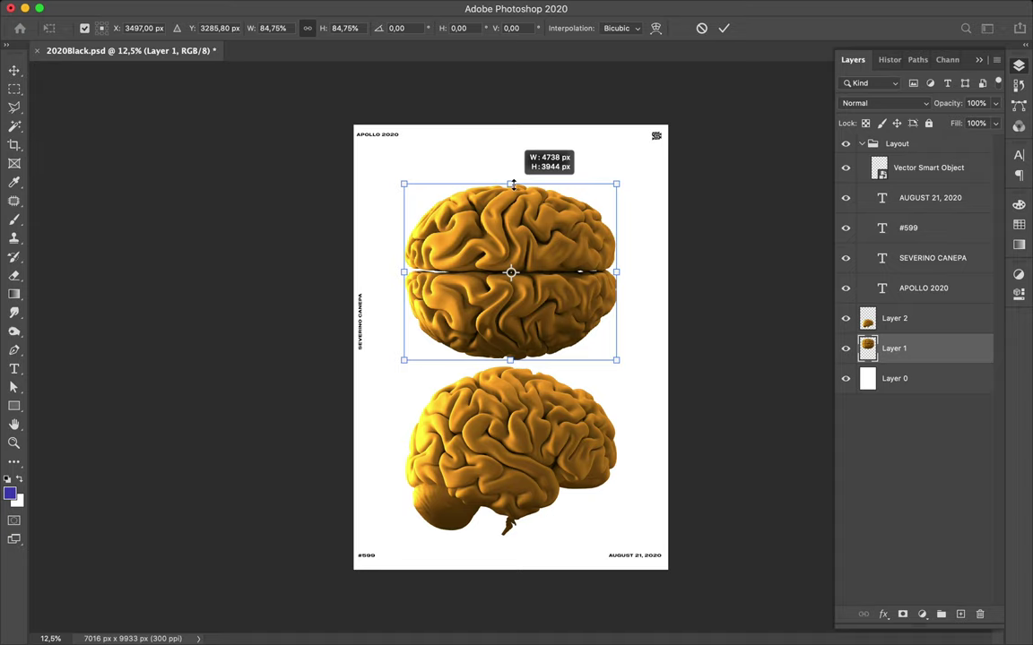
pyautogui.moveTo(513, 184); pyautogui.dragTo(510, 189)
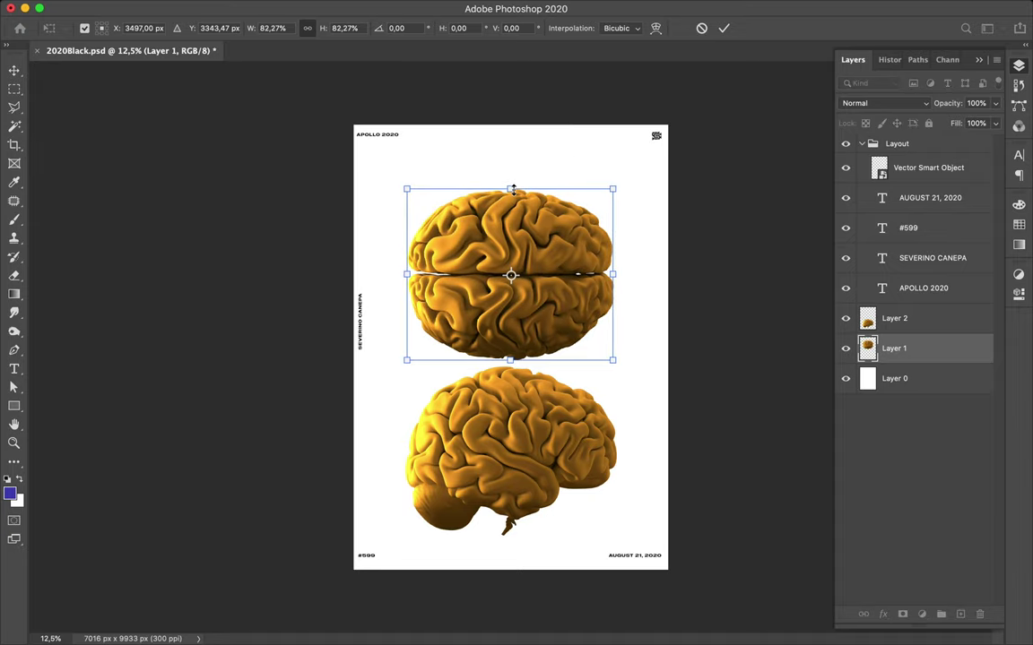
pyautogui.press('Return')
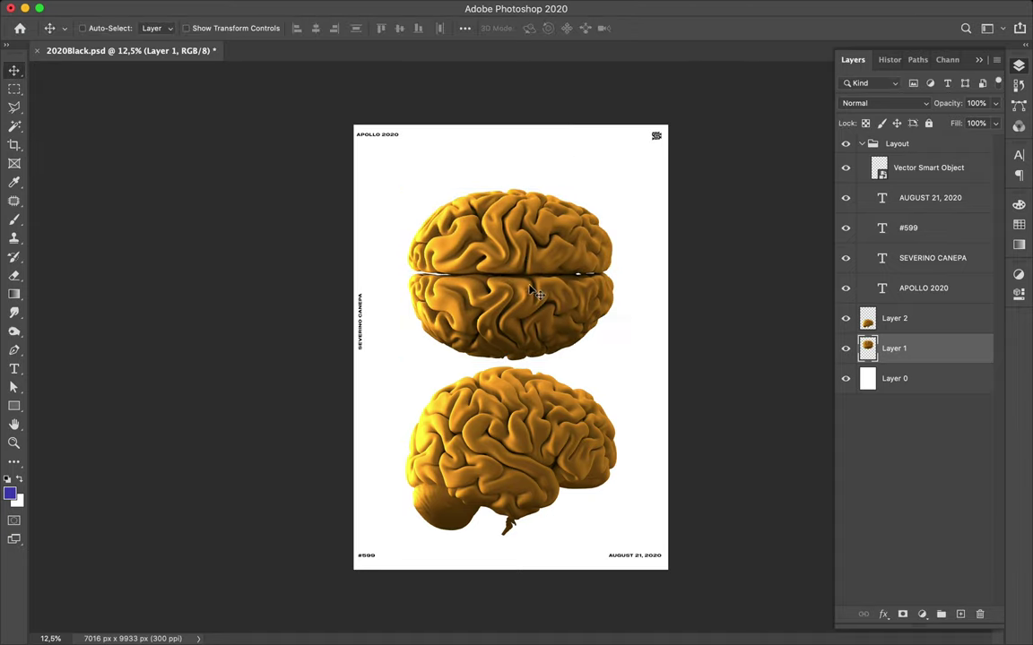
pyautogui.moveTo(531, 291); pyautogui.dragTo(527, 275)
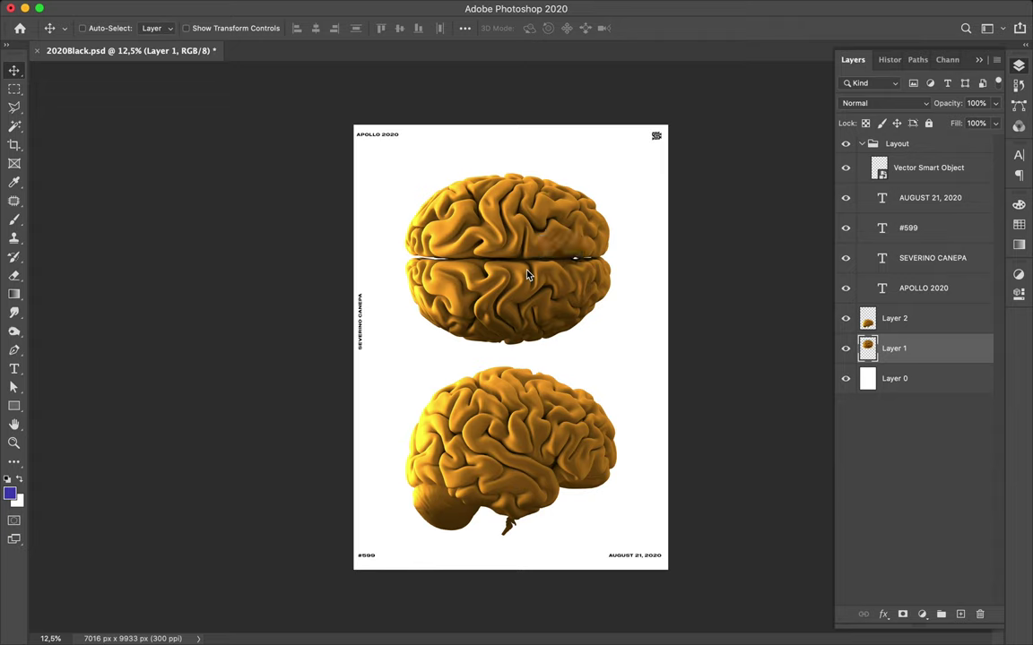
# Step: Add a Levels adjustment with black input 15, white input about 119, and tuned midtones
pyautogui.click(925, 615)
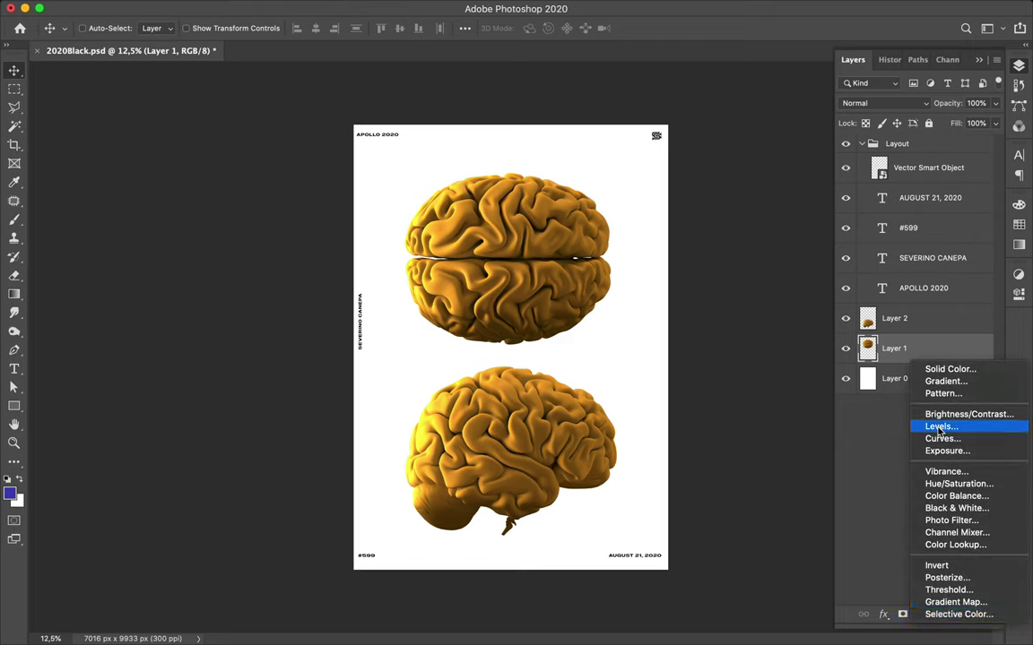
pyautogui.click(940, 429)
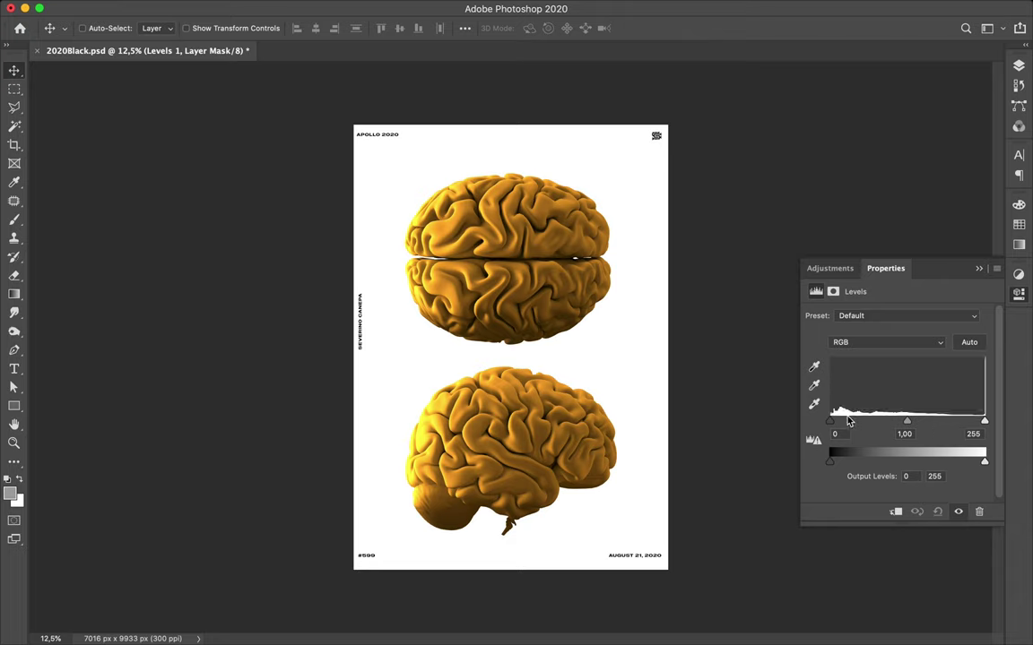
pyautogui.moveTo(833, 422); pyautogui.dragTo(840, 424)
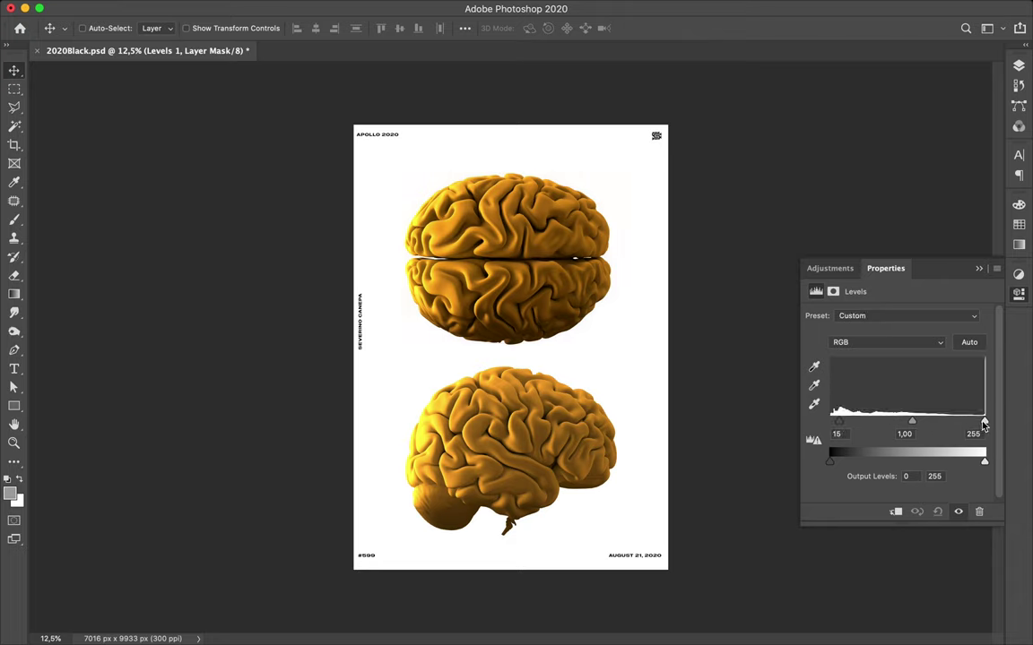
pyautogui.moveTo(984, 421); pyautogui.dragTo(859, 424)
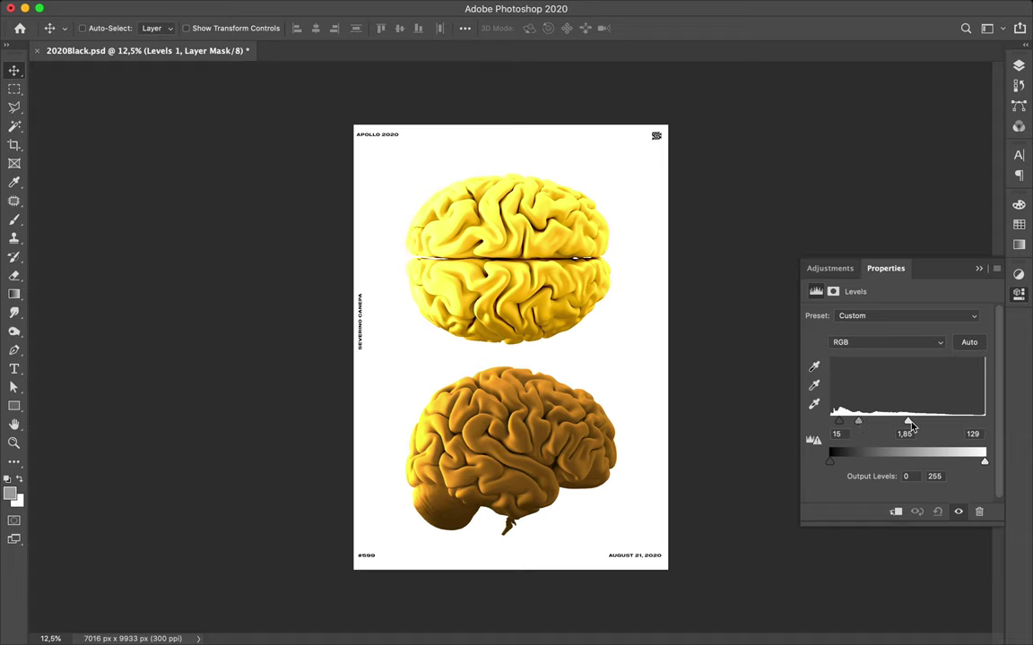
pyautogui.moveTo(906, 426); pyautogui.dragTo(857, 425)
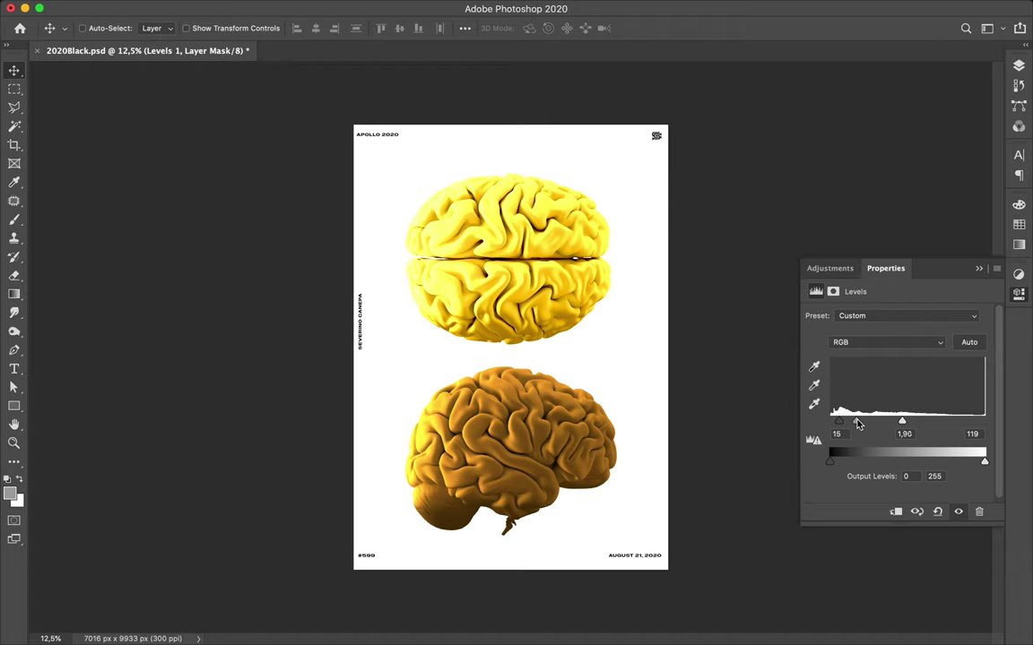
# Step: Duplicate the Levels adjustment, clipping the copy to Layer 2 and Levels 1 to Layer 1
pyautogui.click(1021, 64)
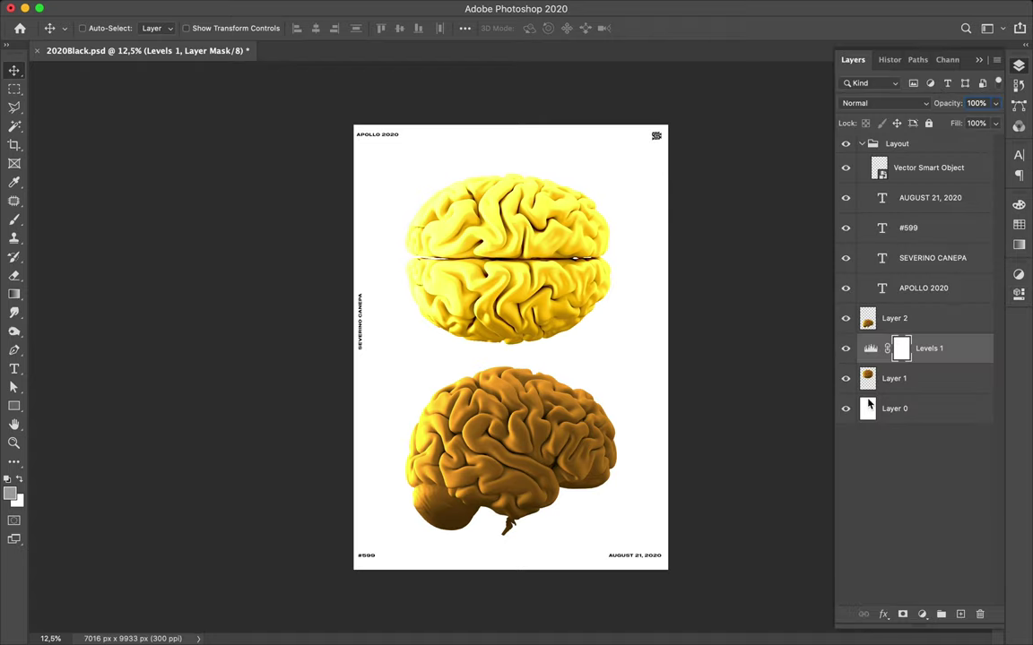
pyautogui.keyDown('alt'); pyautogui.moveTo(928, 353); pyautogui.dragTo(922, 314); pyautogui.keyUp('alt')
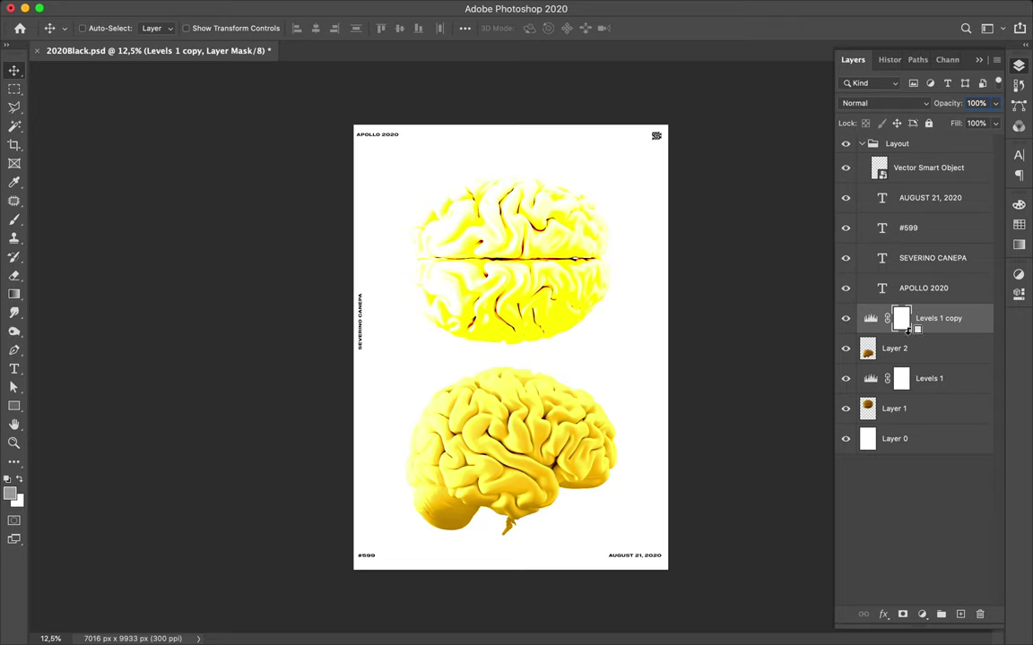
pyautogui.keyDown('alt'); pyautogui.click(910, 334); pyautogui.keyUp('alt')
pyautogui.keyDown('alt'); pyautogui.click(907, 392); pyautogui.keyUp('alt')
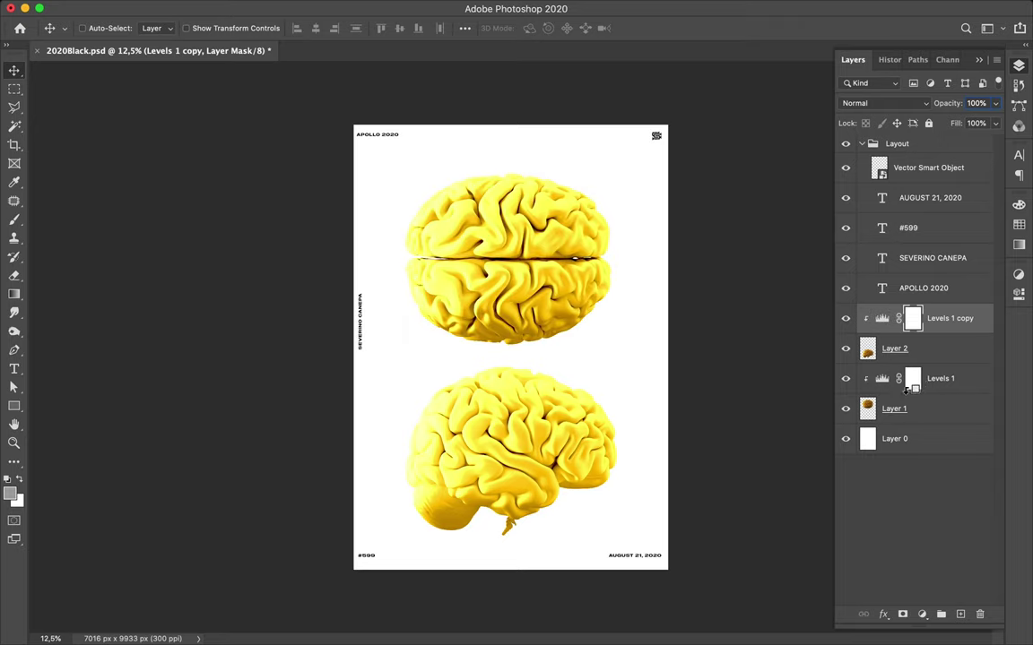
# Step: Duplicate both brains with their adjustment, then delete the extra Levels copy
pyautogui.click(941, 347)
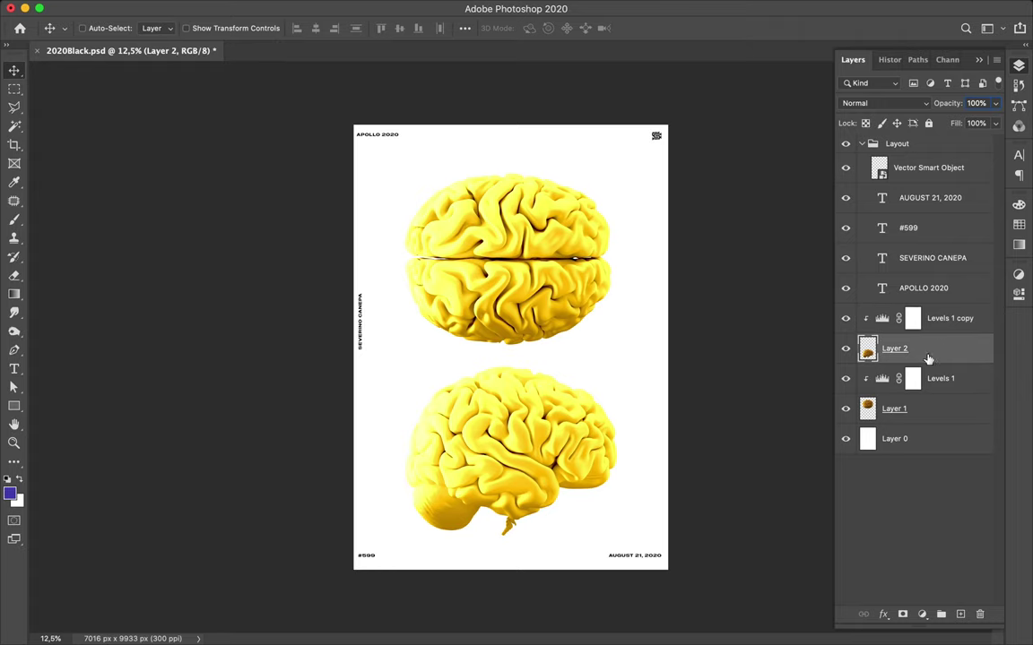
pyautogui.keyDown('shift'); pyautogui.click(921, 409); pyautogui.keyUp('shift')
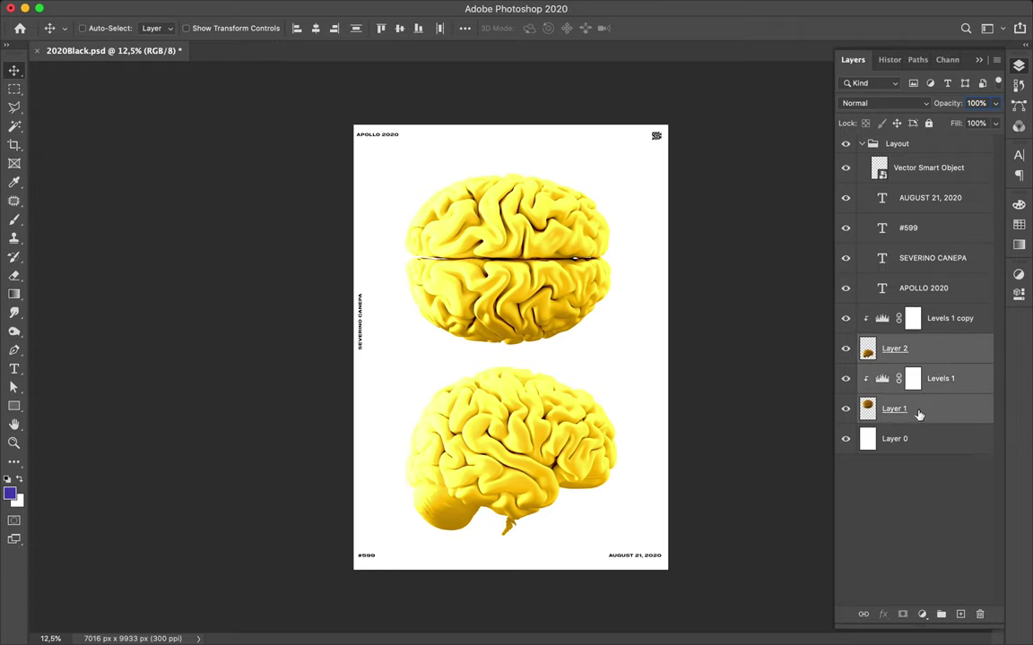
pyautogui.moveTo(919, 414); pyautogui.dragTo(918, 424)
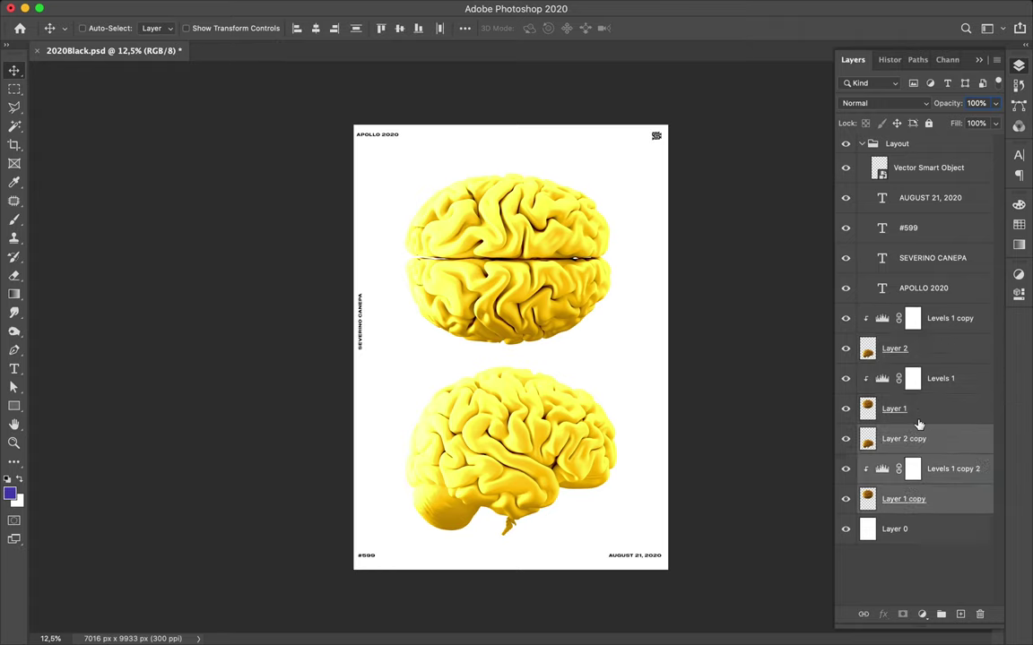
pyautogui.click(935, 475)
pyautogui.press('Delete')
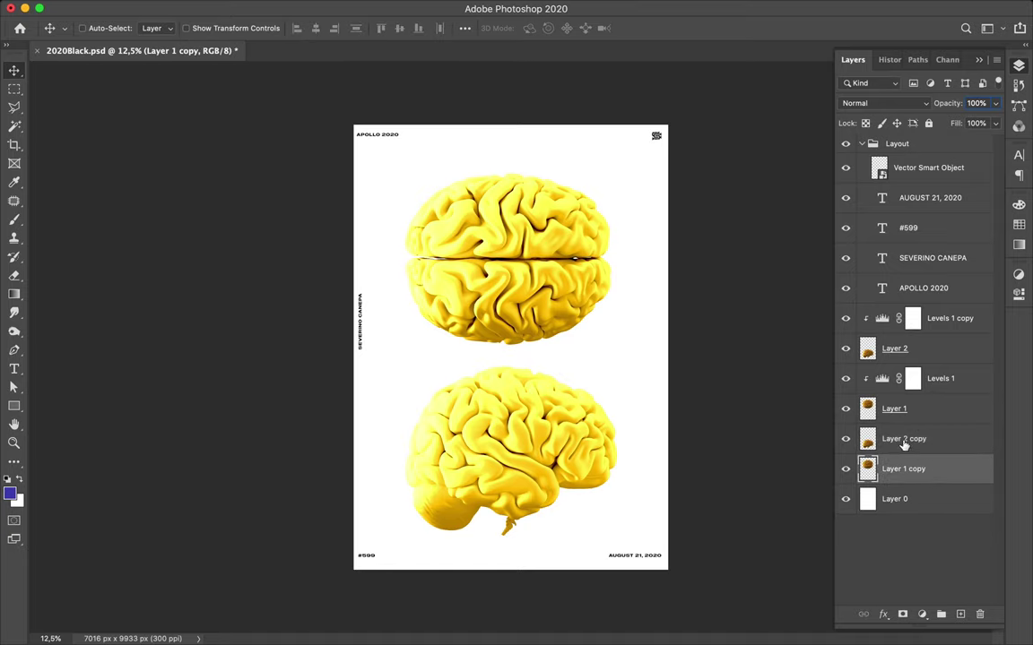
# Step: Merge Layer 2 with Levels 1 copy and Layer 1 with Levels 1, then duplicate Levels 1 copy
pyautogui.keyDown('shift'); pyautogui.click(903, 441); pyautogui.keyUp('shift')
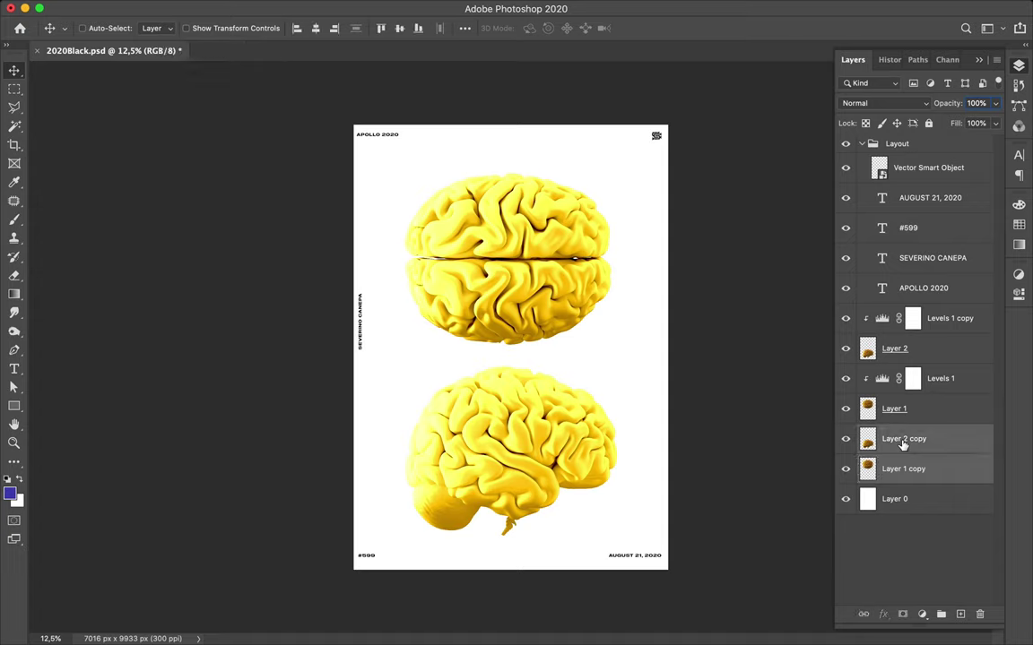
pyautogui.click(939, 411)
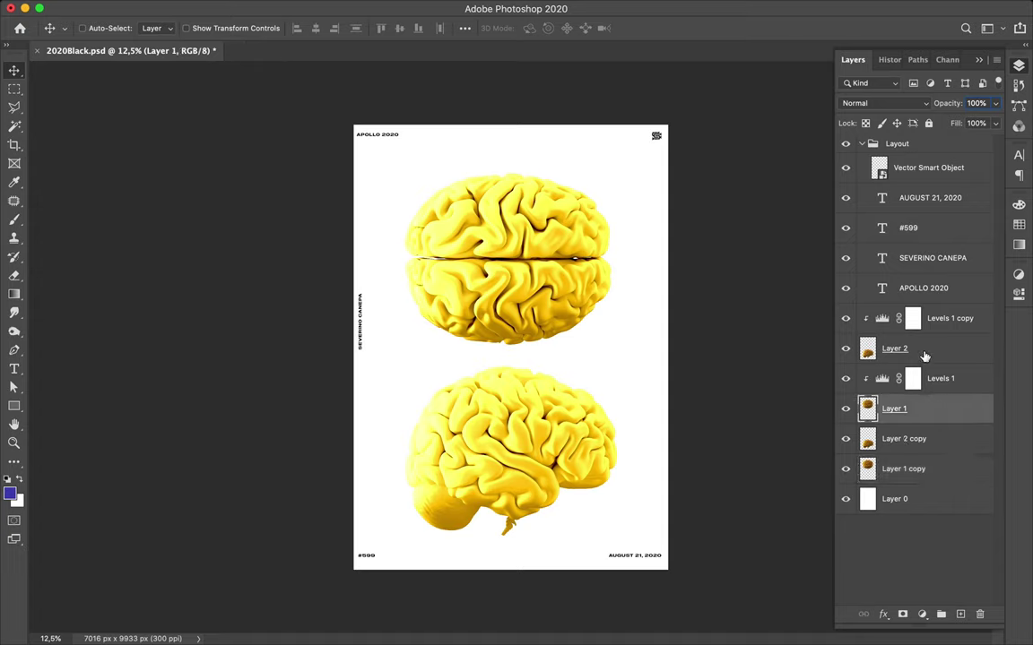
pyautogui.click(925, 356)
pyautogui.keyDown('shift'); pyautogui.click(935, 332); pyautogui.keyUp('shift')
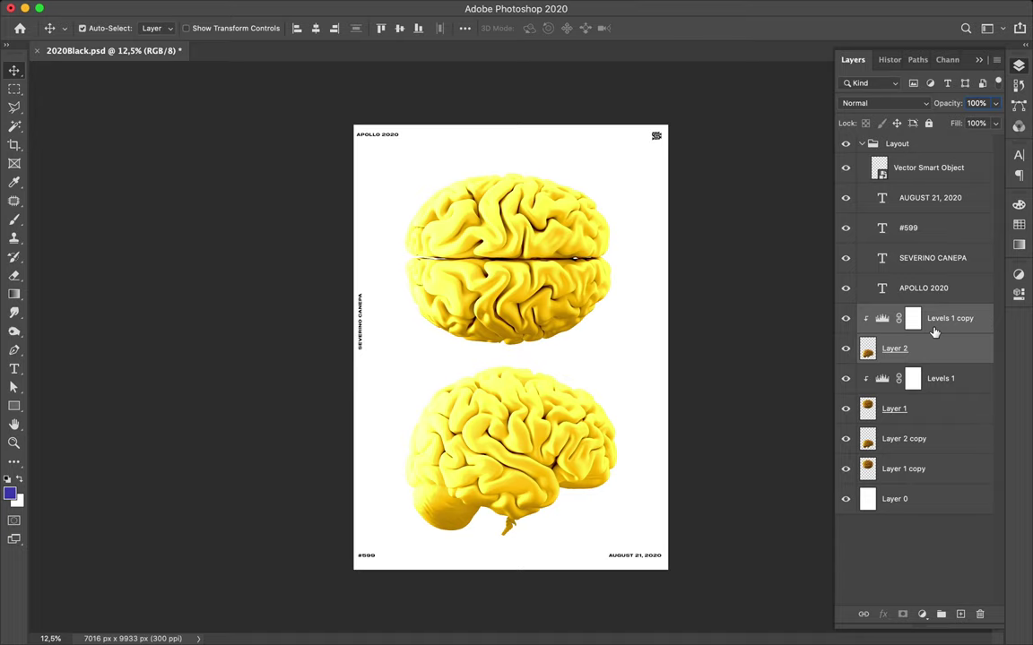
pyautogui.hotkey('ctrl', 'e')
pyautogui.click(933, 346)
pyautogui.keyDown('shift'); pyautogui.click(934, 380); pyautogui.keyUp('shift')
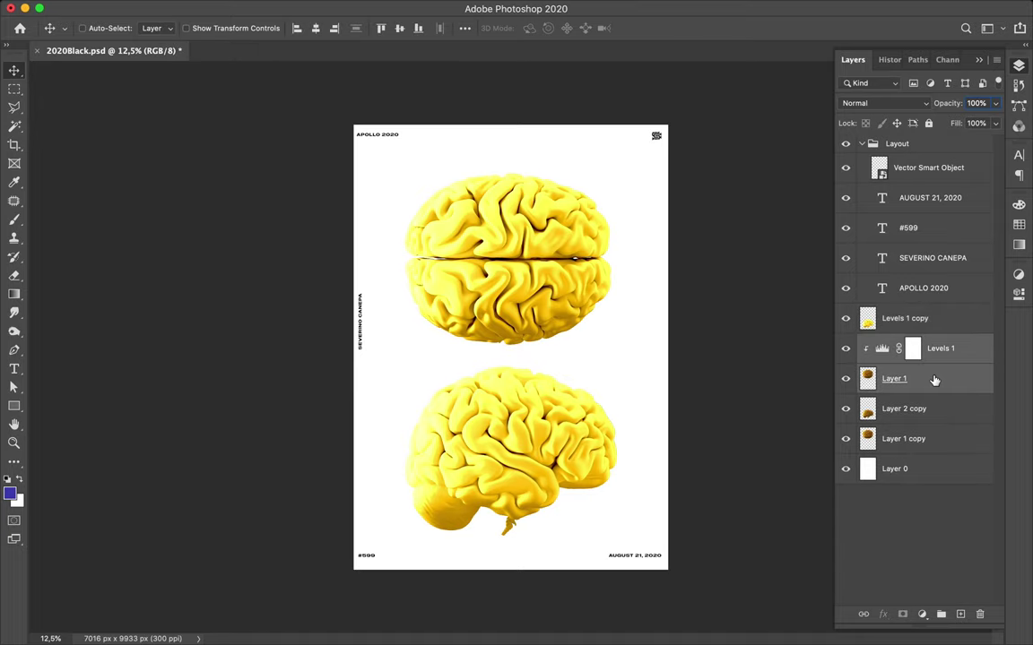
pyautogui.hotkey('ctrl', 'e')
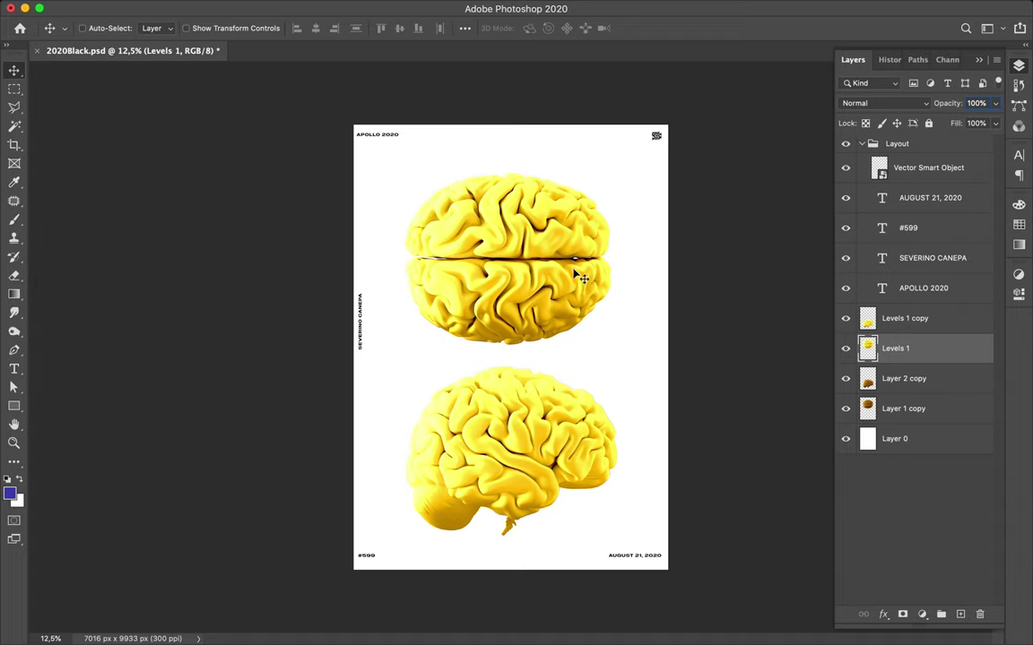
pyautogui.click(888, 321)
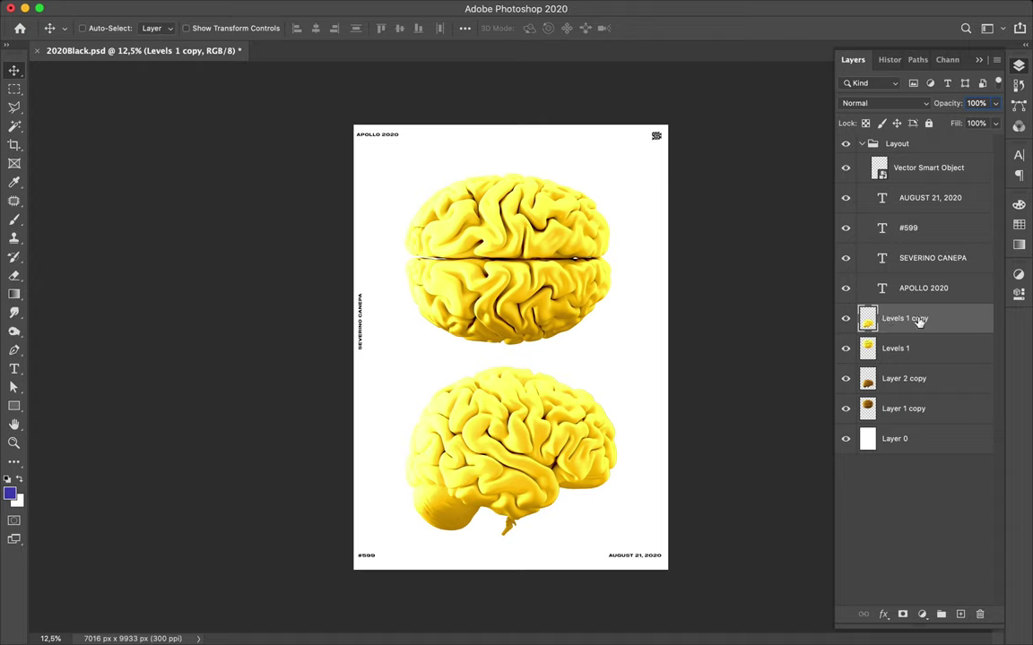
pyautogui.moveTo(918, 323); pyautogui.dragTo(915, 315)
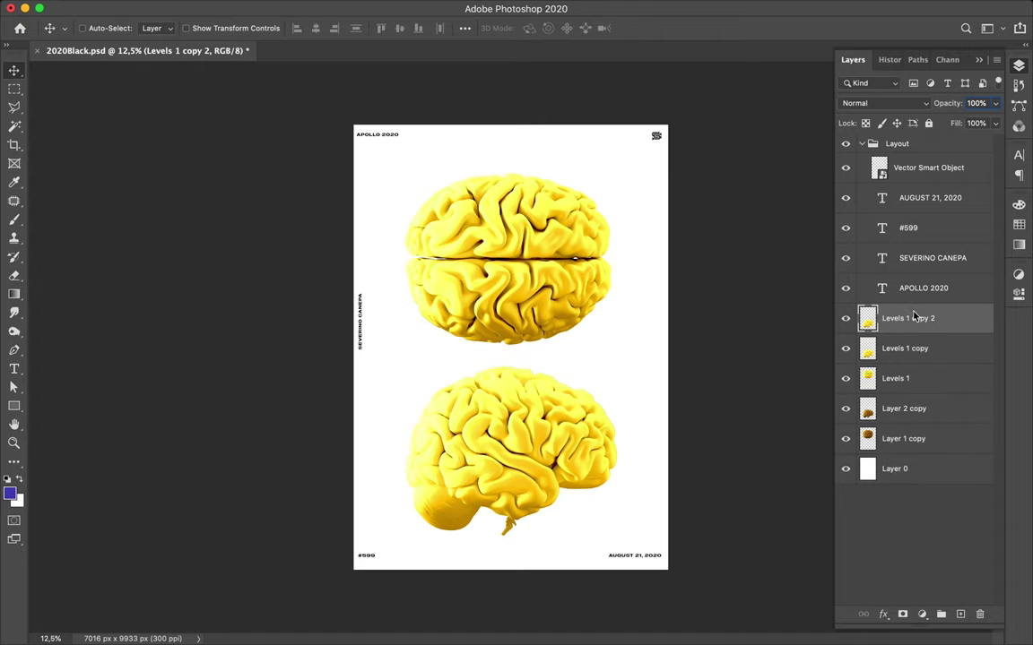
# Step: Apply a High Pass filter with a radius of about 459 px to Levels 1 copy 2
pyautogui.click(297, 7)
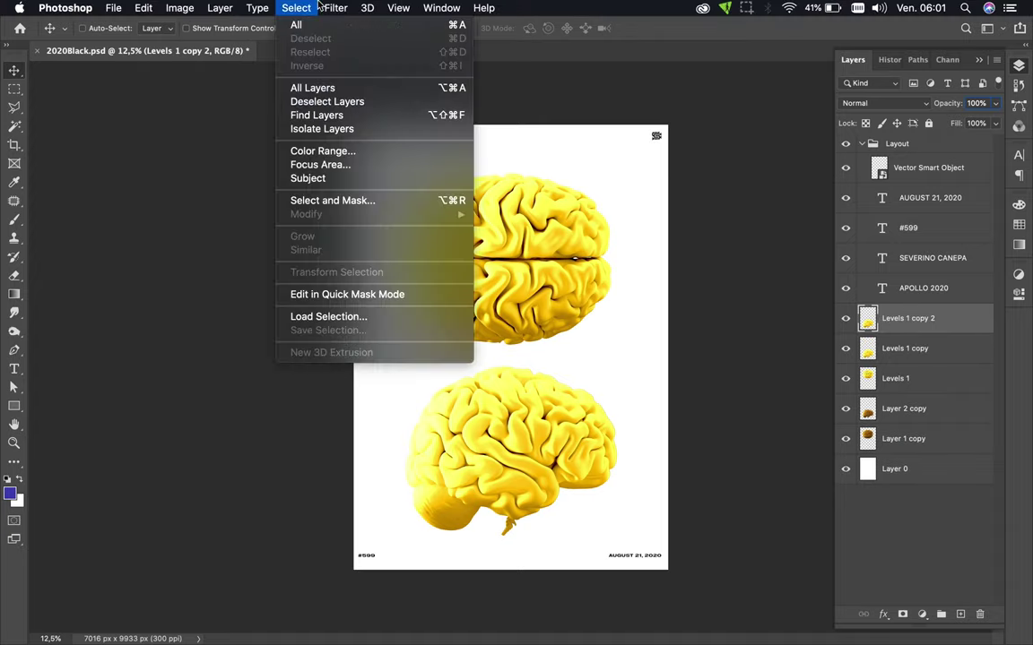
pyautogui.moveTo(346, 300)
pyautogui.click(588, 314)
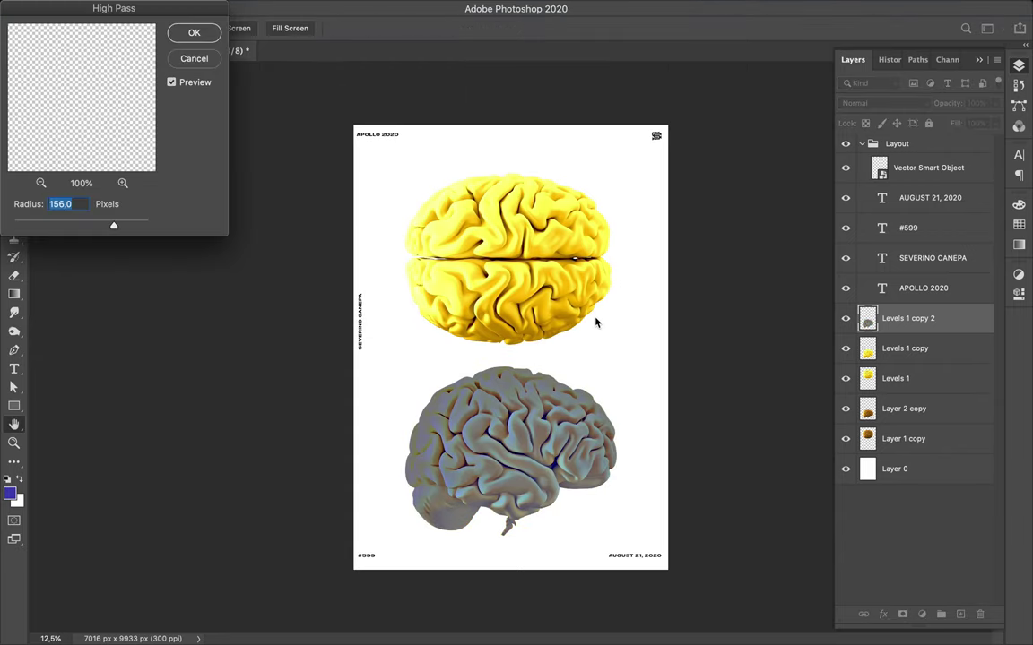
pyautogui.moveTo(114, 225); pyautogui.dragTo(132, 228)
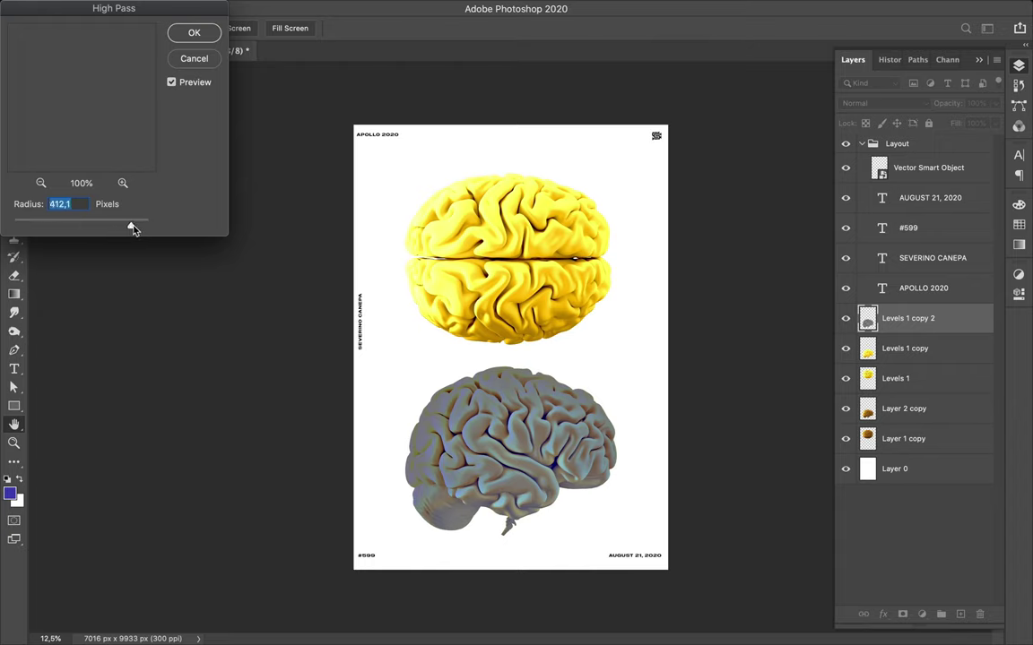
pyautogui.moveTo(132, 227); pyautogui.dragTo(132, 227)
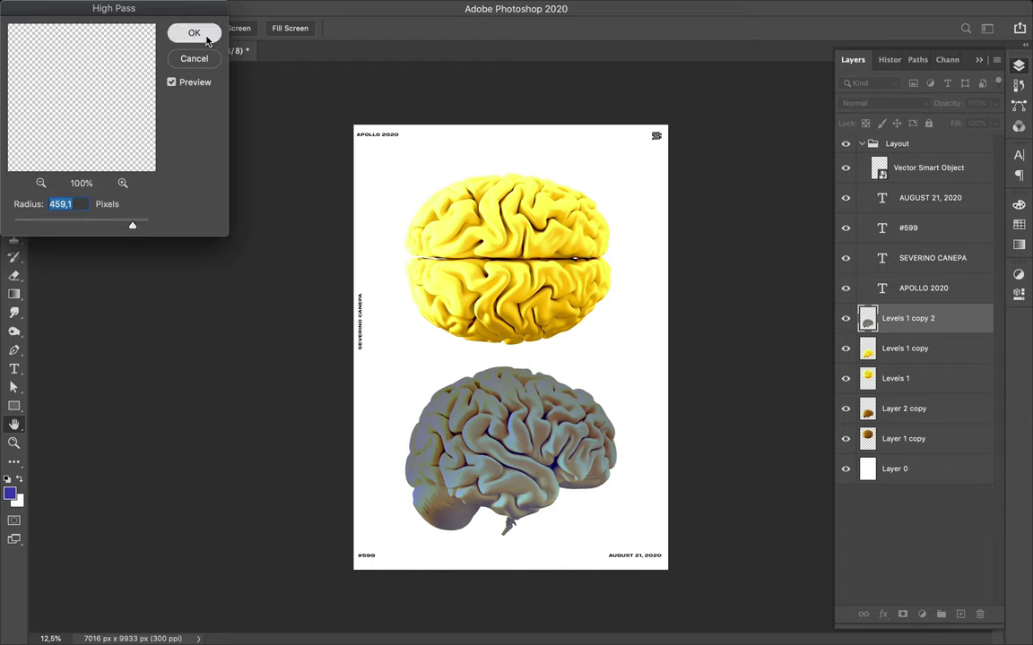
pyautogui.press('Return')
pyautogui.click(896, 103)
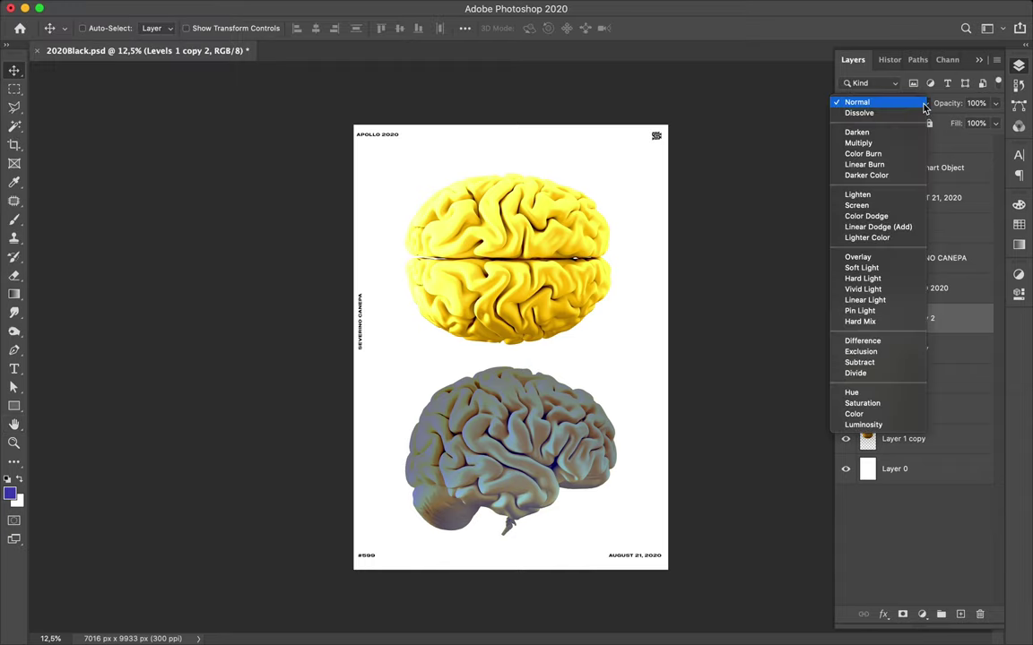
pyautogui.click(910, 397)
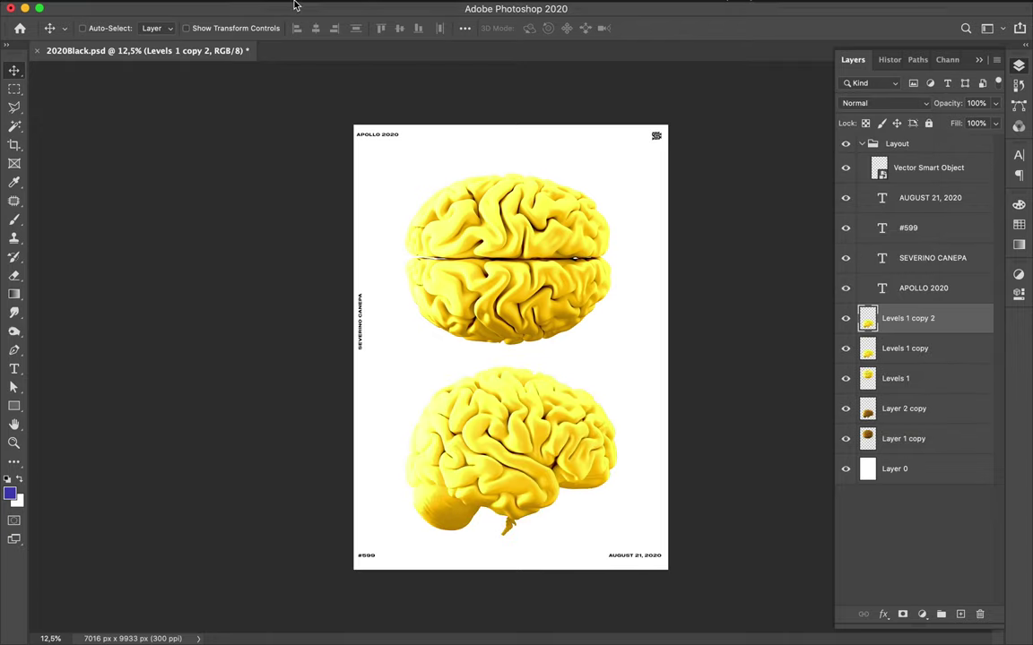
# Step: Reapply High Pass with the radius lowered to about 82.5 px
pyautogui.click(336, 7)
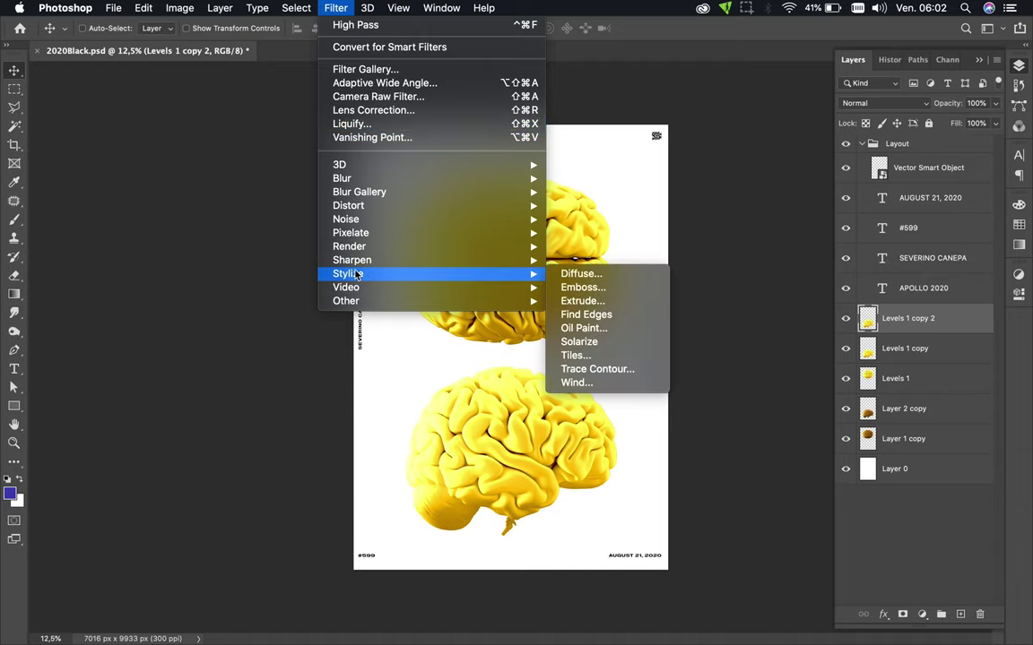
pyautogui.moveTo(346, 301)
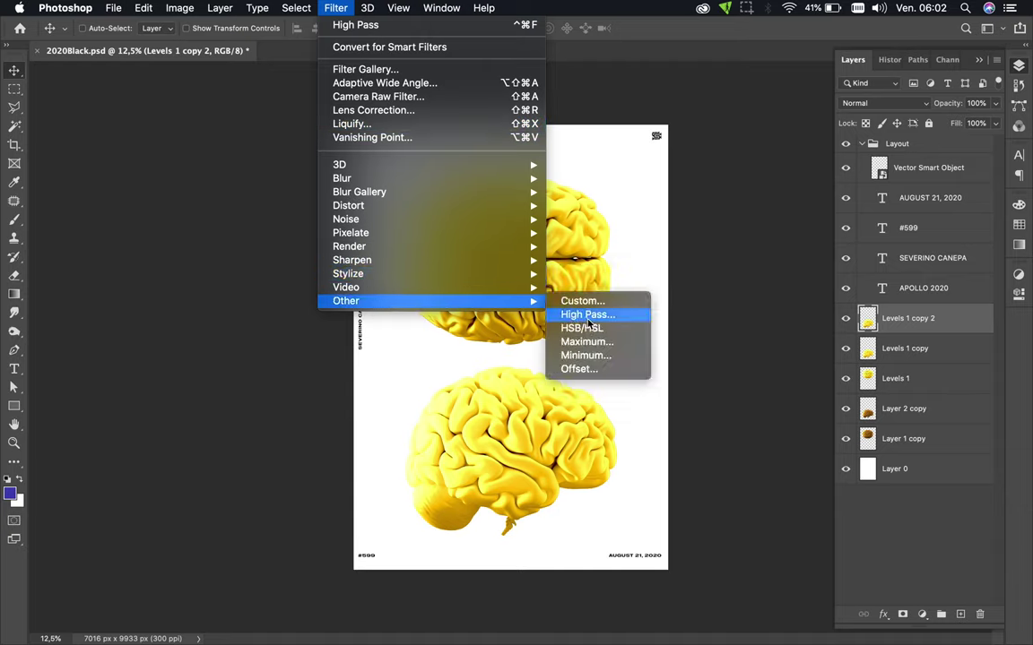
pyautogui.click(588, 315)
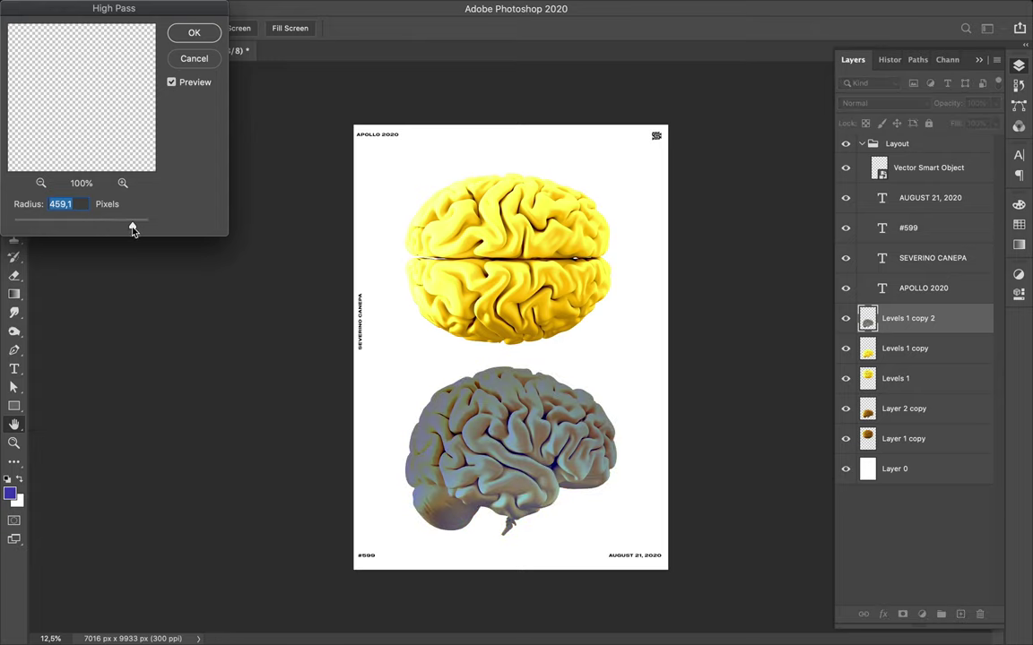
pyautogui.moveTo(133, 231)
pyautogui.mouseDown()
pyautogui.moveTo(76, 226)
pyautogui.moveTo(98, 228)
pyautogui.mouseUp()
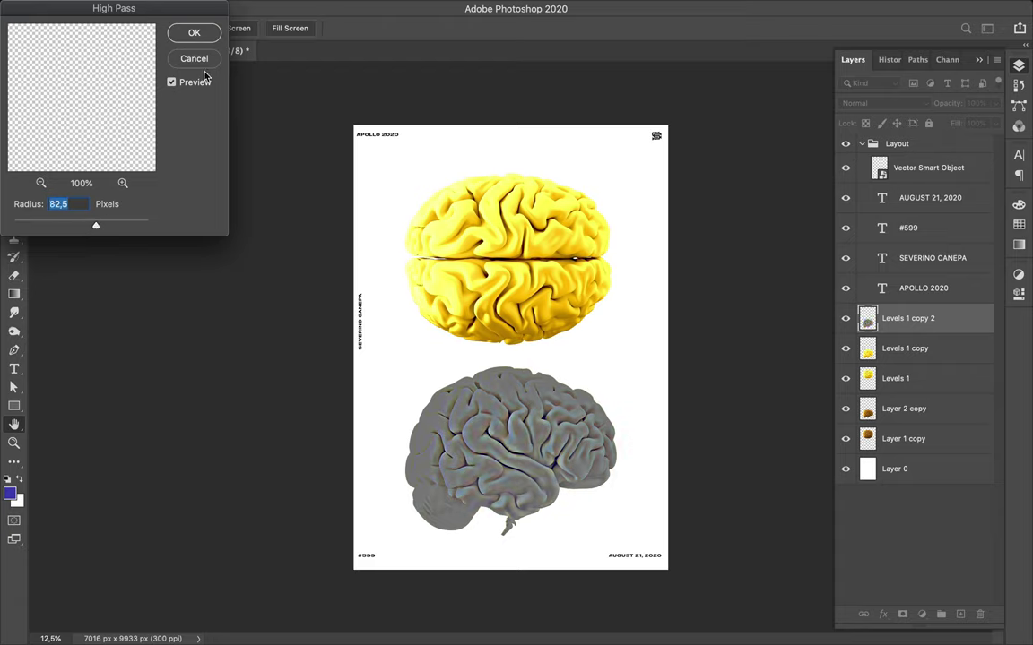
pyautogui.click(192, 36)
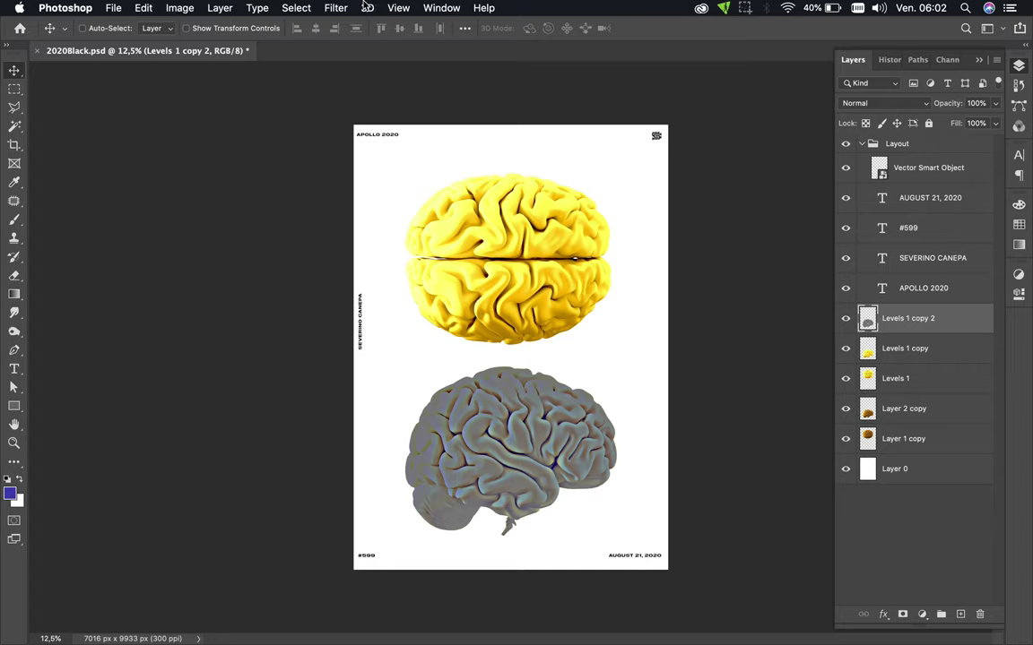
pyautogui.click(334, 7)
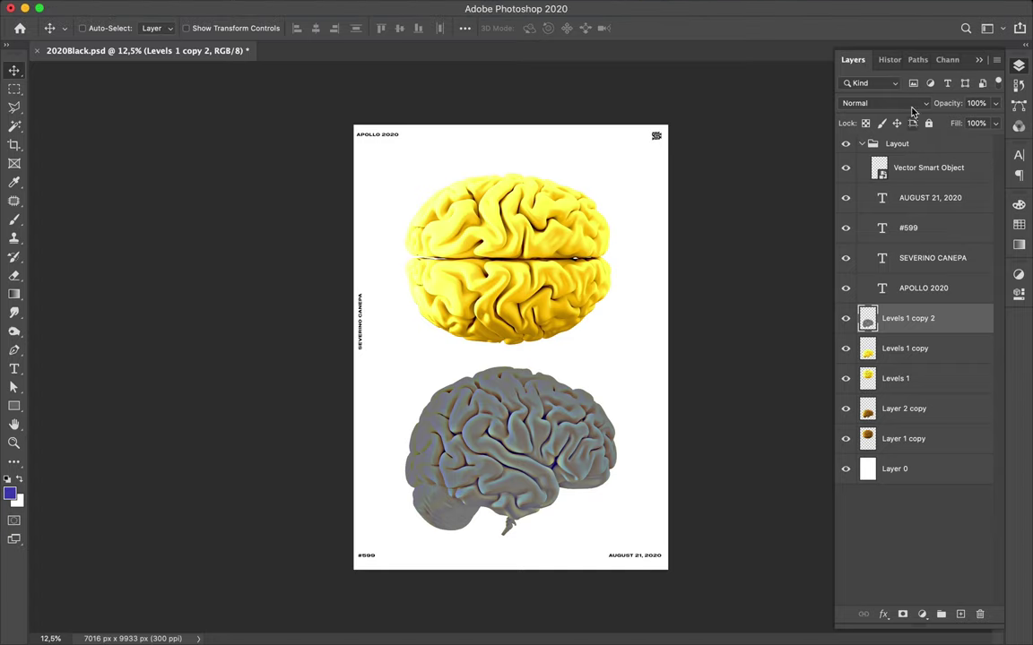
pyautogui.click(887, 103)
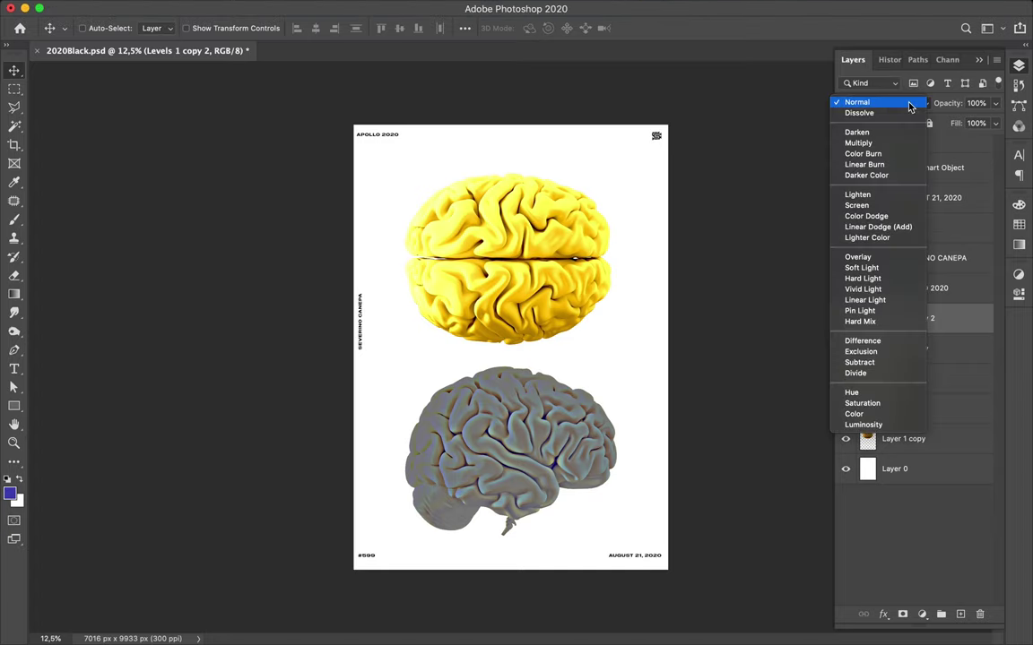
# Step: Set Levels 1 copy 2 to Hue blending and duplicate it as Levels 1 copy 3
pyautogui.click(900, 393)
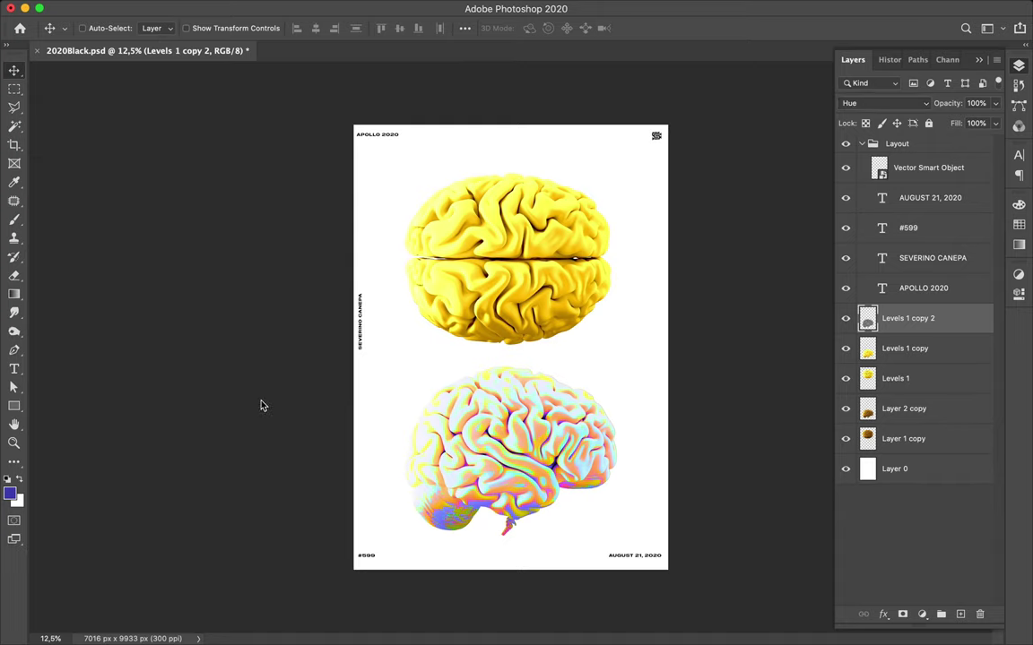
pyautogui.scroll(3, 508, 431)
pyautogui.scroll(1, 508, 432)
pyautogui.scroll(2, 508, 433)
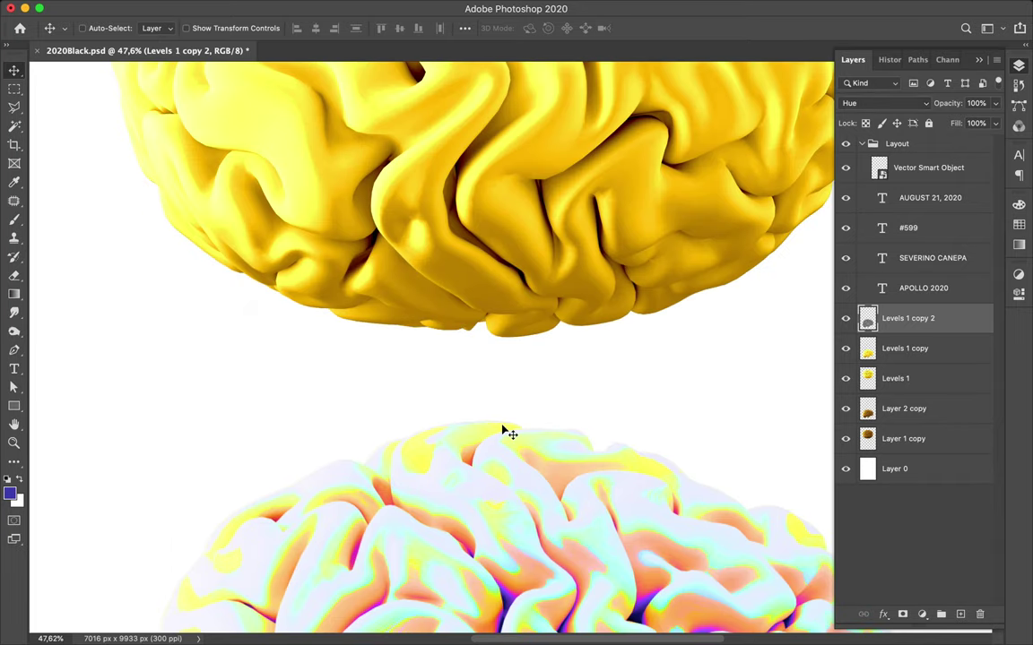
pyautogui.scroll(1, 507, 432)
pyautogui.scroll(-2, 508, 433)
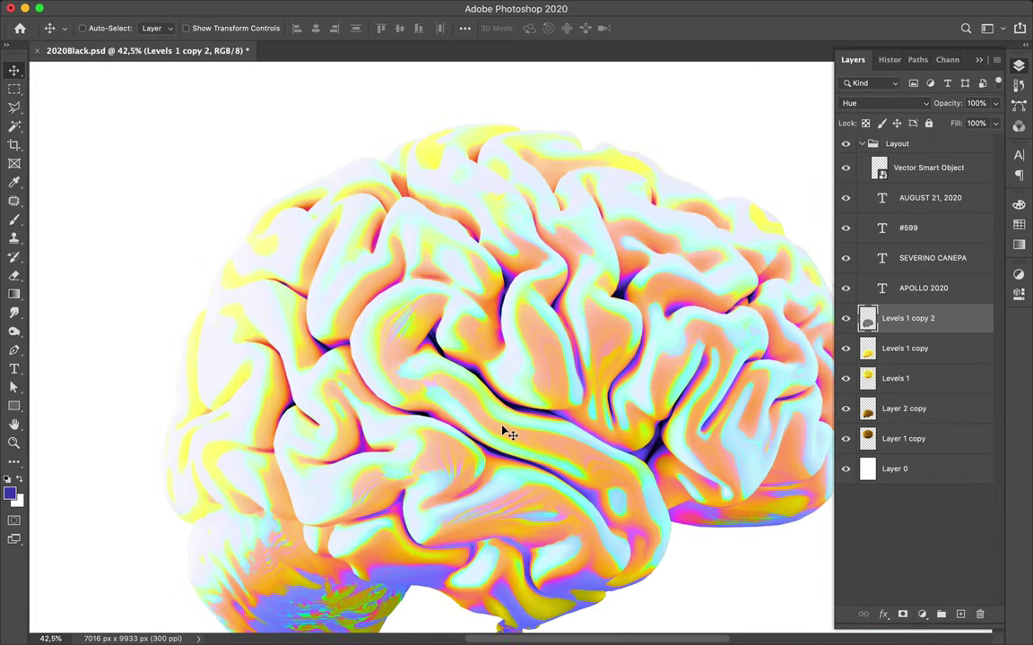
pyautogui.scroll(-1, 507, 433)
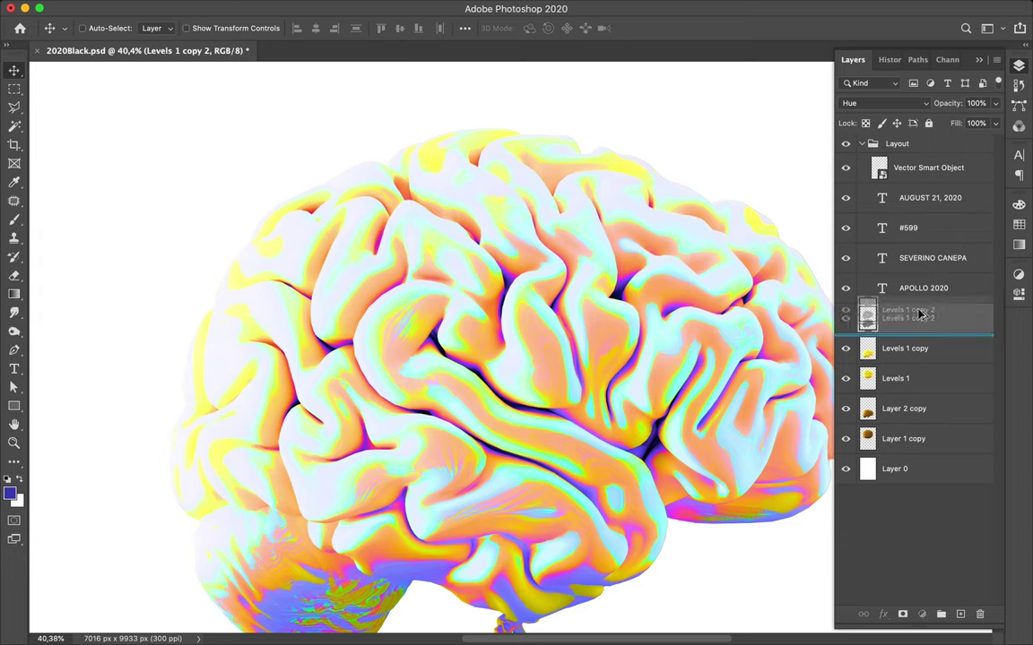
pyautogui.keyDown('alt'); pyautogui.moveTo(922, 333); pyautogui.dragTo(922, 312); pyautogui.keyUp('alt')
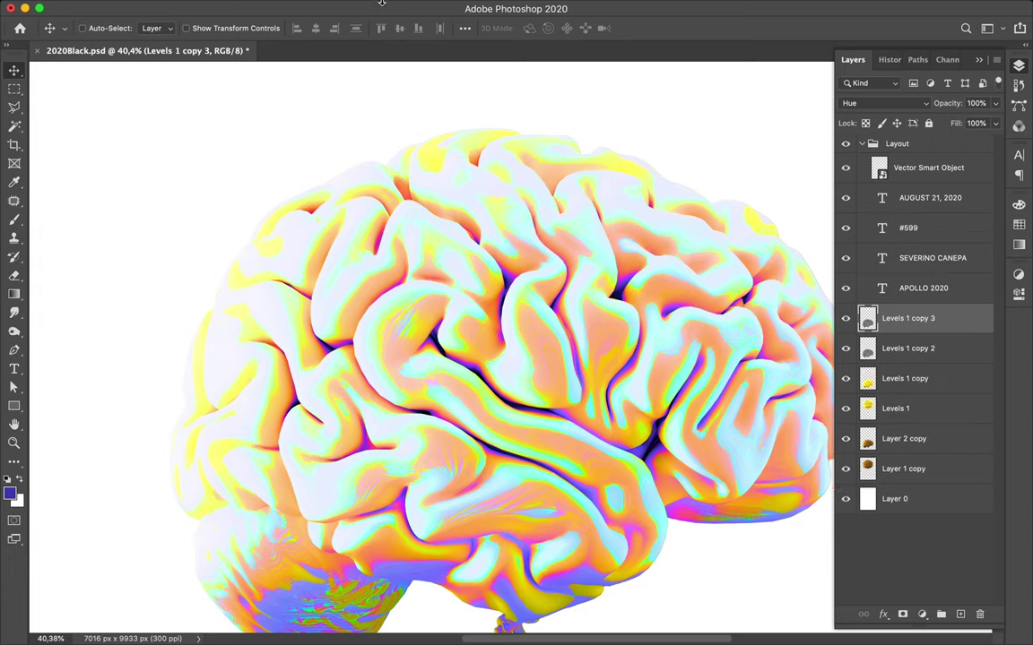
pyautogui.click(297, 8)
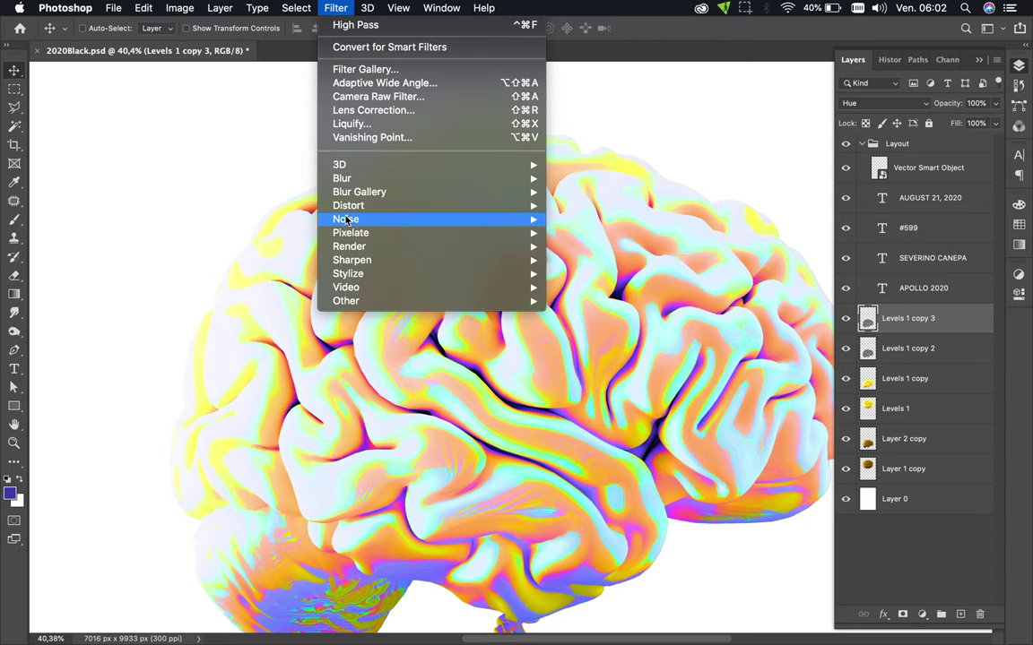
pyautogui.moveTo(335, 8)
pyautogui.moveTo(342, 178)
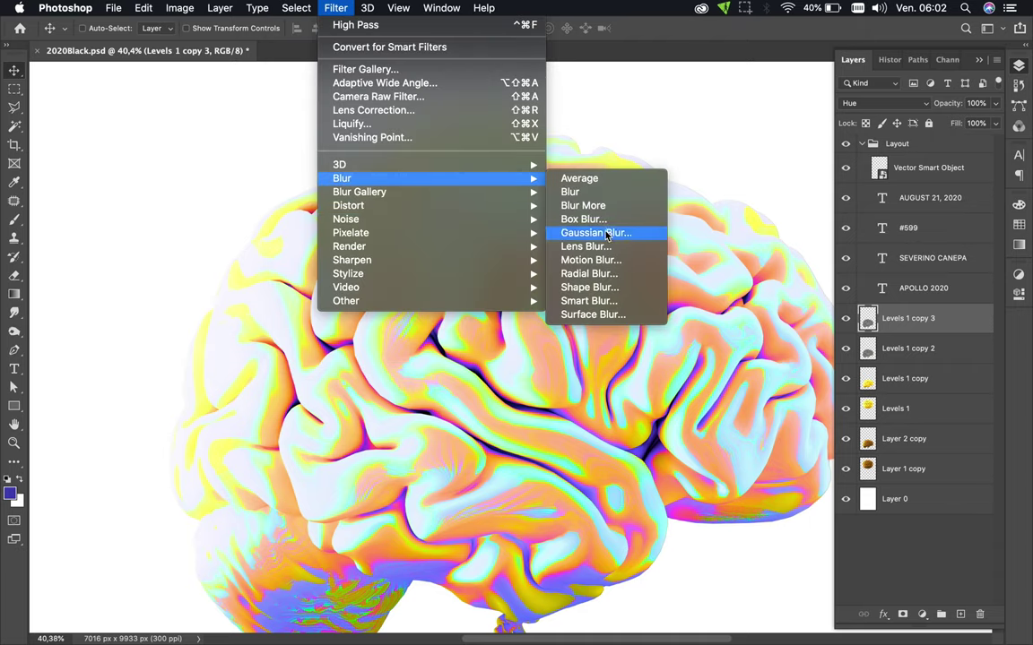
pyautogui.click(602, 233)
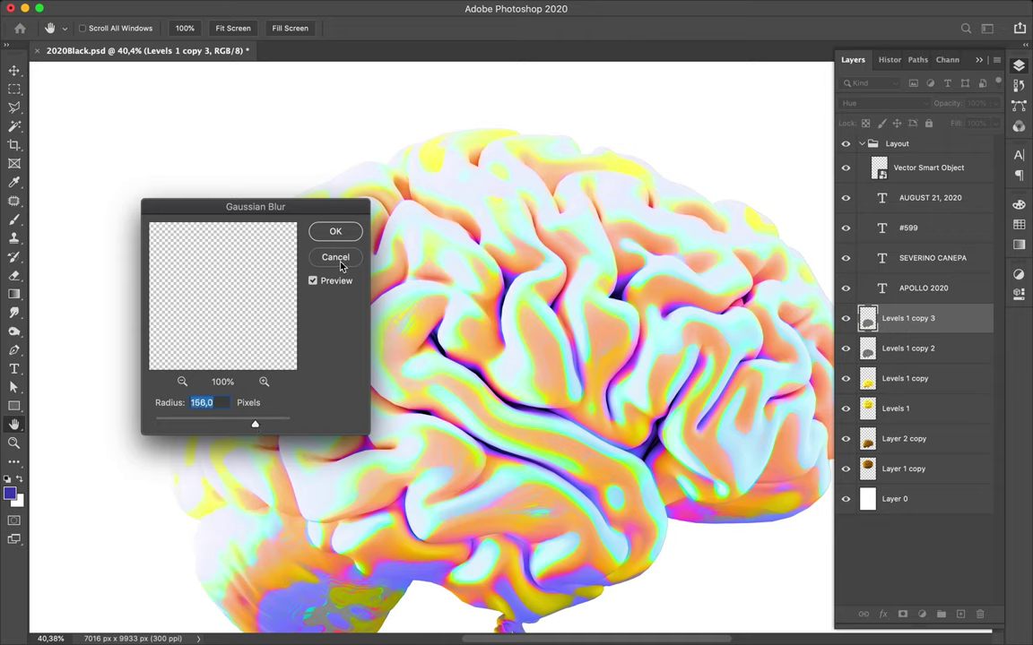
pyautogui.click(340, 262)
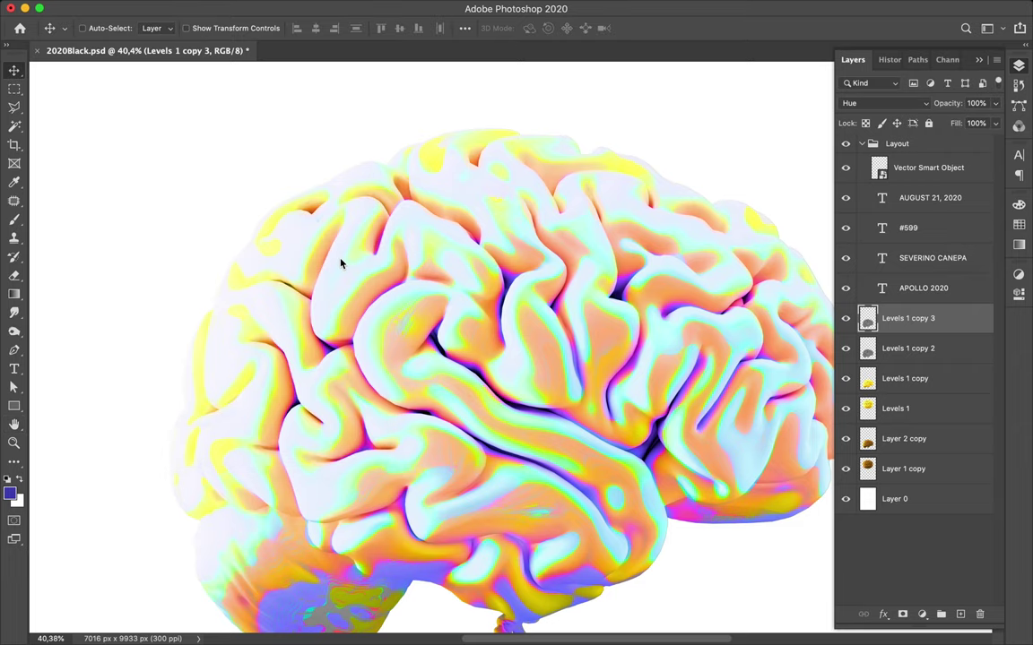
# Step: Delete the four Levels layers and add a Levels adjustment with raised black input and darker midtones
pyautogui.keyDown('shift'); pyautogui.click(906, 411); pyautogui.keyUp('shift')
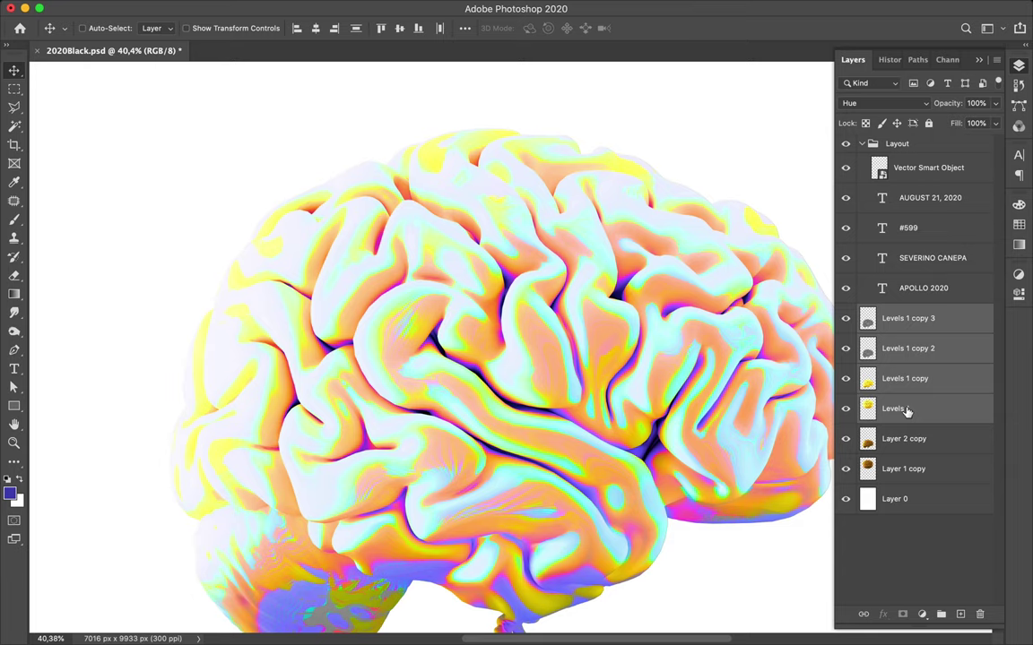
pyautogui.press('BackSpace')
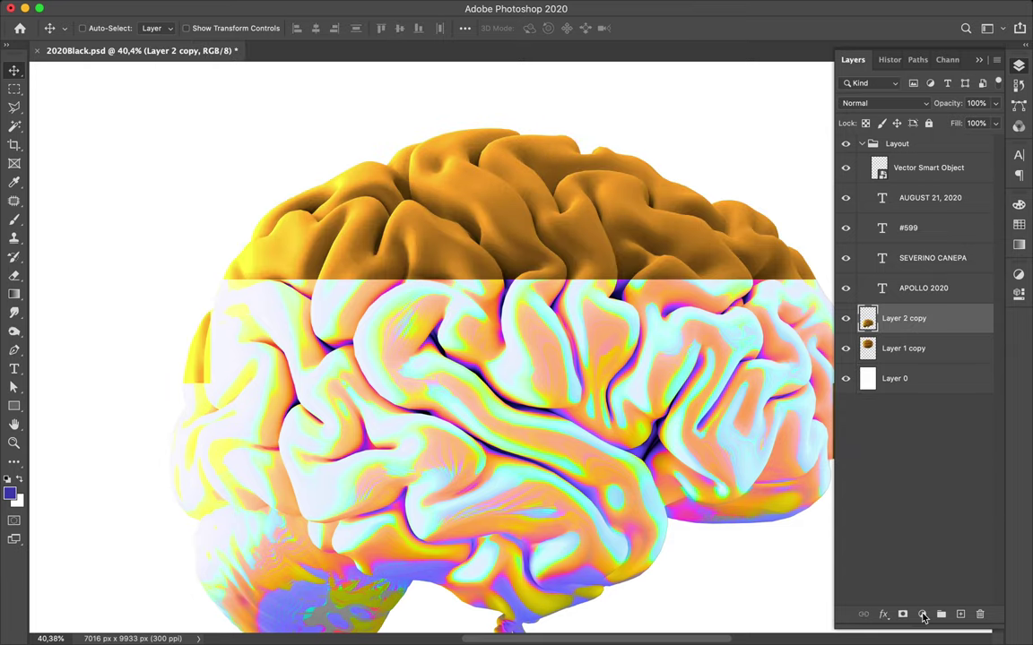
pyautogui.click(922, 615)
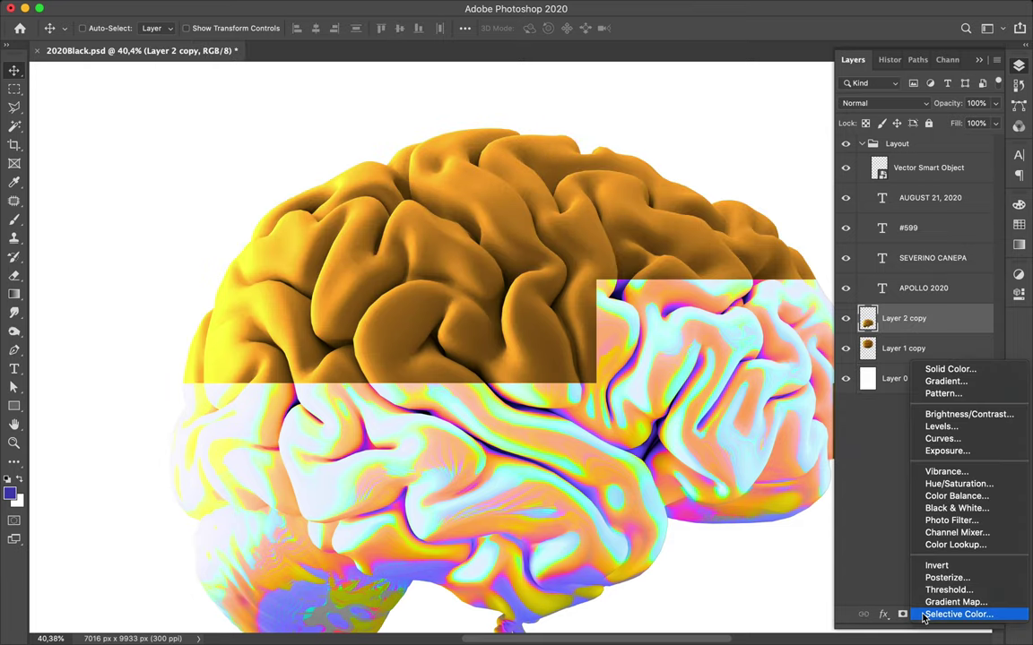
pyautogui.click(954, 429)
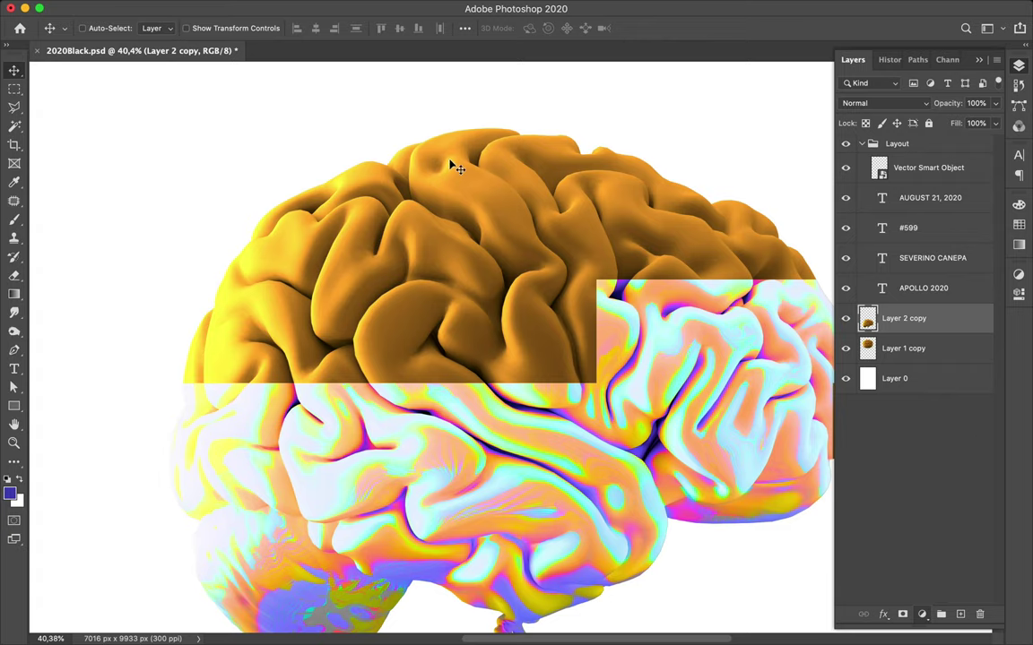
pyautogui.scroll(-1, 529, 262)
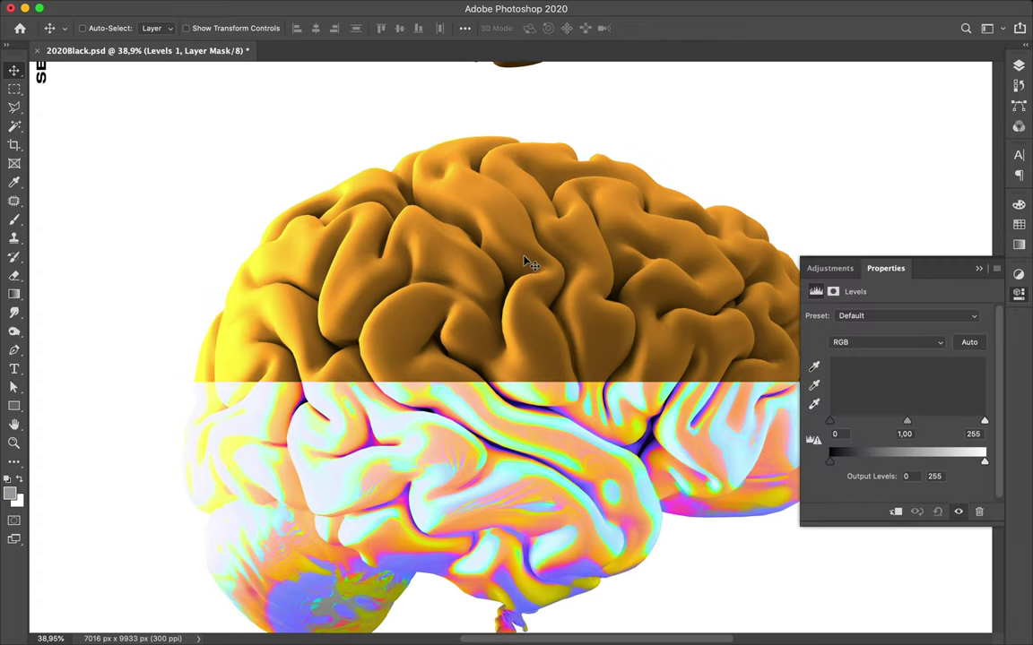
pyautogui.scroll(-1, 529, 262)
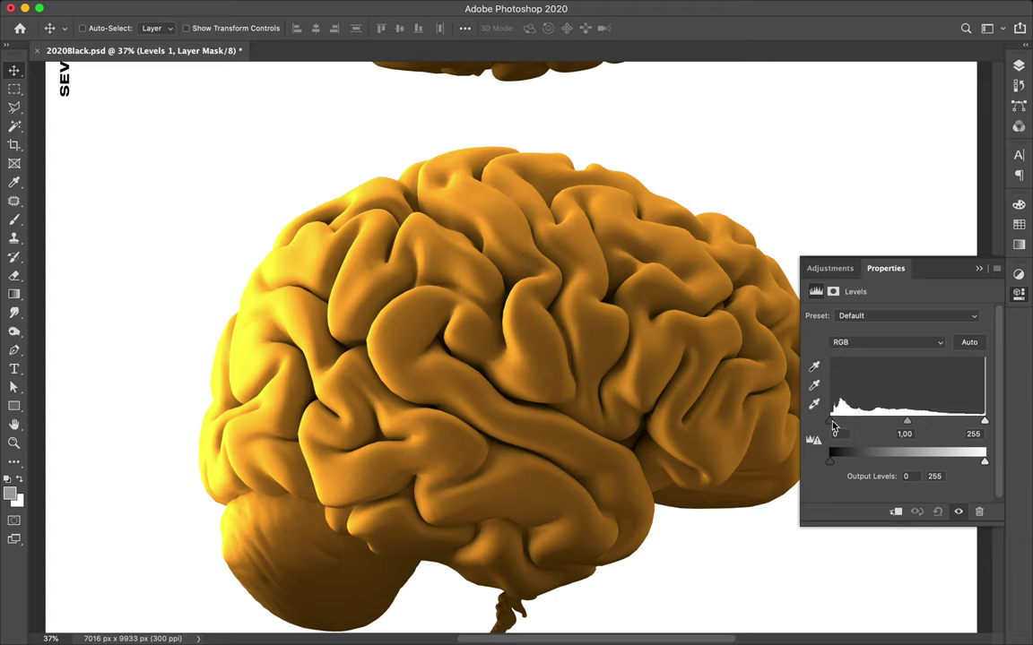
pyautogui.moveTo(830, 420); pyautogui.dragTo(854, 425)
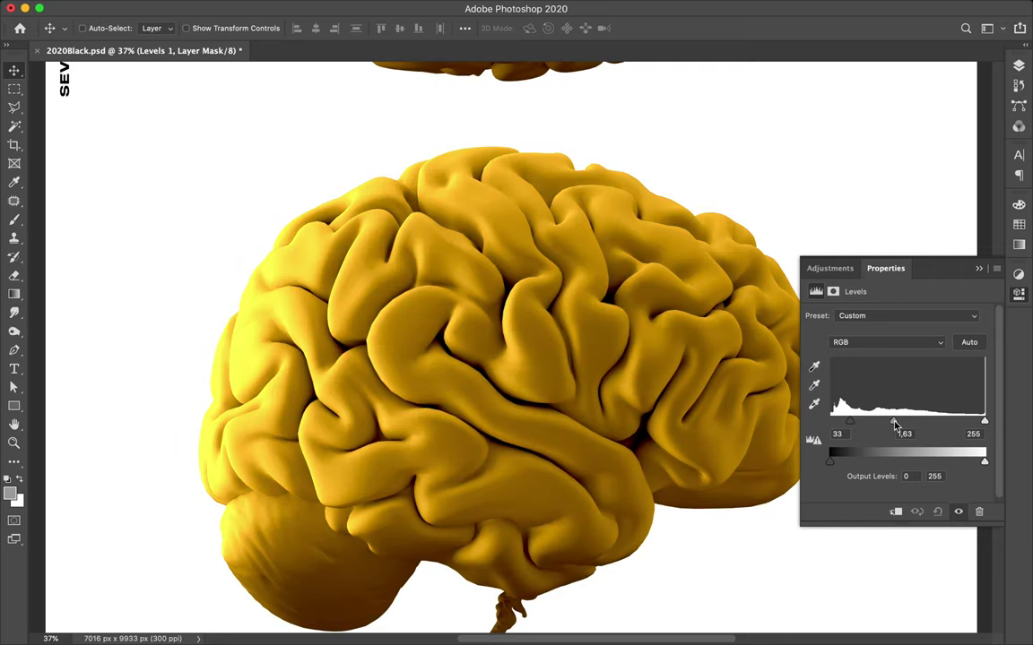
pyautogui.moveTo(895, 422); pyautogui.dragTo(942, 422)
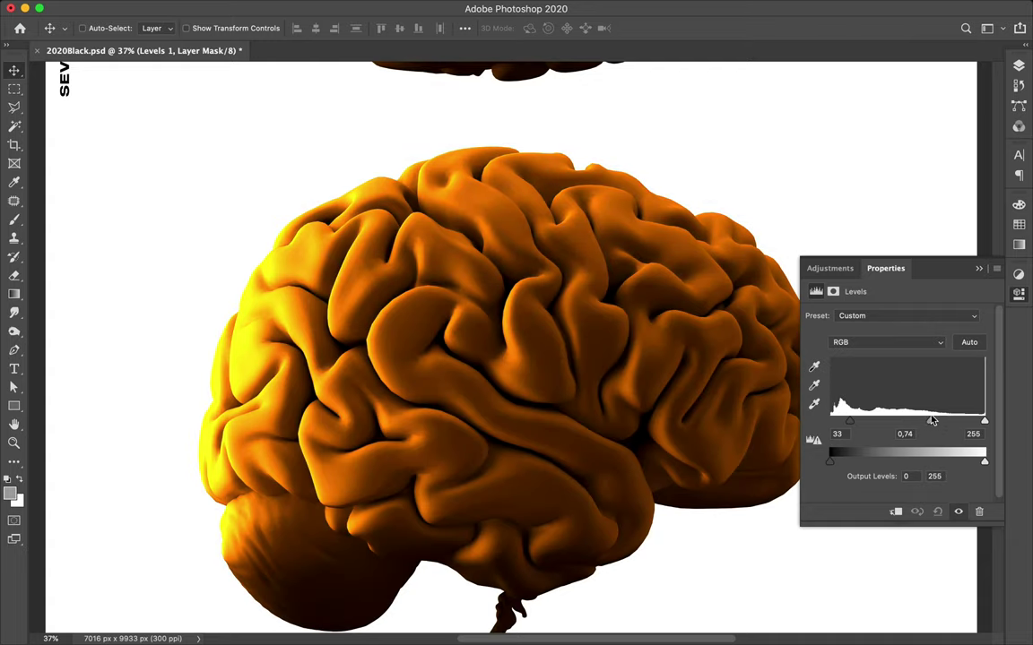
pyautogui.click(1020, 70)
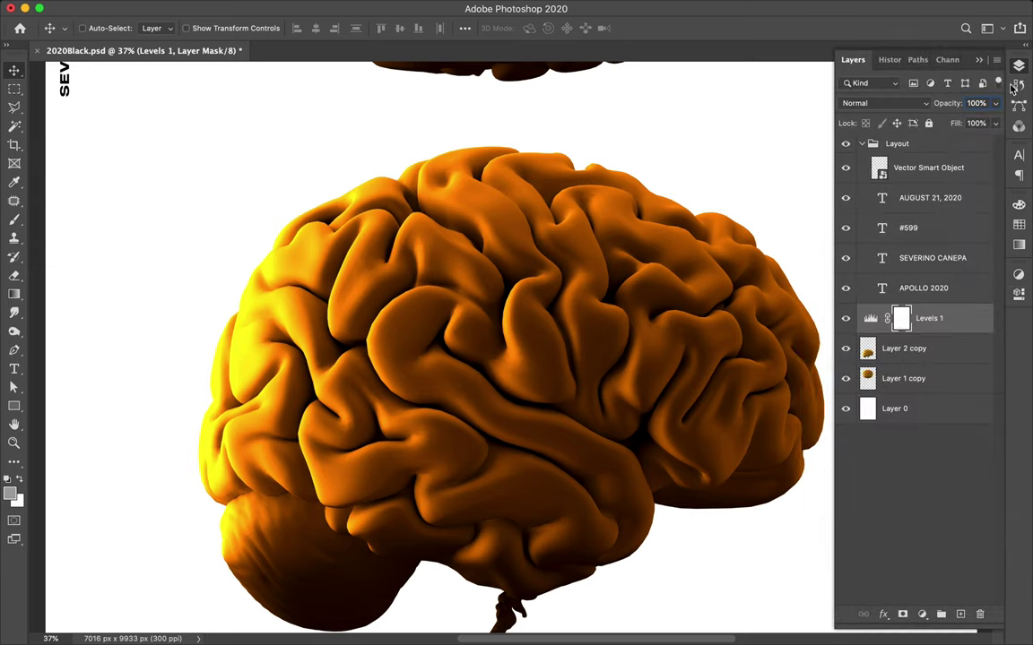
# Step: Clip Levels 1 to Layer 2 copy, then duplicate both and merge the copies
pyautogui.rightClick(933, 341)
pyautogui.press('Escape')
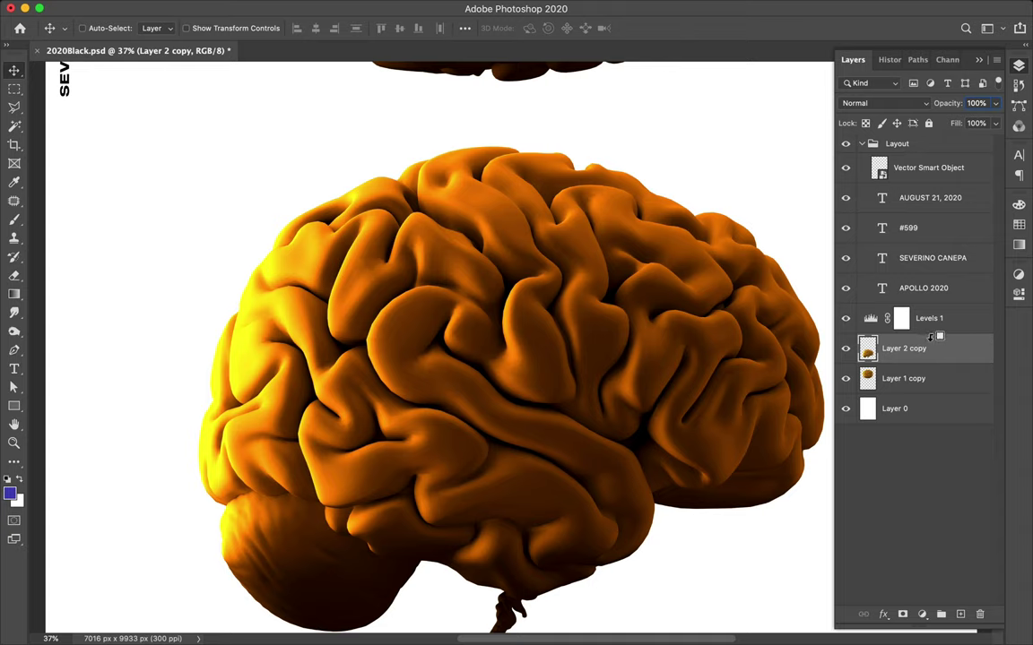
pyautogui.keyDown('alt'); pyautogui.click(945, 334); pyautogui.keyUp('alt')
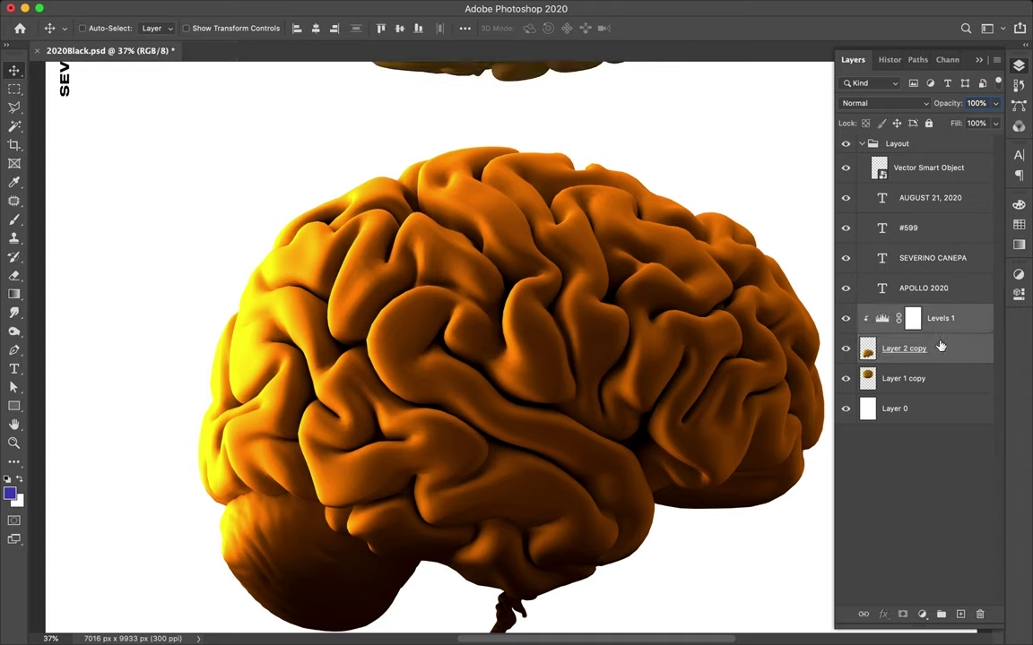
pyautogui.keyDown('shift'); pyautogui.click(945, 318); pyautogui.keyUp('shift')
pyautogui.moveTo(945, 318); pyautogui.dragTo(936, 311)
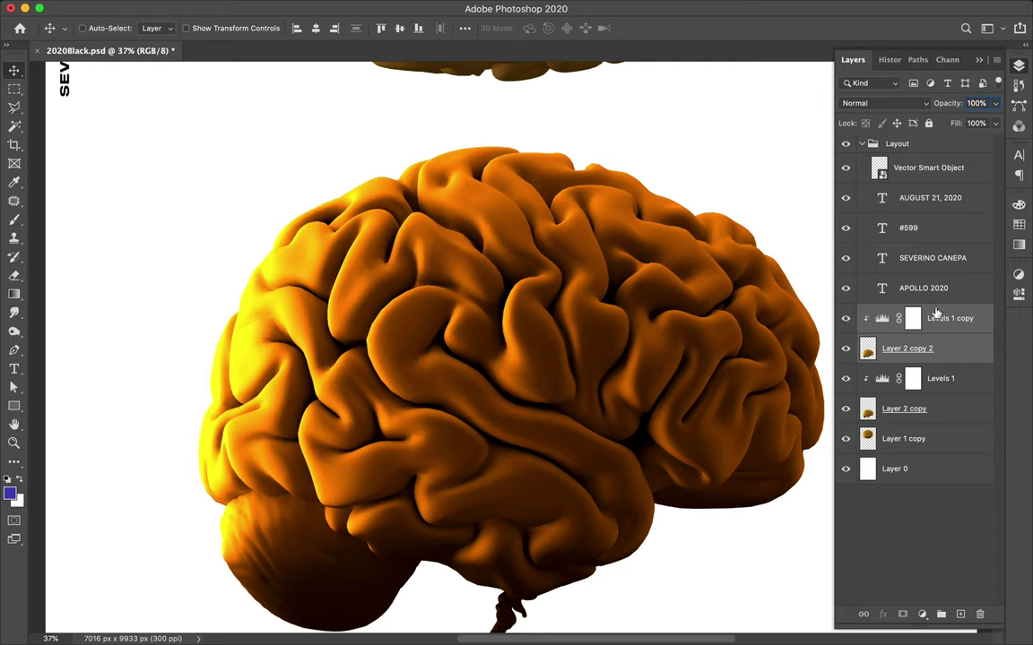
pyautogui.hotkey('ctrl', 'e')
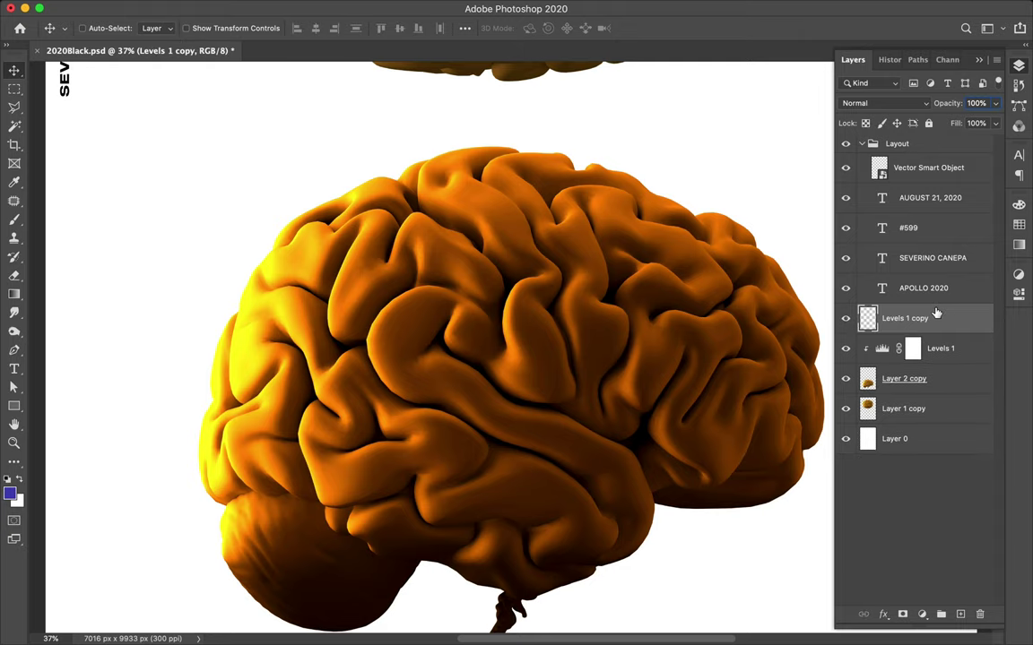
pyautogui.moveTo(345, 5)
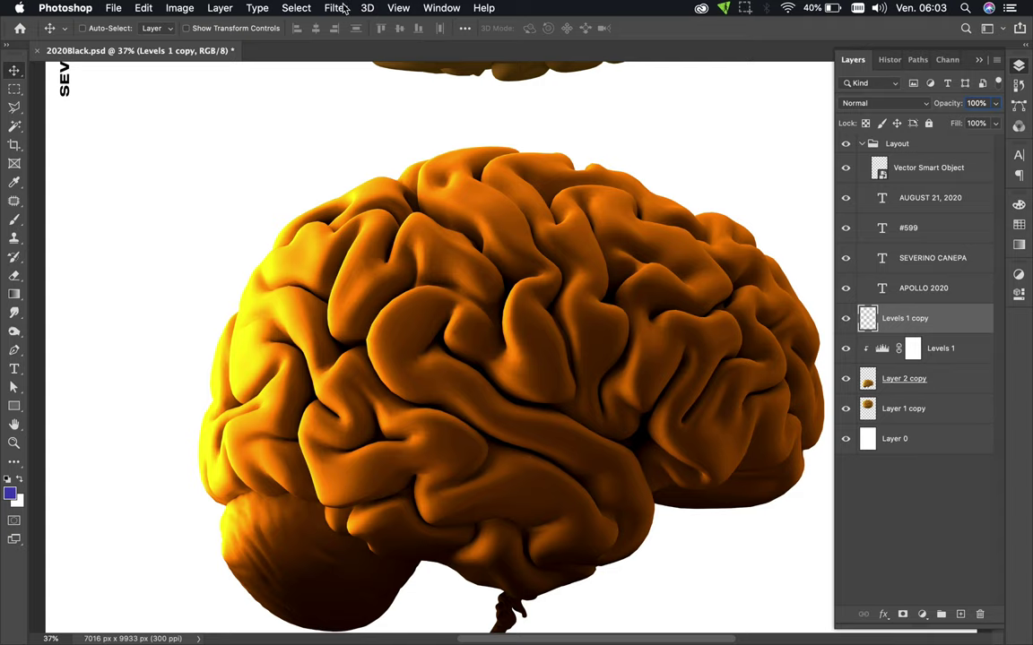
# Step: Apply a High Pass filter of about 182 px to the merged Levels 1 copy
pyautogui.click(335, 8)
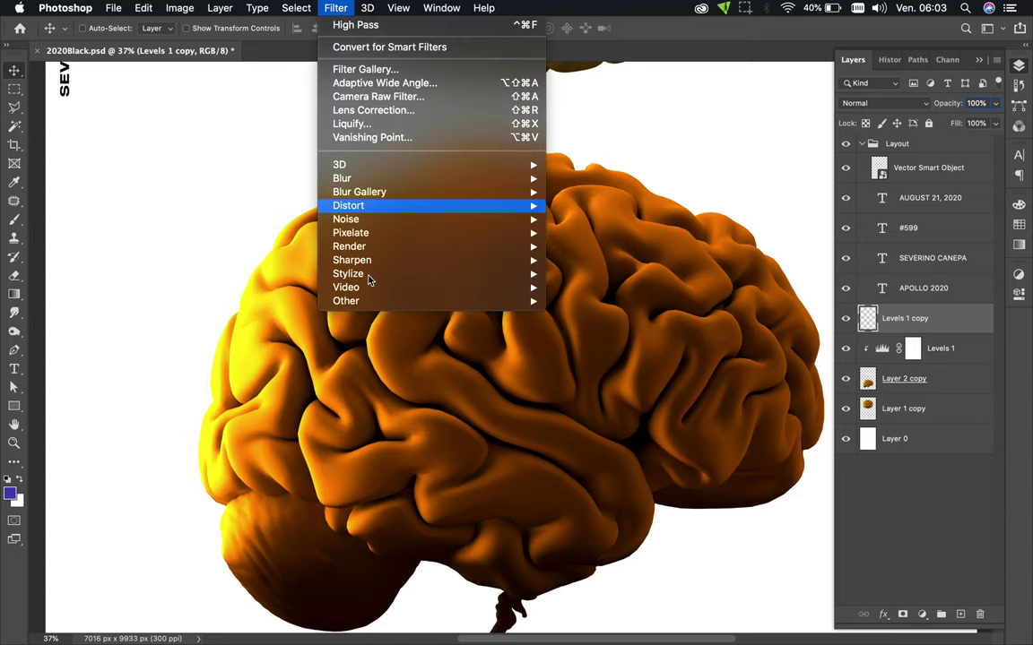
pyautogui.moveTo(346, 300)
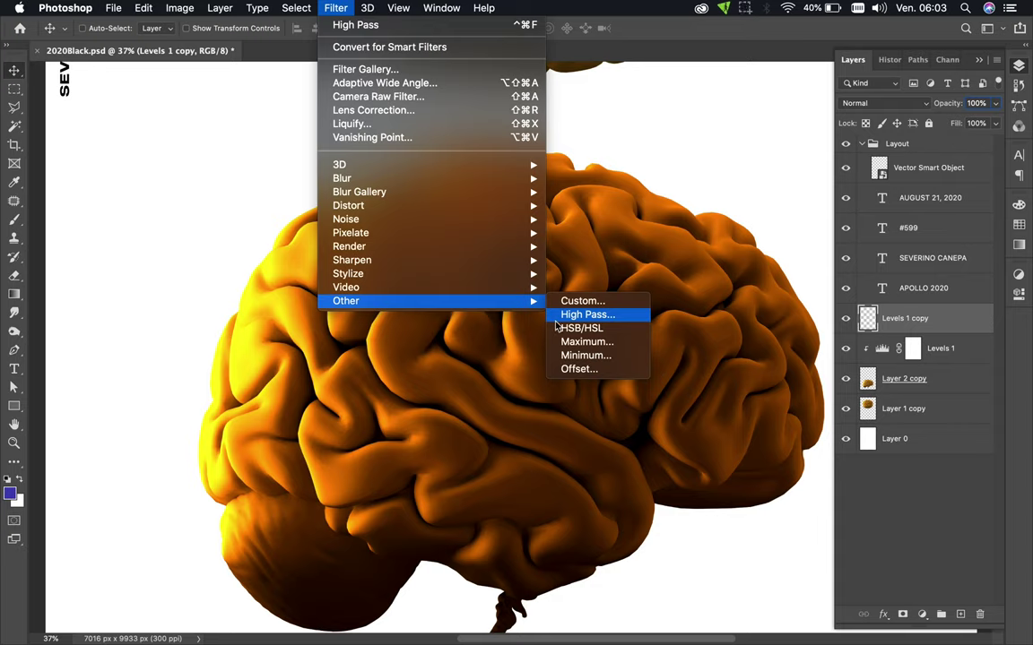
pyautogui.click(560, 321)
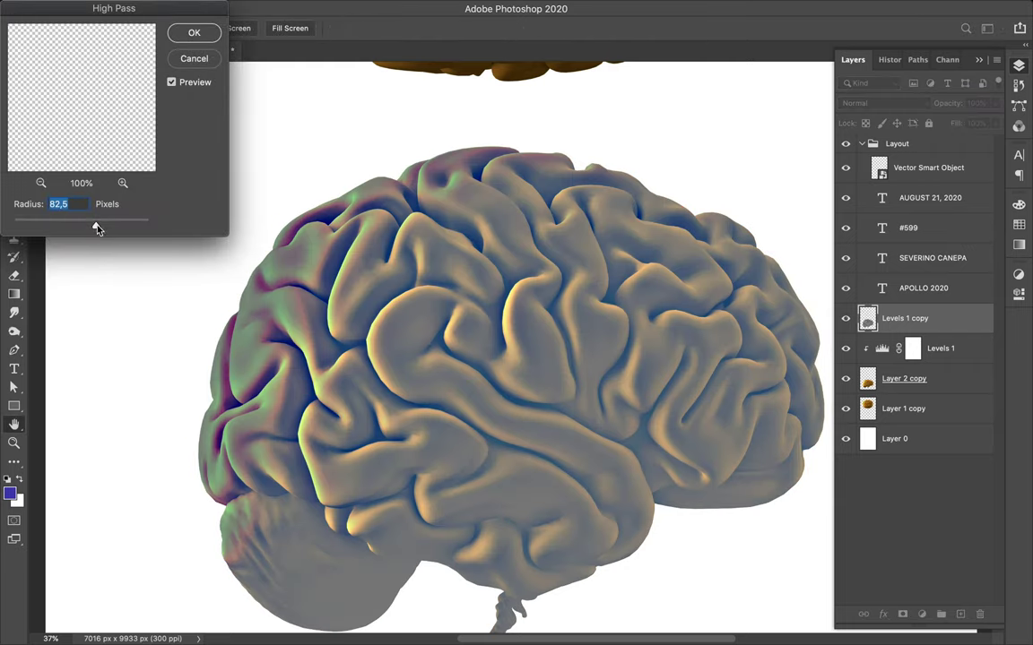
pyautogui.moveTo(96, 225); pyautogui.dragTo(122, 228)
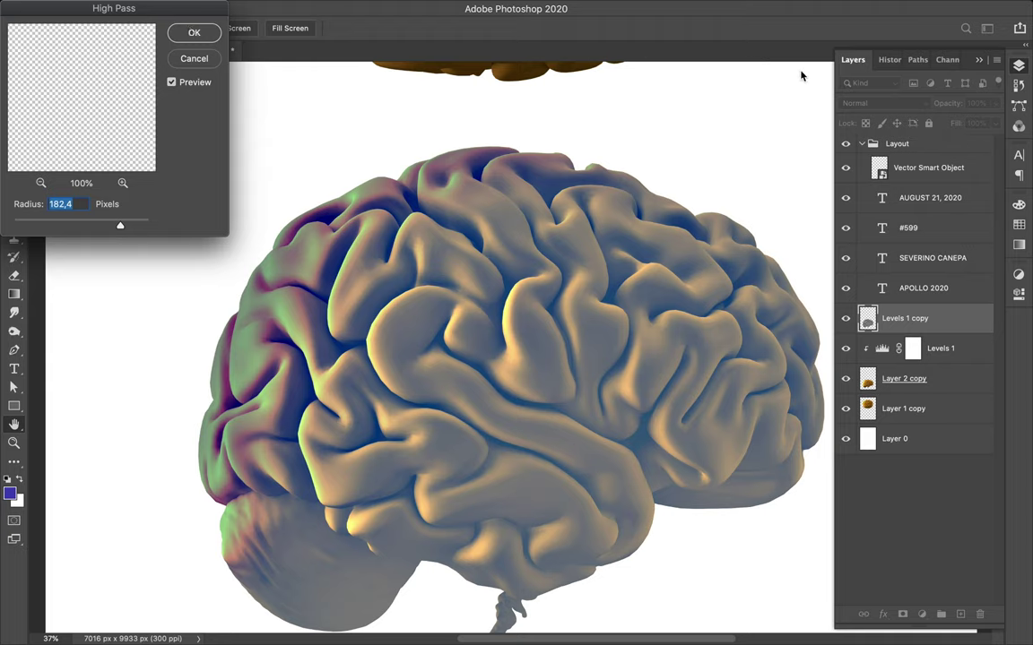
pyautogui.press('Return')
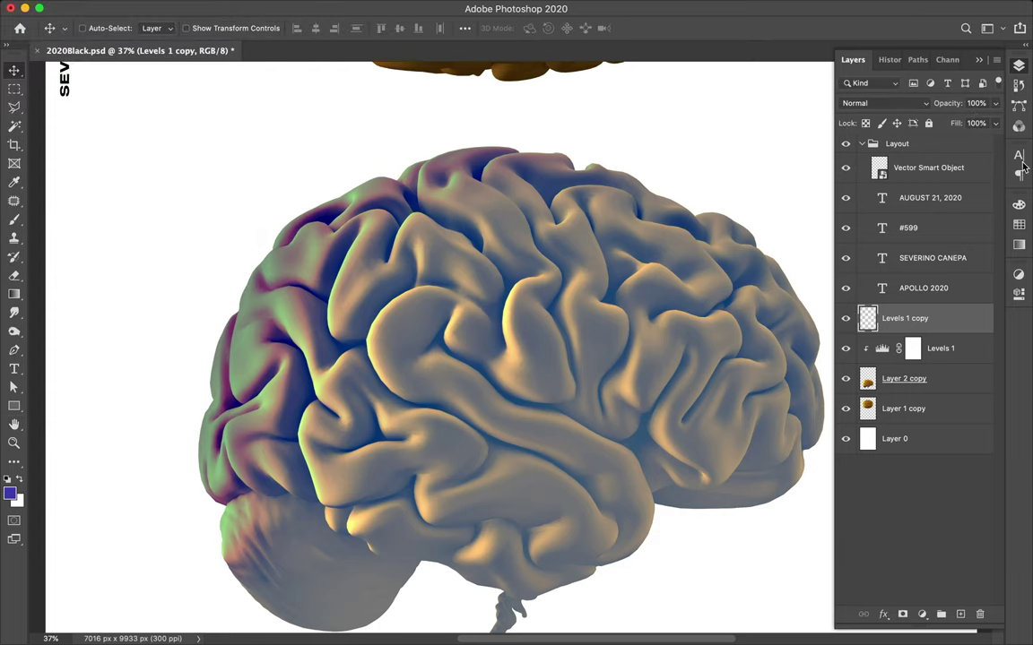
# Step: Preview blend modes on Levels 1 copy and leave it at Normal
pyautogui.click(895, 104)
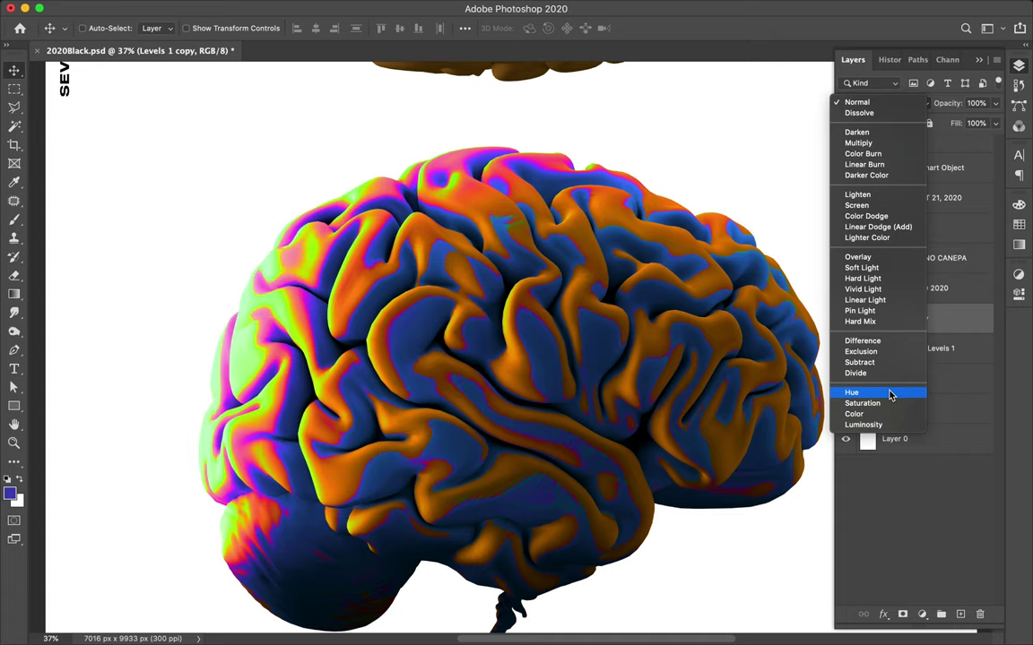
pyautogui.click(756, 95)
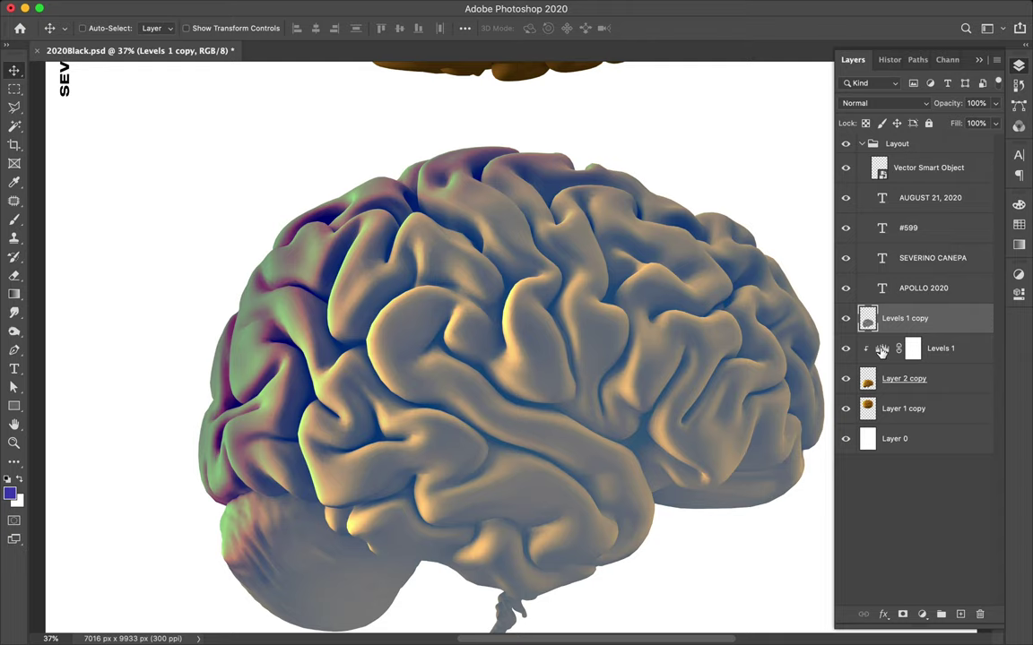
# Step: Delete the High Pass layer and move the Levels 1 midtone slider to 2,49
pyautogui.press('Delete')
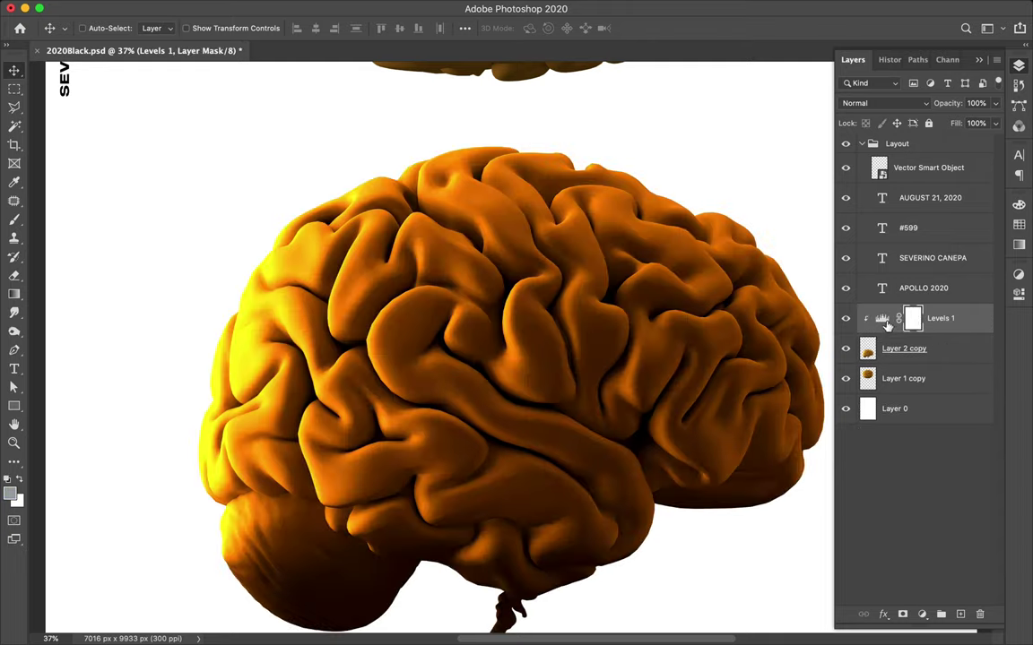
pyautogui.doubleClick(881, 349)
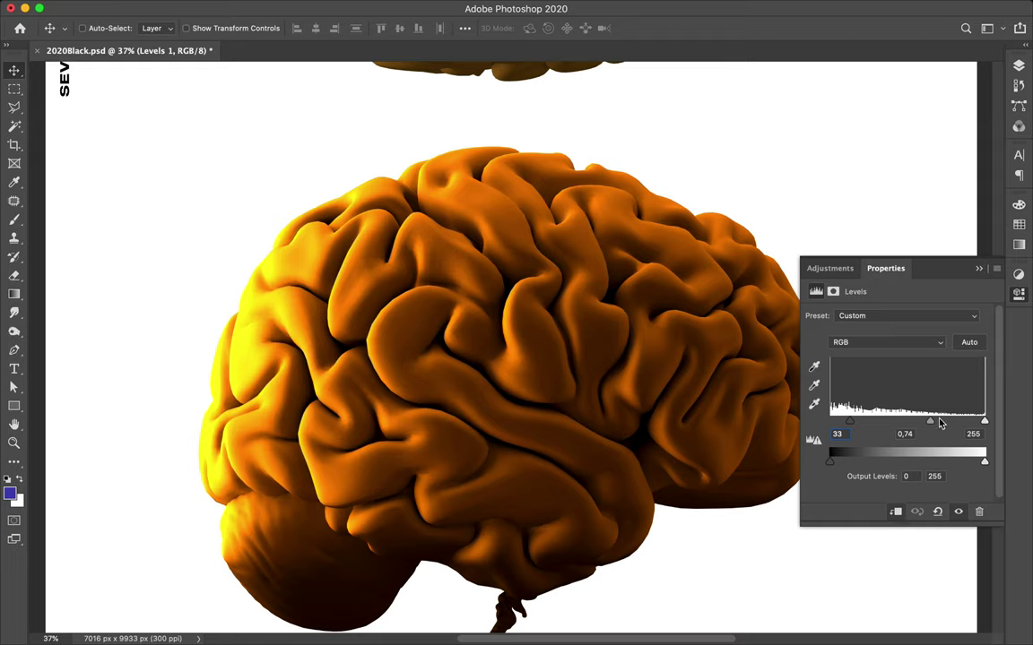
pyautogui.moveTo(930, 420); pyautogui.dragTo(880, 423)
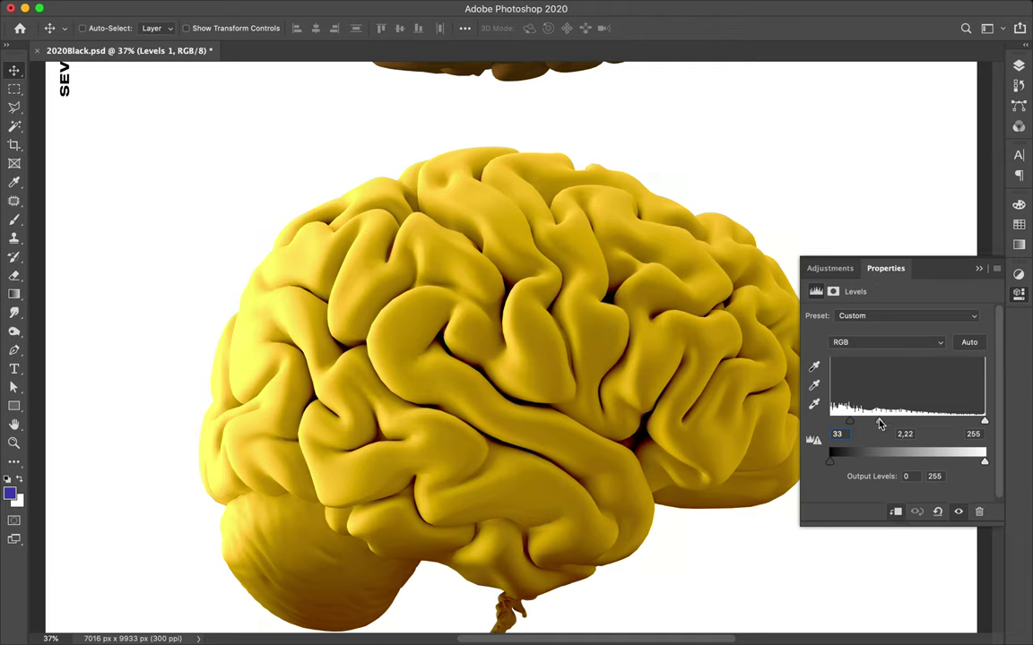
pyautogui.moveTo(880, 425); pyautogui.dragTo(876, 425)
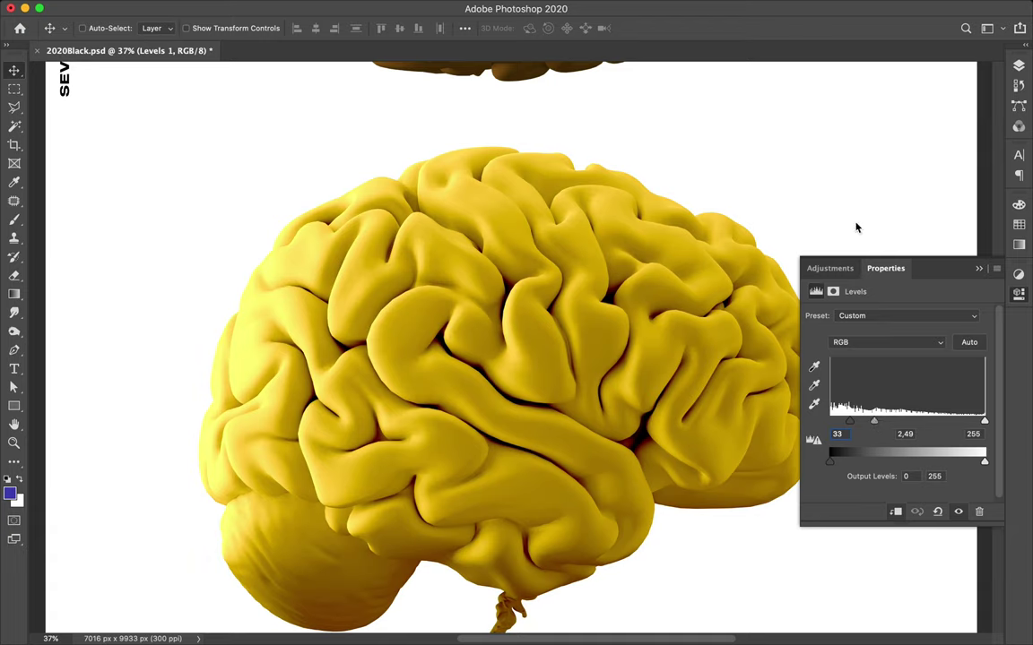
pyautogui.click(1018, 66)
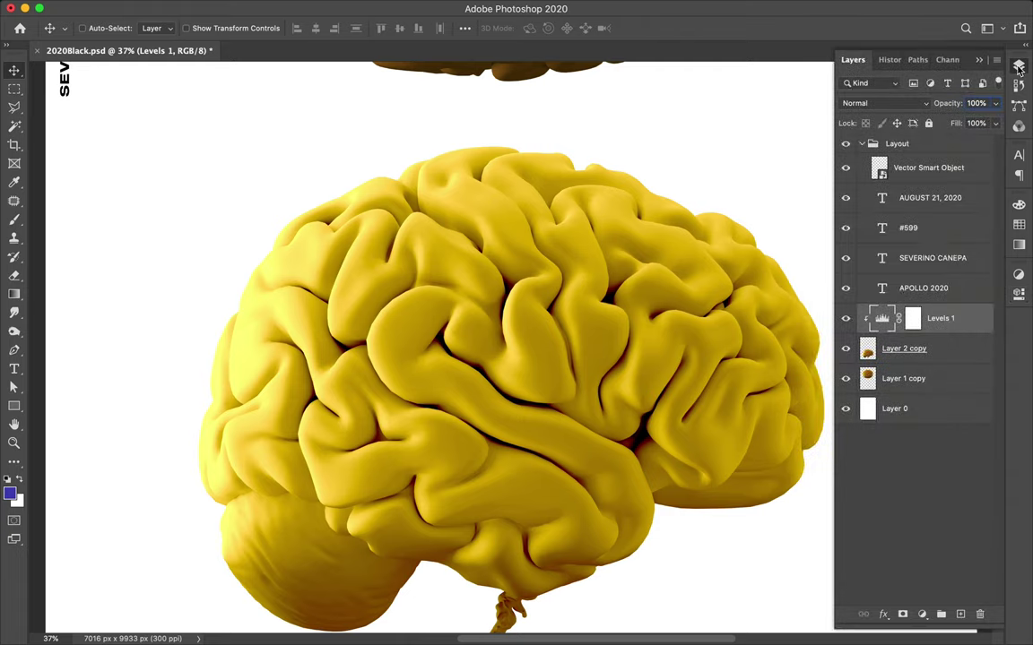
# Step: Duplicate Layer 2 copy with Levels 1 and merge the pair into Levels 1 copy
pyautogui.keyDown('shift'); pyautogui.click(924, 348); pyautogui.keyUp('shift')
pyautogui.moveTo(933, 349); pyautogui.dragTo(923, 327)
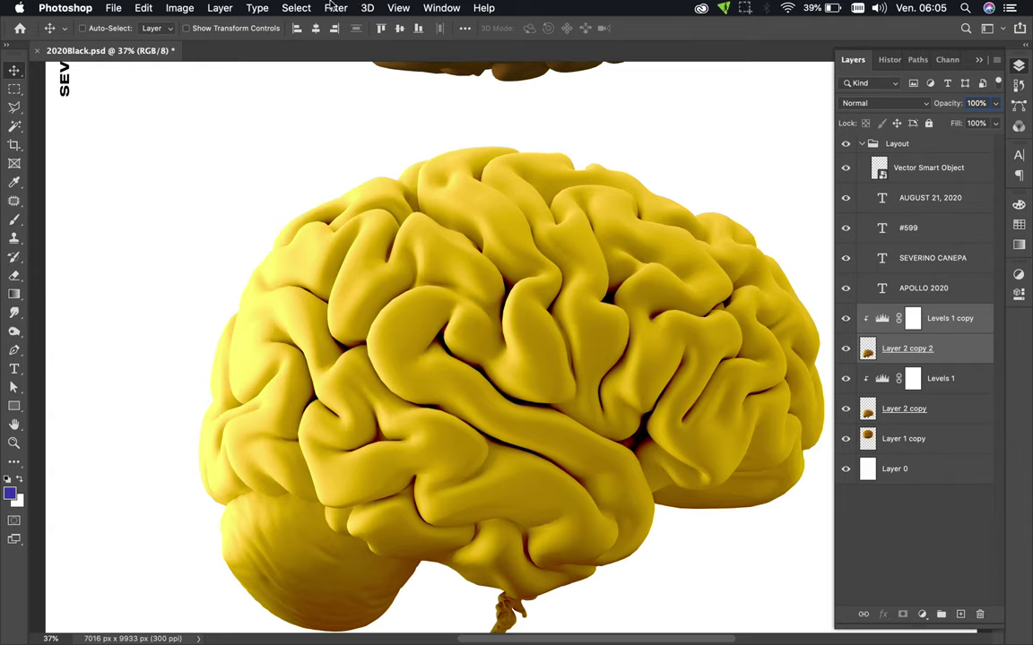
pyautogui.click(332, 6)
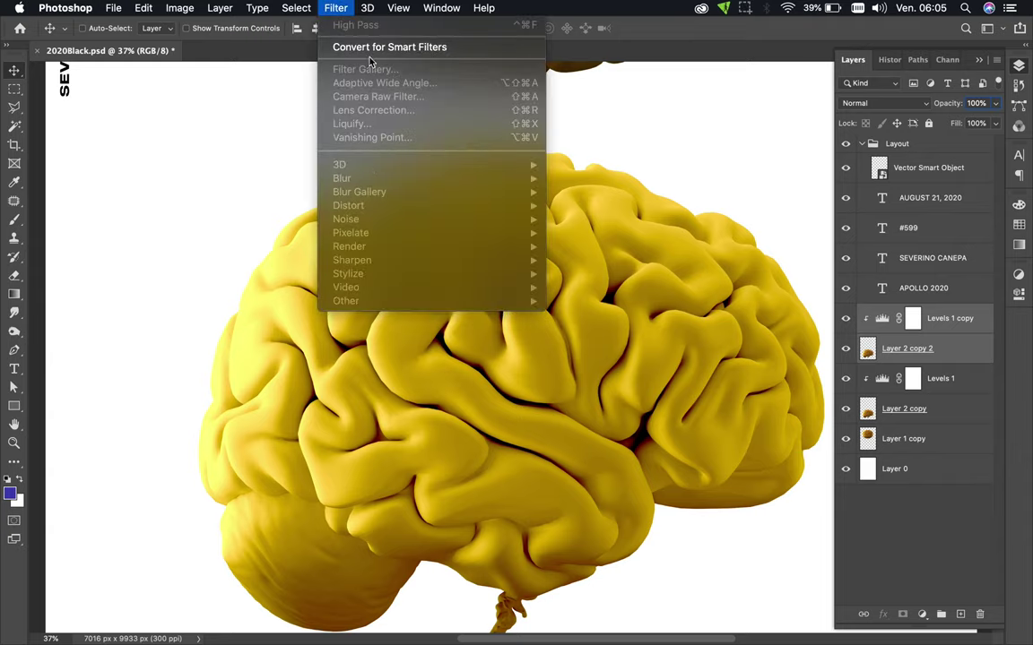
pyautogui.press('Escape')
pyautogui.press('super+e')
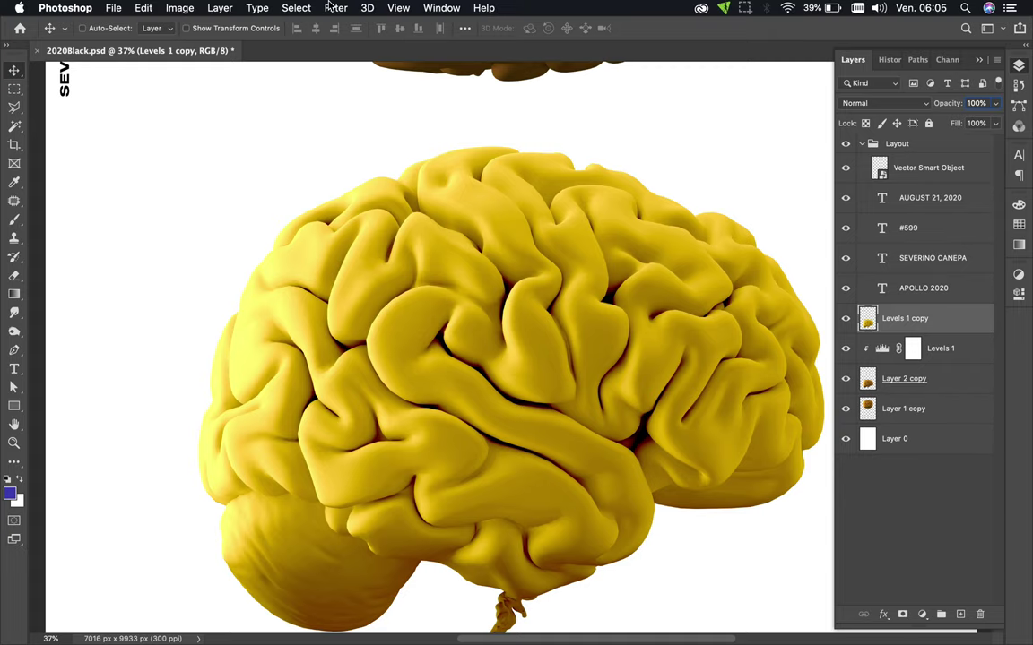
# Step: Open the Custom filter from the Other filters and cancel it
pyautogui.click(330, 6)
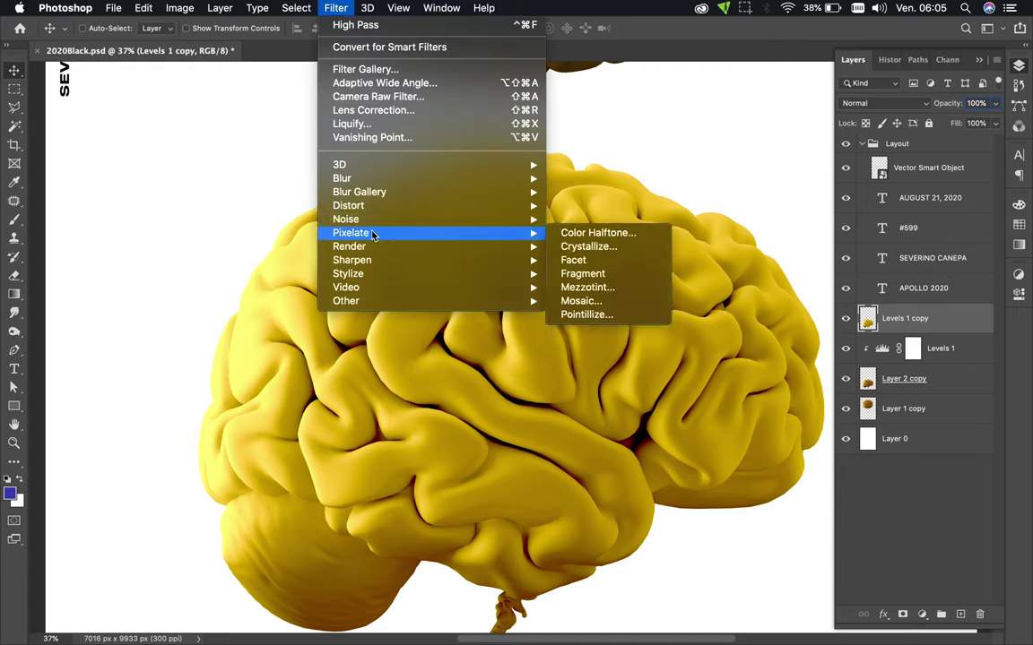
pyautogui.moveTo(346, 301)
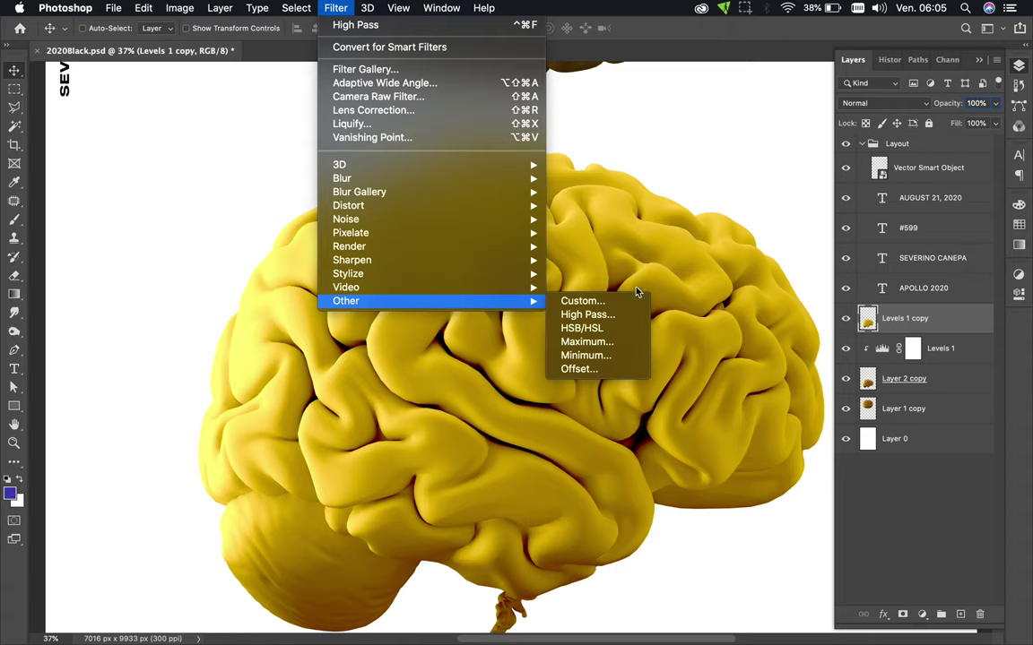
pyautogui.click(618, 305)
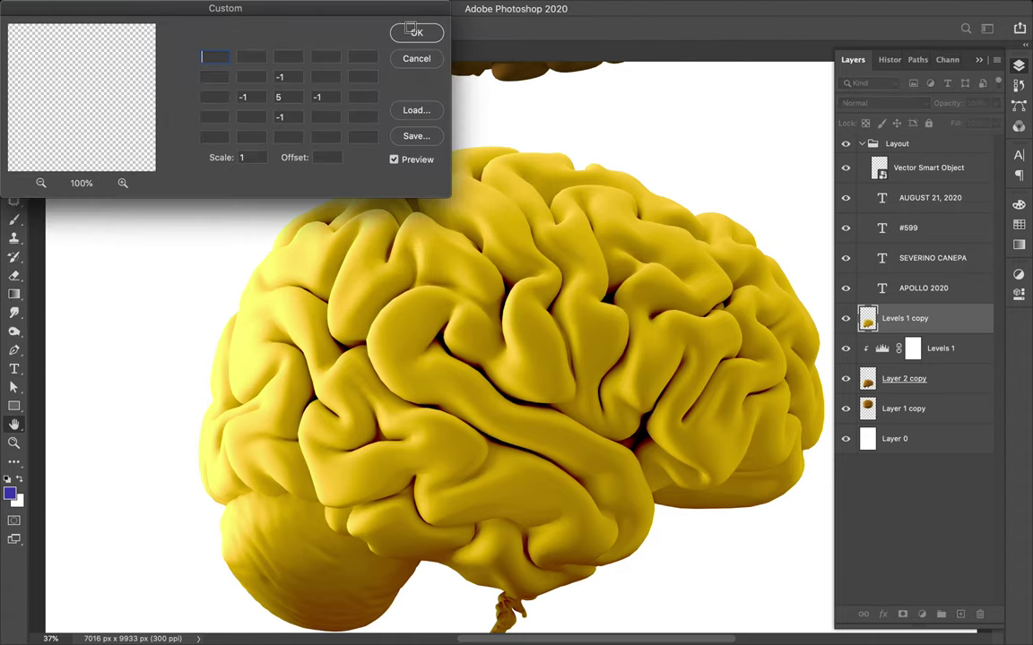
pyautogui.click(411, 59)
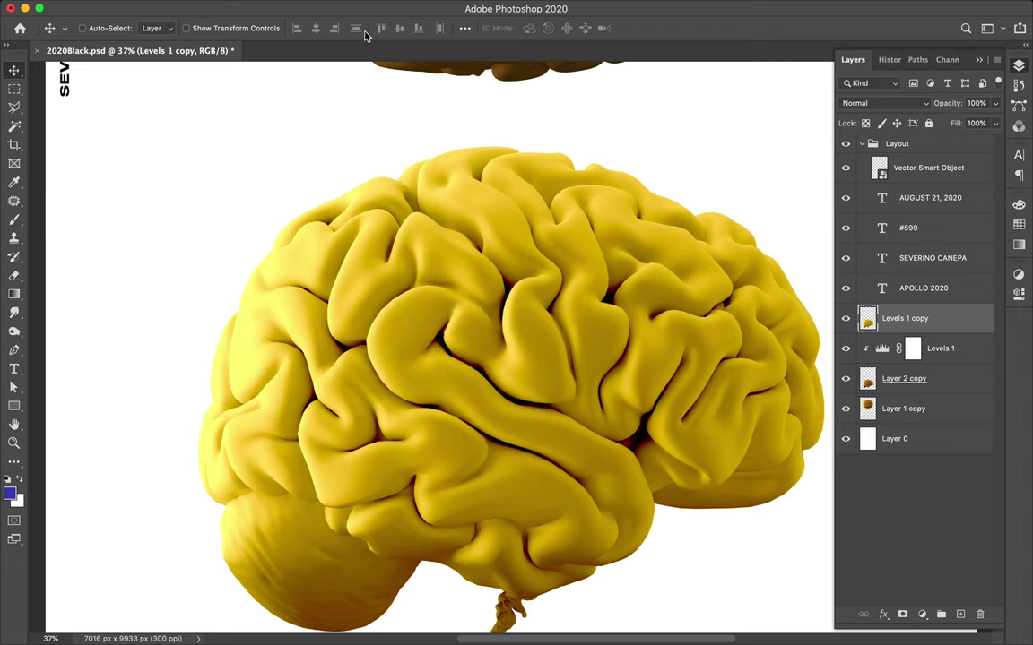
# Step: Apply a 600,2-pixel High Pass filter to the merged copy
pyautogui.click(335, 7)
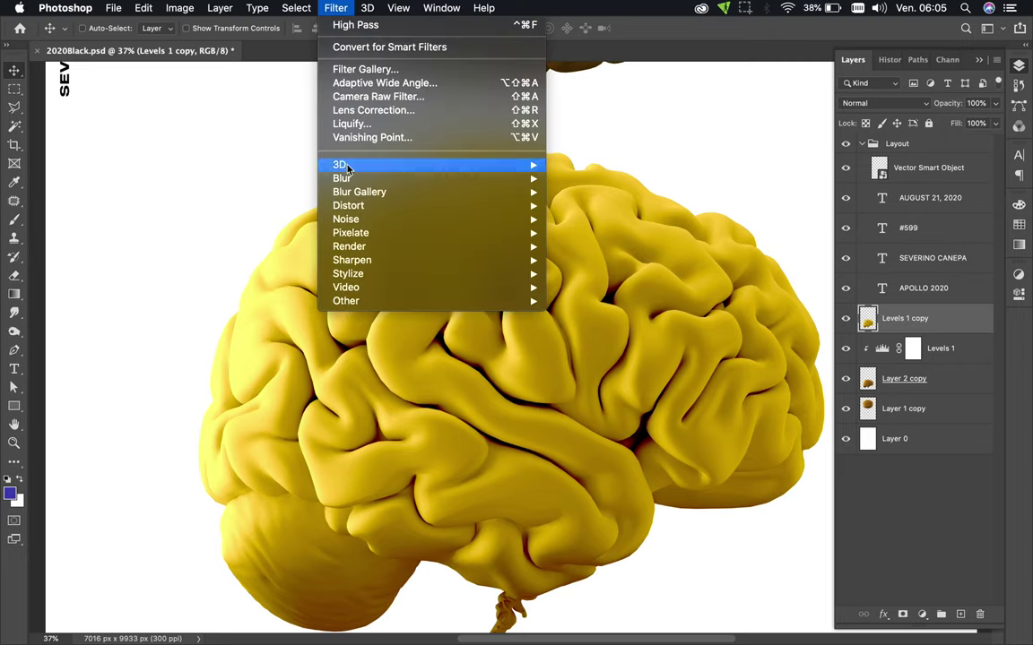
pyautogui.moveTo(346, 301)
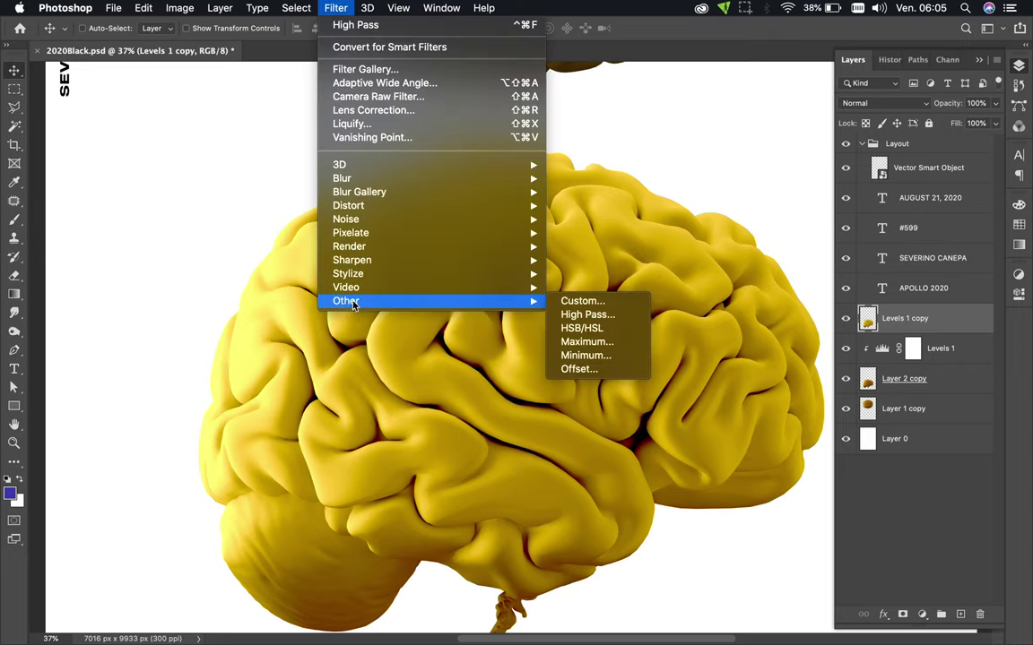
pyautogui.click(570, 314)
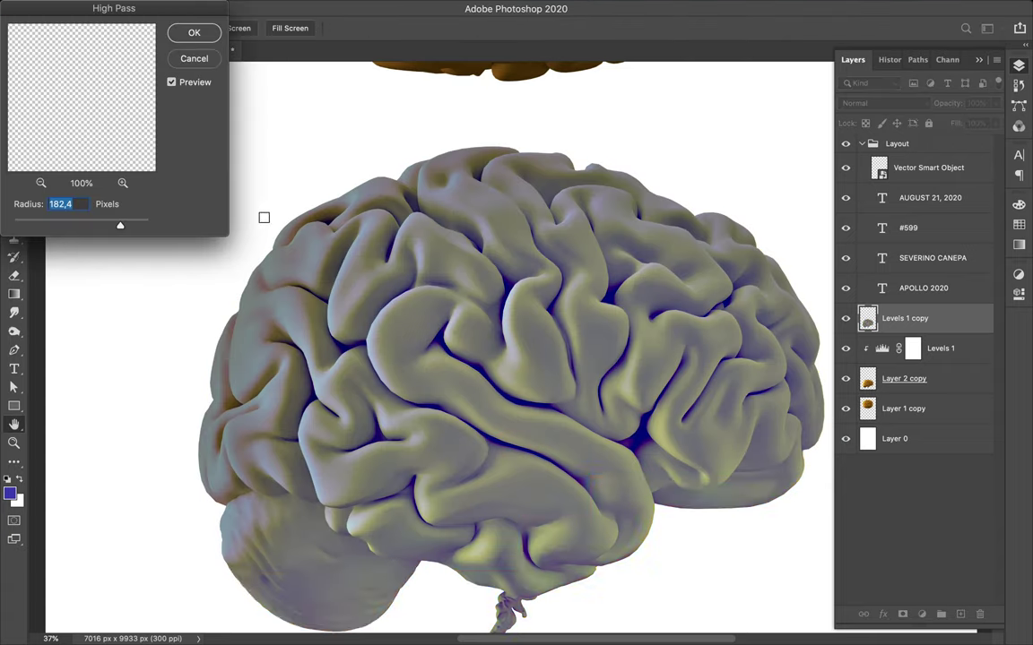
pyautogui.moveTo(120, 229); pyautogui.dragTo(138, 230)
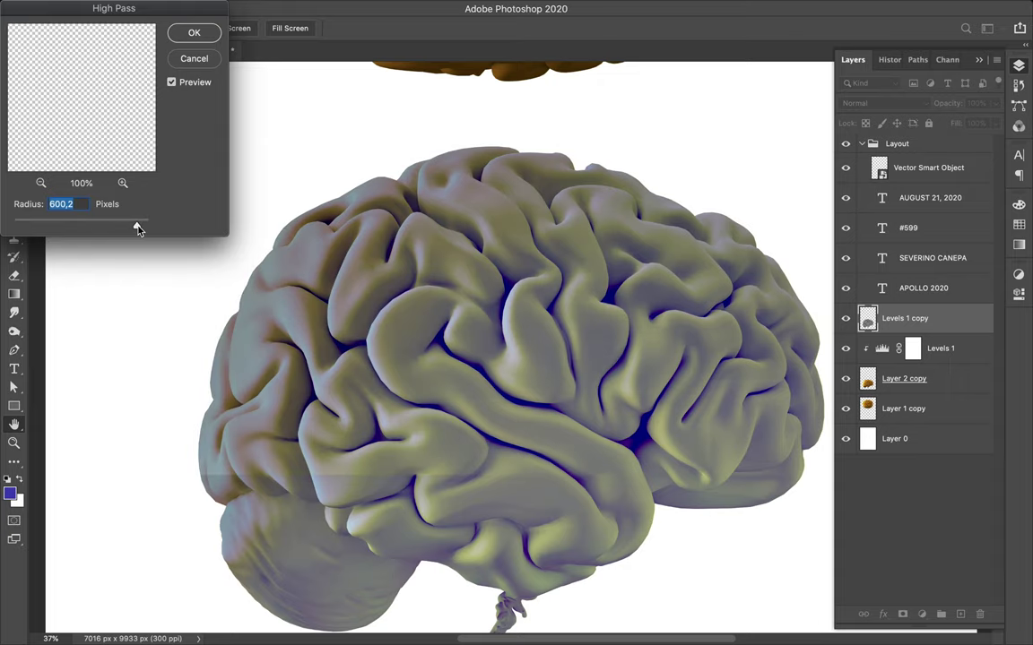
pyautogui.click(191, 36)
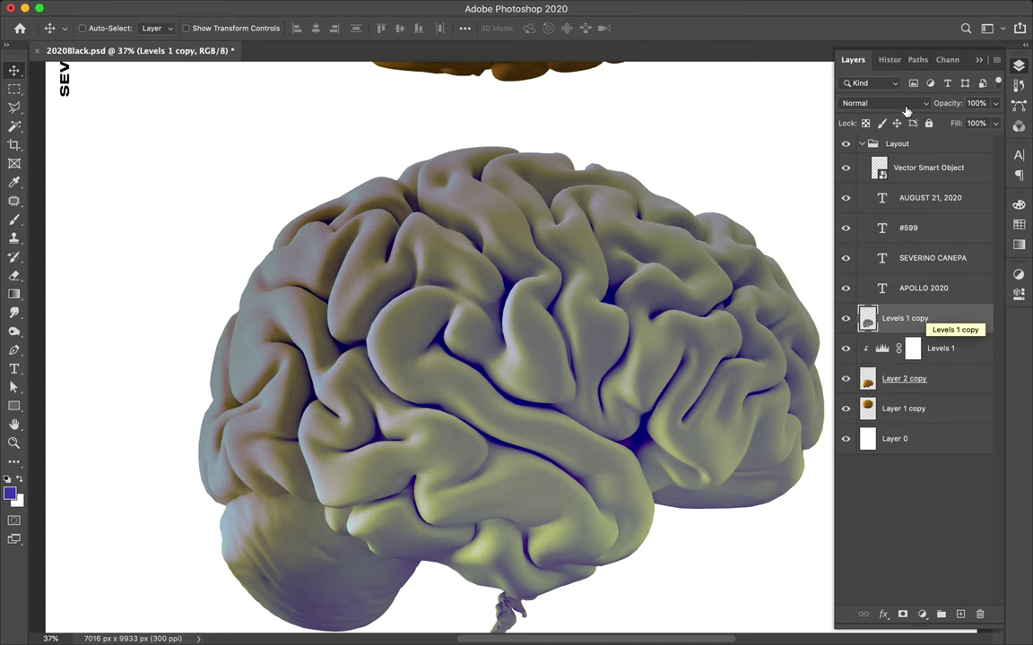
# Step: Keep Normal blending, delete the High Pass layer, and re-duplicate Levels 1 with Layer 2 copy
pyautogui.click(904, 107)
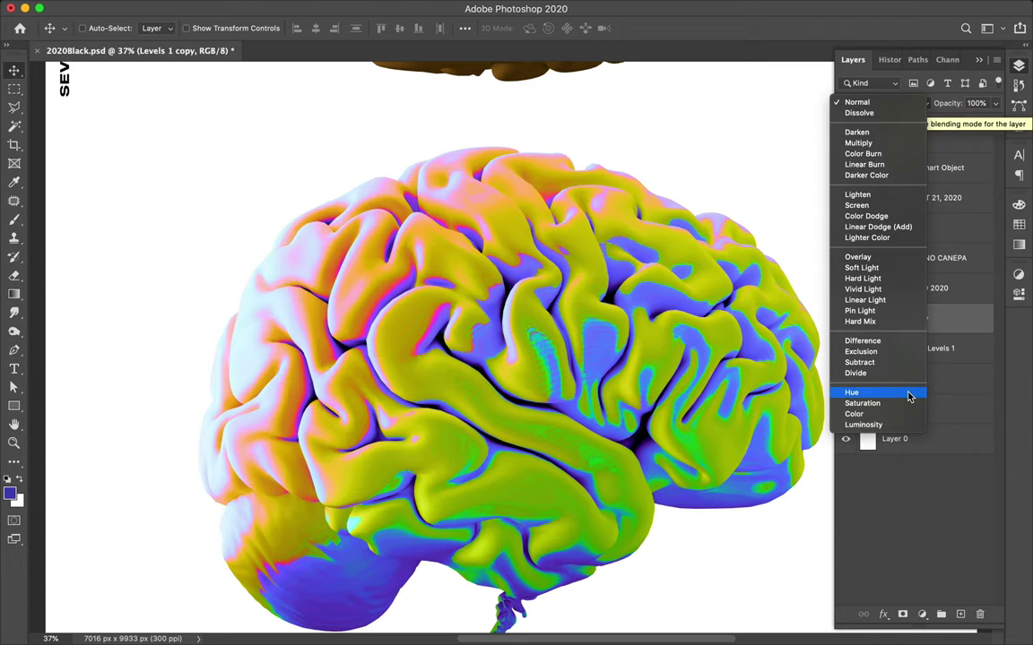
pyautogui.click(775, 222)
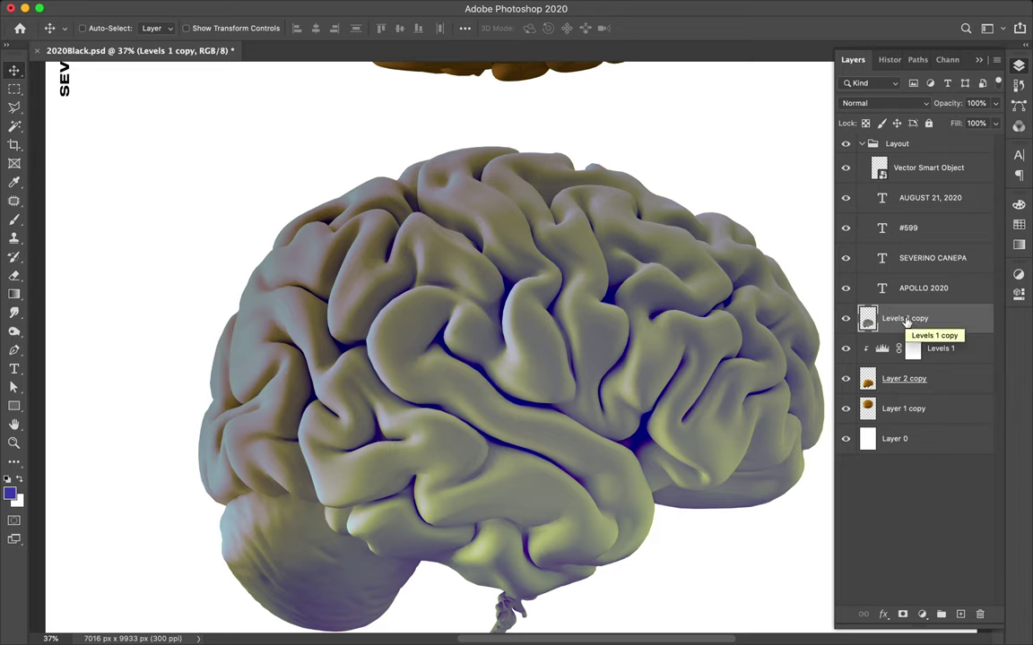
pyautogui.press('Delete')
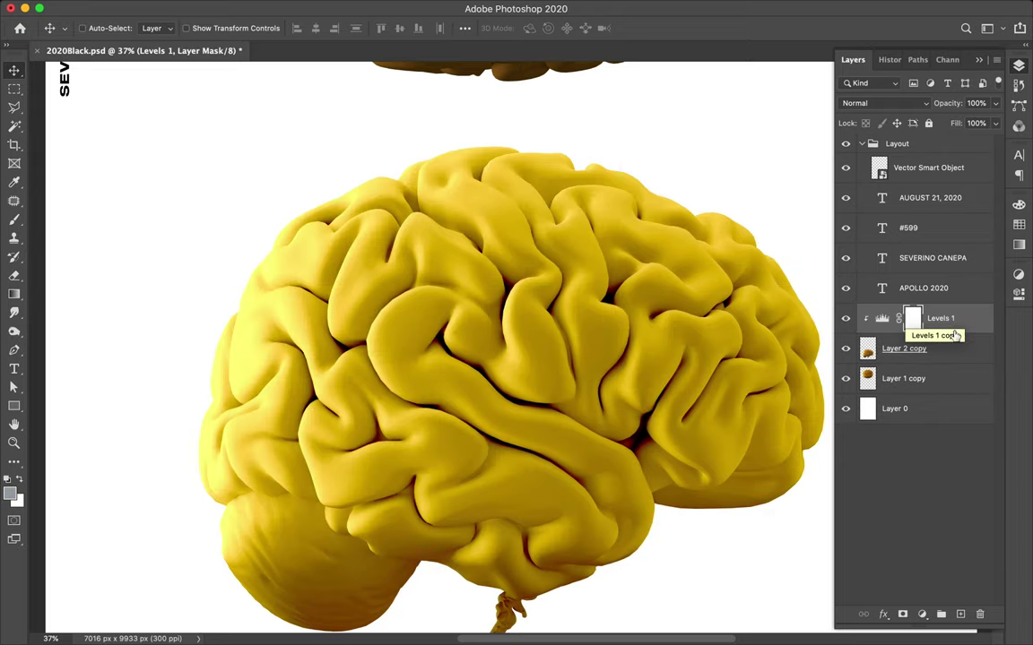
pyautogui.click(953, 352)
pyautogui.moveTo(953, 352); pyautogui.dragTo(948, 310)
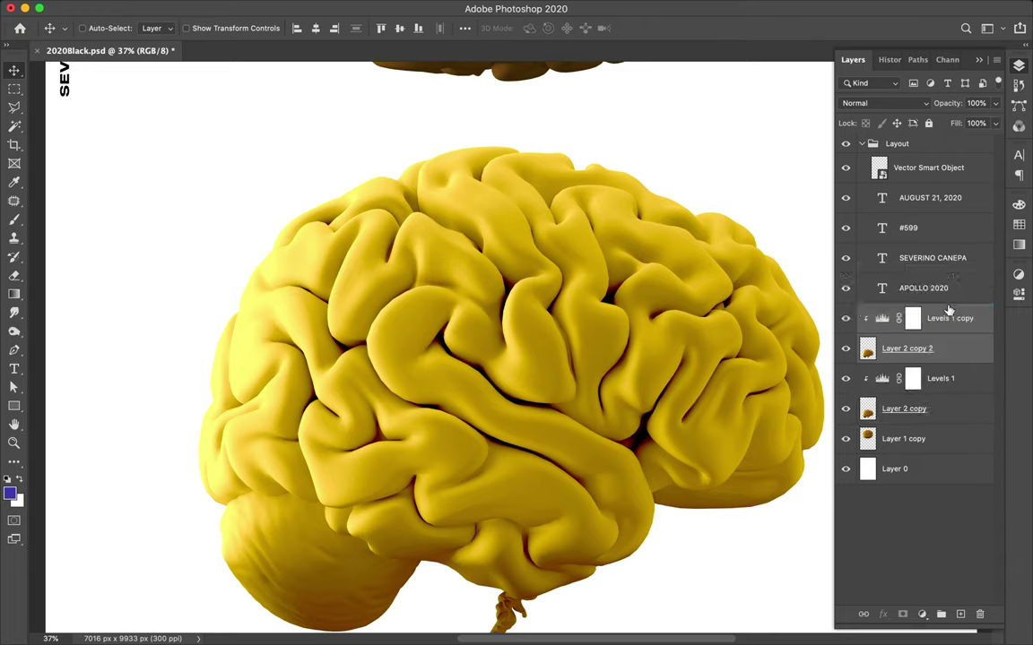
# Step: Merge the duplicates, copy the result, and apply a 64,8-pixel High Pass to it
pyautogui.hotkey('ctrl', 'e')
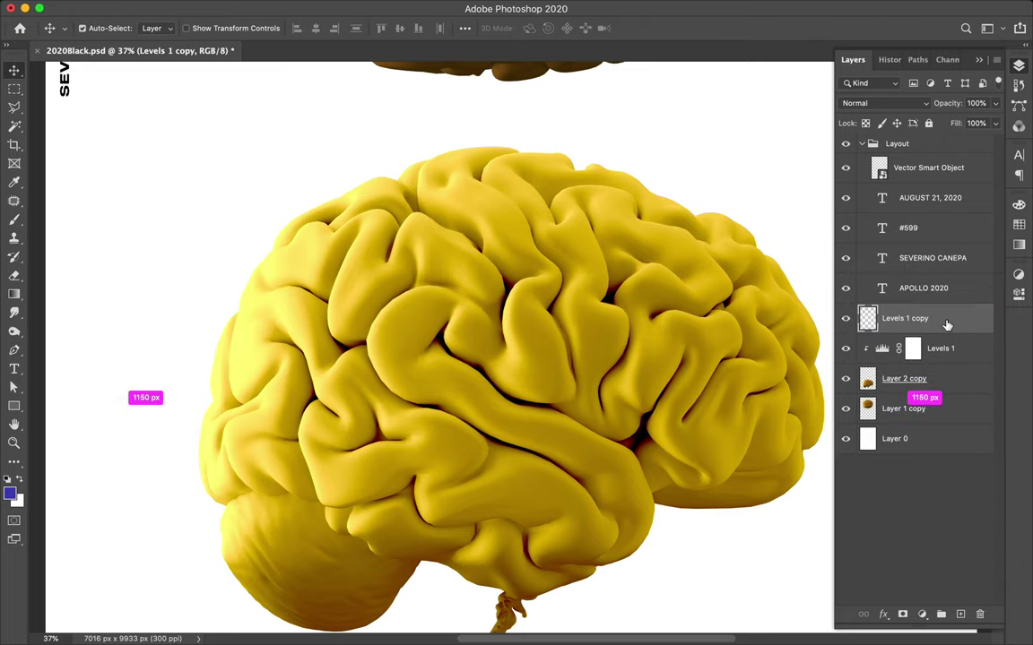
pyautogui.moveTo(945, 328); pyautogui.dragTo(940, 300)
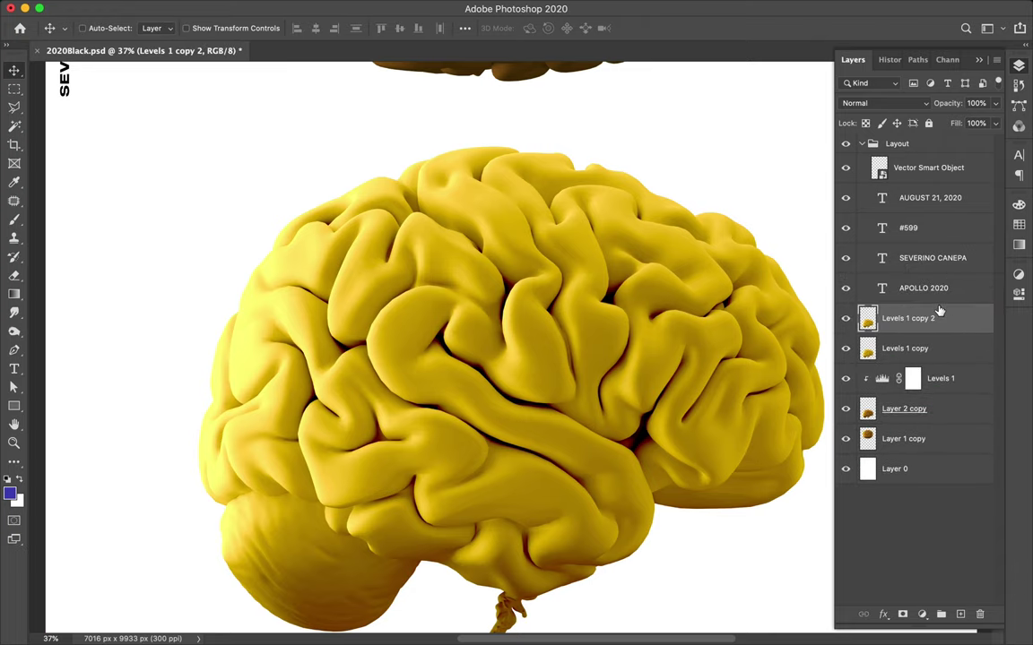
pyautogui.click(335, 7)
pyautogui.moveTo(346, 300)
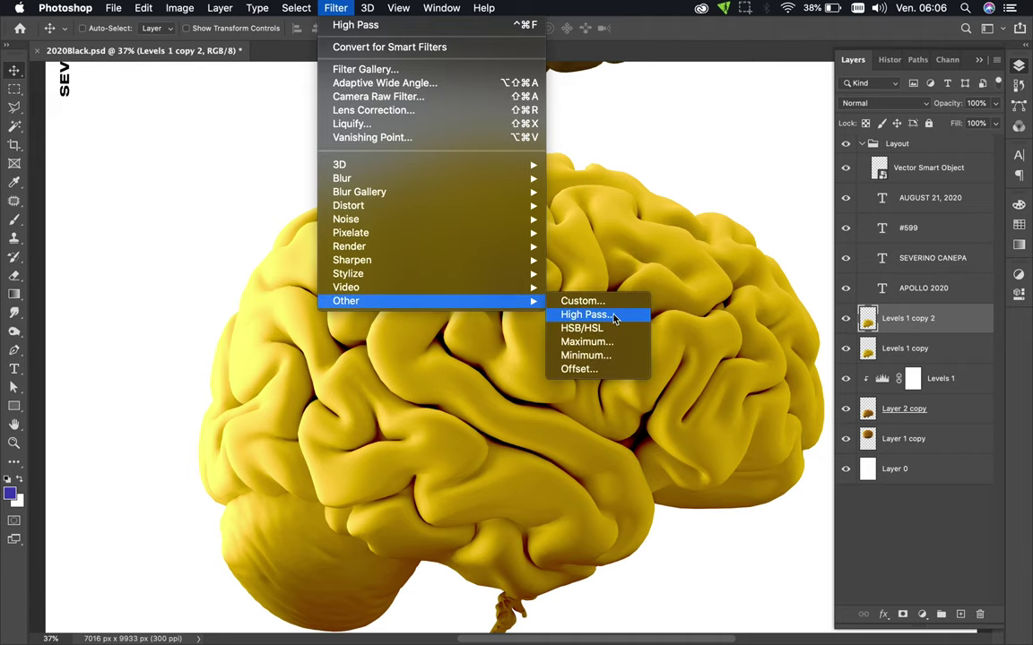
pyautogui.click(612, 314)
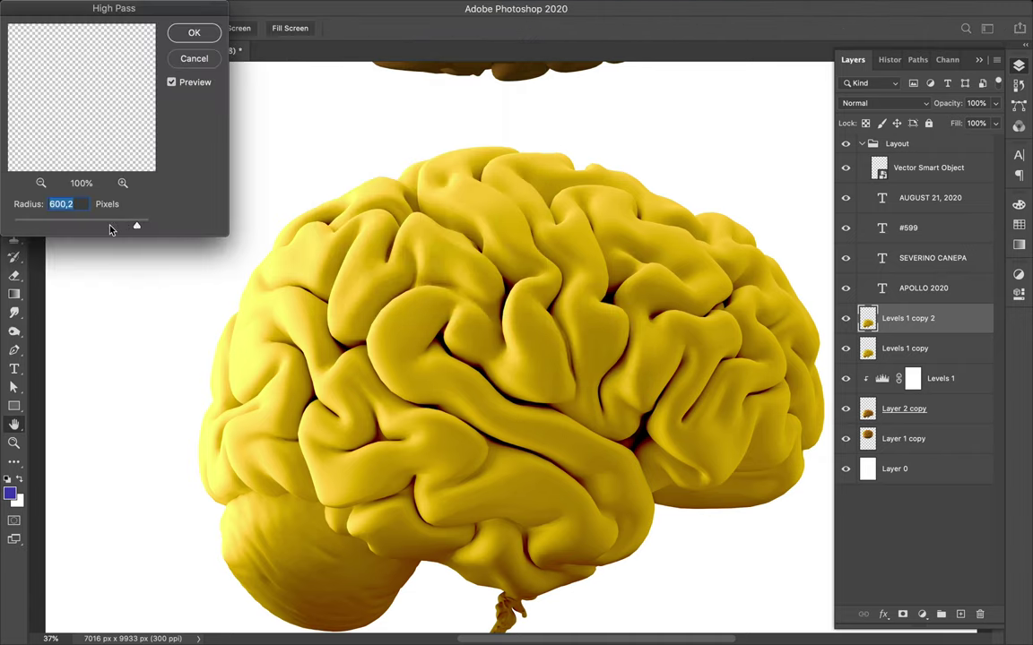
pyautogui.click(93, 227)
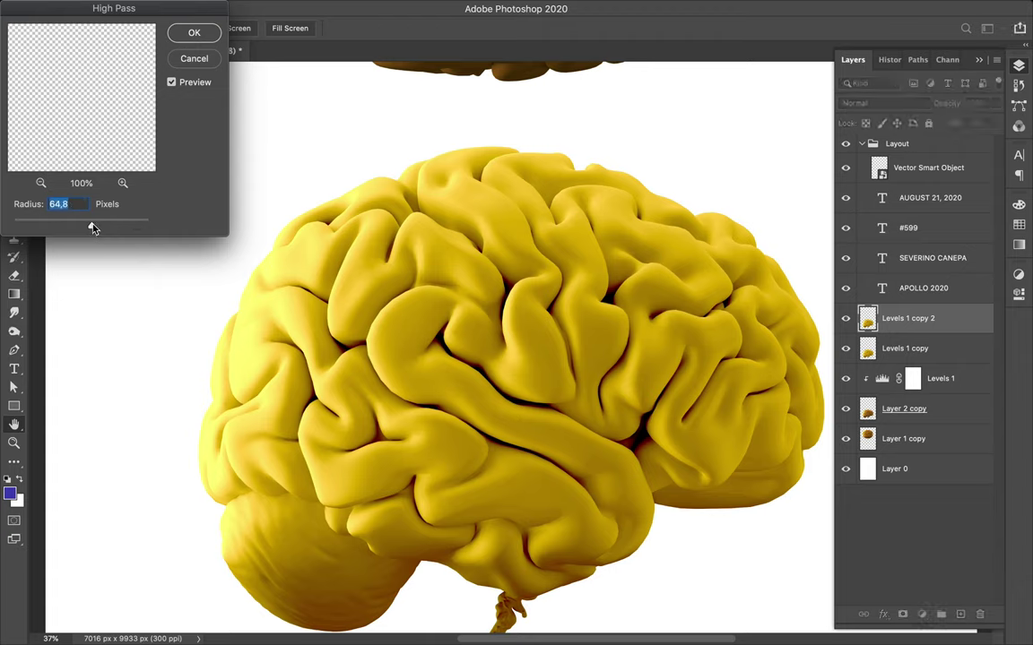
pyautogui.click(195, 33)
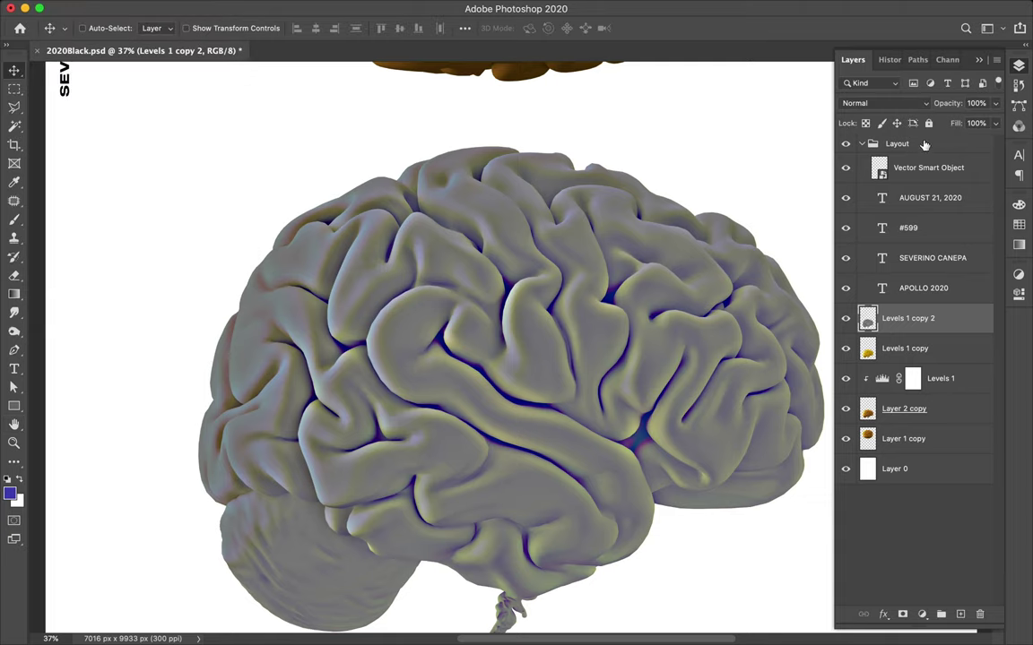
# Step: Blend Levels 1 copy 2 as Hue, then compare visibility and leave Levels 1 copy hidden
pyautogui.click(883, 103)
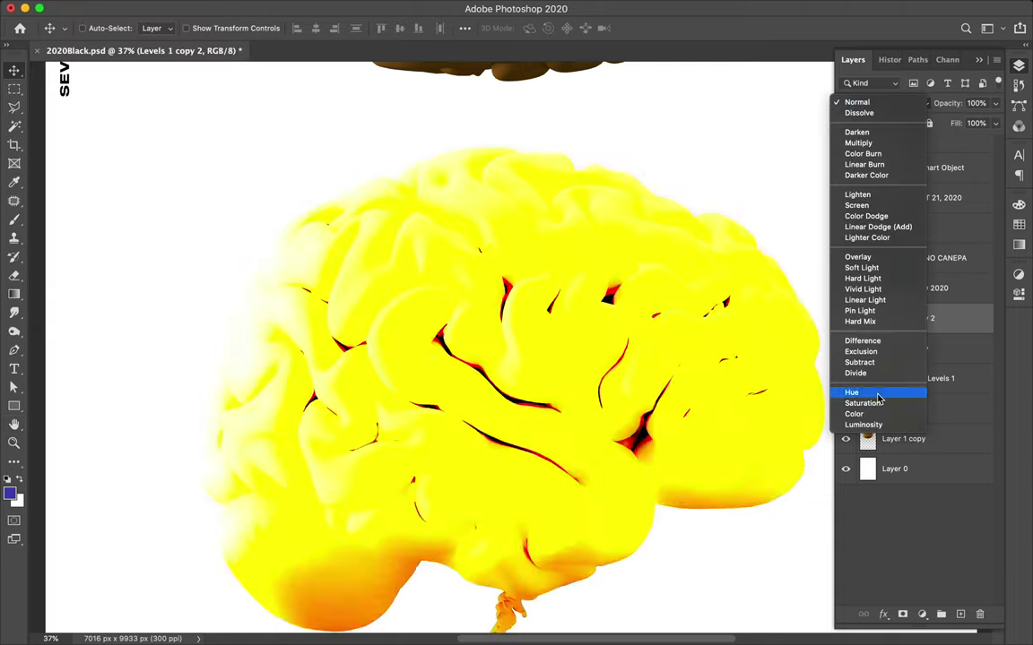
pyautogui.click(876, 393)
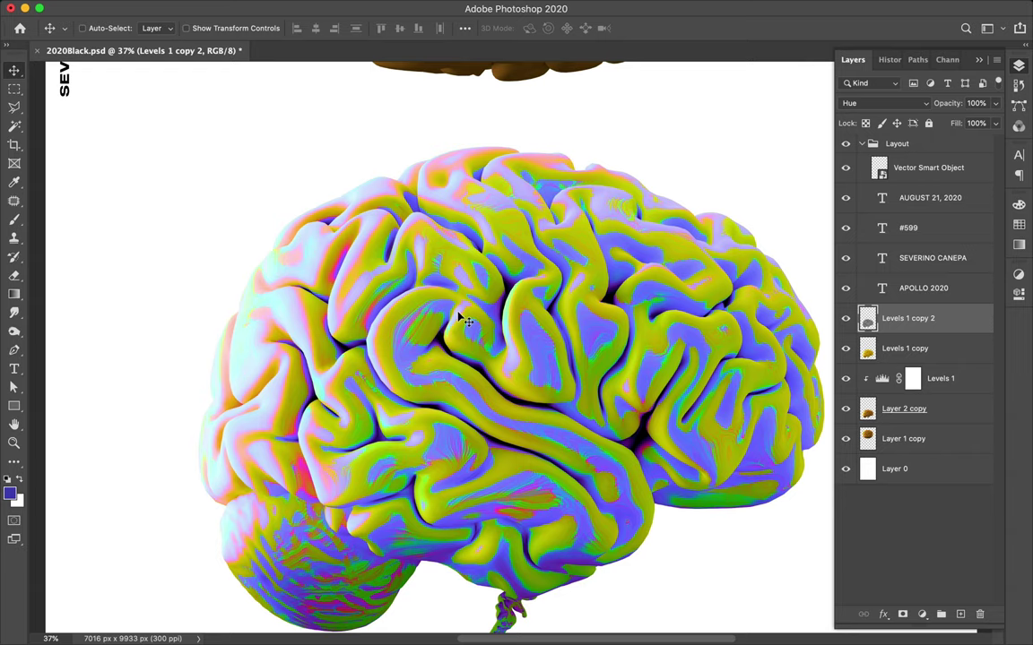
pyautogui.scroll(-3, 464, 320)
pyautogui.scroll(-1, 463, 321)
pyautogui.scroll(-1, 463, 320)
pyautogui.scroll(-3, 464, 320)
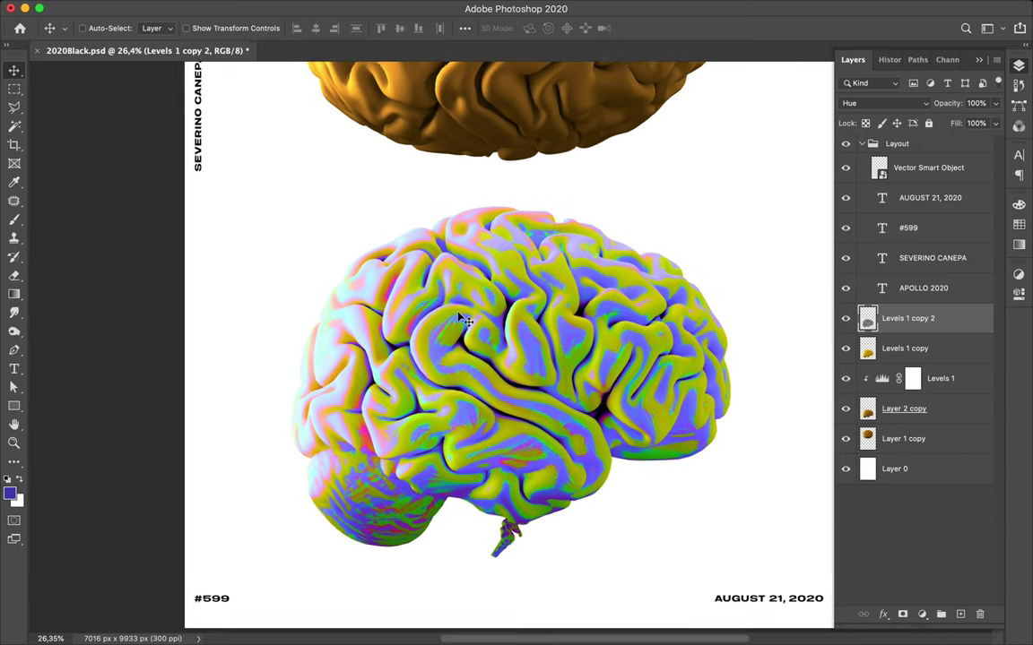
pyautogui.scroll(-1, 463, 320)
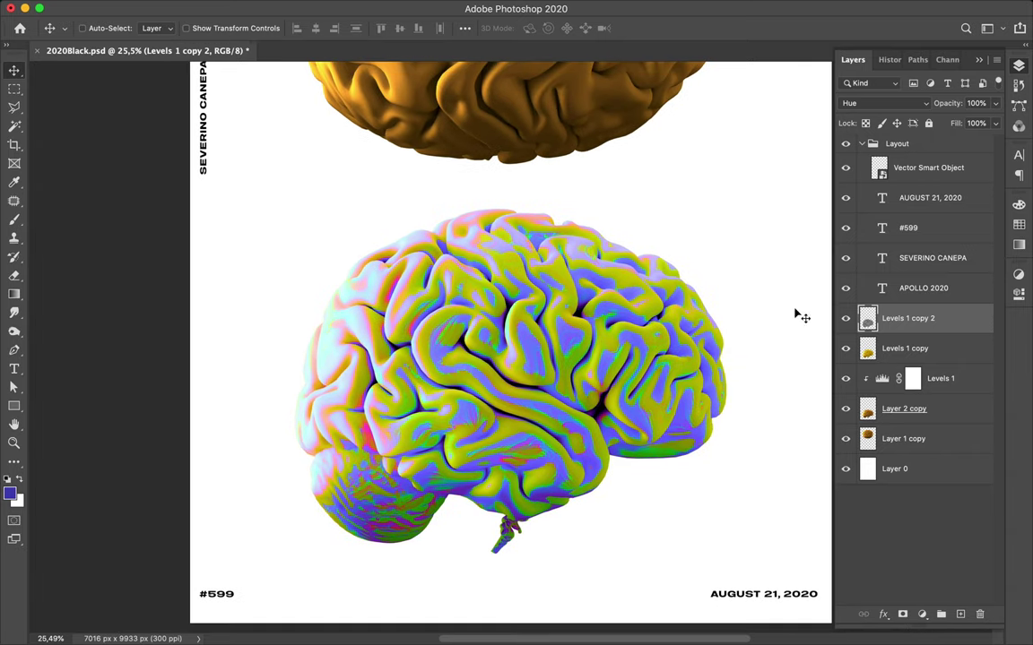
pyautogui.click(846, 351)
pyautogui.click(846, 349)
pyautogui.click(847, 379)
pyautogui.click(846, 379)
pyautogui.click(847, 350)
# Step: Lower the Levels 1 midtone to 0,41 to darken the lower brain
pyautogui.doubleClick(884, 380)
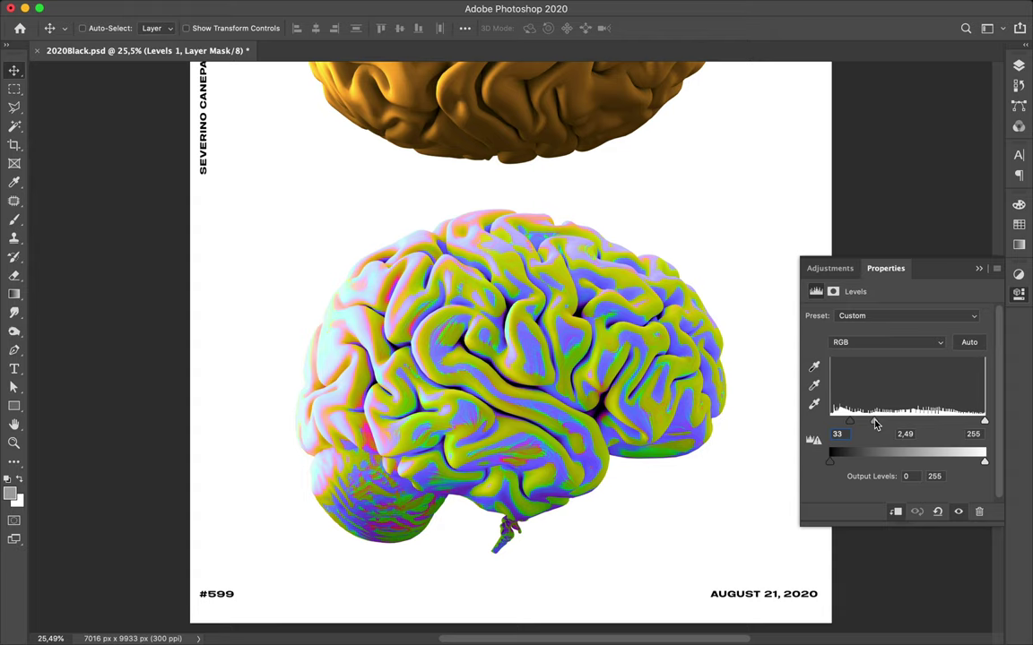
pyautogui.moveTo(888, 424); pyautogui.dragTo(963, 424)
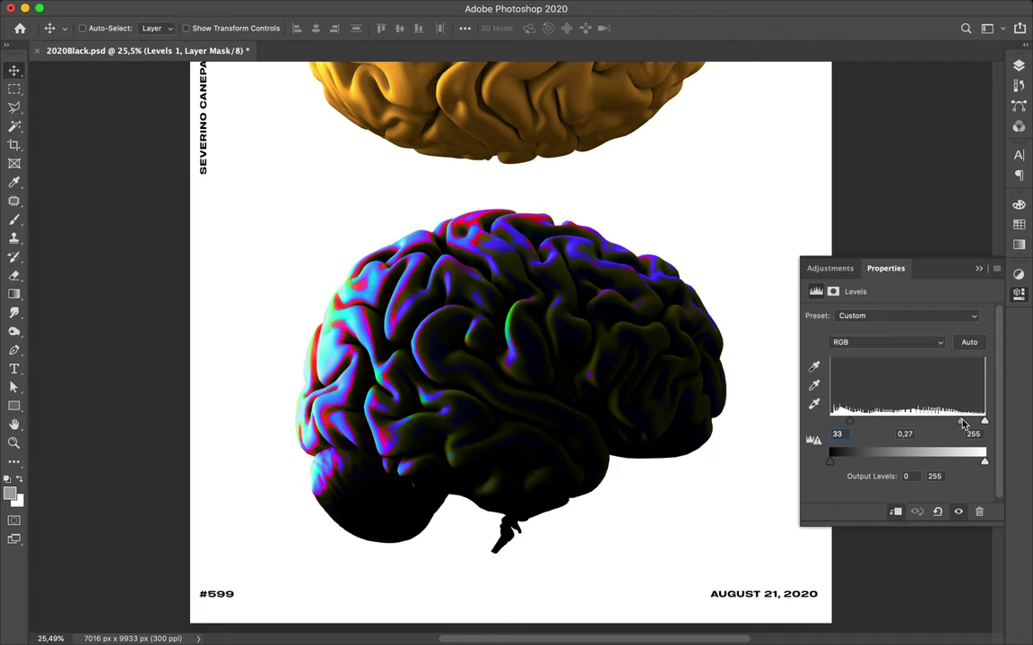
pyautogui.moveTo(963, 424); pyautogui.dragTo(952, 426)
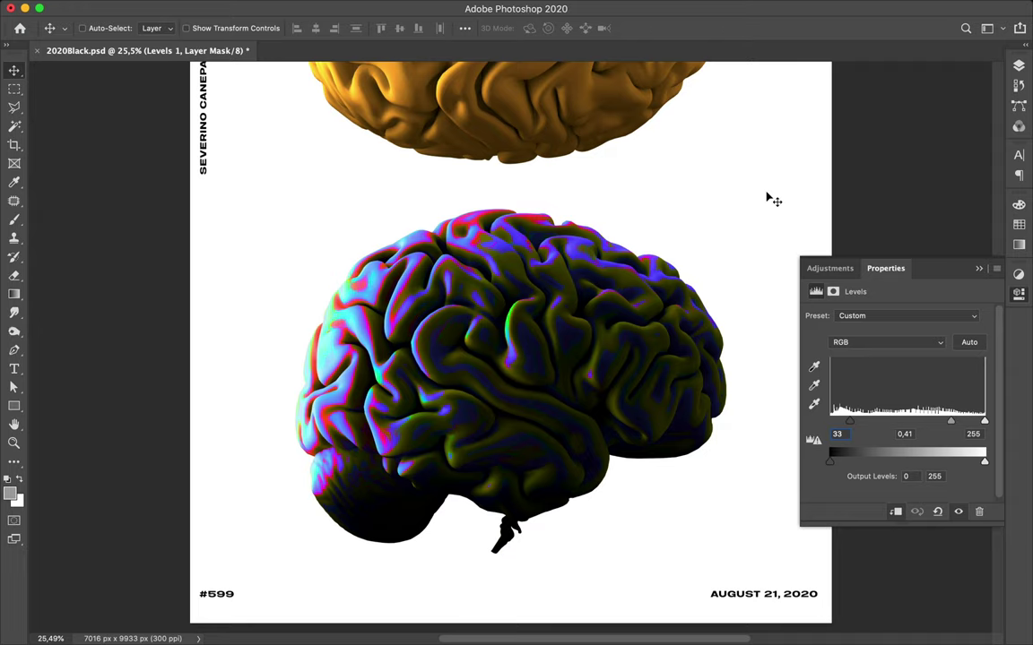
pyautogui.click(1019, 68)
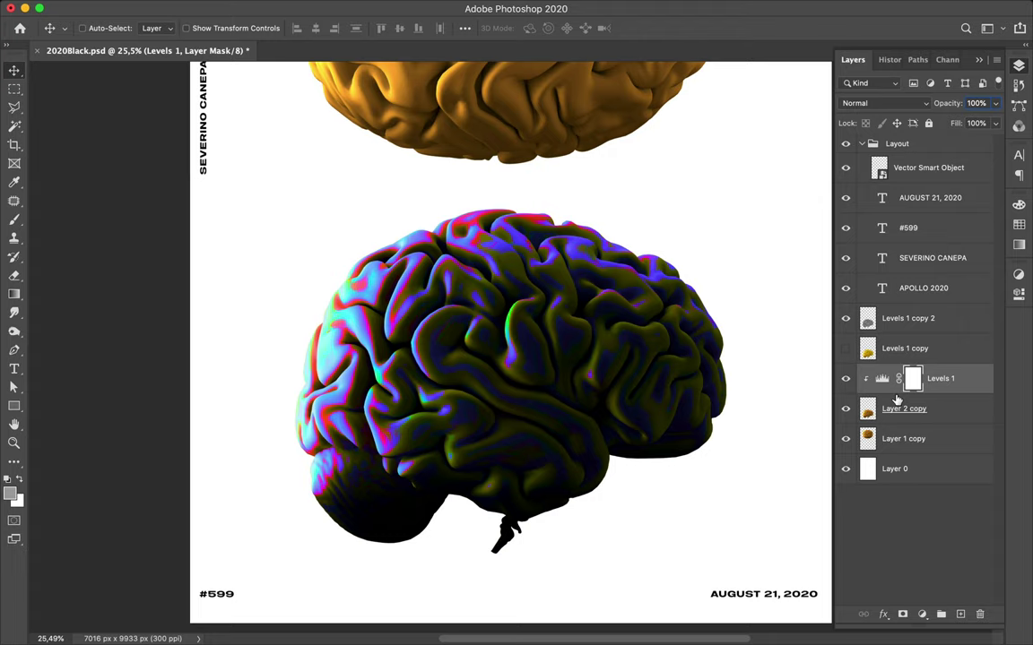
# Step: Duplicate Levels 1 with Layer 2 copy and merge the pair into one layer
pyautogui.click(928, 349)
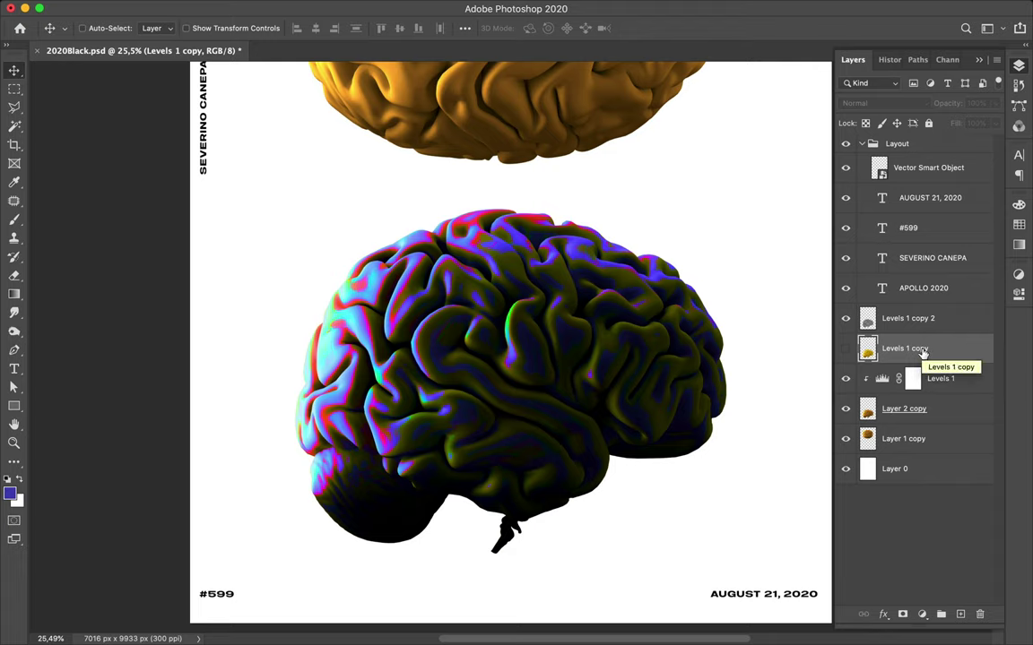
pyautogui.click(929, 409)
pyautogui.hotkey('alt', 'shift', ']')
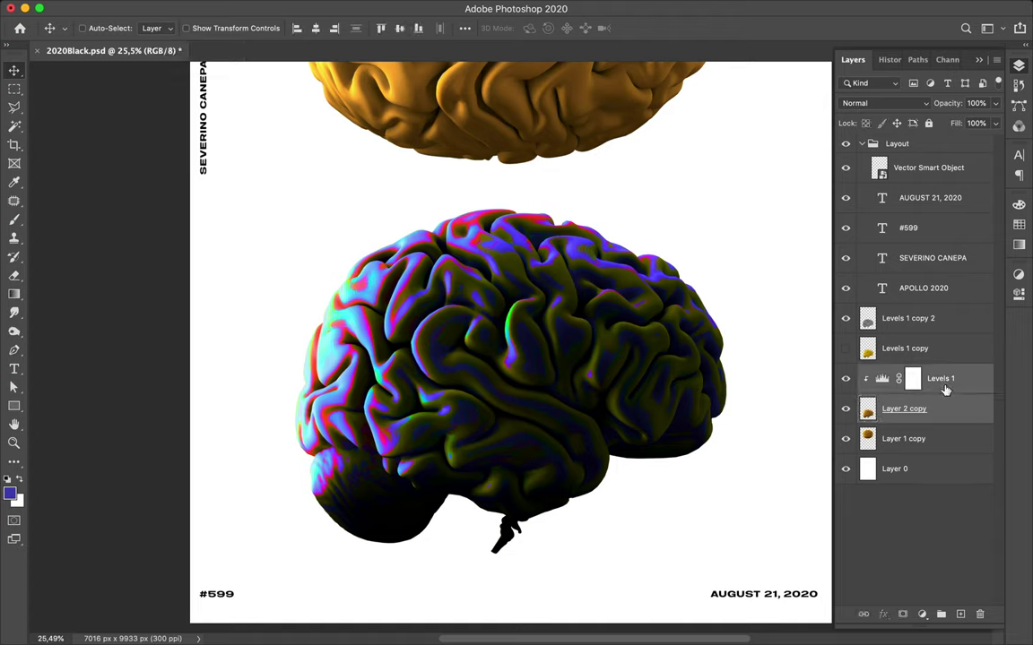
pyautogui.moveTo(945, 390); pyautogui.dragTo(929, 320)
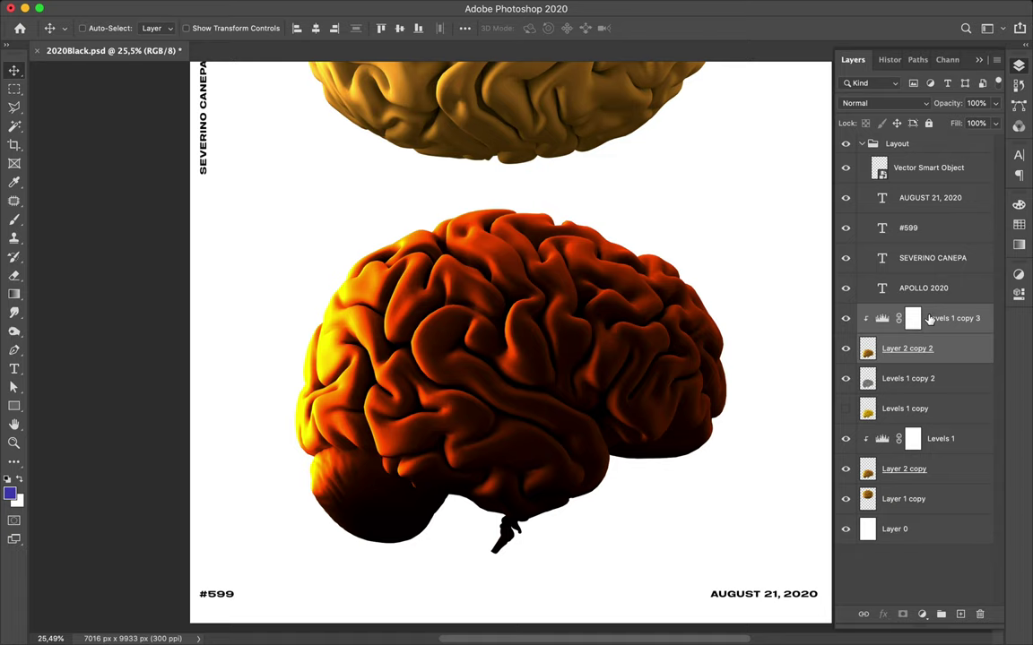
pyautogui.hotkey('ctrl', 'e')
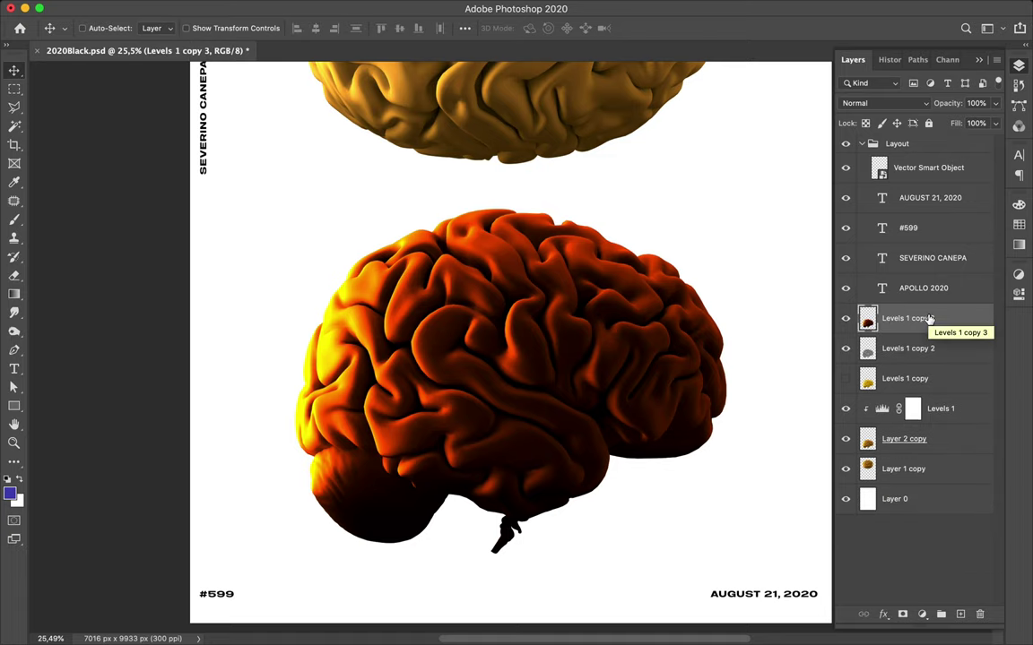
# Step: Cancel the High Pass filter and delete the merged Levels 1 copy 3 layer
pyautogui.click(334, 7)
pyautogui.moveTo(346, 301)
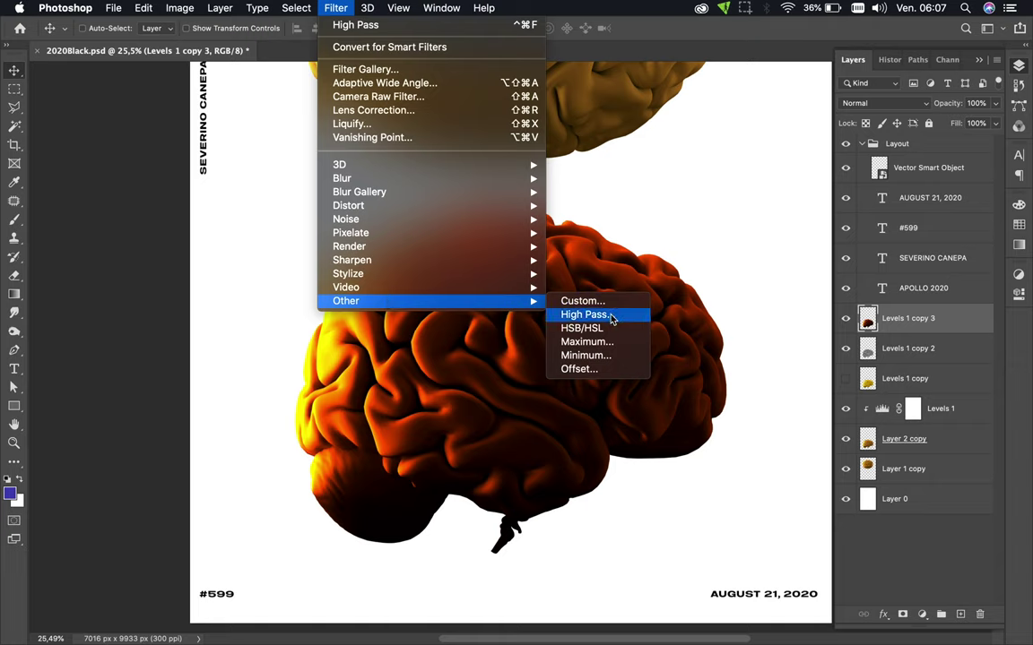
pyautogui.click(591, 315)
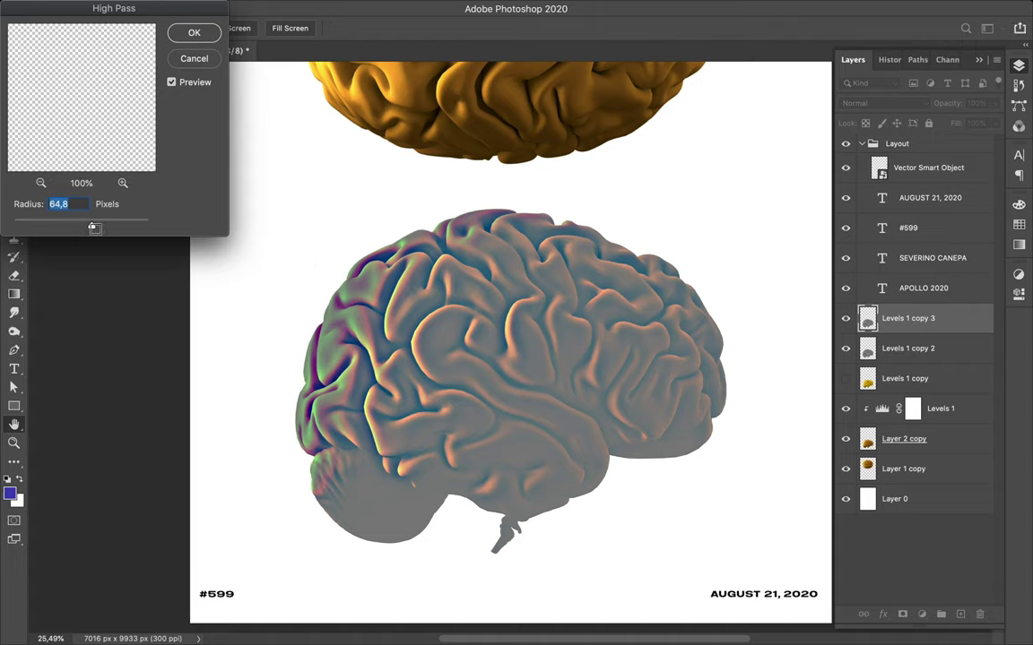
pyautogui.click(192, 59)
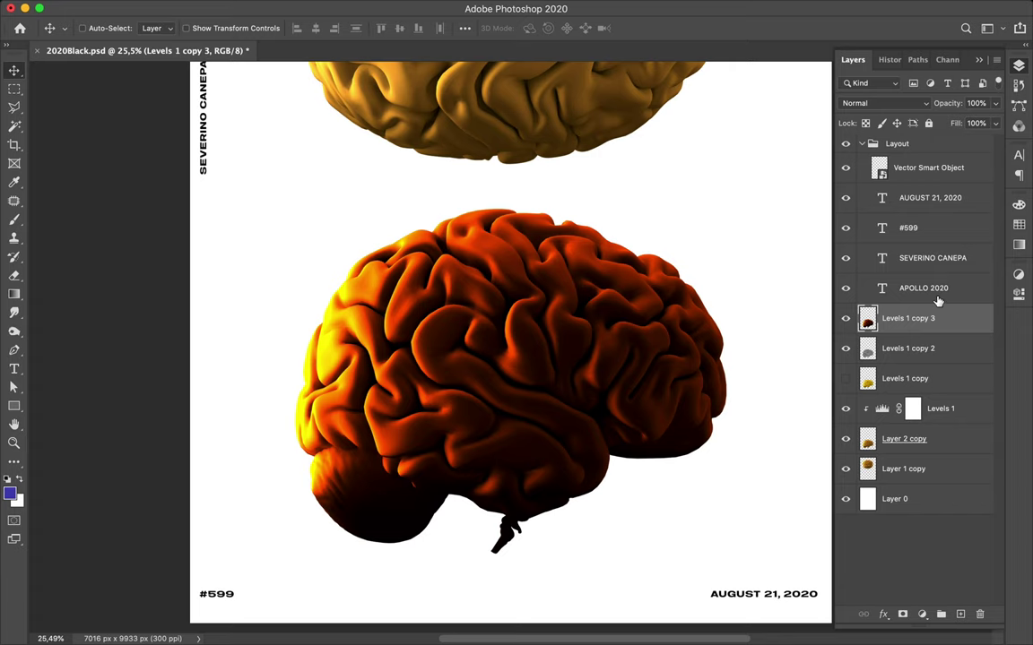
pyautogui.press('Delete')
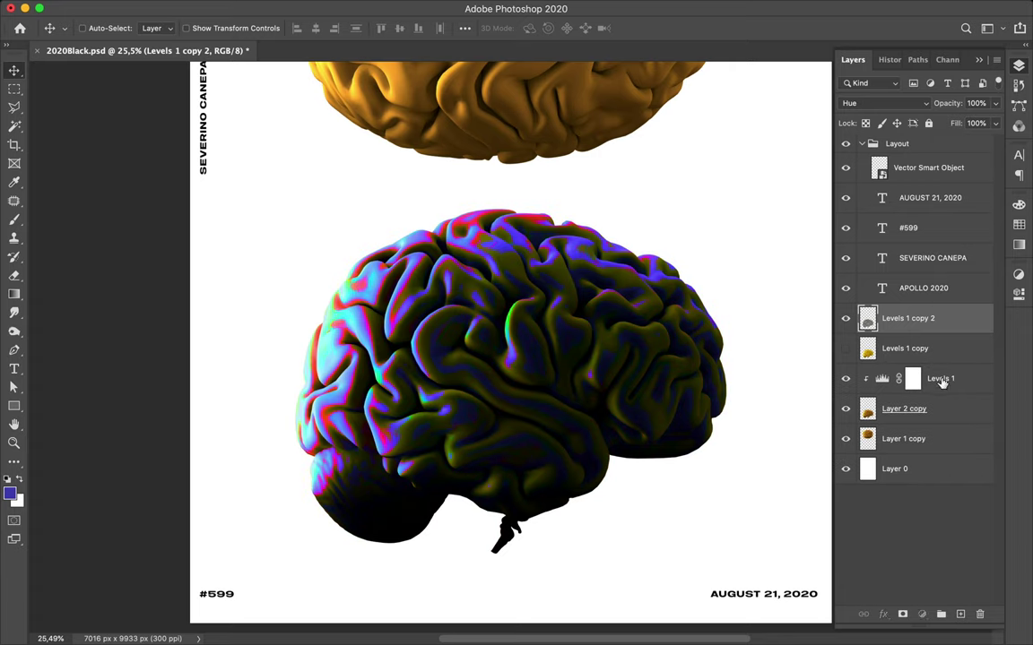
# Step: Duplicate Levels 1 below Layer 2 copy and clip it to Layer 1 copy
pyautogui.moveTo(941, 381); pyautogui.dragTo(915, 428)
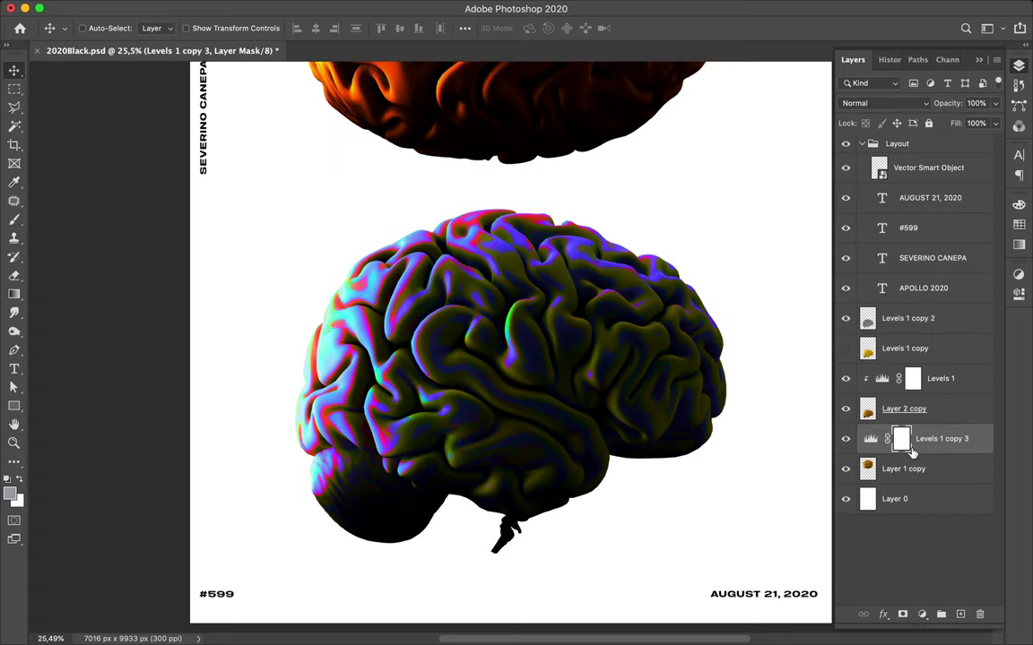
pyautogui.keyDown('alt'); pyautogui.click(880, 453); pyautogui.keyUp('alt')
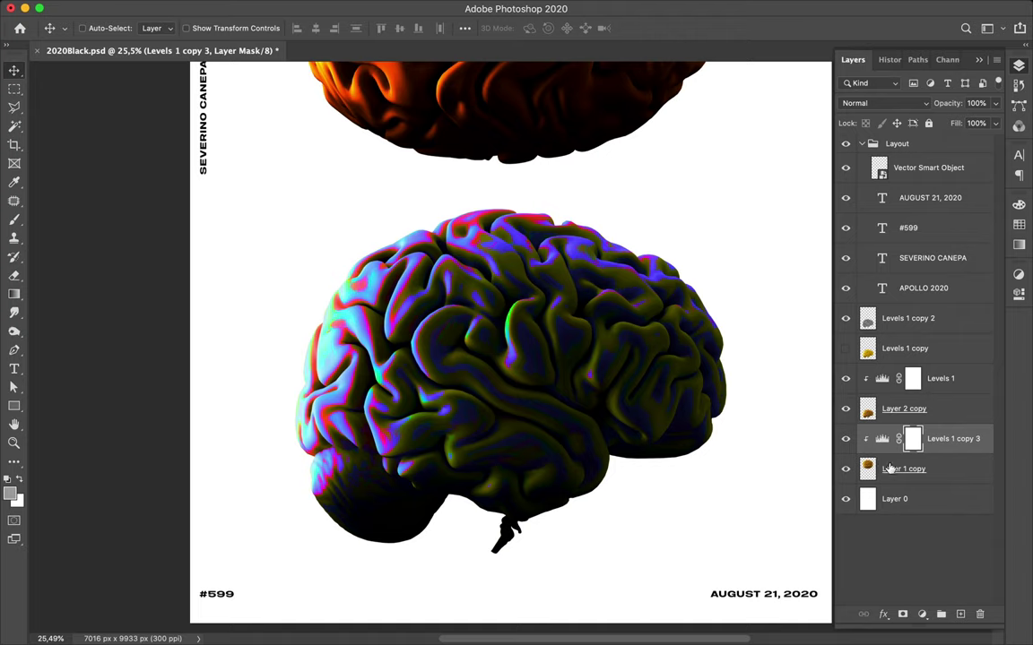
pyautogui.click(941, 467)
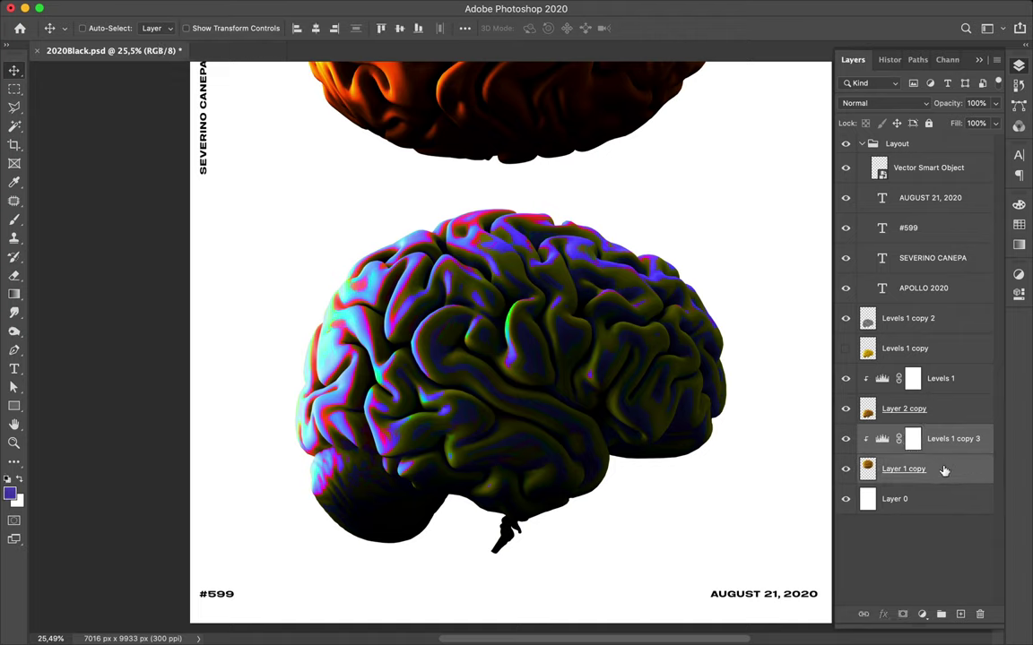
# Step: Duplicate and merge the upper brain with its Levels clip, and delete the hidden Levels 1 copy
pyautogui.moveTo(944, 464); pyautogui.dragTo(935, 341)
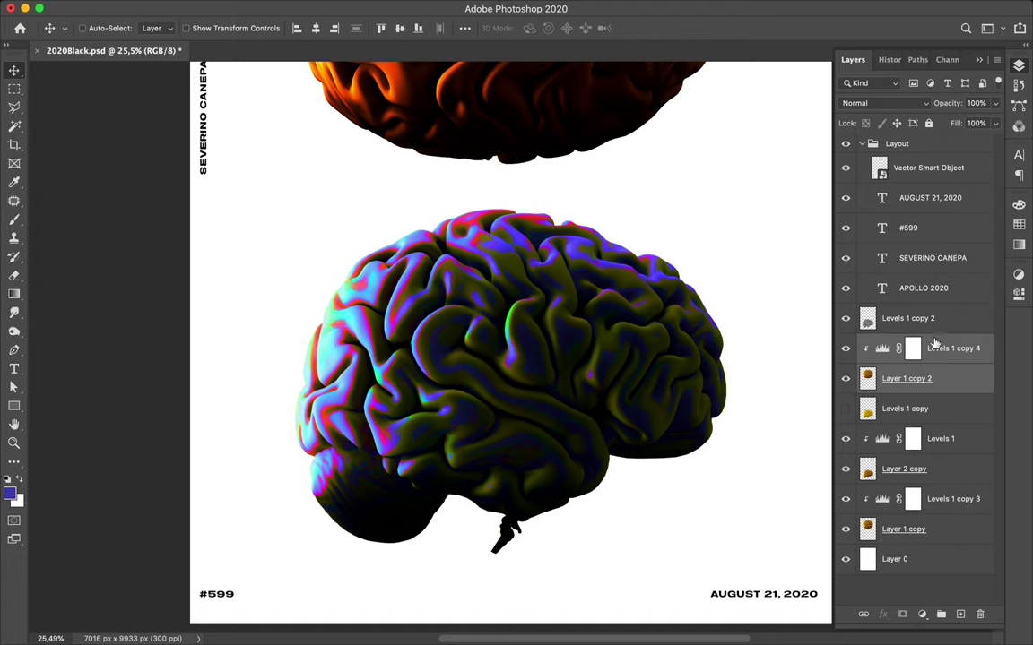
pyautogui.press('super+e')
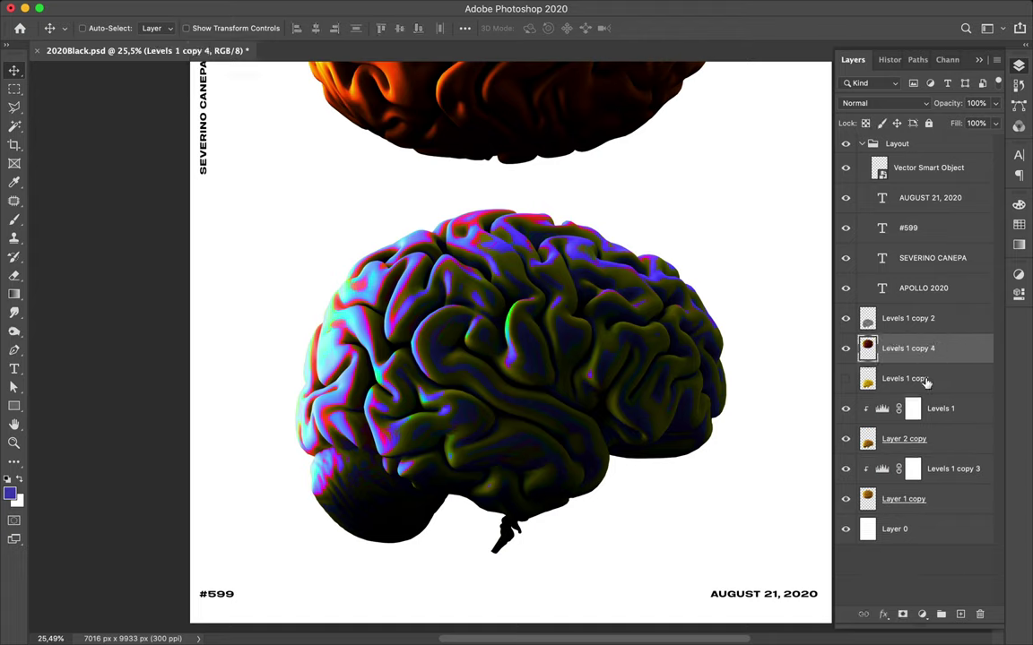
pyautogui.click(924, 378)
pyautogui.press('BackSpace')
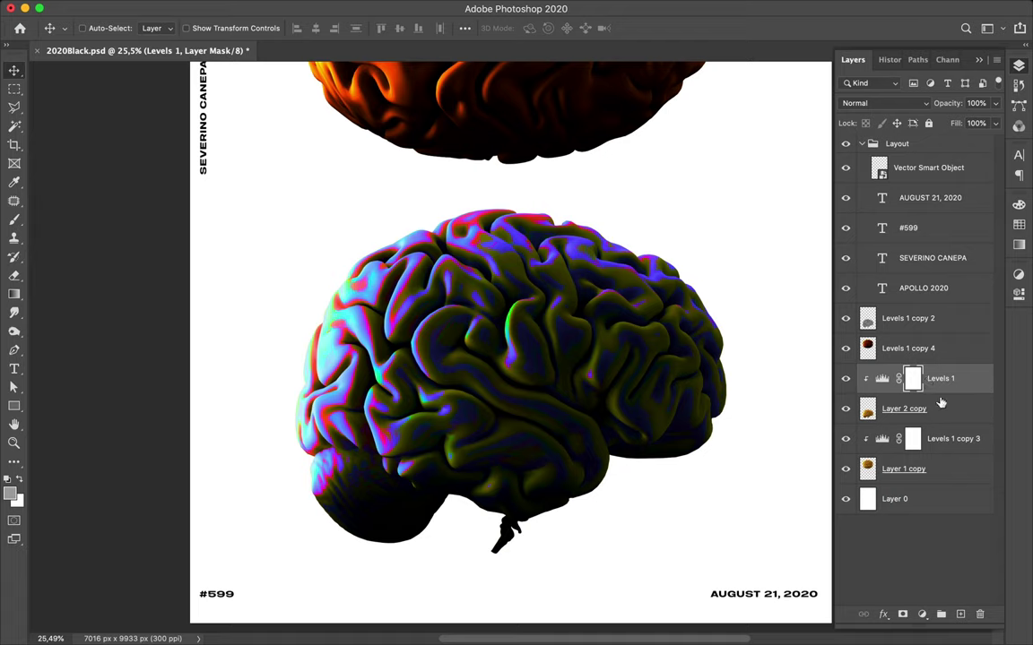
# Step: Merge Levels 1 with Layer 2 copy, then duplicate Levels 1 copy 4 as copy 5
pyautogui.keyDown('shift'); pyautogui.click(947, 412); pyautogui.keyUp('shift')
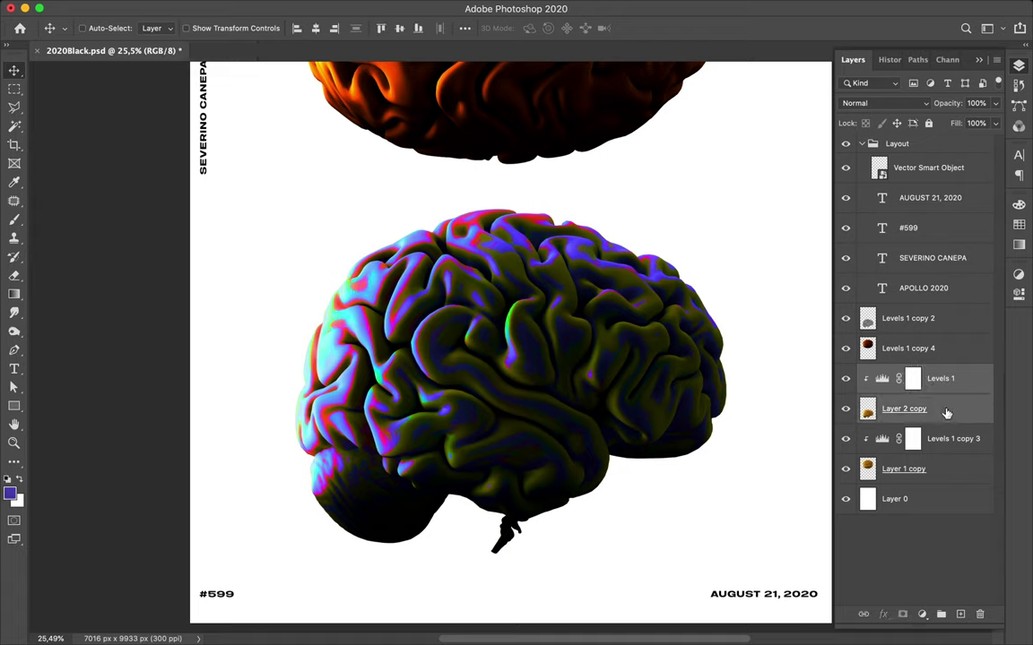
pyautogui.press('super+e')
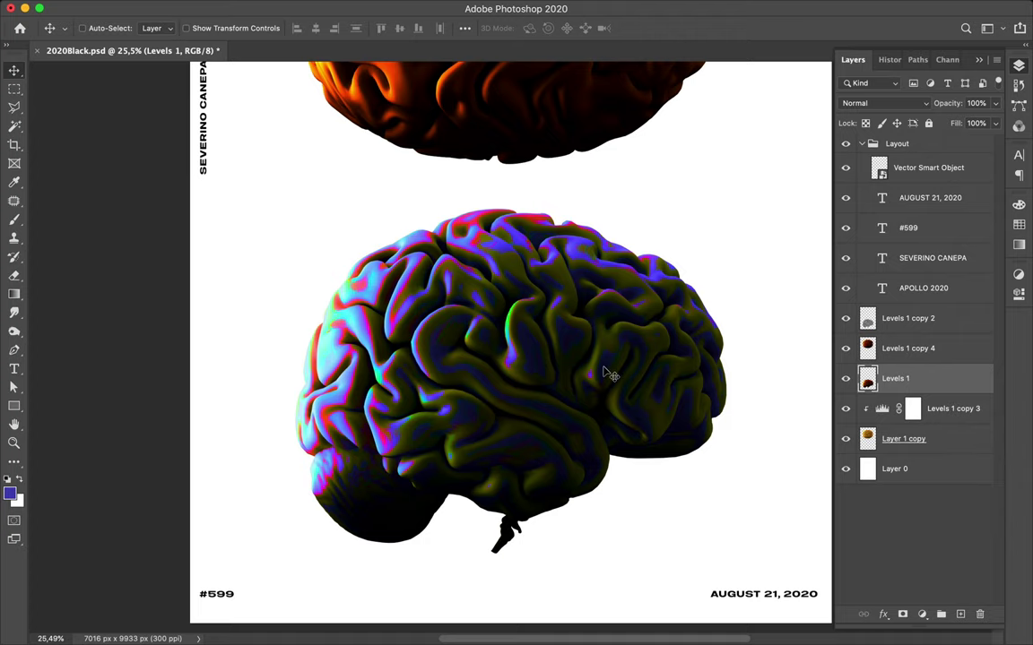
pyautogui.scroll(3, 611, 373)
pyautogui.scroll(5, 609, 374)
pyautogui.scroll(3, 608, 374)
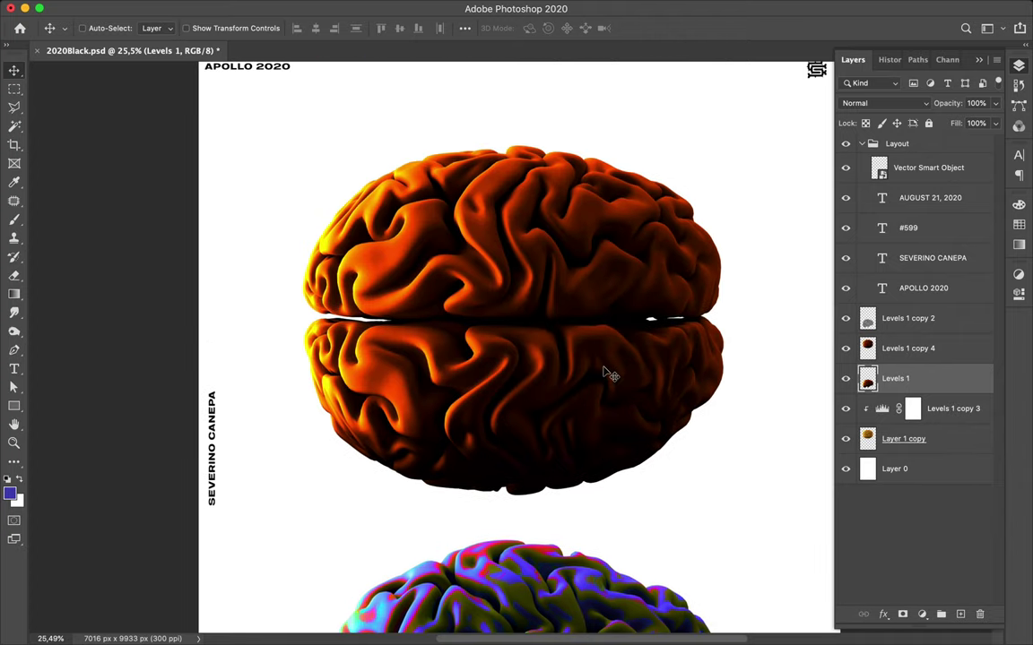
pyautogui.click(905, 348)
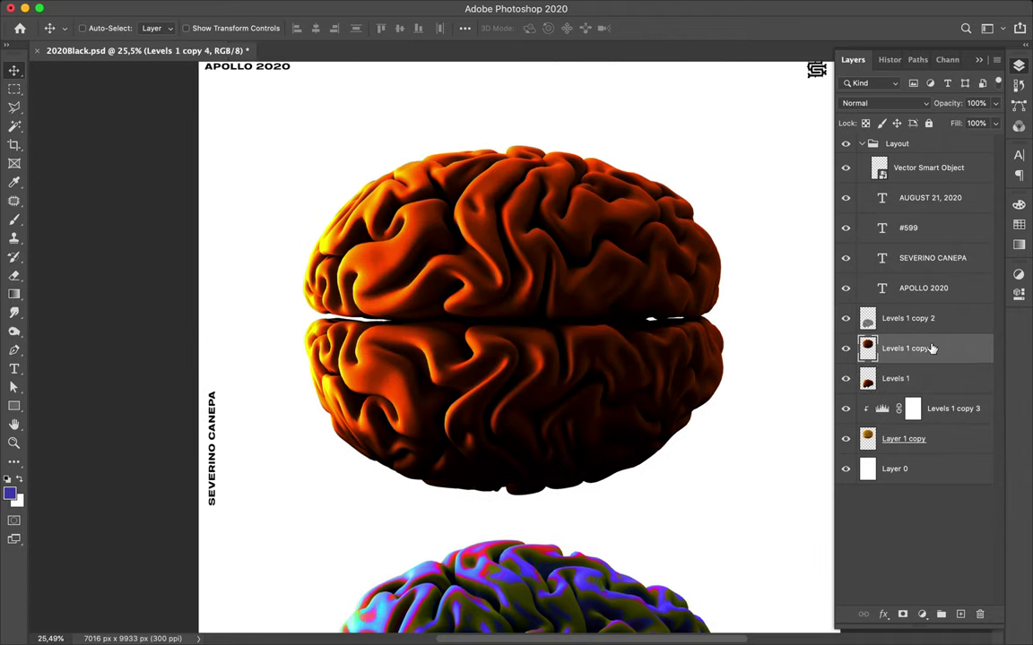
pyautogui.moveTo(906, 348); pyautogui.dragTo(935, 332)
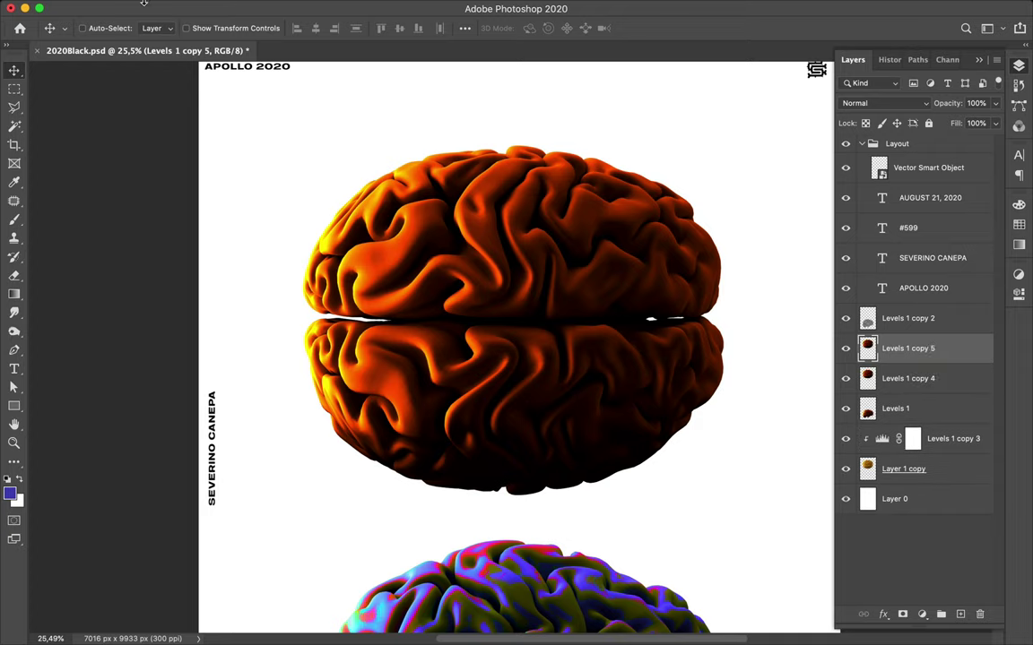
# Step: Apply High Pass to Levels 1 copy 5 and set its blend mode to Hue
pyautogui.click(334, 8)
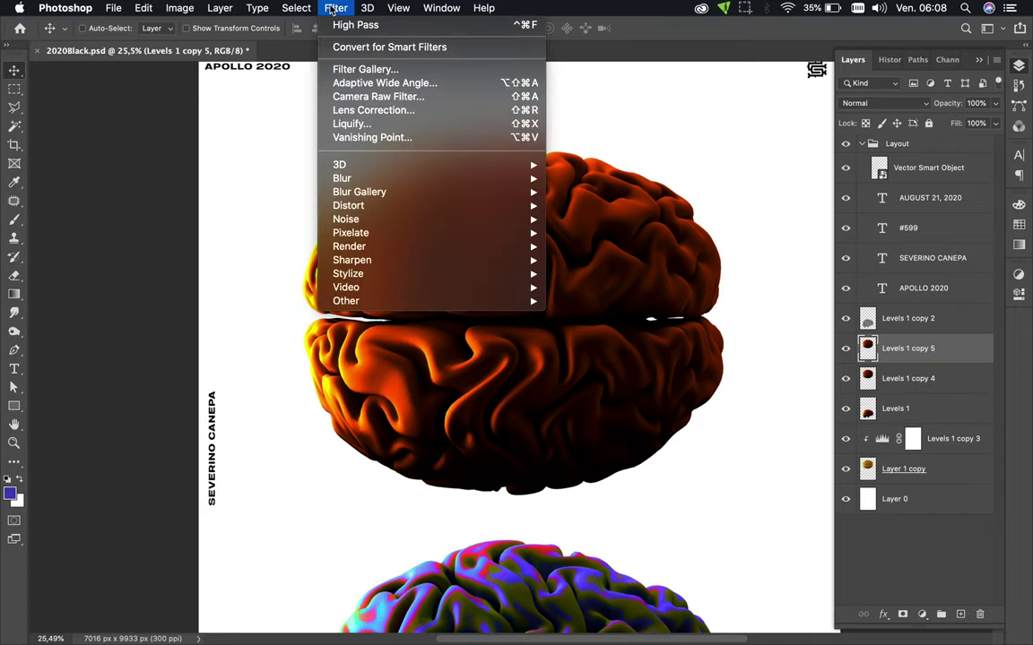
pyautogui.click(338, 26)
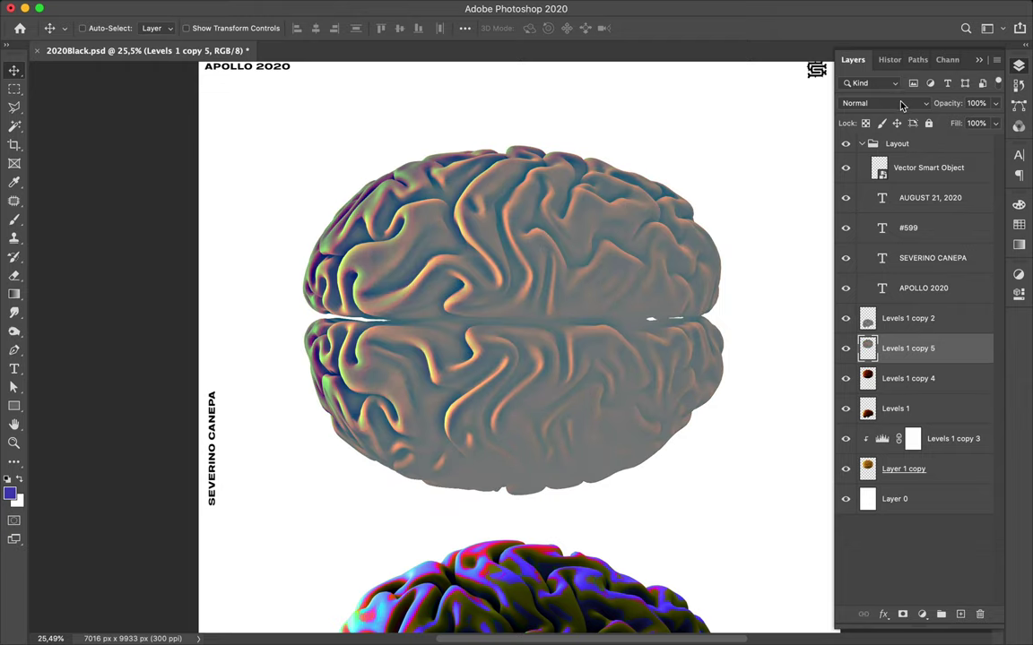
pyautogui.click(860, 104)
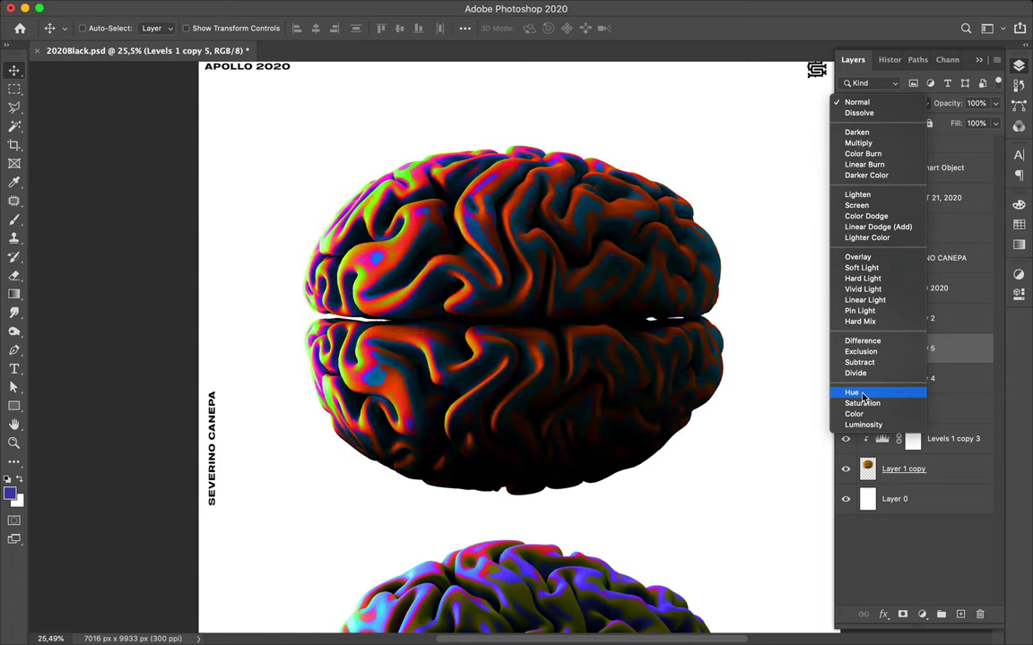
pyautogui.click(852, 393)
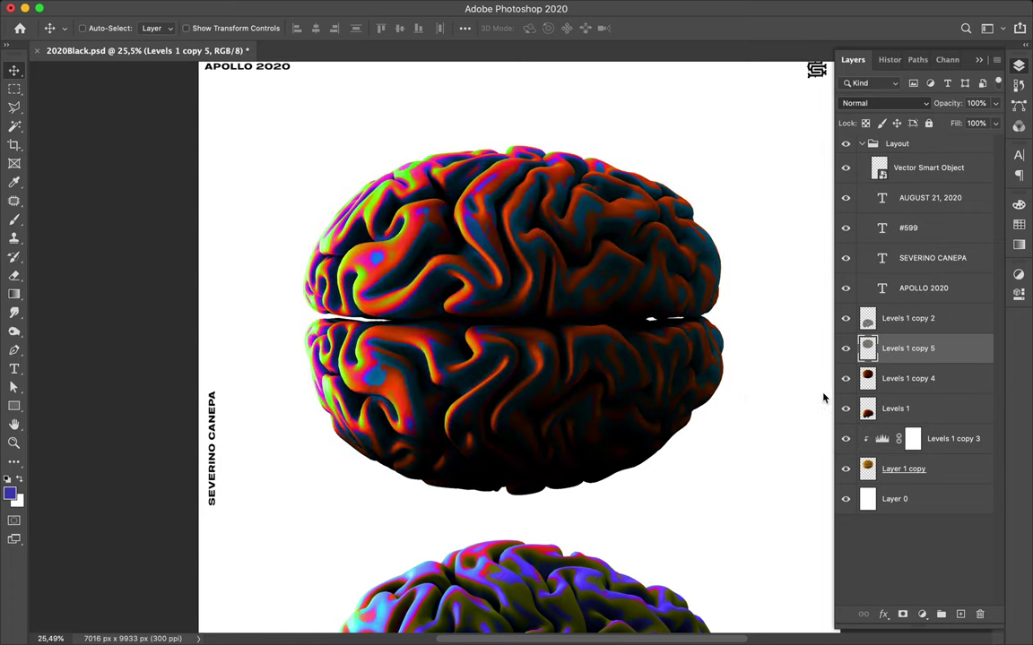
pyautogui.scroll(-1, 681, 397)
pyautogui.scroll(-1, 680, 395)
pyautogui.scroll(-1, 682, 396)
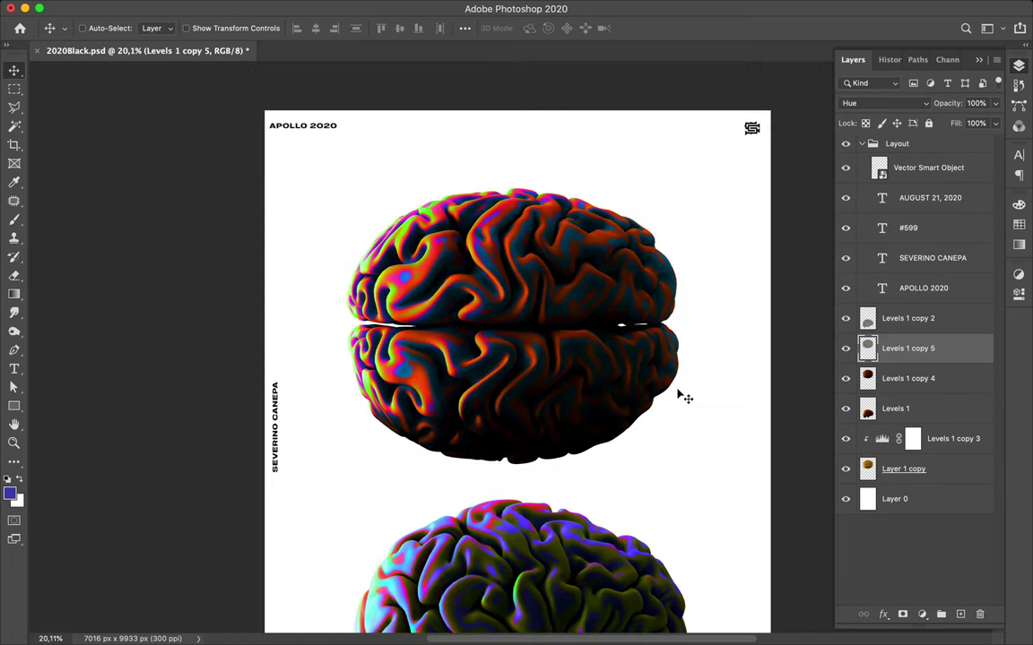
pyautogui.scroll(-1, 684, 396)
pyautogui.scroll(-2, 684, 397)
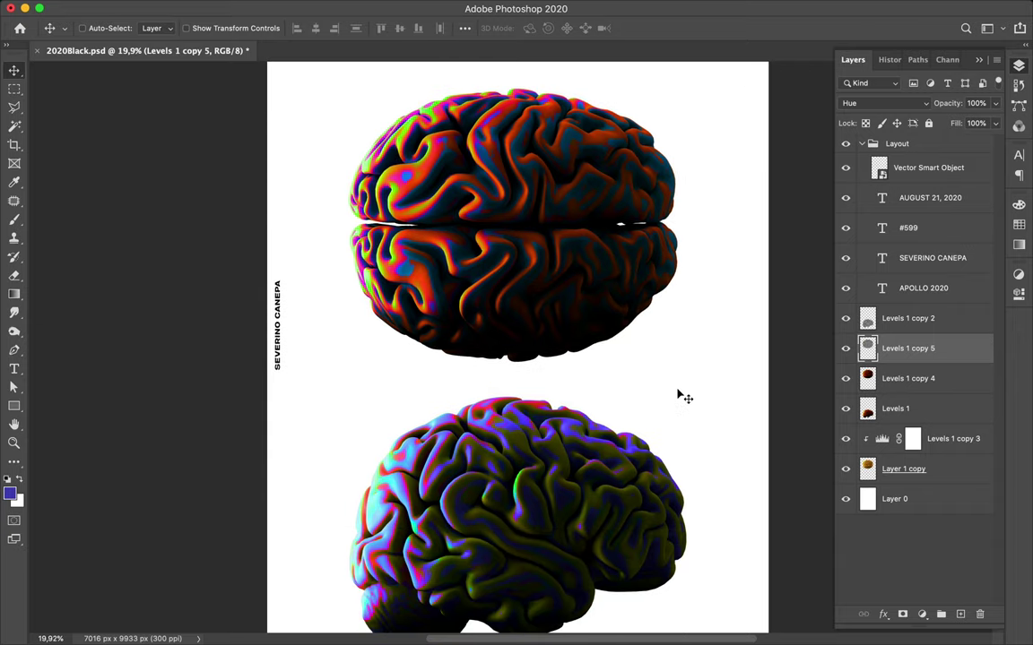
pyautogui.scroll(-1, 681, 396)
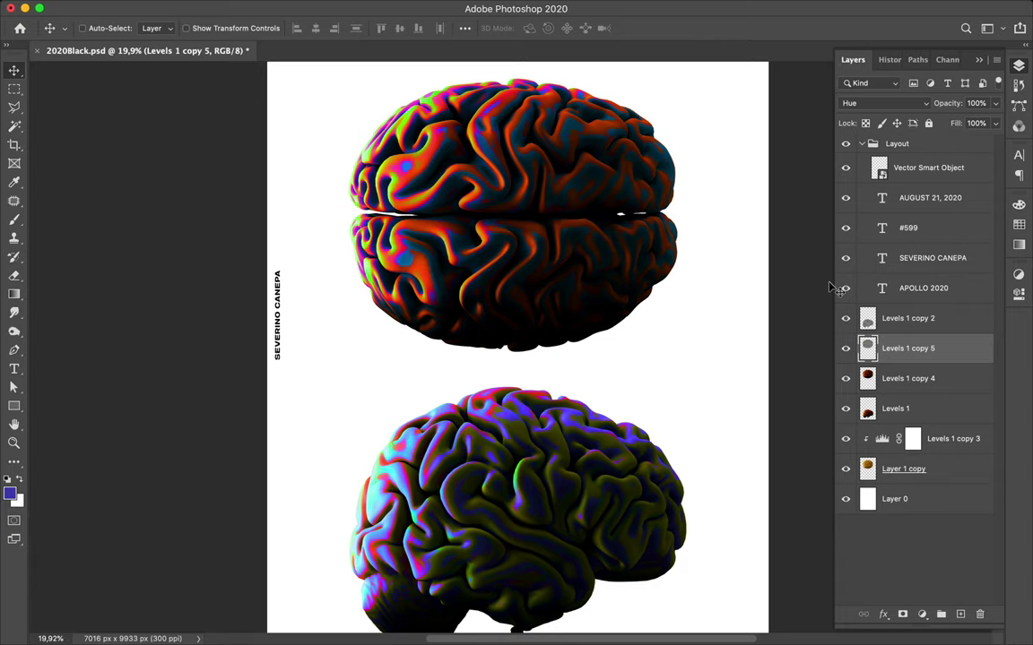
# Step: Delete Levels 1 copy 3 and Layer 1 copy, then select Levels 1 copy 2
pyautogui.click(955, 439)
pyautogui.keyDown('shift'); pyautogui.click(947, 468); pyautogui.keyUp('shift')
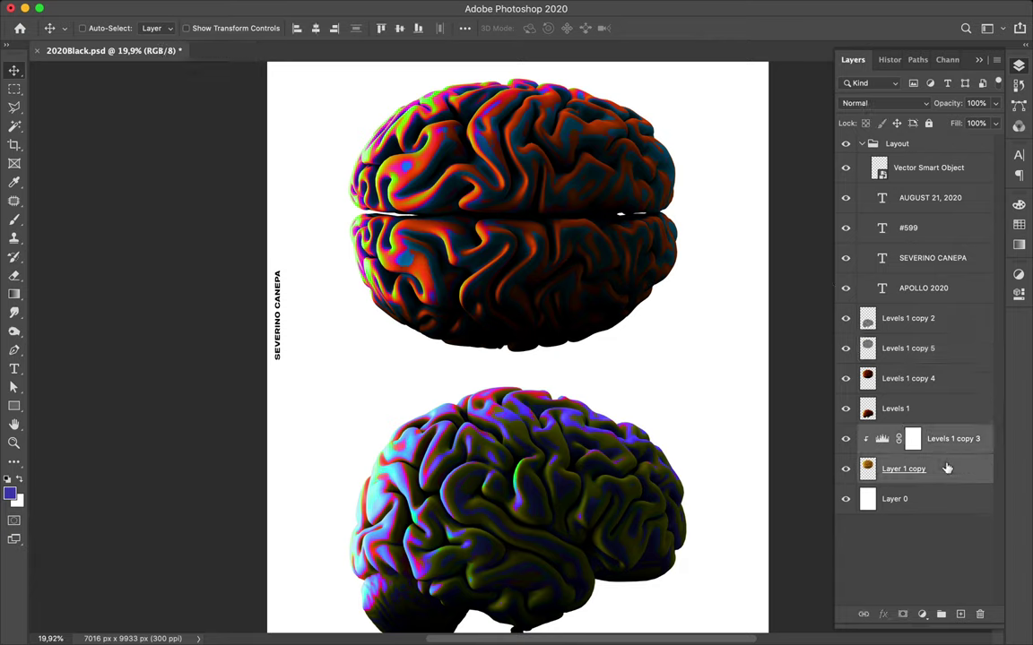
pyautogui.press('BackSpace')
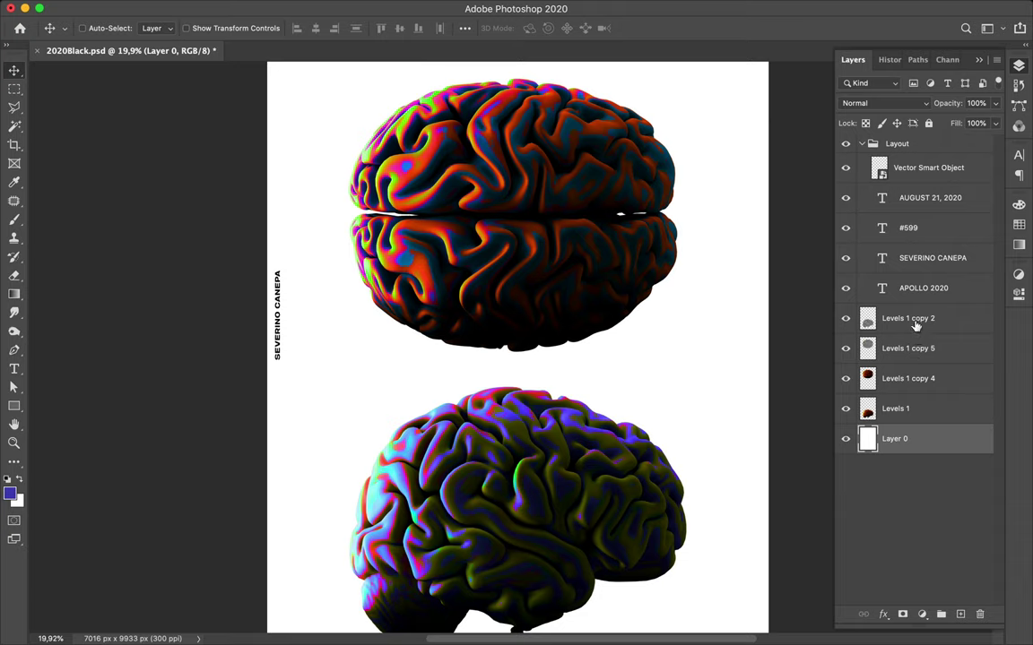
pyautogui.click(915, 325)
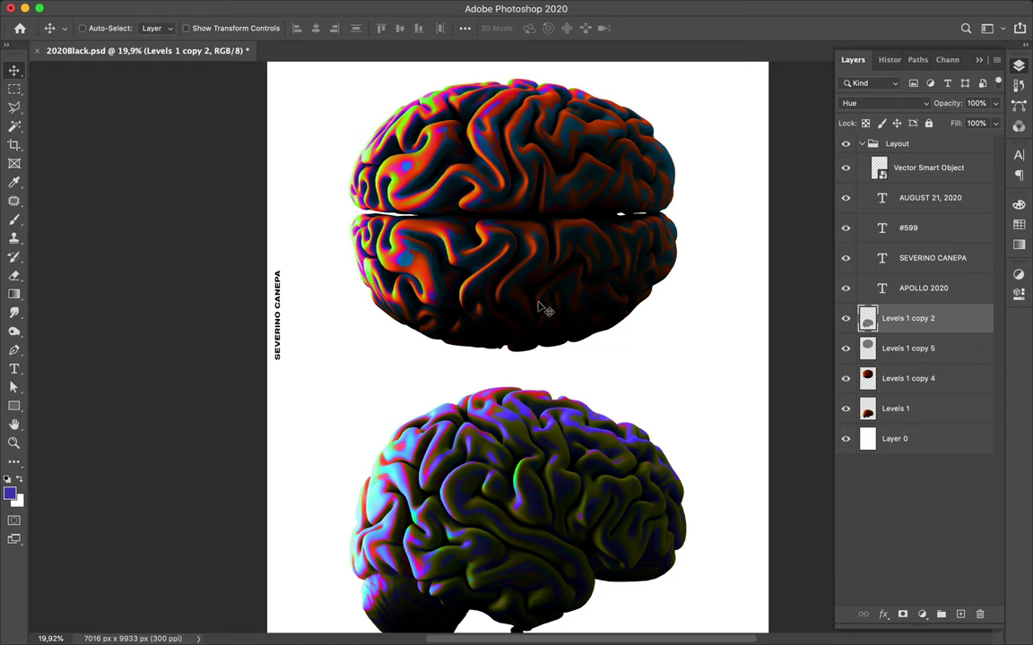
pyautogui.scroll(-1, 628, 218)
pyautogui.scroll(-1, 627, 218)
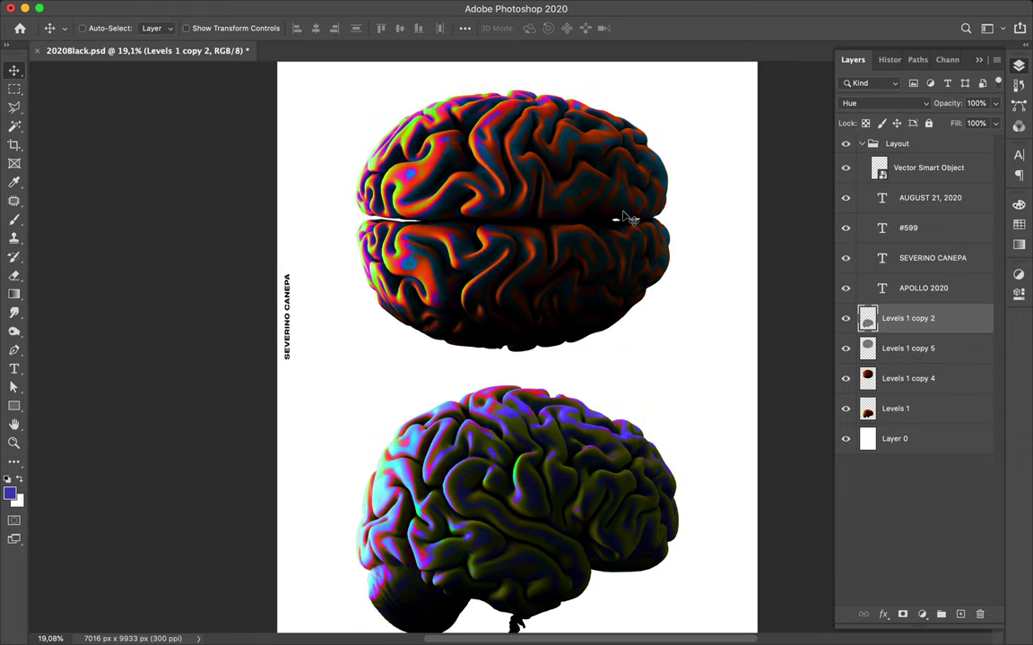
pyautogui.scroll(-1, 641, 204)
pyautogui.scroll(-1, 683, 179)
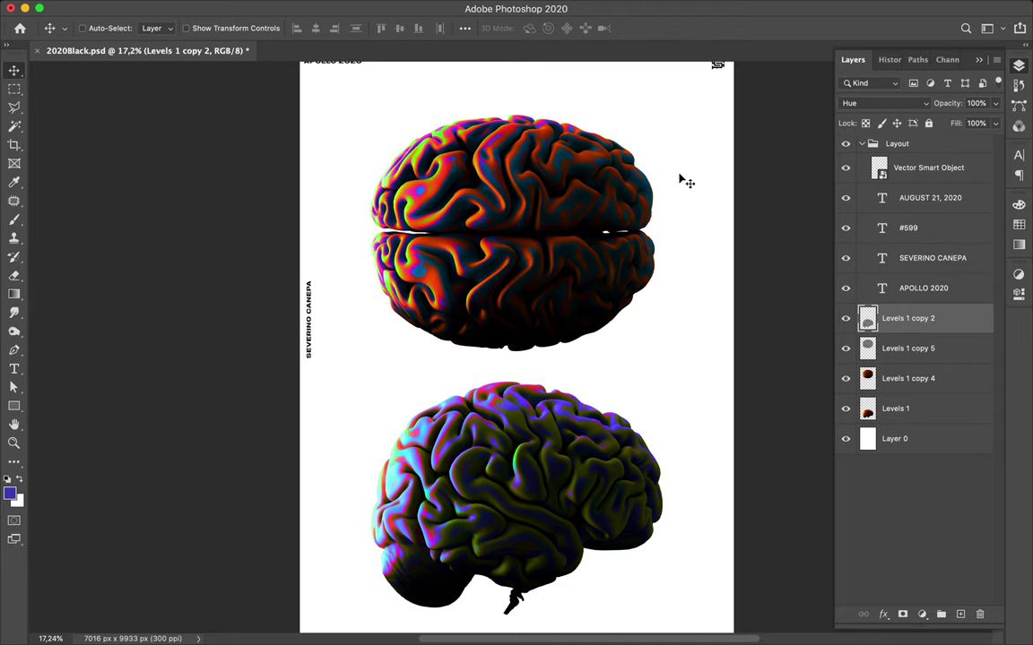
# Step: Move Levels 1 copy 2 below copy 4 and check copy 5's blending style unchanged
pyautogui.moveTo(943, 320); pyautogui.dragTo(935, 398)
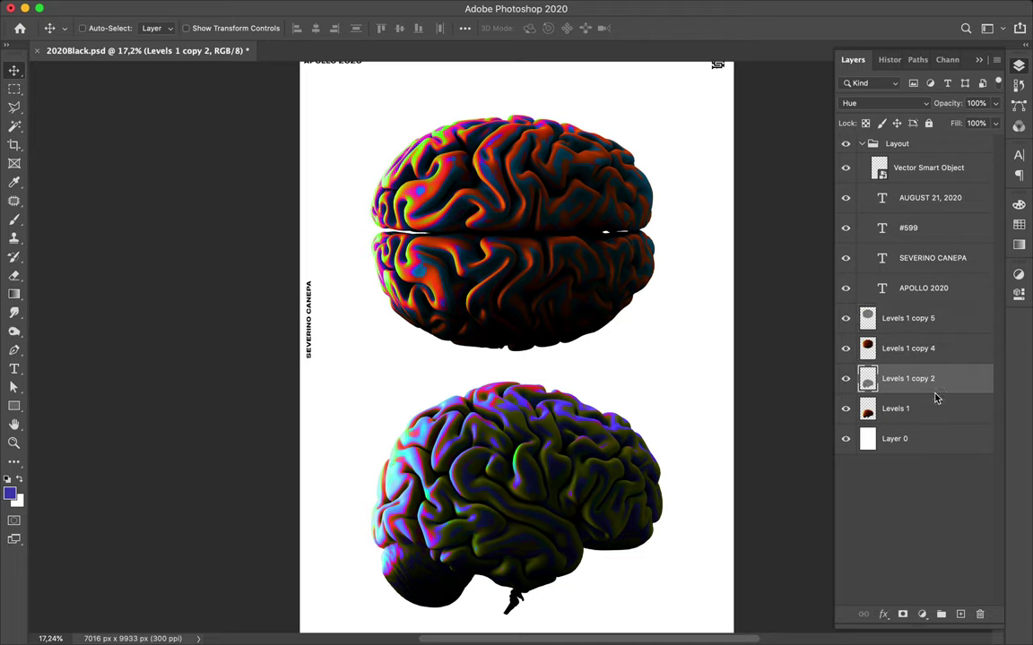
pyautogui.click(900, 321)
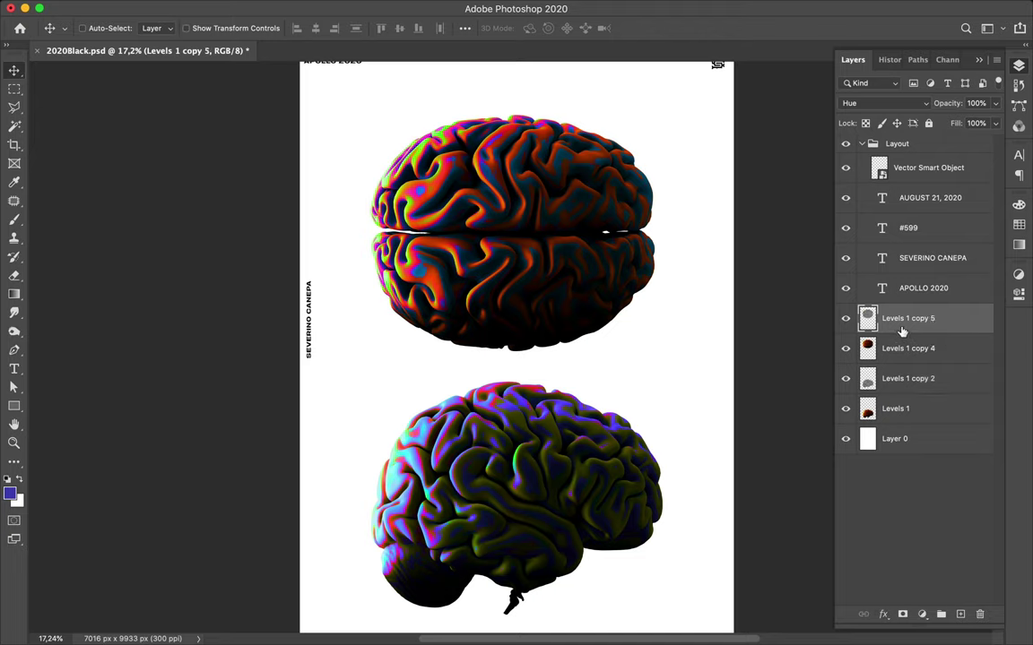
pyautogui.doubleClick(899, 311)
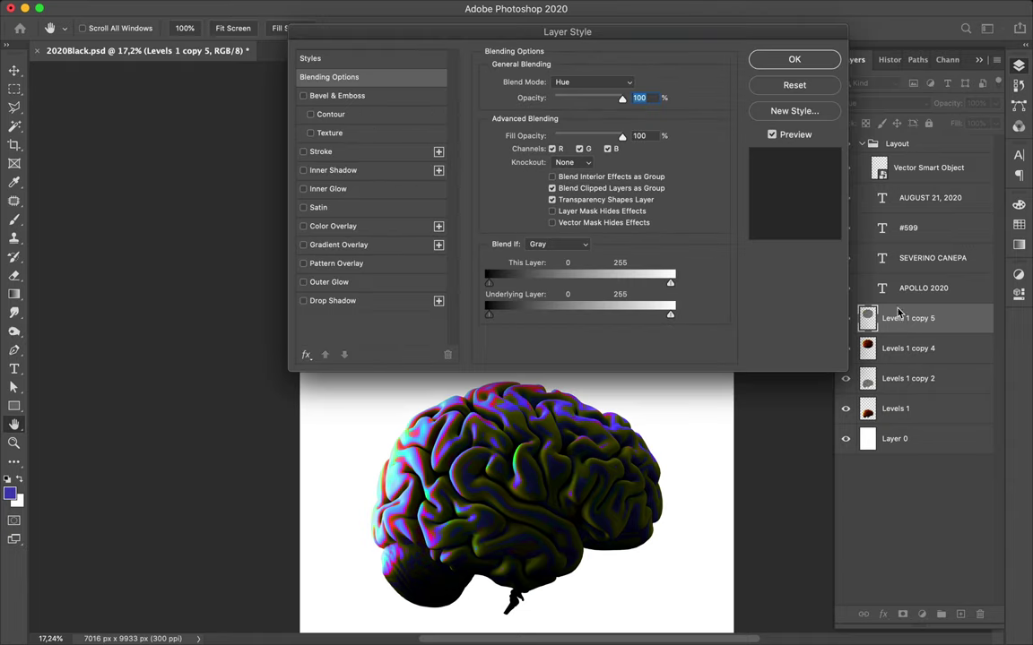
pyautogui.click(809, 83)
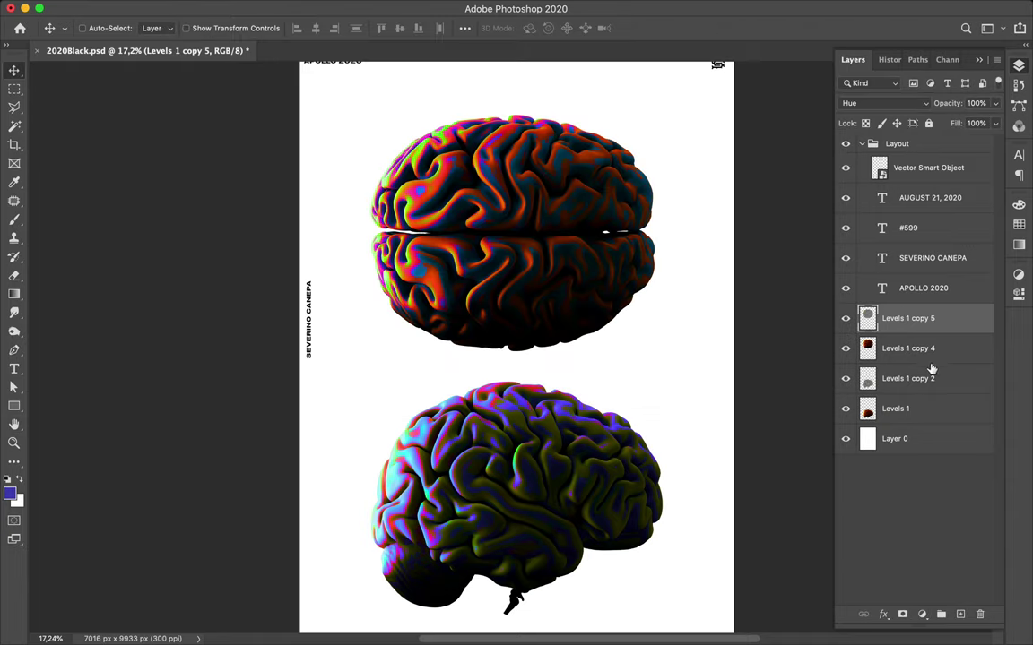
# Step: Duplicate the Hue-blended Levels 1 copy 5, discard that copy, and duplicate it again as copy 6
pyautogui.moveTo(924, 320); pyautogui.dragTo(905, 307)
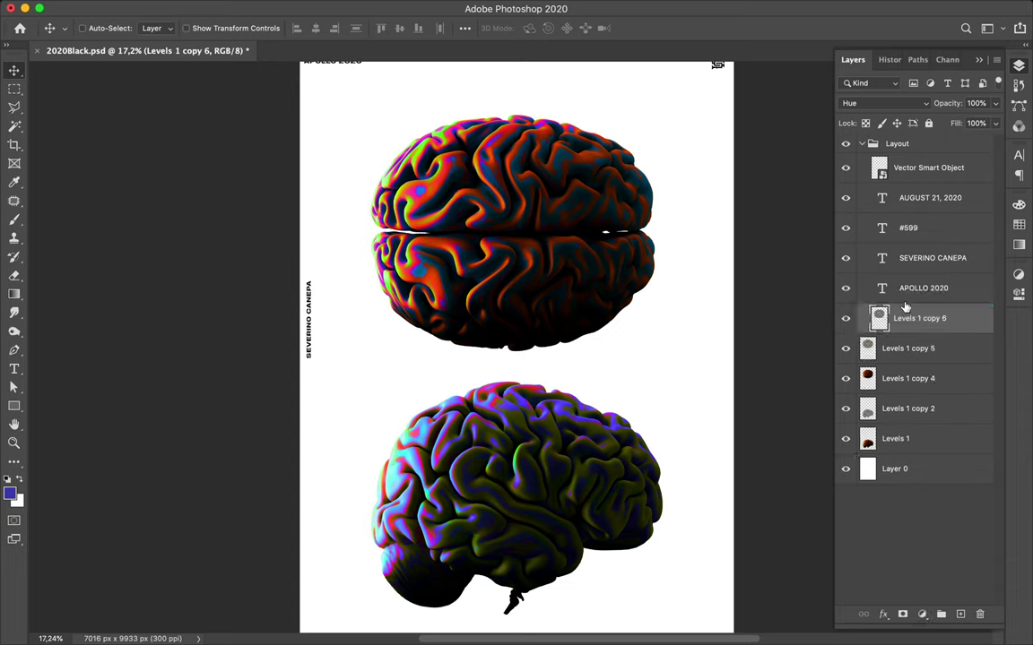
pyautogui.click(883, 104)
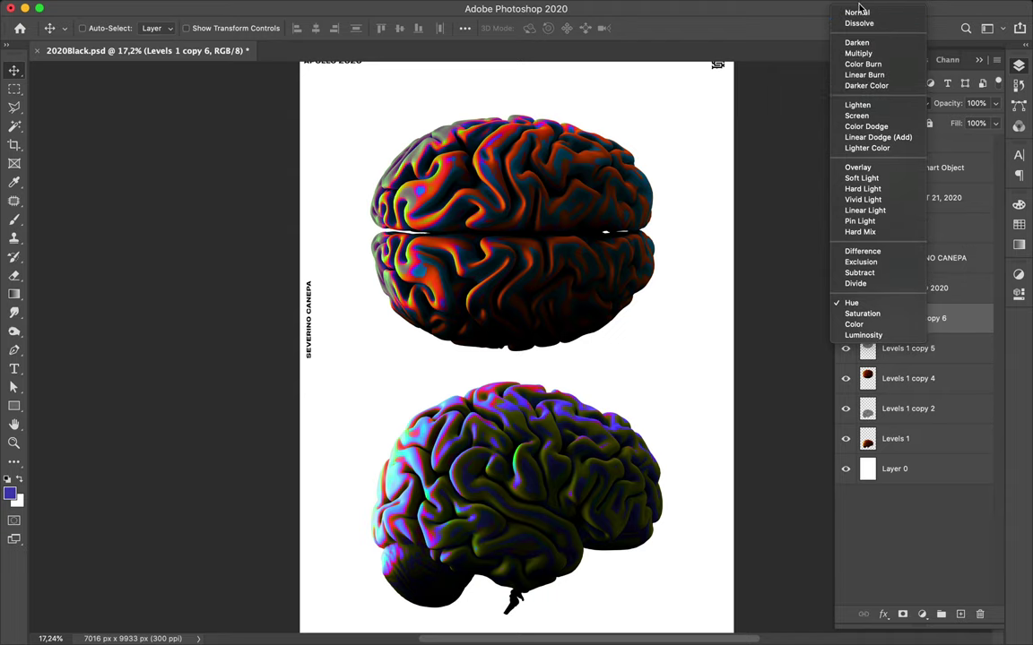
pyautogui.click(761, 161)
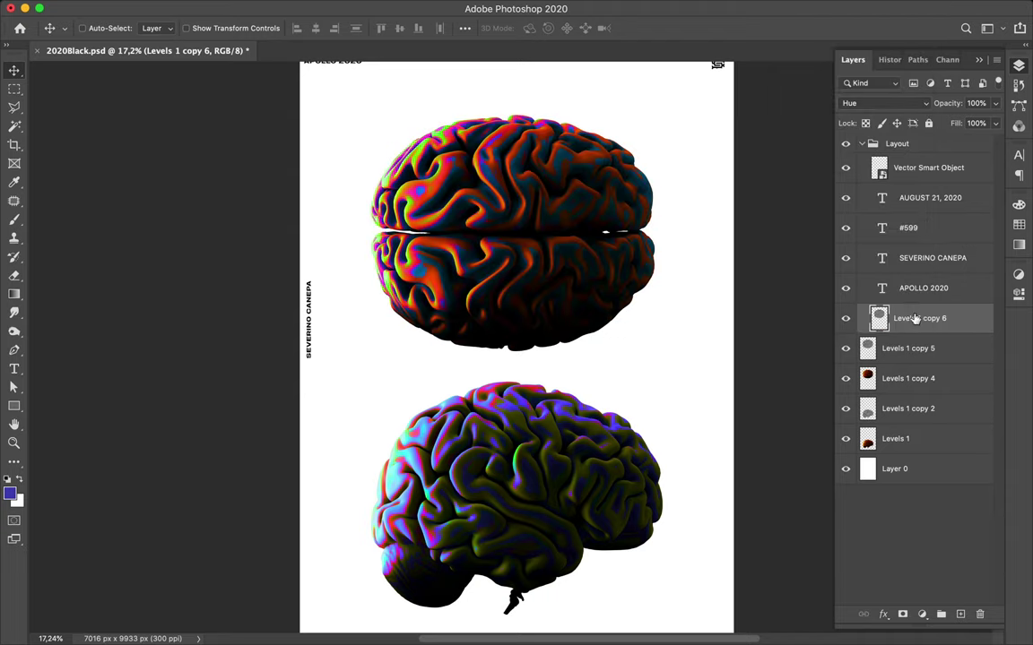
pyautogui.press('Delete')
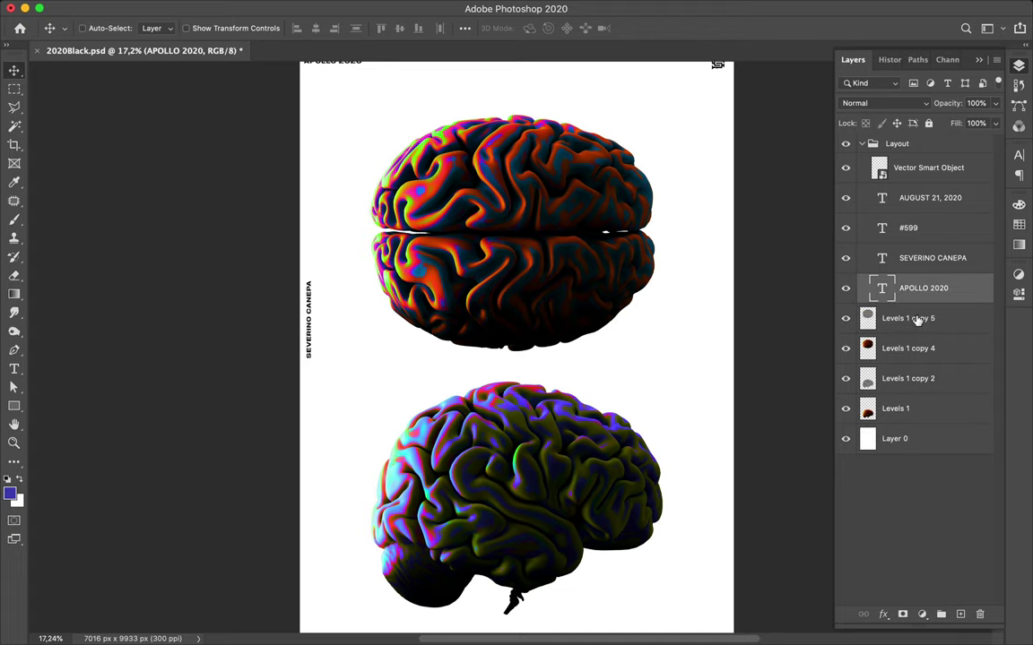
pyautogui.click(917, 321)
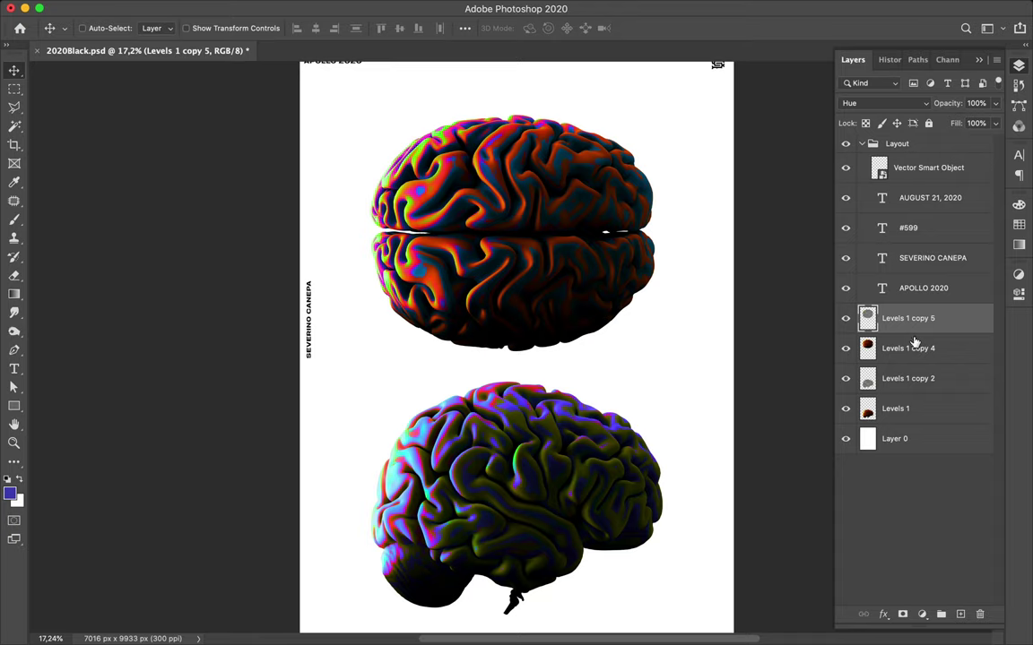
pyautogui.moveTo(916, 325); pyautogui.dragTo(908, 312)
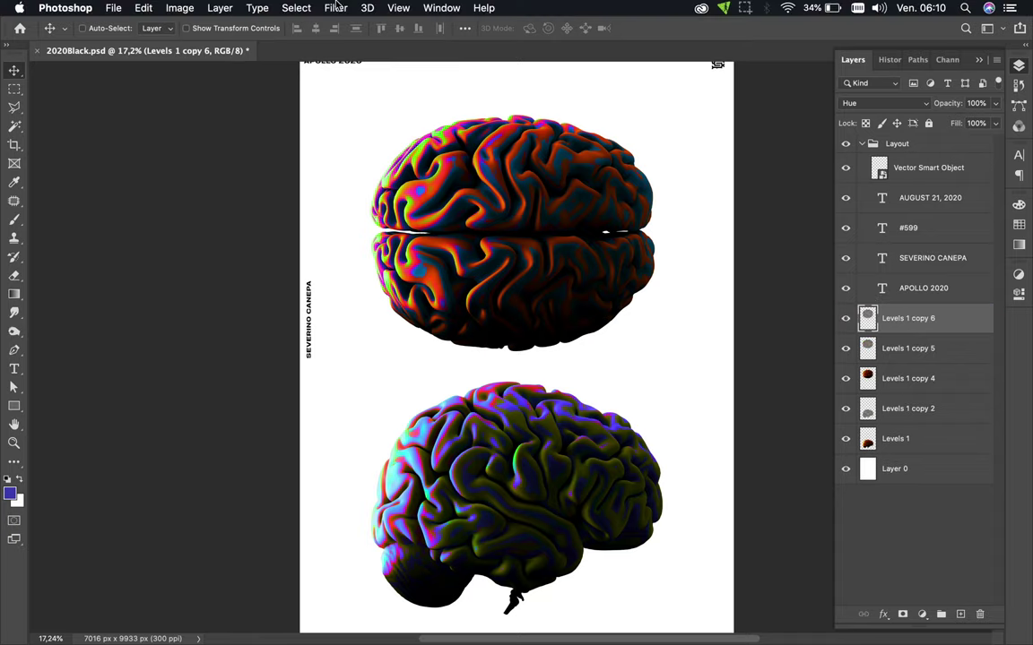
# Step: Preview a Gaussian Blur on Levels 1 copy 6, then cancel it
pyautogui.click(336, 8)
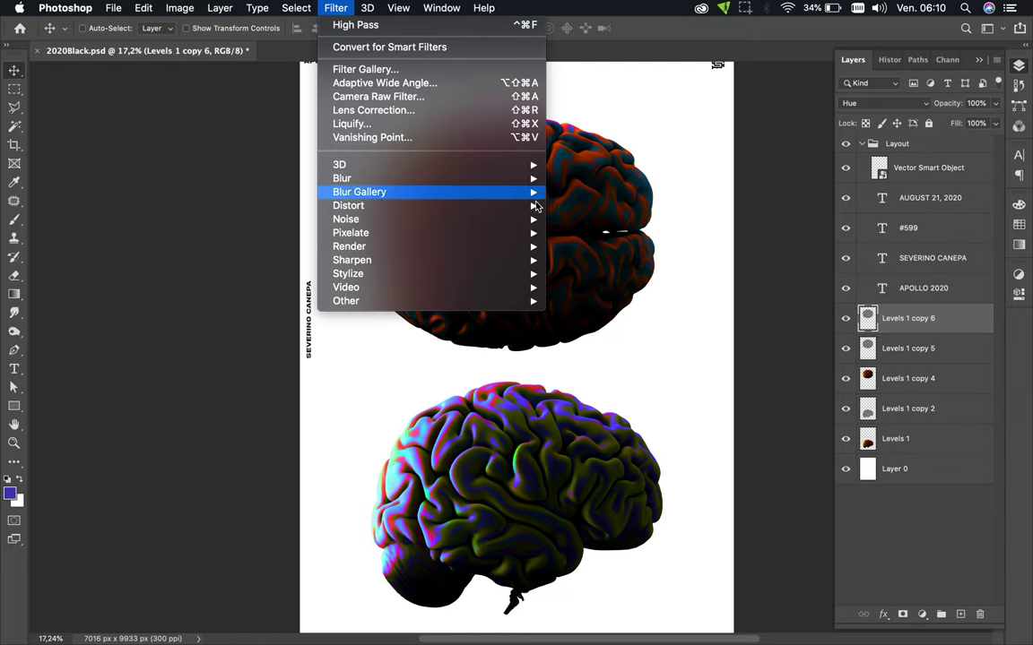
pyautogui.moveTo(342, 179)
pyautogui.click(583, 234)
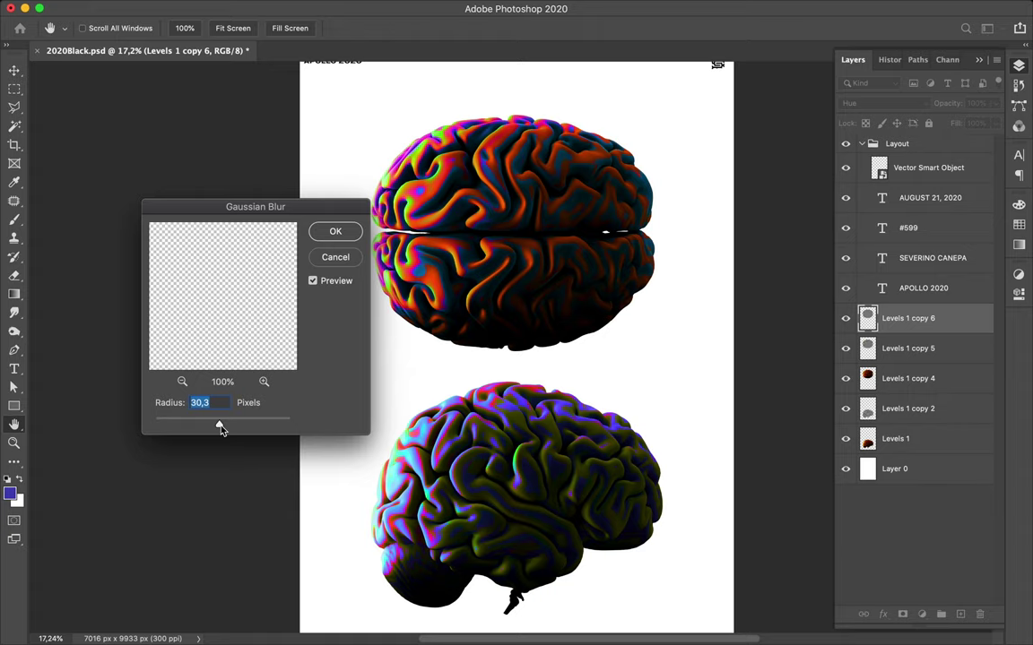
pyautogui.moveTo(219, 427); pyautogui.dragTo(259, 425)
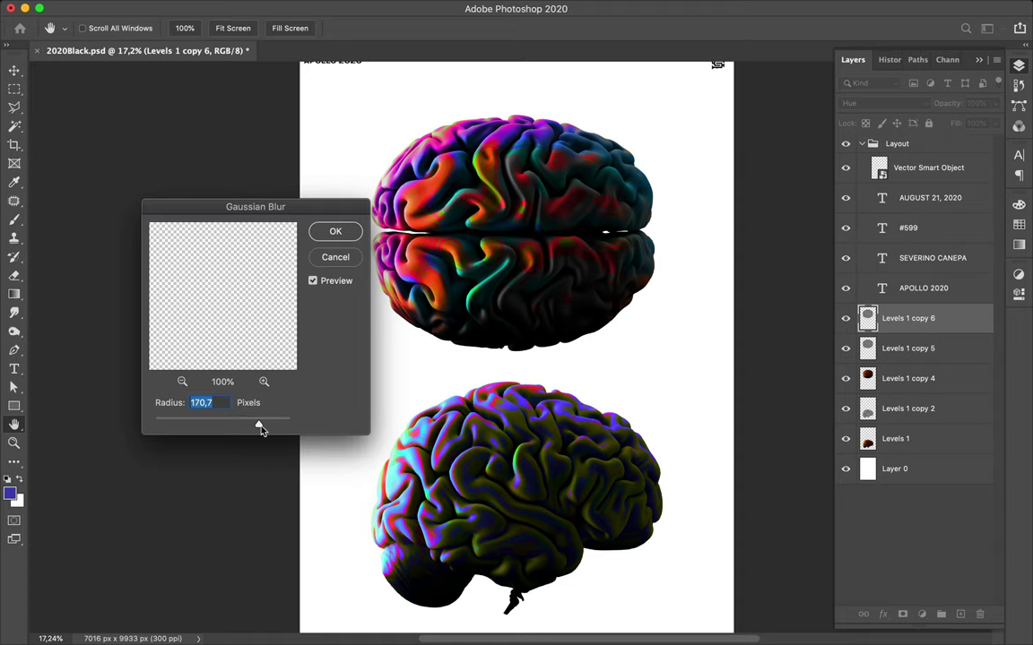
pyautogui.moveTo(258, 425); pyautogui.dragTo(246, 428)
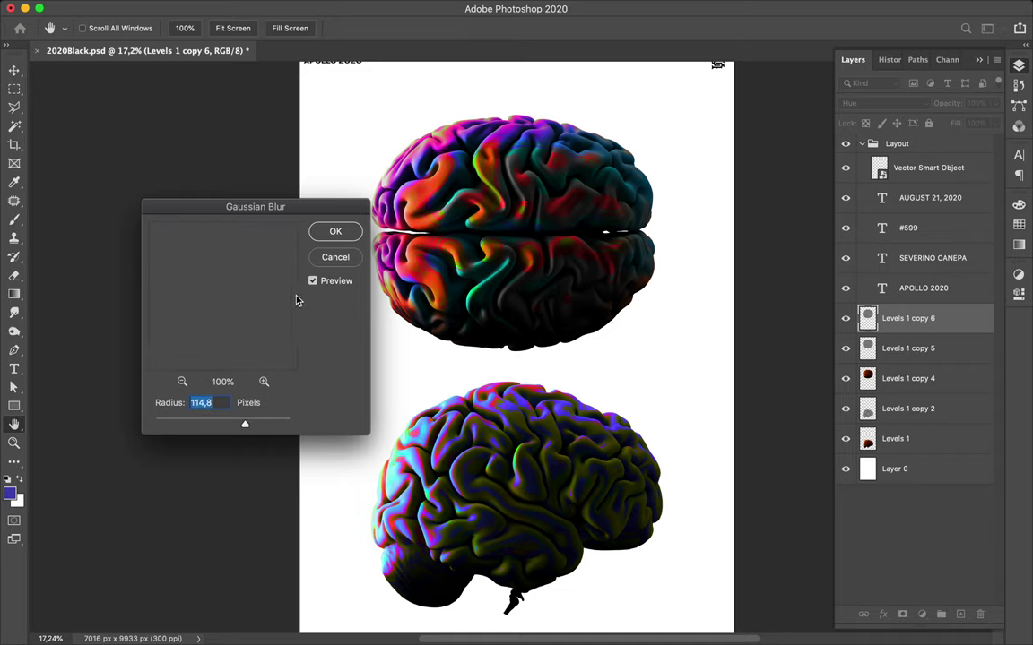
pyautogui.click(338, 260)
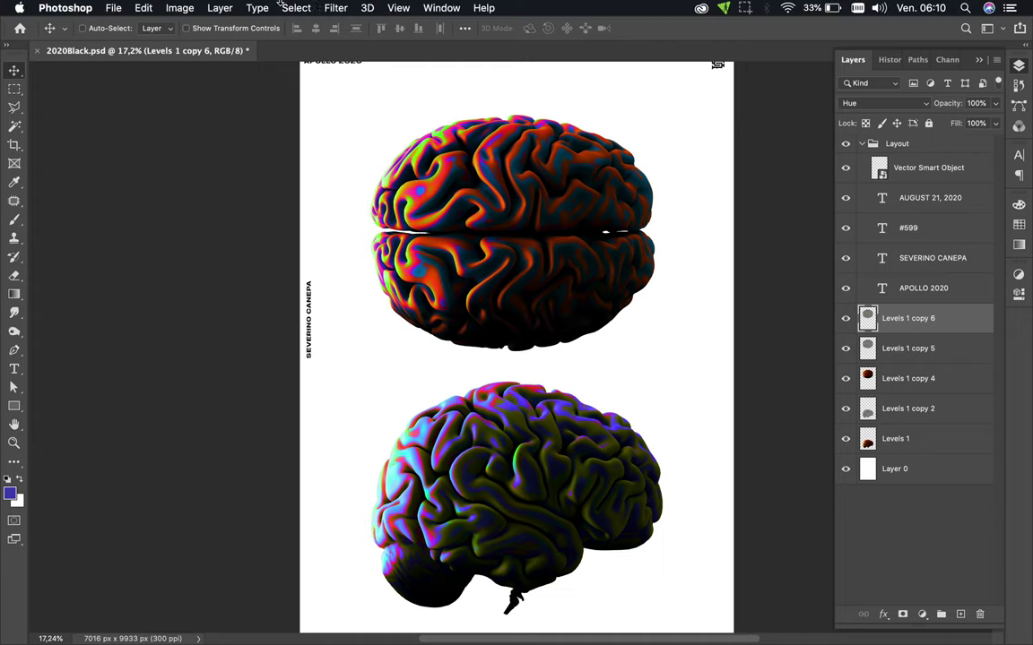
# Step: Apply a Gaussian Blur of radius 94.2 px to Levels 1 copy 6
pyautogui.click(328, 8)
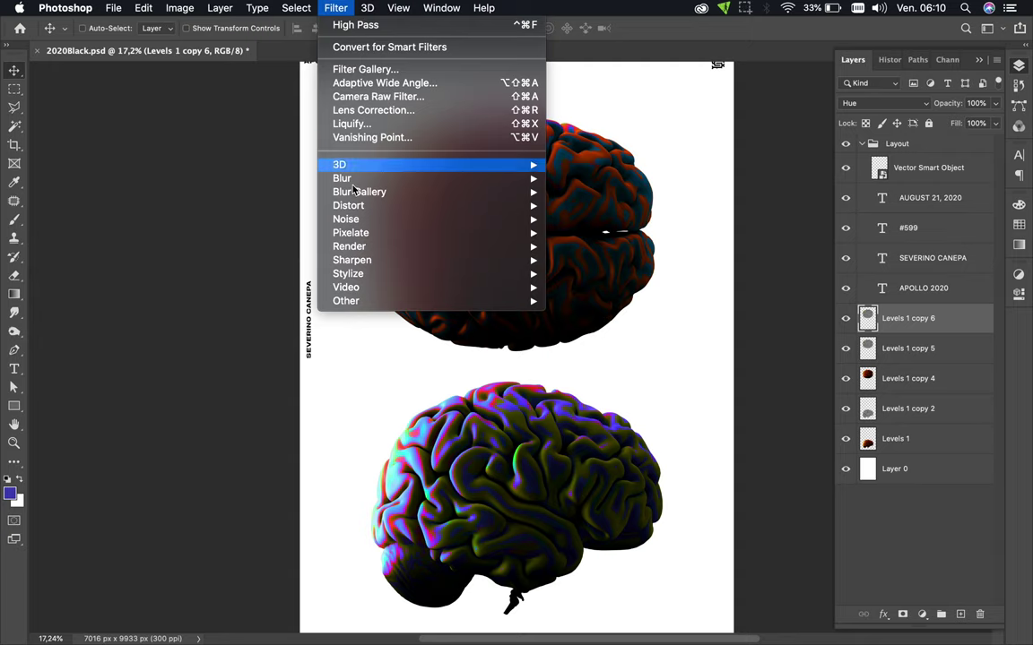
pyautogui.moveTo(341, 178)
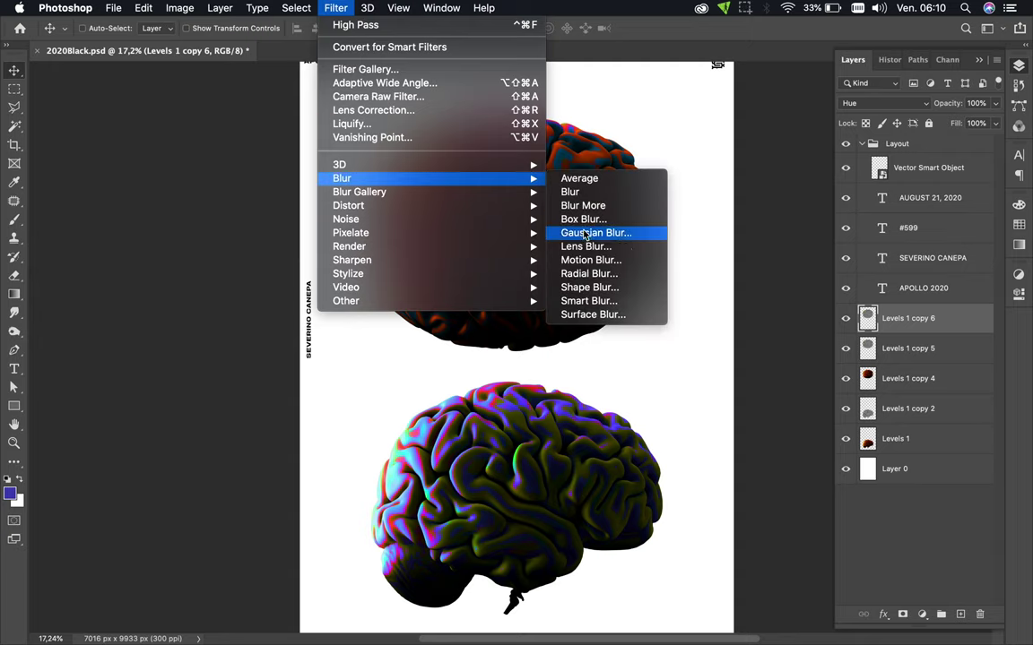
pyautogui.click(578, 232)
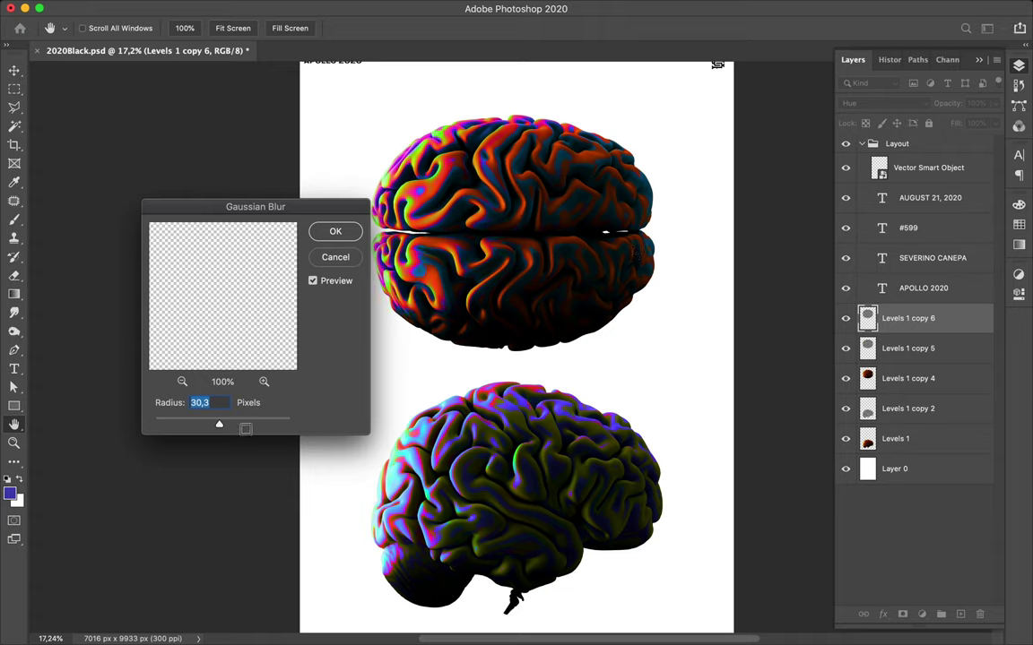
pyautogui.moveTo(220, 423); pyautogui.dragTo(241, 425)
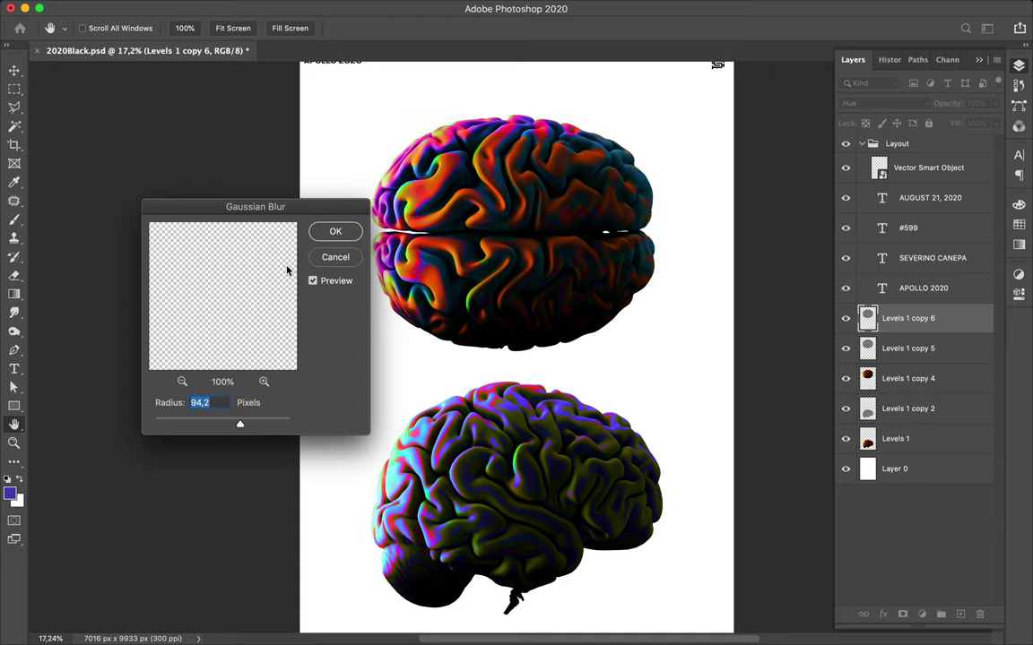
pyautogui.click(334, 234)
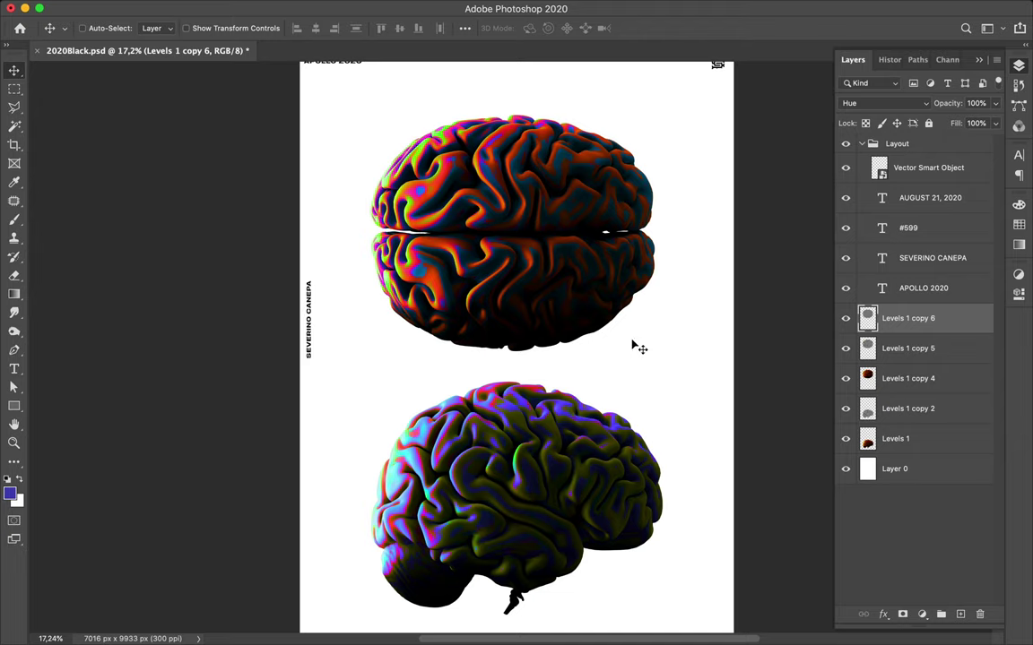
# Step: Duplicate Levels 1 copy 2 and blur the copy with a 9.3 px Gaussian Blur
pyautogui.click(903, 412)
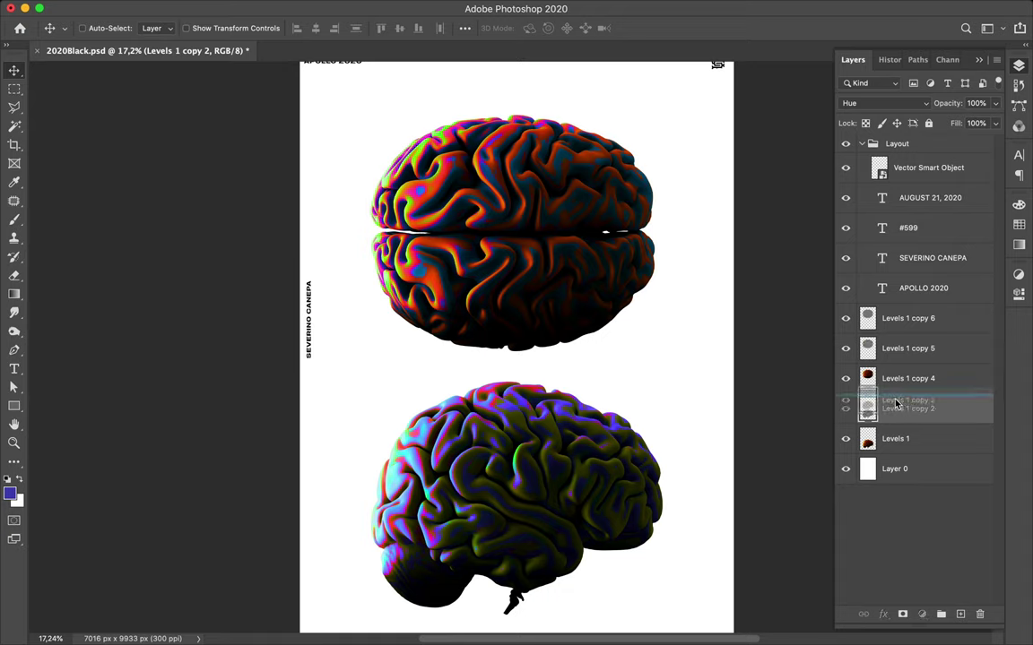
pyautogui.hotkey('ctrl', 'j')
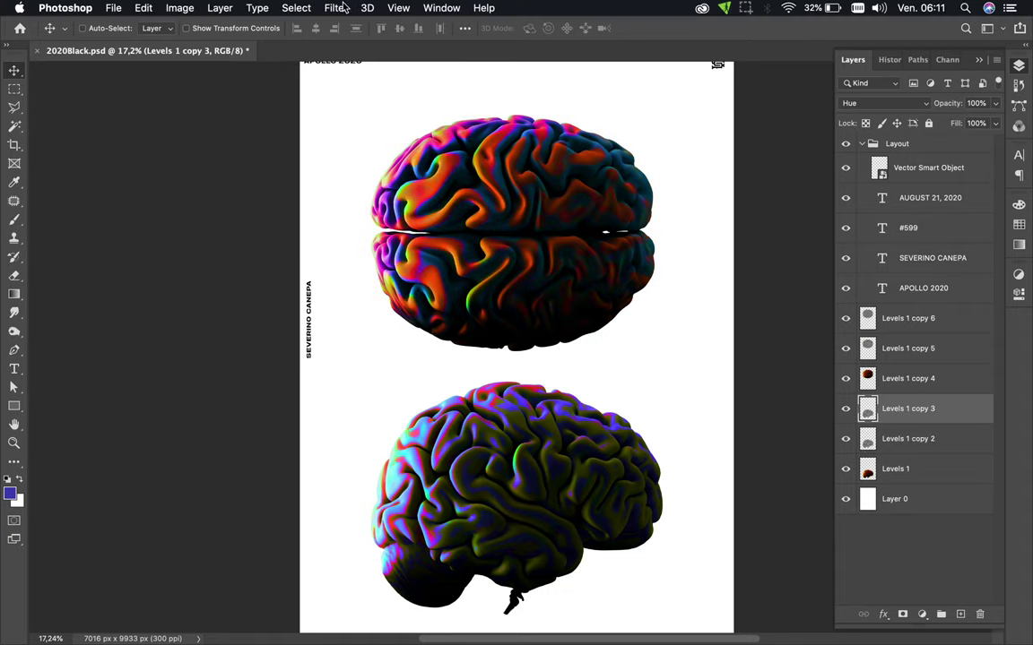
pyautogui.click(336, 8)
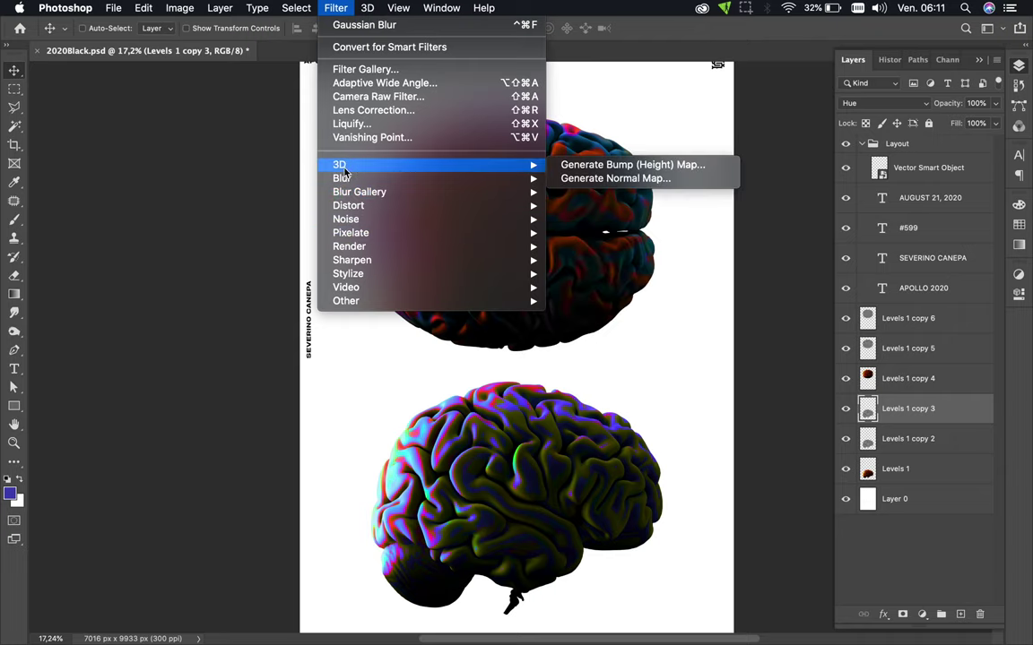
pyautogui.moveTo(342, 178)
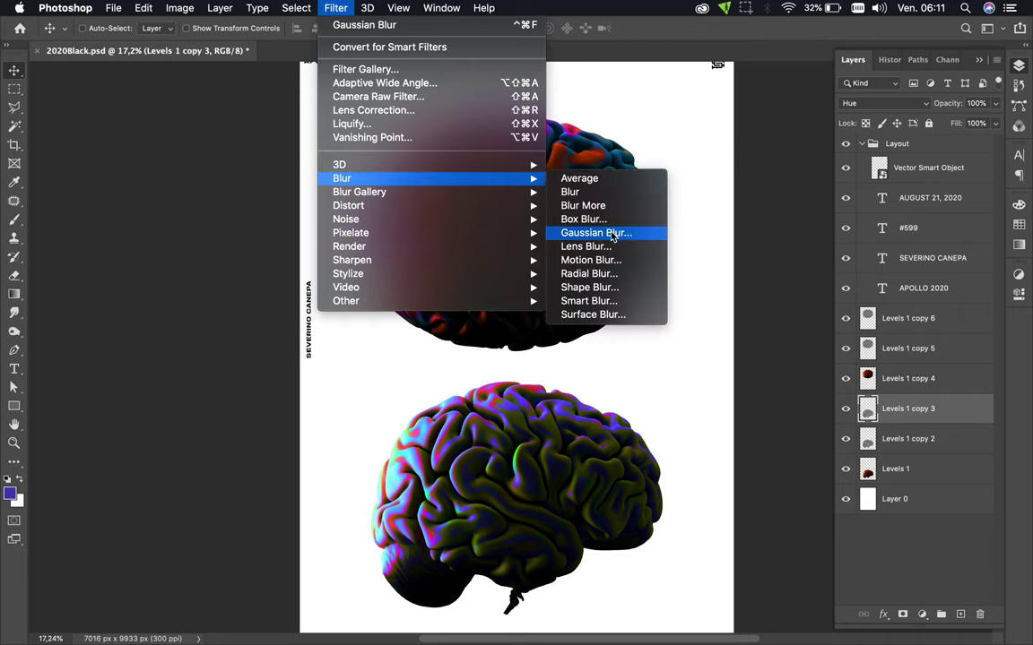
pyautogui.click(614, 233)
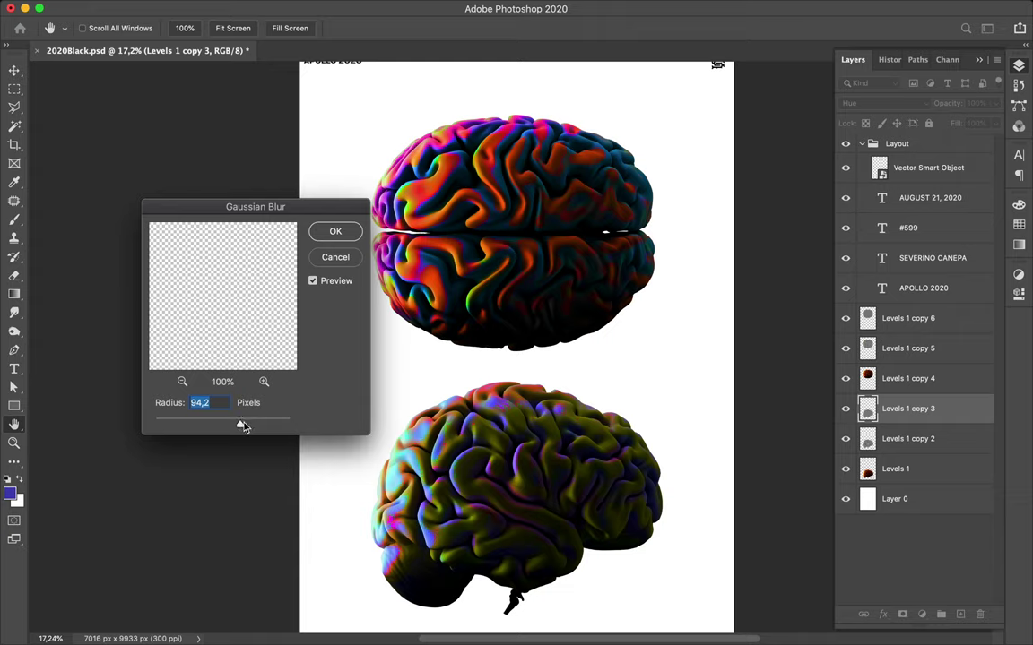
pyautogui.moveTo(242, 426); pyautogui.dragTo(220, 427)
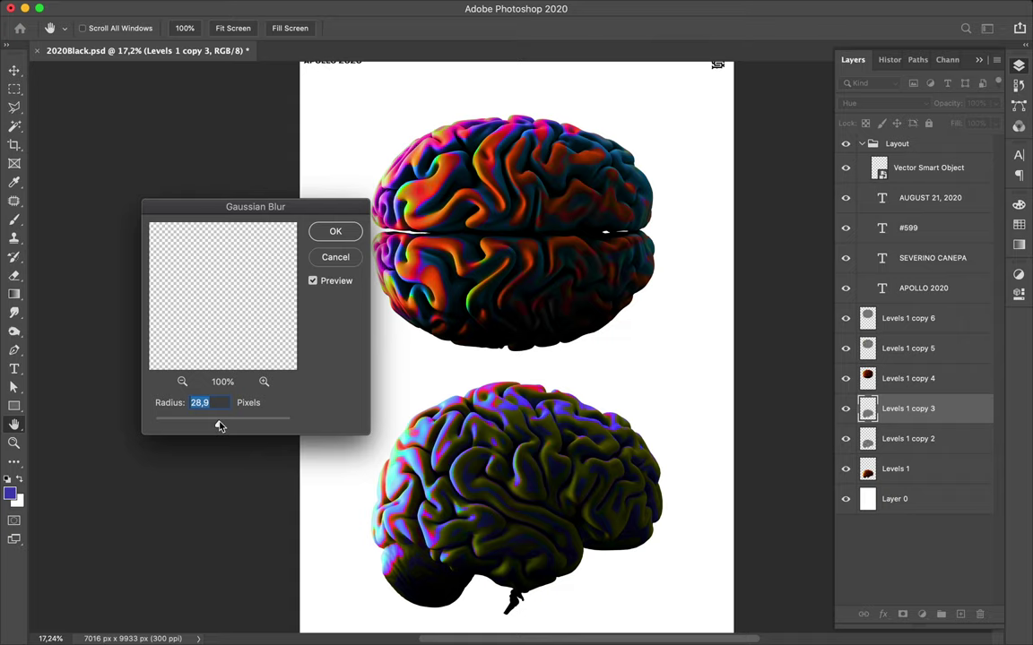
pyautogui.moveTo(220, 426); pyautogui.dragTo(208, 427)
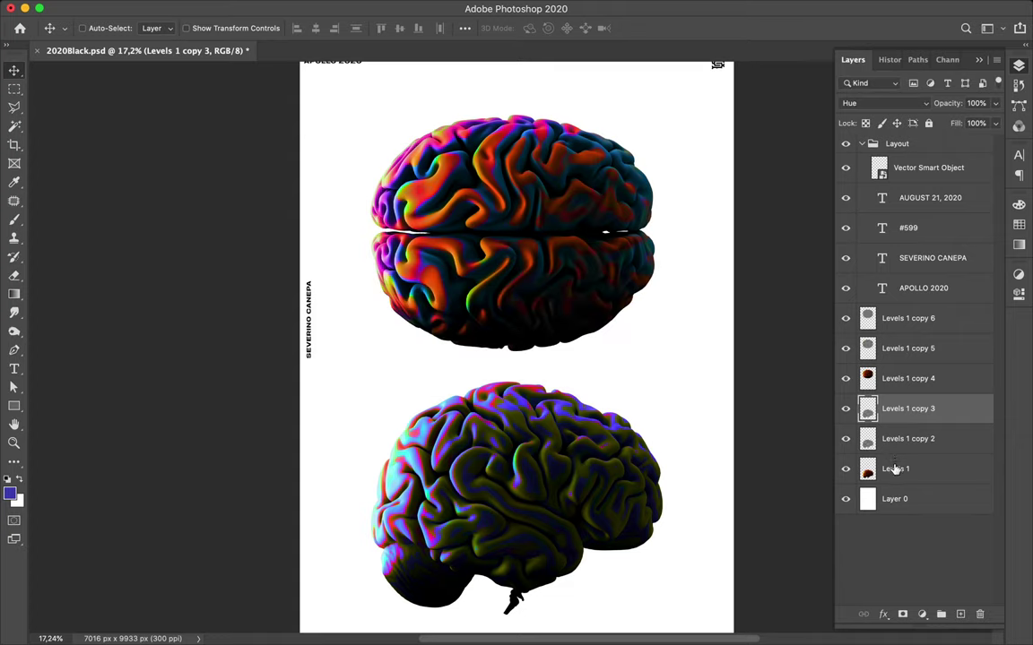
# Step: Try merging the lower-brain and top-brain layers, then undo both merges
pyautogui.keyDown('shift'); pyautogui.click(897, 468); pyautogui.keyUp('shift')
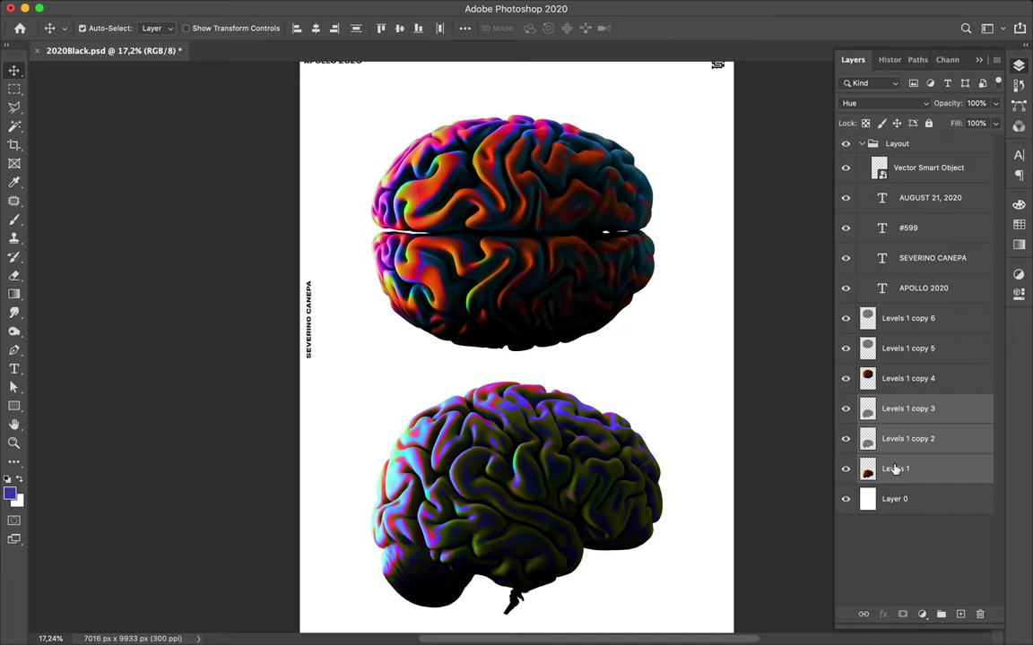
pyautogui.hotkey('ctrl', 'e')
pyautogui.click(937, 380)
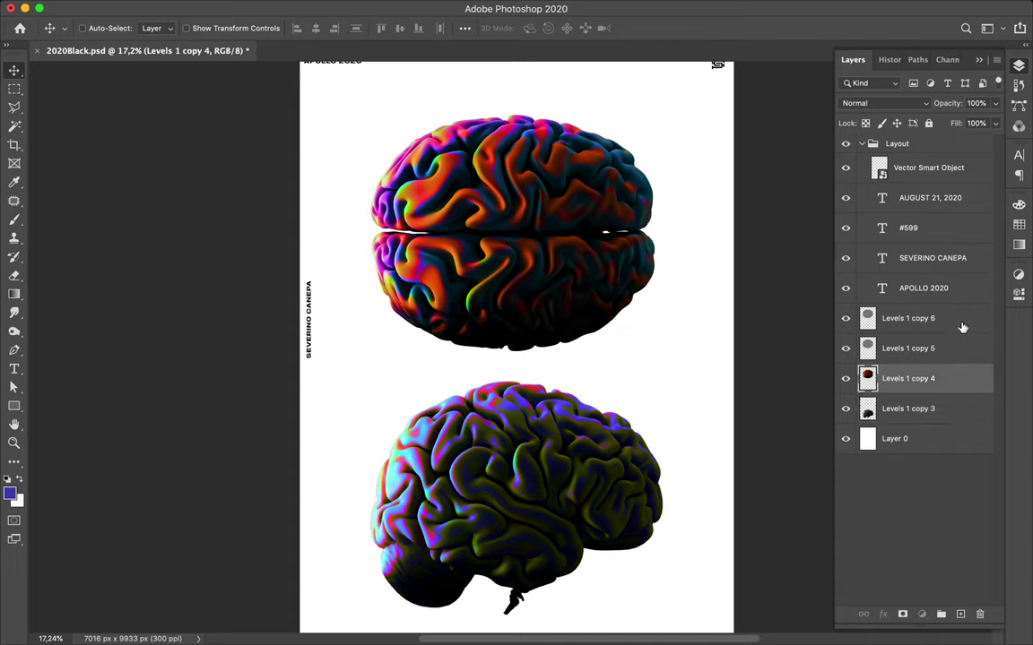
pyautogui.keyDown('shift'); pyautogui.click(962, 328); pyautogui.keyUp('shift')
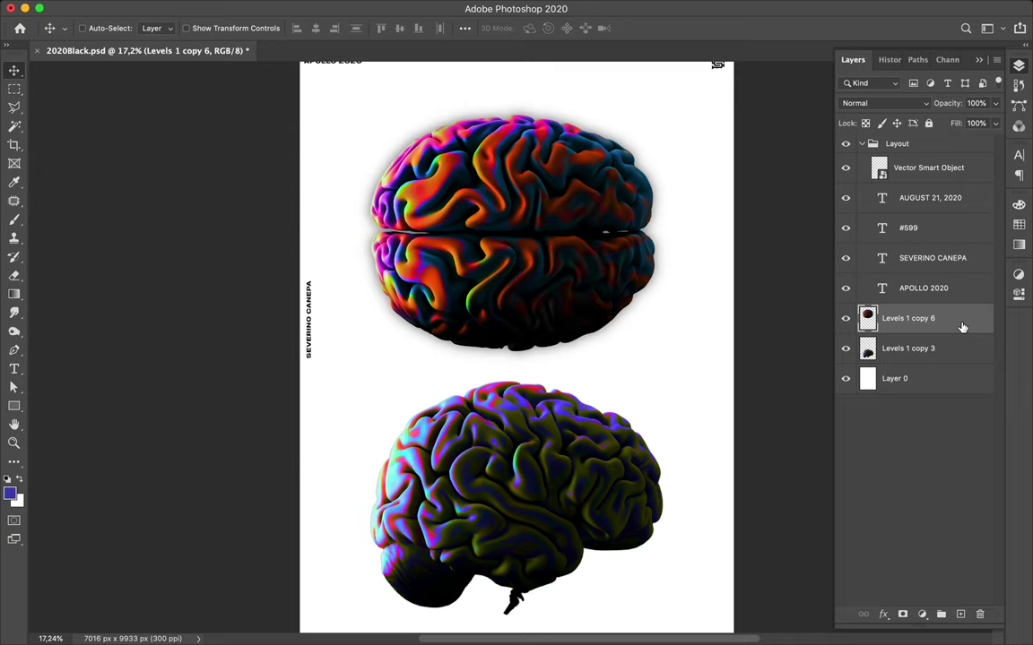
pyautogui.hotkey('ctrl', 'z')
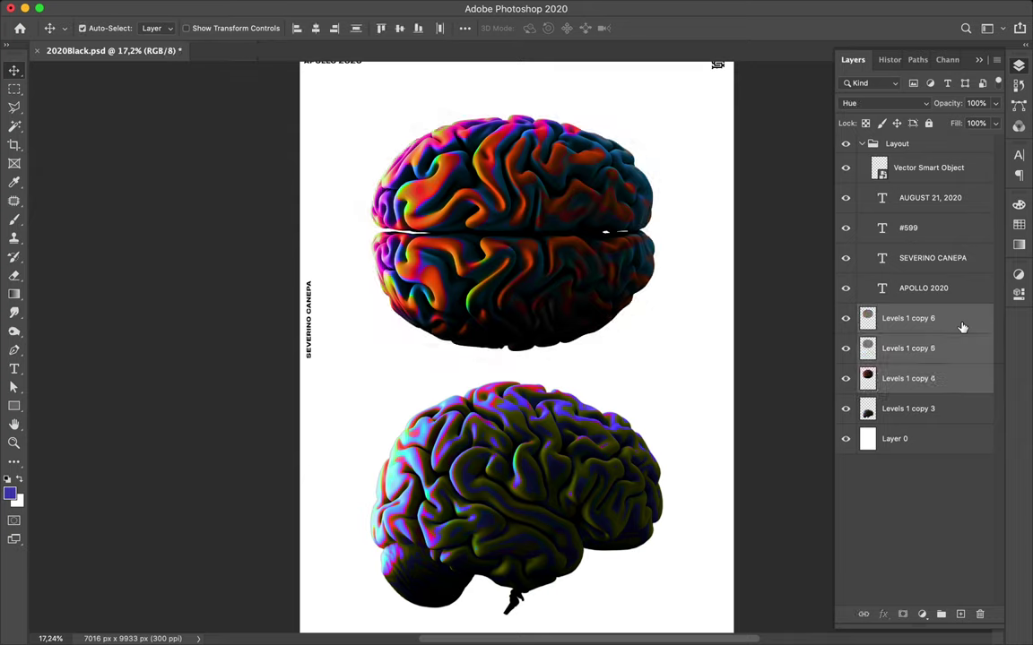
pyautogui.click(943, 411)
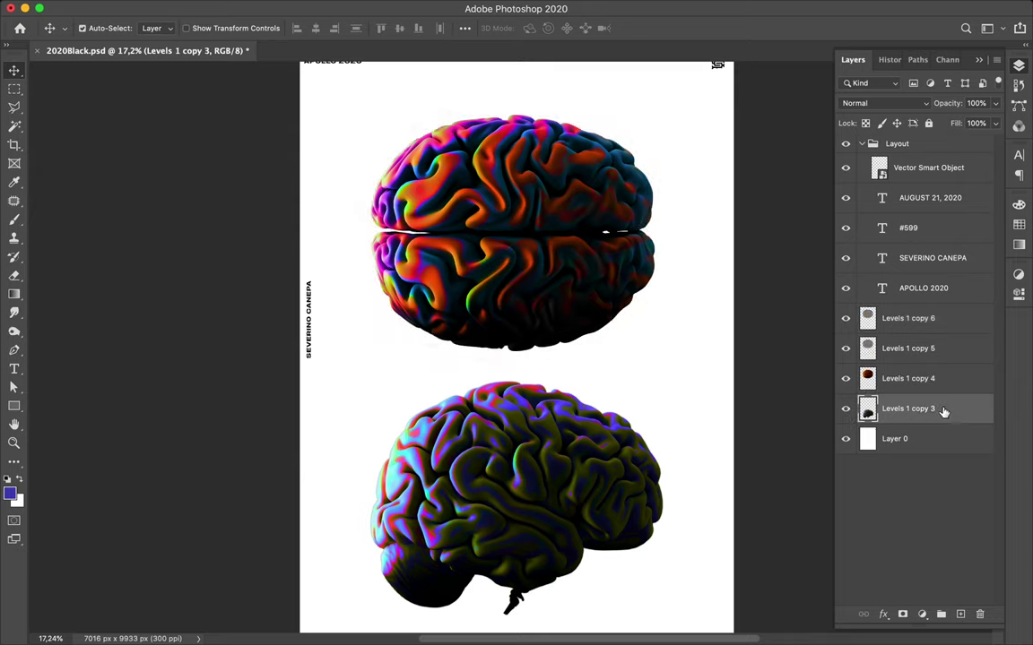
pyautogui.hotkey('ctrl', 'z')
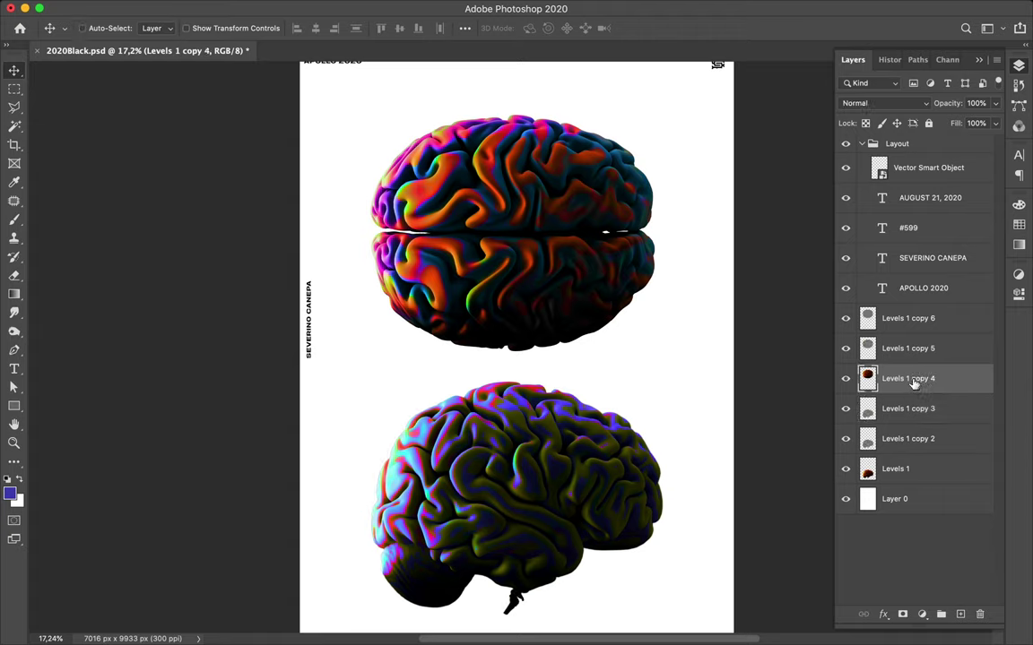
# Step: Duplicate Levels 1 copy 4 as a spare and select copies 6 through 4
pyautogui.moveTo(926, 388); pyautogui.dragTo(914, 395)
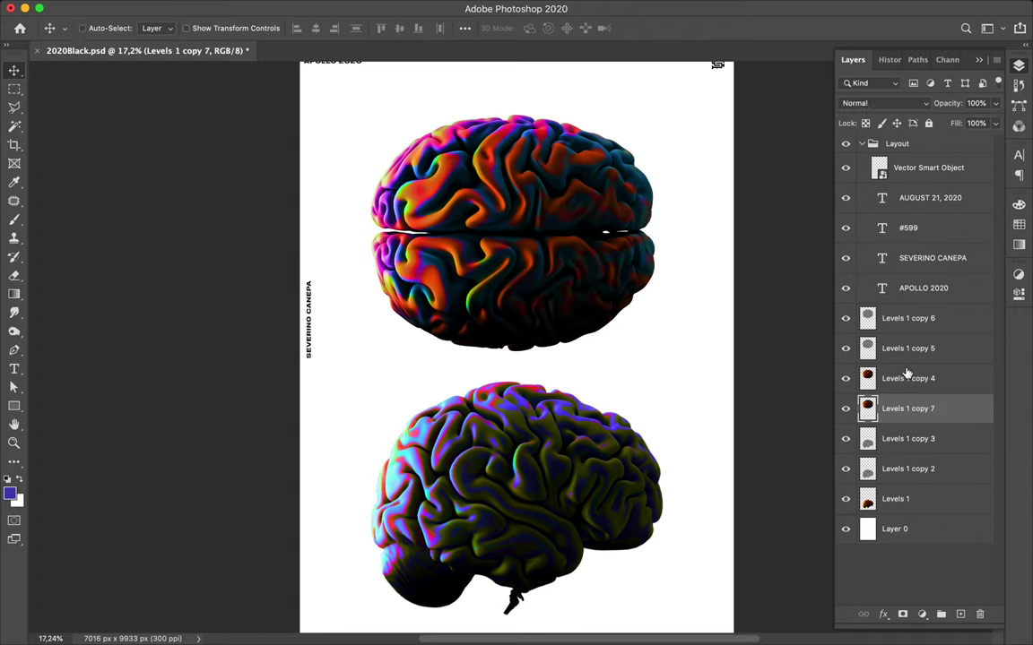
pyautogui.click(904, 379)
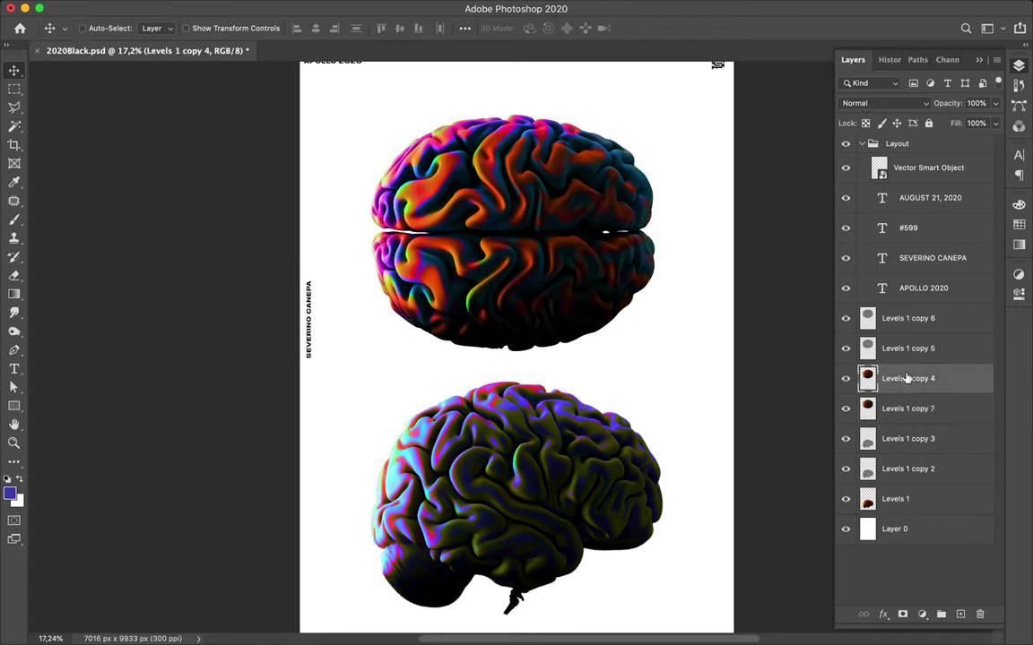
pyautogui.keyDown('shift'); pyautogui.click(897, 327); pyautogui.keyUp('shift')
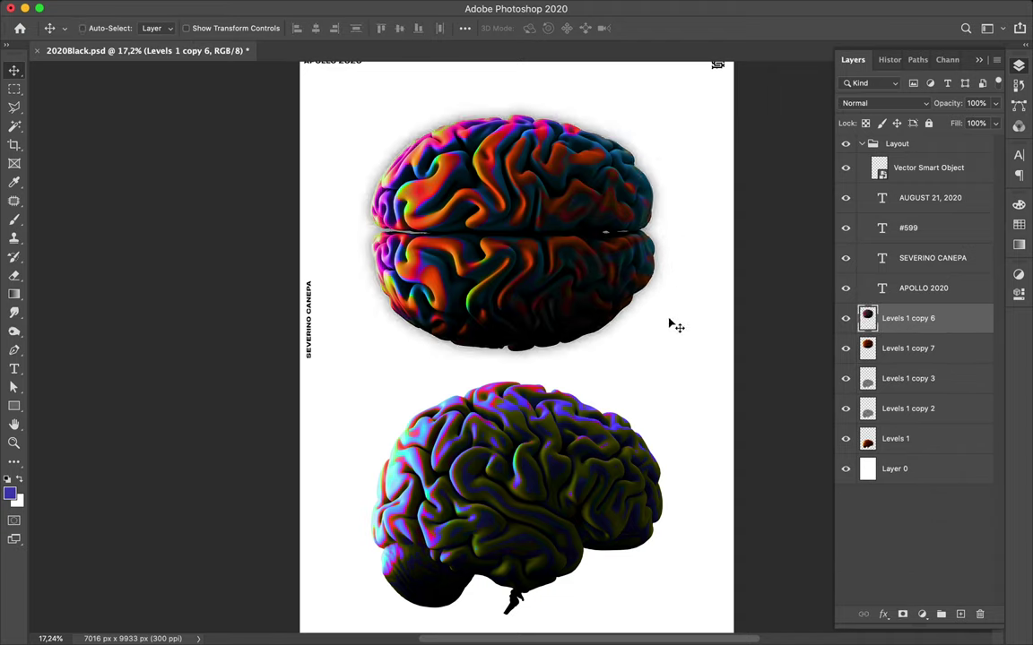
# Step: Duplicate Levels 1 and select Levels 1 up through Levels 1 copy 3
pyautogui.click(913, 390)
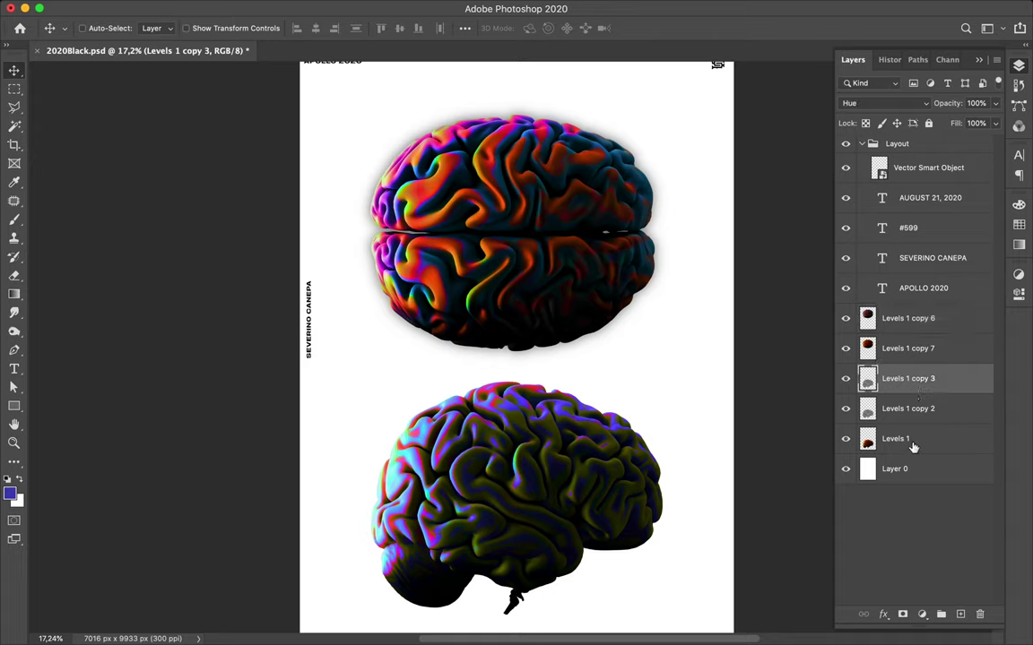
pyautogui.click(904, 441)
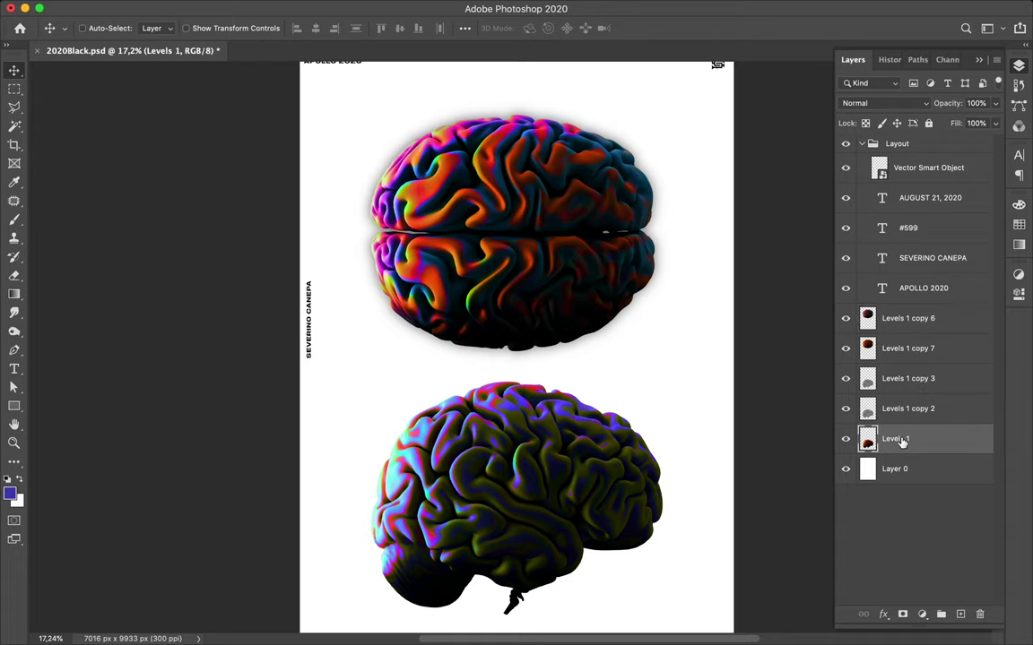
pyautogui.moveTo(902, 441); pyautogui.dragTo(902, 452)
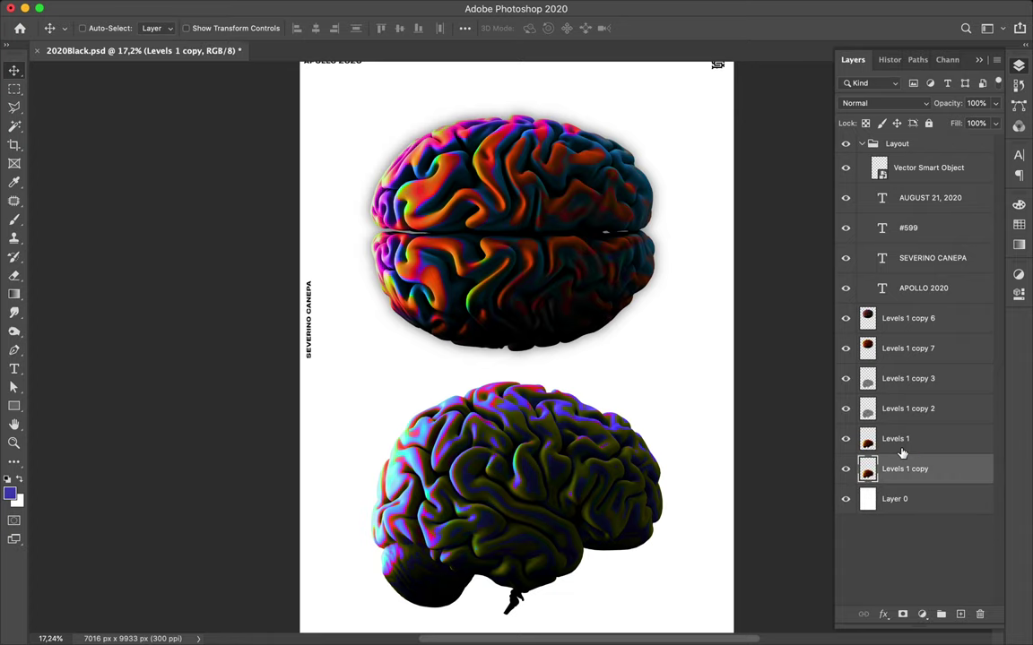
pyautogui.click(899, 439)
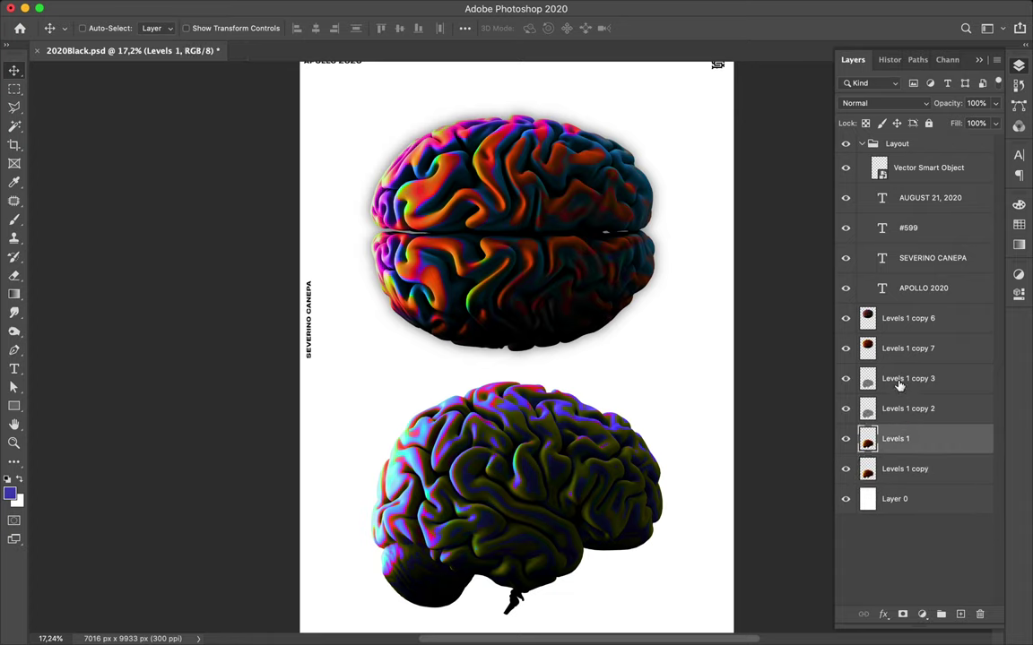
pyautogui.keyDown('shift'); pyautogui.click(899, 383); pyautogui.keyUp('shift')
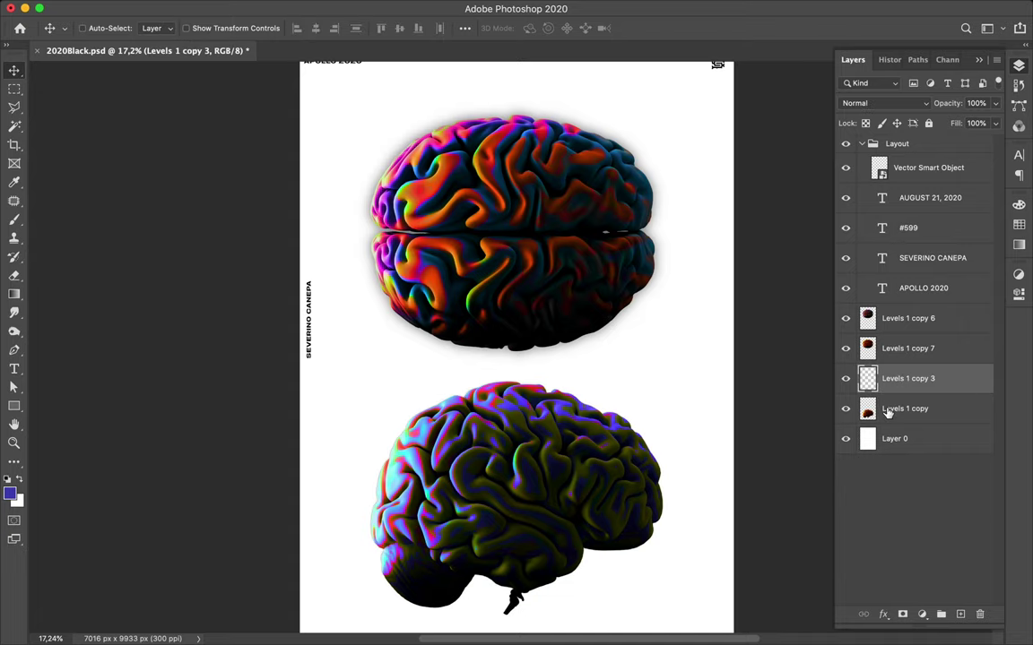
# Step: Load the lower brain's outline as a selection, pick Levels 1 copy, then deselect
pyautogui.keyDown('ctrl'); pyautogui.click(868, 411); pyautogui.keyUp('ctrl')
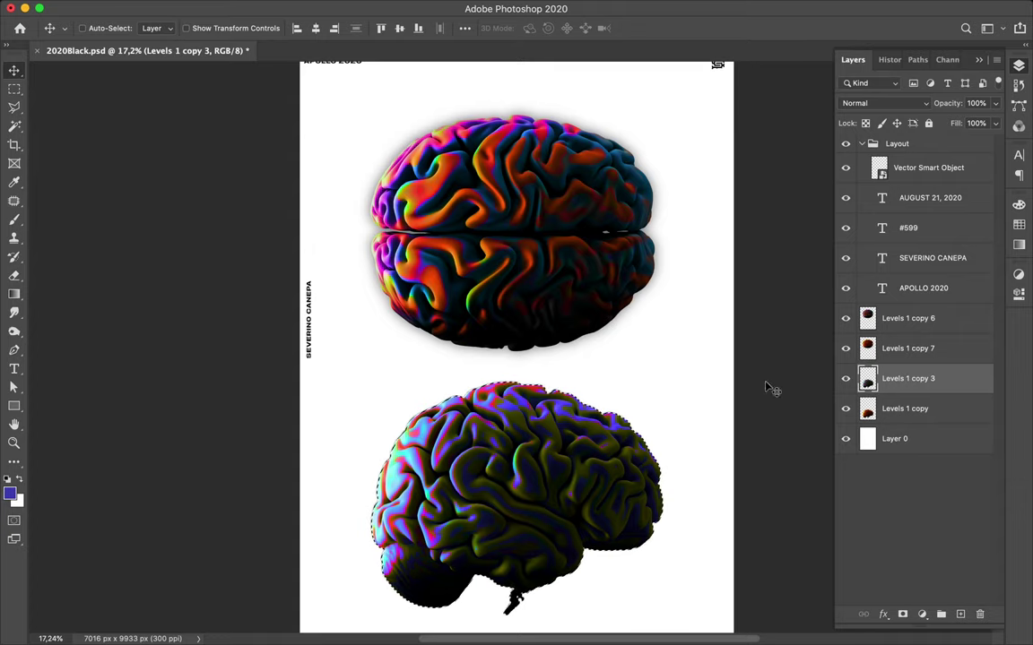
pyautogui.click(926, 409)
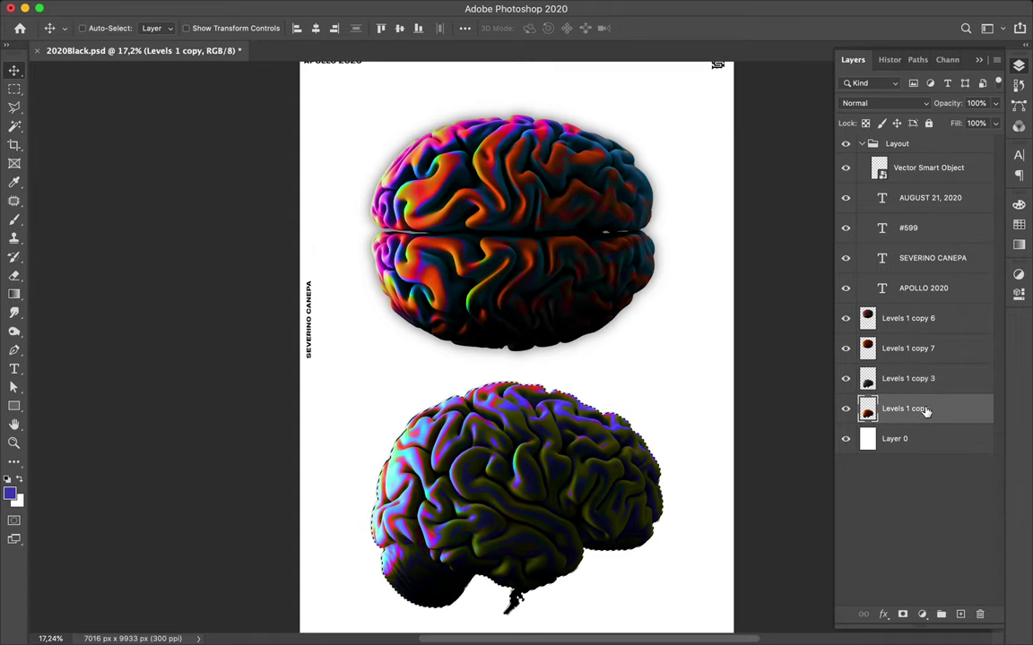
pyautogui.scroll(-1, 606, 325)
pyautogui.press('m')
pyautogui.click(603, 321)
pyautogui.scroll(-1, 599, 317)
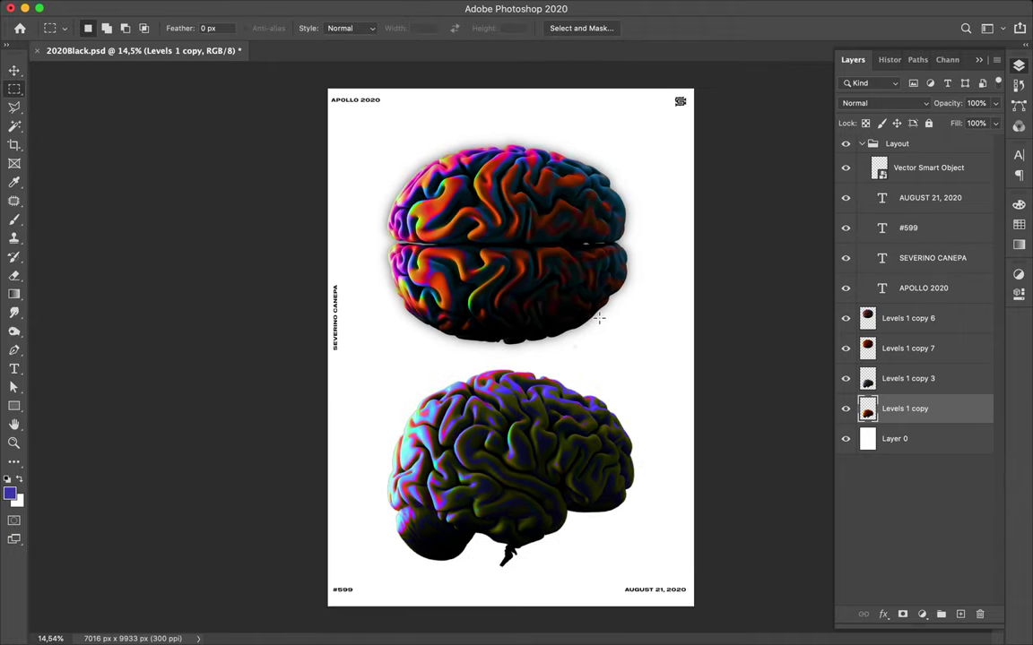
# Step: Select Layer 0 and sample red, magenta, blue and dark red from the top brain
pyautogui.click(906, 440)
pyautogui.press('u')
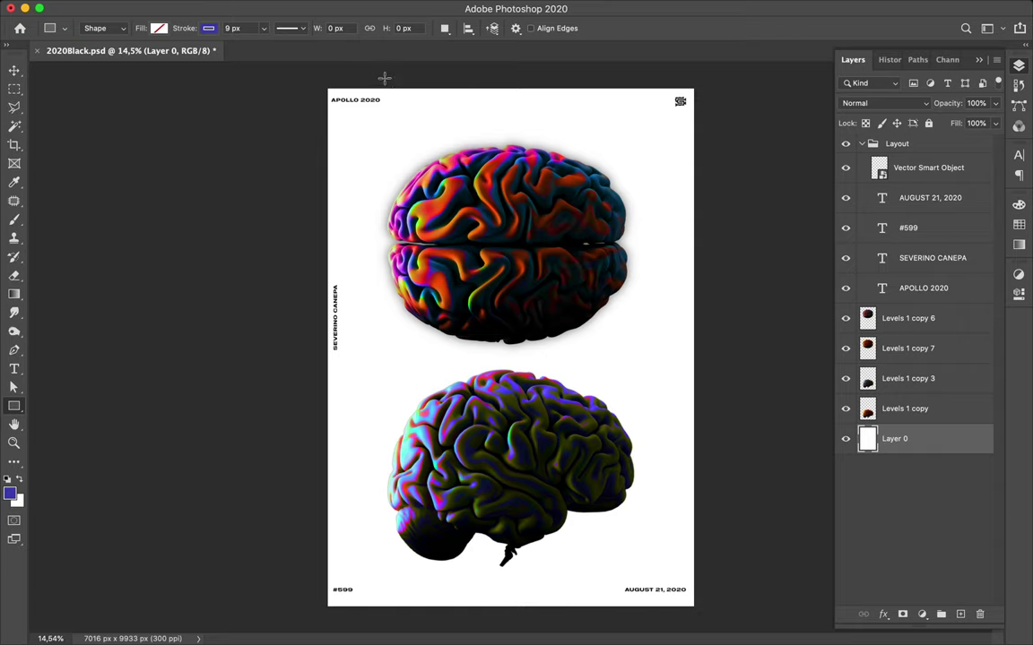
pyautogui.press('i')
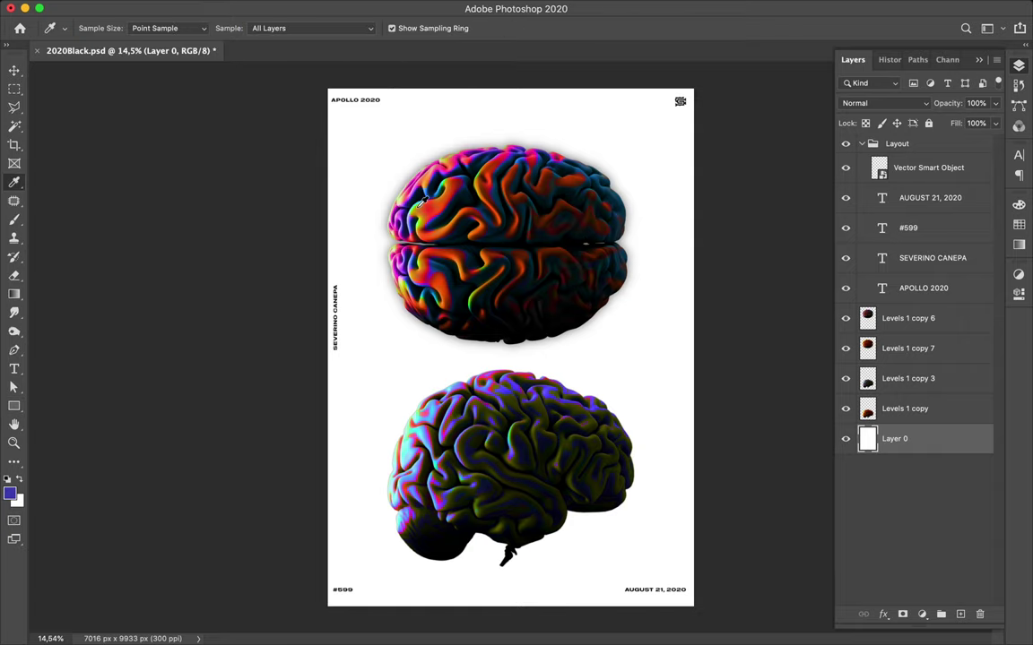
pyautogui.click(432, 205)
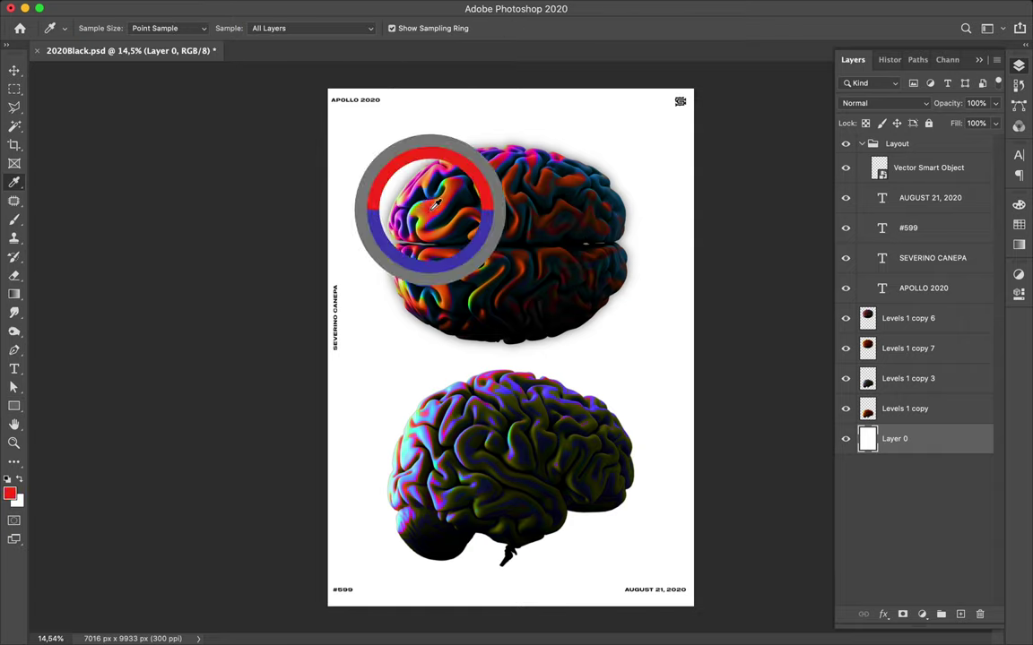
pyautogui.moveTo(358, 193); pyautogui.dragTo(403, 207)
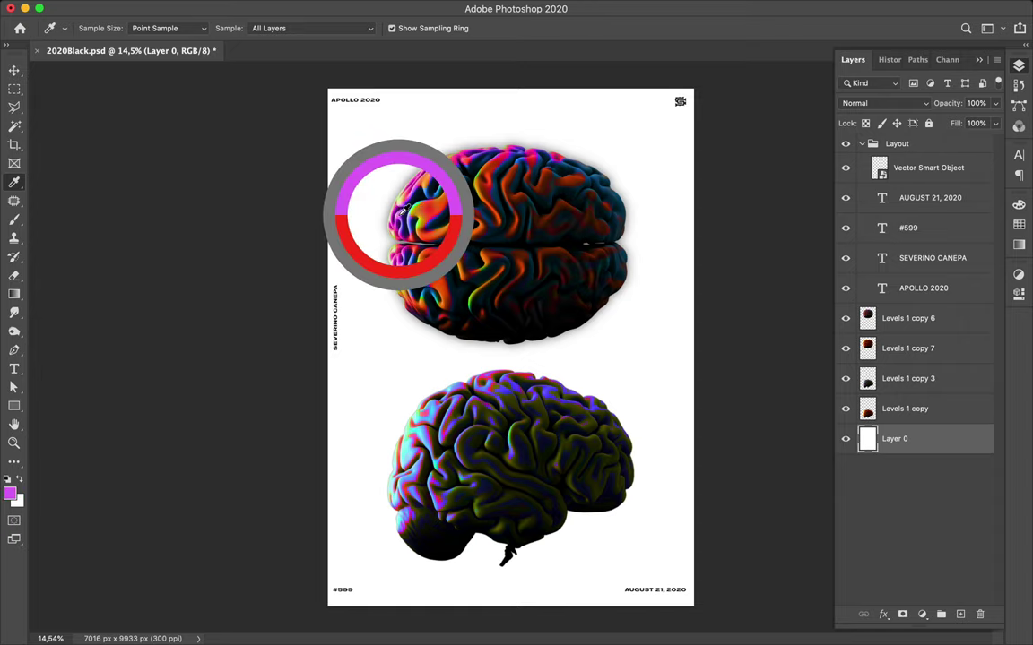
pyautogui.moveTo(525, 144); pyautogui.dragTo(528, 154)
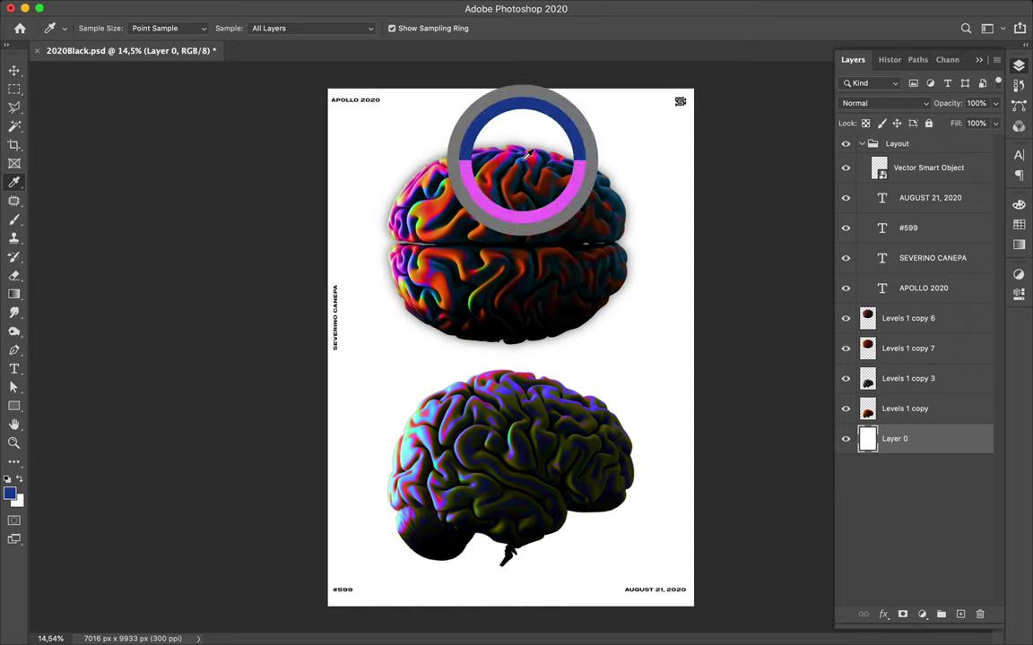
pyautogui.moveTo(555, 229)
pyautogui.mouseDown()
pyautogui.moveTo(566, 201)
pyautogui.moveTo(603, 172)
pyautogui.mouseUp()
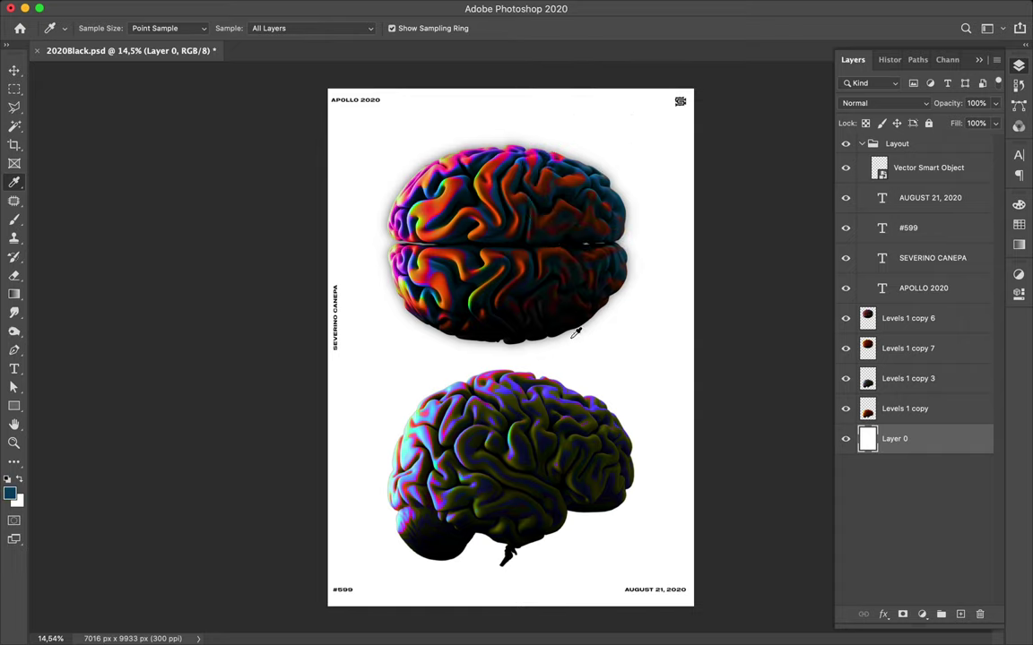
# Step: Sample violet, purple, green and pink from the lower brain, ending on the top brain's dark teal
pyautogui.moveTo(561, 421)
pyautogui.mouseDown()
pyautogui.moveTo(573, 385)
pyautogui.moveTo(565, 387)
pyautogui.mouseUp()
pyautogui.moveTo(502, 352); pyautogui.dragTo(500, 349)
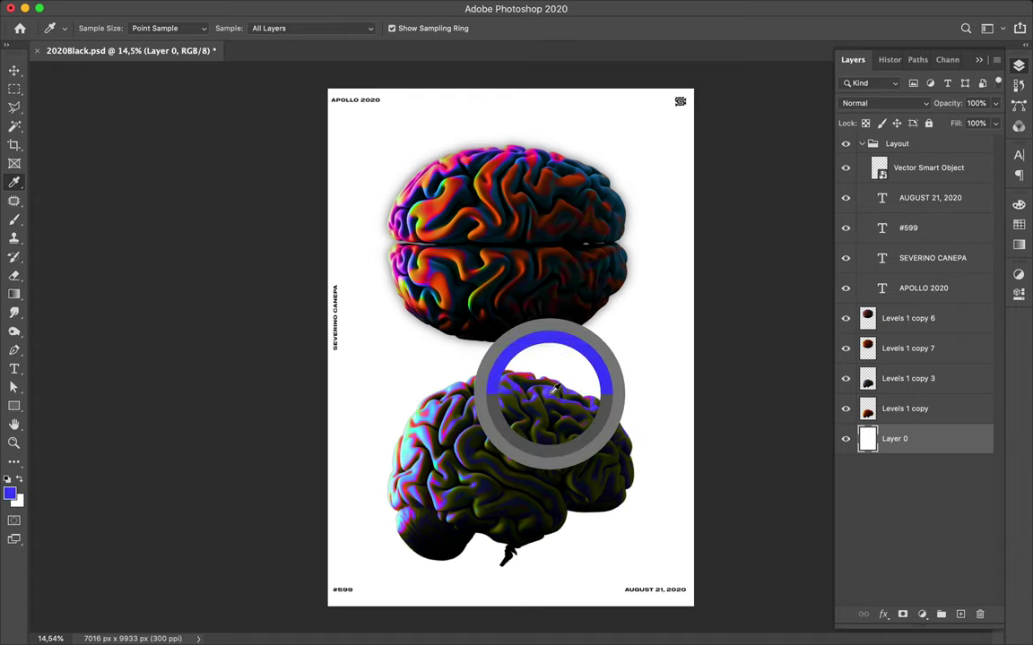
pyautogui.click(432, 426)
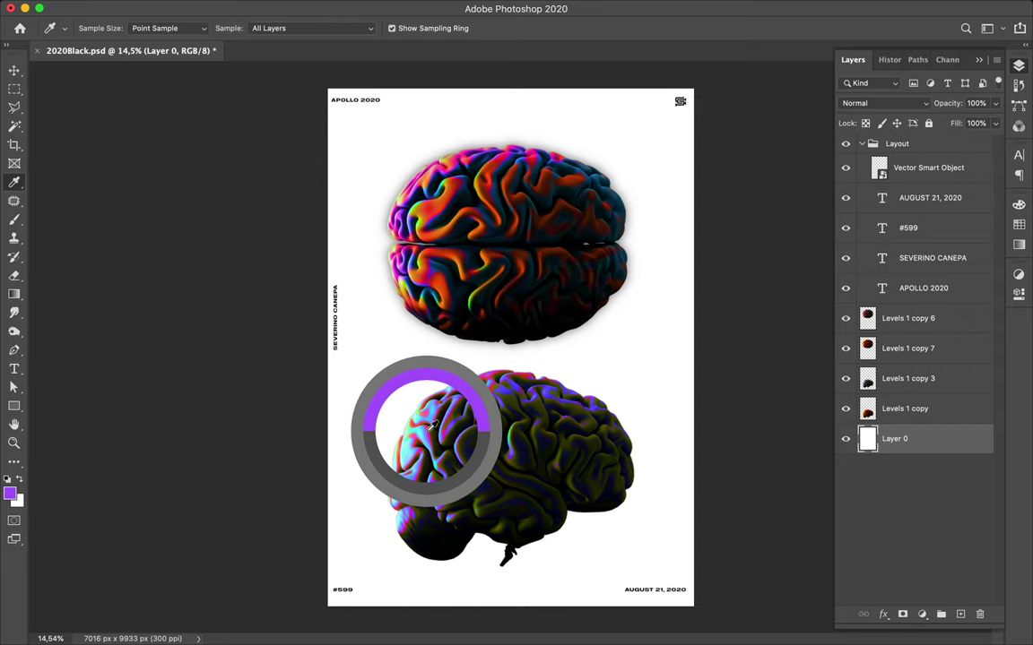
pyautogui.click(482, 506)
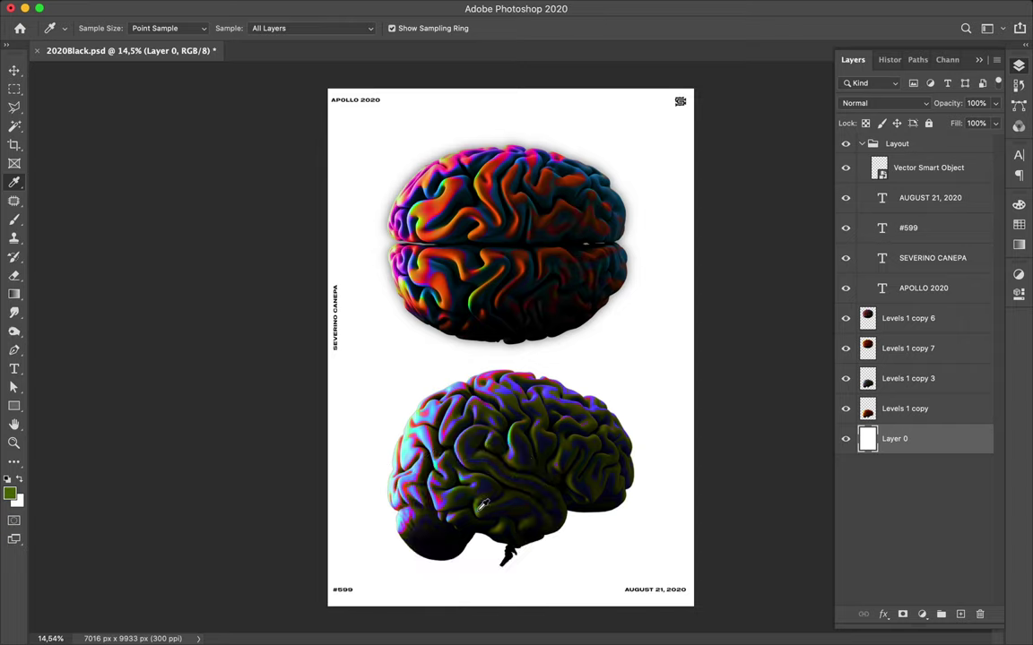
pyautogui.click(495, 370)
pyautogui.moveTo(473, 299); pyautogui.dragTo(474, 303)
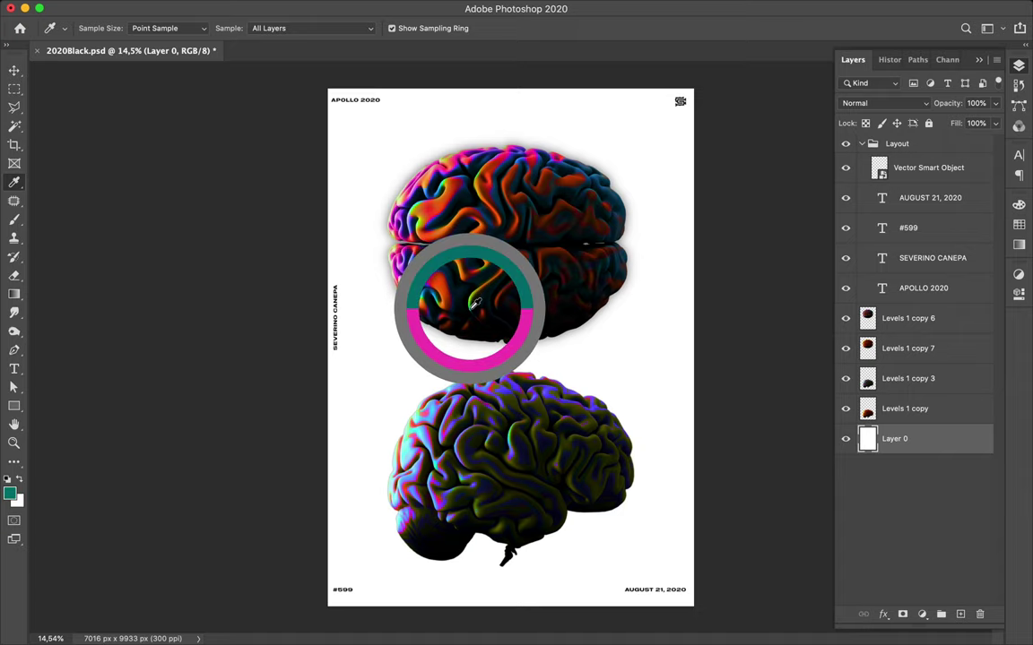
pyautogui.moveTo(474, 303); pyautogui.dragTo(438, 322)
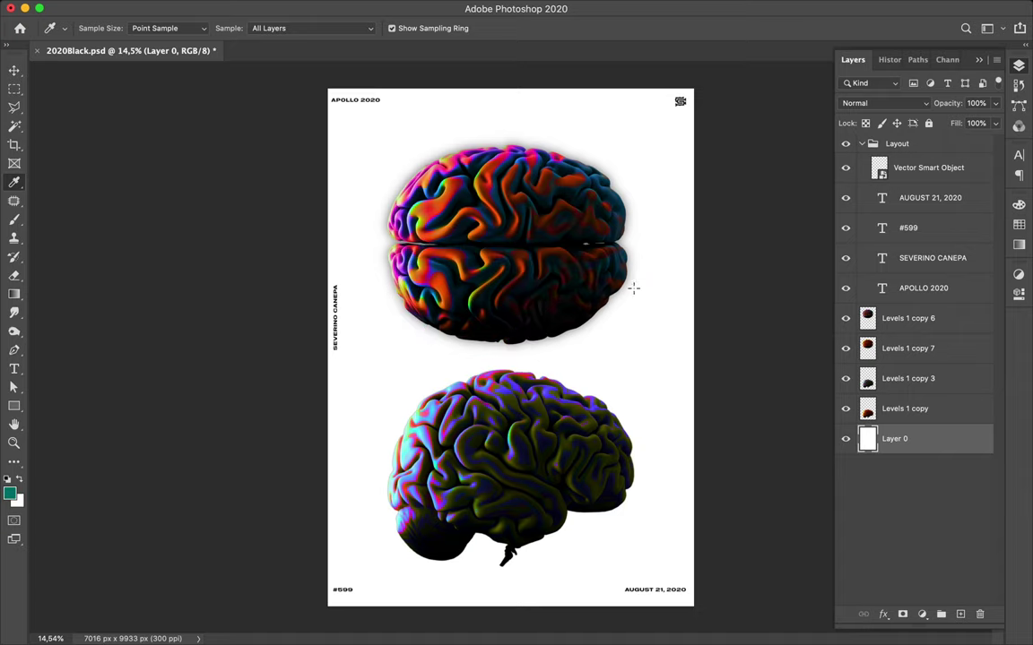
# Step: Draw a teal-filled rectangle covering the whole poster
pyautogui.press('u')
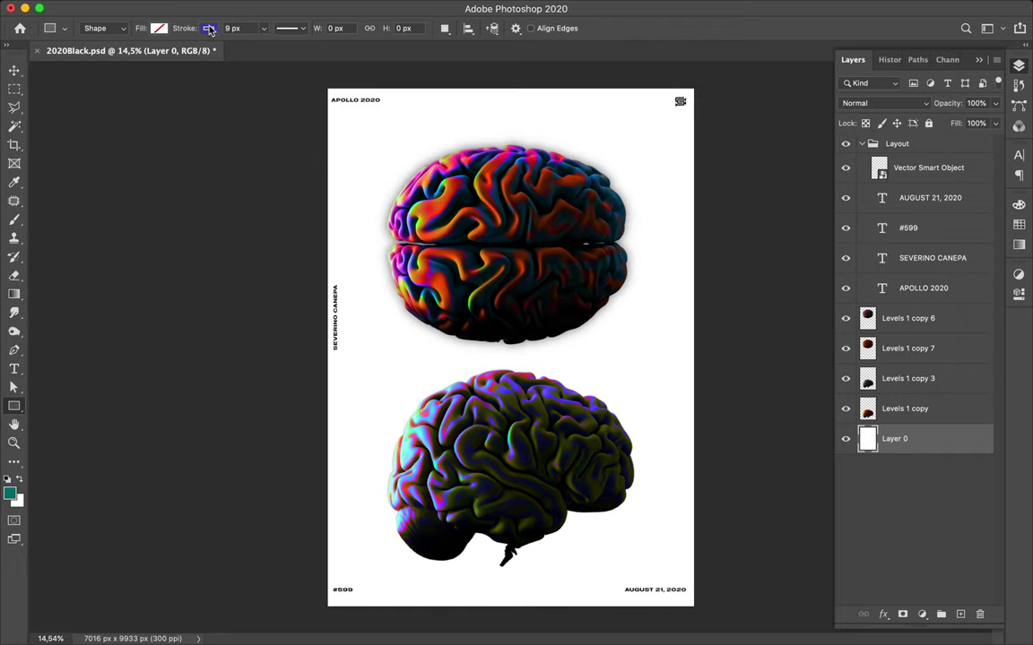
pyautogui.click(208, 28)
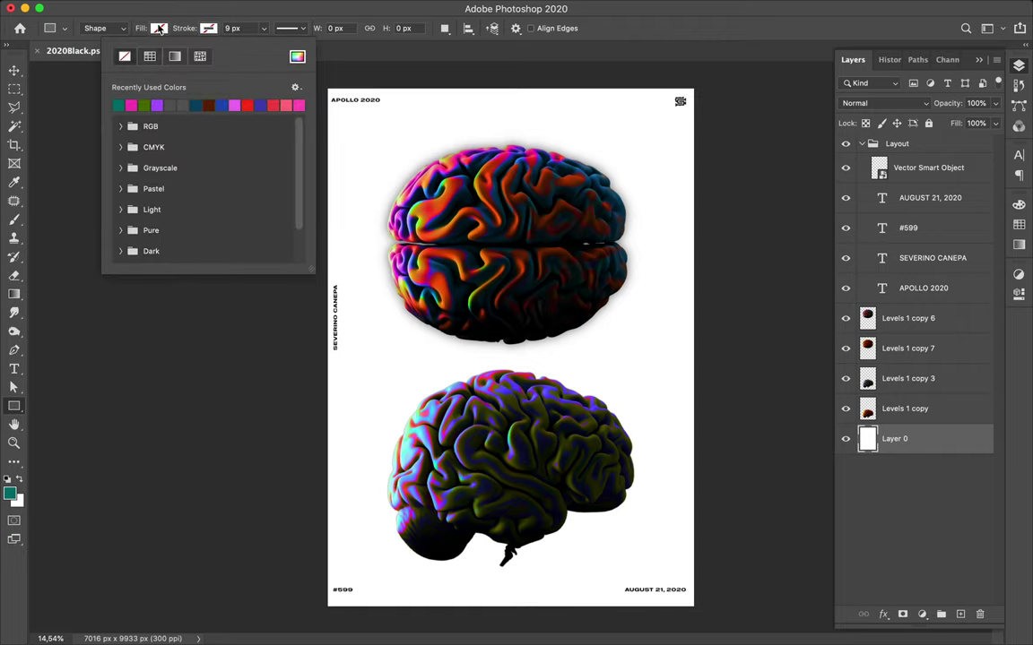
pyautogui.click(143, 26)
pyautogui.click(69, 104)
pyautogui.moveTo(323, 84); pyautogui.dragTo(698, 611)
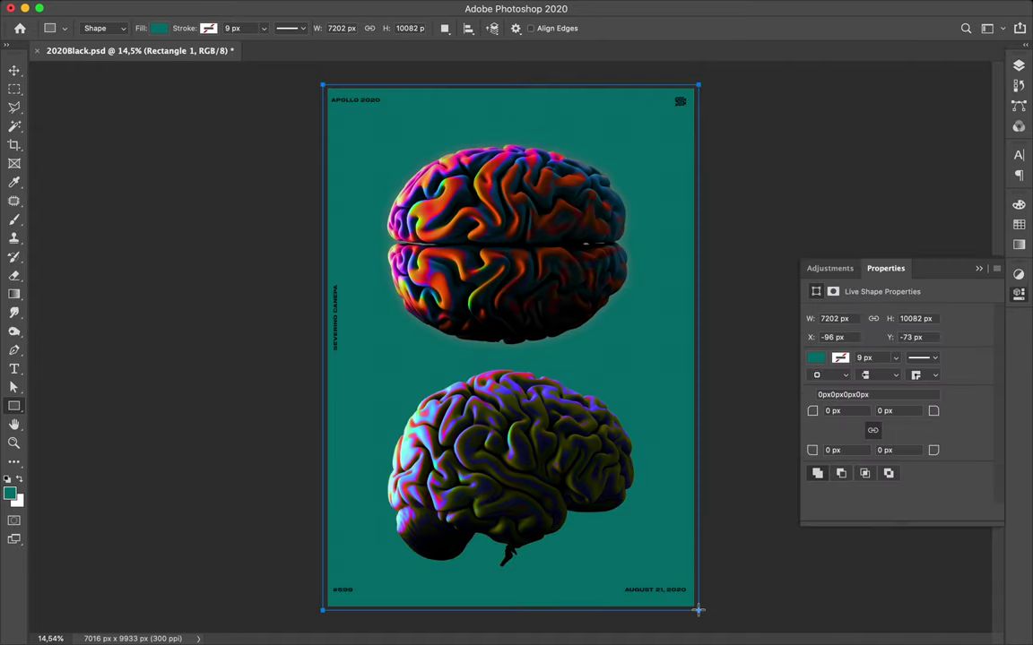
# Step: Try magenta, green, purple, grey and blue fills, settling on dark reddish-brown
pyautogui.click(157, 30)
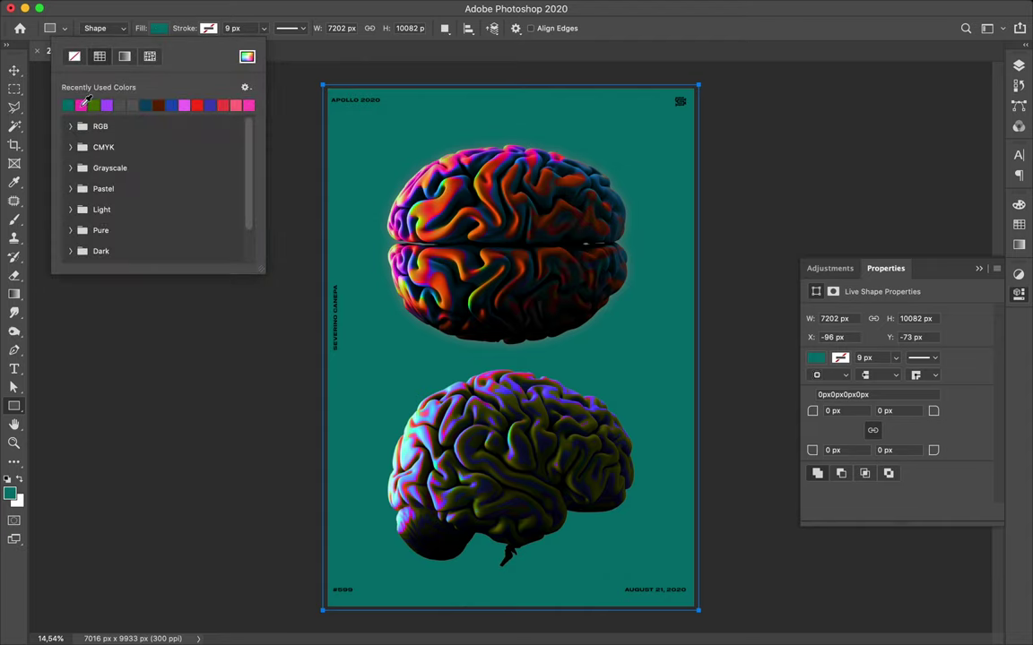
pyautogui.click(81, 105)
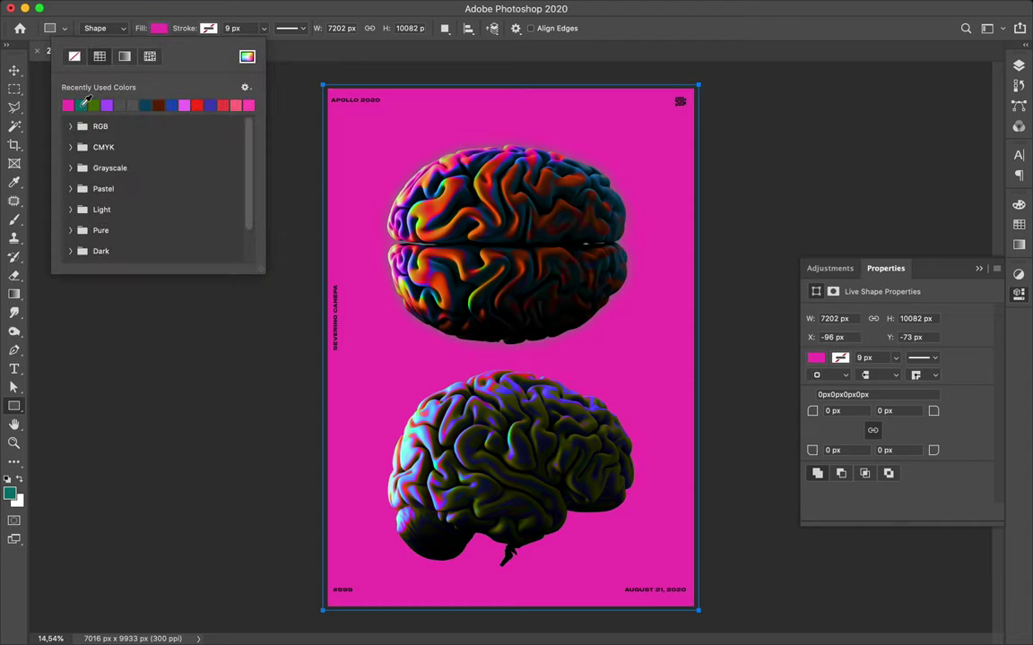
pyautogui.click(81, 105)
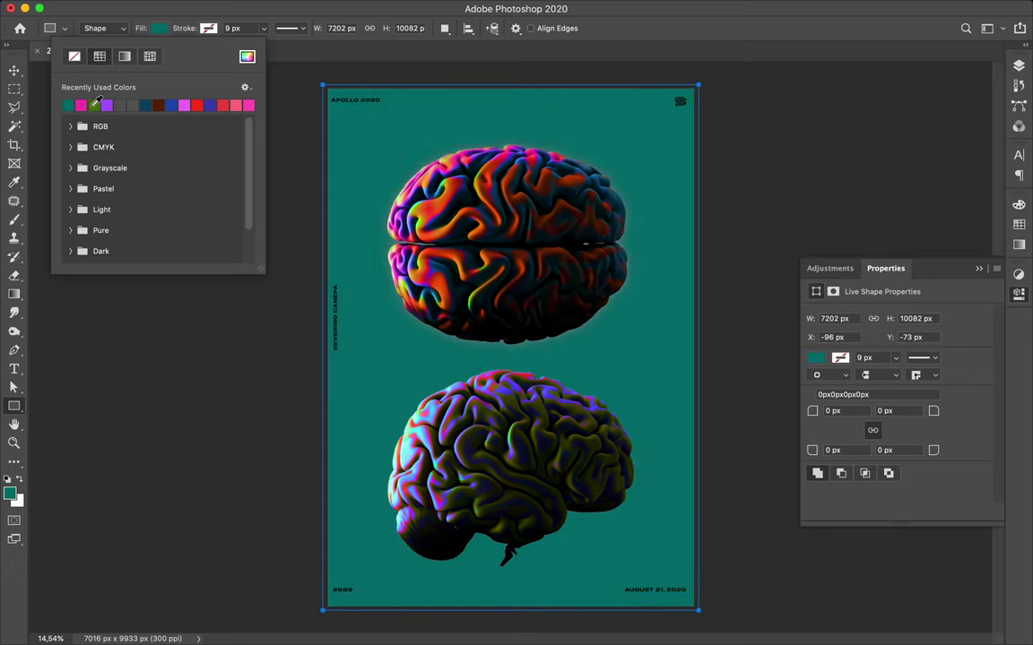
pyautogui.click(94, 105)
pyautogui.click(107, 105)
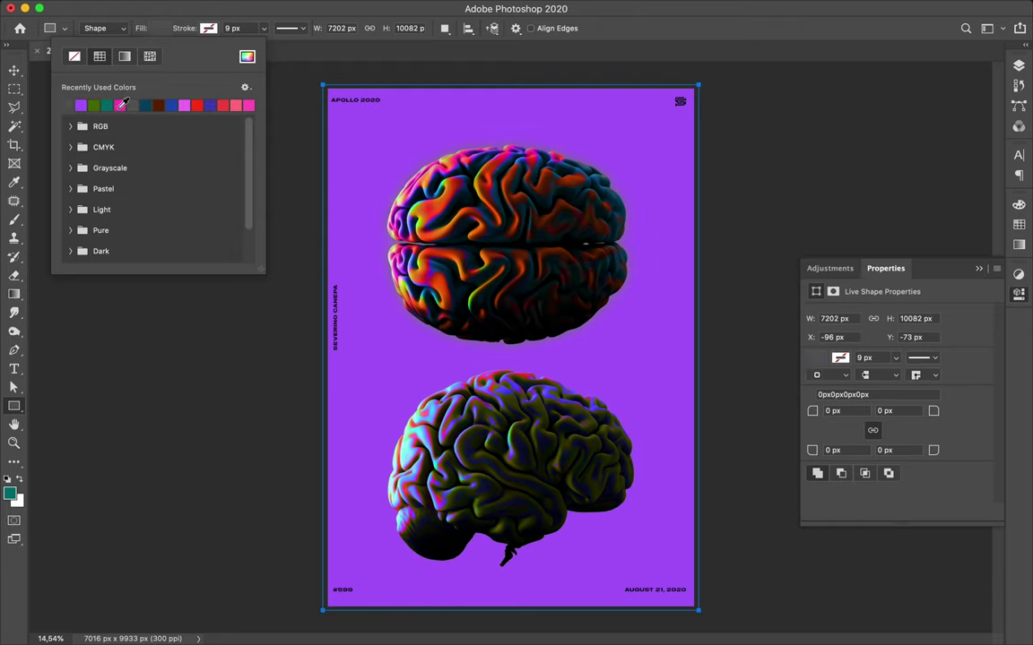
pyautogui.click(123, 104)
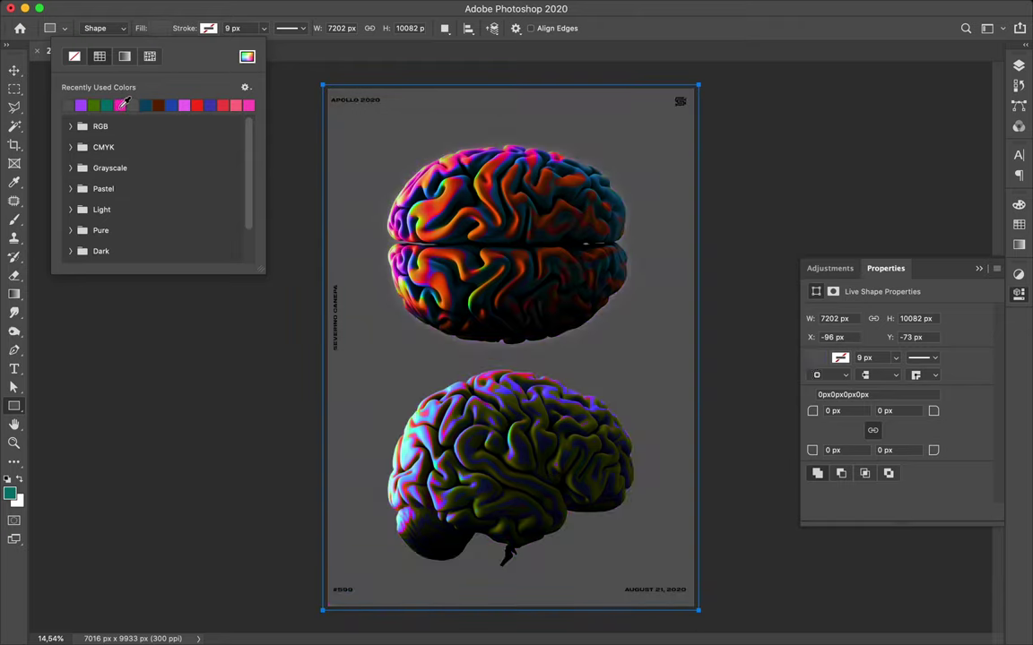
pyautogui.click(135, 105)
pyautogui.click(146, 105)
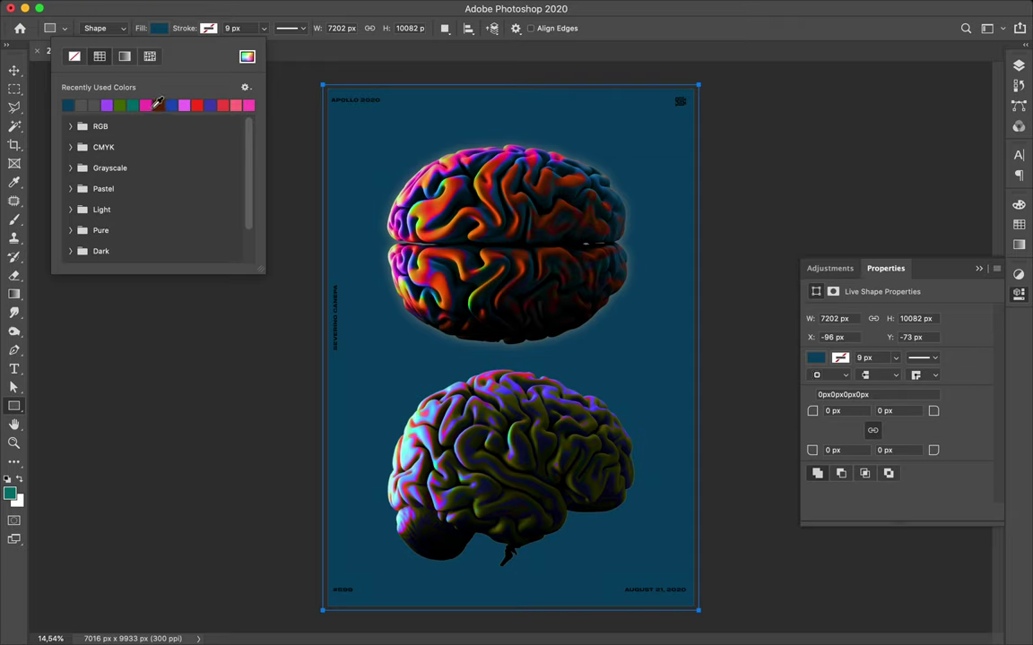
pyautogui.click(158, 104)
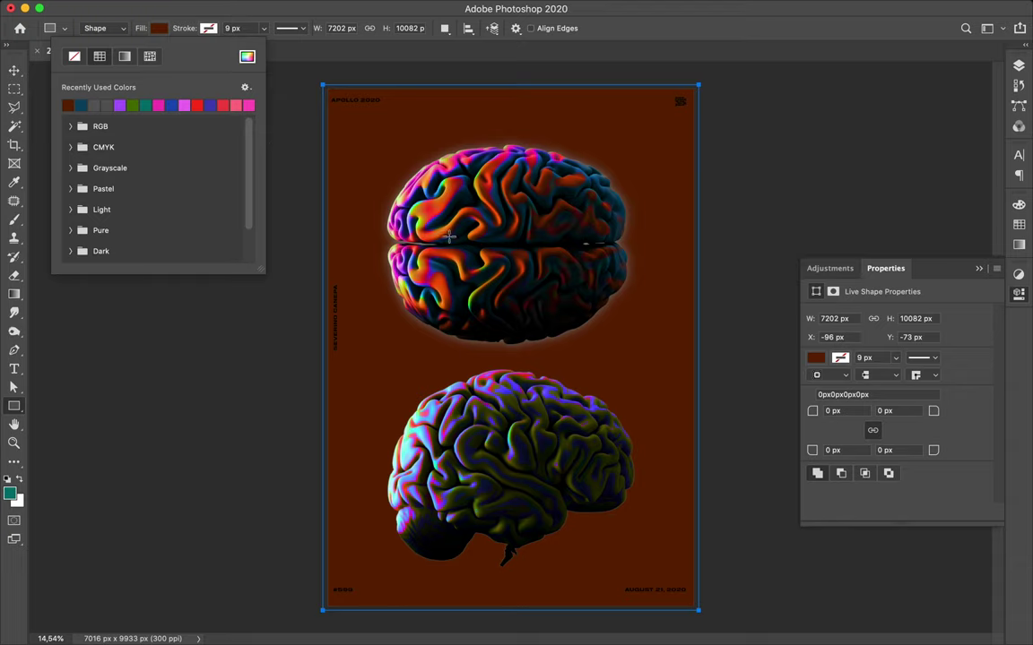
pyautogui.press('i')
pyautogui.moveTo(426, 208)
pyautogui.mouseDown()
pyautogui.moveTo(475, 228)
pyautogui.moveTo(484, 217)
pyautogui.mouseUp()
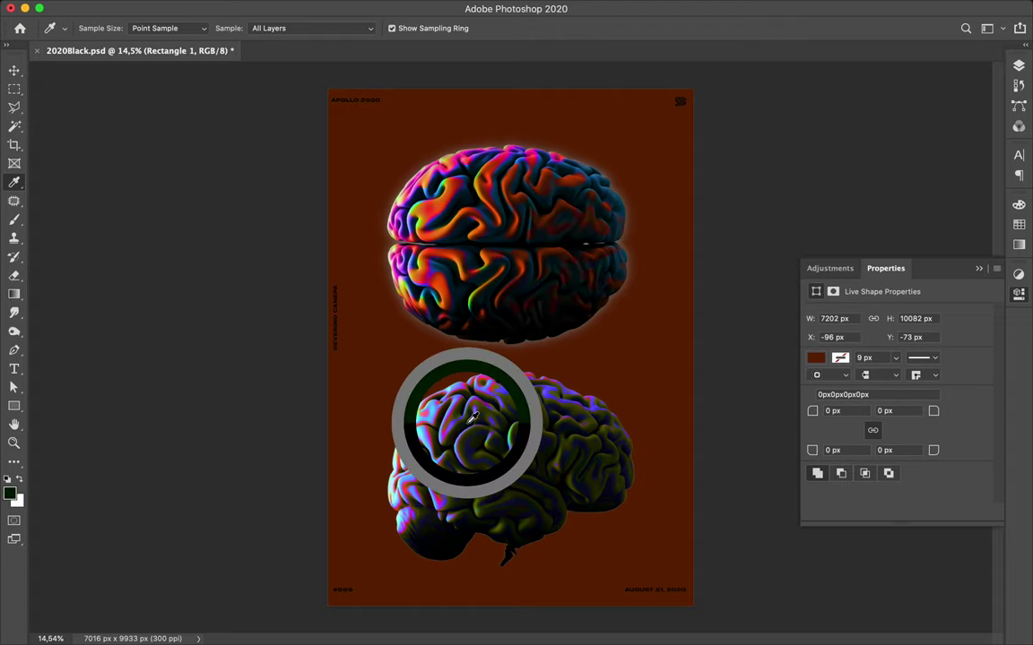
# Step: Select the background rectangle and set its fill to dark navy
pyautogui.moveTo(471, 401)
pyautogui.mouseDown()
pyautogui.moveTo(468, 418)
pyautogui.moveTo(477, 410)
pyautogui.moveTo(423, 374)
pyautogui.mouseUp()
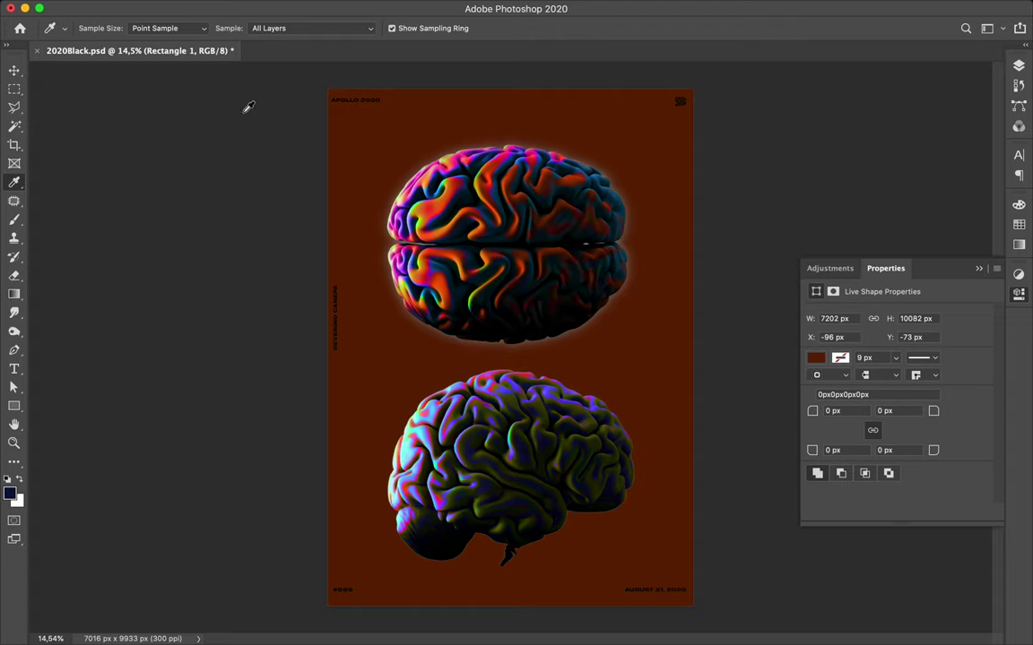
pyautogui.press('a')
pyautogui.click(216, 30)
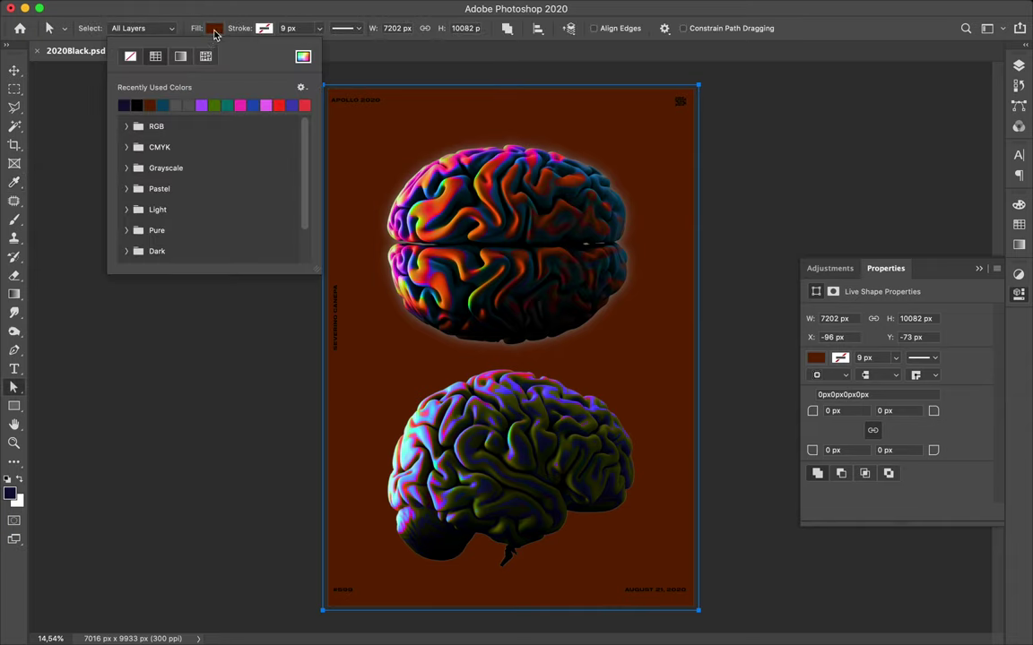
pyautogui.click(126, 104)
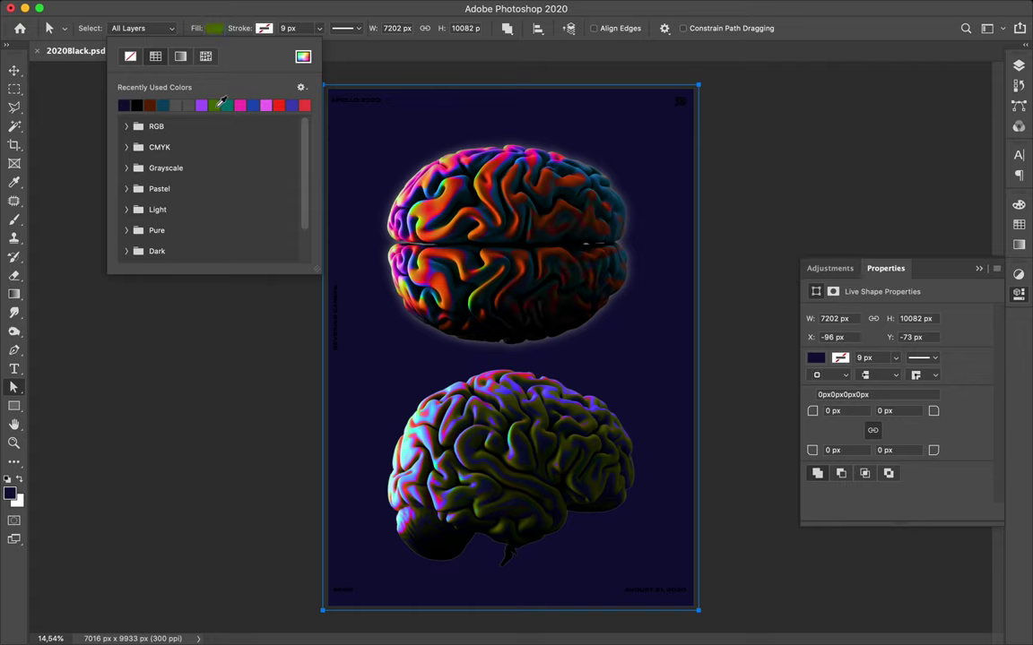
# Step: Compare green, magenta, grey and blue fills, then settle on deep dark navy
pyautogui.click(215, 105)
pyautogui.click(240, 104)
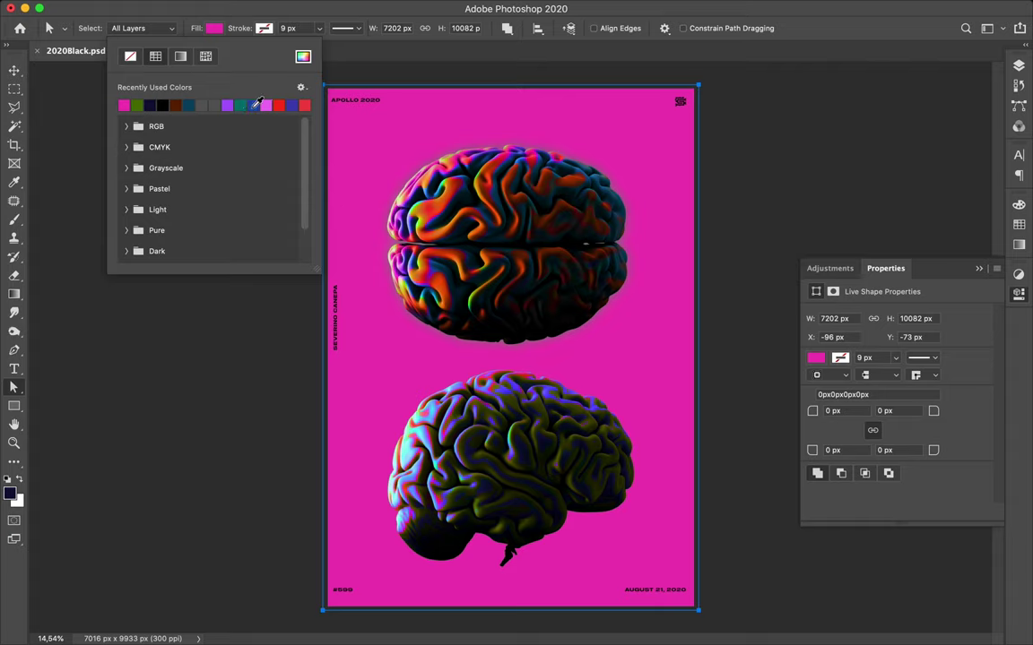
pyautogui.click(200, 105)
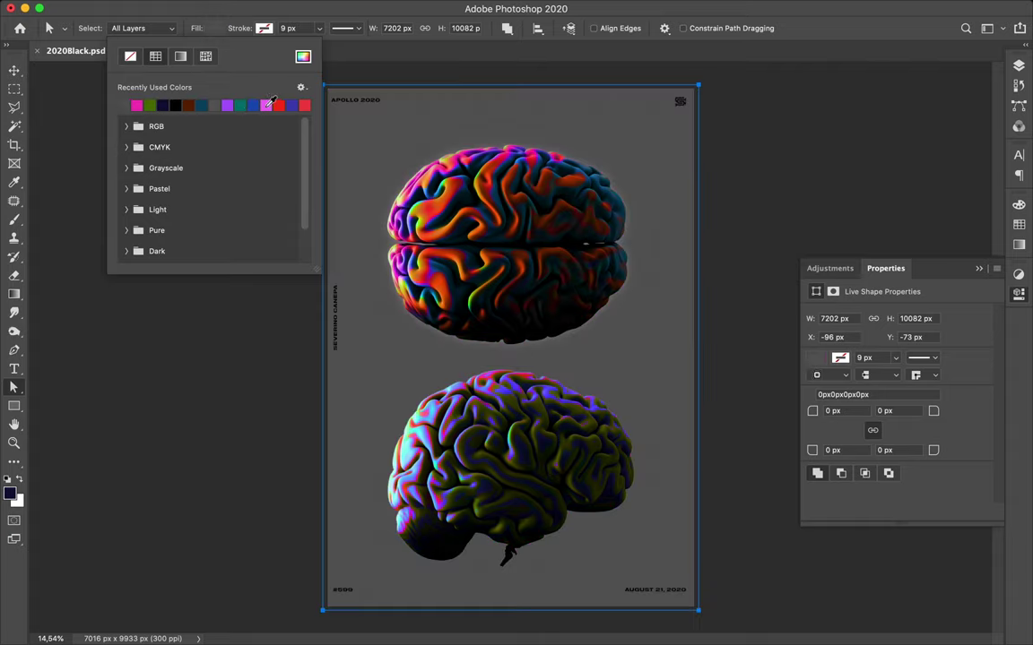
pyautogui.click(253, 105)
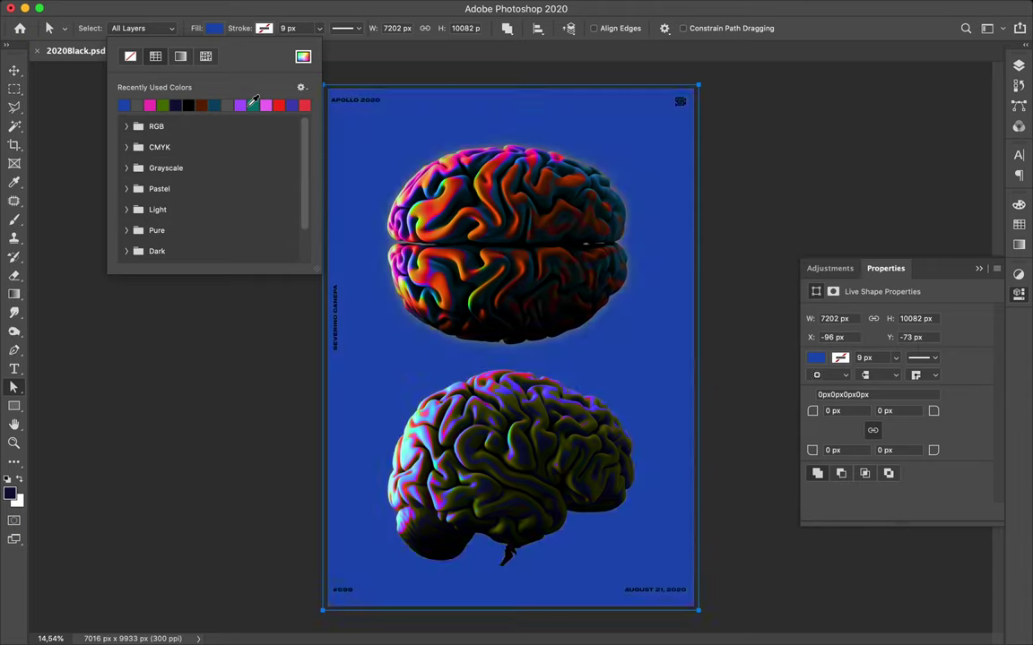
pyautogui.click(177, 106)
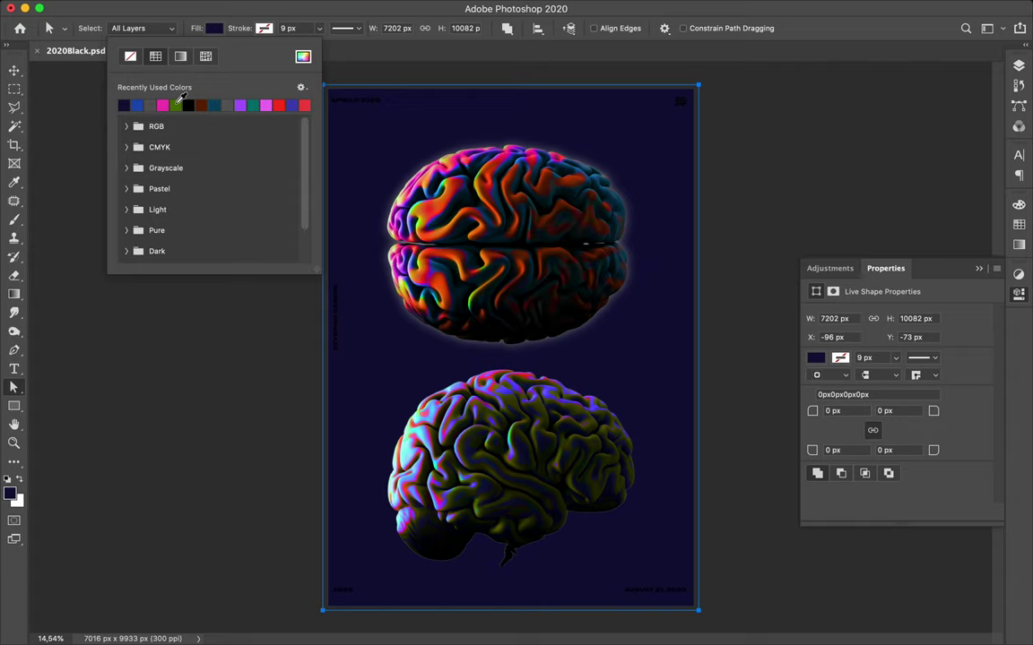
pyautogui.click(506, 188)
pyautogui.press('i')
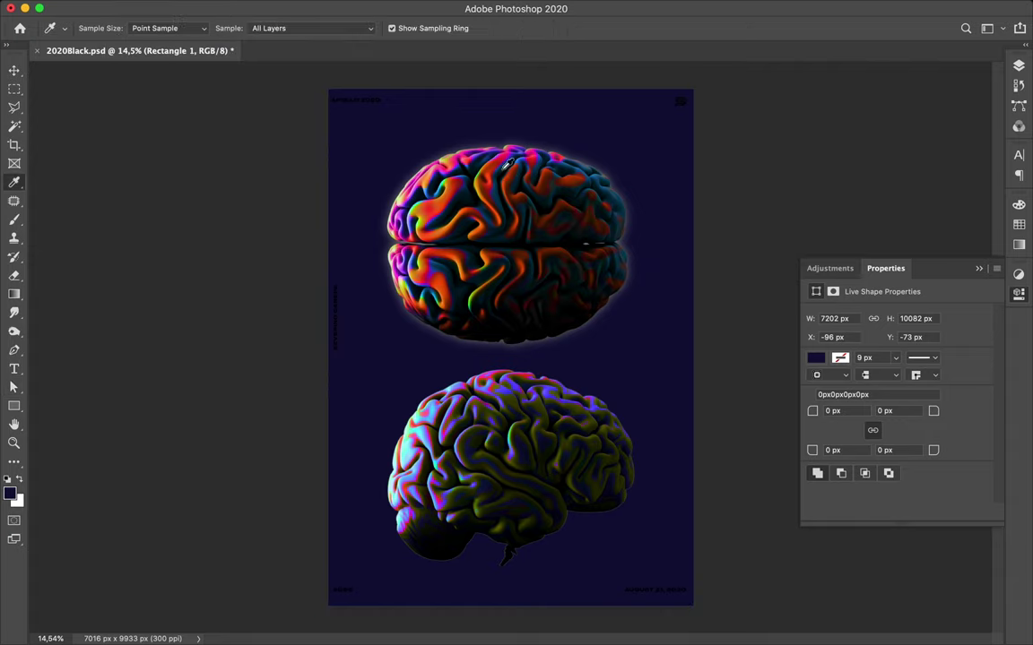
# Step: Select Rectangle 1 and change its fill from navy to purple, trying magenta first
pyautogui.click(505, 150)
pyautogui.moveTo(504, 149); pyautogui.dragTo(518, 156)
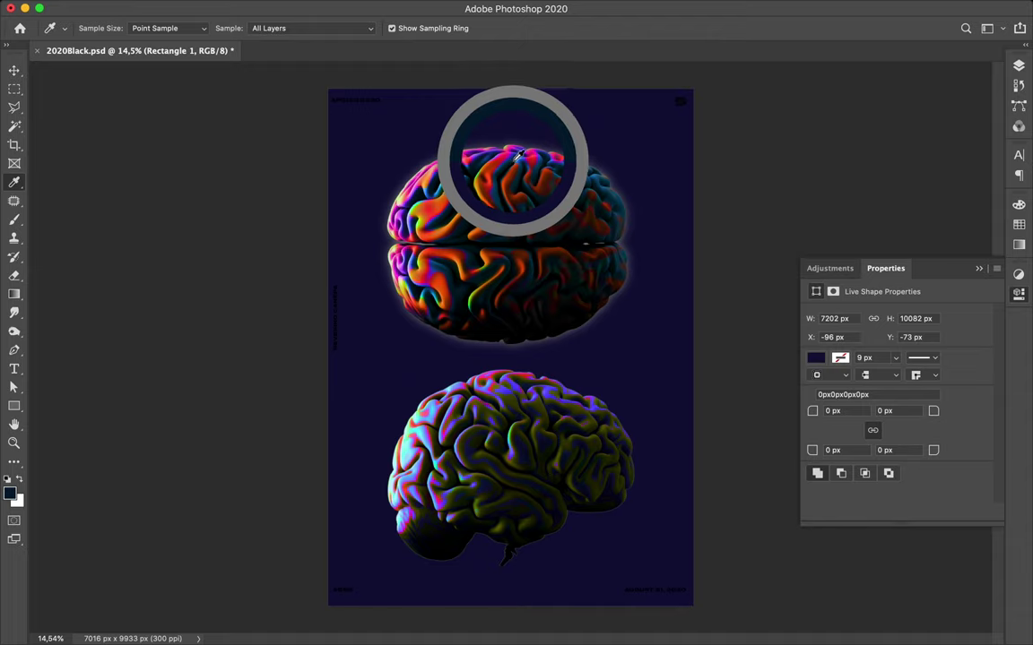
pyautogui.moveTo(518, 156); pyautogui.dragTo(602, 181)
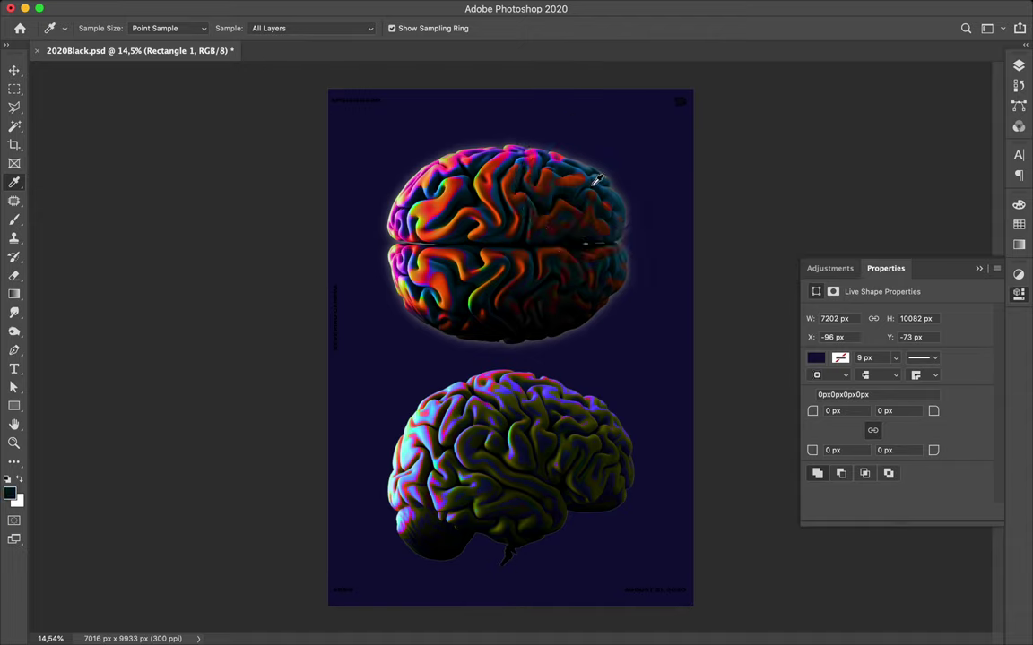
pyautogui.press('a')
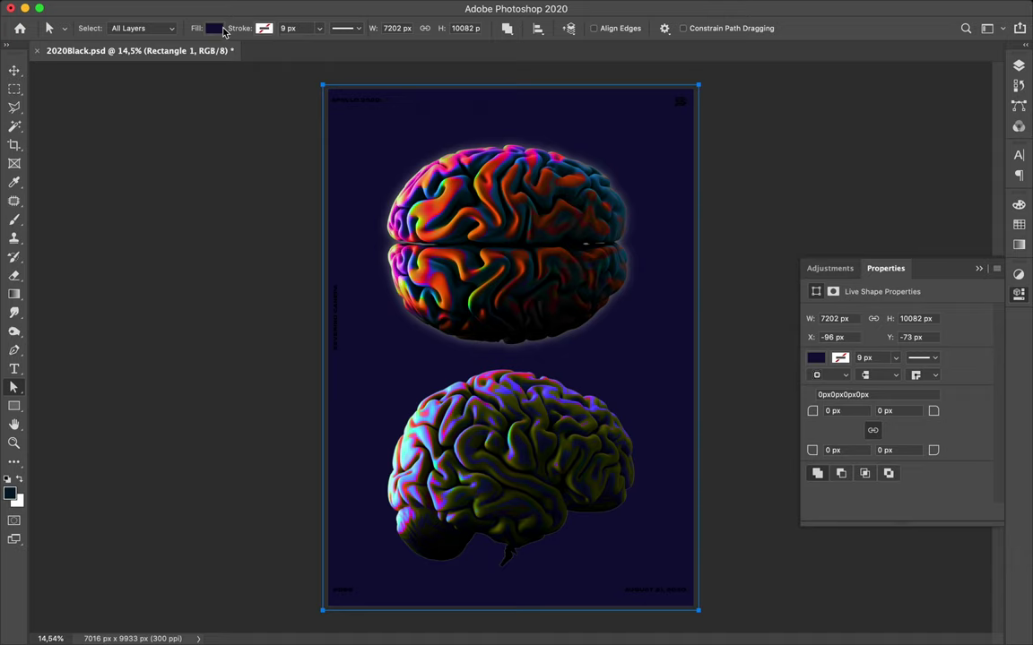
pyautogui.click(209, 29)
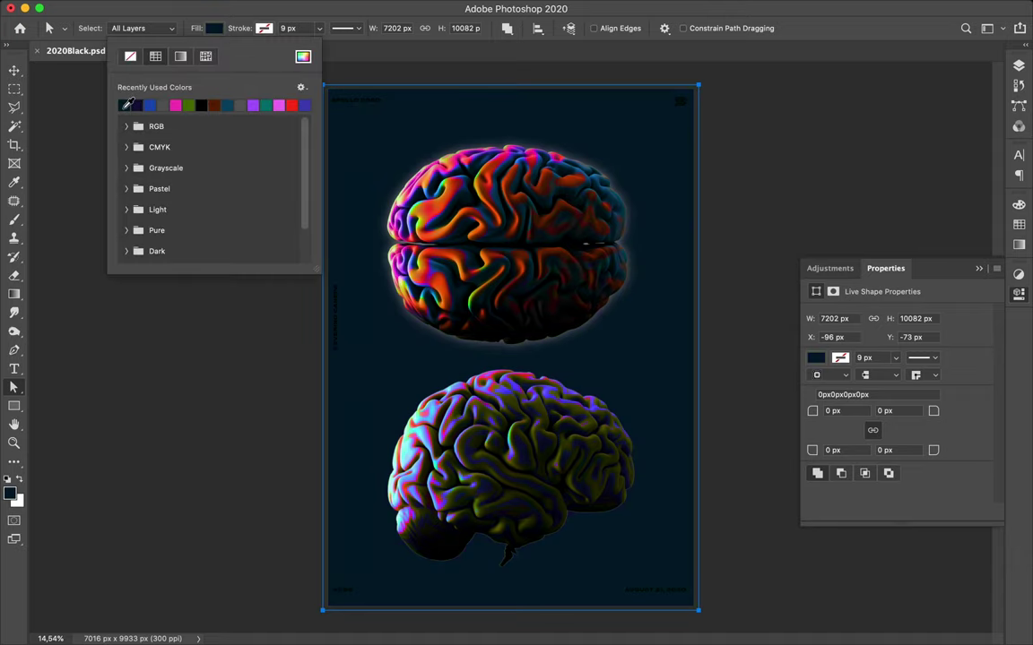
pyautogui.click(175, 105)
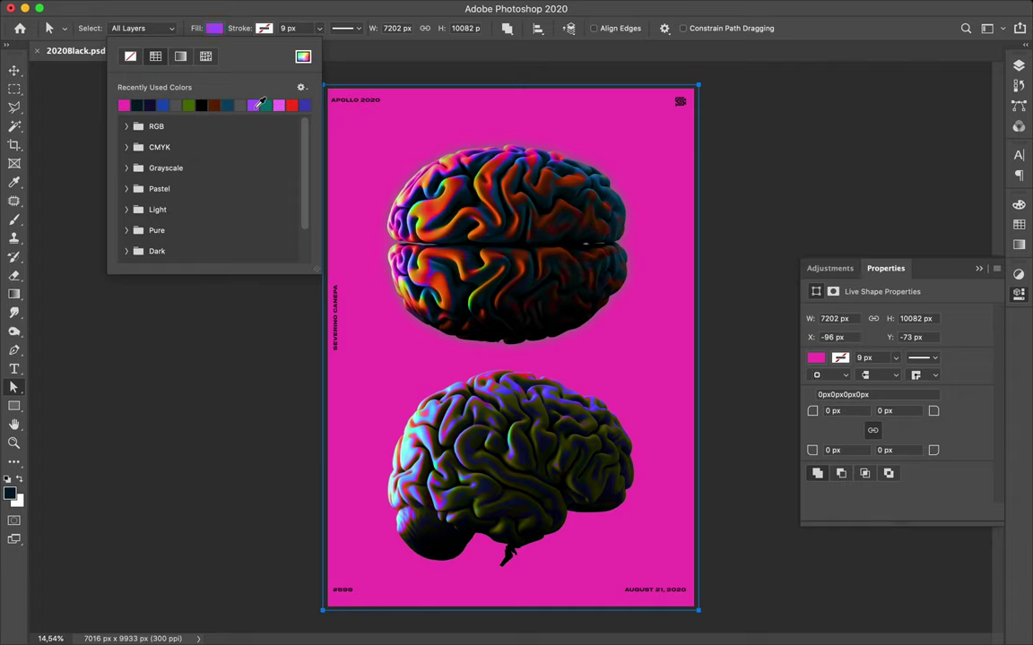
pyautogui.click(255, 106)
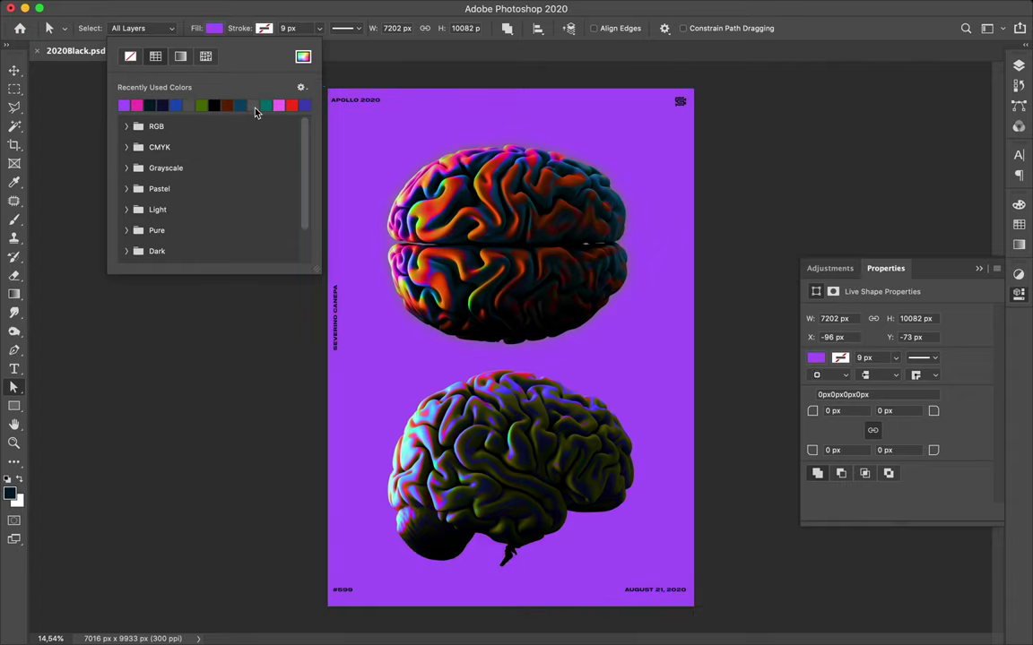
pyautogui.press('v')
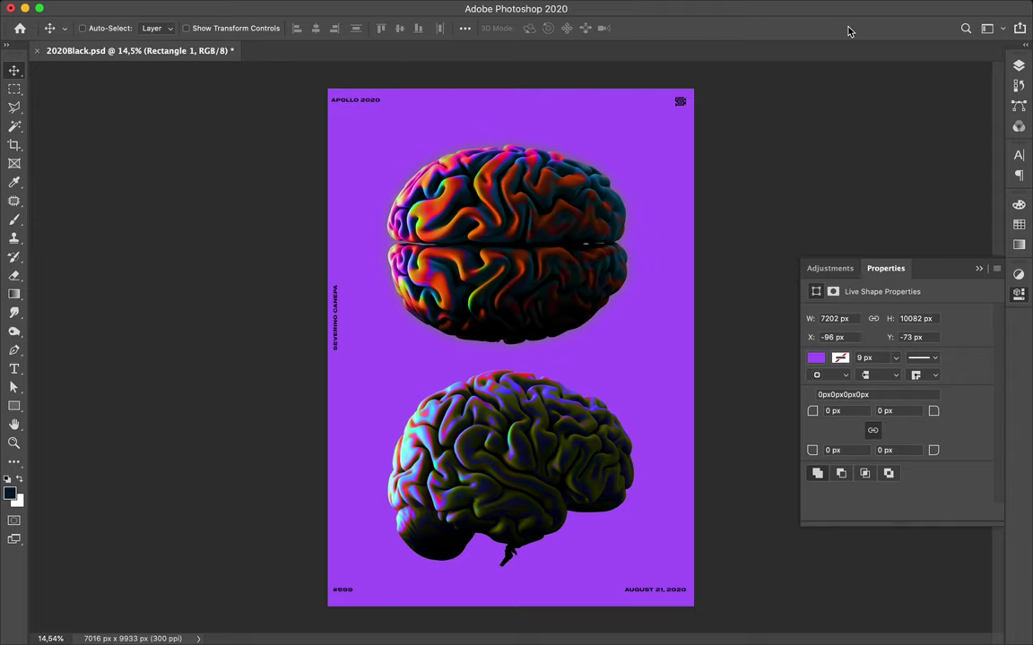
# Step: Set the APOLLO 2020, name, #599 and date labels' colour to white (ffffff)
pyautogui.press('F7')
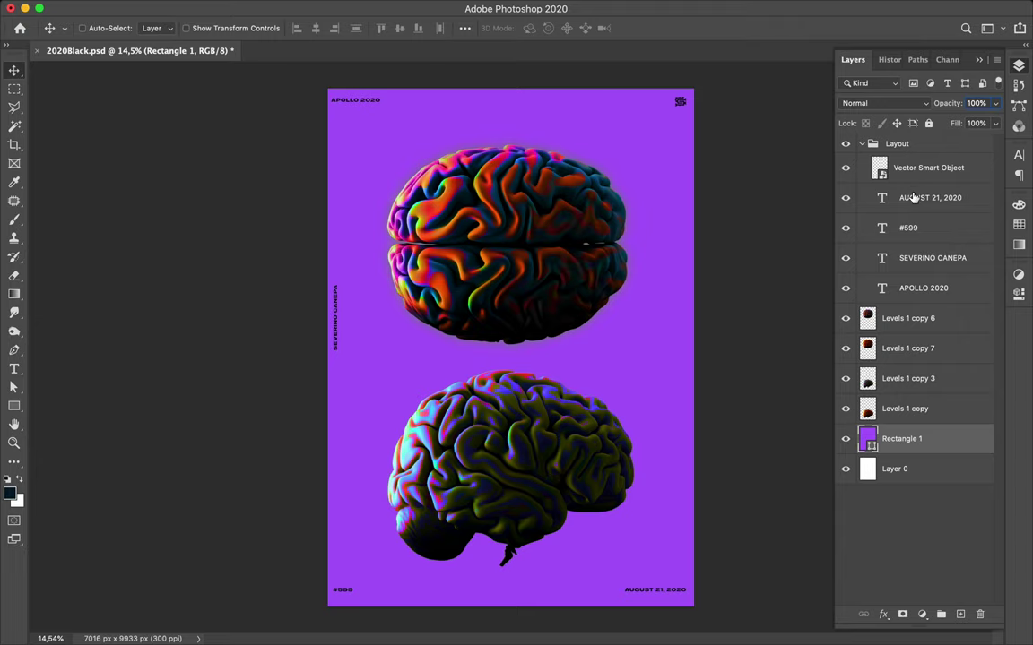
pyautogui.keyDown('shift'); pyautogui.click(903, 295); pyautogui.keyUp('shift')
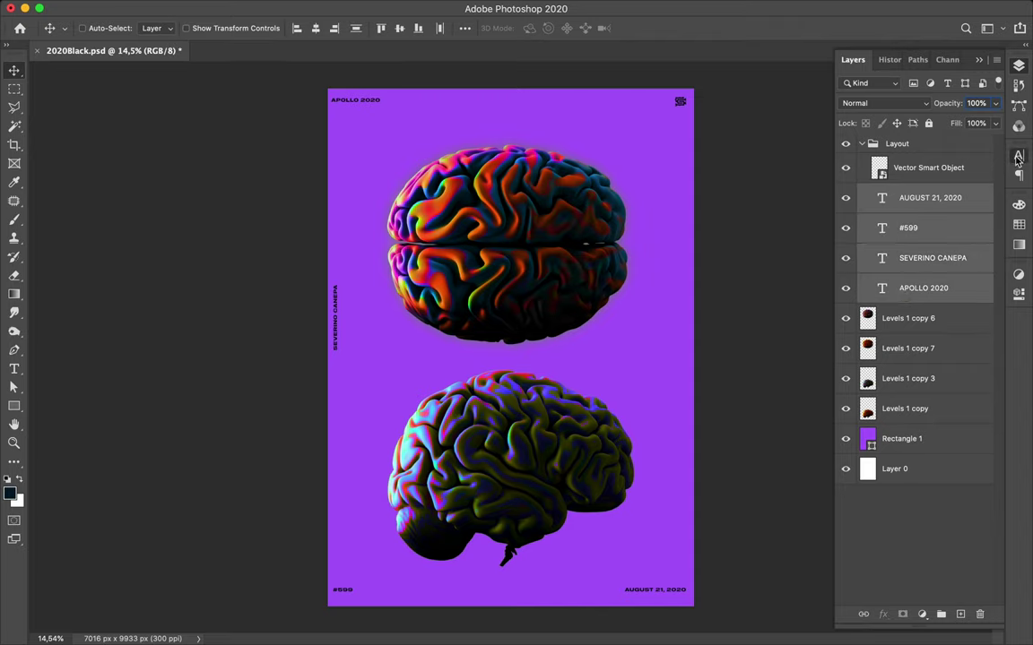
pyautogui.click(1018, 157)
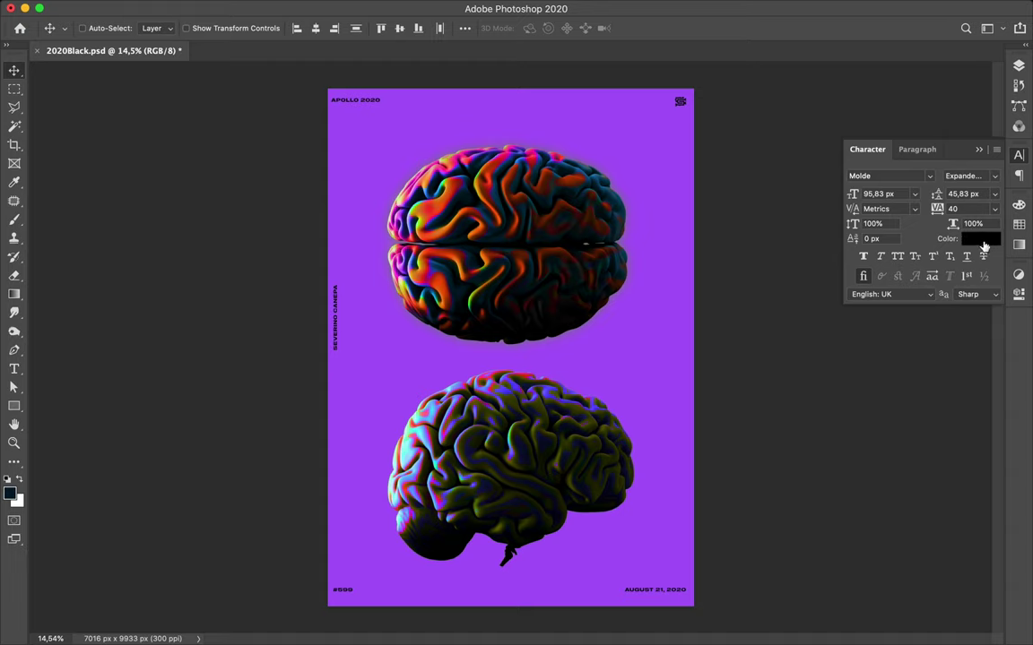
pyautogui.click(982, 239)
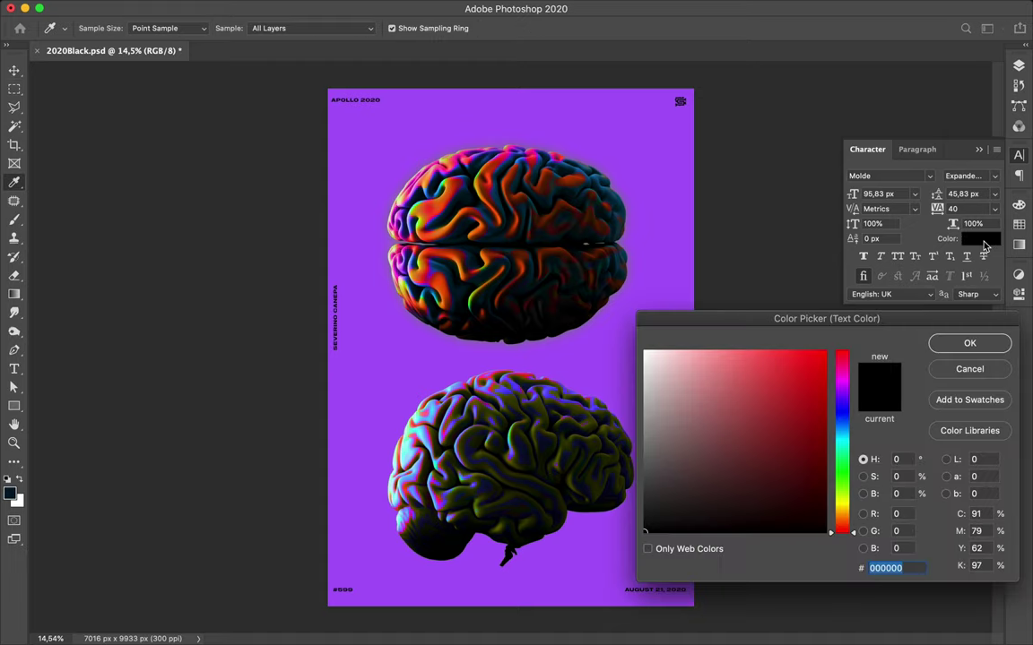
pyautogui.click(624, 328)
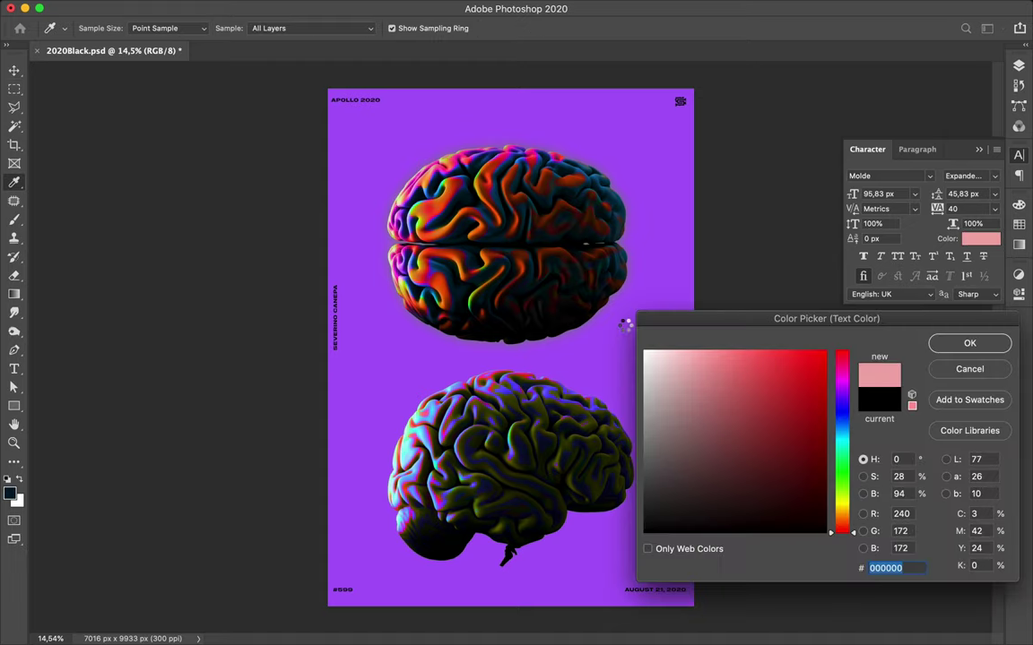
pyautogui.write('ffffff')
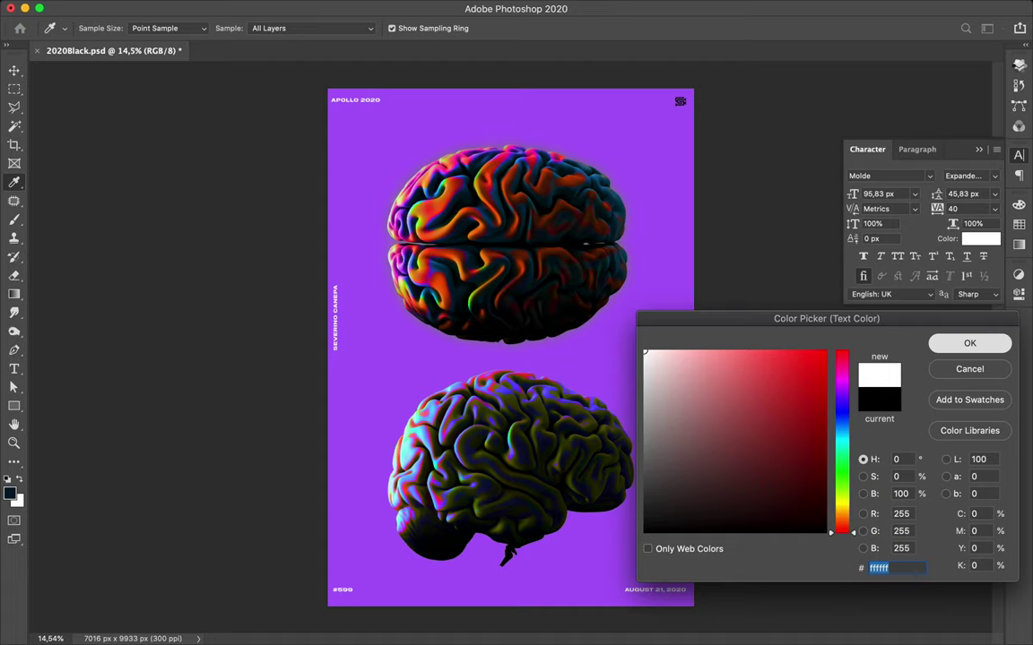
pyautogui.press('Return')
# Step: Add a new layer above the logo and paint its outline white with the Brush
pyautogui.press('F7')
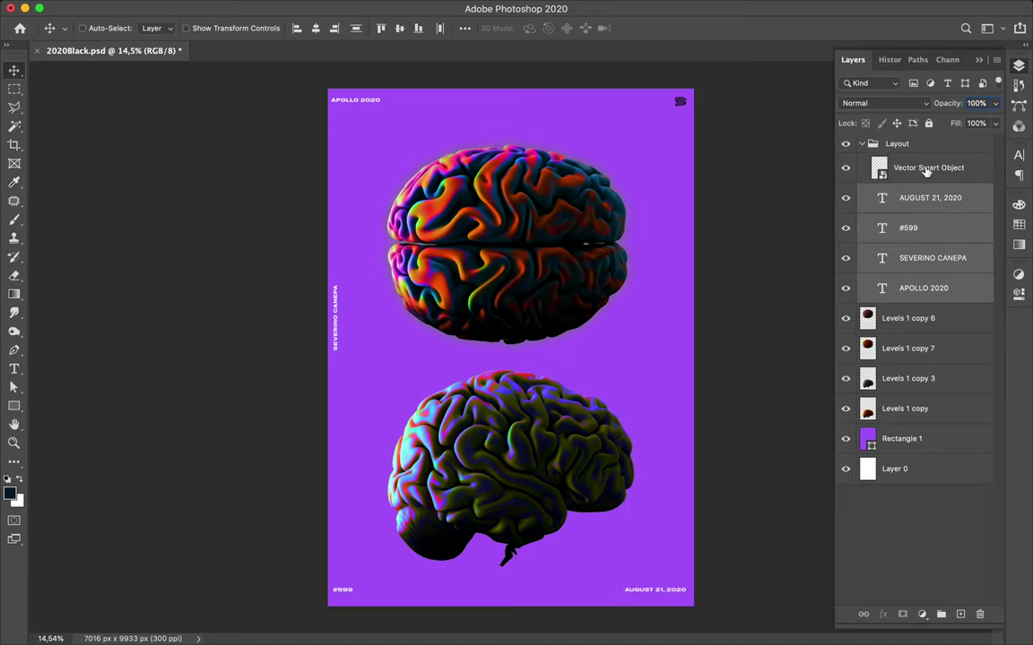
pyautogui.click(928, 168)
pyautogui.click(960, 614)
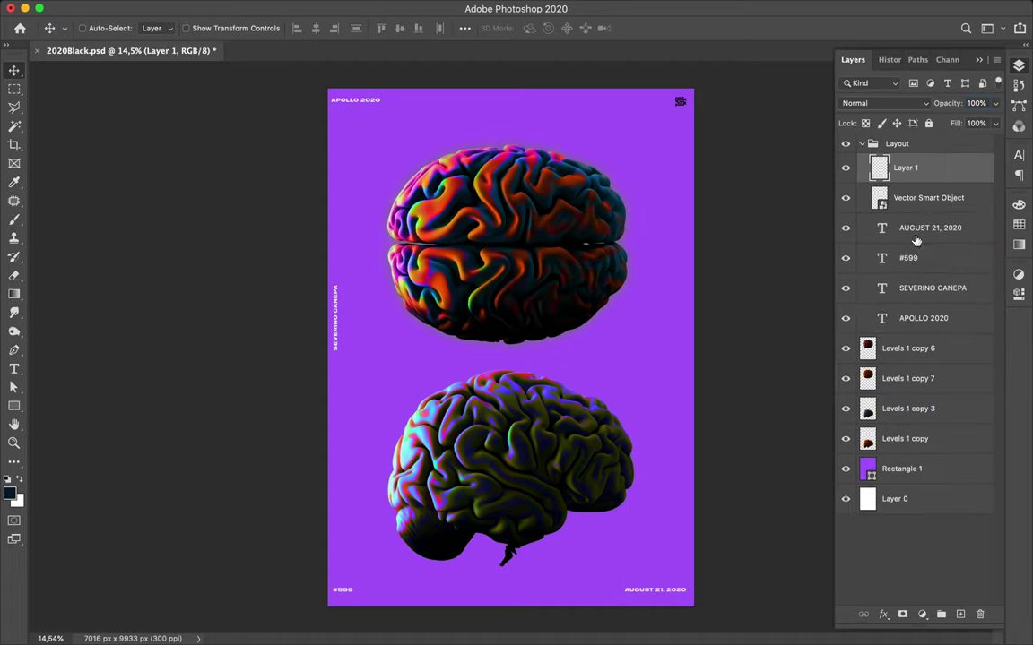
pyautogui.press('ctrl')
pyautogui.keyDown('ctrl'); pyautogui.click(879, 201); pyautogui.keyUp('ctrl')
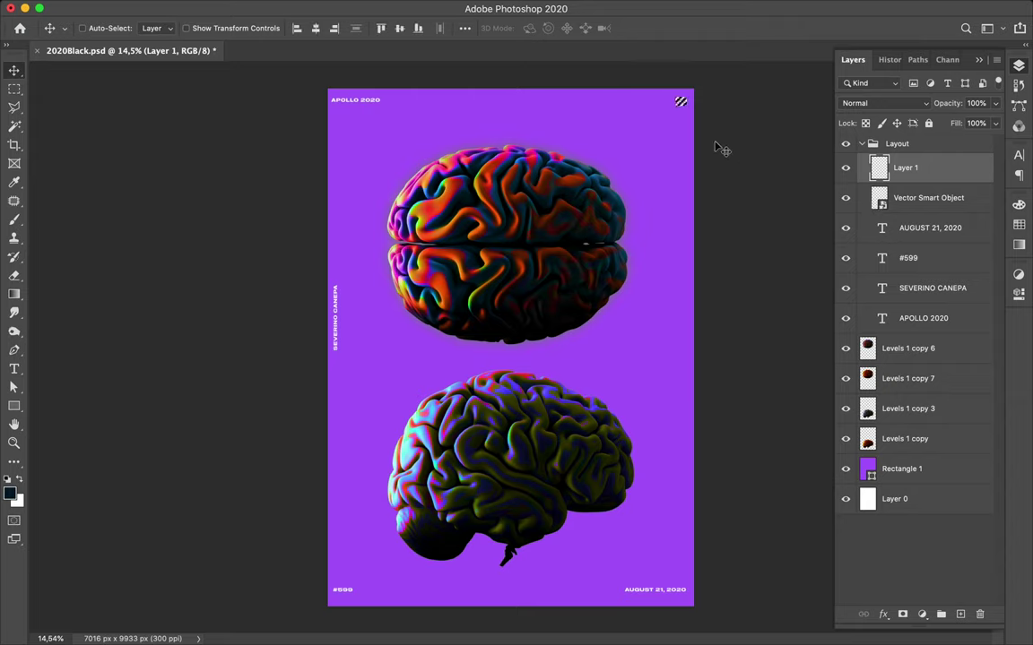
pyautogui.press('b')
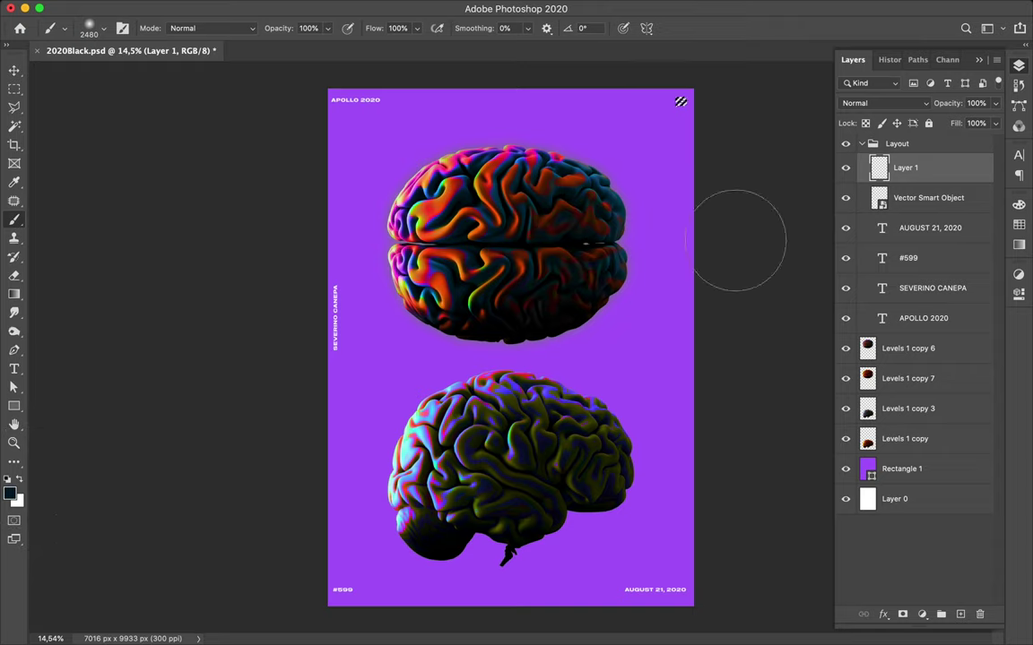
pyautogui.press('x')
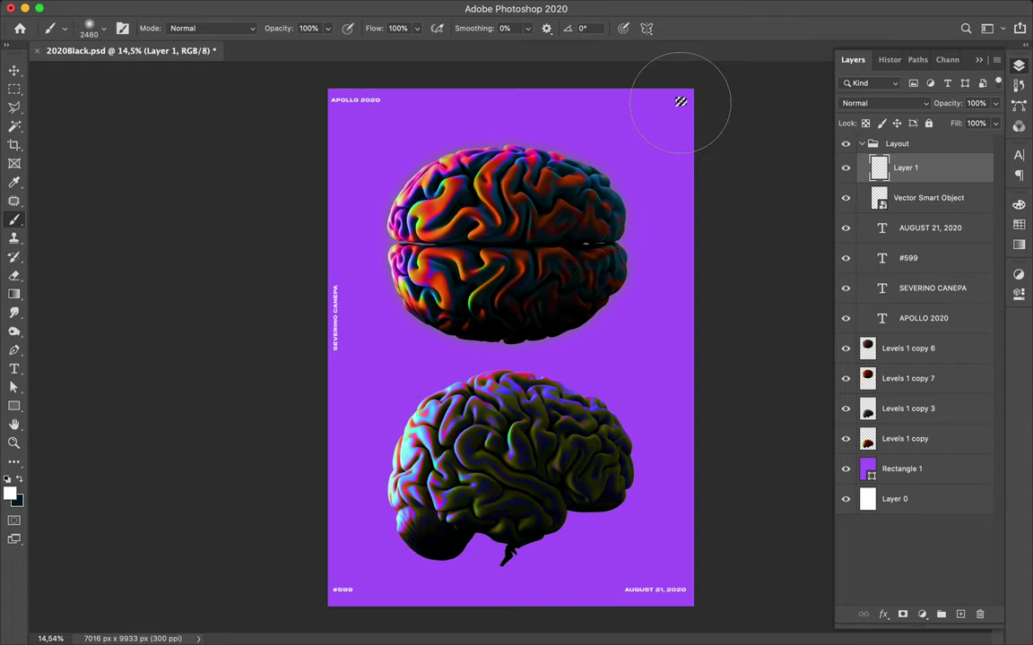
# Step: Select the original black Vector Smart Object logo layer for removal
pyautogui.press('m')
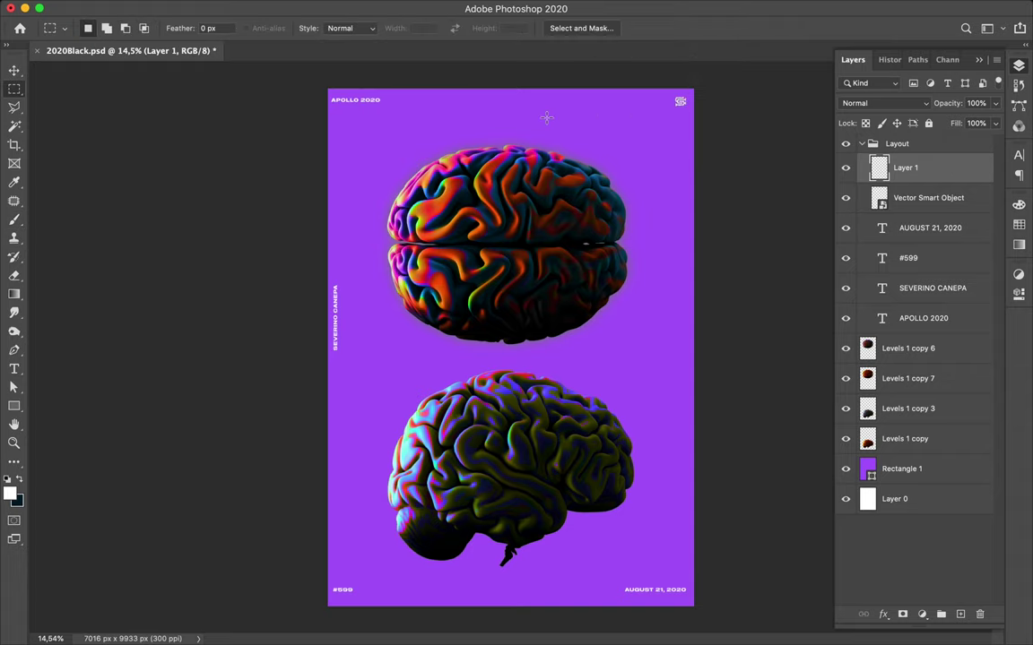
pyautogui.press('v')
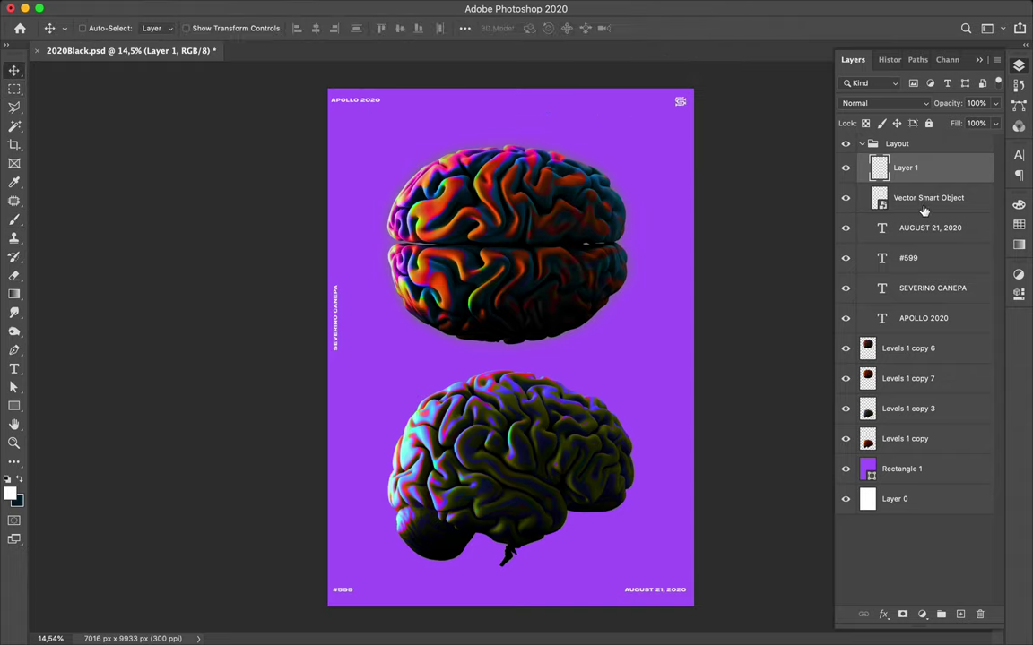
pyautogui.click(924, 210)
# Step: Delete the original black logo, then clear everything outside the top brain's outline
pyautogui.press('Delete')
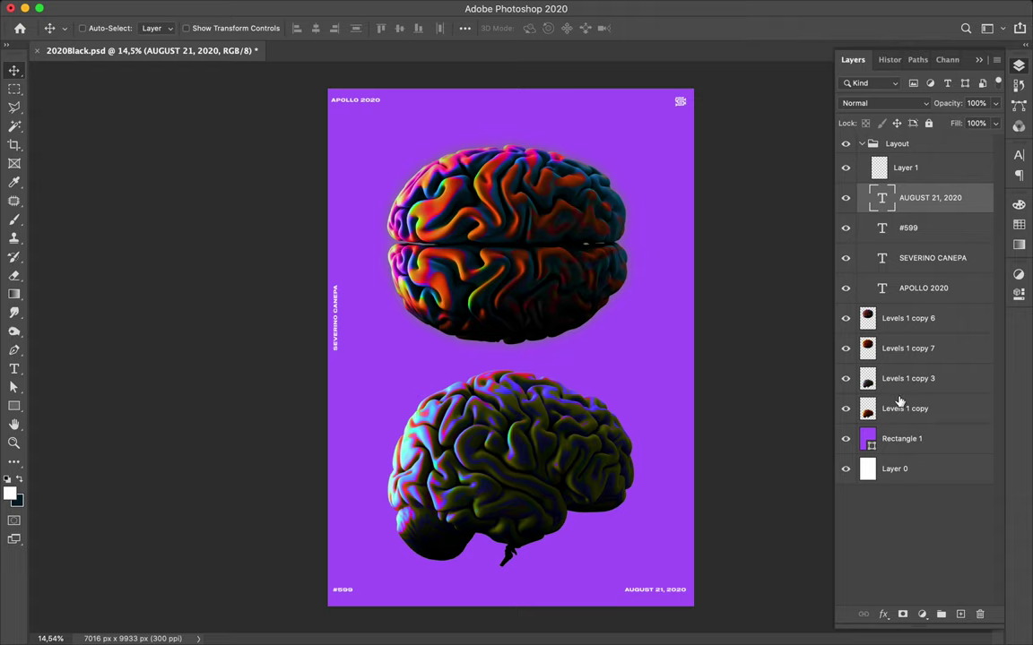
pyautogui.keyDown('ctrl'); pyautogui.click(867, 347); pyautogui.keyUp('ctrl')
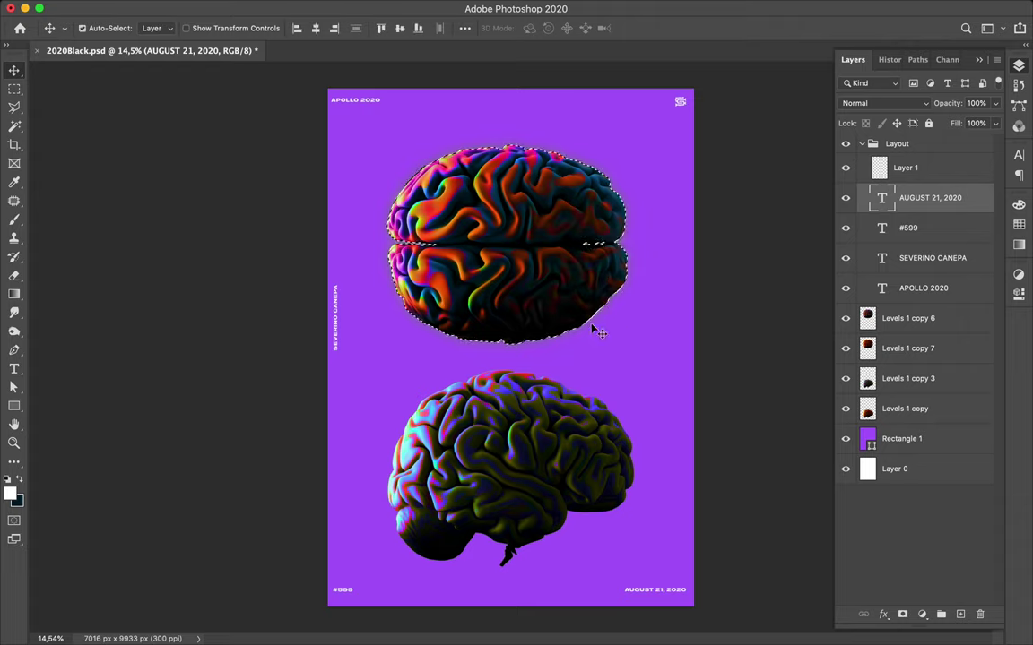
pyautogui.hotkey('ctrl', 'shift', 'i')
pyautogui.press('Delete')
pyautogui.click(634, 227)
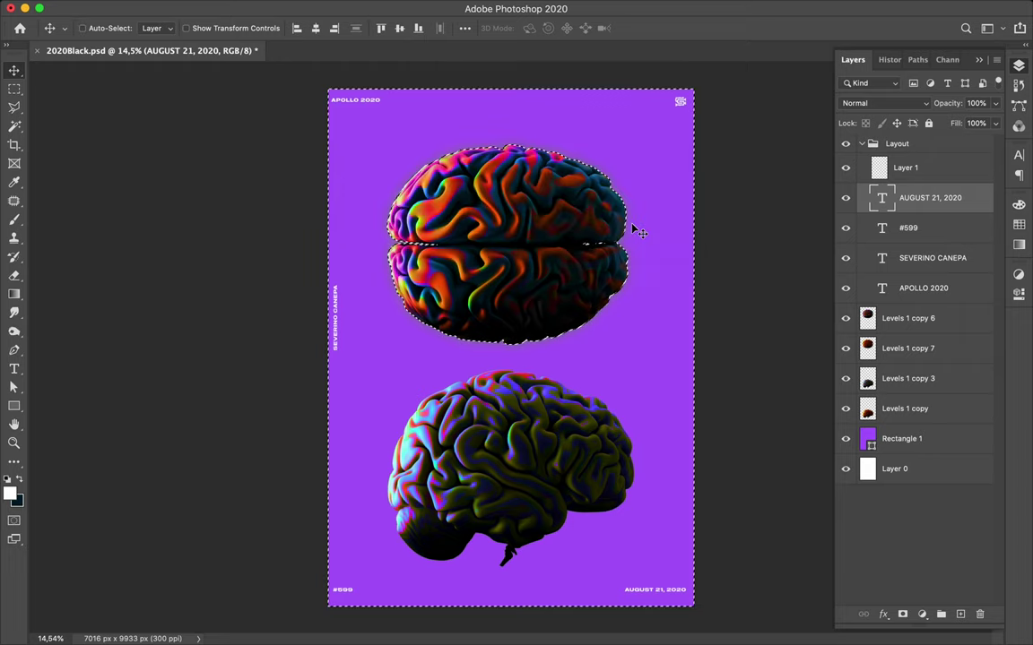
# Step: Hide the Levels 1 copy 7 brain layer and test the bottom brain's selection
pyautogui.click(957, 321)
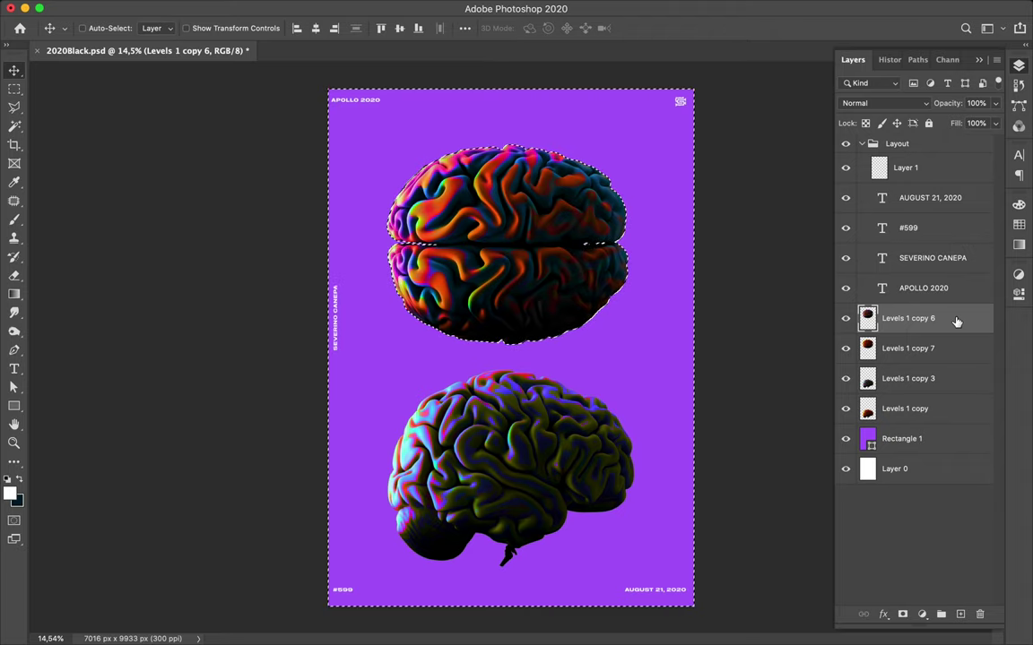
pyautogui.press('m')
pyautogui.click(629, 367)
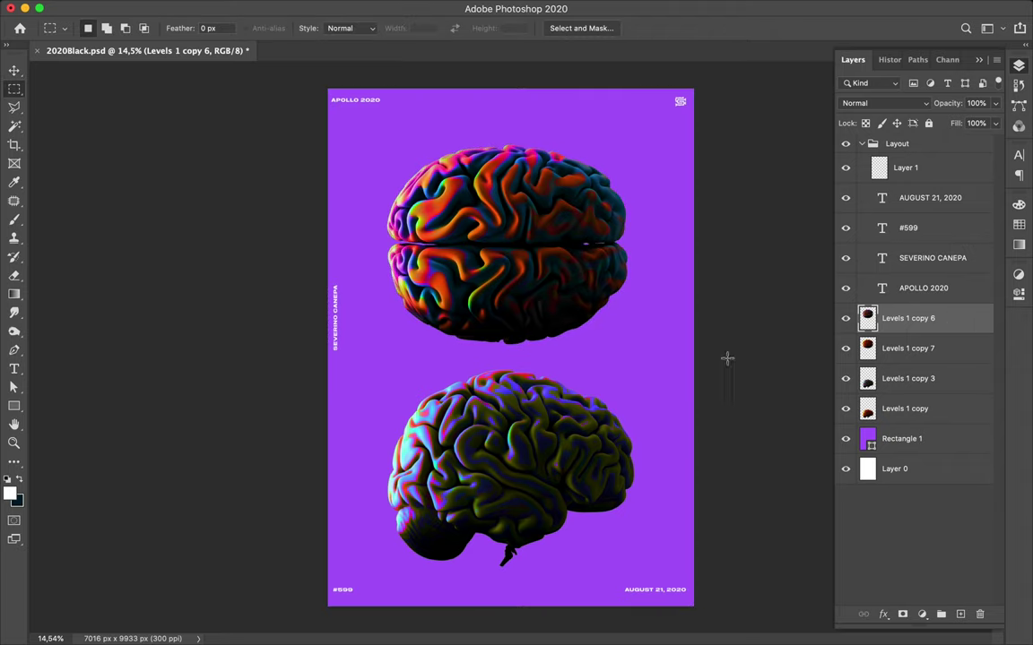
pyautogui.click(845, 348)
pyautogui.keyDown('super'); pyautogui.click(867, 411); pyautogui.keyUp('super')
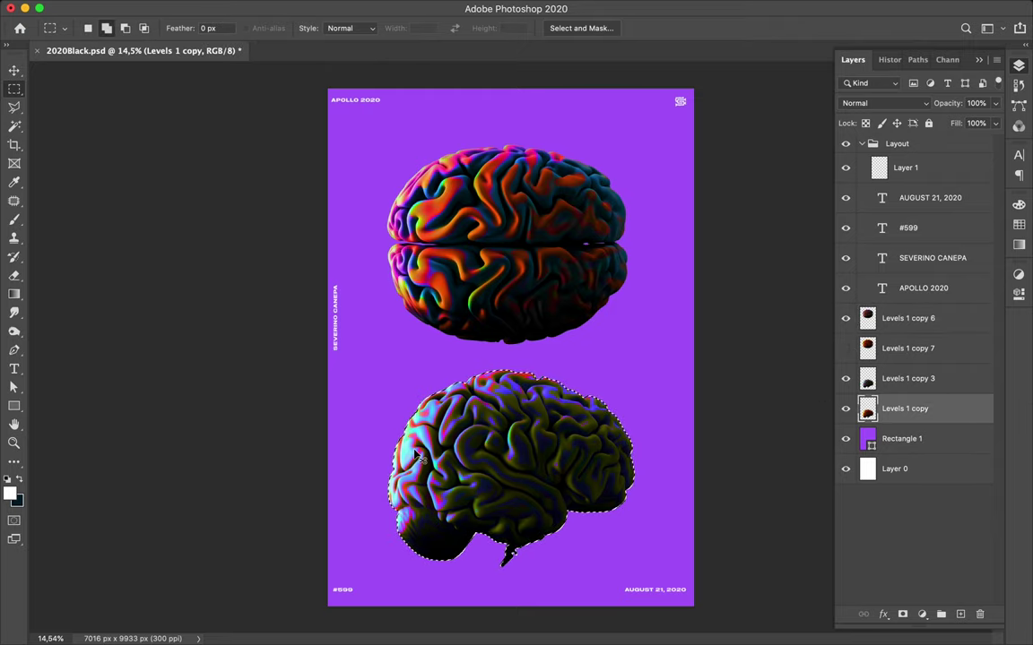
pyautogui.press('super+shift+i')
# Step: Clear the selection and select the purple background Rectangle 1 layer
pyautogui.click(905, 380)
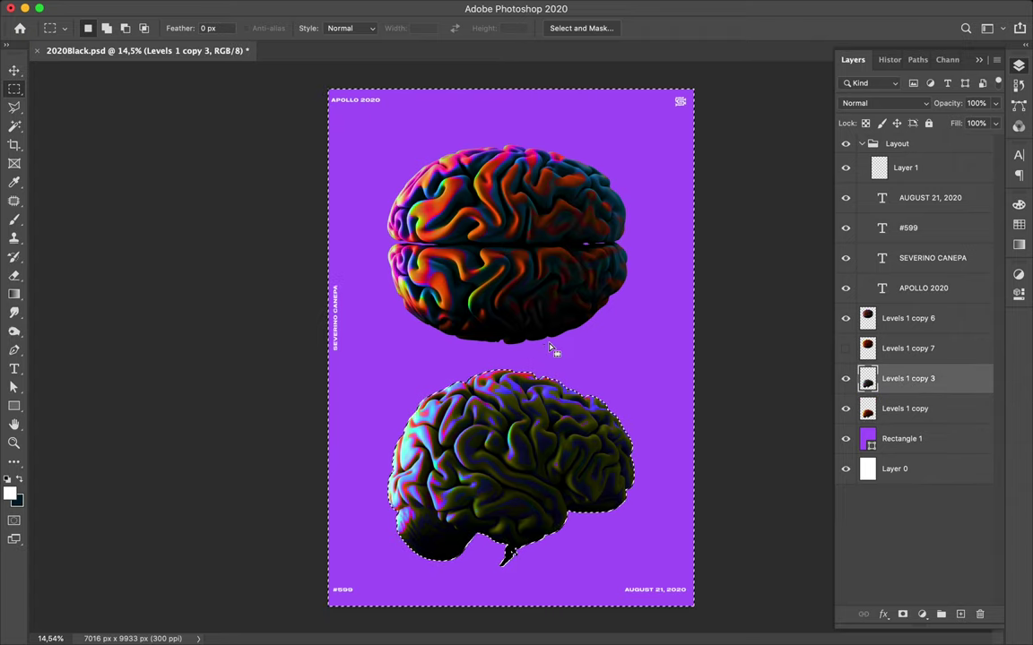
pyautogui.press('super+d')
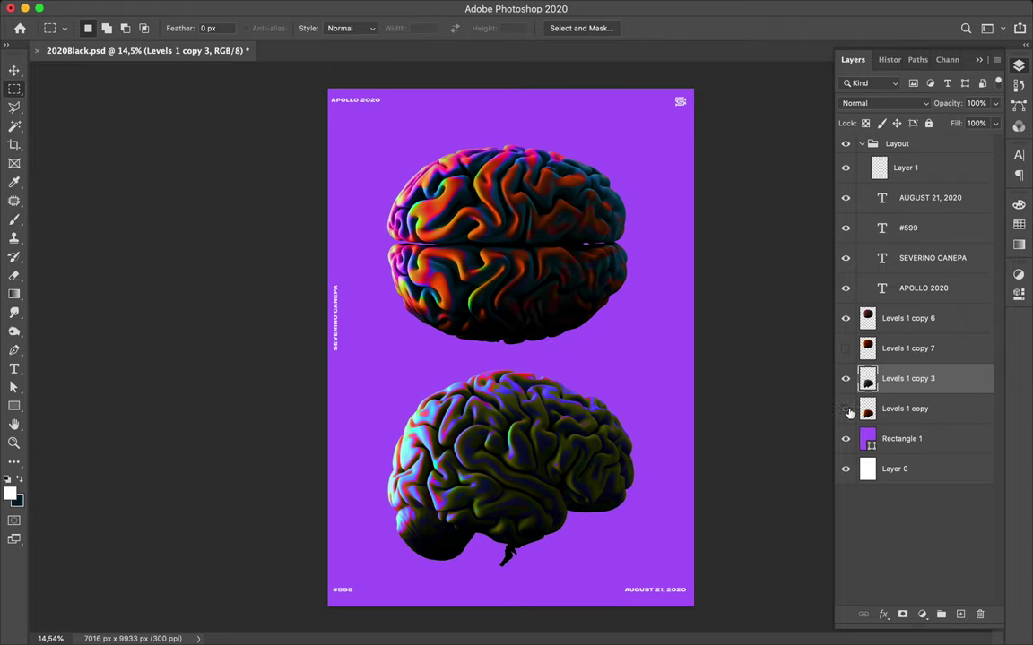
pyautogui.press('v')
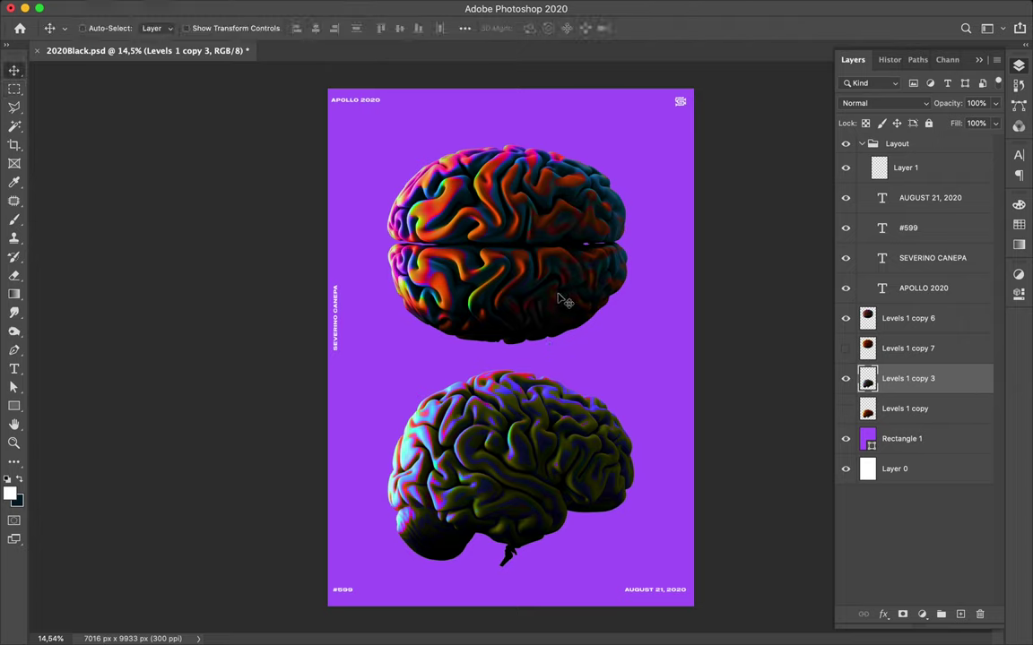
pyautogui.keyDown('super'); pyautogui.click(557, 299); pyautogui.keyUp('super')
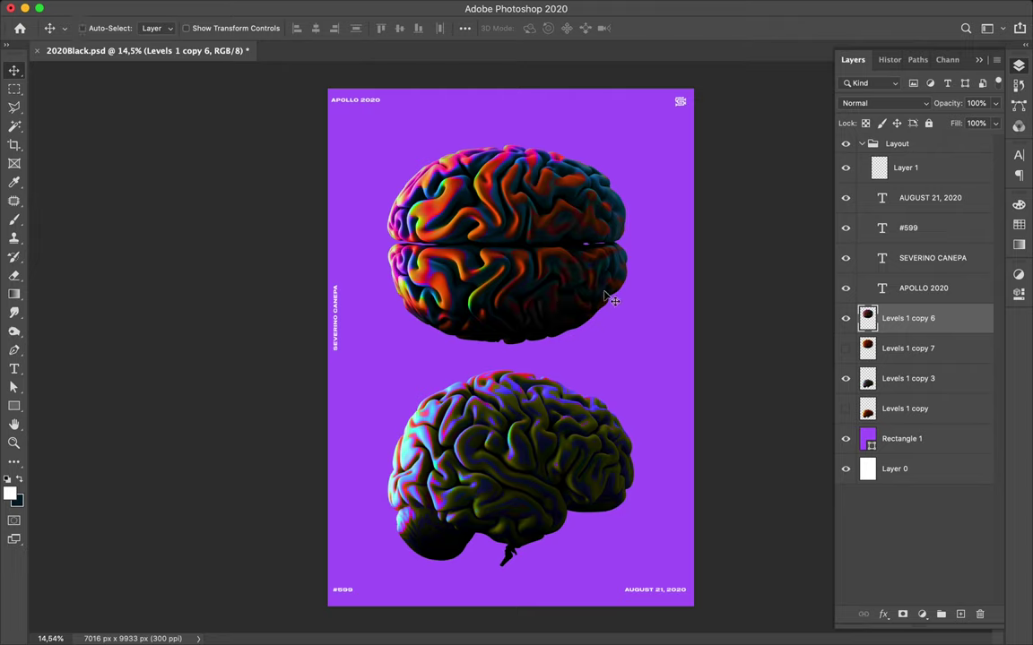
pyautogui.click(921, 437)
# Step: Draw a rectangle over the whole poster with a black gradient fill
pyautogui.press('u')
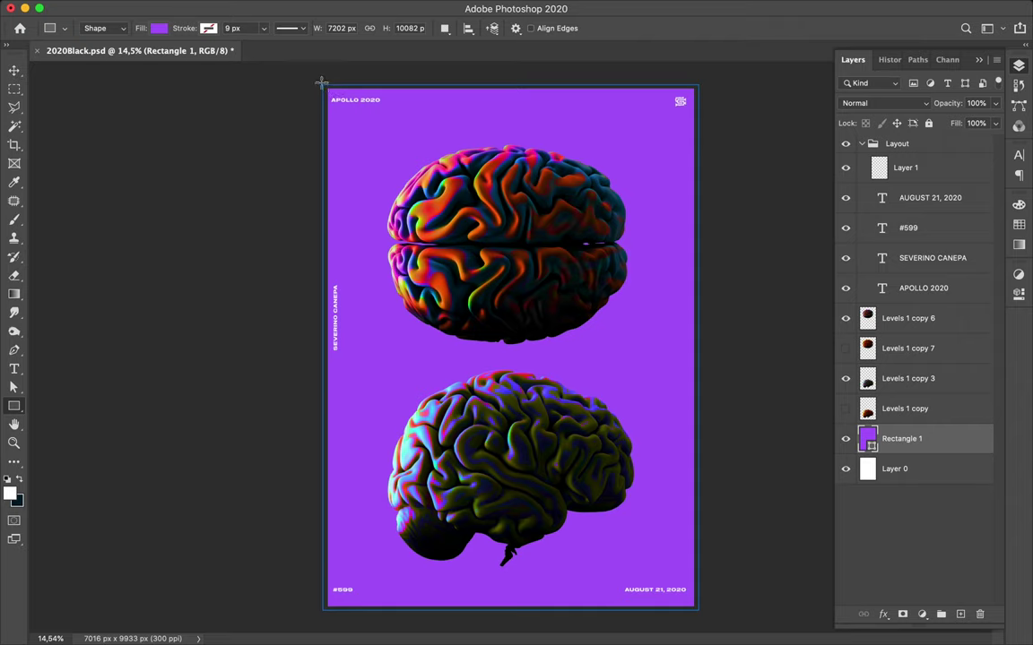
pyautogui.moveTo(321, 83); pyautogui.dragTo(679, 609)
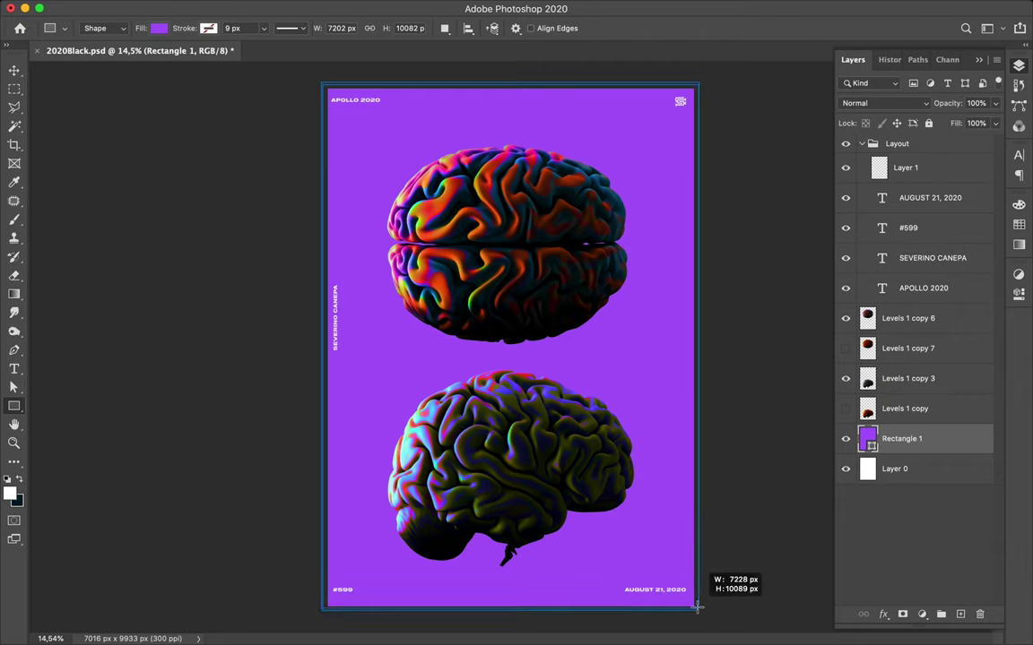
pyautogui.moveTo(680, 609); pyautogui.dragTo(698, 608)
pyautogui.click(158, 28)
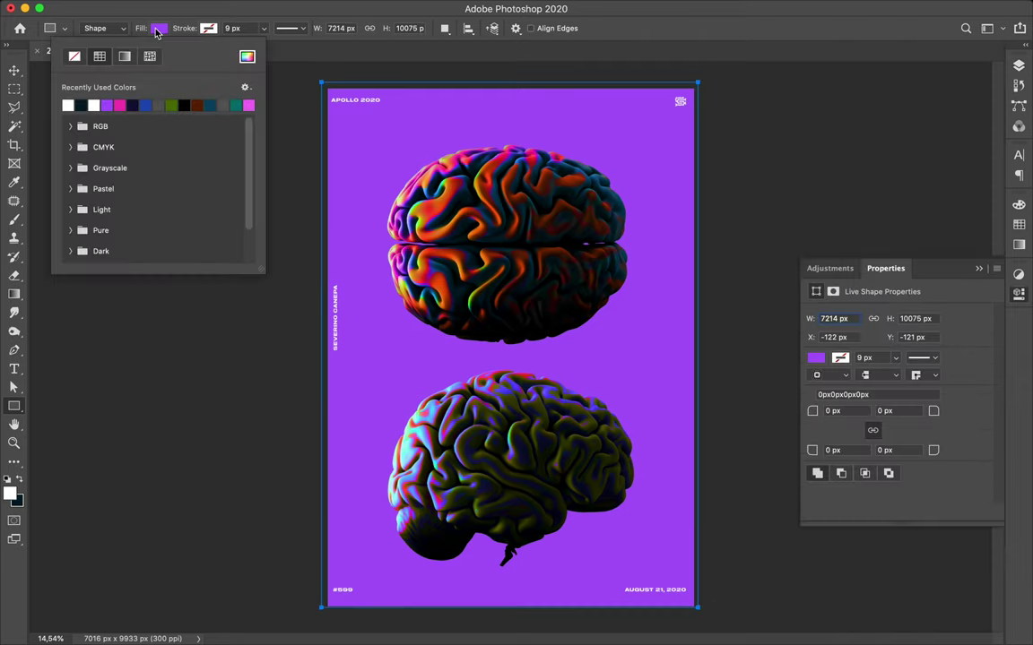
pyautogui.click(125, 56)
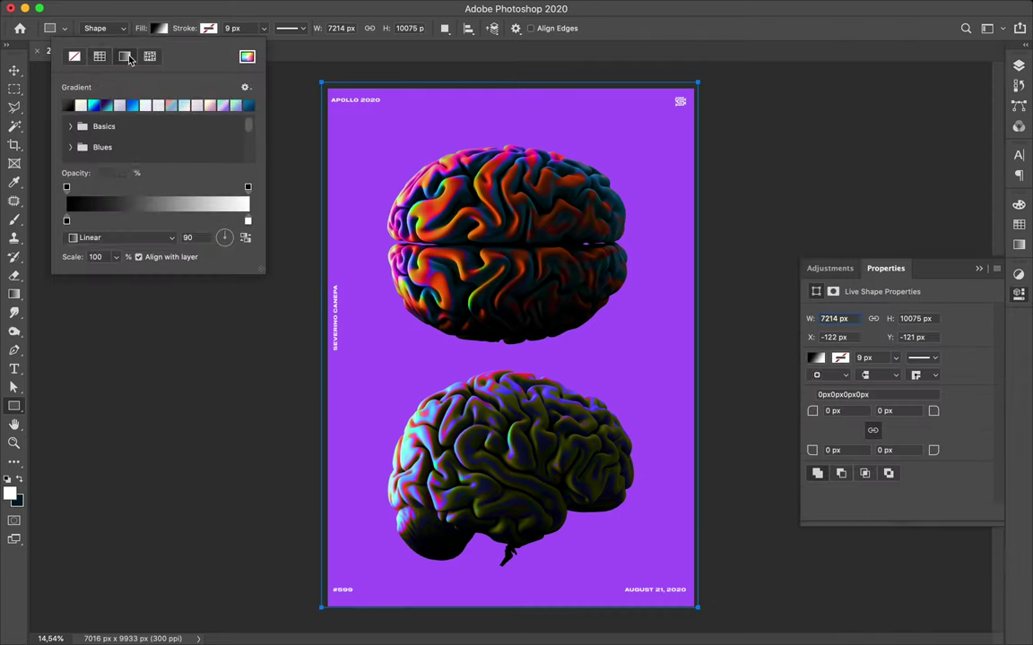
pyautogui.doubleClick(247, 221)
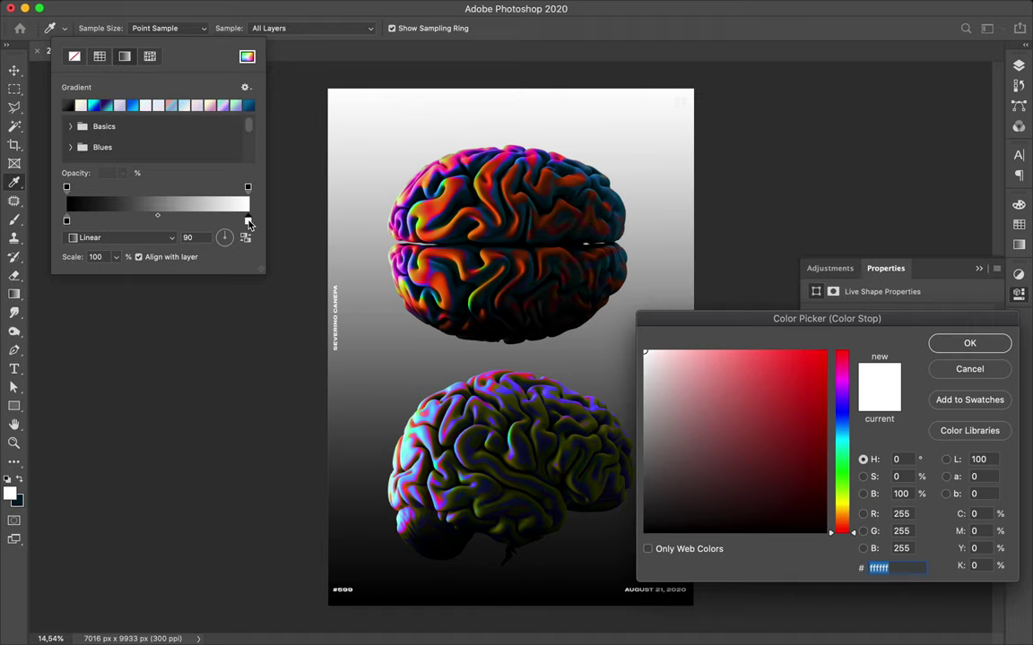
pyautogui.moveTo(754, 458); pyautogui.dragTo(578, 482)
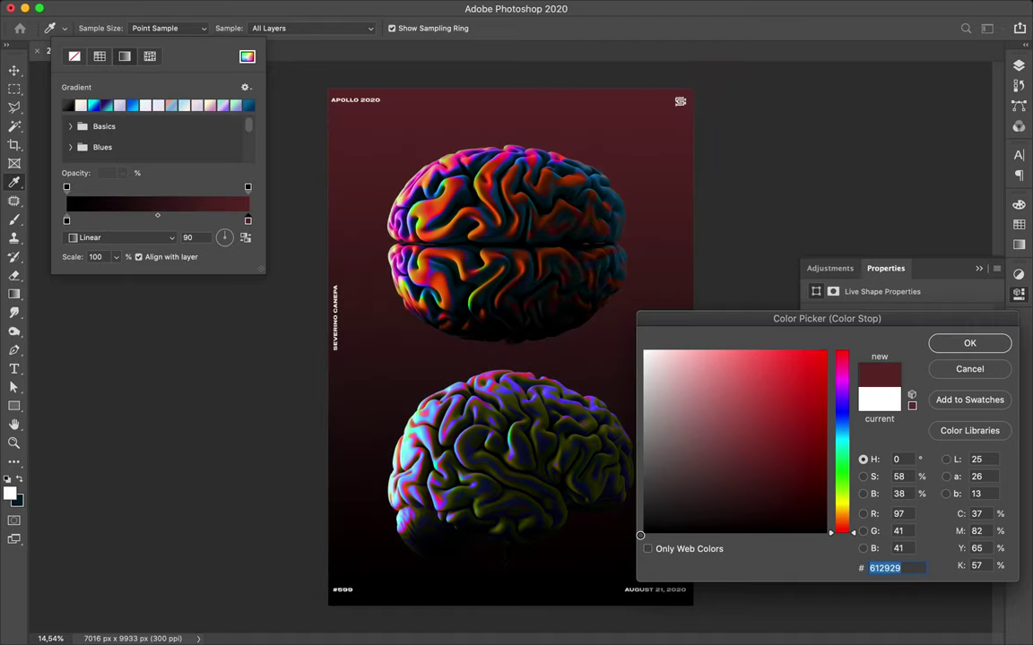
pyautogui.click(970, 344)
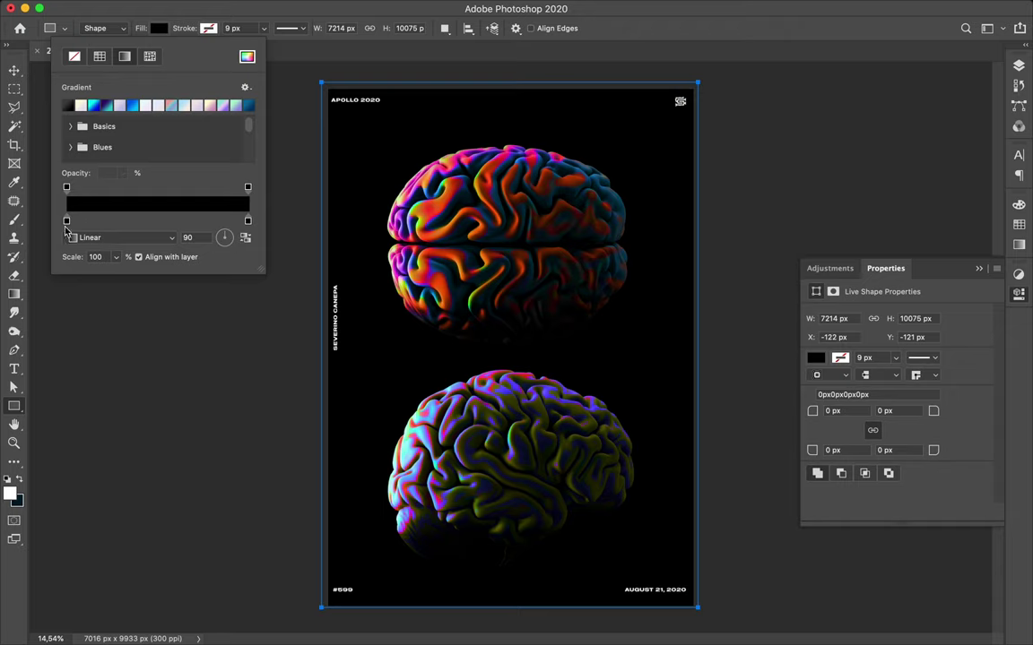
# Step: Set the gradient's left stop to 58% opacity and its angle to 4°
pyautogui.click(66, 189)
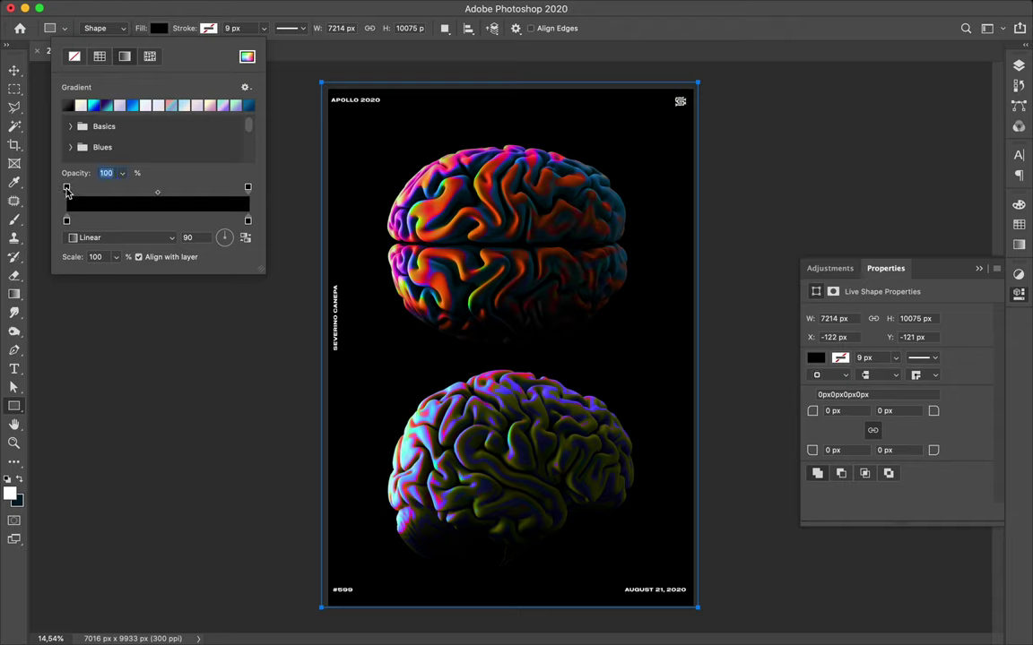
pyautogui.click(121, 176)
pyautogui.moveTo(121, 193); pyautogui.dragTo(90, 193)
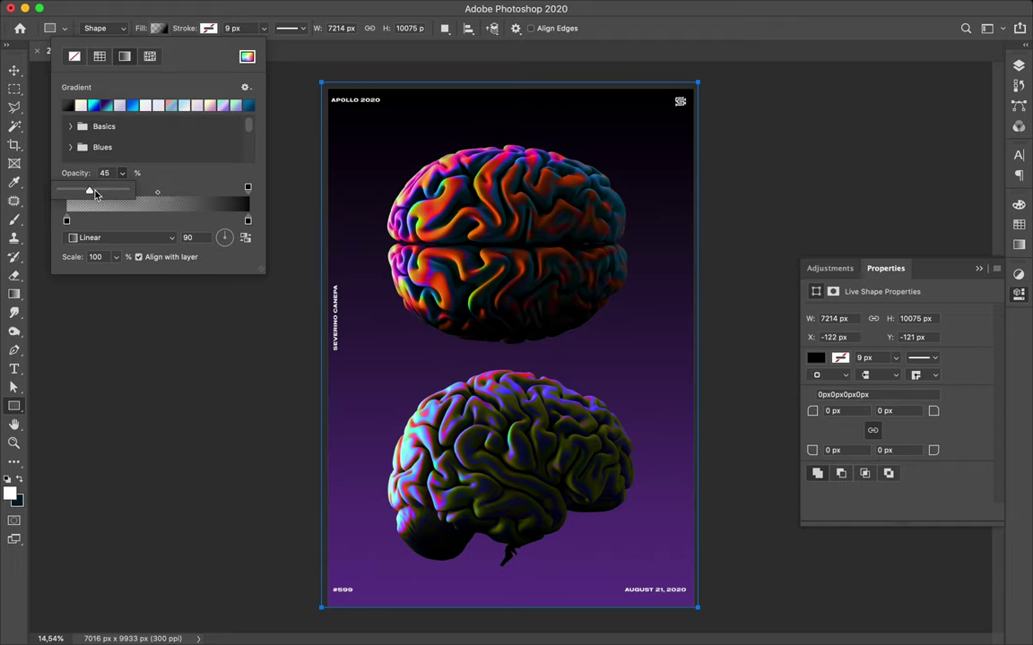
pyautogui.moveTo(96, 194); pyautogui.dragTo(106, 195)
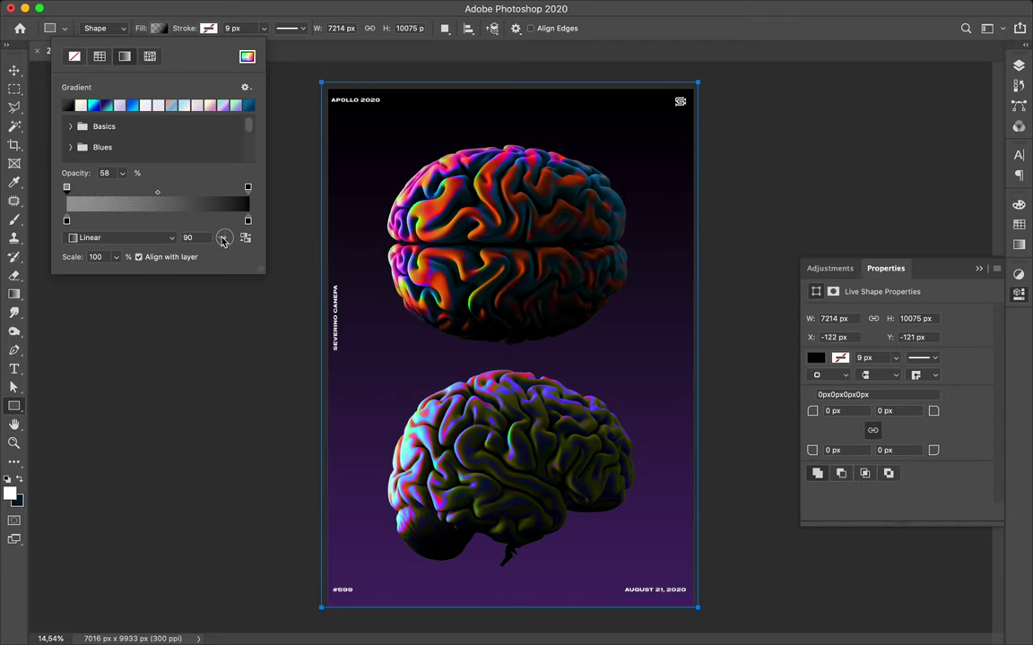
pyautogui.moveTo(223, 240); pyautogui.dragTo(231, 243)
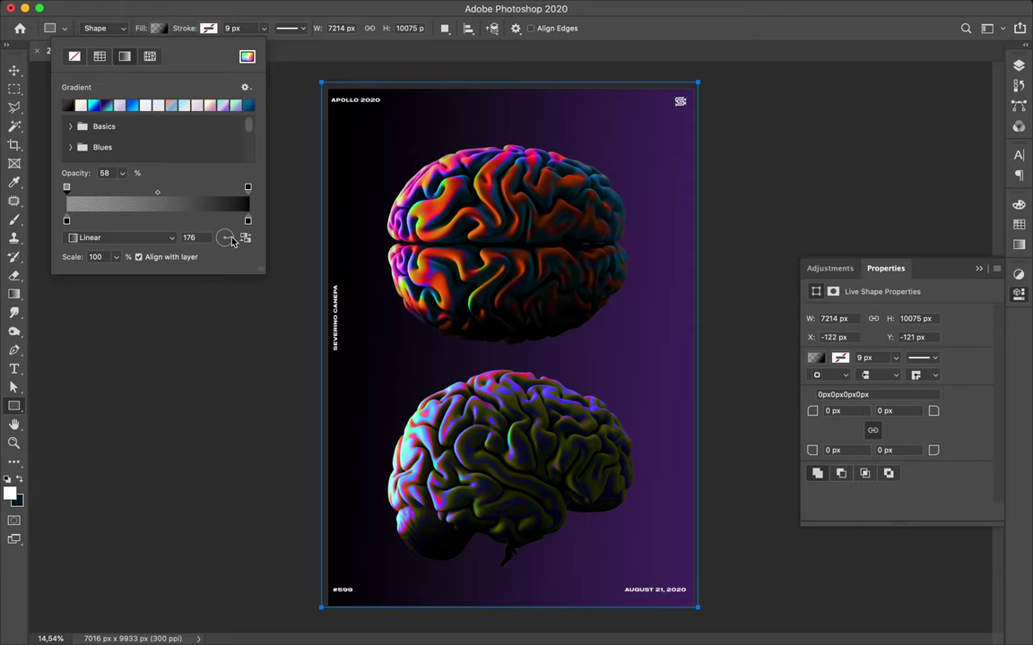
pyautogui.click(231, 243)
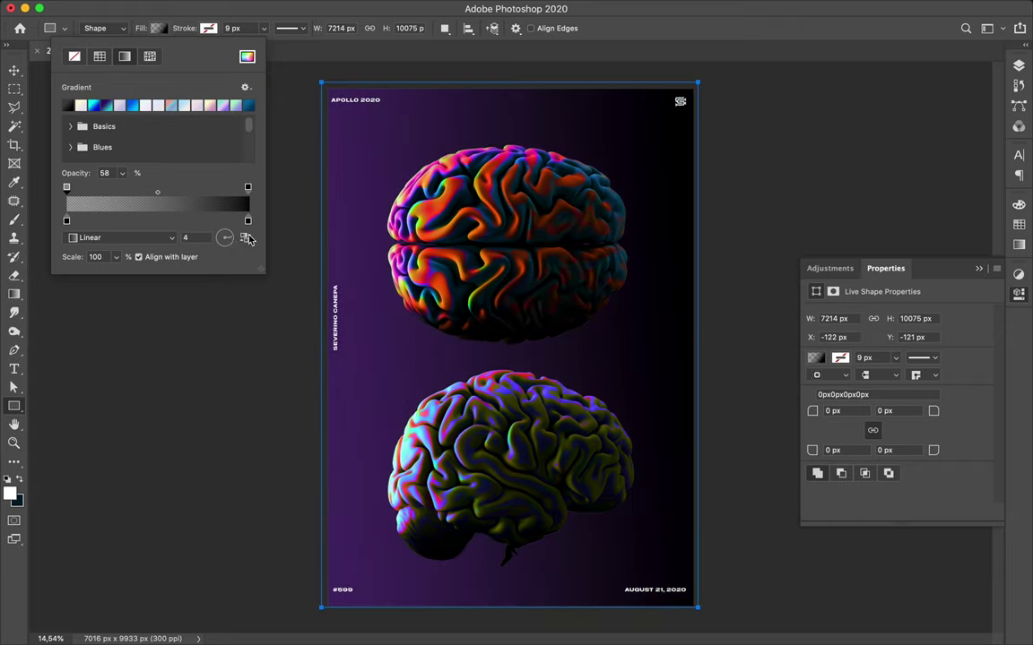
pyautogui.click(354, 220)
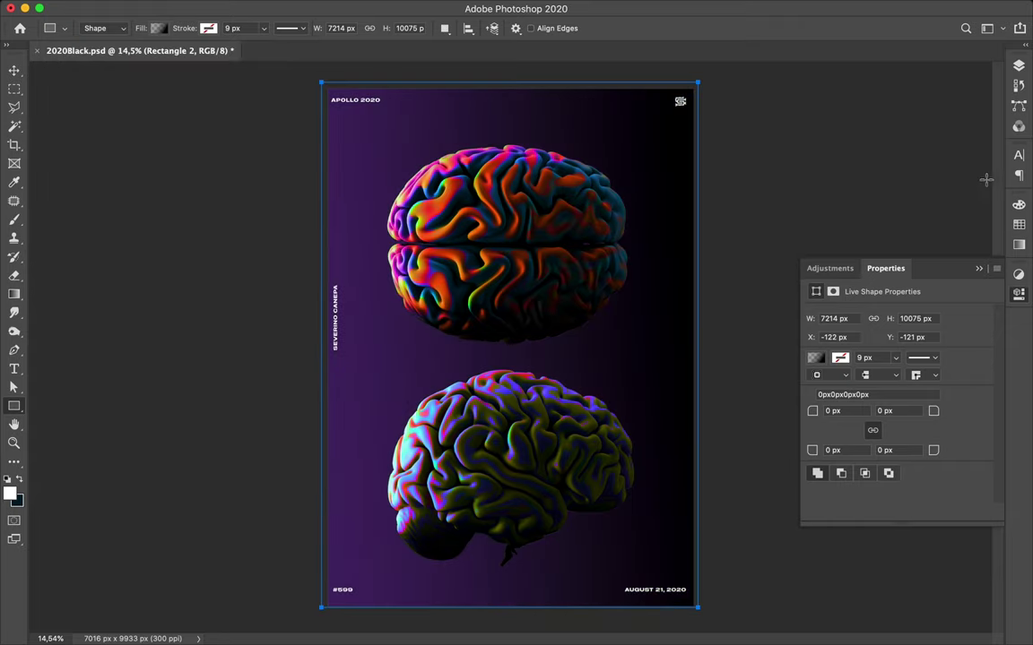
# Step: Change Rectangle 2's blend mode to Linear Light in the Layers panel
pyautogui.click(1019, 68)
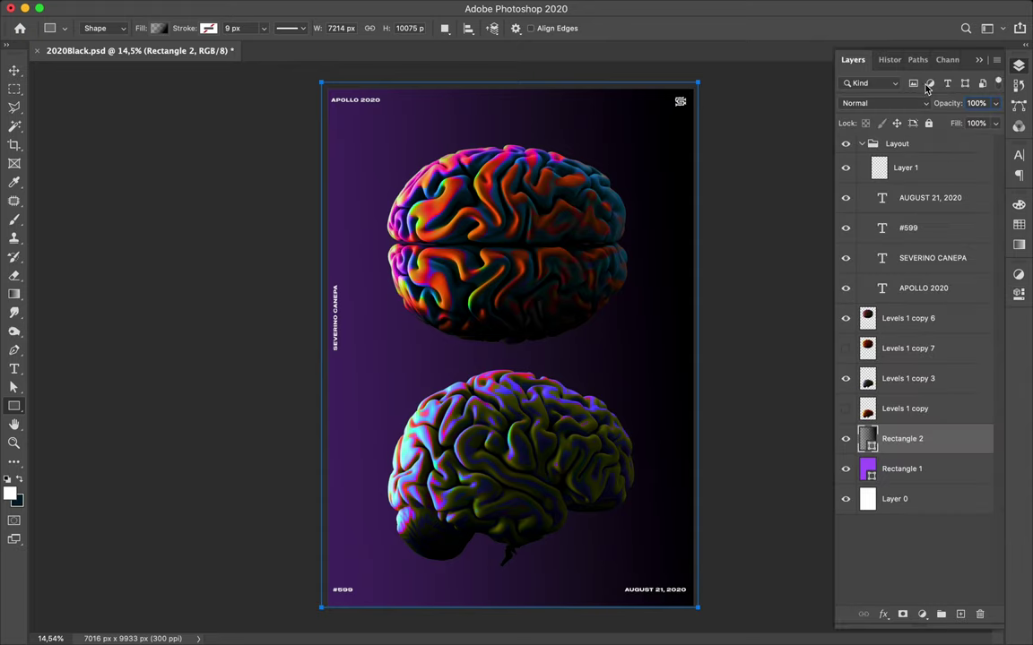
pyautogui.click(865, 103)
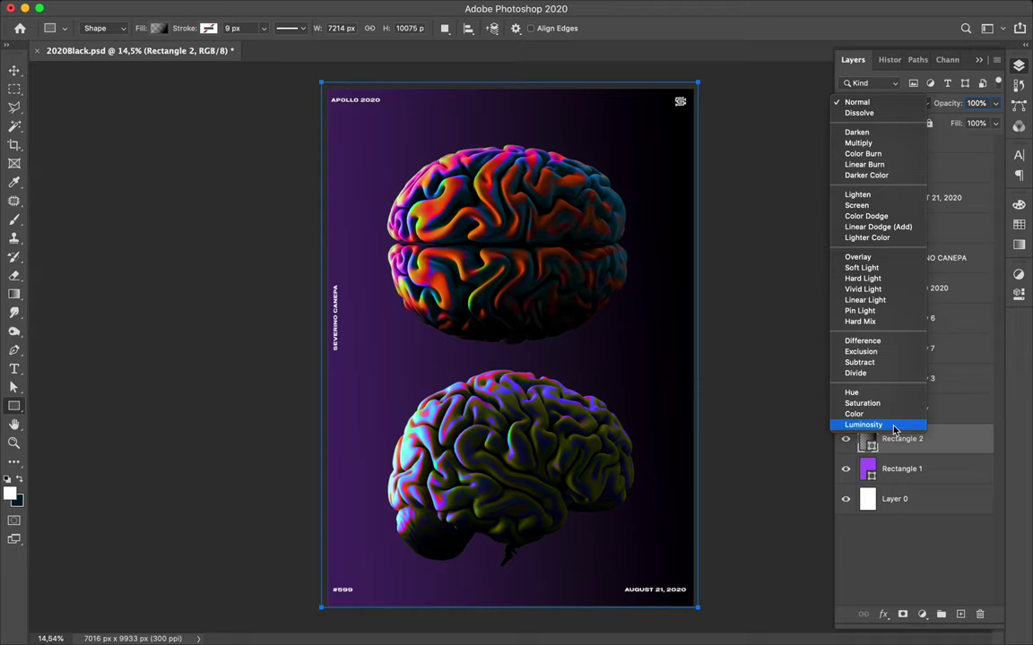
pyautogui.click(889, 302)
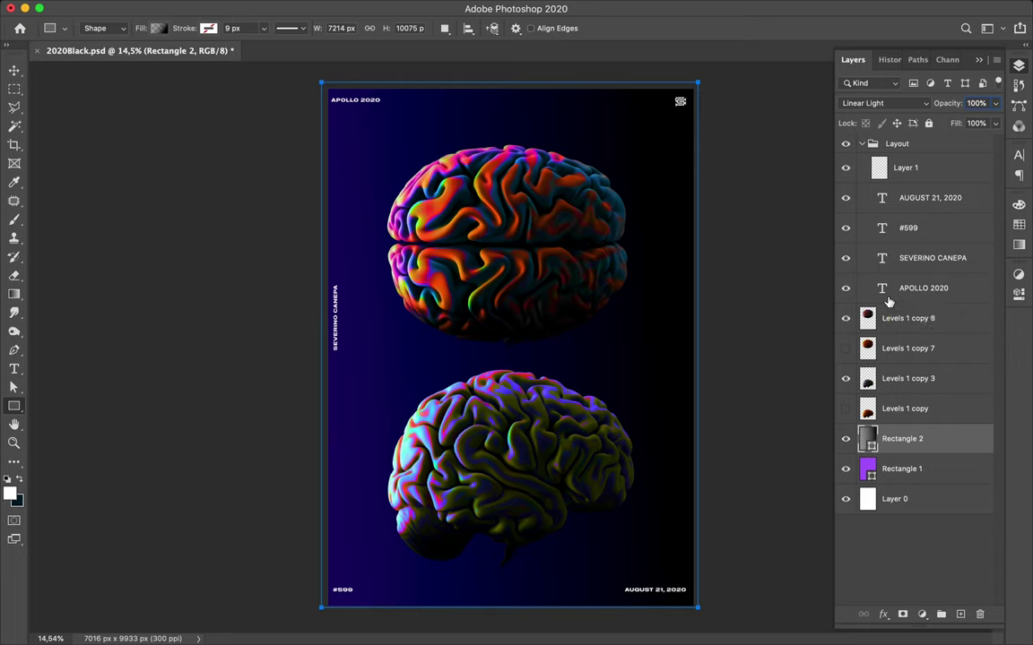
# Step: Raise the gradient's left opacity stop to 82%
pyautogui.press('a')
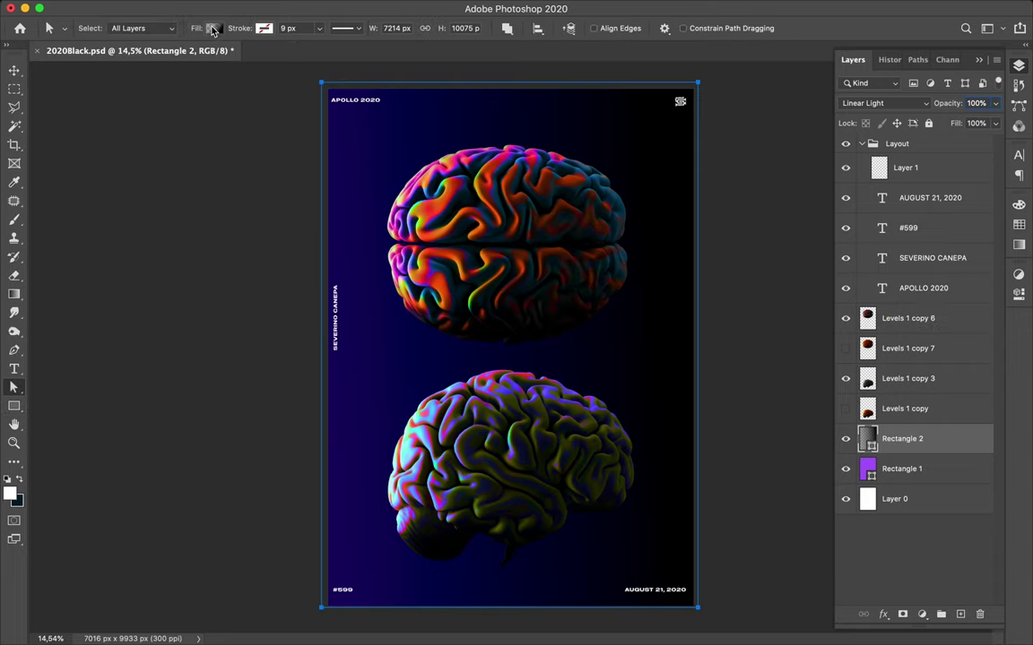
pyautogui.click(213, 28)
pyautogui.click(123, 187)
pyautogui.click(177, 173)
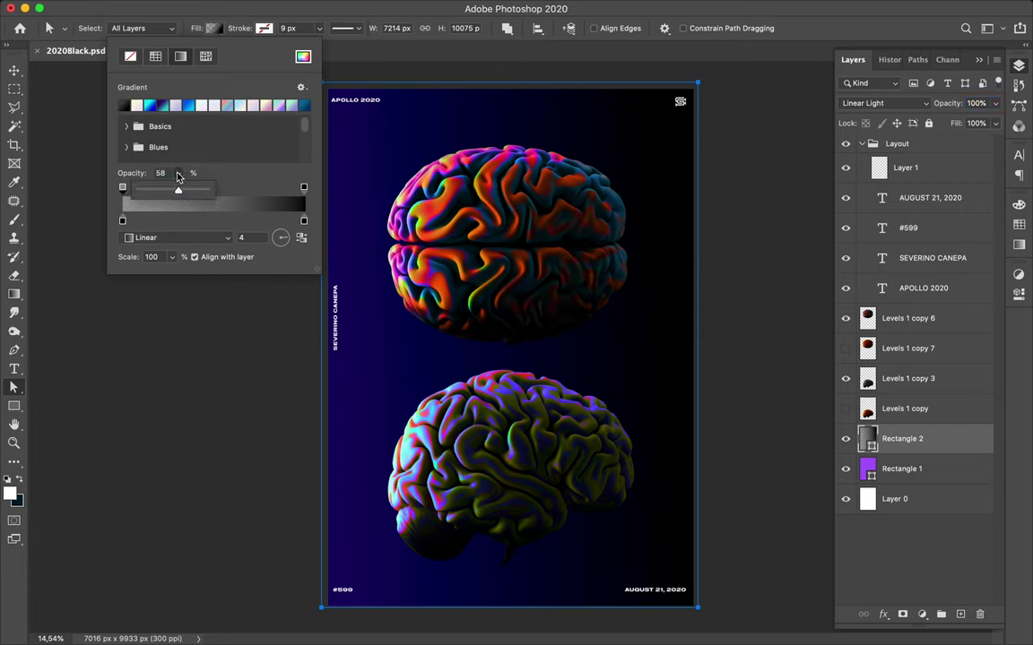
pyautogui.moveTo(178, 196); pyautogui.dragTo(191, 196)
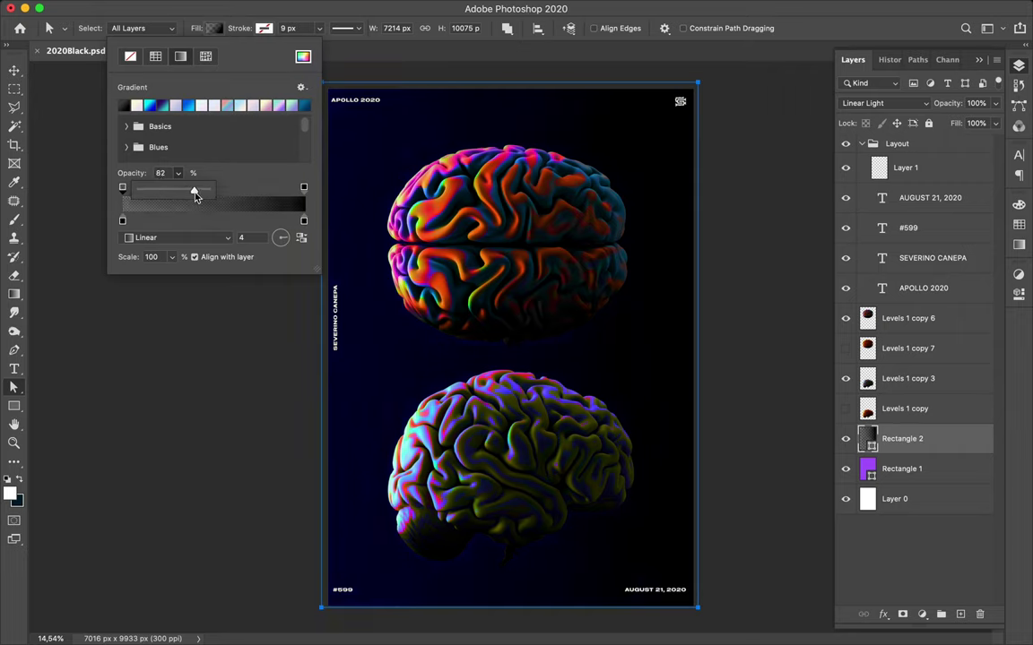
pyautogui.click(67, 331)
pyautogui.click(139, 349)
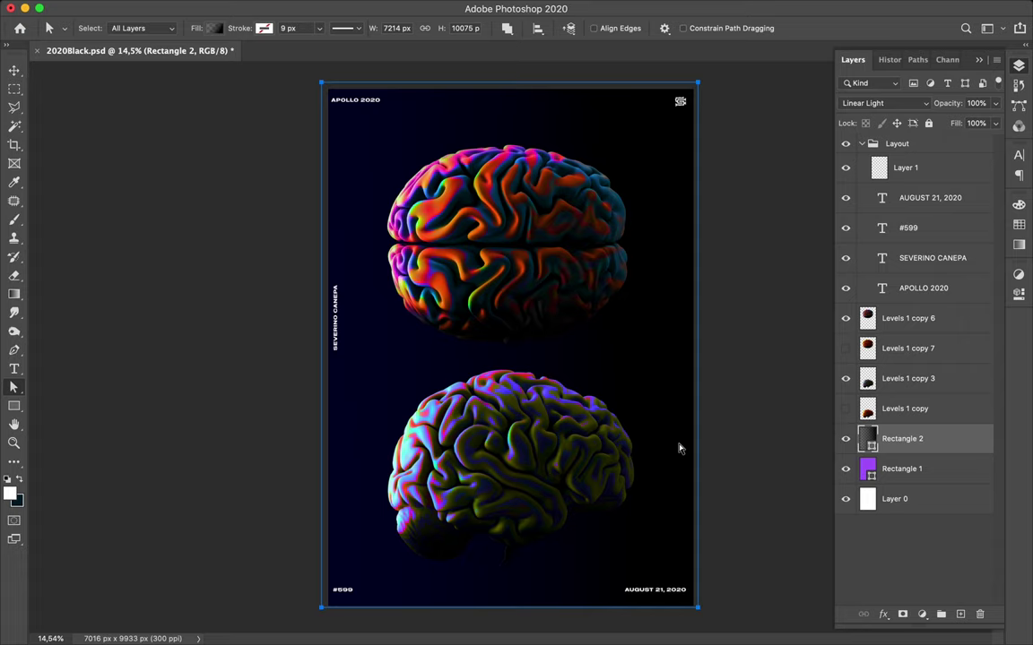
# Step: Bring the Layers panel back into view with the Move tool active
pyautogui.click(744, 8)
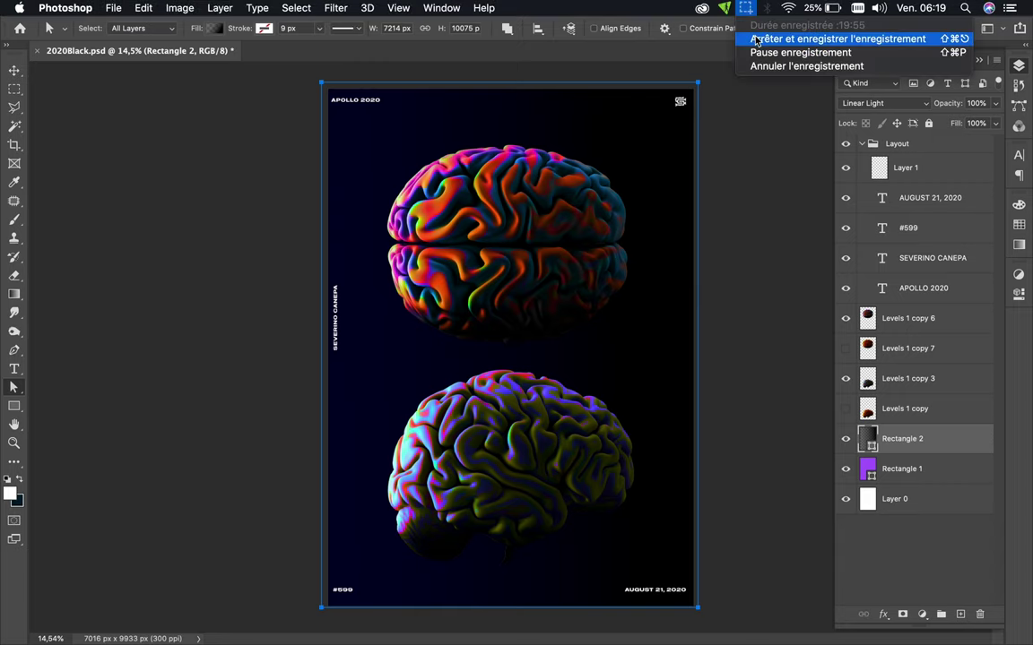
pyautogui.click(756, 39)
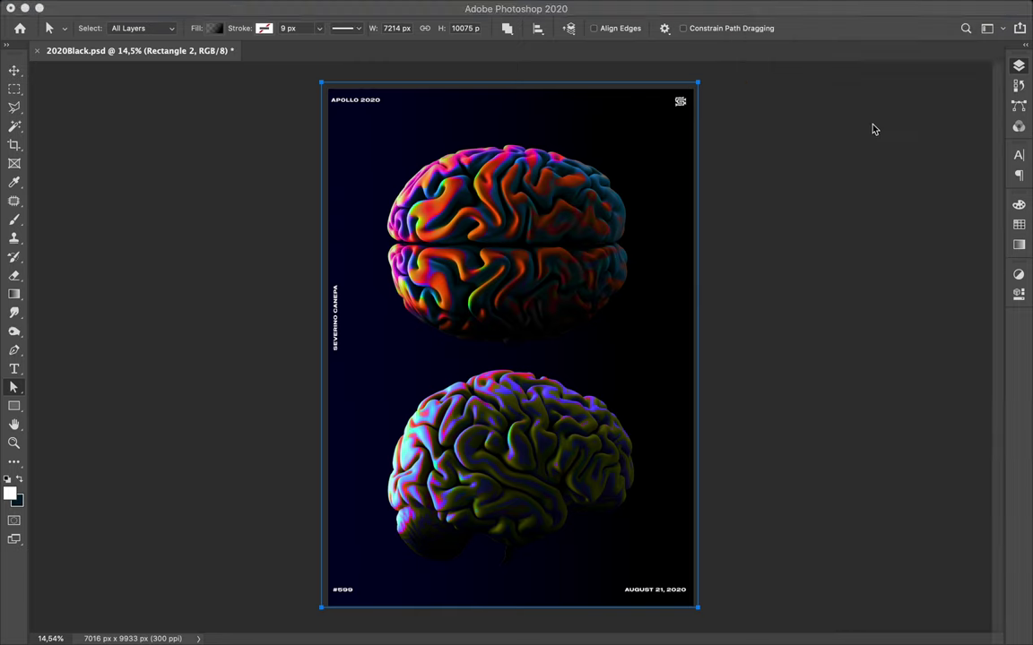
pyautogui.click(1018, 66)
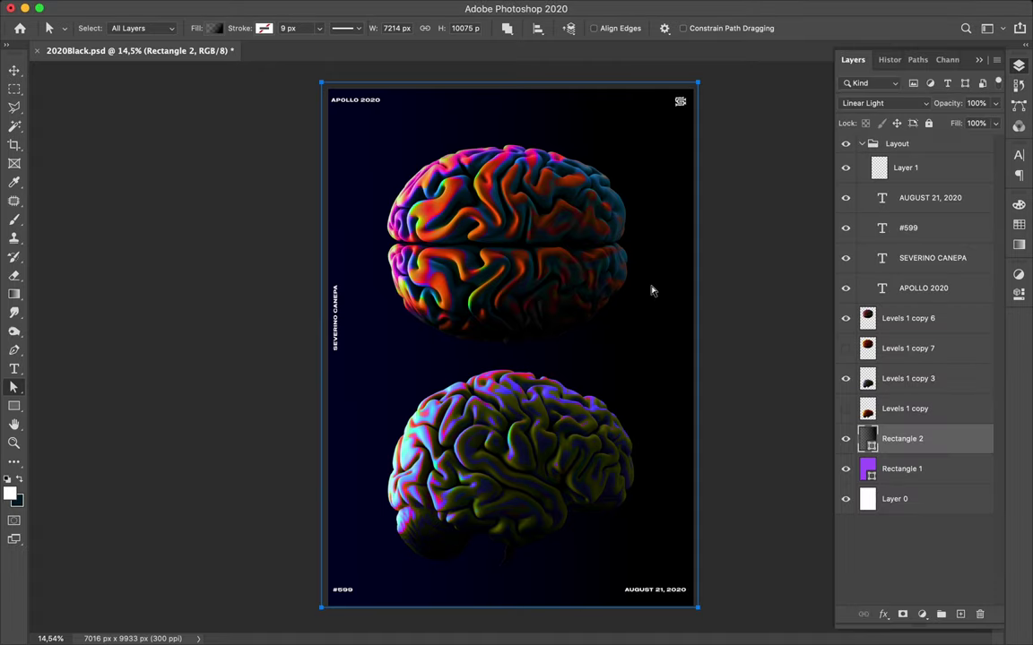
pyautogui.press('v')
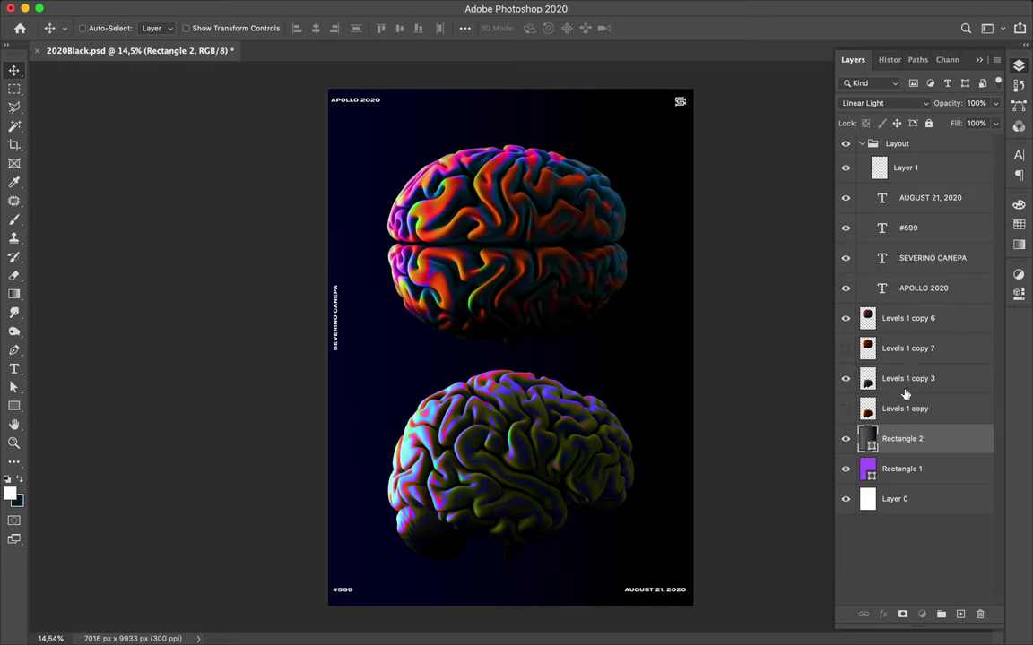
# Step: Select both Levels 1 copy 7 and Levels 1 copy and delete them
pyautogui.click(910, 350)
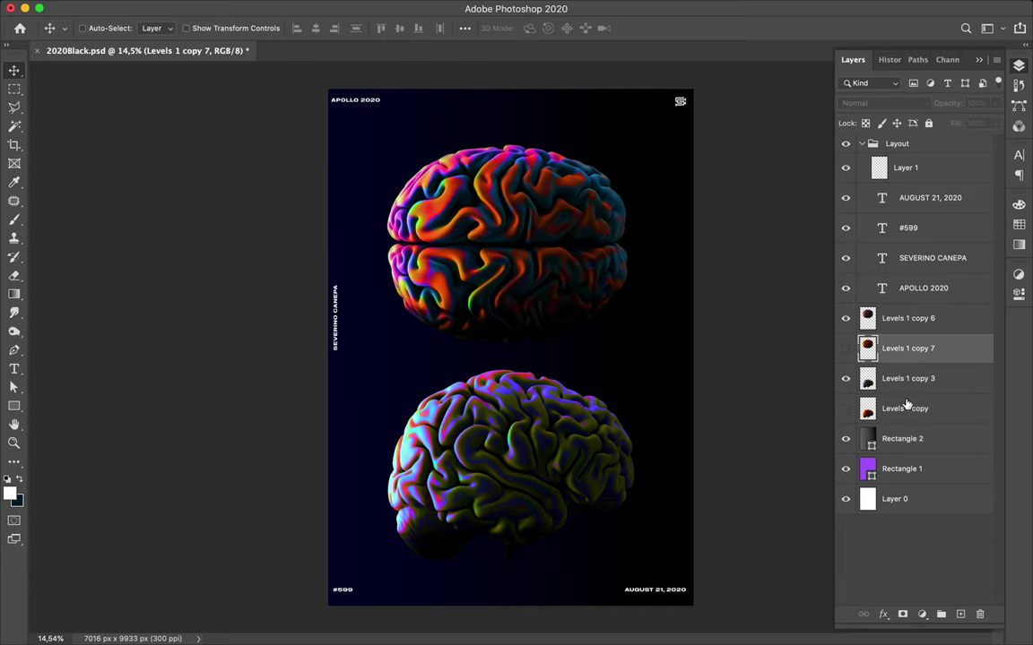
pyautogui.keyDown('super'); pyautogui.click(905, 408); pyautogui.keyUp('super')
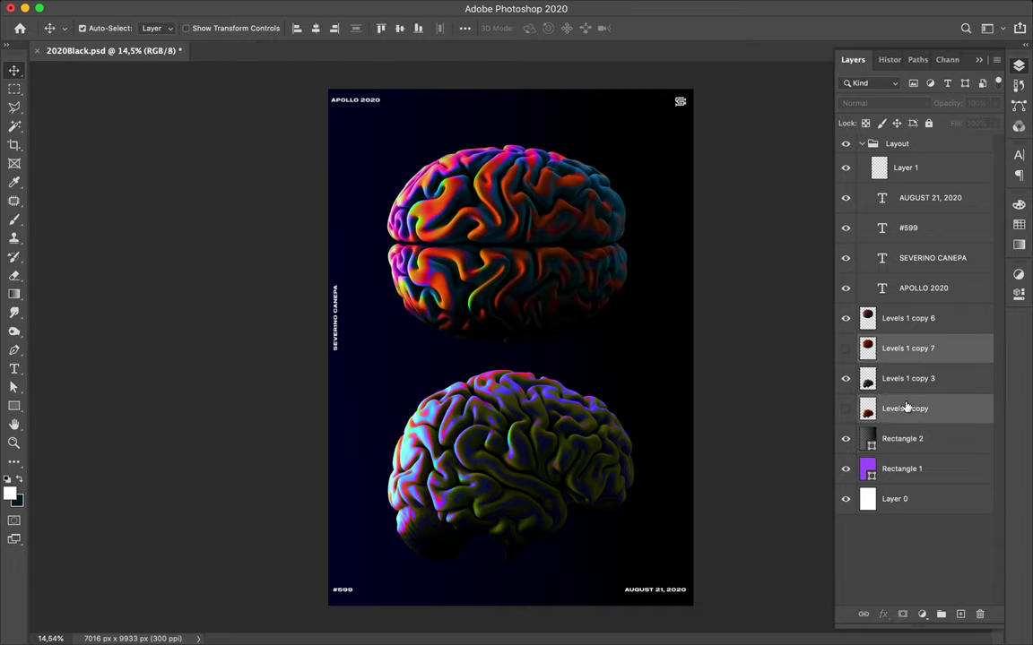
pyautogui.press('Delete')
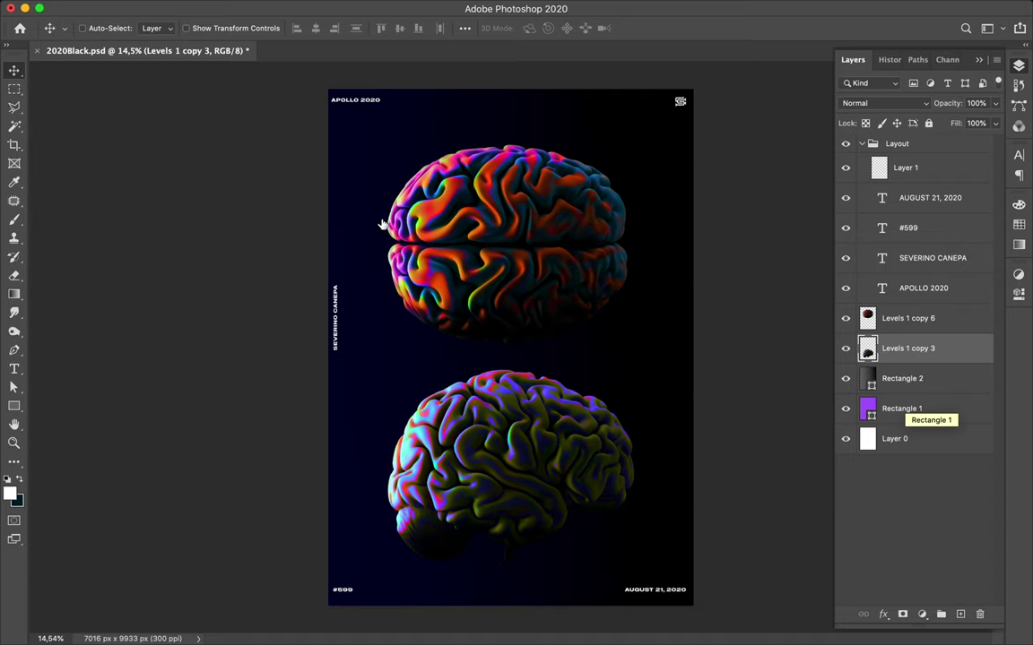
# Step: Type WORKING as a new text layer, move it up, and scale it about 790%
pyautogui.press('t')
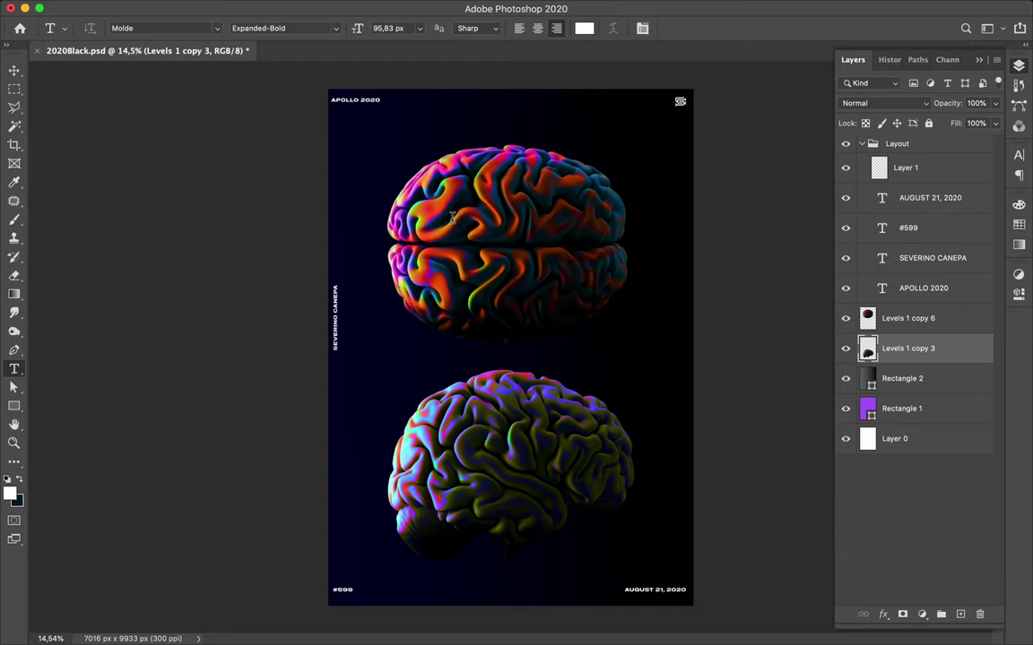
pyautogui.click(454, 219)
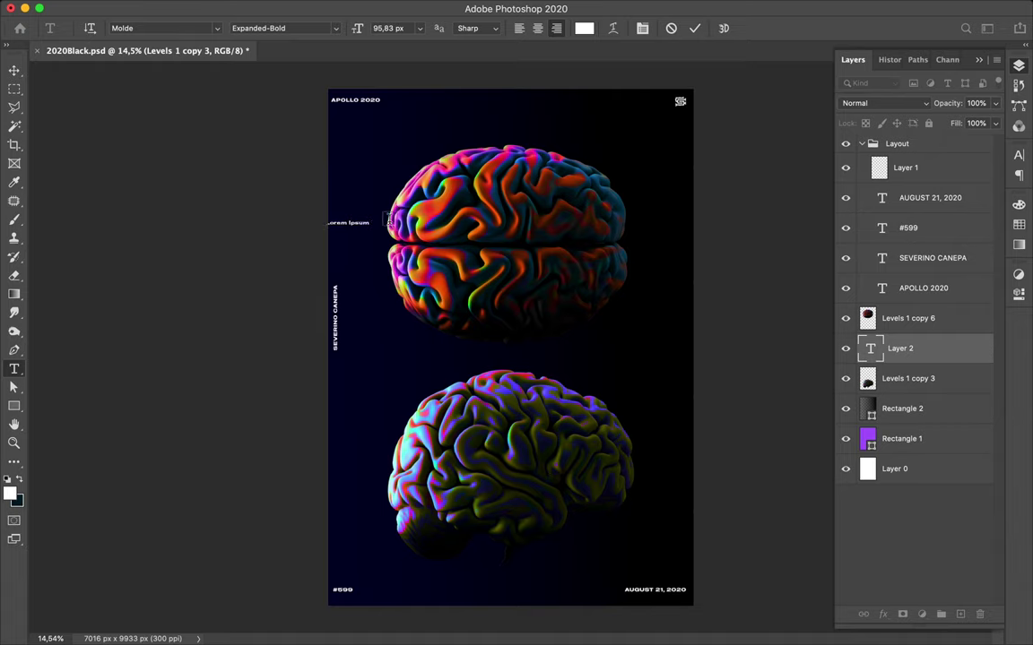
pyautogui.write('WORKING')
pyautogui.hotkey('ctrl', 'Return')
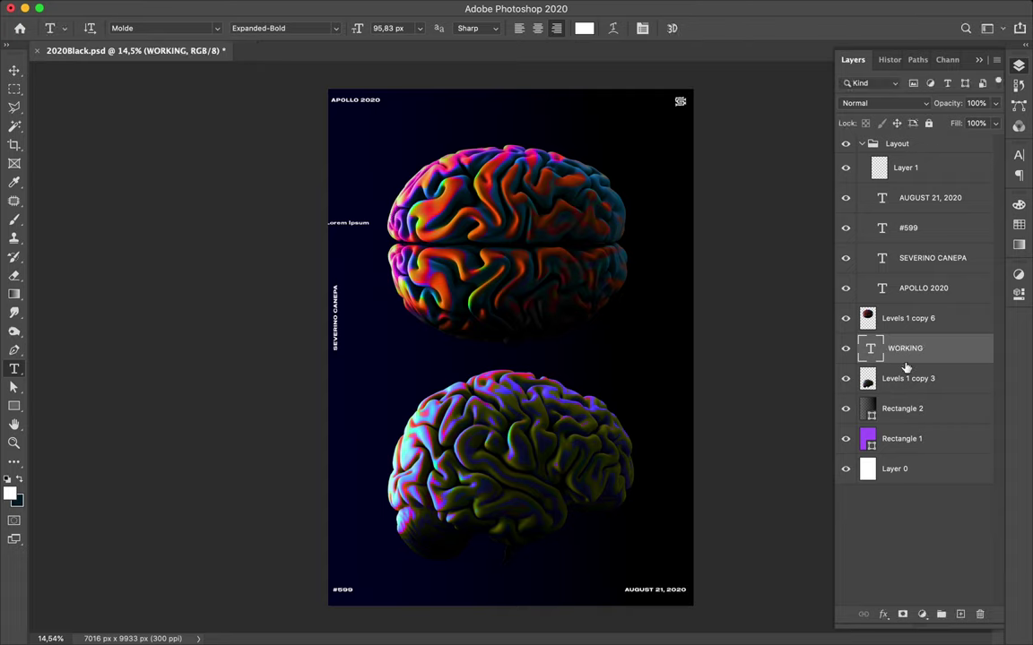
pyautogui.moveTo(929, 340); pyautogui.dragTo(924, 302)
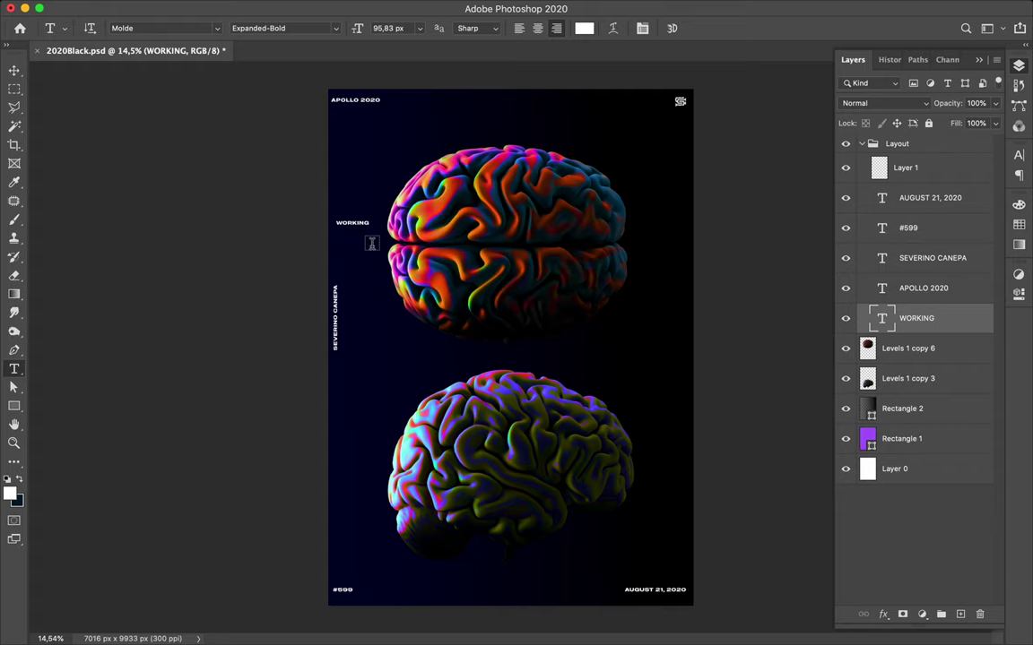
pyautogui.hotkey('ctrl', 't')
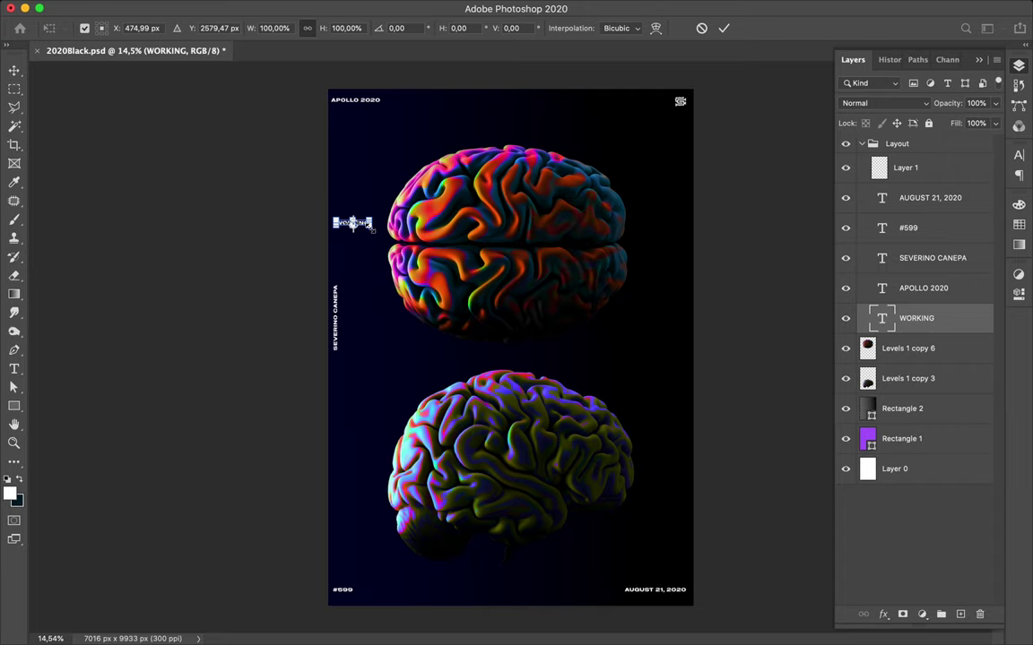
pyautogui.moveTo(370, 228)
pyautogui.mouseDown()
pyautogui.moveTo(572, 296)
pyautogui.moveTo(484, 230)
pyautogui.mouseUp()
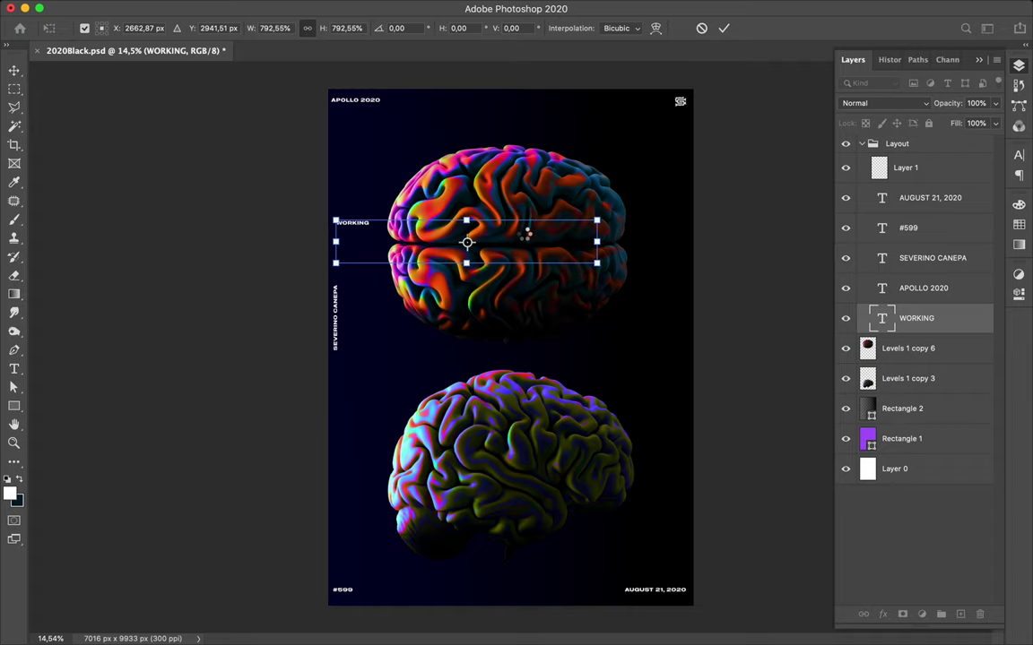
pyautogui.press('Return')
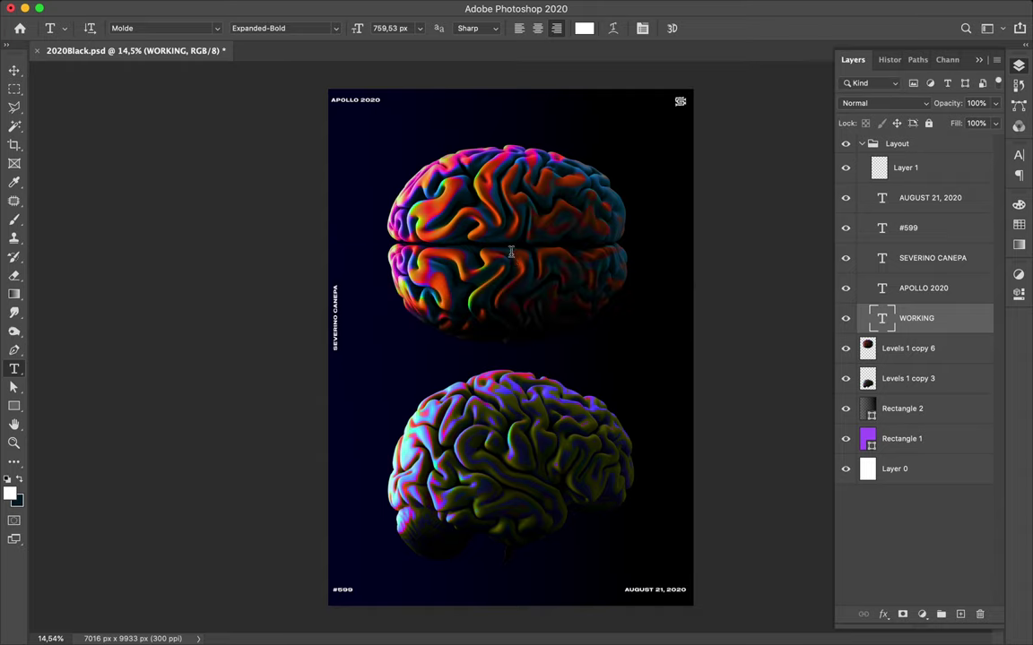
# Step: Move WORKING out of the Layout group above Levels 1 copy 6, then centre it
pyautogui.click(14, 71)
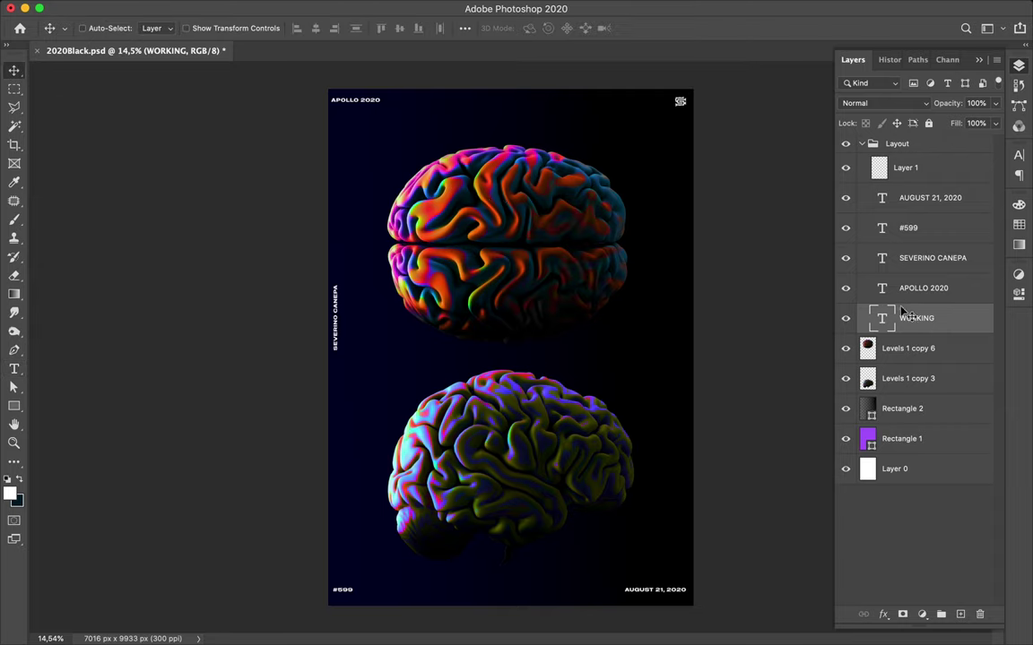
pyautogui.moveTo(868, 318); pyautogui.dragTo(903, 346)
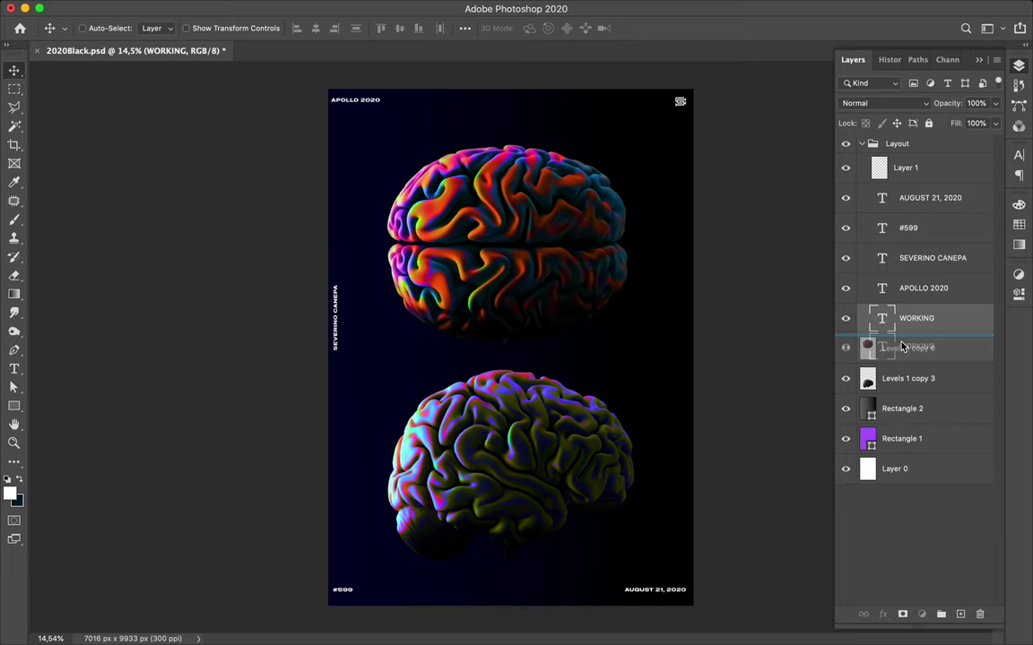
pyautogui.moveTo(903, 346); pyautogui.dragTo(902, 347)
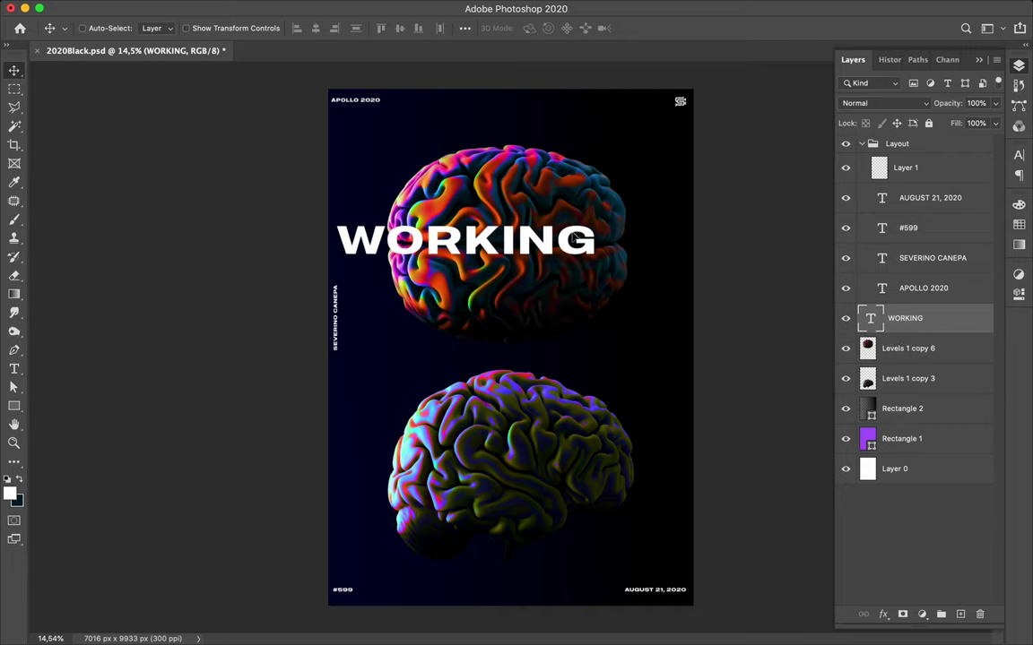
pyautogui.moveTo(574, 237); pyautogui.dragTo(587, 240)
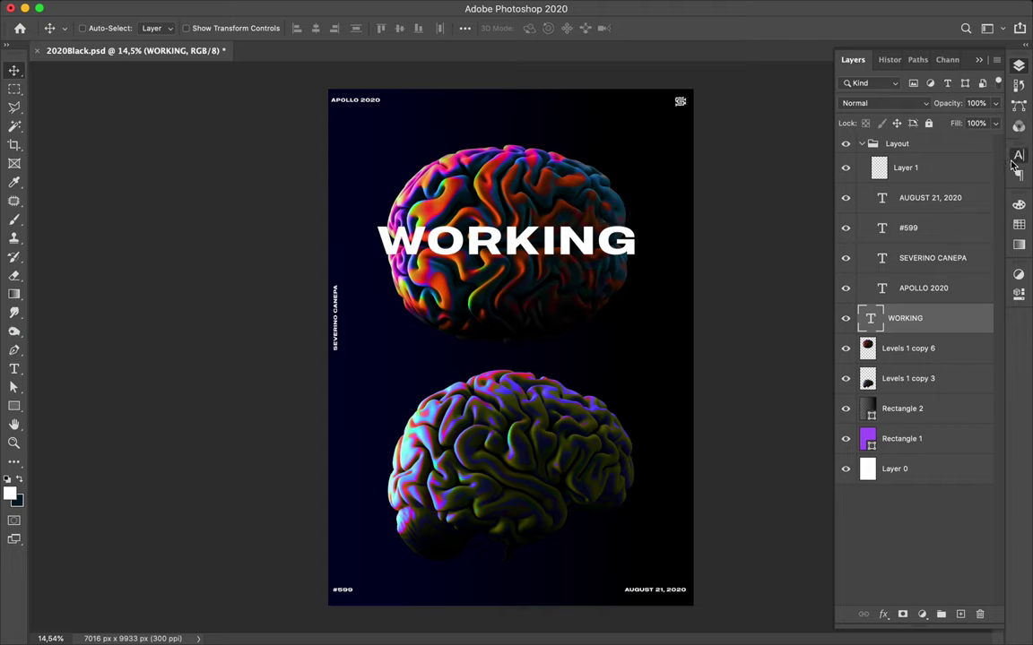
# Step: Lower the WORKING title's tracking from 40 to 20, then to 0
pyautogui.click(1018, 156)
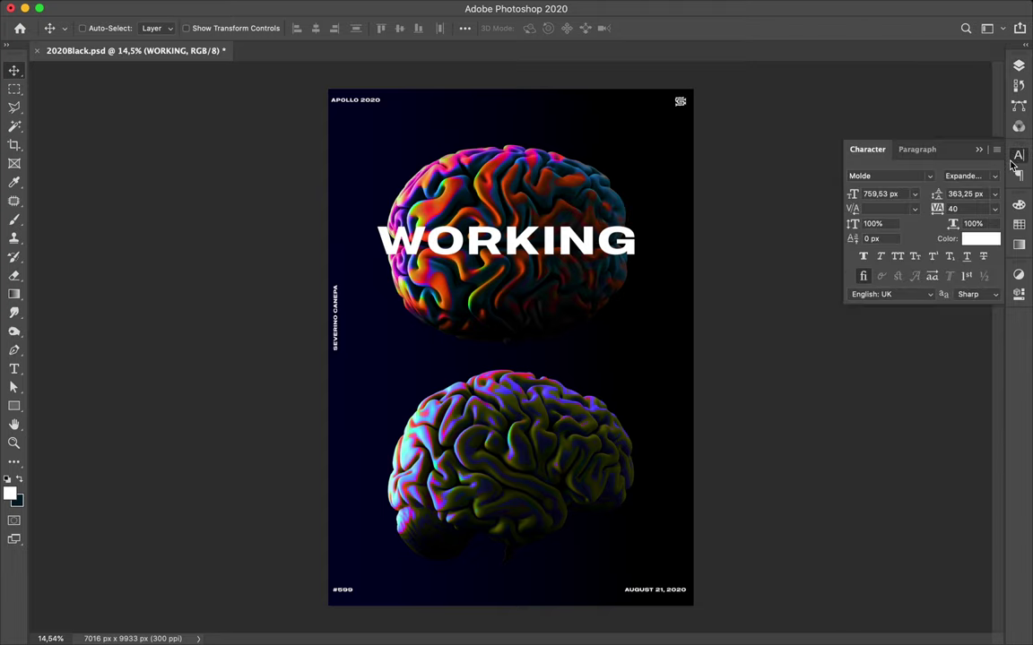
pyautogui.click(982, 209)
pyautogui.write('20')
pyautogui.press('Return')
pyautogui.write('0')
pyautogui.press('Return')
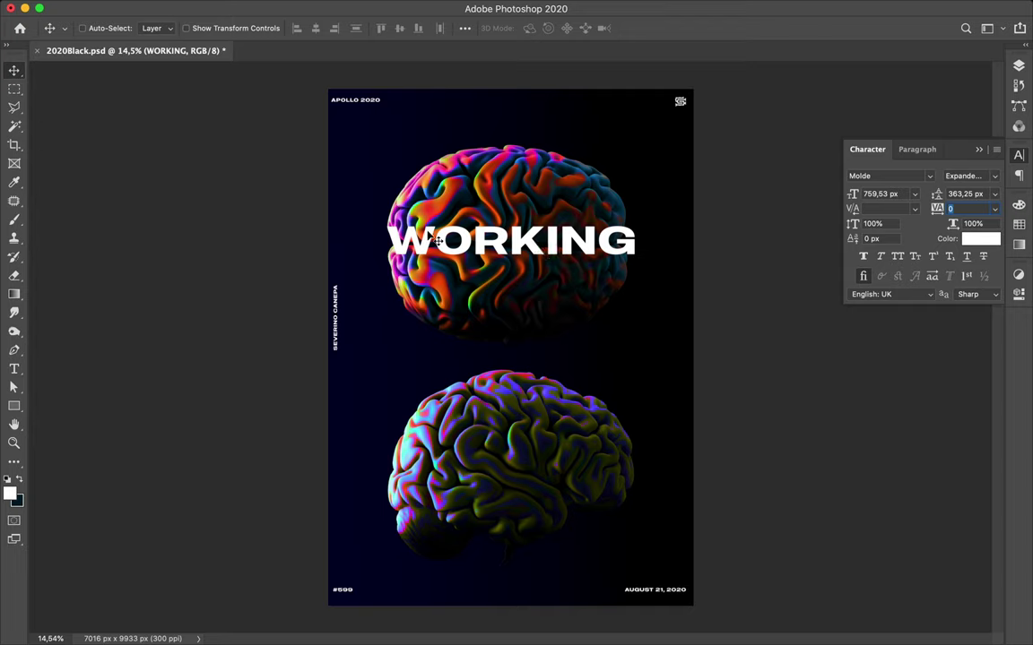
# Step: Drag a duplicate of the title onto the lower brain, then undo it
pyautogui.click(15, 69)
pyautogui.press('super')
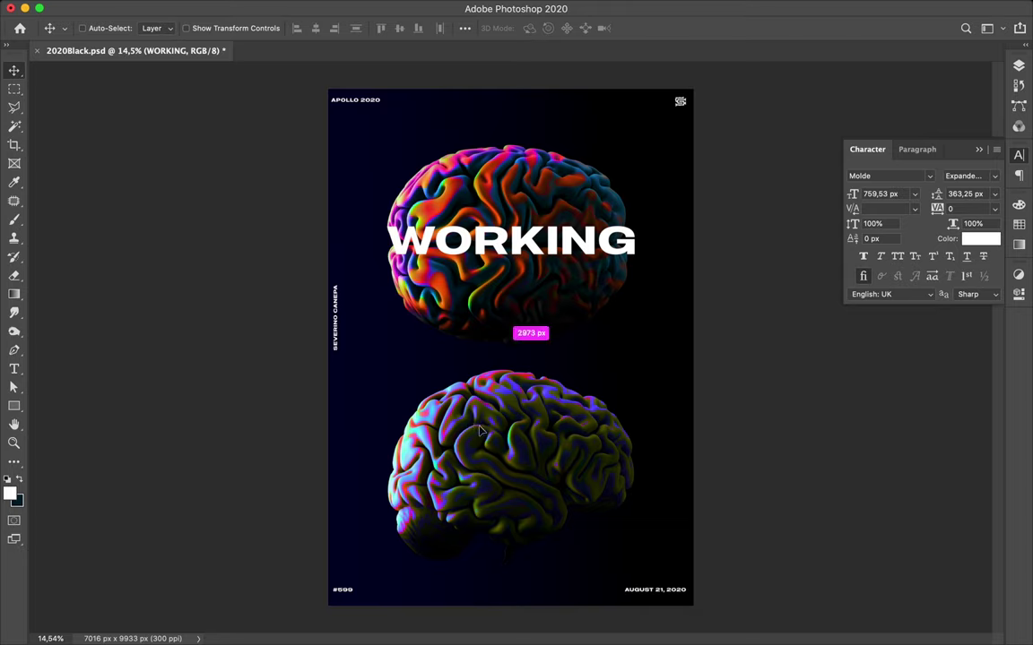
pyautogui.moveTo(480, 431); pyautogui.dragTo(491, 452)
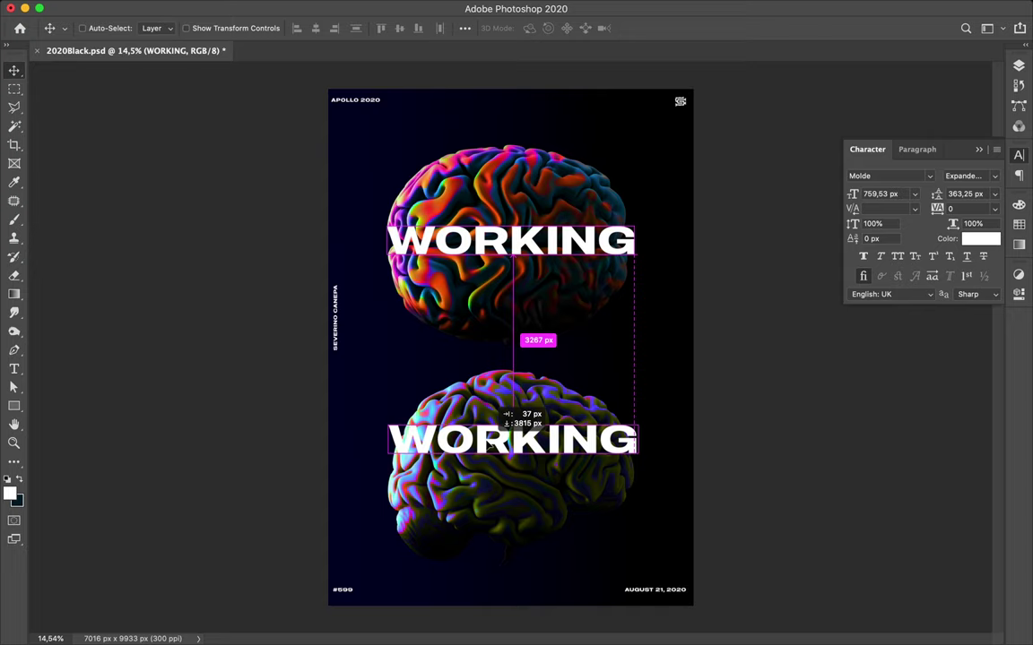
pyautogui.moveTo(489, 445); pyautogui.dragTo(489, 445)
pyautogui.press('super+z')
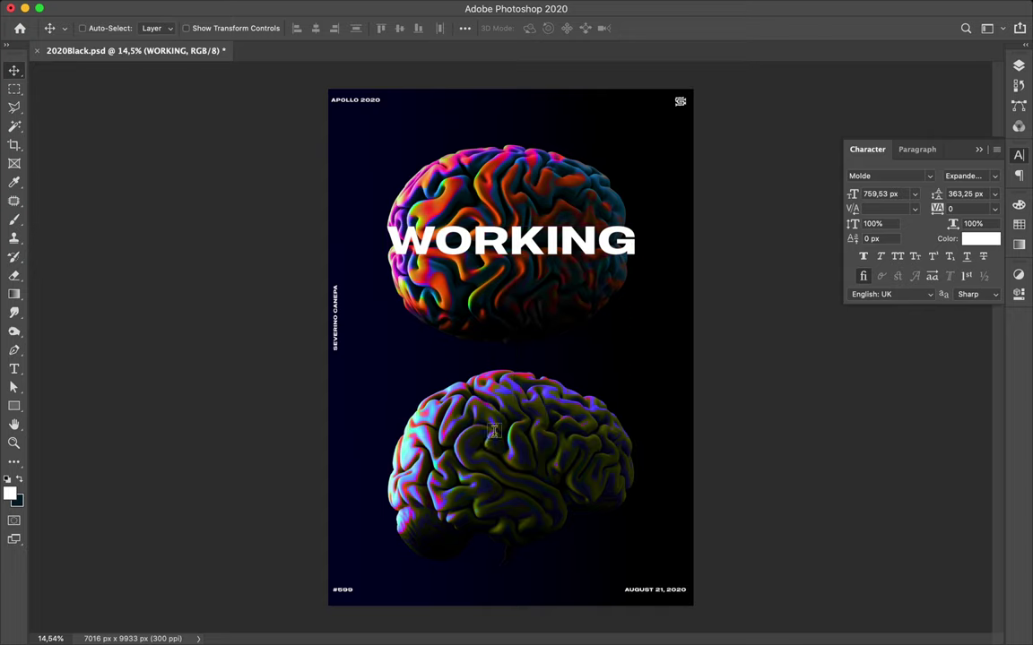
pyautogui.press('t')
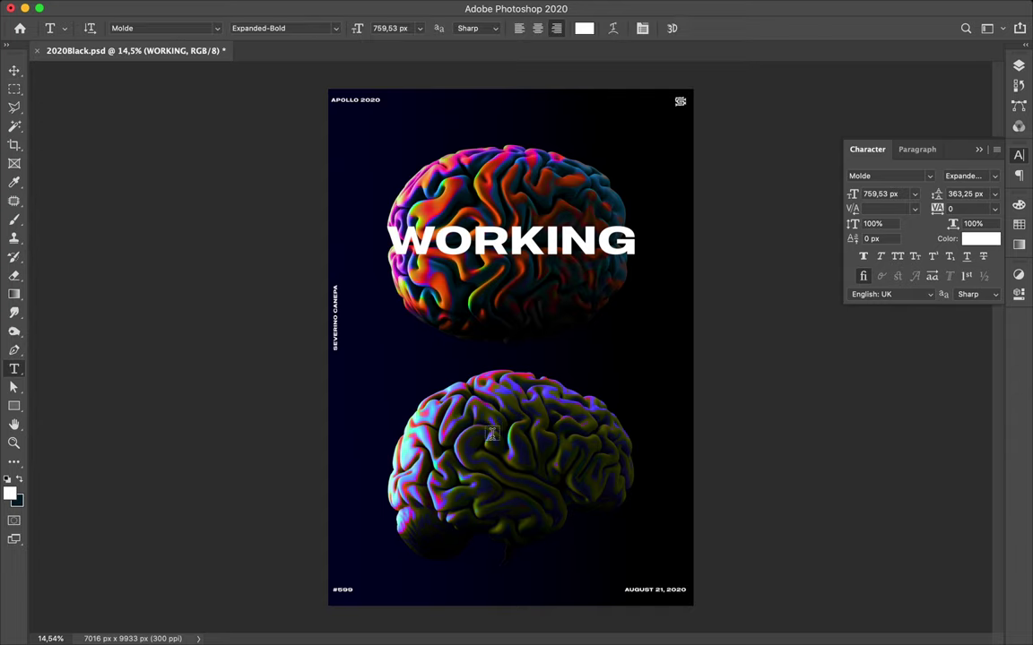
pyautogui.press('v')
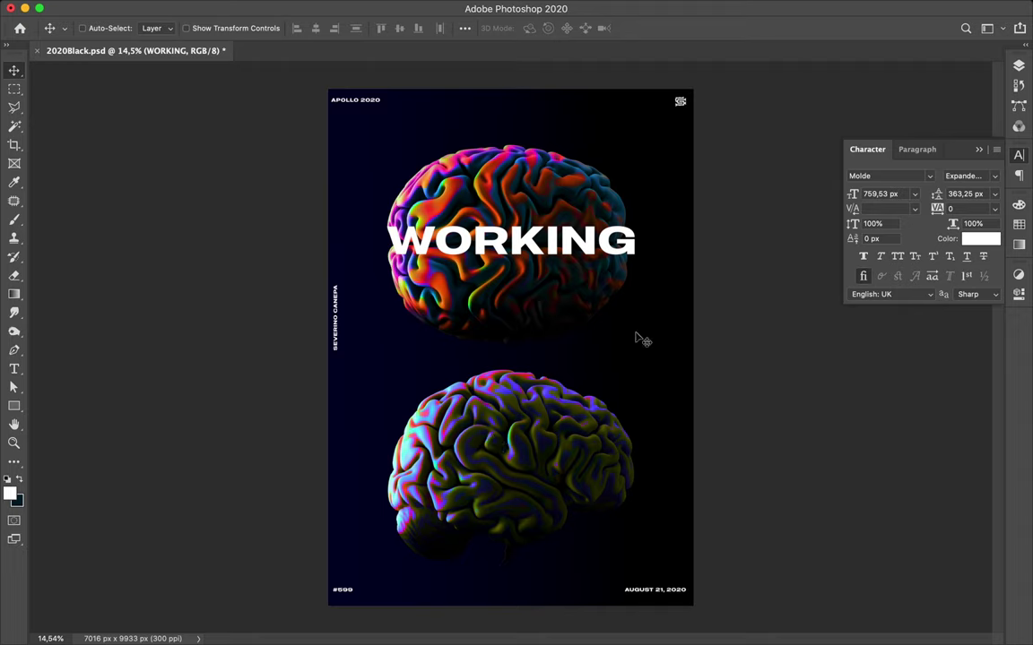
# Step: Place a copy of the WORKING title over the lower brain
pyautogui.click(1018, 68)
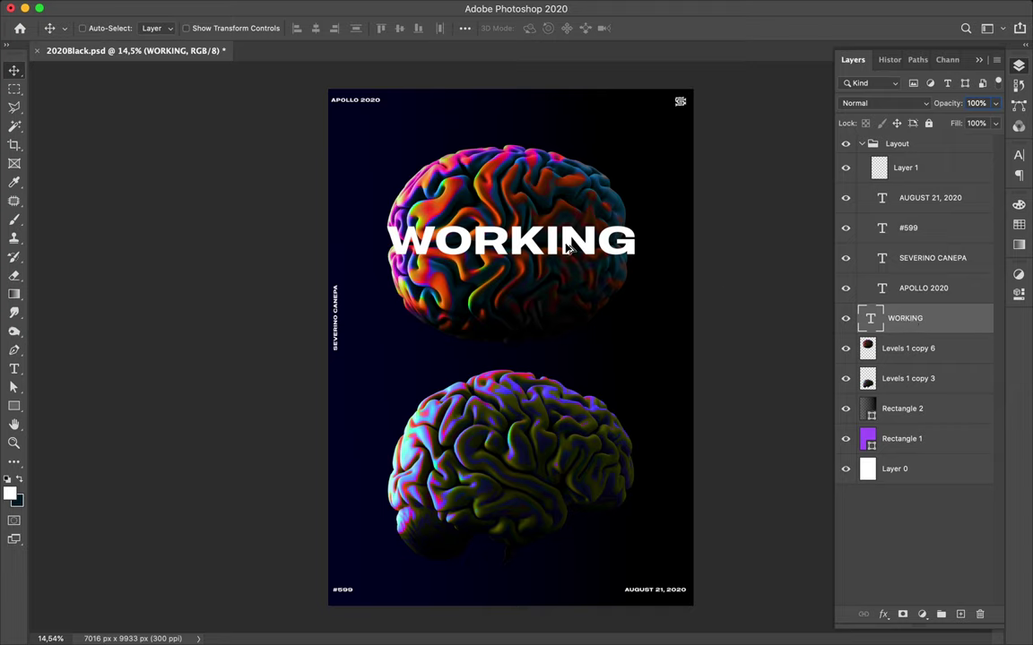
pyautogui.moveTo(573, 250); pyautogui.dragTo(573, 452)
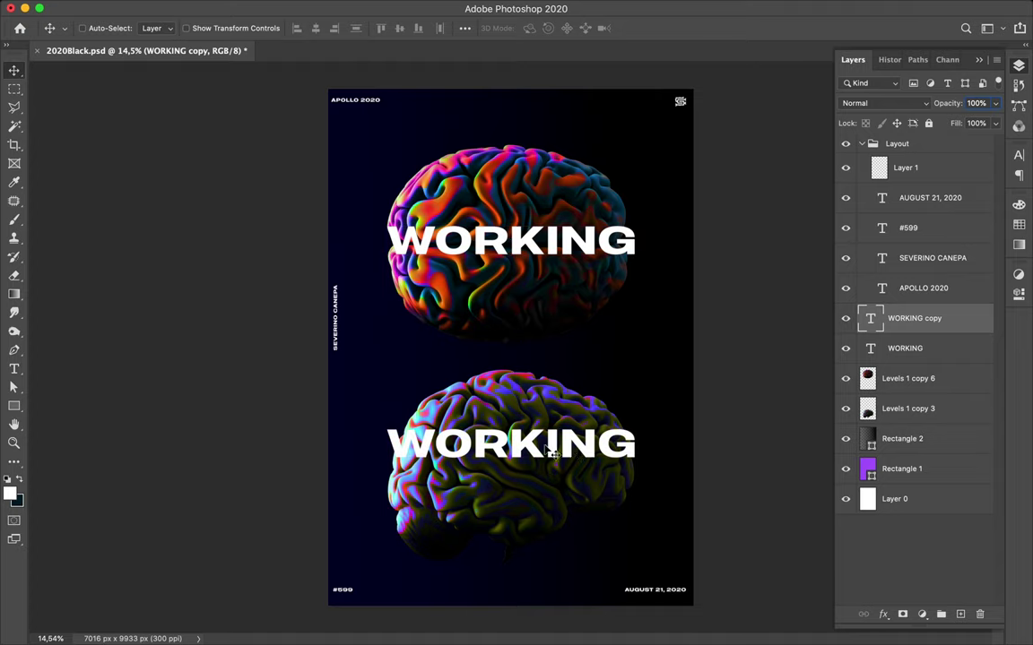
pyautogui.press('t')
pyautogui.press('v')
# Step: Change the lower title's text to TOOL and commit it
pyautogui.press('t')
pyautogui.click(544, 443)
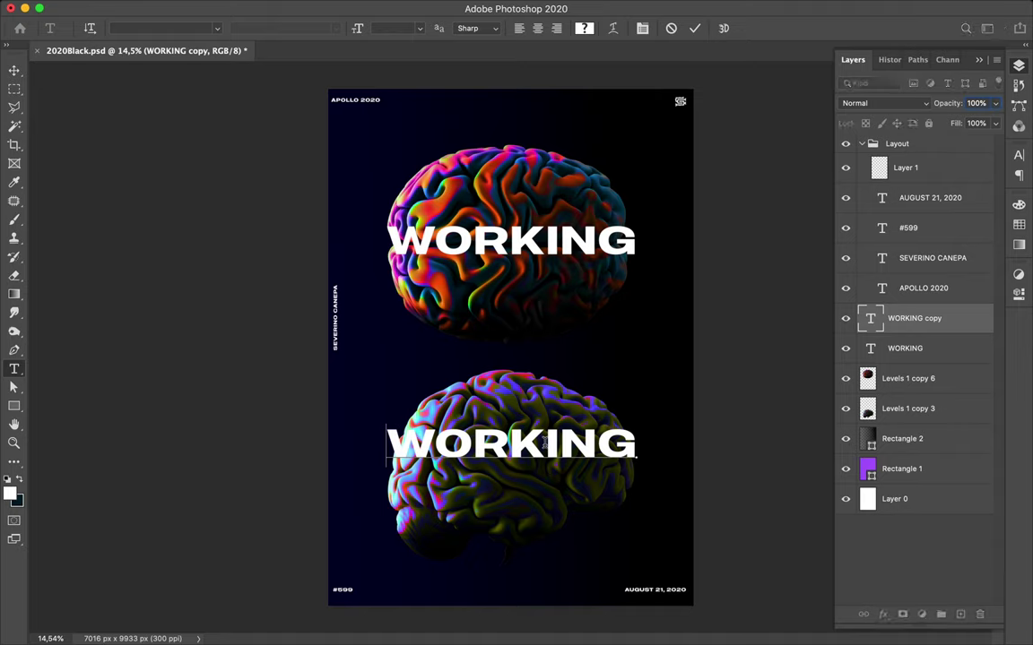
pyautogui.doubleClick(543, 443)
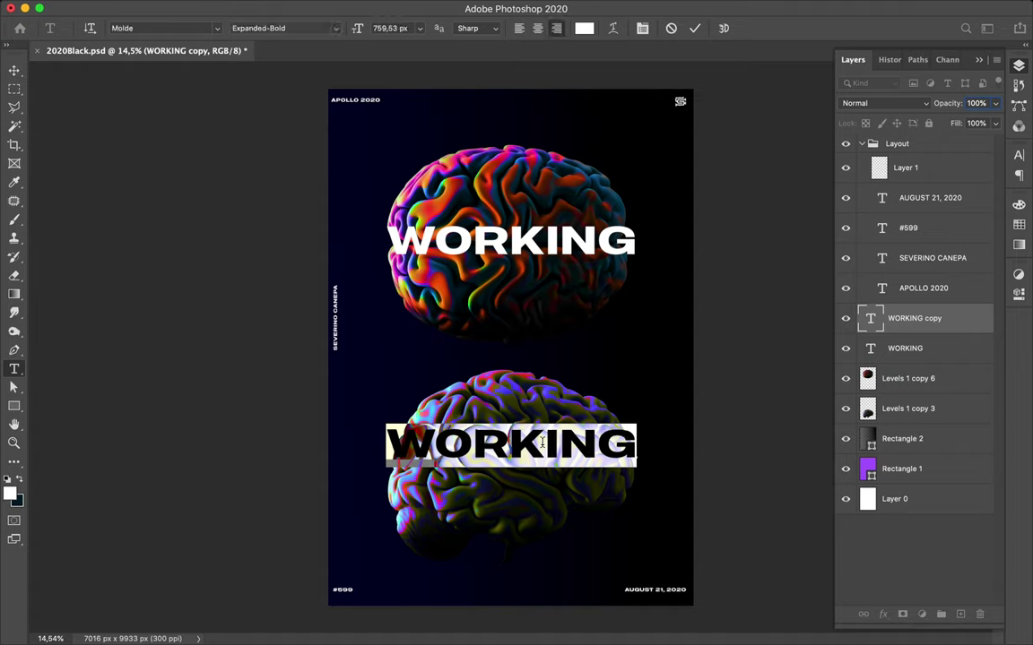
pyautogui.press('Right')
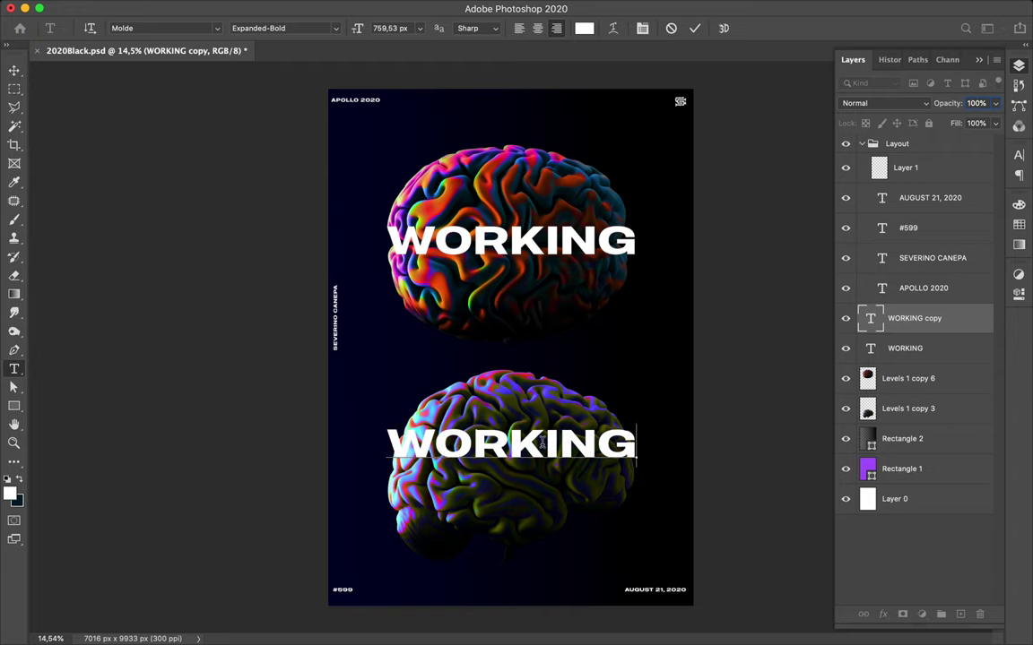
pyautogui.hotkey('ctrl', 'a')
pyautogui.write('TOOL')
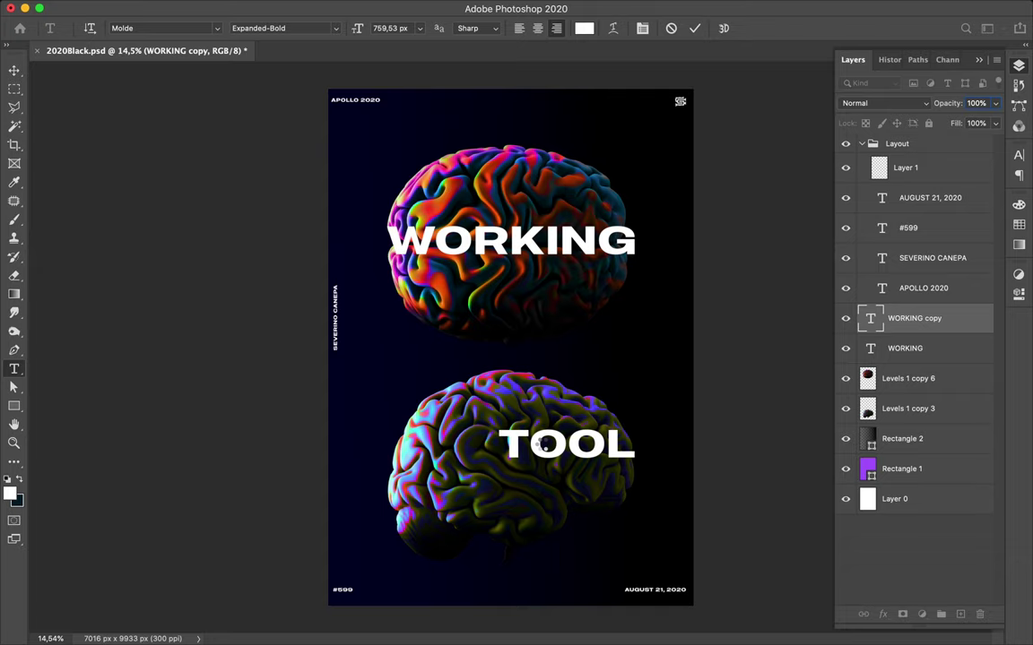
pyautogui.hotkey('ctrl', 'Return')
pyautogui.press('v')
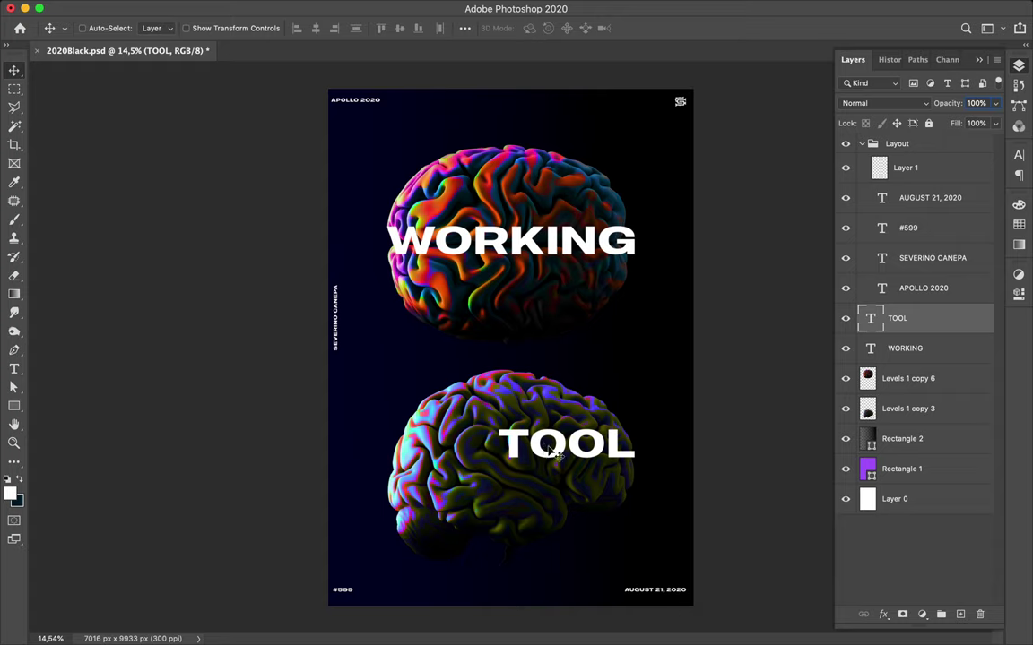
# Step: Align both titles and both brains to the canvas's horizontal centre
pyautogui.keyDown('shift'); pyautogui.click(900, 409); pyautogui.keyUp('shift')
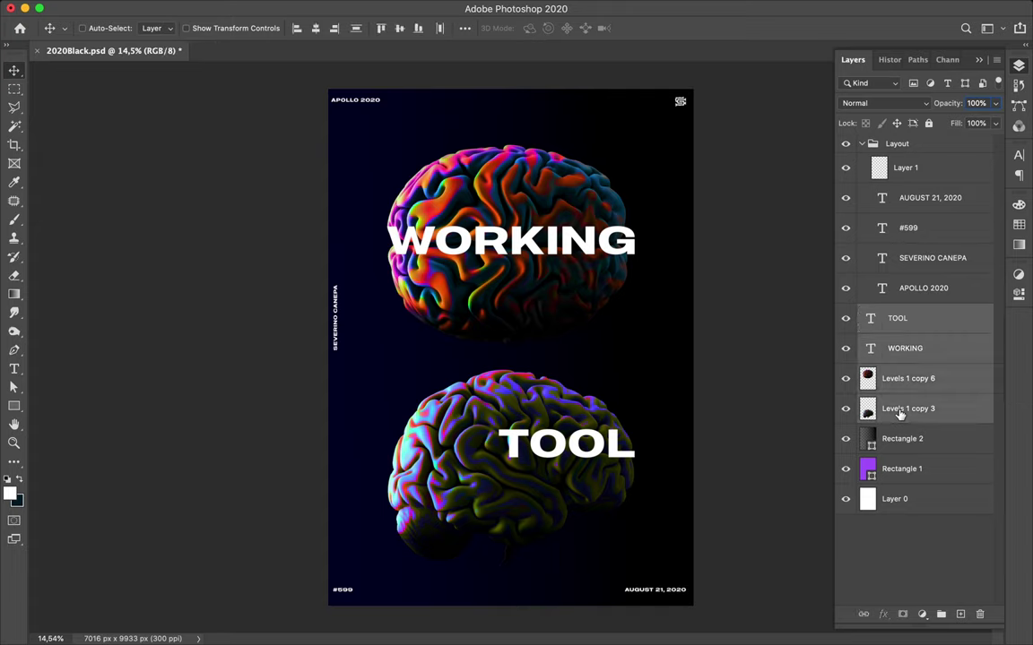
pyautogui.click(464, 28)
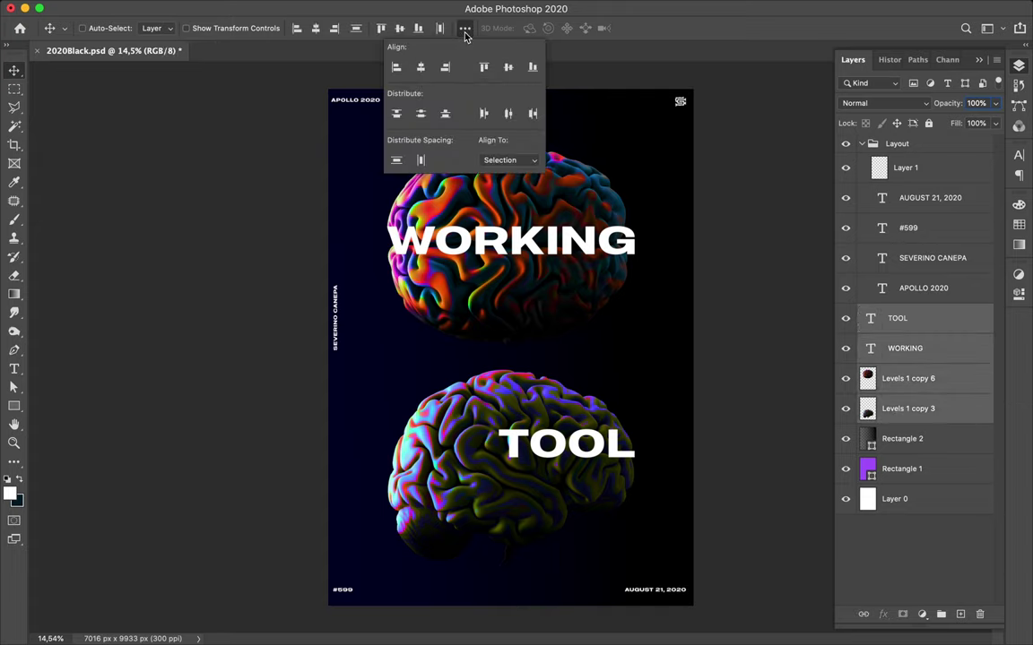
pyautogui.click(527, 161)
pyautogui.click(498, 171)
pyautogui.click(421, 68)
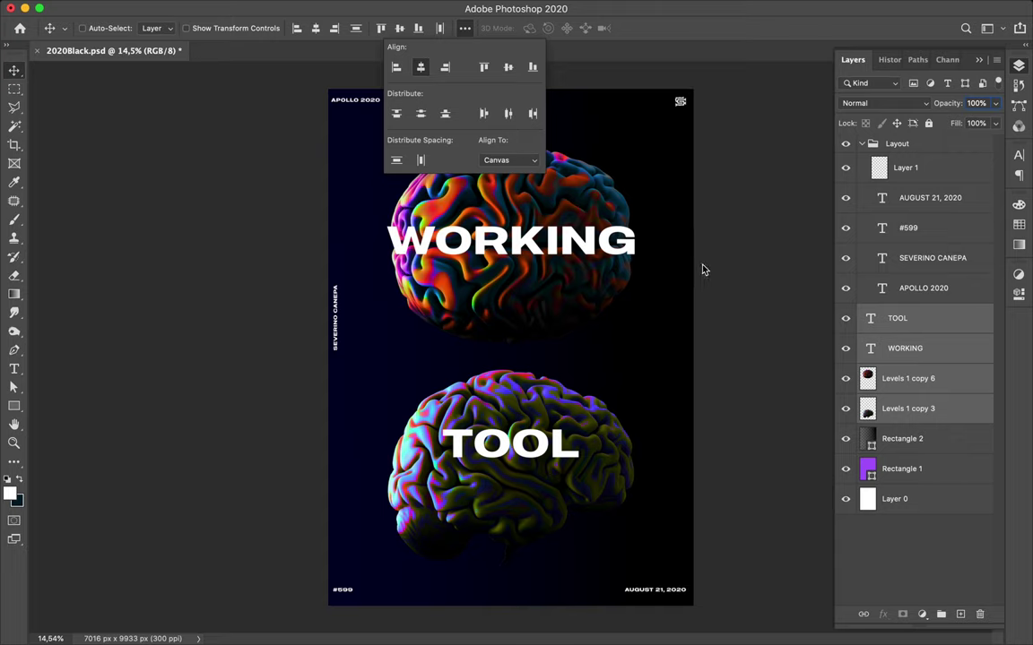
pyautogui.click(756, 289)
# Step: Shift the brains and titles right and down, then nudge them up slightly
pyautogui.moveTo(576, 413); pyautogui.dragTo(630, 433)
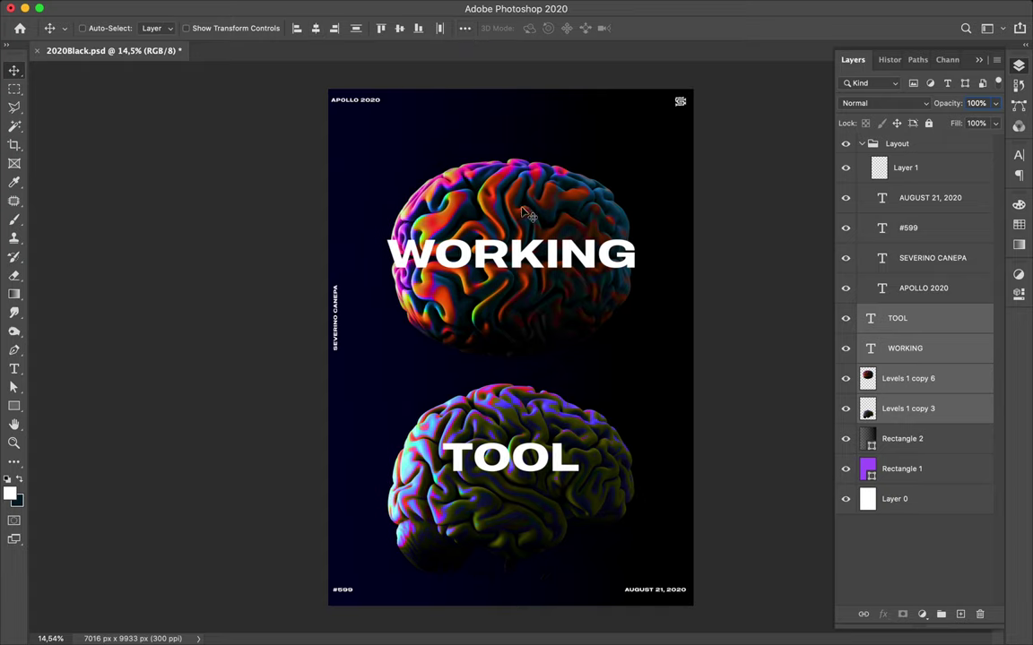
pyautogui.moveTo(523, 212); pyautogui.dragTo(523, 202)
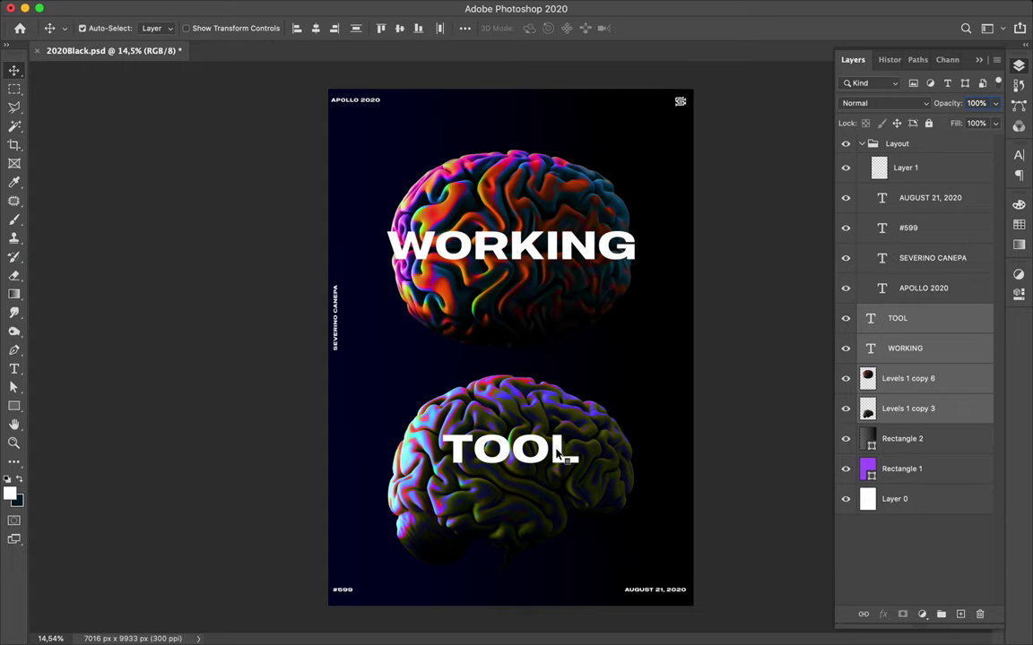
pyautogui.click(559, 455)
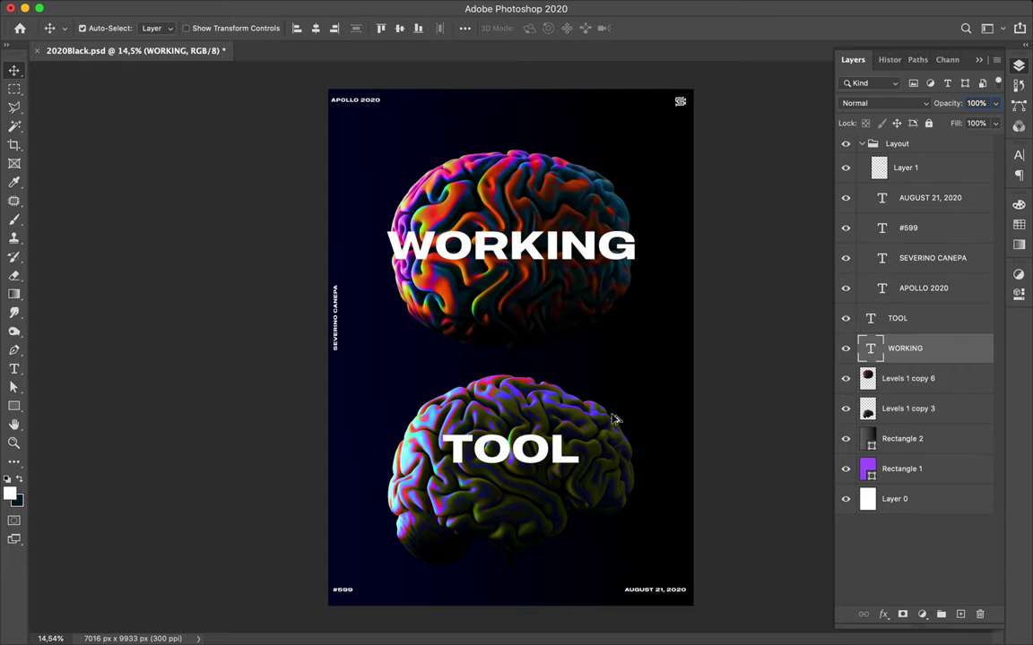
# Step: Add TOOL to the WORKING selection and browse the blend modes without changing them
pyautogui.hotkey('shift', 'alt', ']')
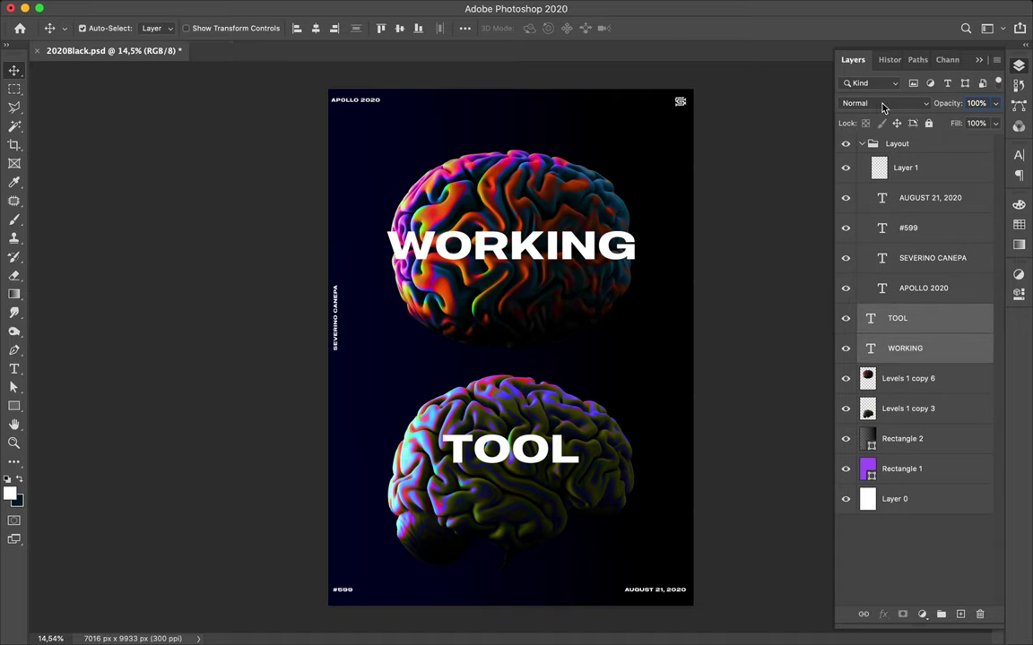
pyautogui.click(883, 104)
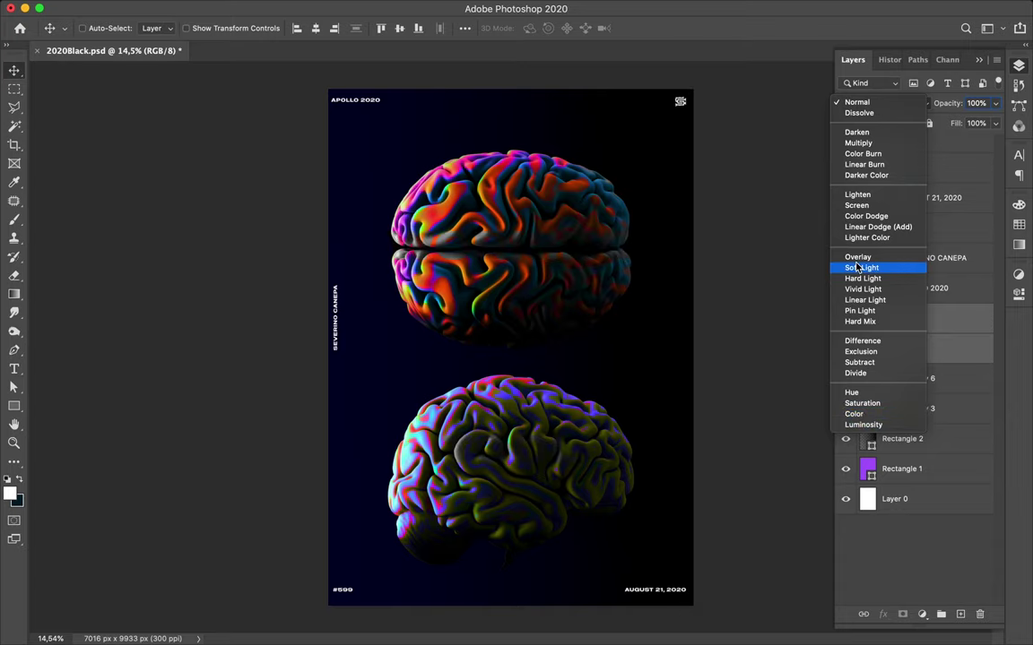
pyautogui.press('Escape')
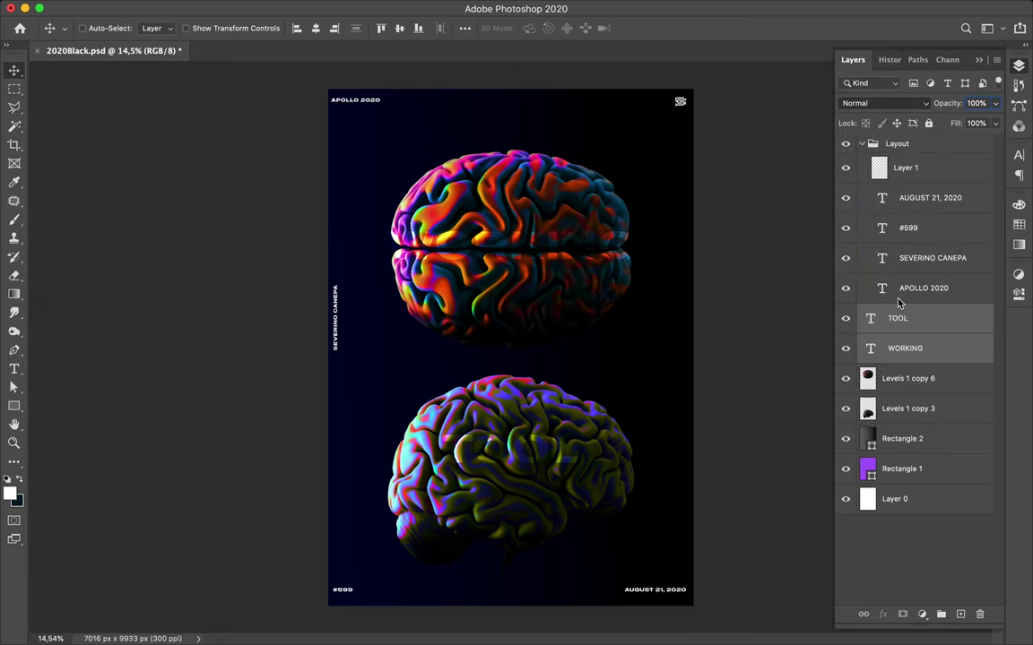
# Step: Set WORKING and TOOL to Overlay and duplicate both titles twice for brighter lettering
pyautogui.hotkey('alt', 'shift', 'o')
pyautogui.moveTo(899, 307); pyautogui.dragTo(899, 311)
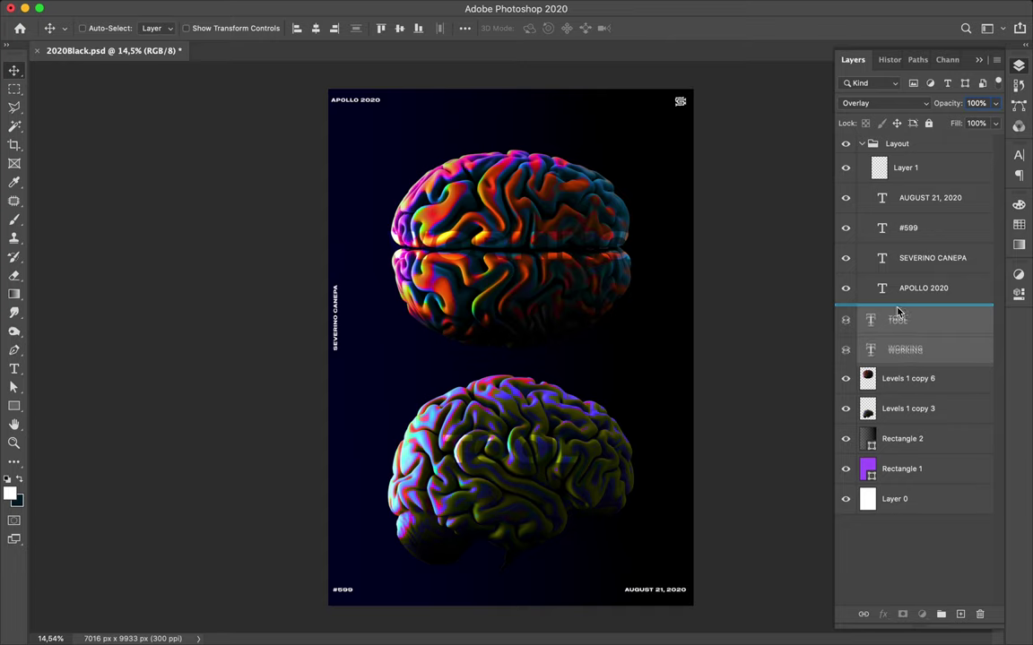
pyautogui.moveTo(899, 311); pyautogui.dragTo(900, 313)
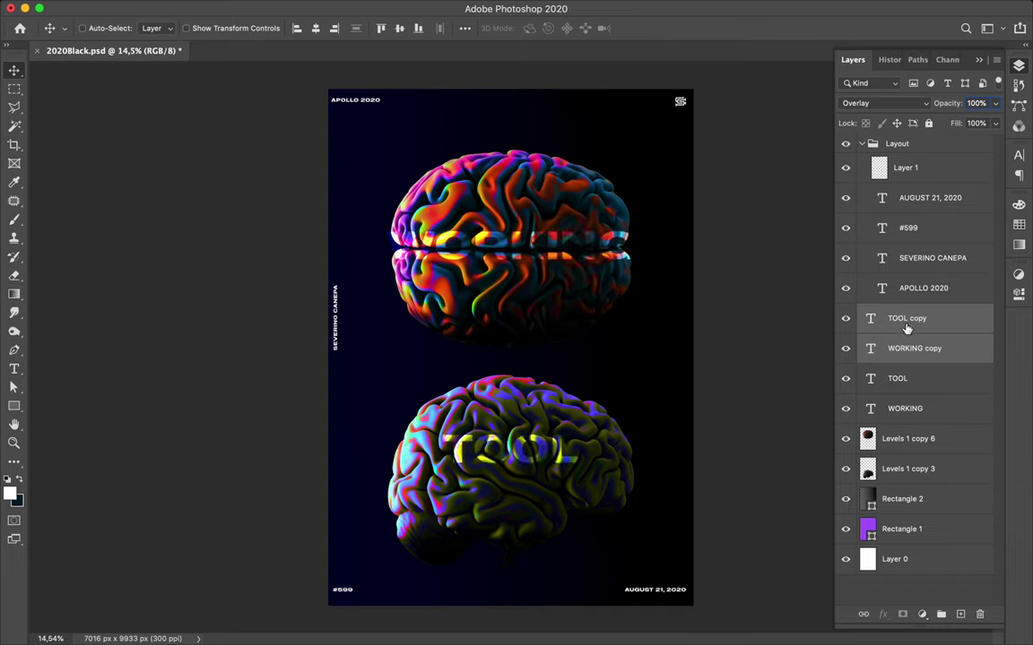
pyautogui.moveTo(907, 324); pyautogui.dragTo(904, 315)
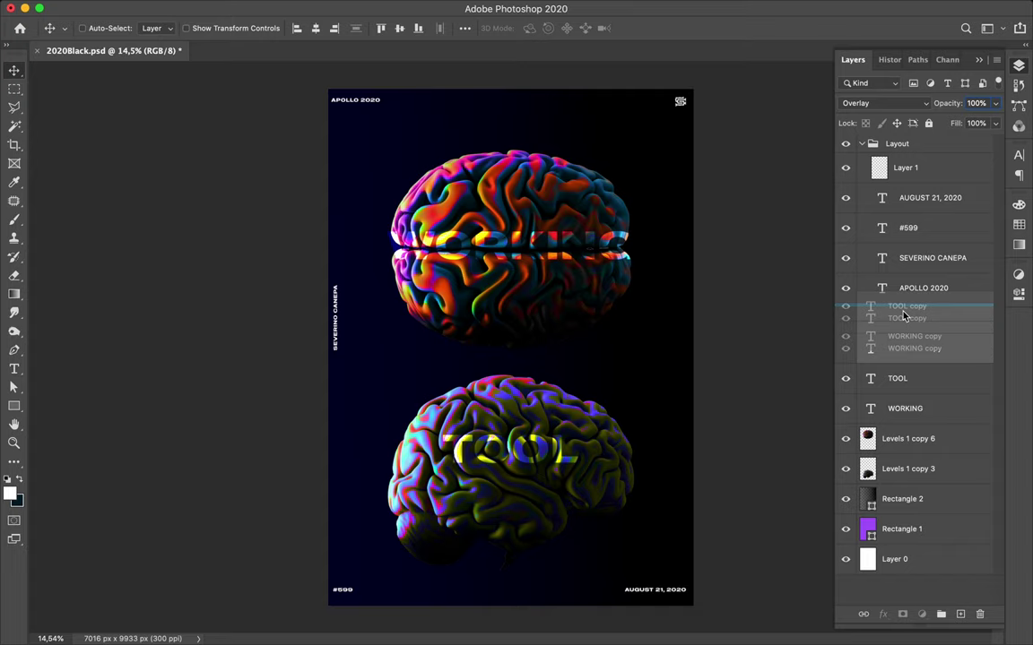
pyautogui.moveTo(904, 316); pyautogui.dragTo(904, 316)
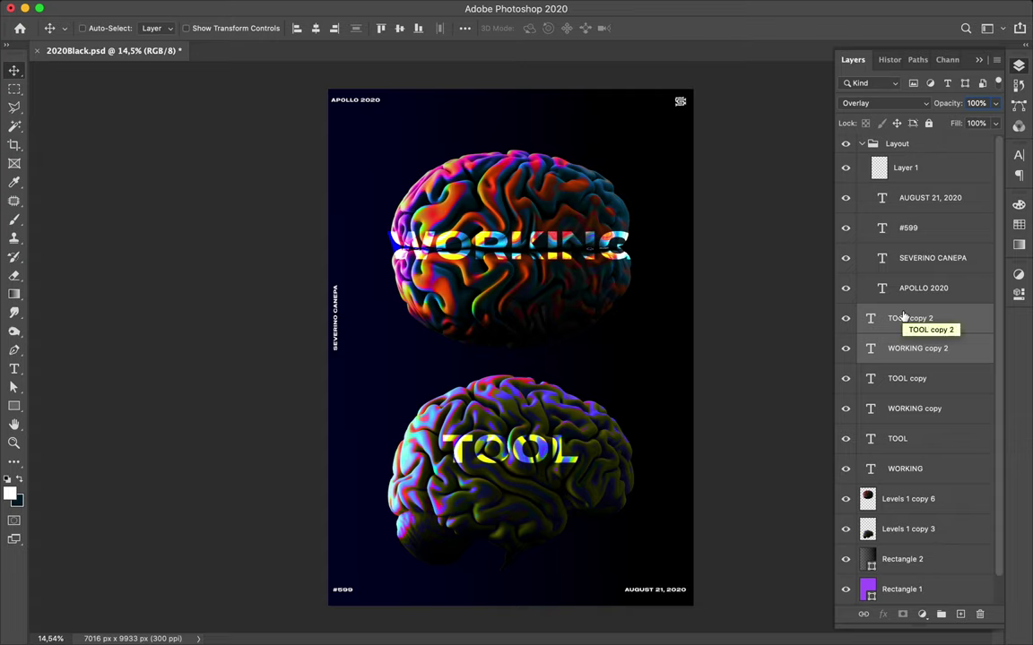
pyautogui.click(908, 473)
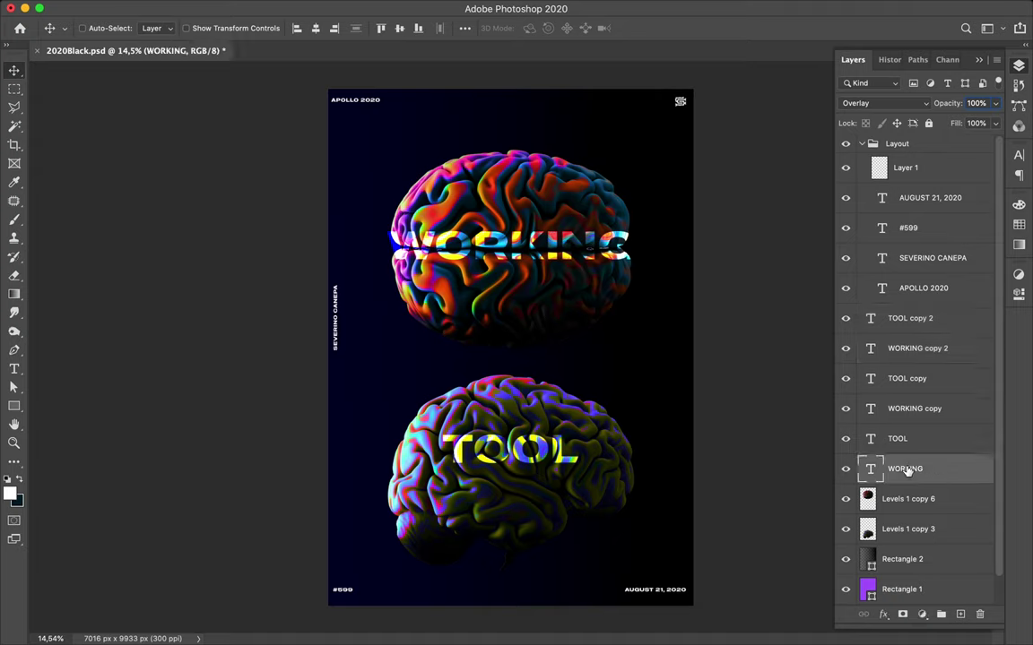
pyautogui.keyDown('shift'); pyautogui.click(908, 325); pyautogui.keyUp('shift')
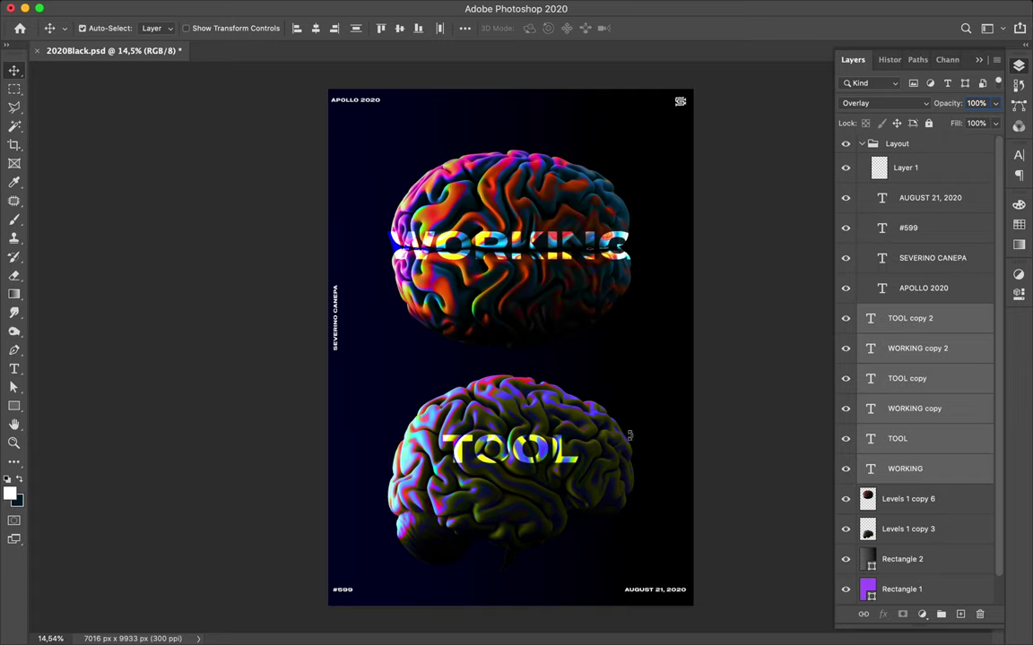
pyautogui.hotkey('ctrl', 't')
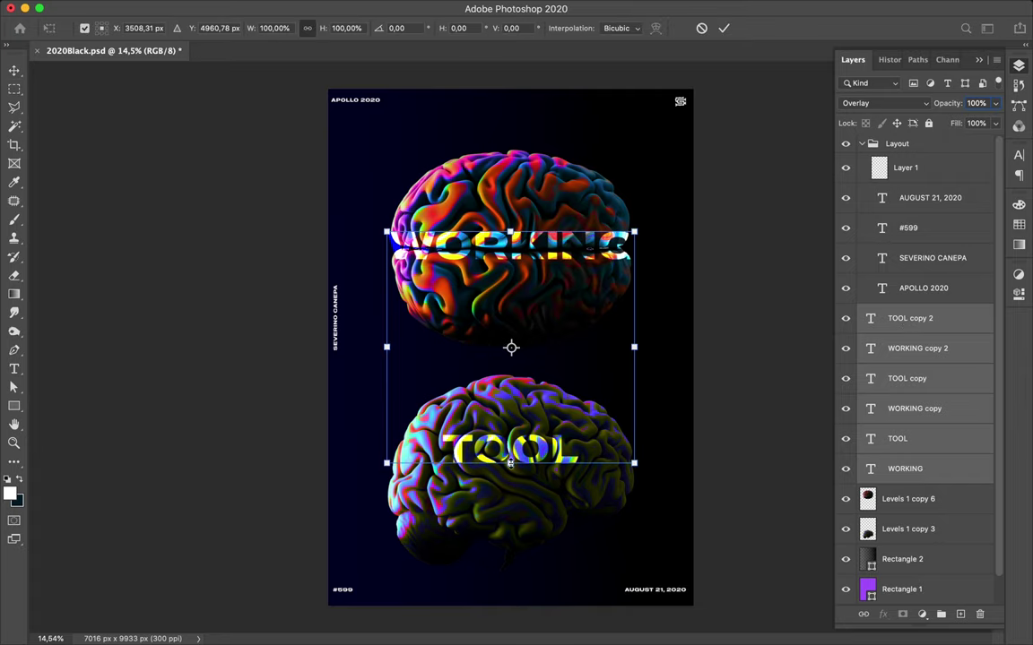
pyautogui.moveTo(512, 463); pyautogui.dragTo(511, 475)
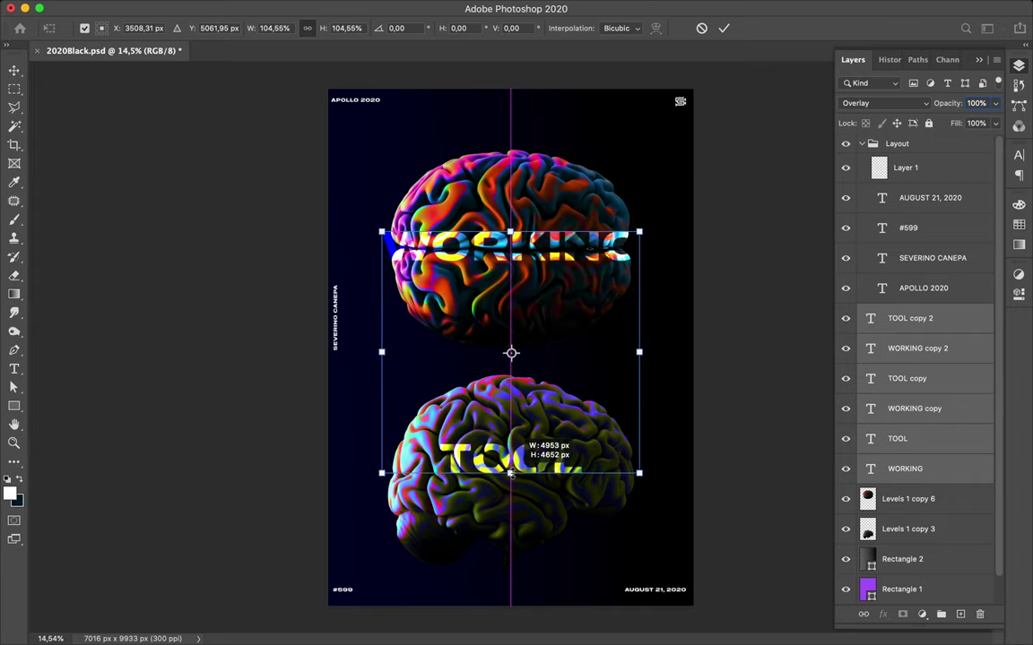
pyautogui.moveTo(547, 463); pyautogui.dragTo(547, 460)
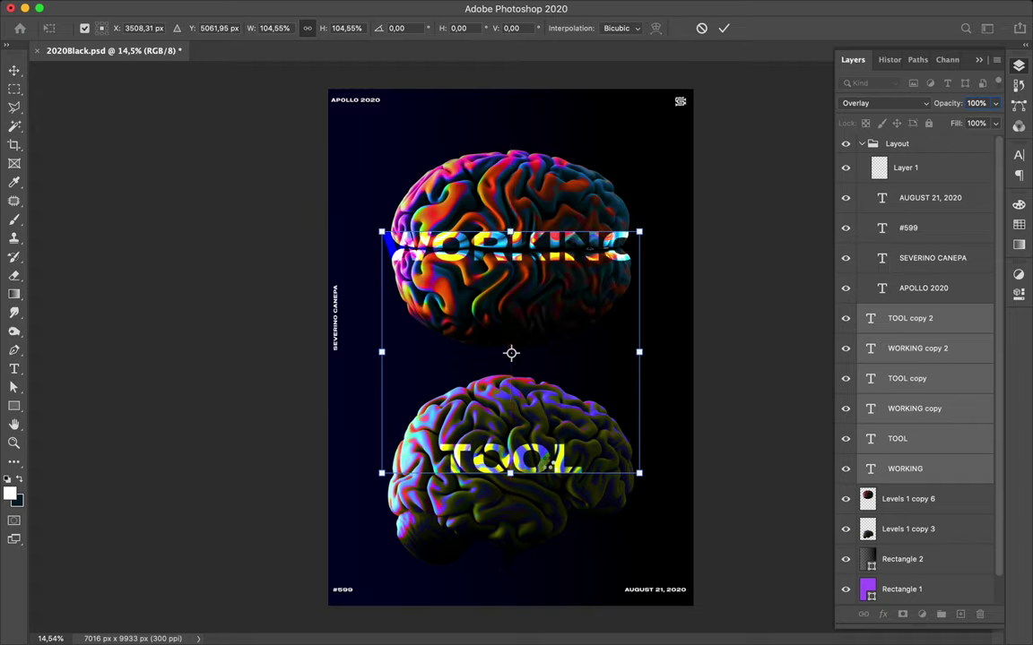
pyautogui.press('Return')
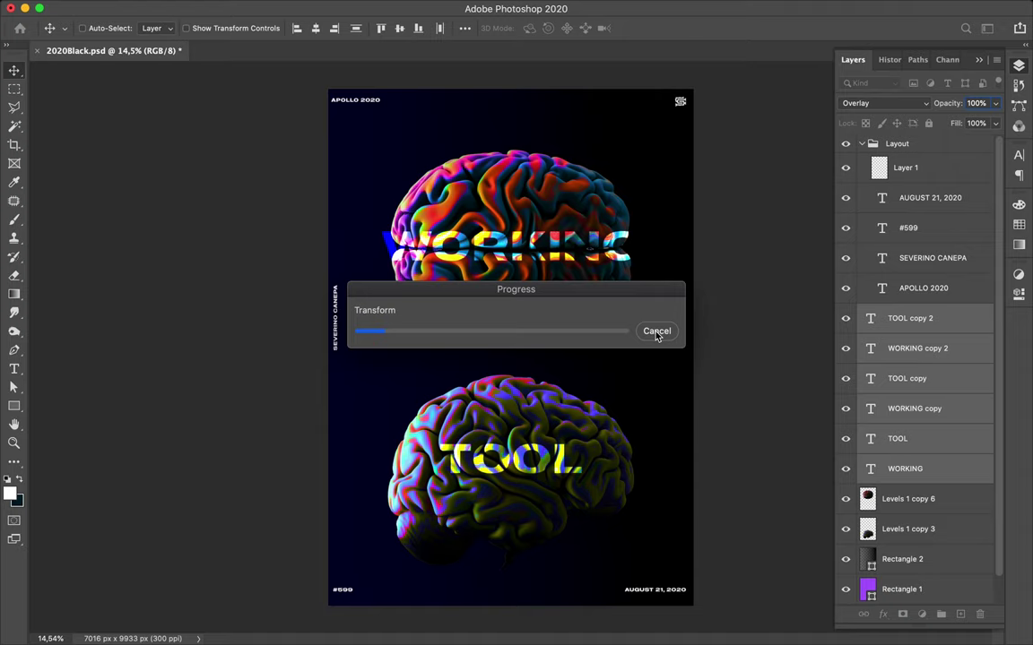
pyautogui.click(656, 332)
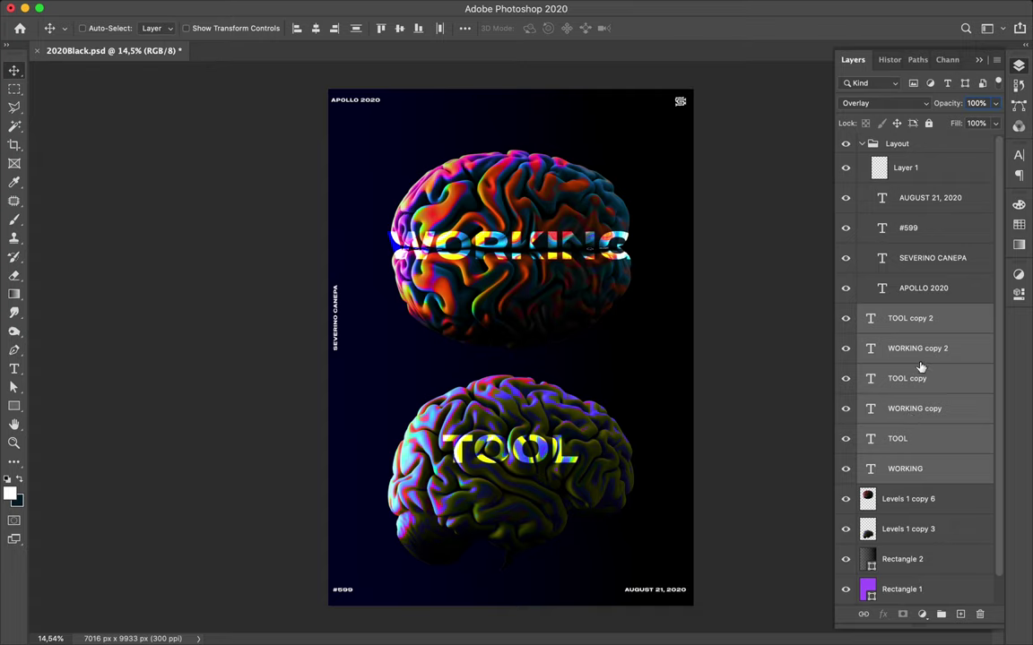
pyautogui.hotkey('alt', '[')
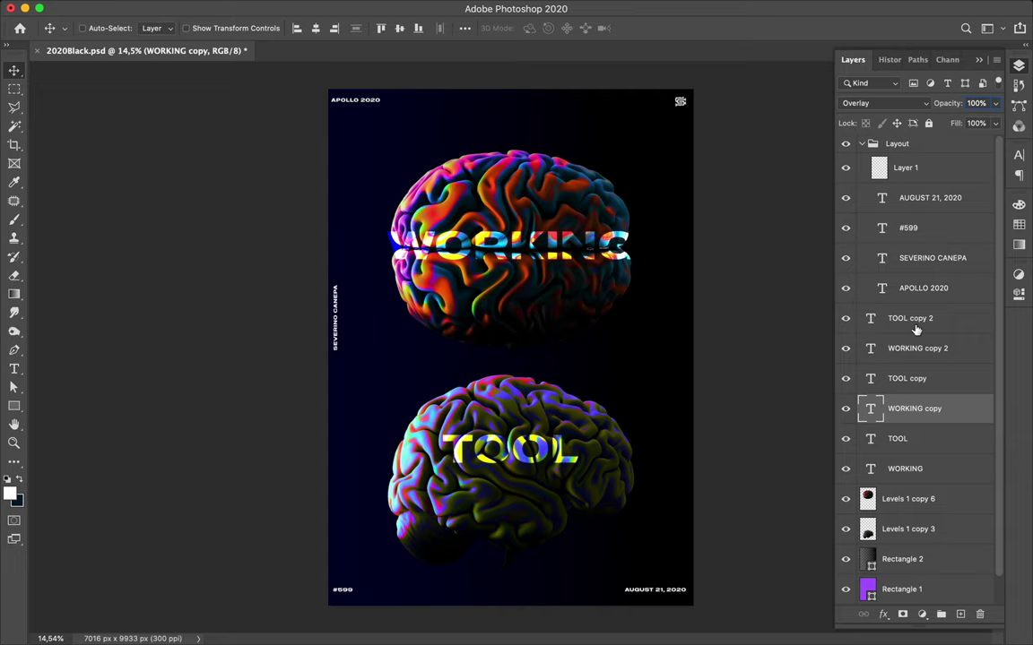
# Step: Delete the four title copies and set WORKING and TOOL to Normal at 83% fill
pyautogui.keyDown('shift'); pyautogui.click(915, 329); pyautogui.keyUp('shift')
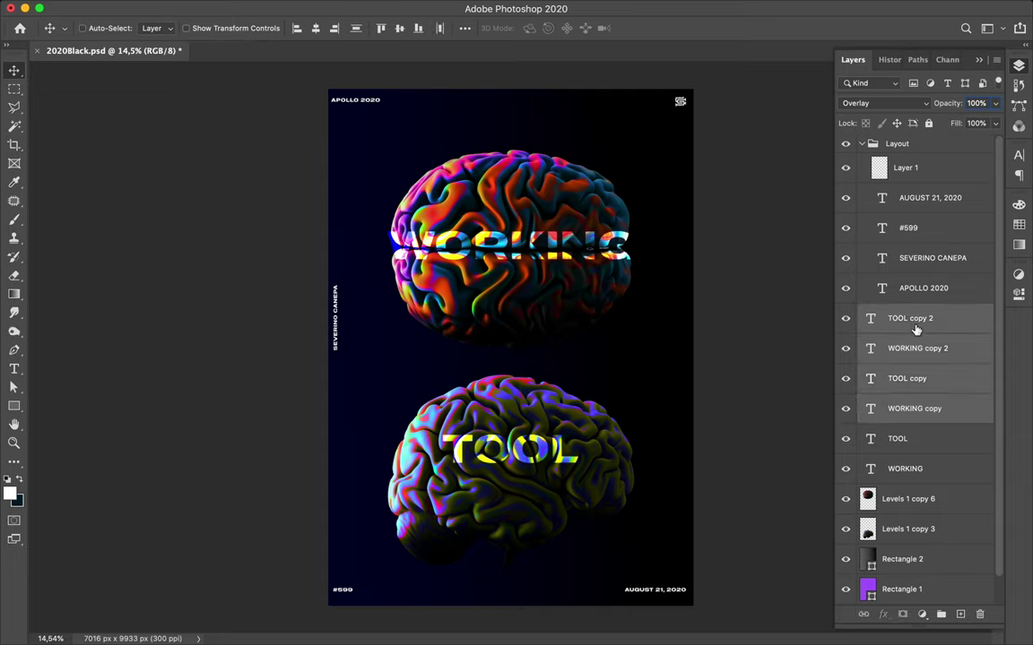
pyautogui.press('Delete')
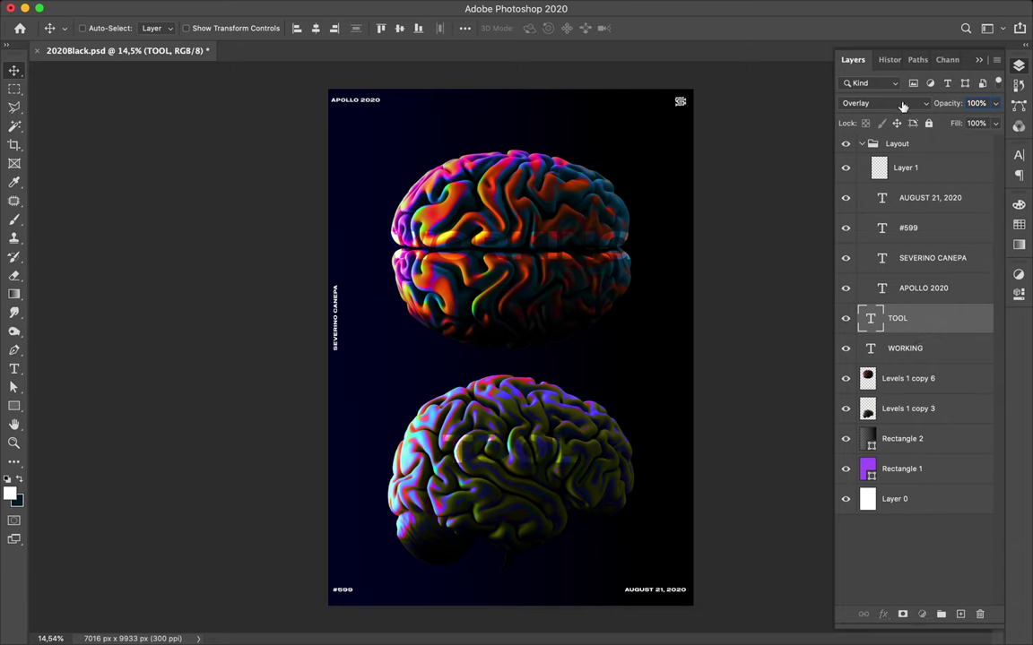
pyautogui.keyDown('shift'); pyautogui.click(904, 348); pyautogui.keyUp('shift')
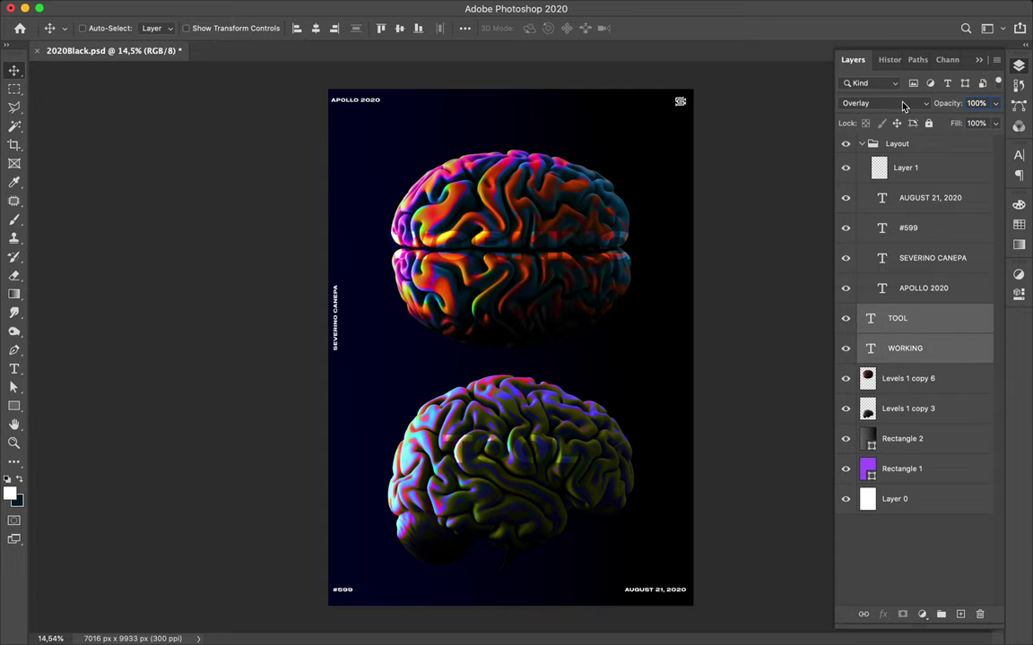
pyautogui.click(903, 103)
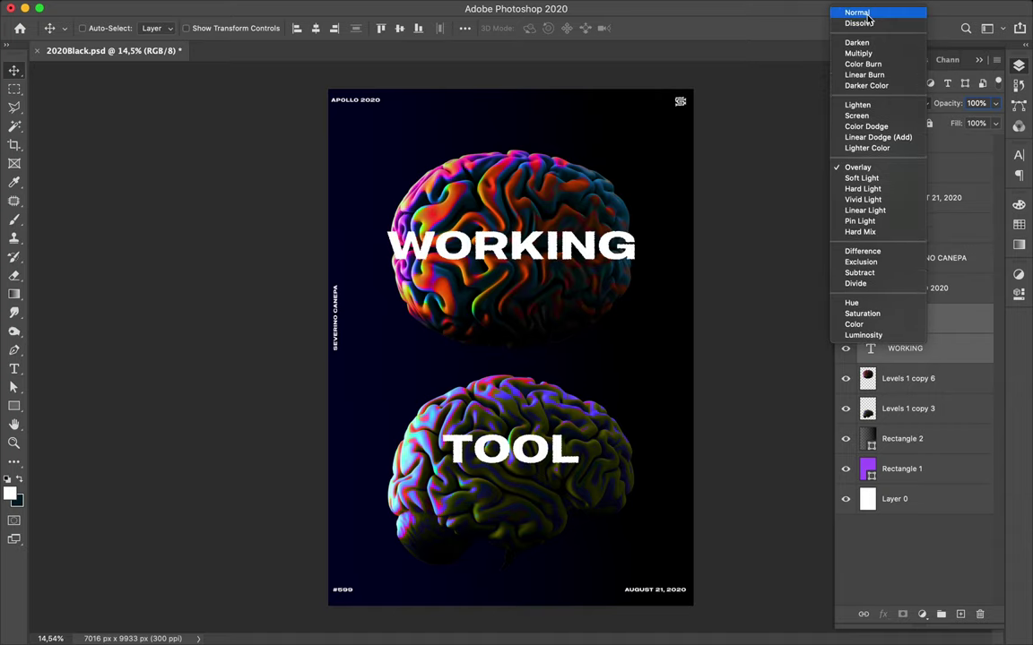
pyautogui.click(868, 15)
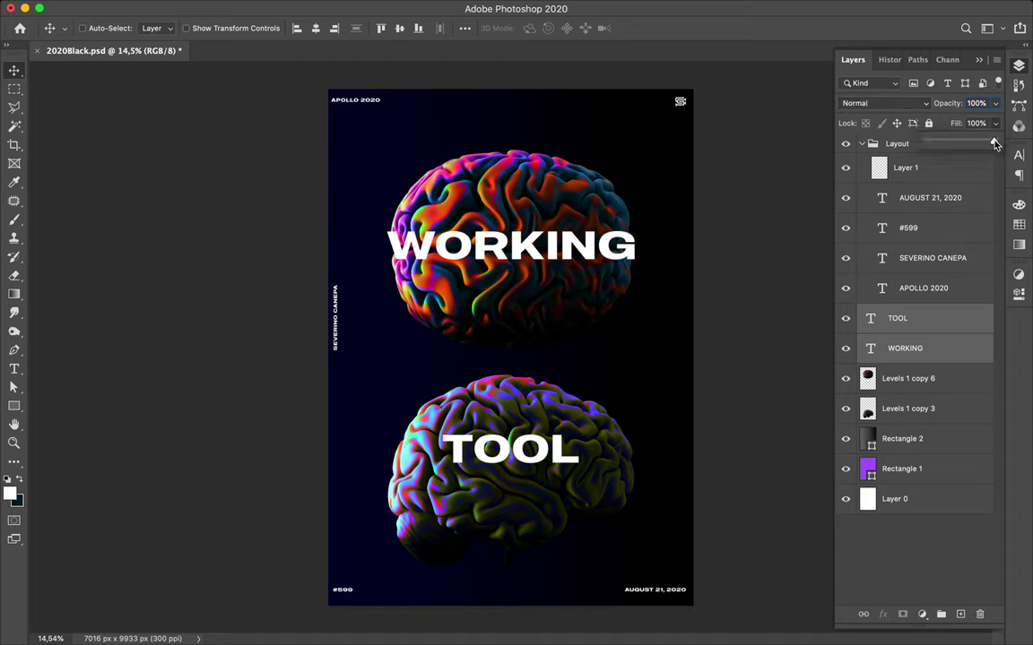
pyautogui.moveTo(993, 143); pyautogui.dragTo(985, 144)
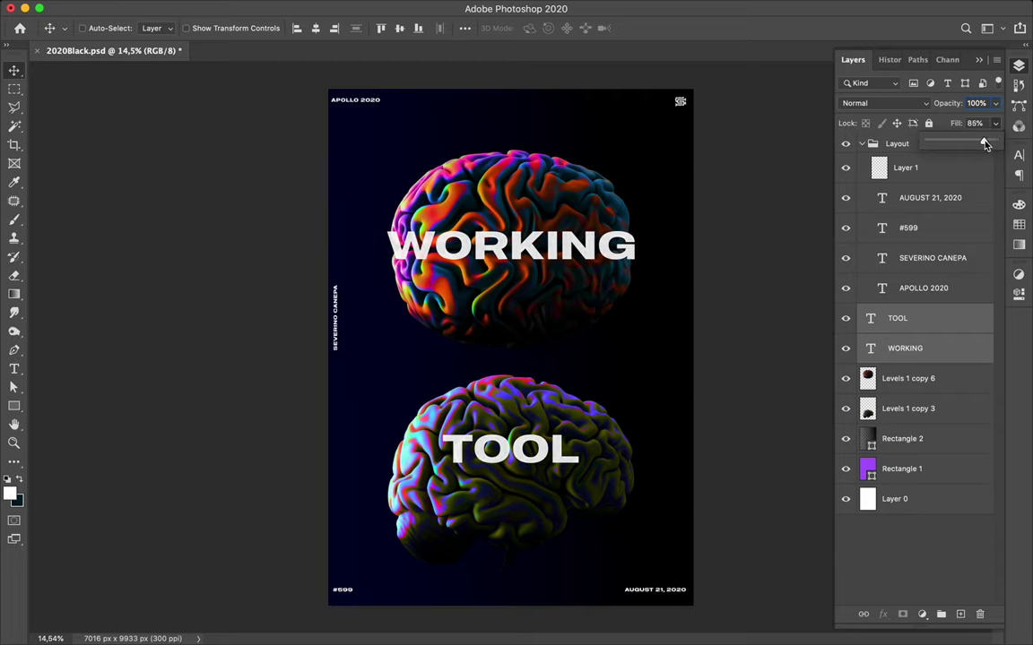
pyautogui.moveTo(985, 144); pyautogui.dragTo(983, 144)
pyautogui.scroll(3, 503, 417)
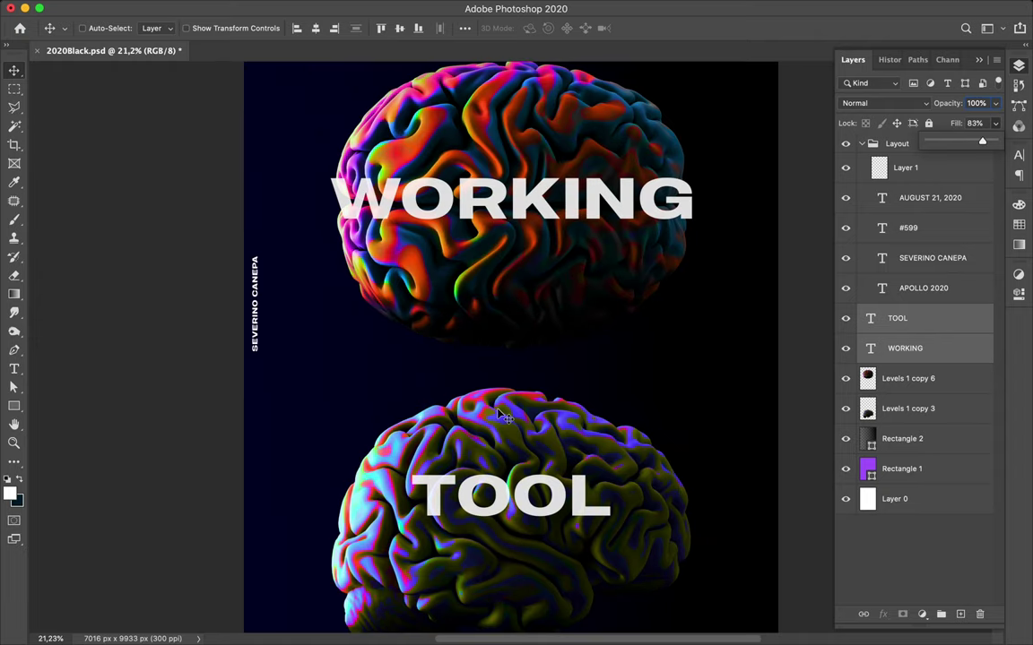
# Step: Copy a marquee region of the lower brain to Layer 2 and place it below the lower brain's layer
pyautogui.press('super')
pyautogui.click(465, 443)
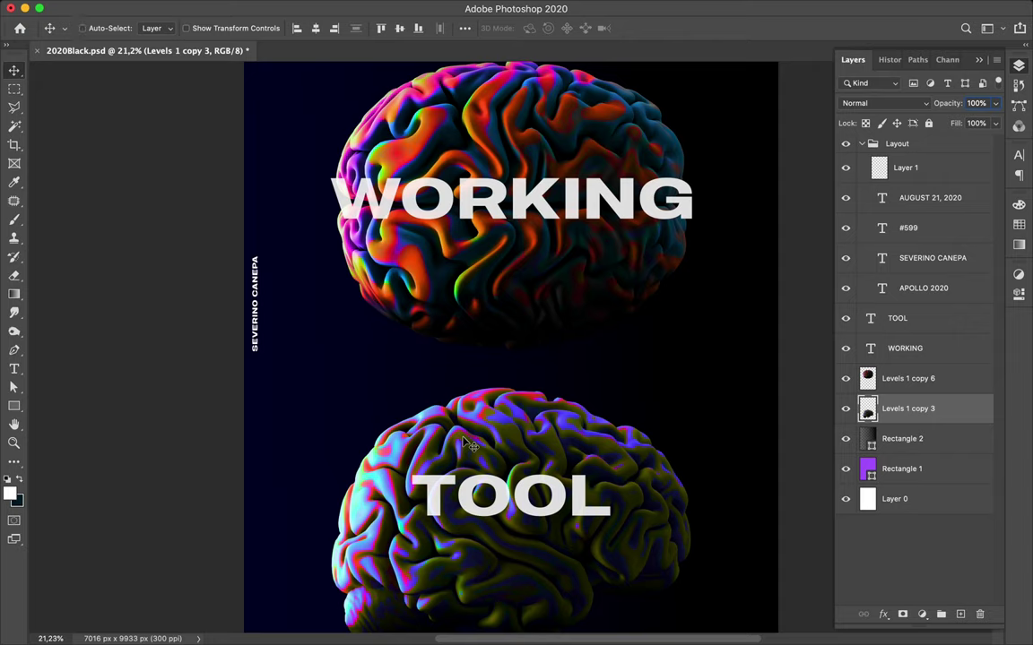
pyautogui.press('m')
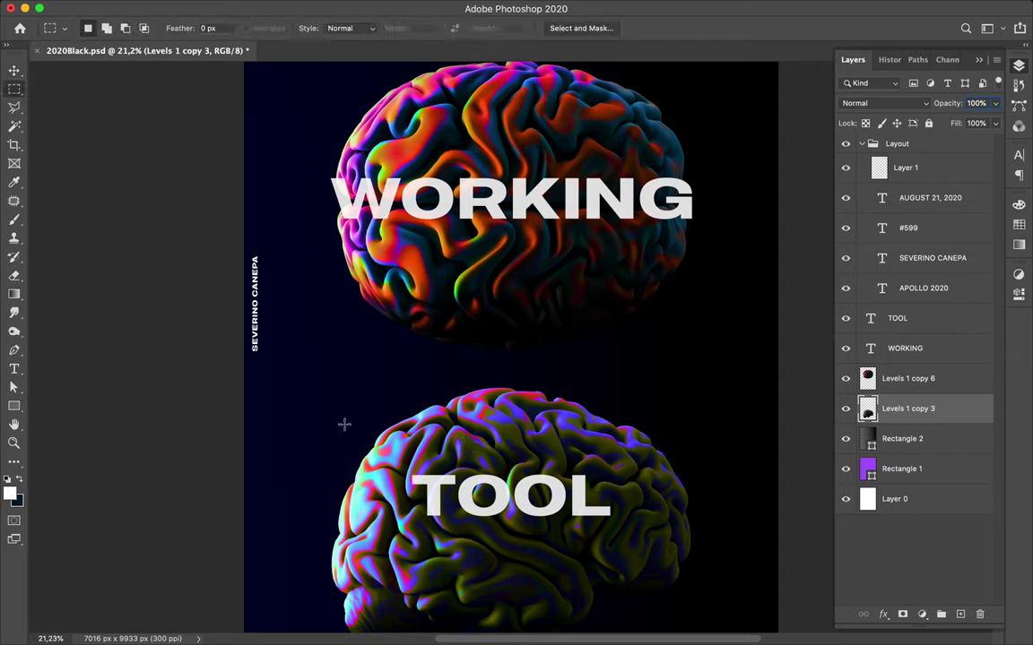
pyautogui.moveTo(336, 401); pyautogui.dragTo(458, 518)
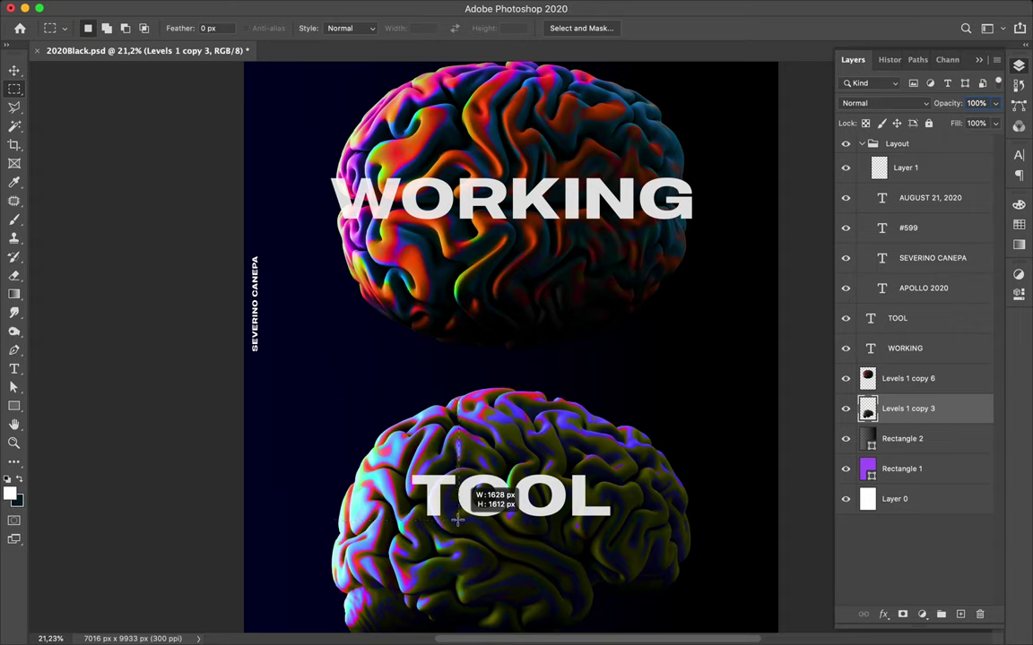
pyautogui.moveTo(457, 518); pyautogui.dragTo(457, 520)
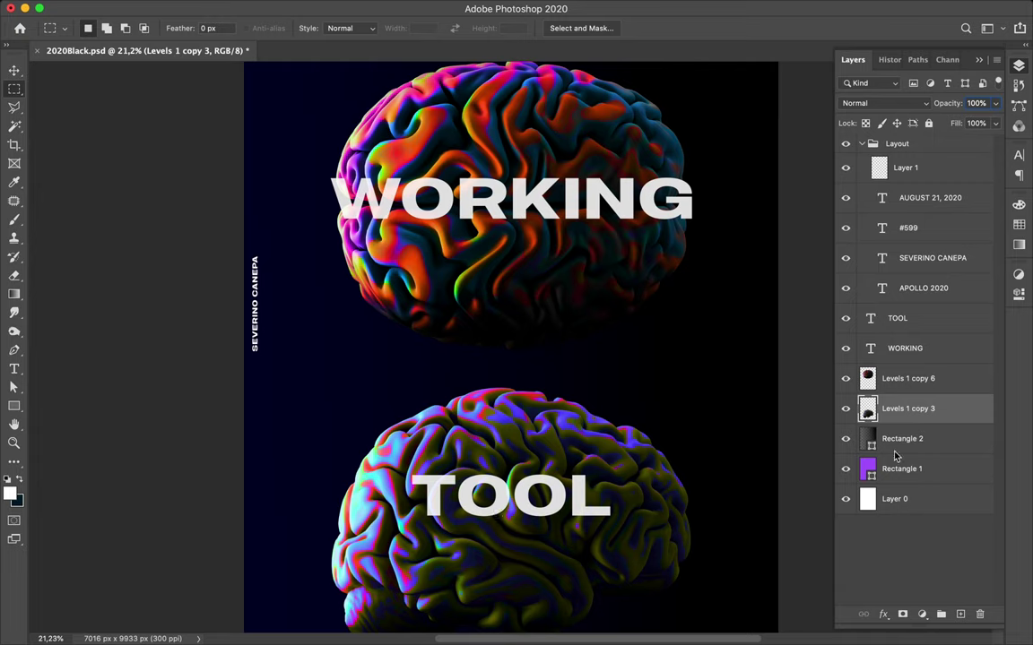
pyautogui.hotkey('ctrl', 'j')
pyautogui.press('v')
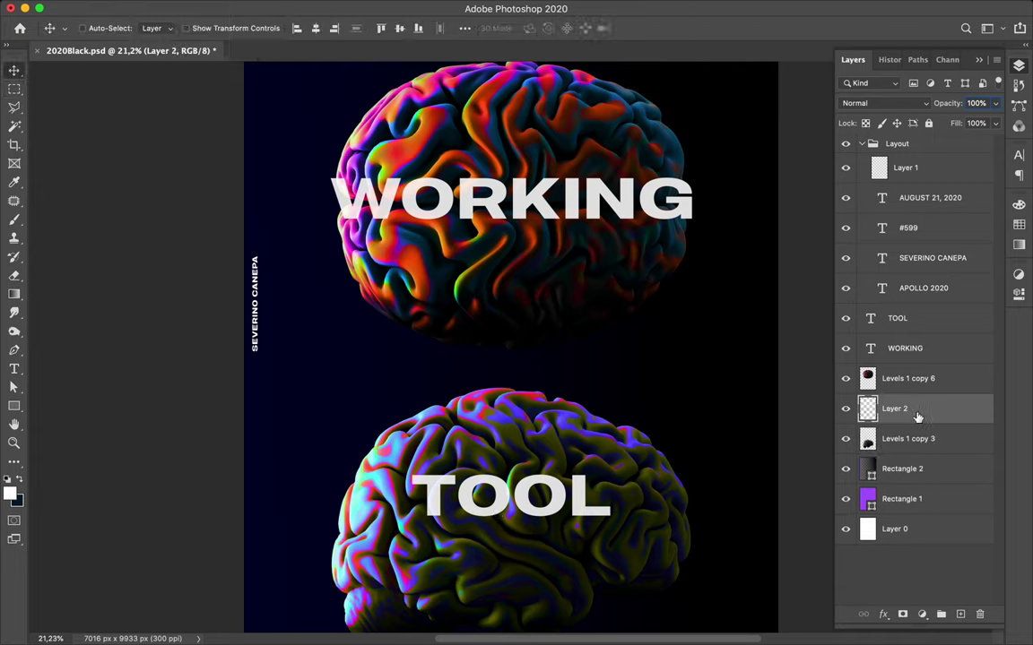
pyautogui.moveTo(916, 457); pyautogui.dragTo(919, 461)
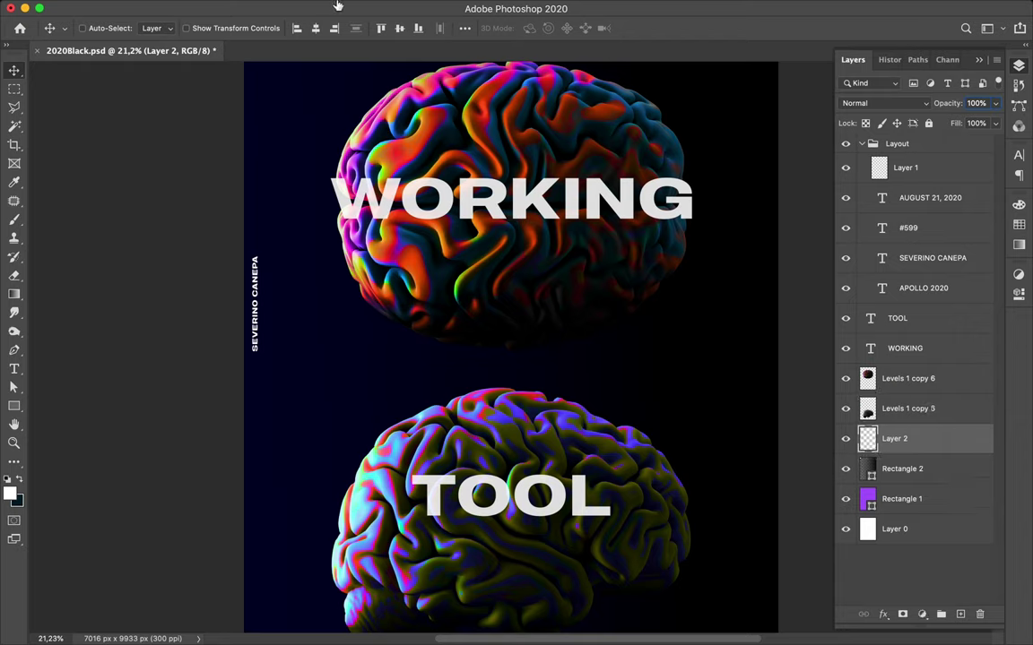
pyautogui.moveTo(341, 8)
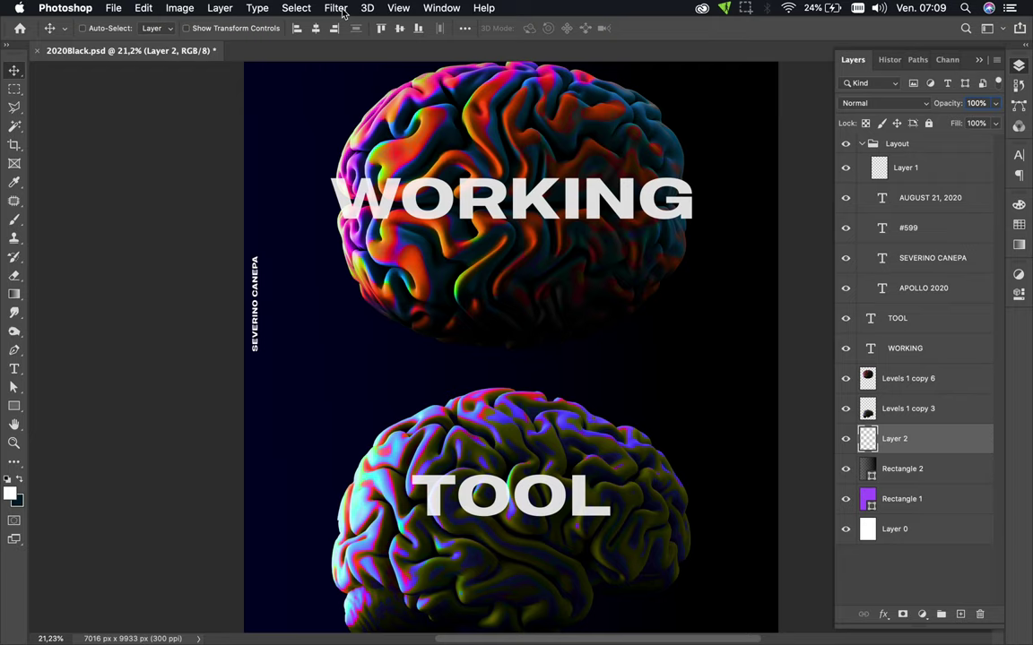
# Step: Apply a Mosaic pixelate filter with cell size 135 to Layer 2
pyautogui.click(343, 10)
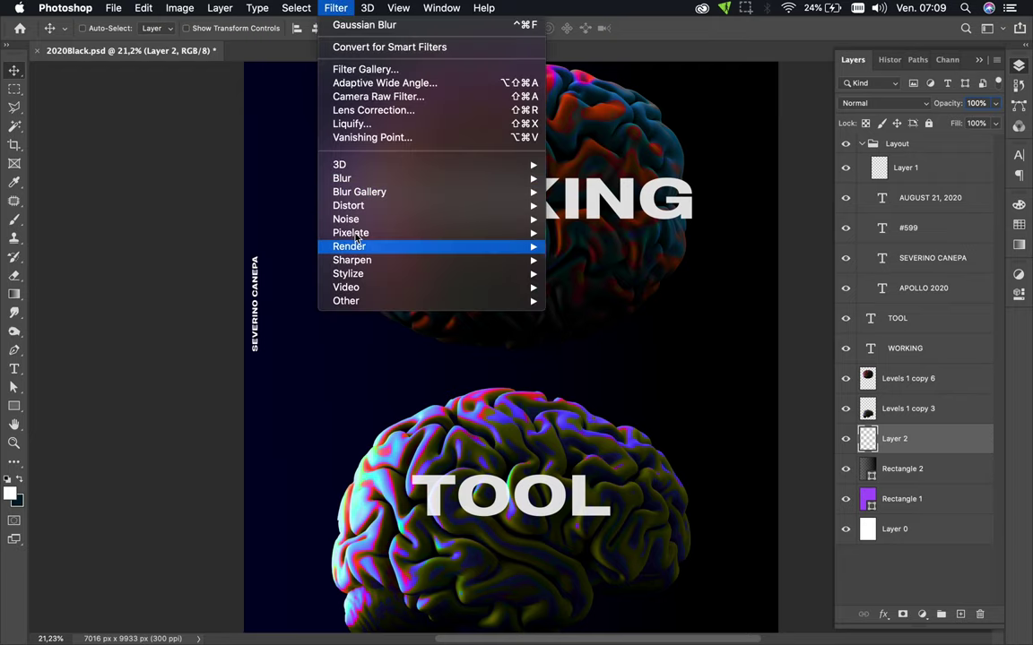
pyautogui.moveTo(377, 232)
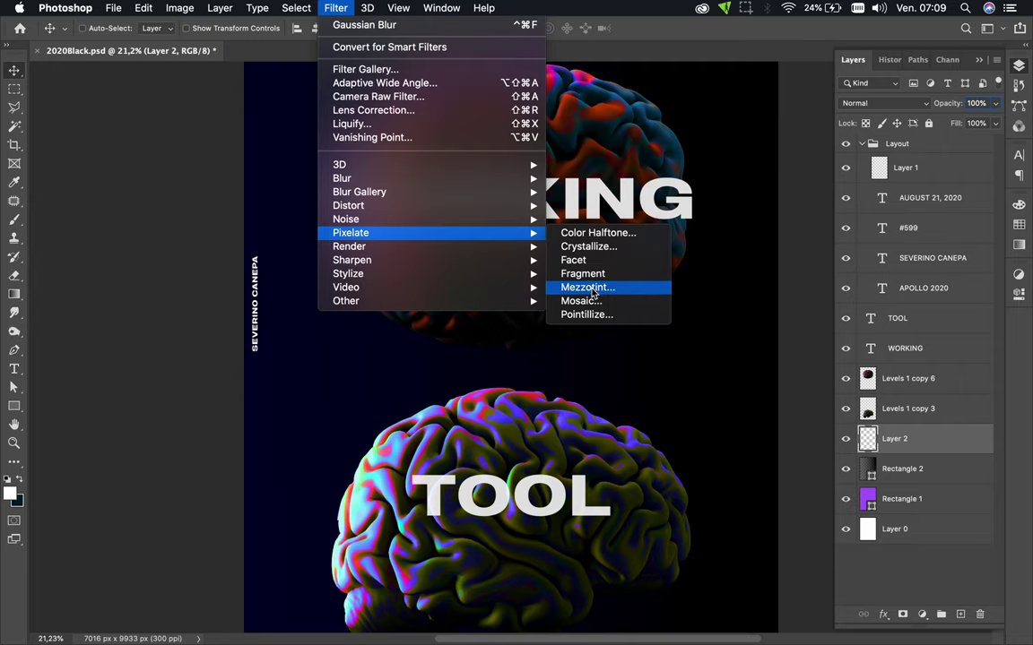
pyautogui.click(587, 302)
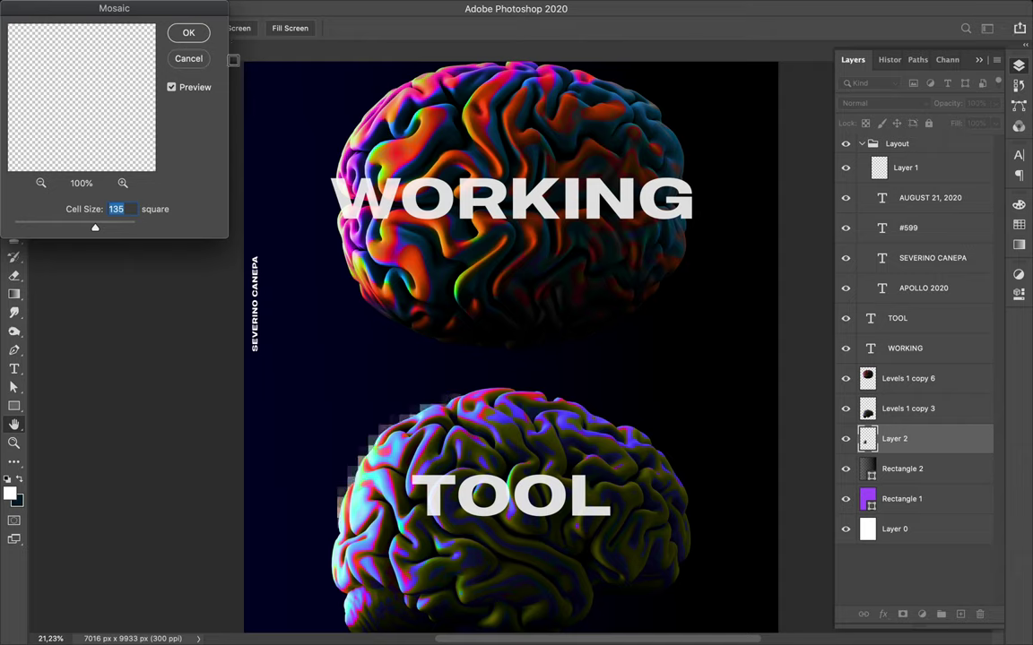
pyautogui.click(187, 35)
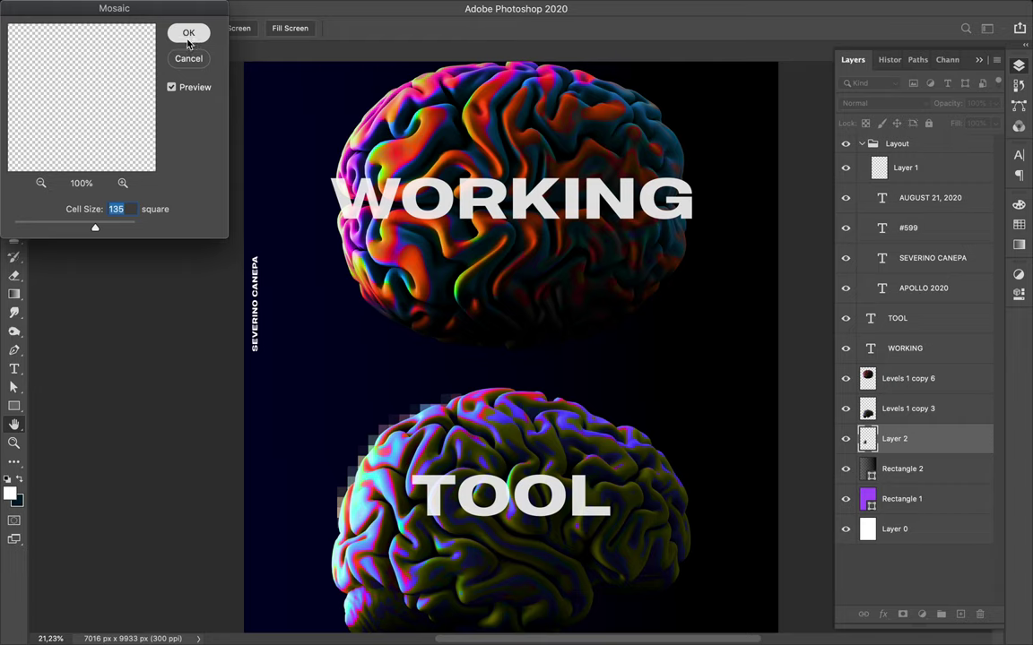
pyautogui.click(188, 38)
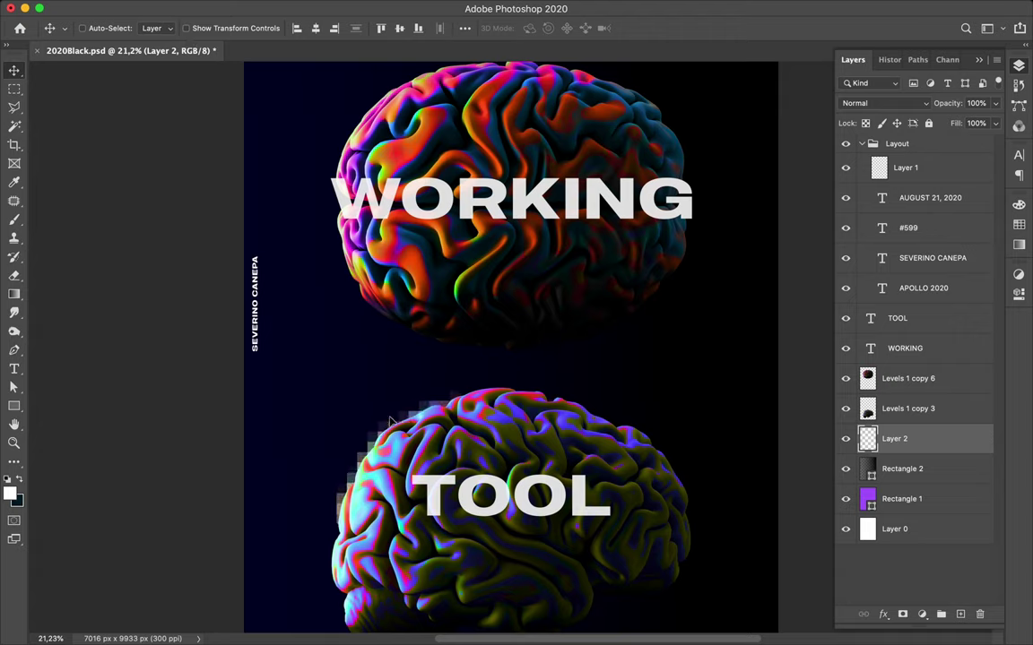
# Step: Nudge the lower mosaic fragment up-left and marquee the top brain's left edge
pyautogui.moveTo(387, 418); pyautogui.dragTo(389, 412)
pyautogui.scroll(-3, 549, 396)
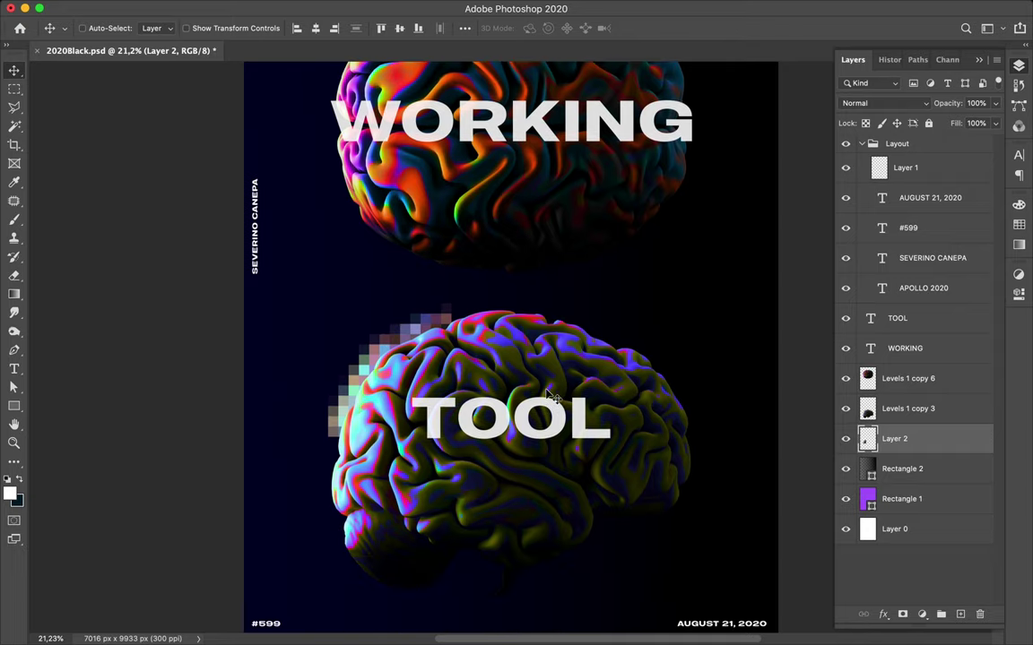
pyautogui.scroll(1, 549, 396)
pyautogui.scroll(2, 548, 396)
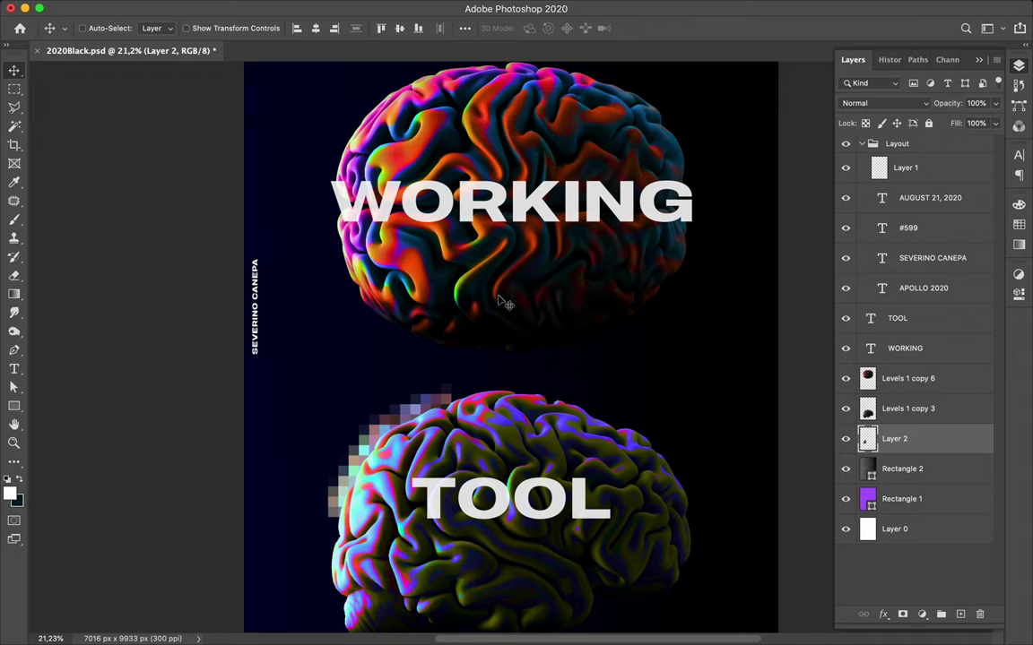
pyautogui.press('ctrl')
pyautogui.keyDown('ctrl'); pyautogui.click(475, 287); pyautogui.keyUp('ctrl')
pyautogui.press('m')
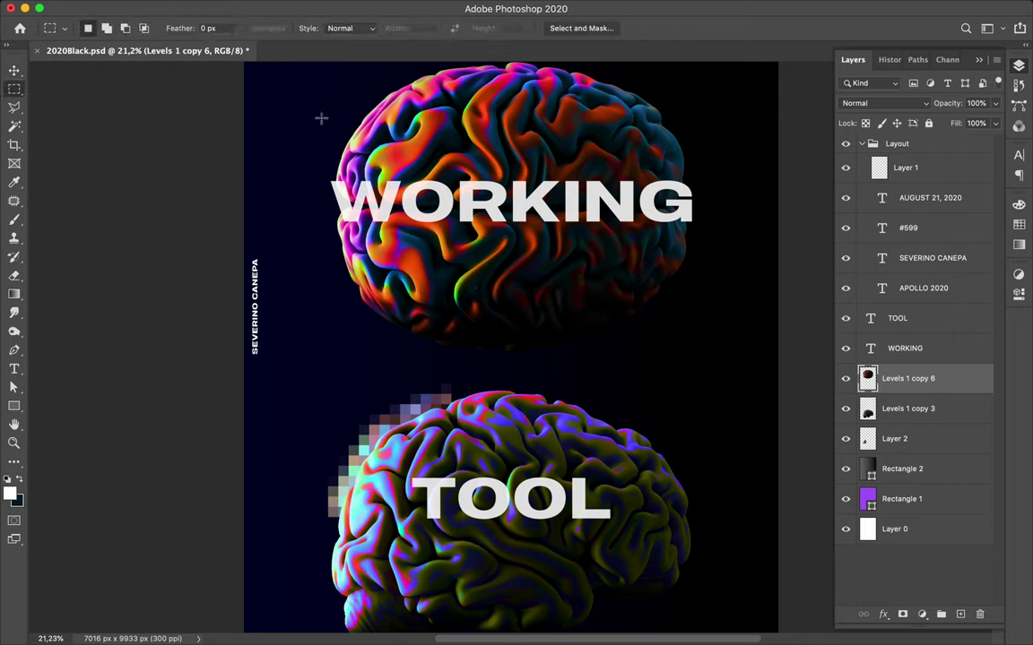
pyautogui.moveTo(318, 107)
pyautogui.mouseDown()
pyautogui.moveTo(397, 279)
pyautogui.moveTo(385, 311)
pyautogui.mouseUp()
# Step: Copy the selection to Layer 3 below the top brain's layer and apply Mosaic
pyautogui.hotkey('ctrl', 'j')
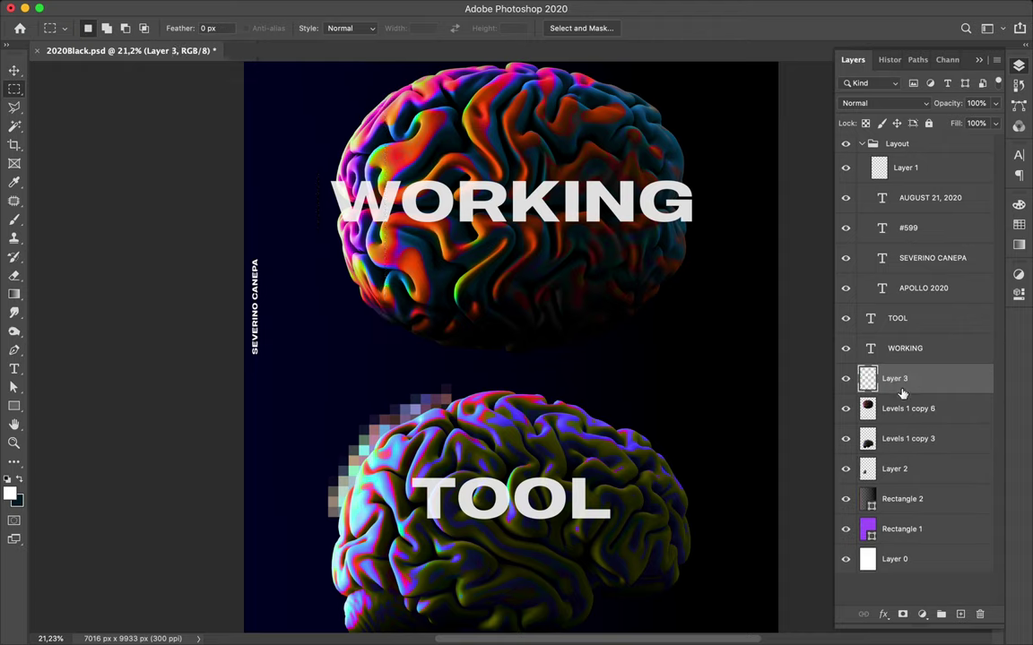
pyautogui.moveTo(902, 378); pyautogui.dragTo(907, 436)
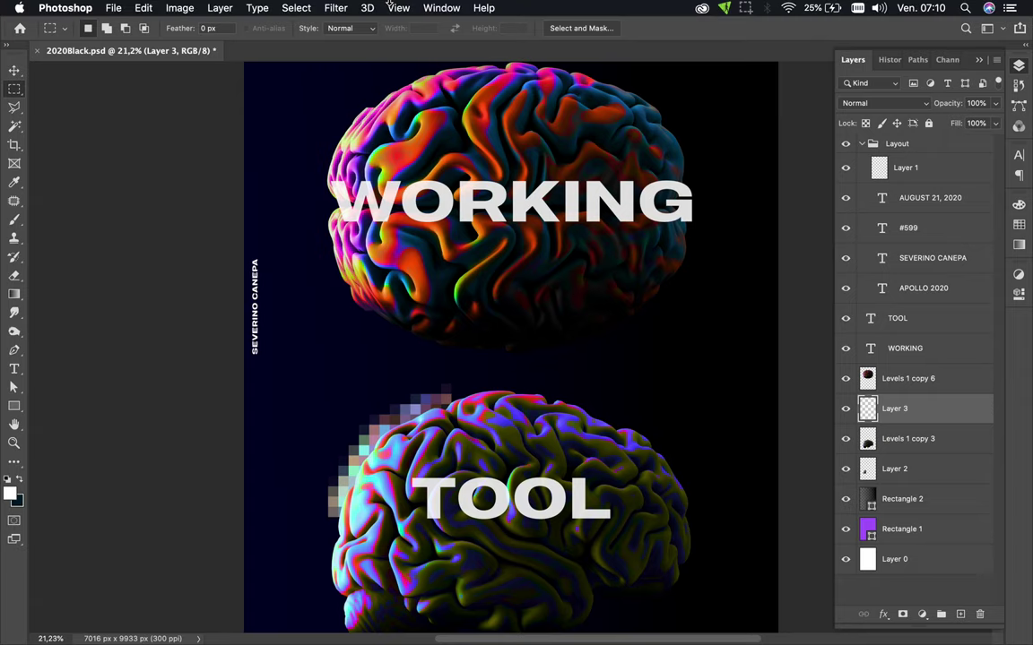
pyautogui.click(335, 7)
pyautogui.click(339, 28)
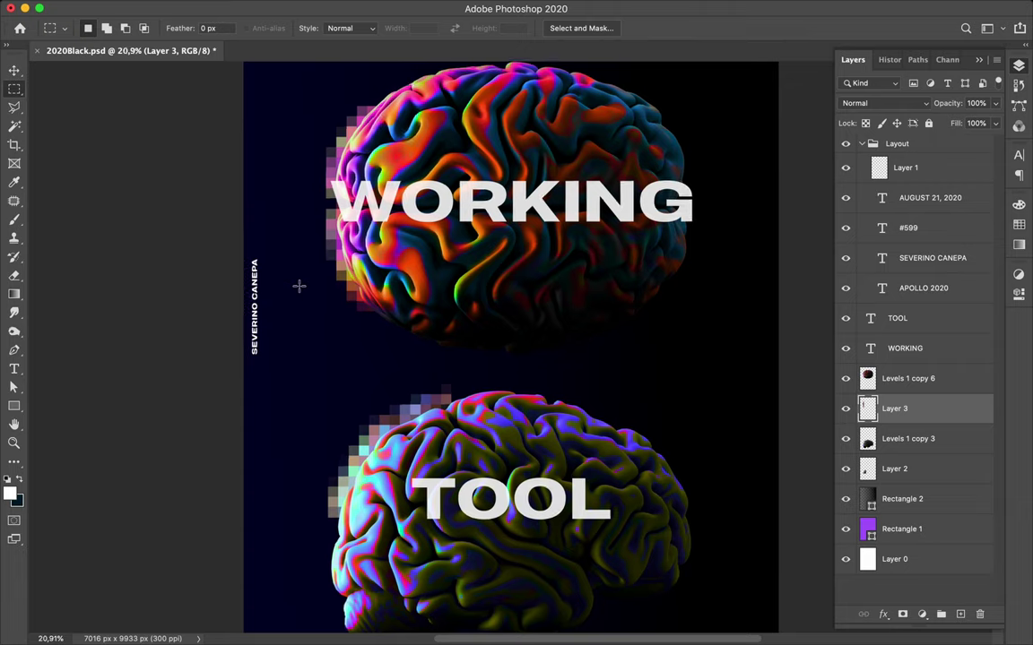
# Step: Duplicate the WORKING title with the Move tool, just below the original
pyautogui.press('v')
pyautogui.click(579, 208)
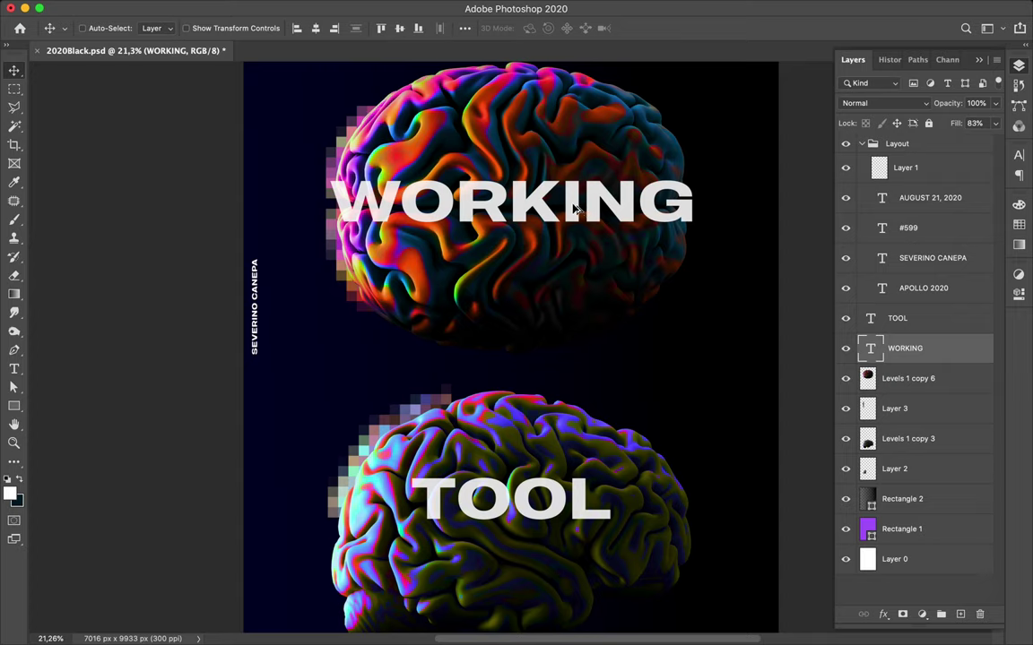
pyautogui.press('ctrl')
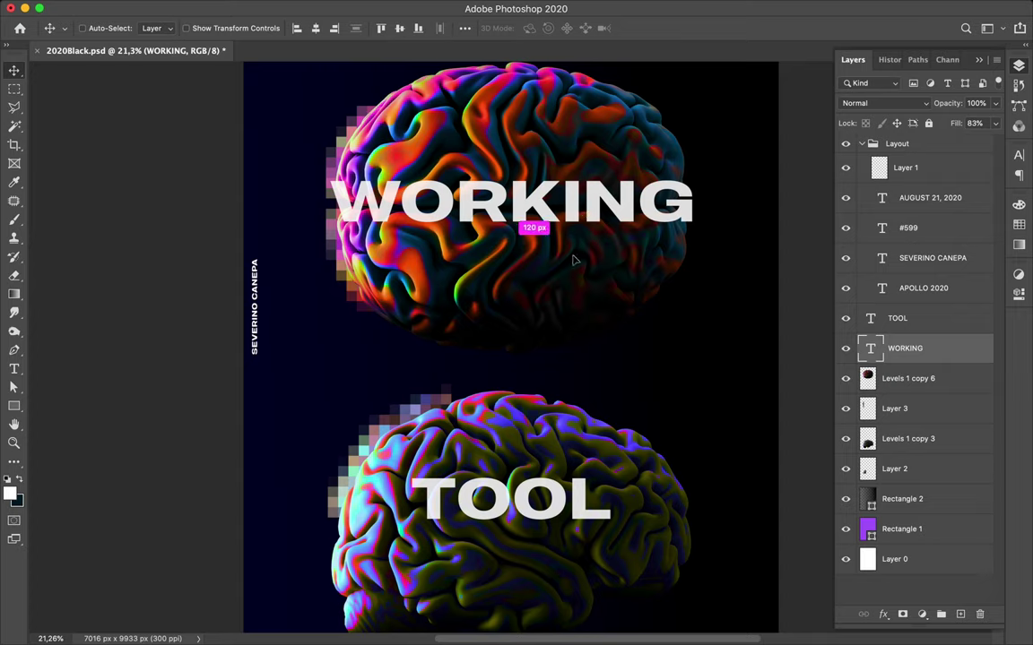
pyautogui.moveTo(574, 262); pyautogui.dragTo(577, 262)
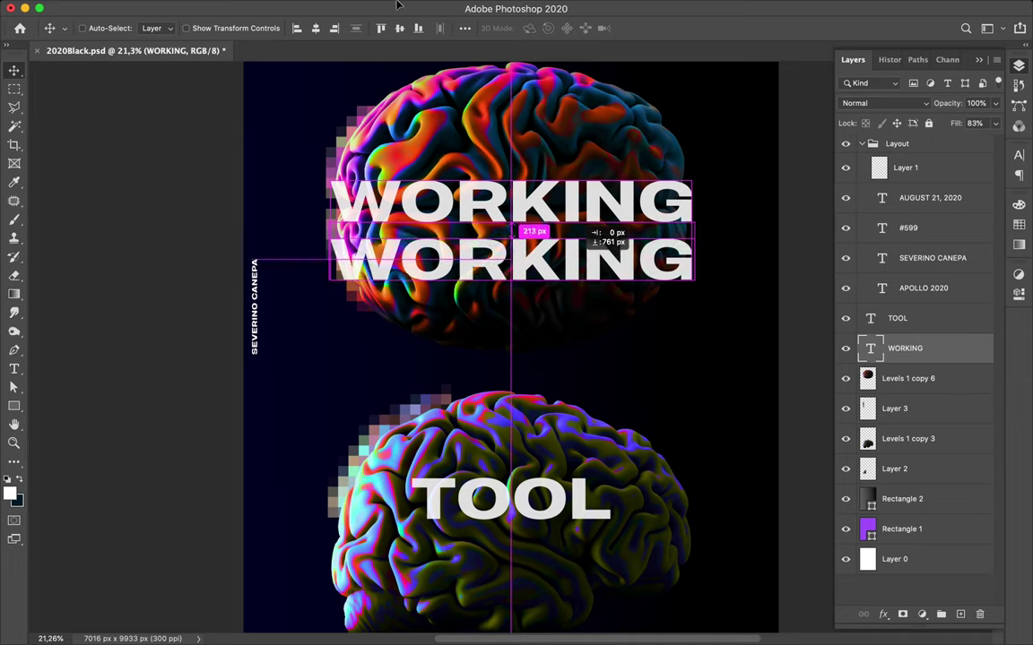
pyautogui.moveTo(398, 5); pyautogui.dragTo(397, 3)
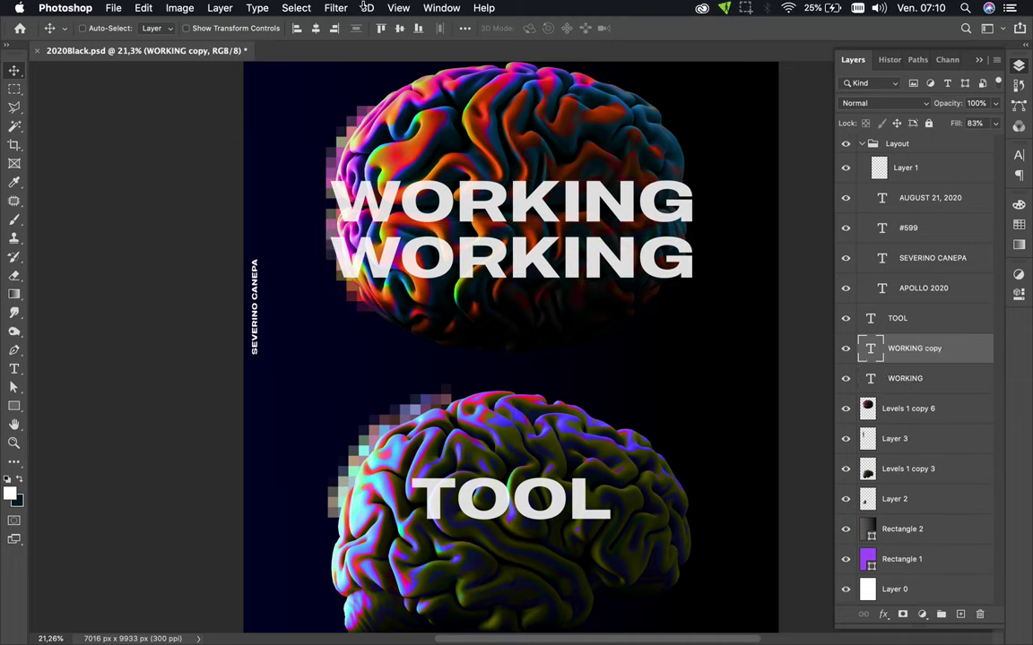
# Step: Rasterize and Mosaic-pixelate the WORKING copy, then align it back over the original
pyautogui.click(338, 9)
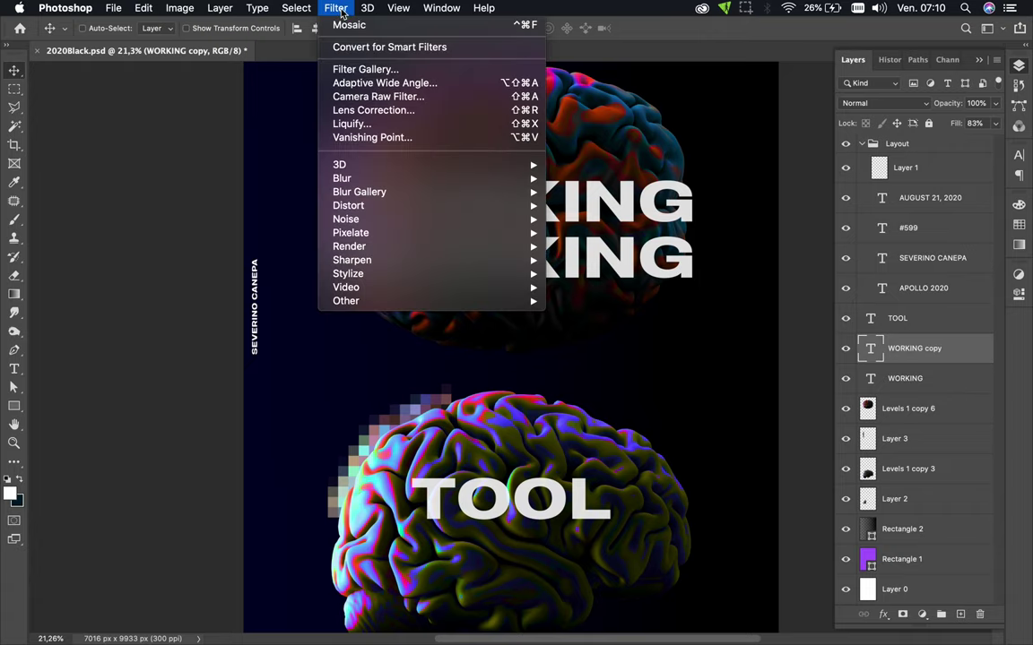
pyautogui.click(341, 29)
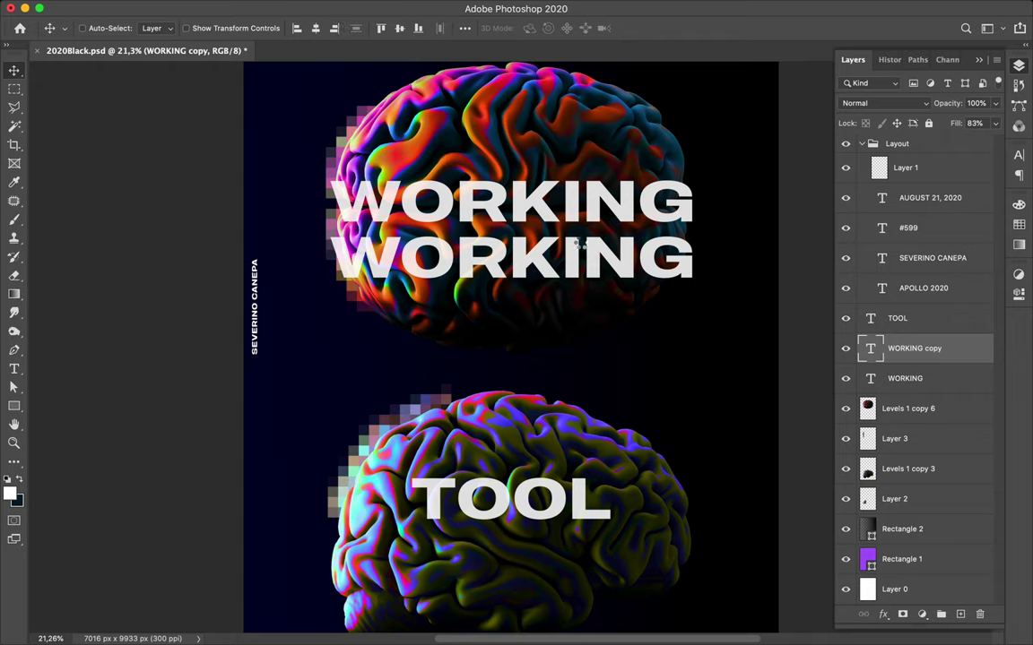
pyautogui.hotkey('ctrl', 'f')
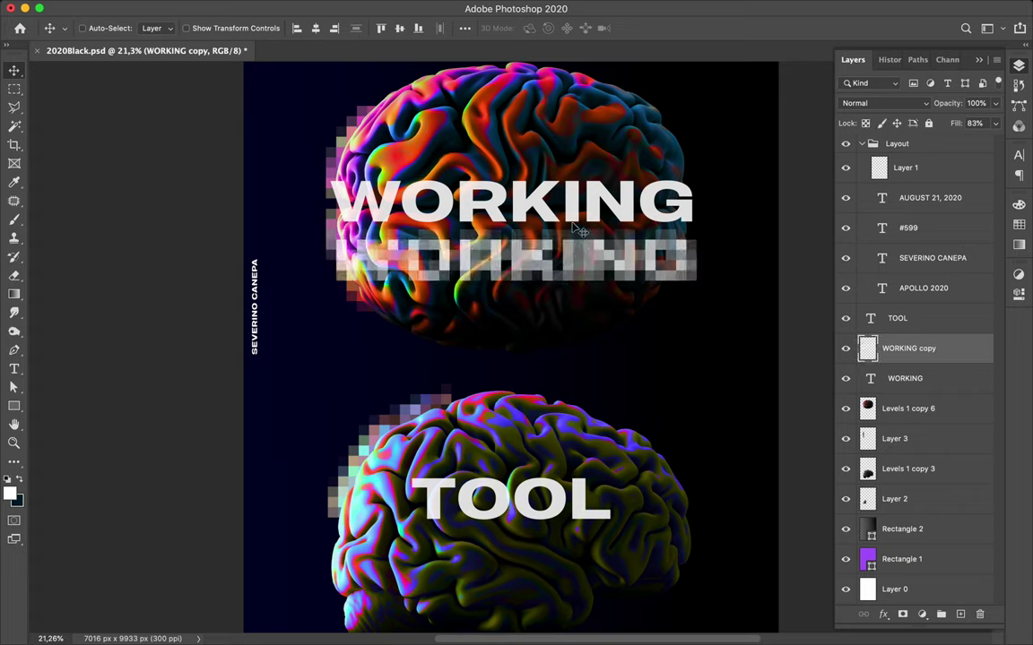
pyautogui.moveTo(574, 226); pyautogui.dragTo(574, 215)
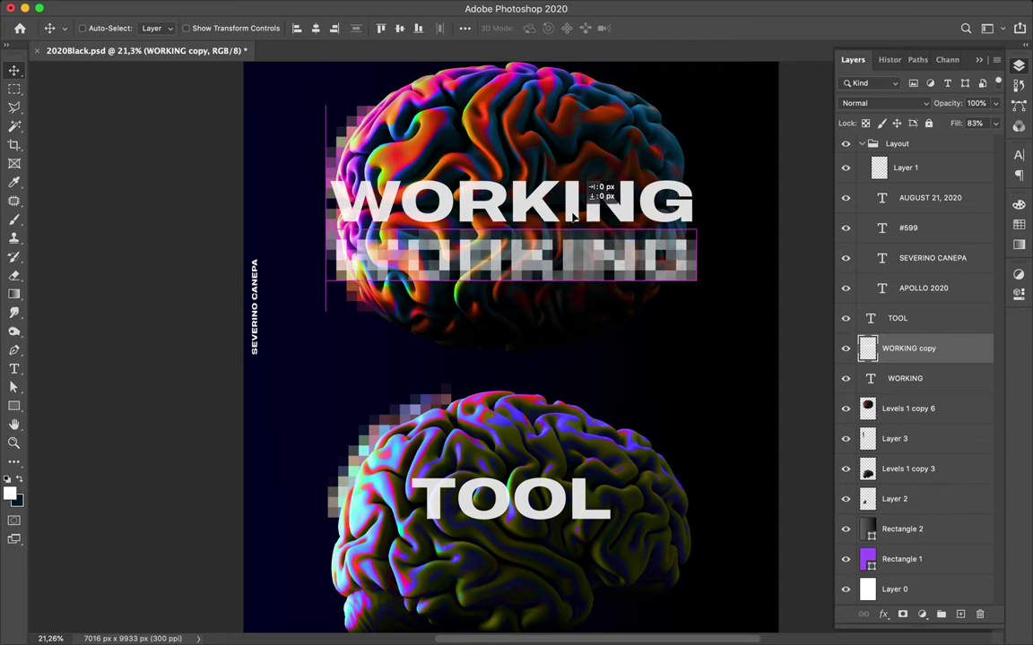
pyautogui.moveTo(573, 216); pyautogui.dragTo(573, 215)
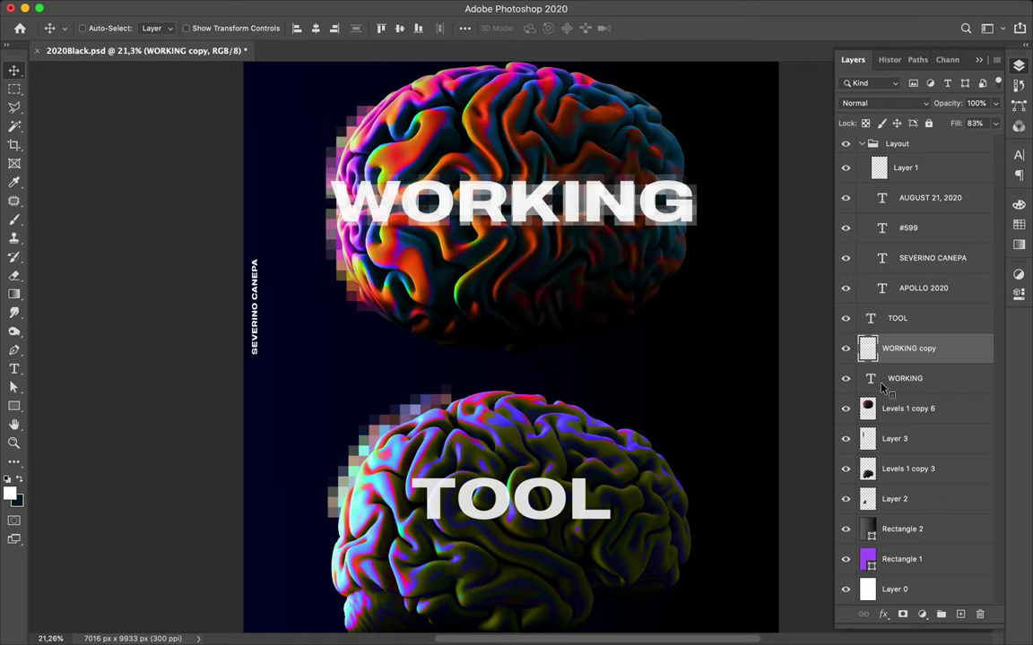
# Step: Duplicate the TOOL layer, apply Mosaic to TOOL copy, and stack it above TOOL
pyautogui.click(887, 325)
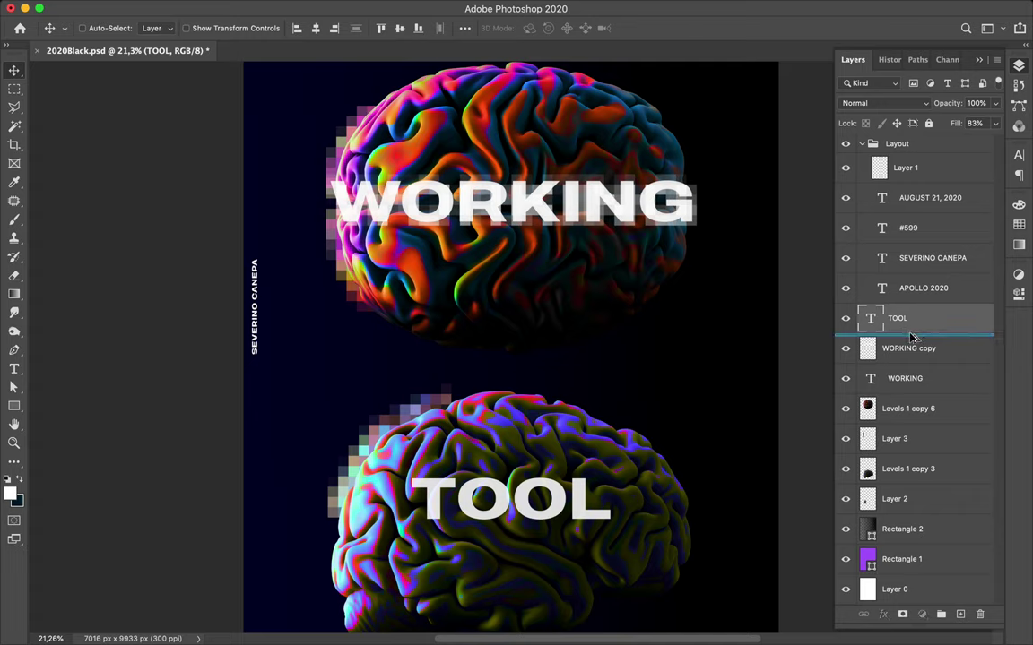
pyautogui.moveTo(912, 335); pyautogui.dragTo(912, 338)
pyautogui.moveTo(911, 338); pyautogui.dragTo(912, 337)
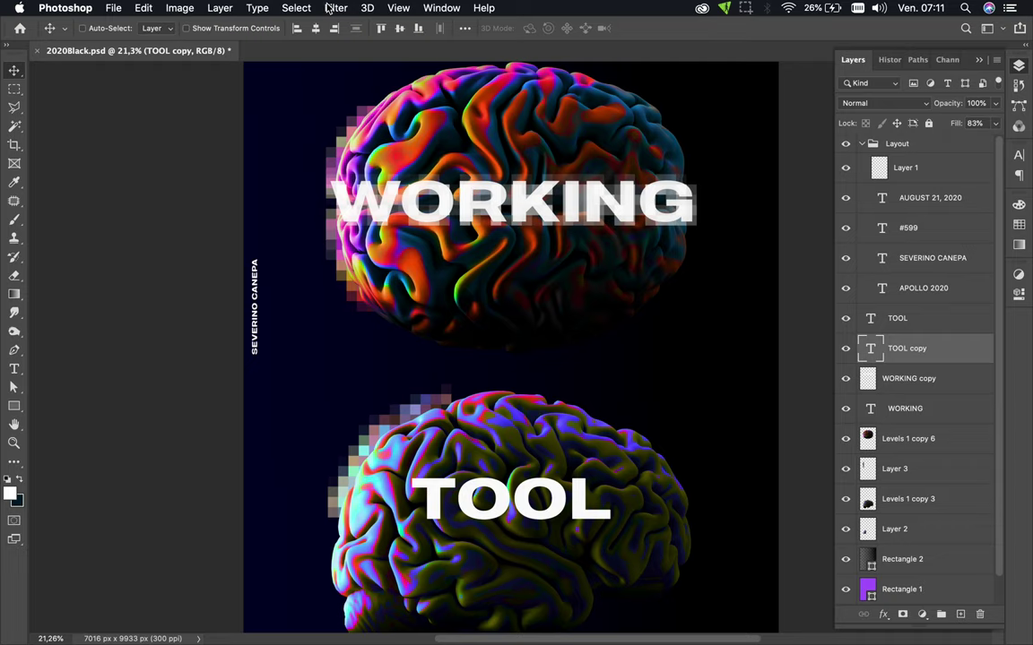
pyautogui.click(330, 8)
pyautogui.click(336, 27)
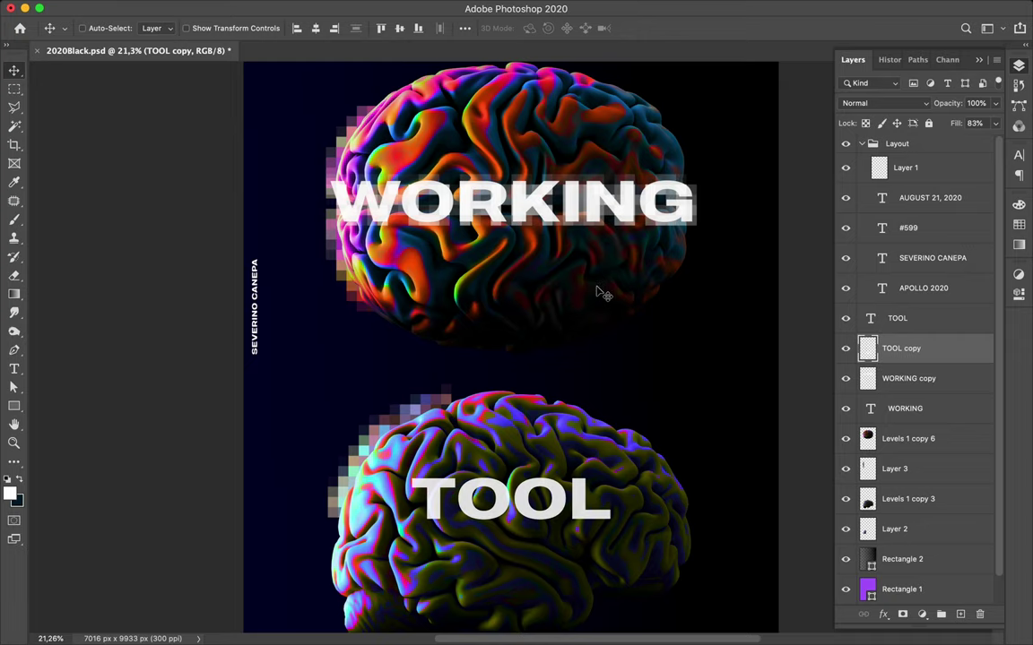
pyautogui.scroll(-3, 599, 293)
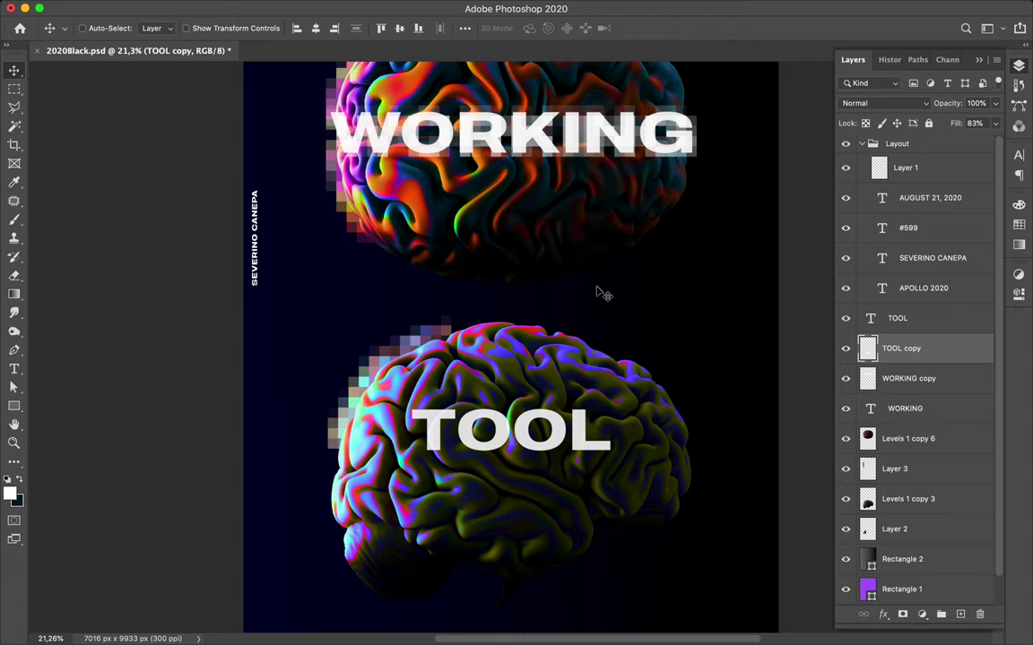
pyautogui.scroll(-2, 599, 293)
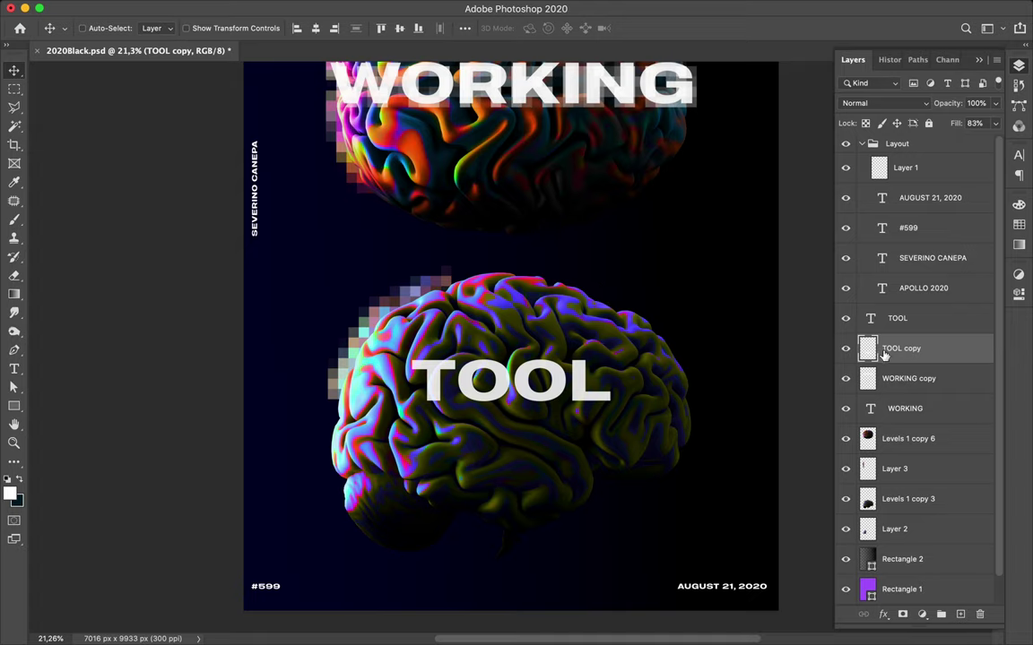
pyautogui.moveTo(856, 350); pyautogui.dragTo(886, 307)
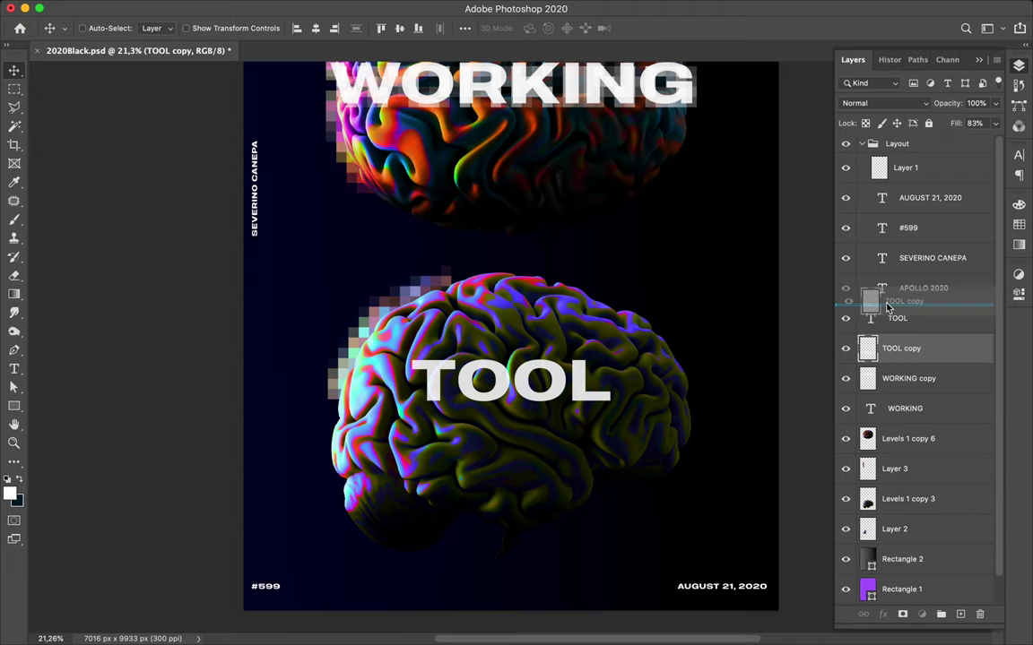
pyautogui.moveTo(887, 307); pyautogui.dragTo(886, 309)
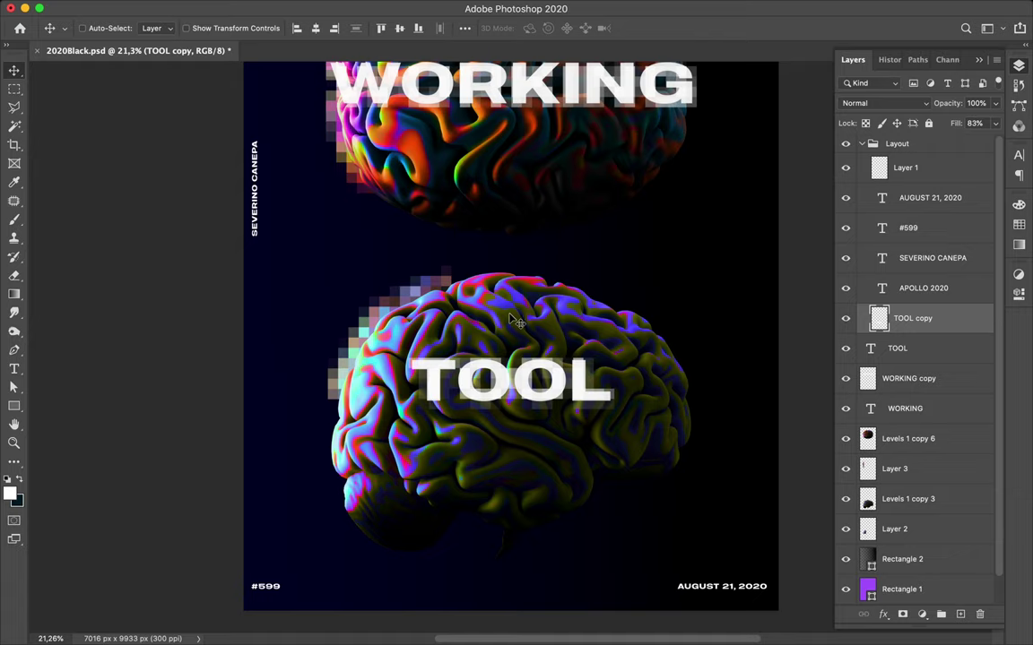
# Step: Set the blend mode of TOOL copy, then WORKING copy, to Vivid Light
pyautogui.click(889, 105)
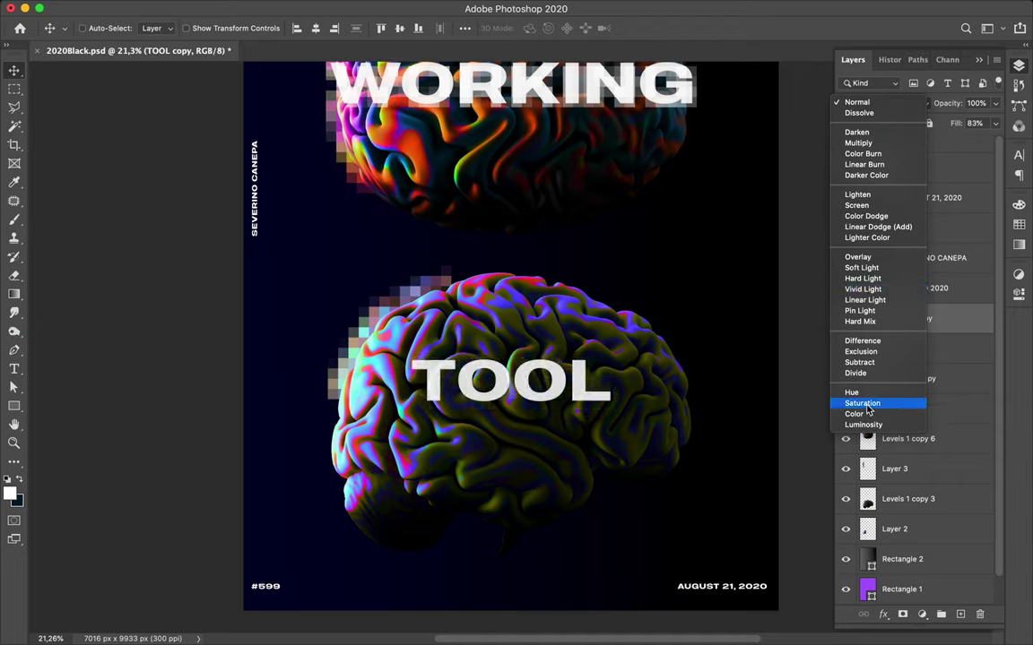
pyautogui.click(866, 290)
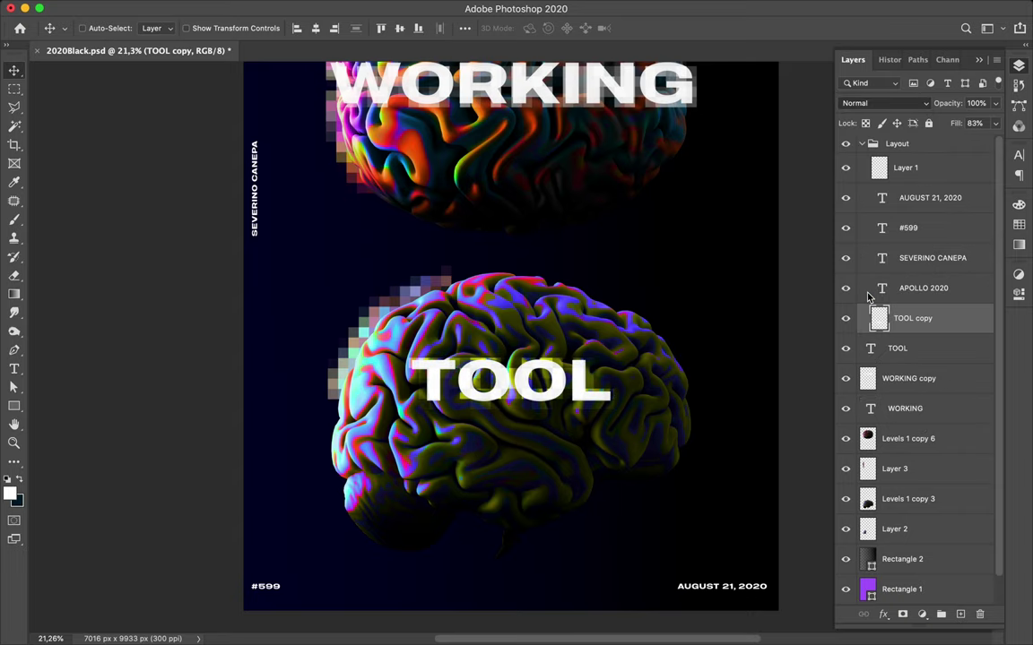
pyautogui.press('ctrl')
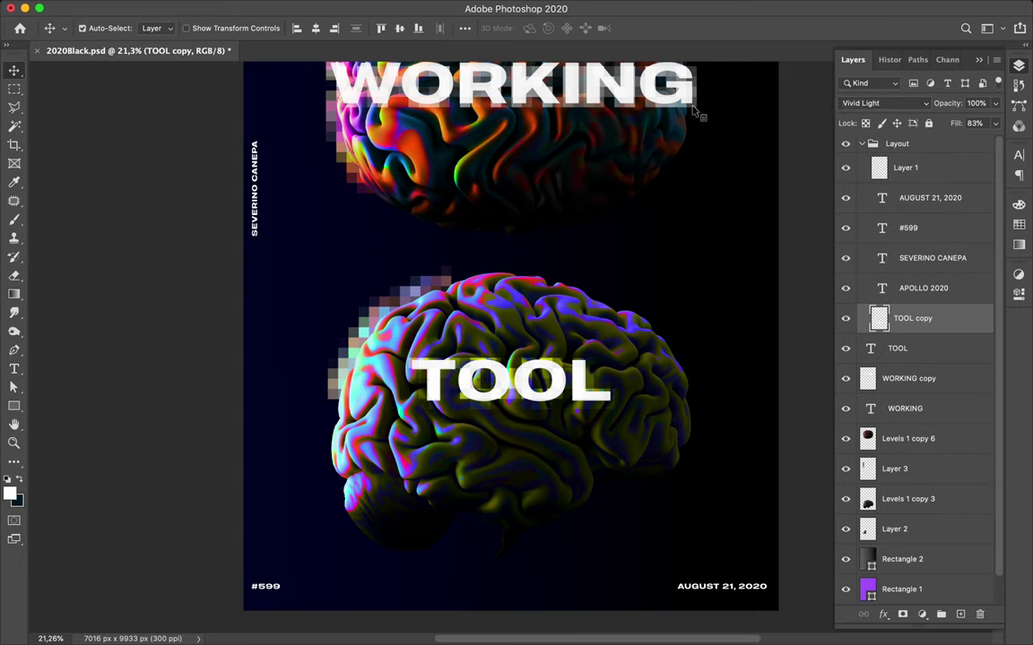
pyautogui.keyDown('ctrl'); pyautogui.click(695, 112); pyautogui.keyUp('ctrl')
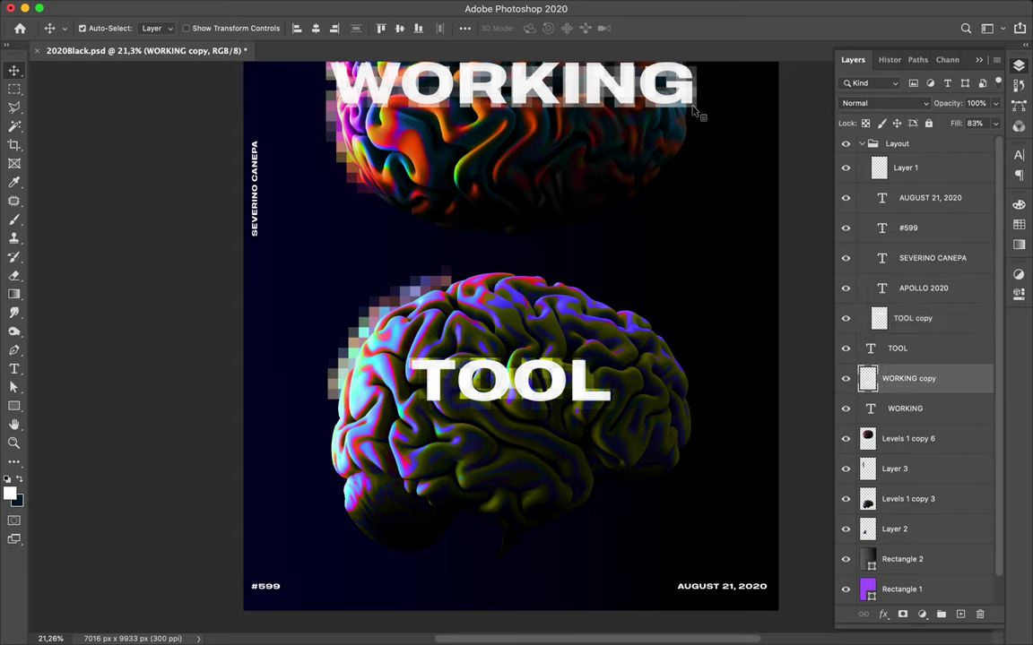
pyautogui.click(909, 106)
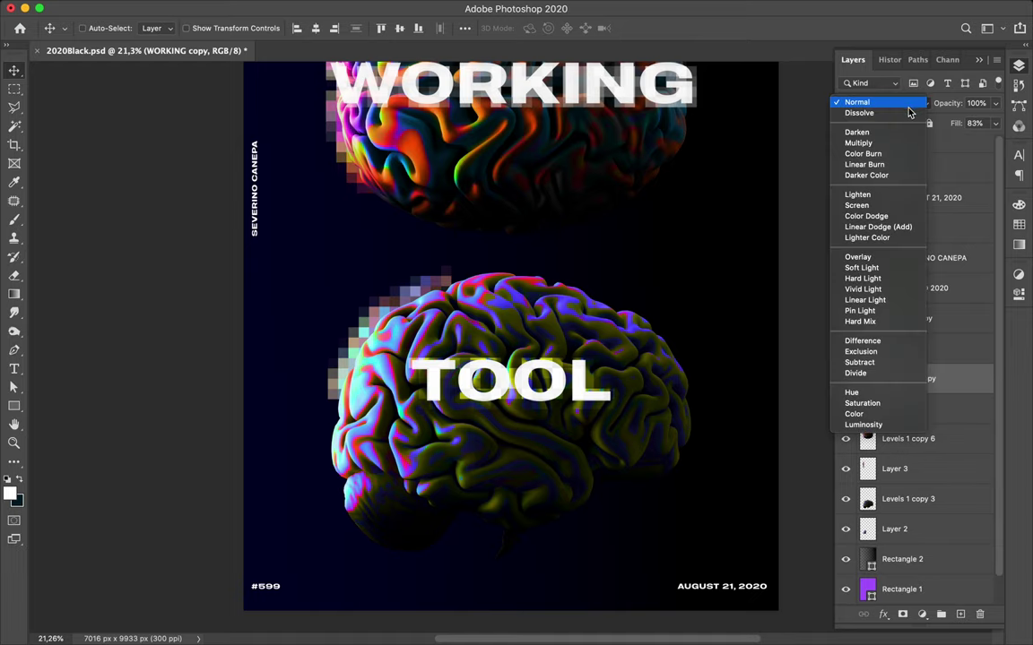
pyautogui.click(881, 290)
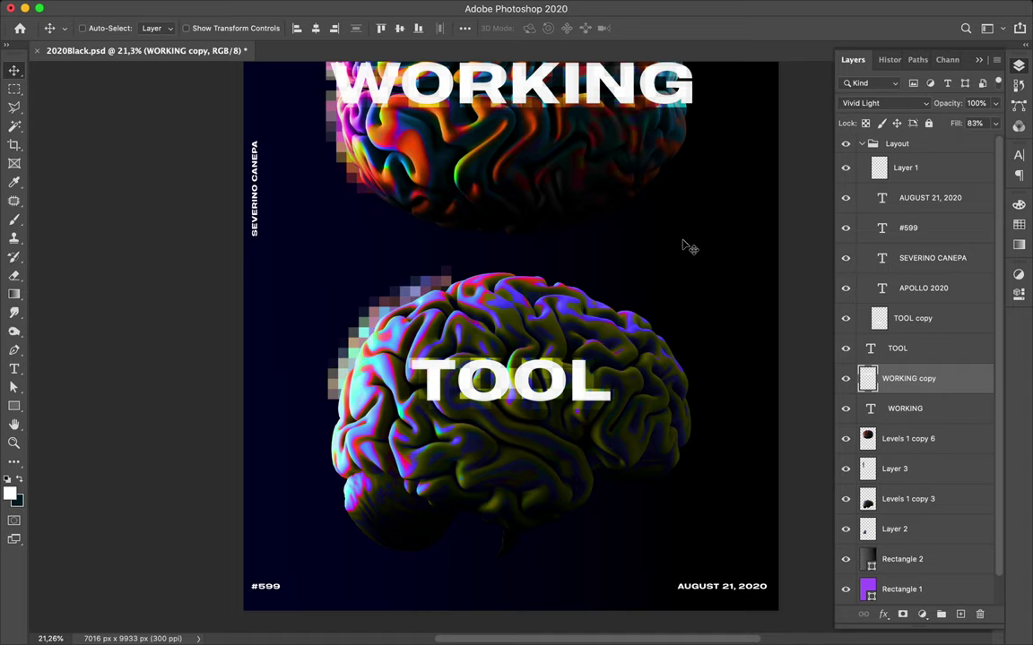
pyautogui.scroll(5, 686, 247)
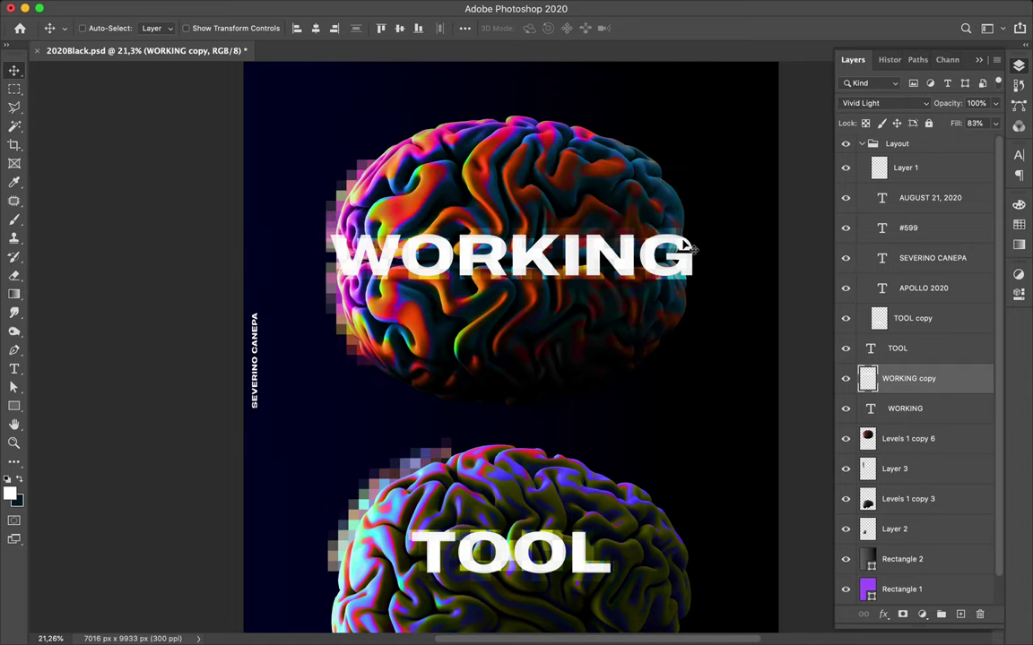
# Step: Lasso a slanted slash-shaped slice across the right side of the top brain
pyautogui.click(644, 328)
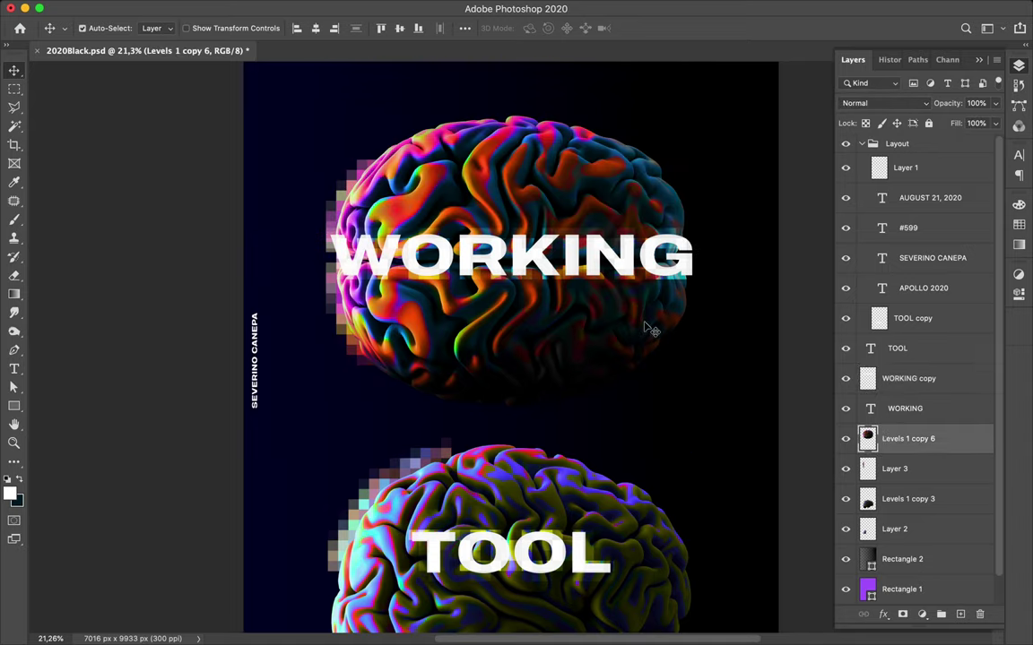
pyautogui.press('l')
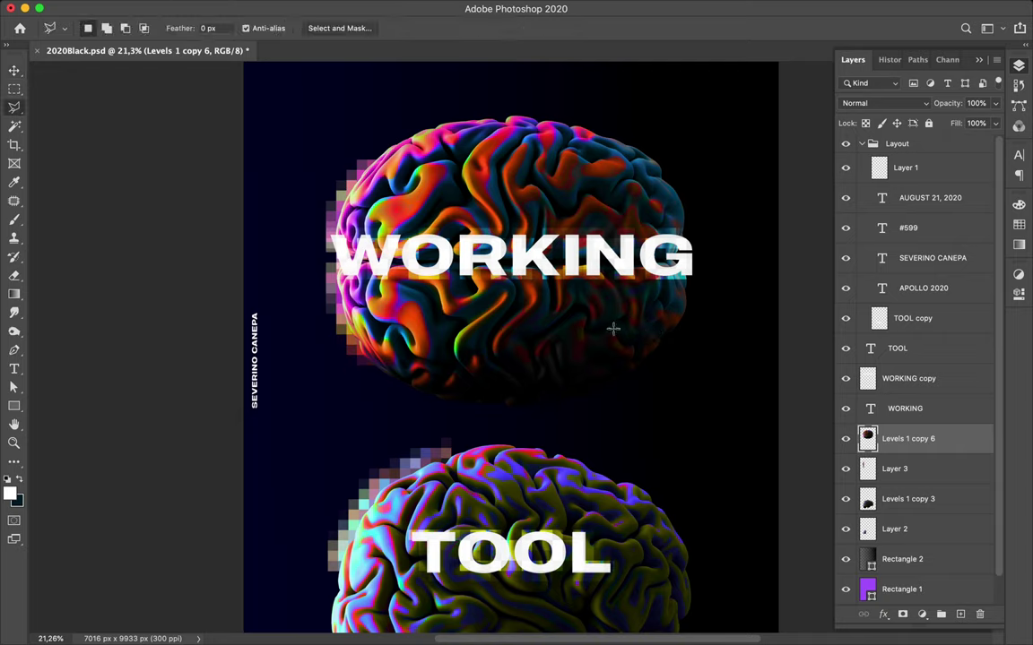
pyautogui.click(509, 402)
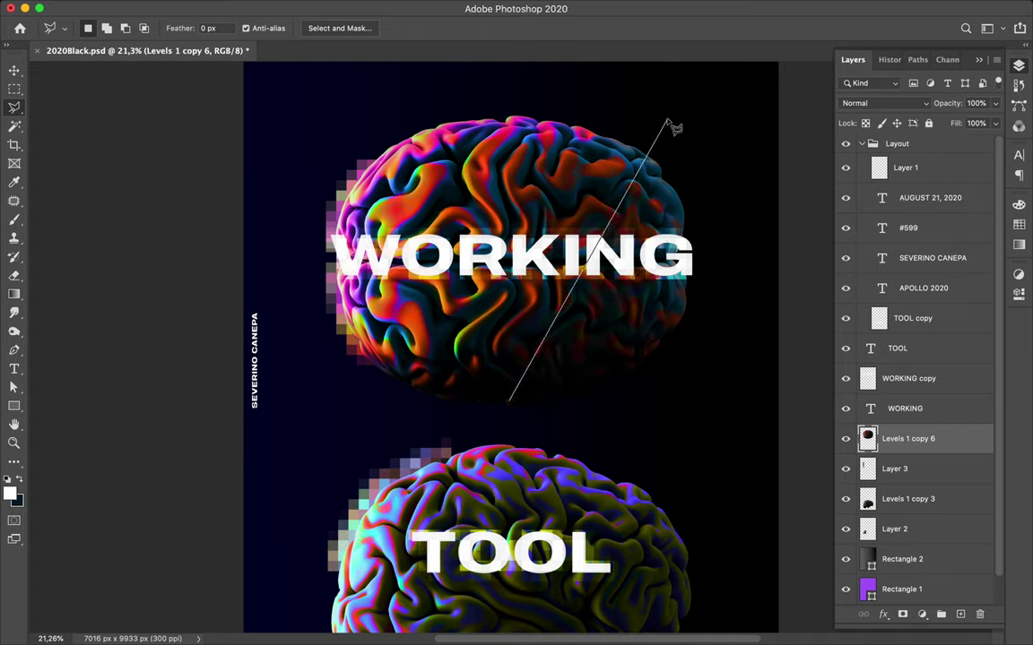
pyautogui.click(456, 405)
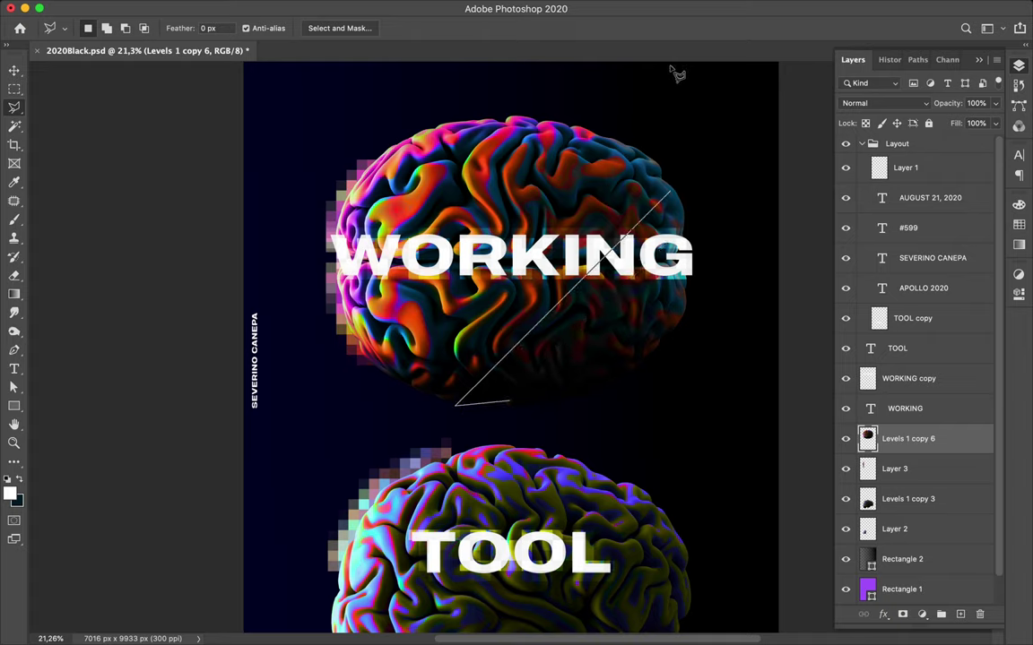
pyautogui.click(665, 73)
pyautogui.click(728, 289)
pyautogui.click(654, 394)
pyautogui.doubleClick(505, 400)
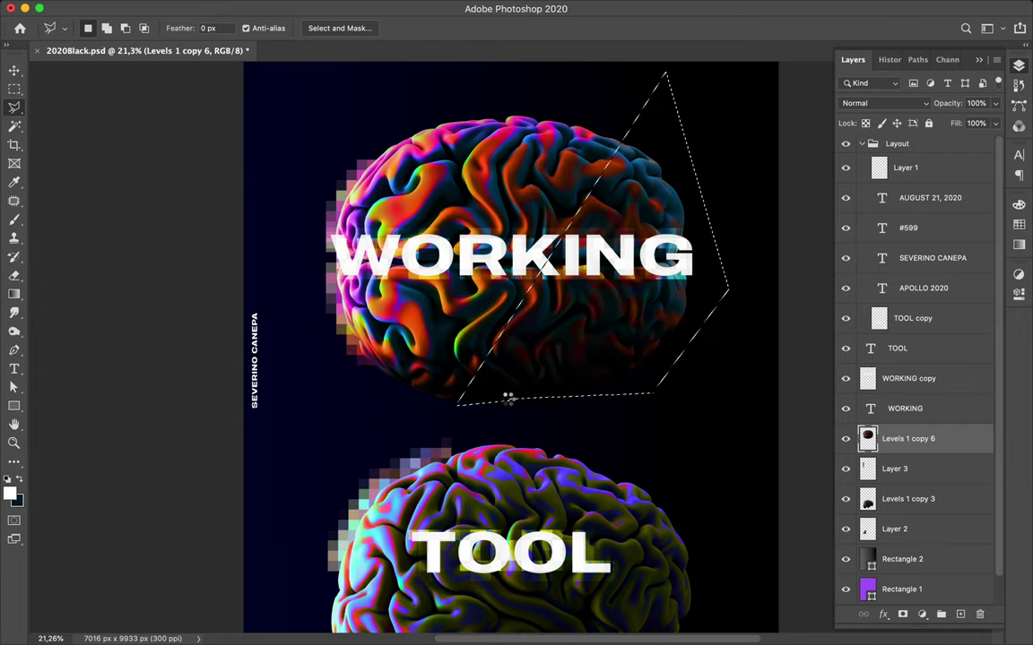
# Step: Copy the slice to Layer 4 and nudge it up and to the right
pyautogui.click(508, 401)
pyautogui.hotkey('ctrl', 'j')
pyautogui.press('v')
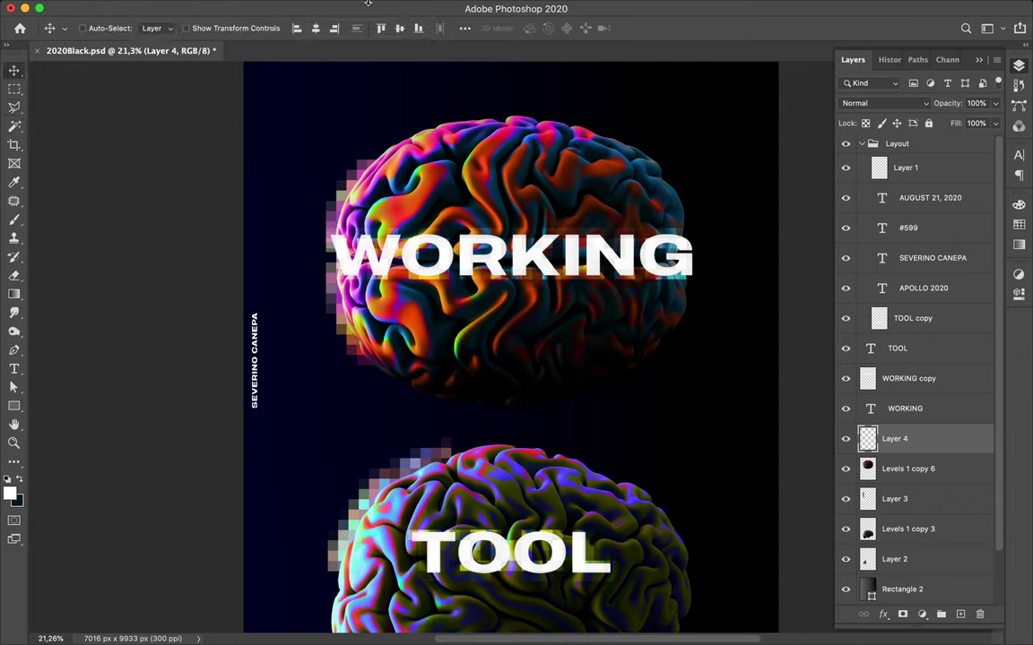
pyautogui.hotkey('shift', 'Up')
pyautogui.hotkey('shift', 'Up')
pyautogui.hotkey('shift', 'Up')
pyautogui.hotkey('shift', 'Right')
pyautogui.hotkey('shift', 'Right')
pyautogui.hotkey('shift', 'Right')
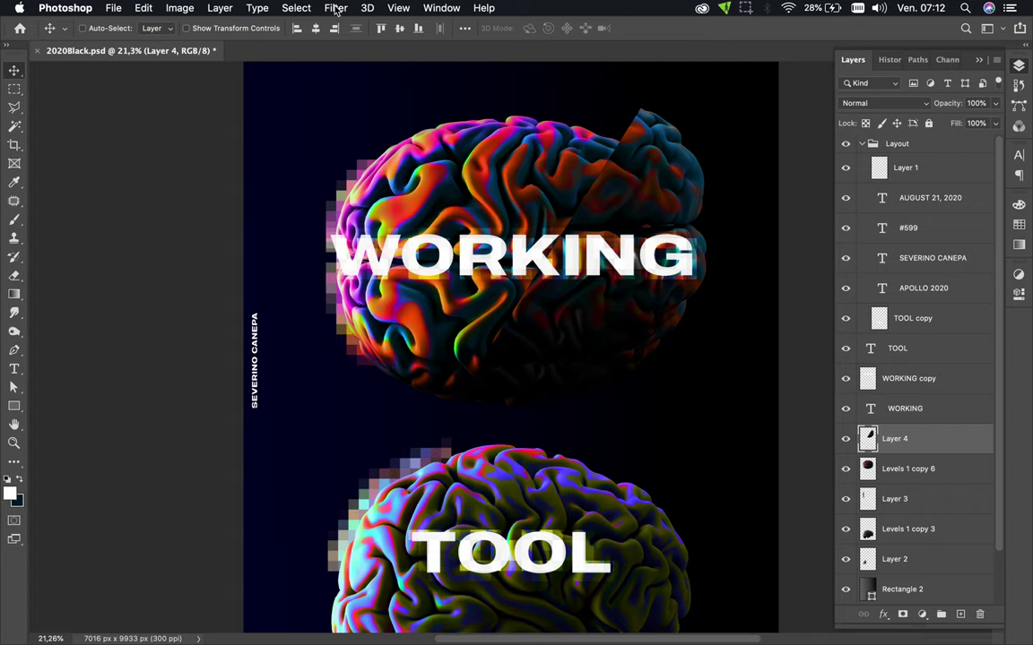
# Step: Apply Mosaic to Layer 4 and reposition the pixelated slice over the top brain
pyautogui.click(336, 8)
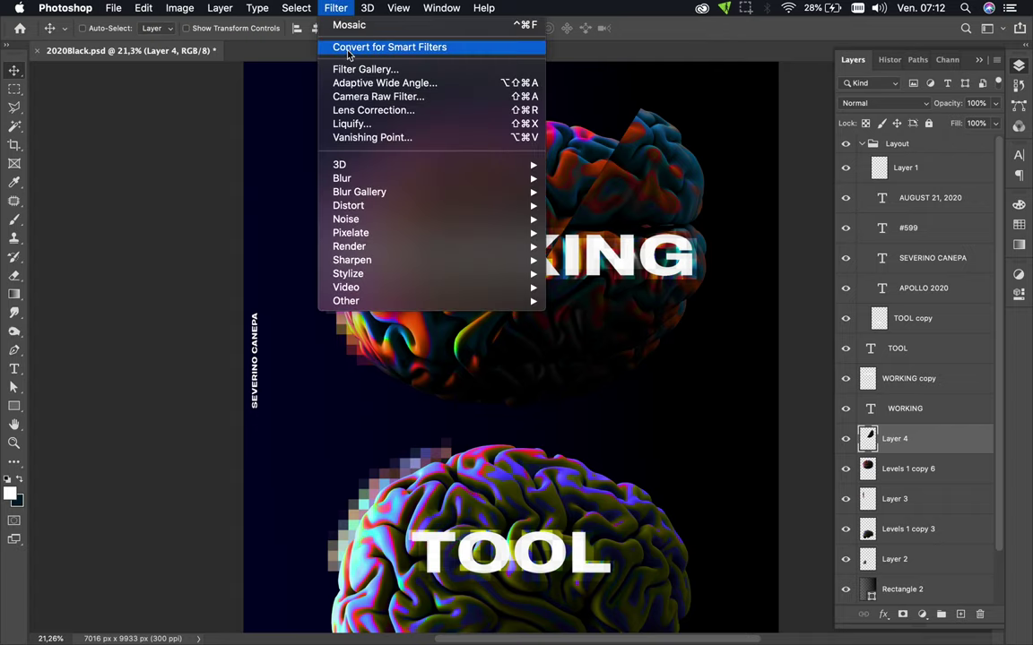
pyautogui.click(349, 27)
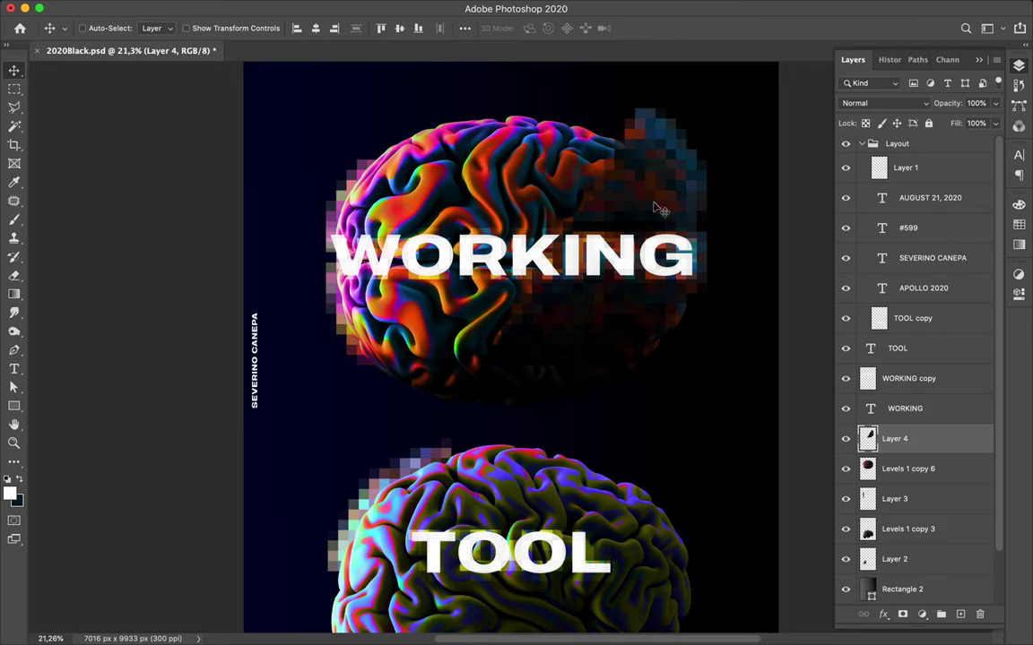
pyautogui.hotkey('shift', 'Down')
pyautogui.hotkey('shift', 'Down')
pyautogui.hotkey('shift', 'Down')
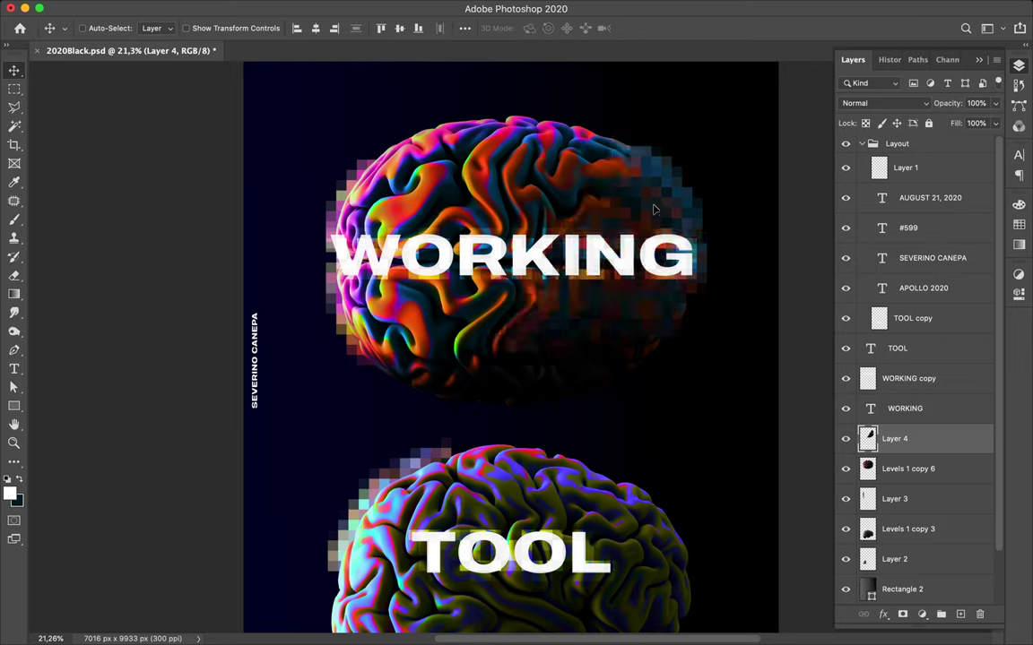
pyautogui.hotkey('shift', 'Down')
pyautogui.moveTo(653, 206); pyautogui.dragTo(673, 170)
pyautogui.press('Up')
# Step: Set Layer 4's blend mode to Screen
pyautogui.click(918, 104)
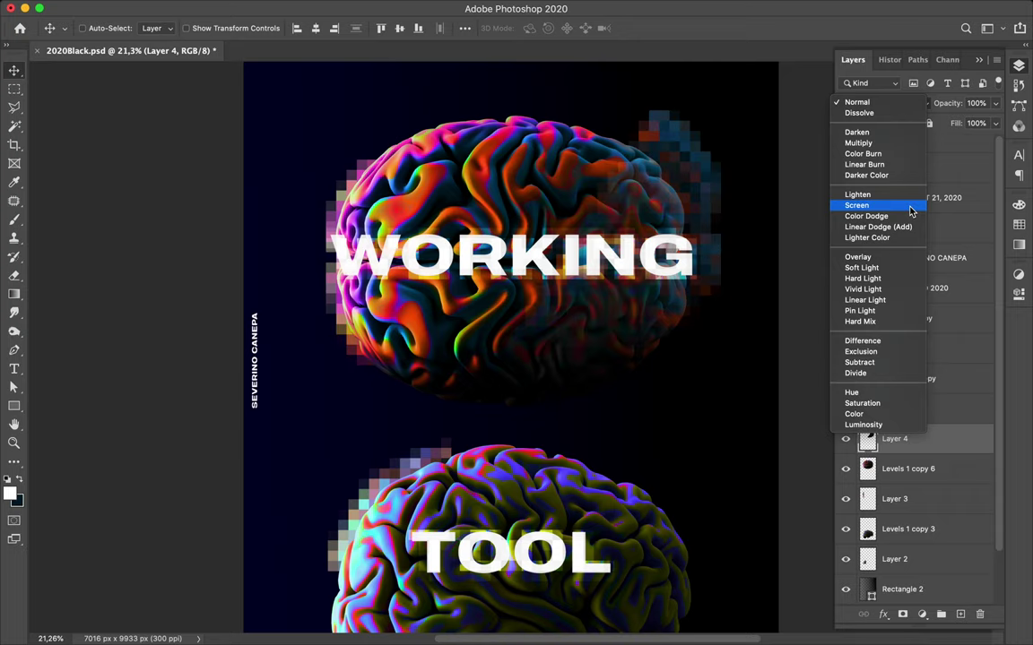
pyautogui.press('Escape')
pyautogui.hotkey('shift', 'alt', 's')
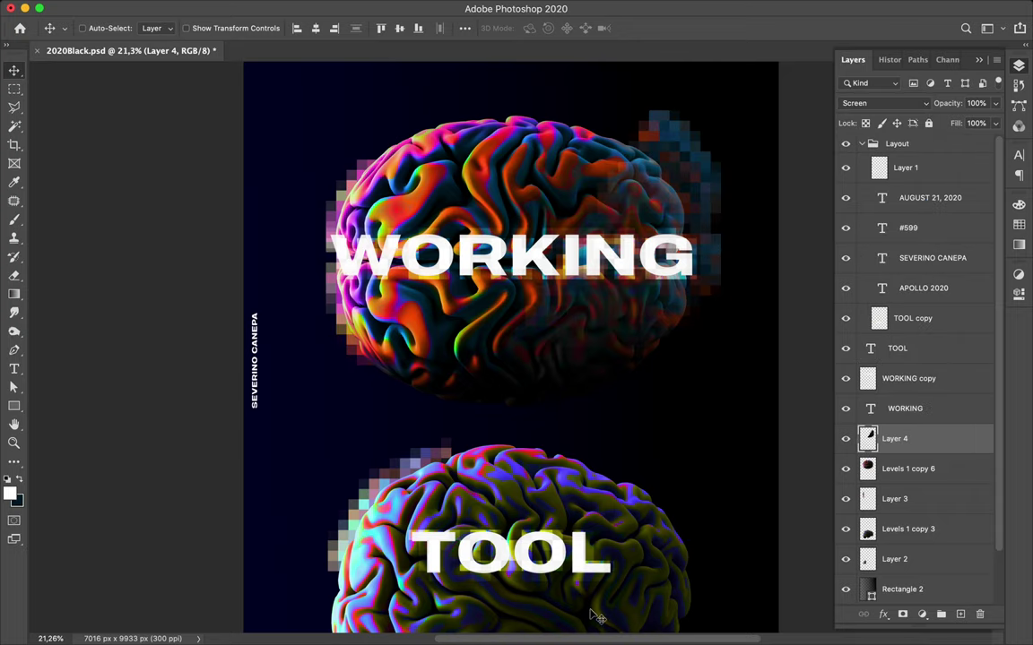
pyautogui.scroll(-1, 591, 617)
pyautogui.scroll(-3, 628, 536)
pyautogui.scroll(-2, 627, 536)
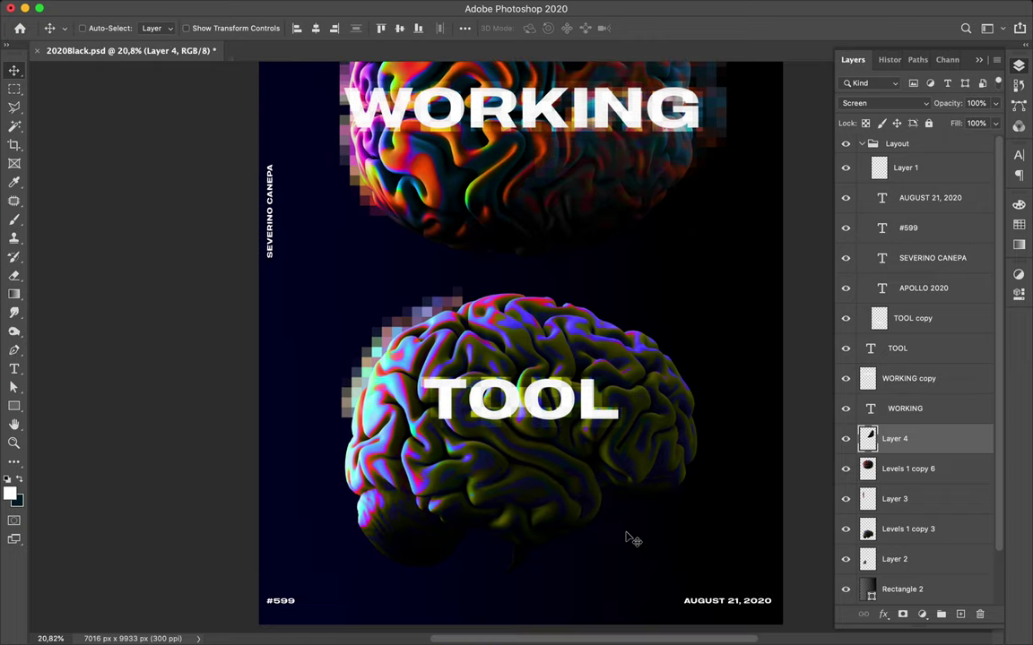
pyautogui.press('super')
# Step: Nudge the TOOL and TOOL copy layers together slightly lower over the bottom brain
pyautogui.click(574, 384)
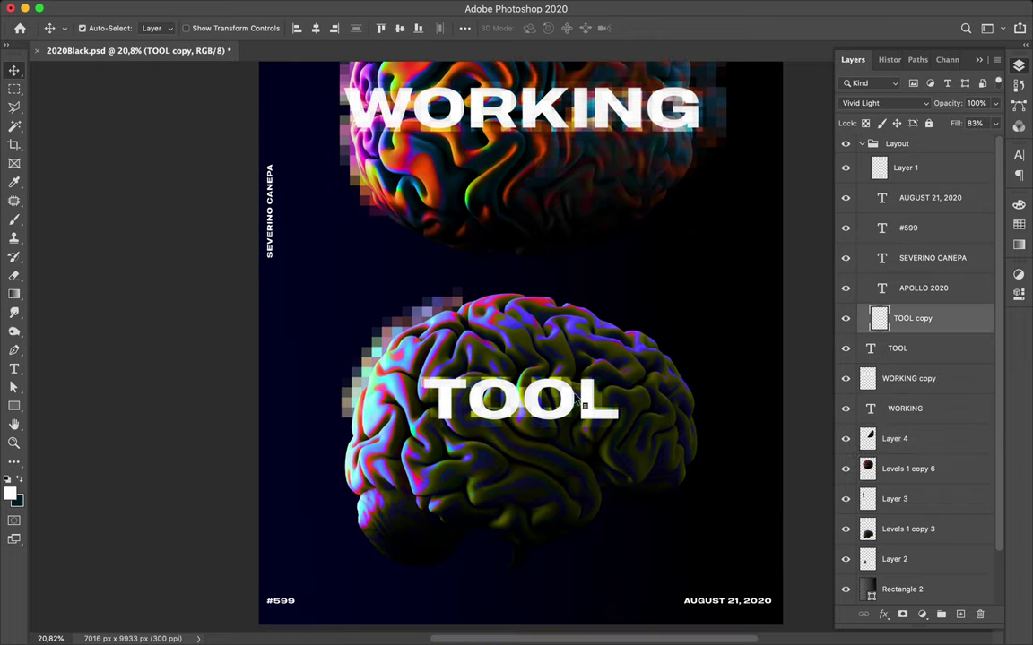
pyautogui.keyDown('shift'); pyautogui.click(903, 357); pyautogui.keyUp('shift')
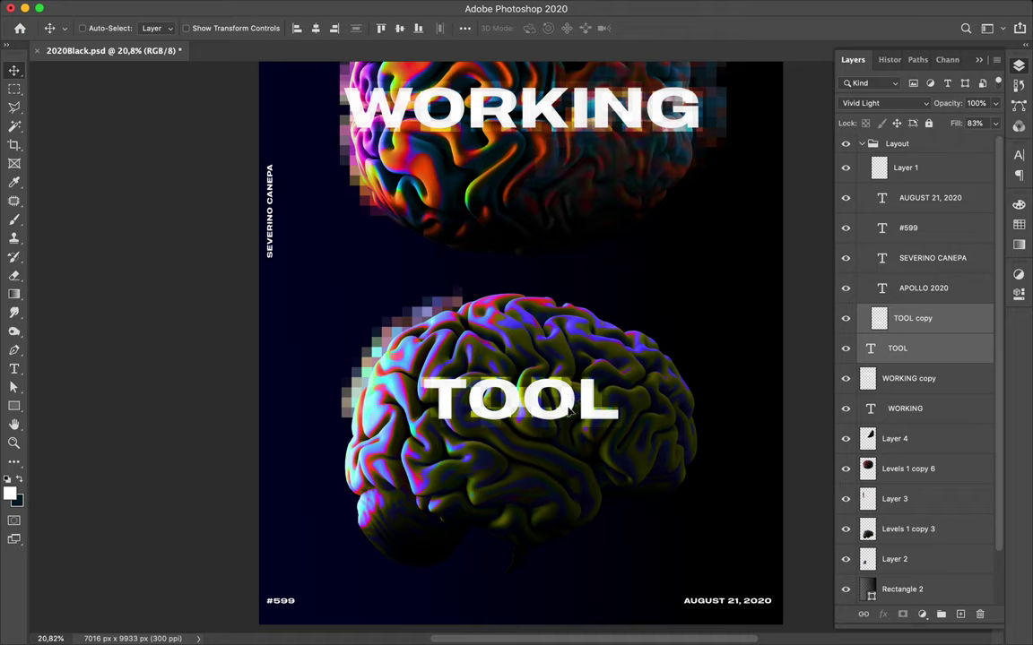
pyautogui.moveTo(569, 409); pyautogui.dragTo(570, 415)
pyautogui.press('super')
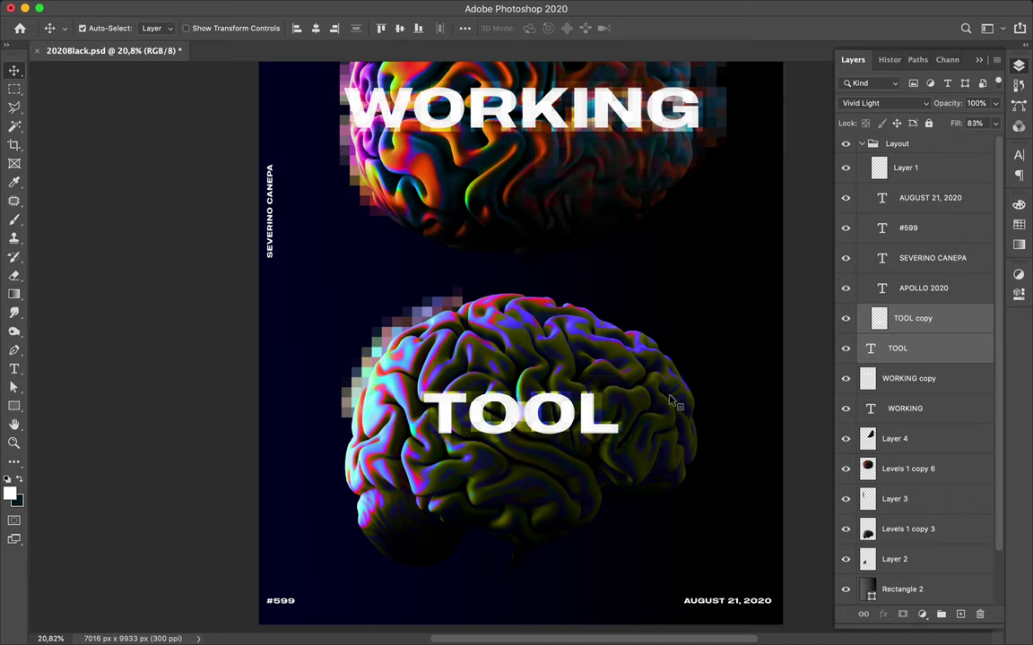
pyautogui.click(671, 401)
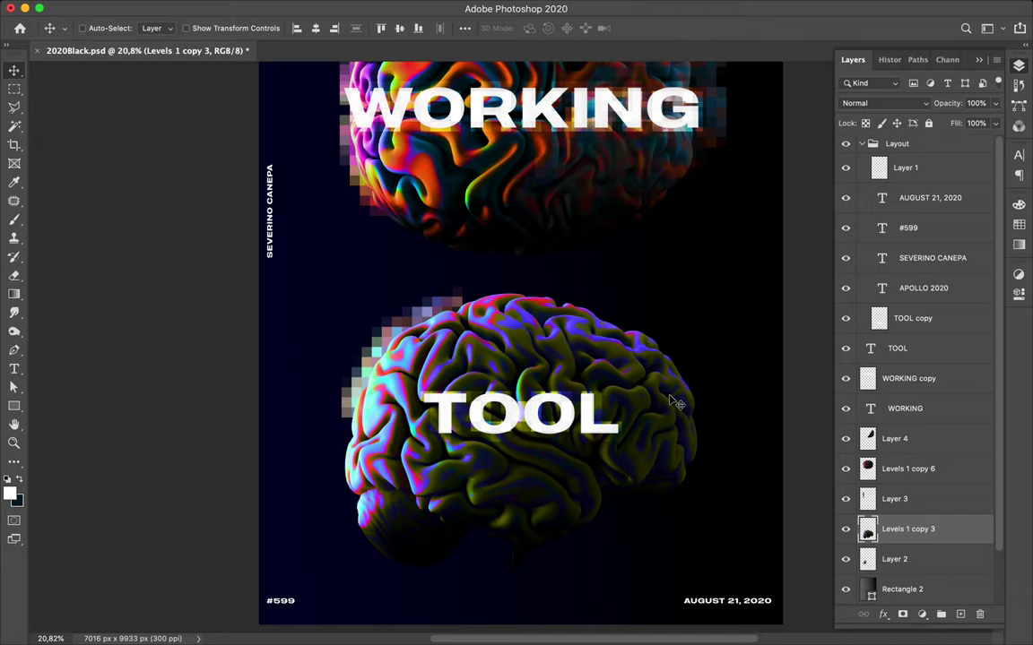
# Step: Draw a slanted Polygonal Lasso selection over the bottom brain's right side
pyautogui.press('l')
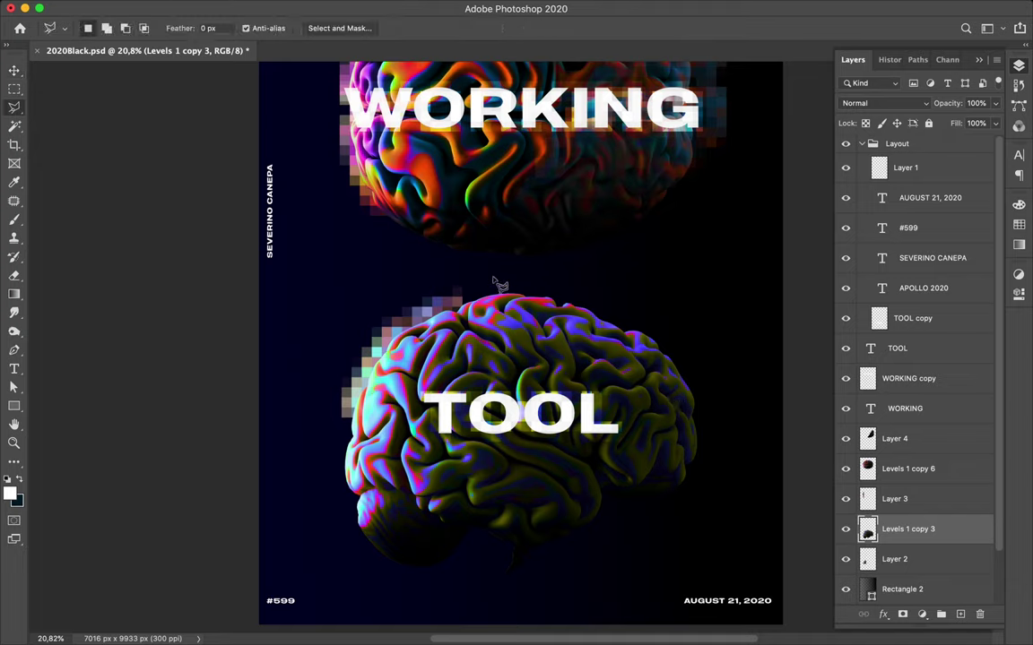
pyautogui.click(493, 278)
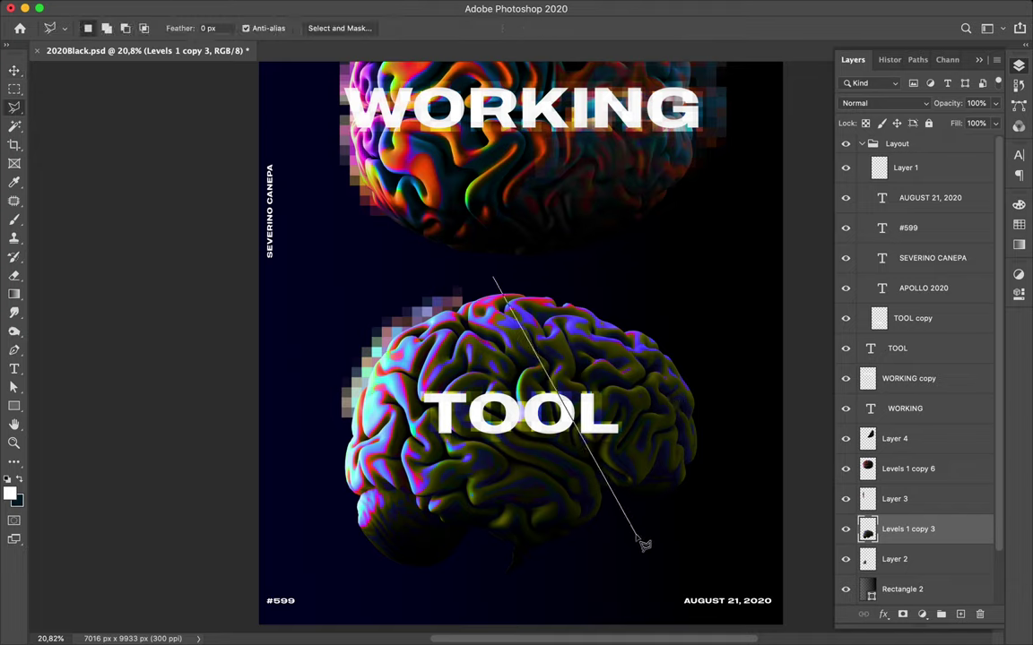
pyautogui.click(634, 536)
pyautogui.click(770, 456)
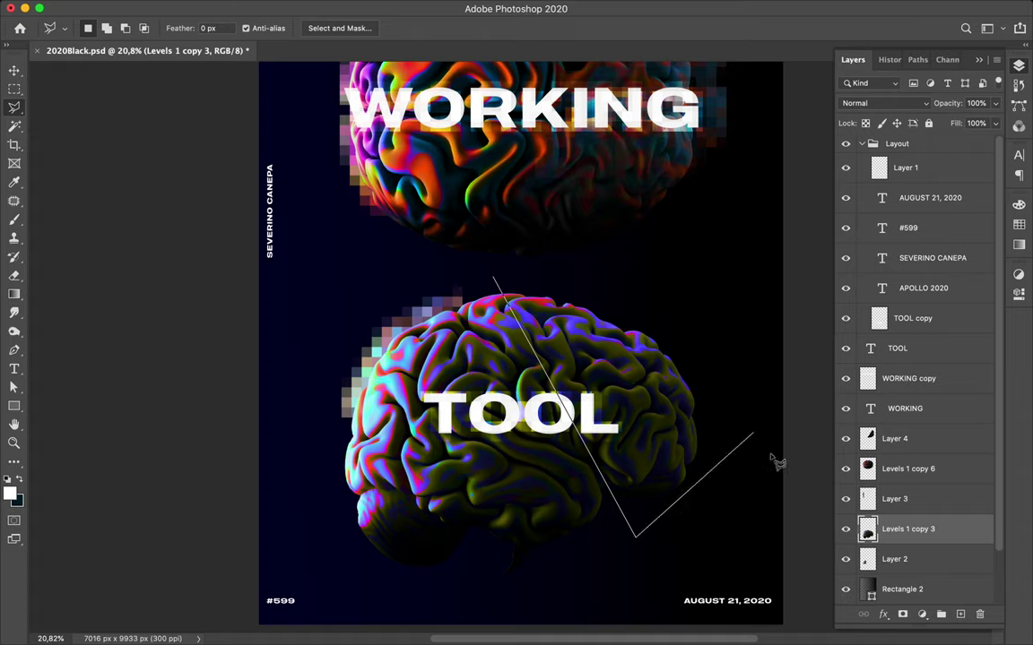
pyautogui.click(691, 263)
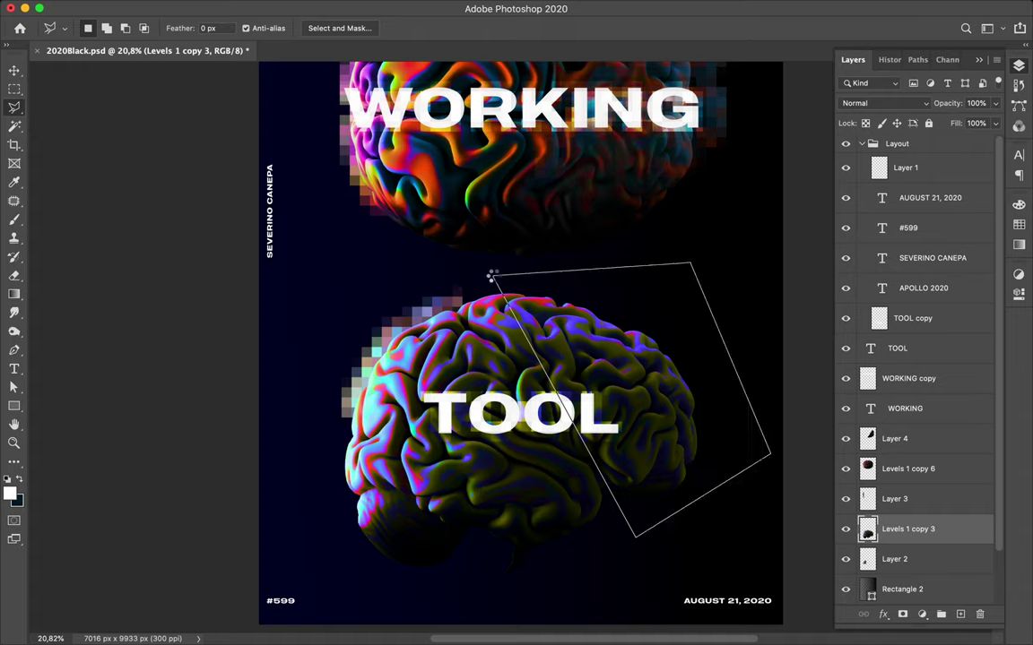
pyautogui.doubleClick(573, 273)
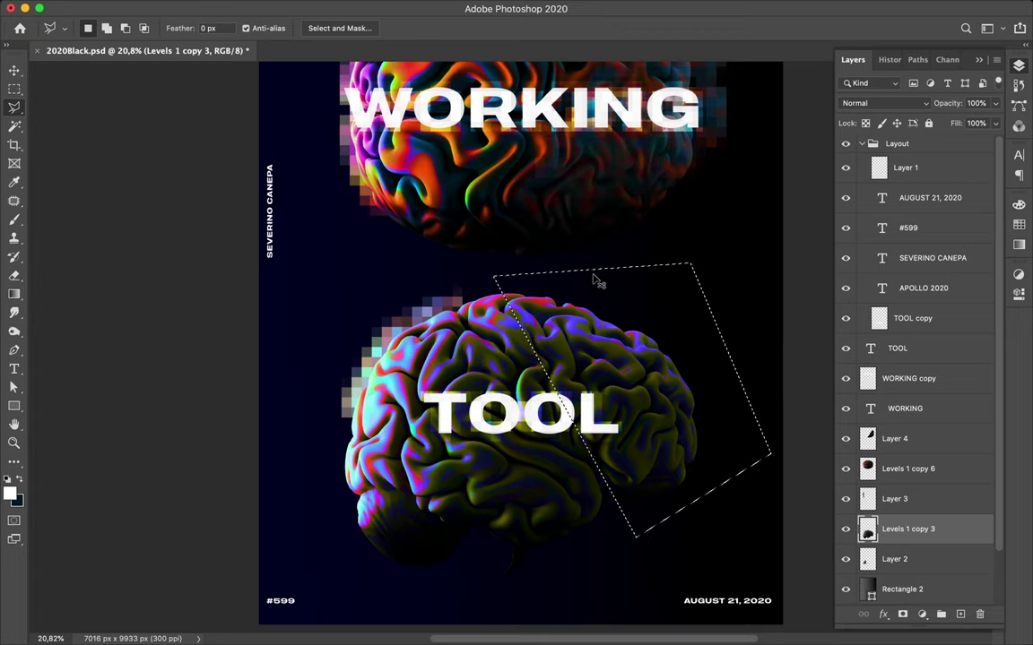
# Step: Copy the selected brain slice onto its own new Layer 5
pyautogui.hotkey('ctrl', 'd')
pyautogui.hotkey('ctrl', 'alt', 'shift', 'n')
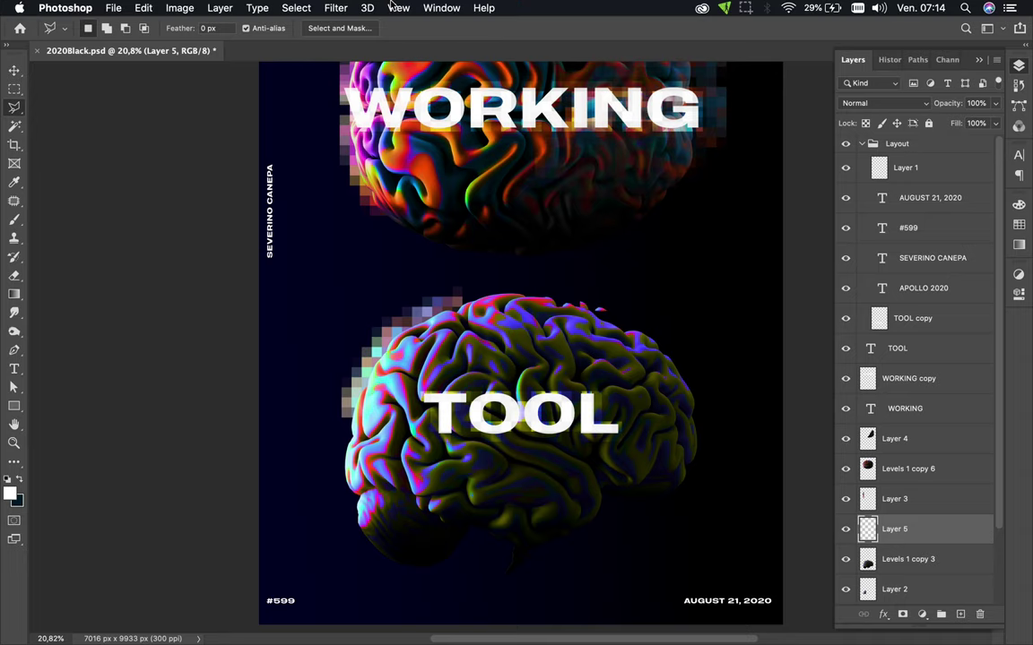
pyautogui.hotkey('ctrl', 'v')
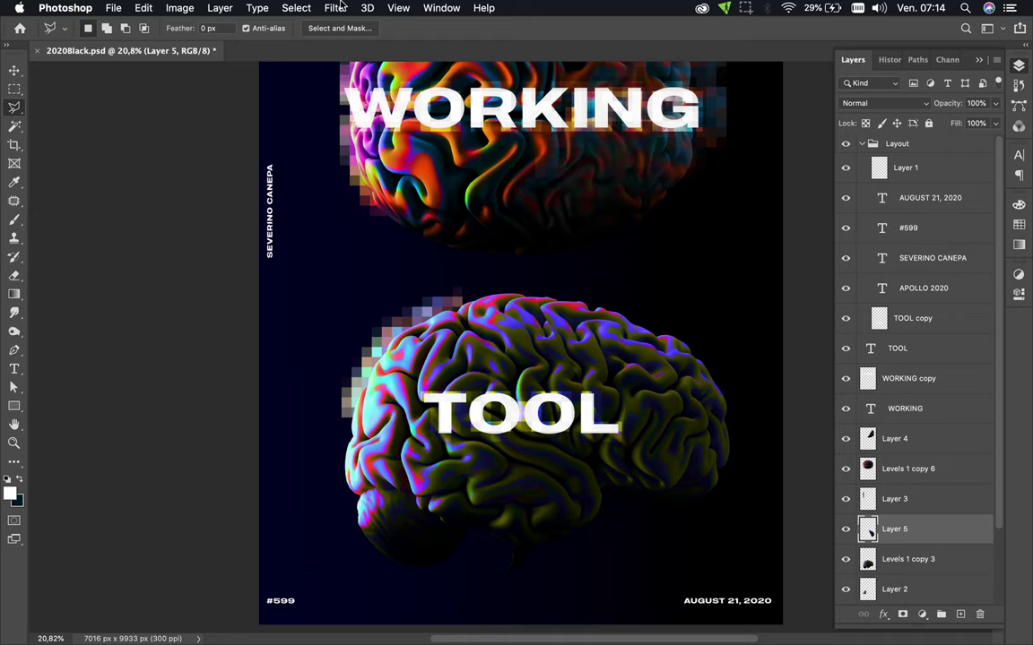
# Step: Apply the Mosaic filter to Layer 5 and reposition the pixelated slice slightly
pyautogui.click(340, 7)
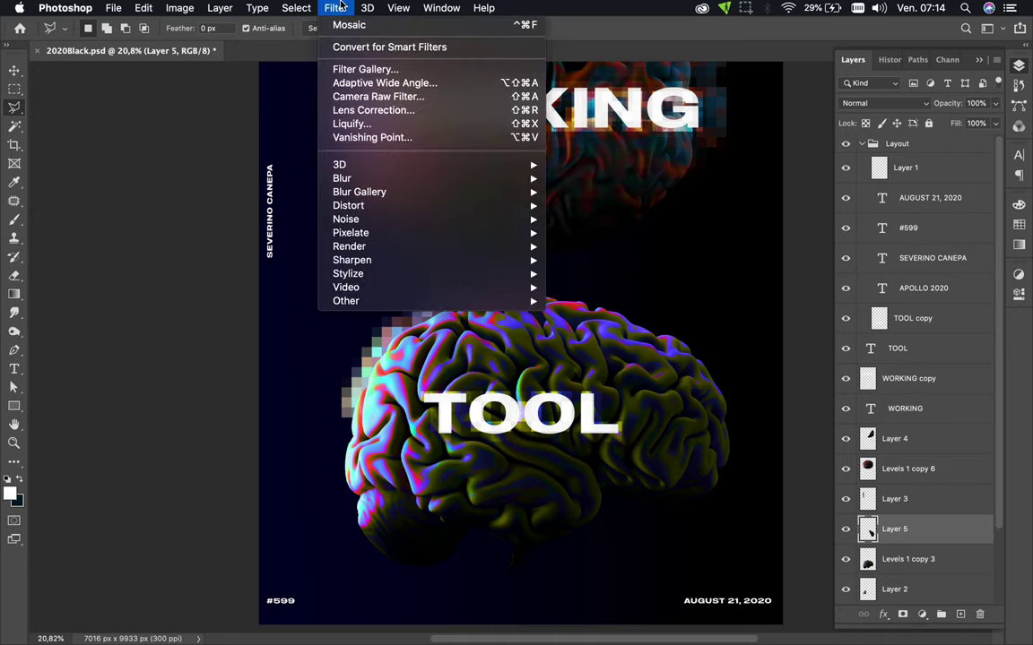
pyautogui.click(350, 33)
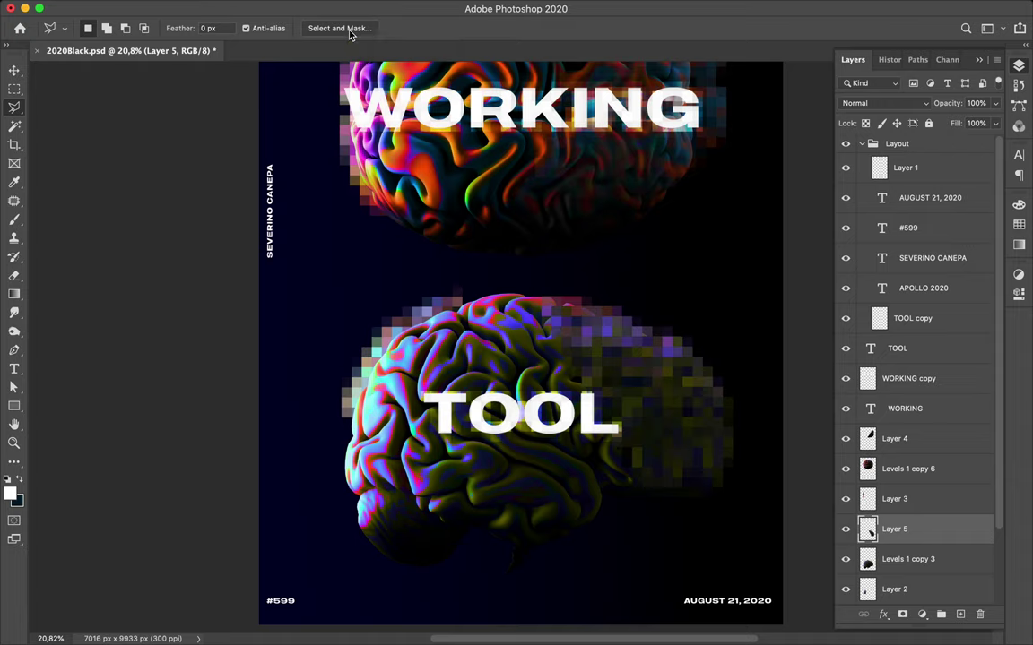
pyautogui.press('v')
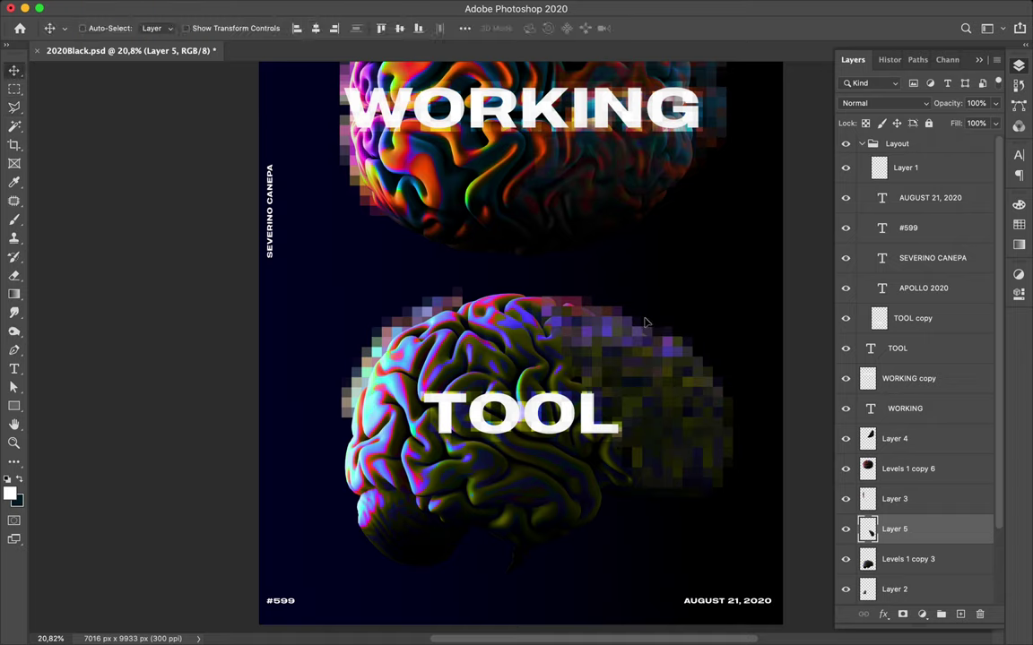
pyautogui.moveTo(645, 323); pyautogui.dragTo(641, 334)
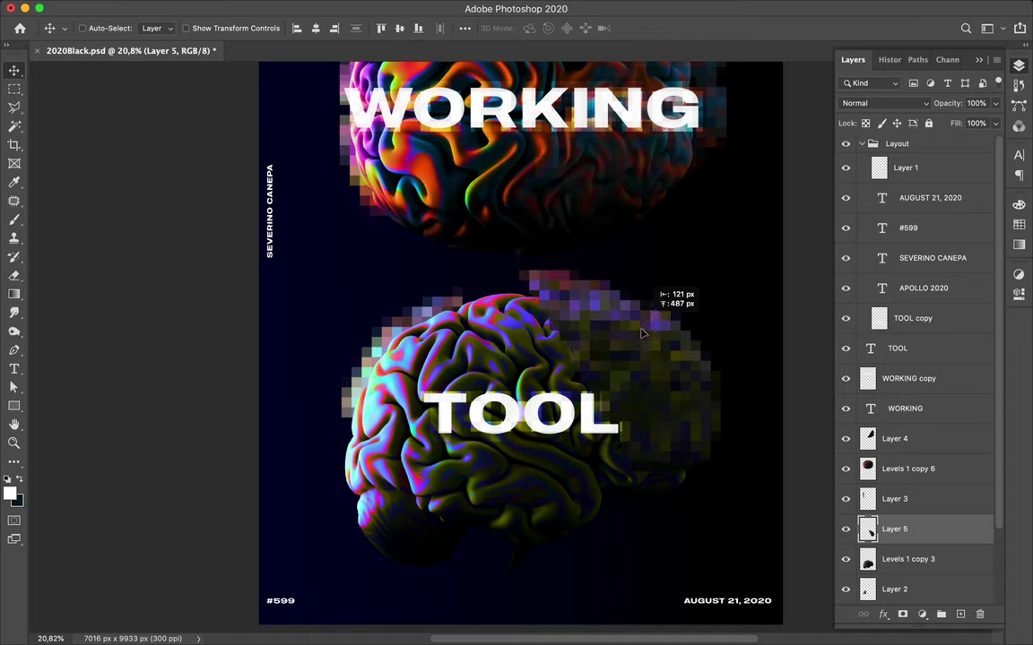
pyautogui.hotkey('shift', 'Down')
pyautogui.hotkey('shift', 'Down')
pyautogui.hotkey('shift', 'Down')
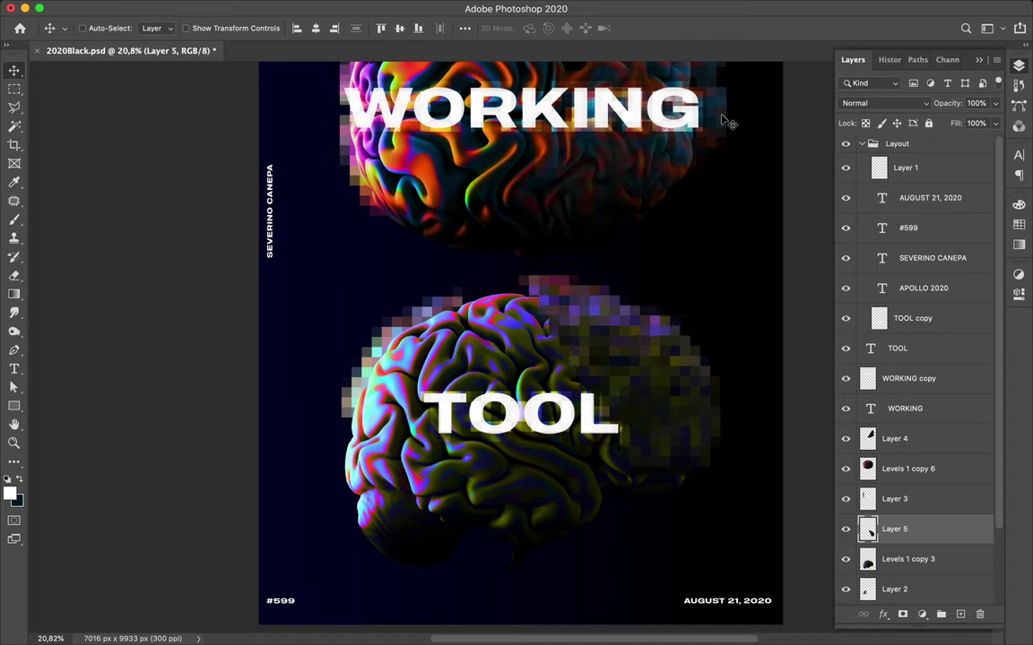
# Step: Set Layer 5's blend mode to Screen, matching the top brain's pixelated slice
pyautogui.press('super')
pyautogui.click(720, 115)
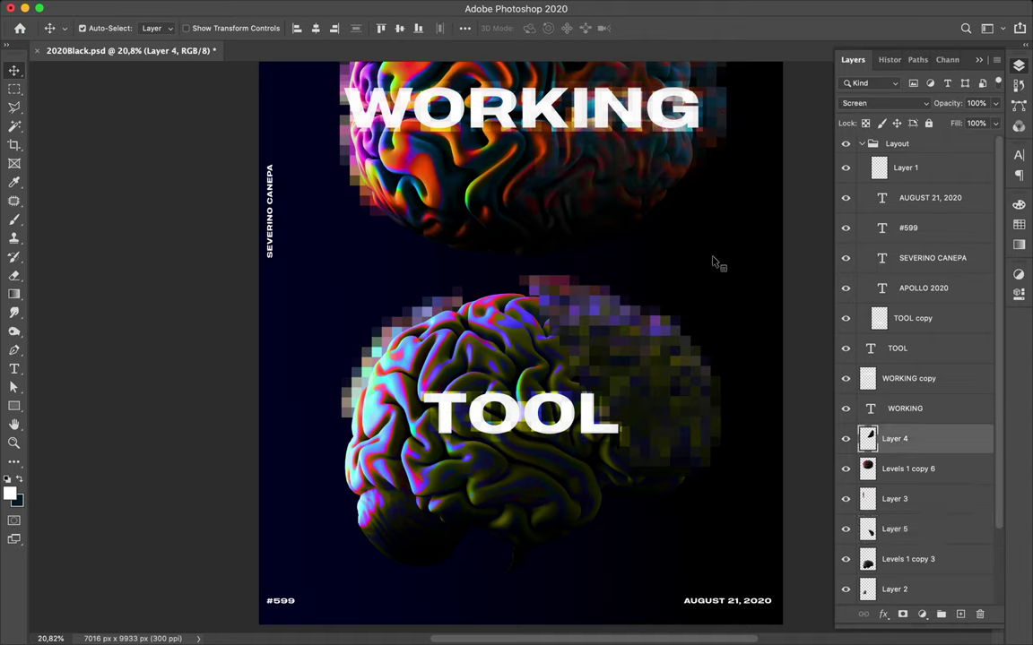
pyautogui.hotkey('alt', '[')
pyautogui.hotkey('alt', '[')
pyautogui.hotkey('alt', '[')
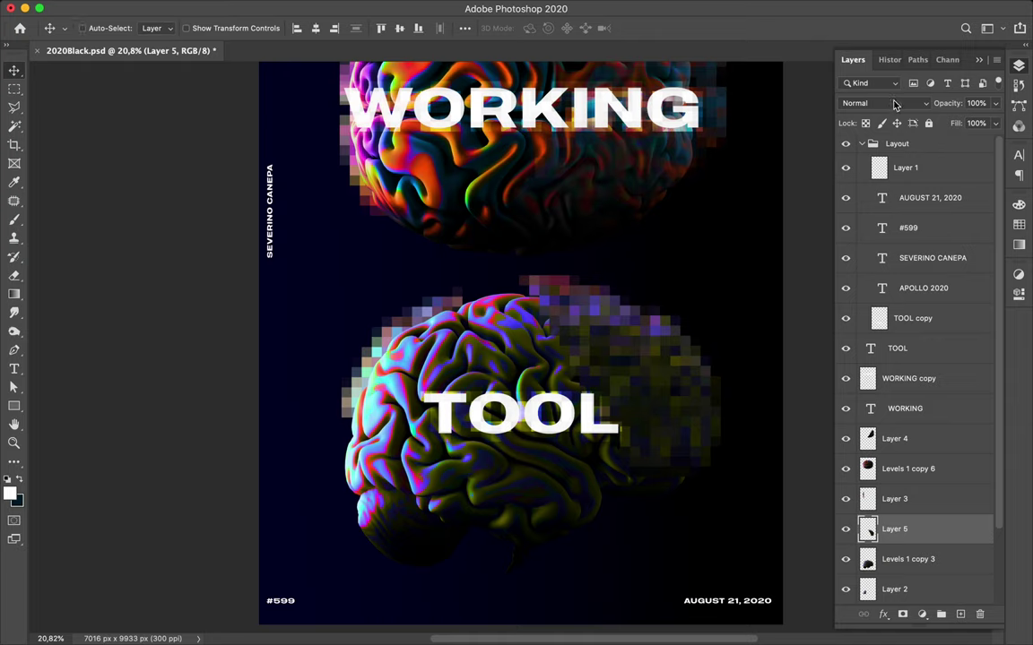
pyautogui.click(894, 105)
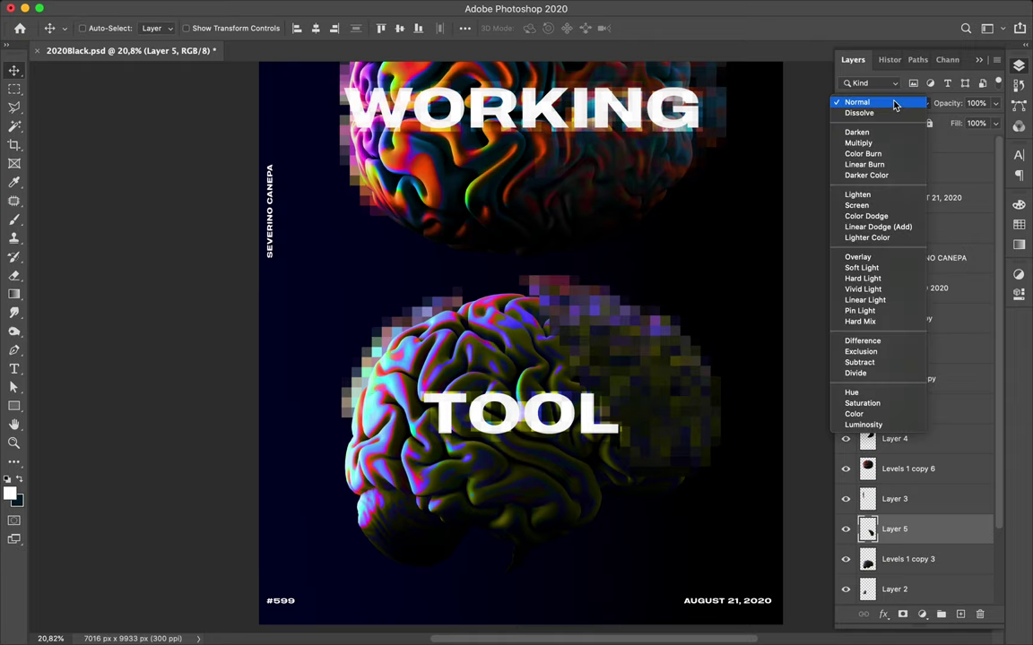
pyautogui.click(886, 208)
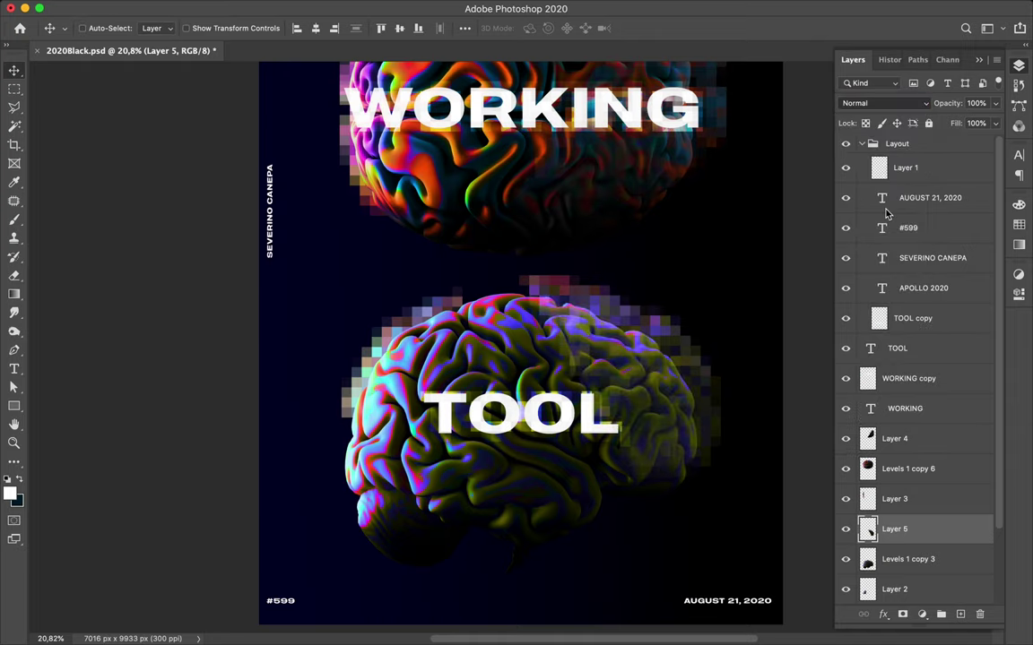
pyautogui.scroll(-1, 433, 439)
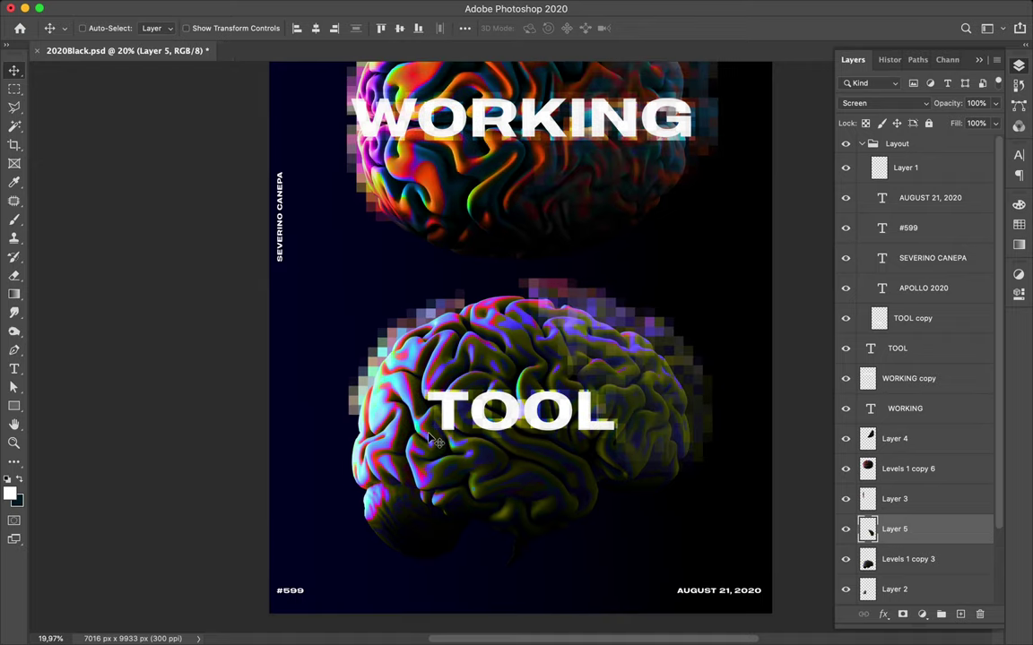
pyautogui.scroll(3, 433, 439)
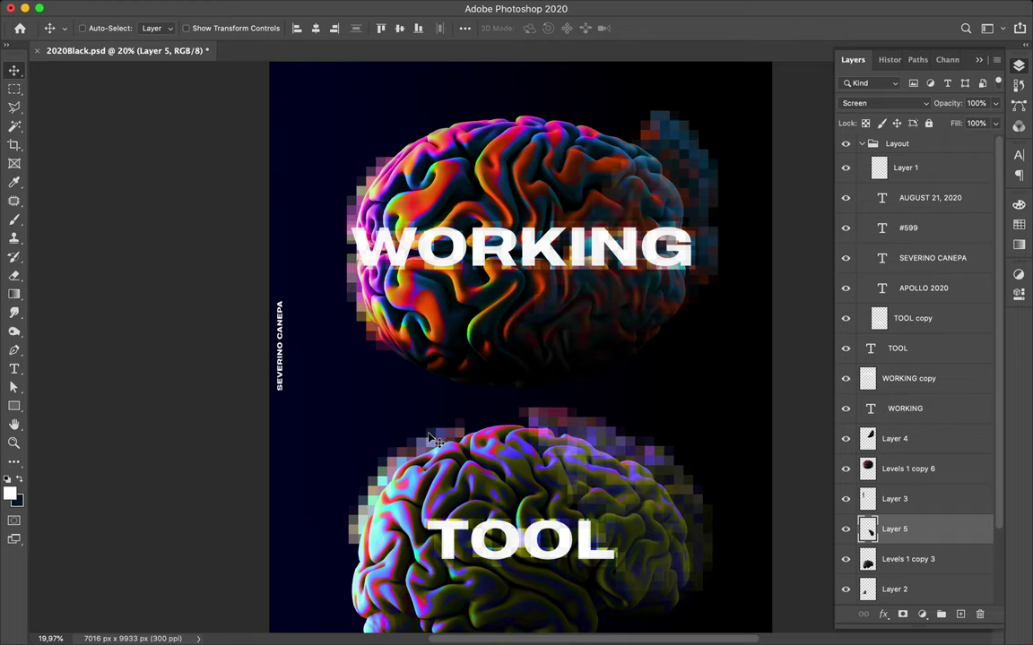
pyautogui.scroll(-1, 433, 440)
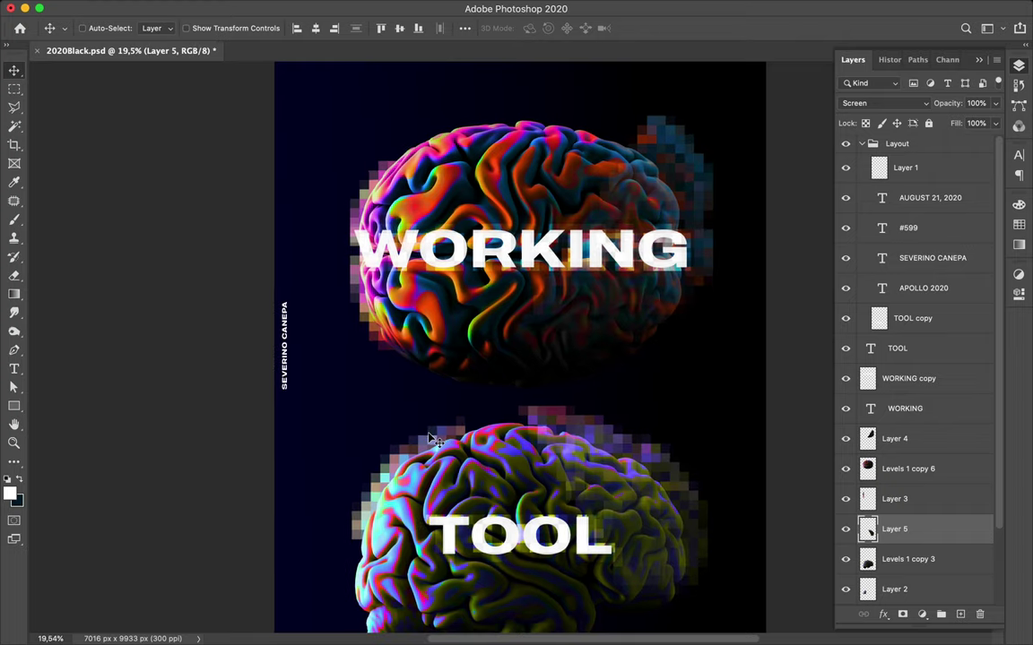
pyautogui.scroll(-3, 905, 448)
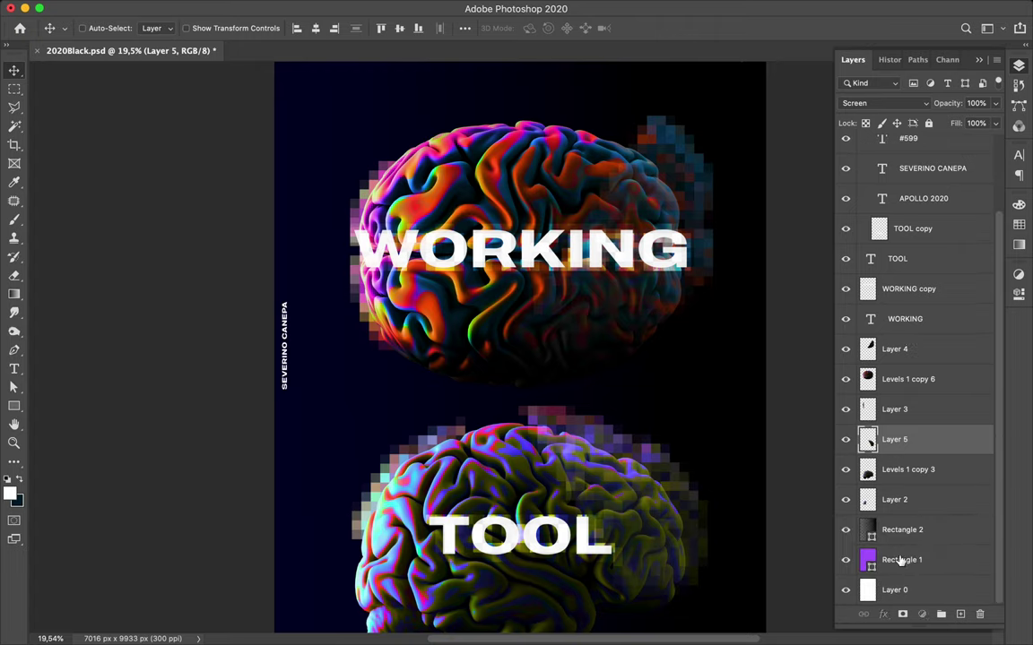
# Step: Rasterize Rectangle 1 and Rectangle 2 and merge them into one Rectangle 2 layer
pyautogui.hotkey('alt', '[')
pyautogui.hotkey('alt', '[')
pyautogui.hotkey('alt', '[')
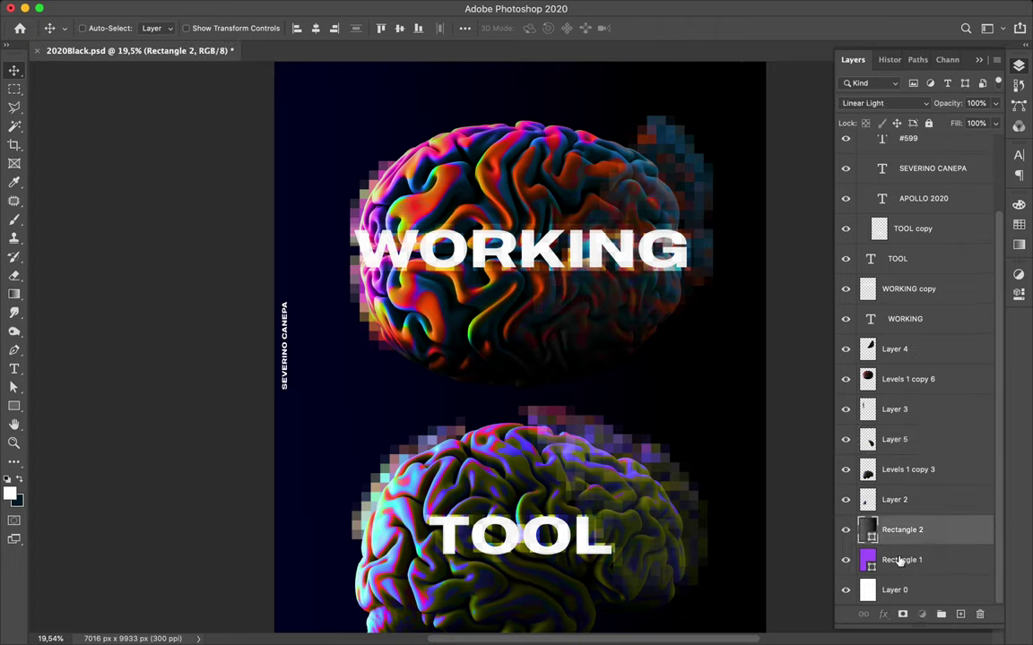
pyautogui.keyDown('shift'); pyautogui.click(899, 561); pyautogui.keyUp('shift')
pyautogui.rightClick(900, 561)
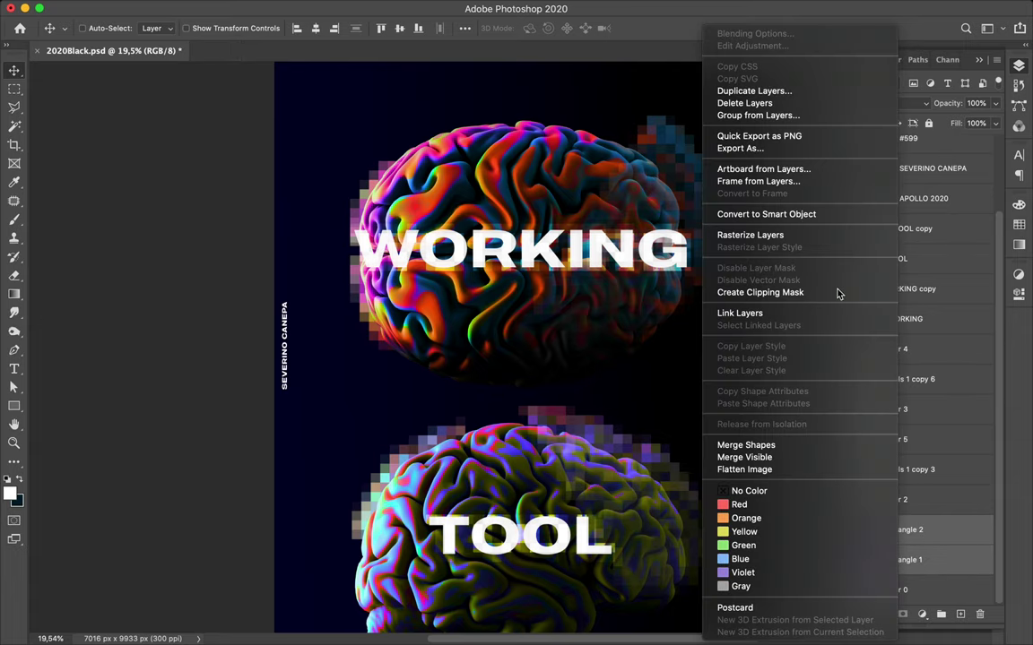
pyautogui.click(728, 236)
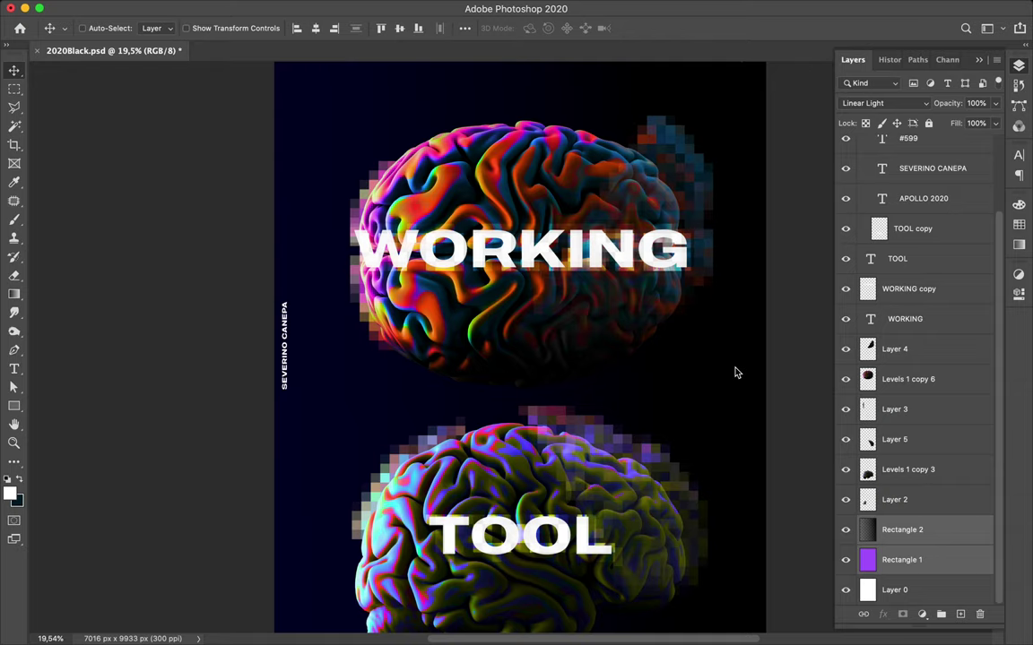
pyautogui.hotkey('ctrl', 's')
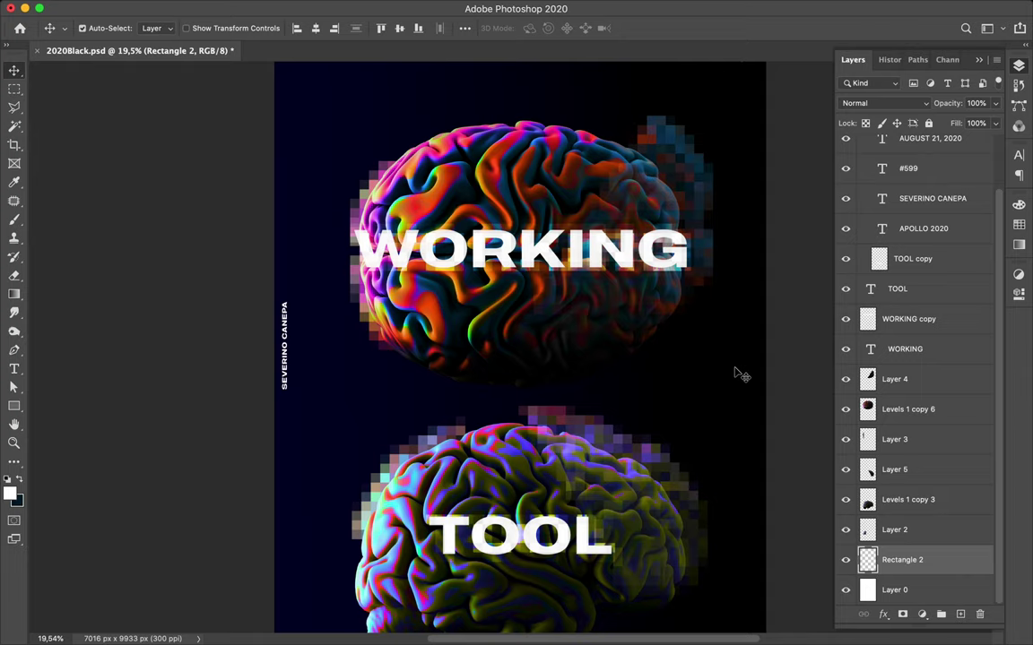
pyautogui.press('XF86MonBrightnessUp')
pyautogui.scroll(-1, 734, 373)
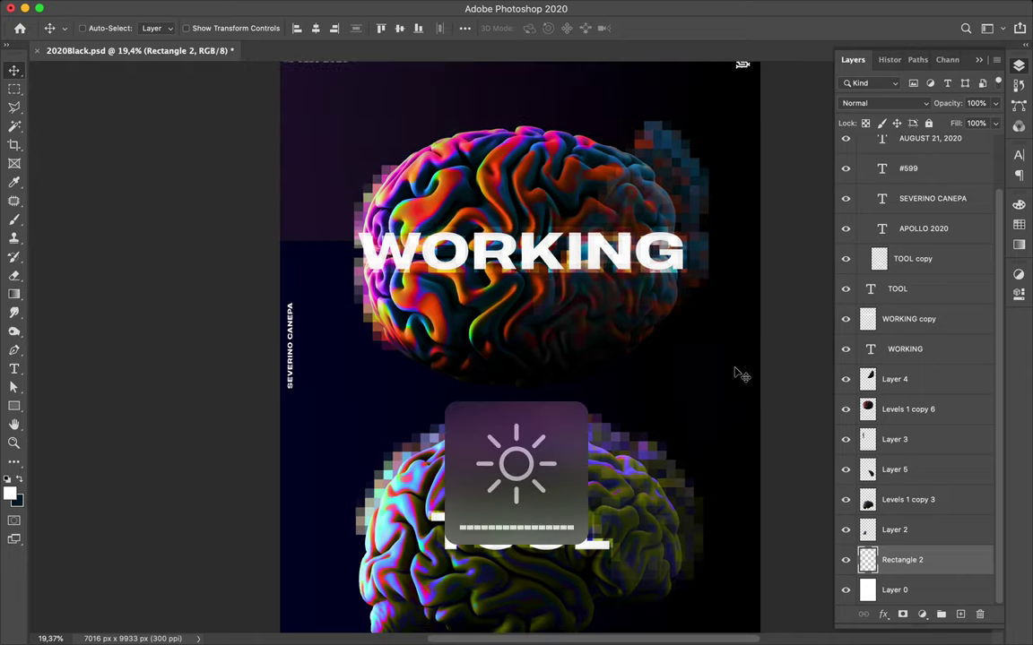
pyautogui.scroll(-2, 627, 359)
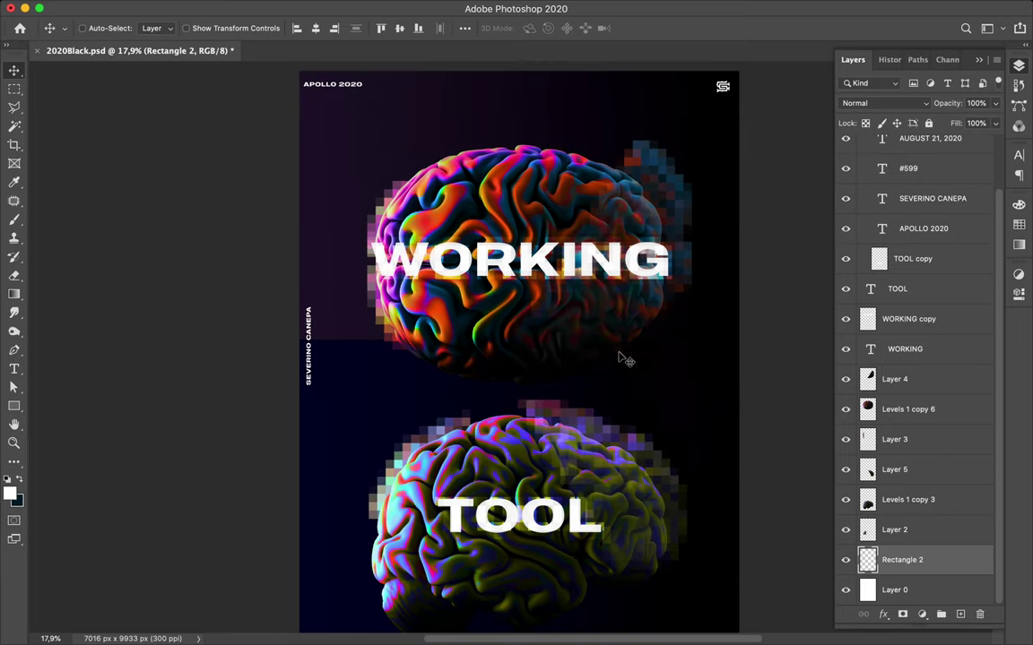
# Step: Set the pasteboard colour around the canvas to Medium Gray
pyautogui.rightClick(809, 375)
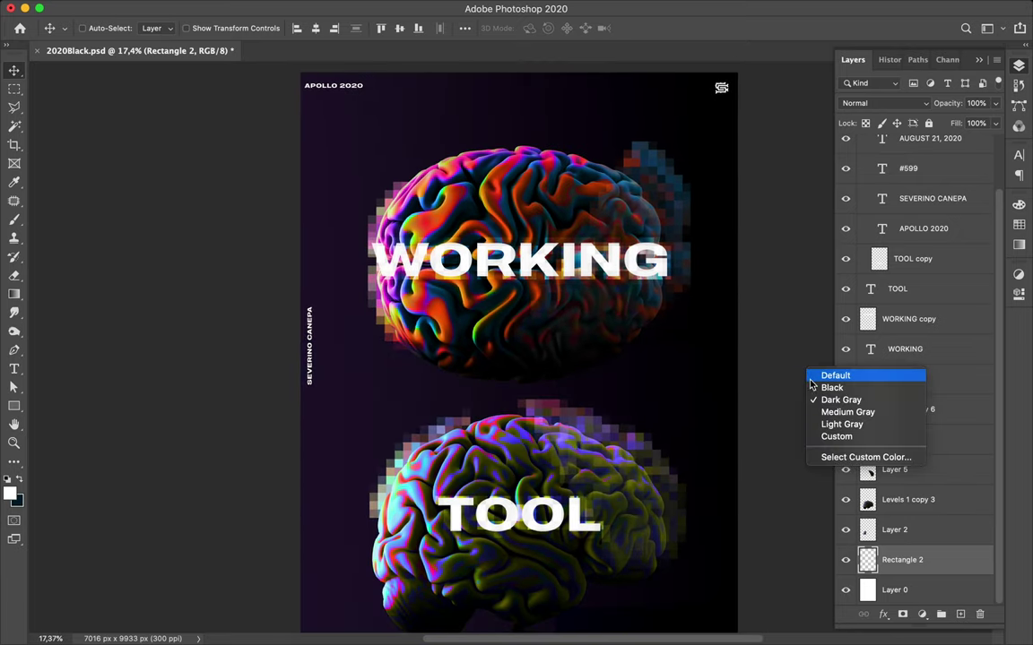
pyautogui.click(826, 414)
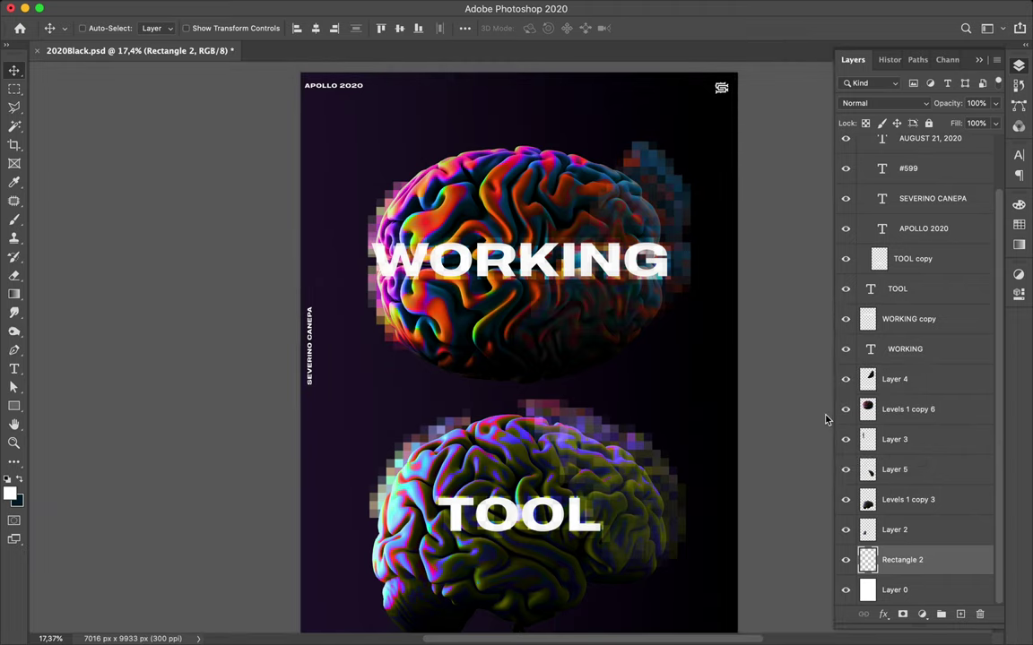
pyautogui.scroll(-5, 703, 352)
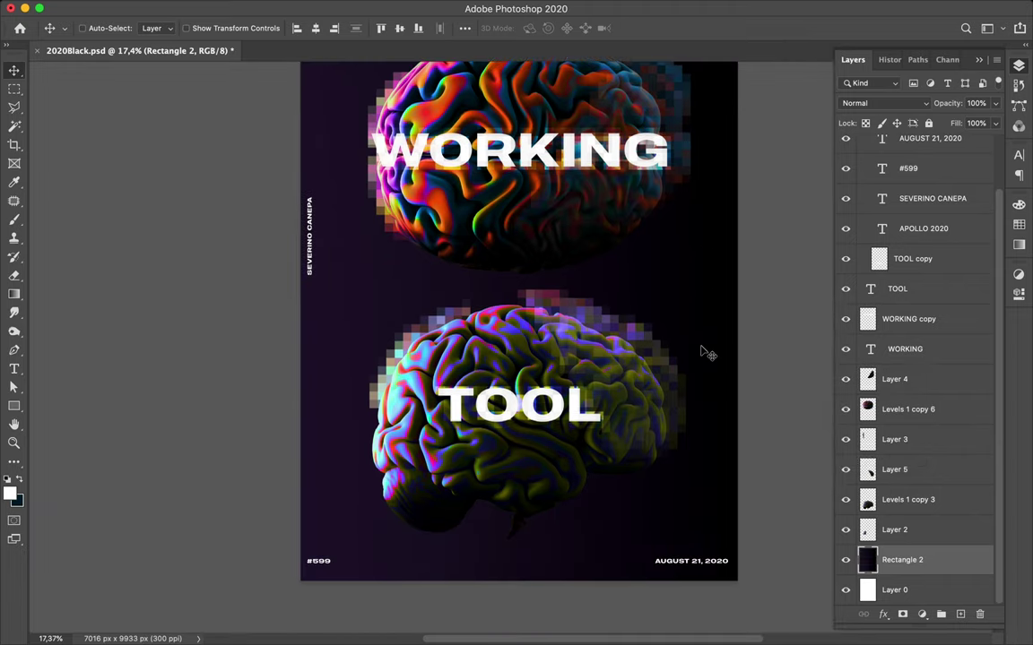
pyautogui.scroll(3, 704, 352)
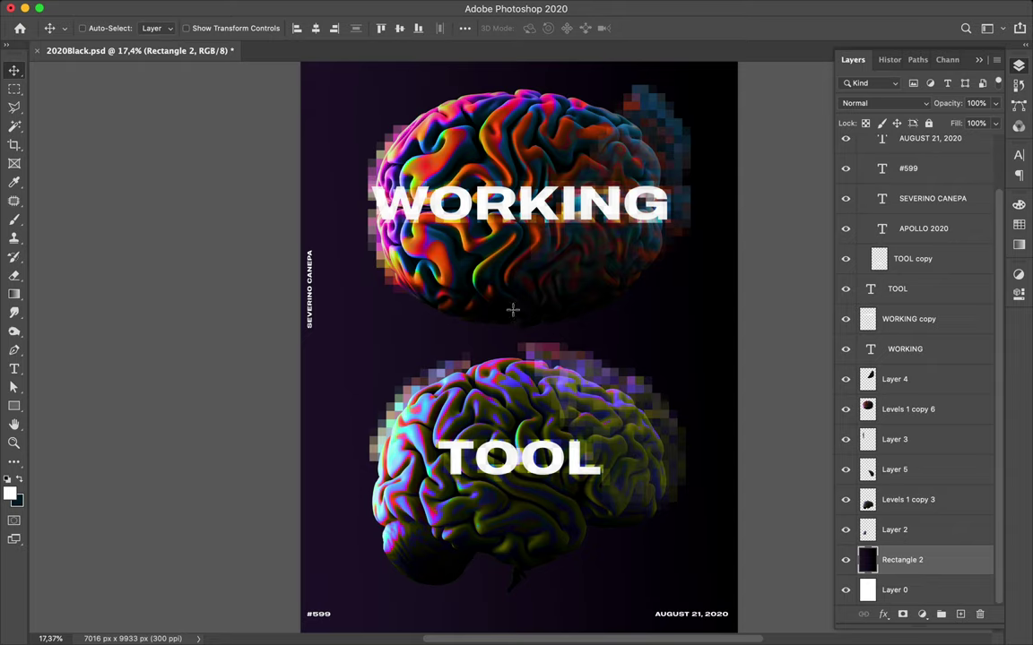
# Step: Copy a rectangular band of background between the brains onto a new Layer 6
pyautogui.press('m')
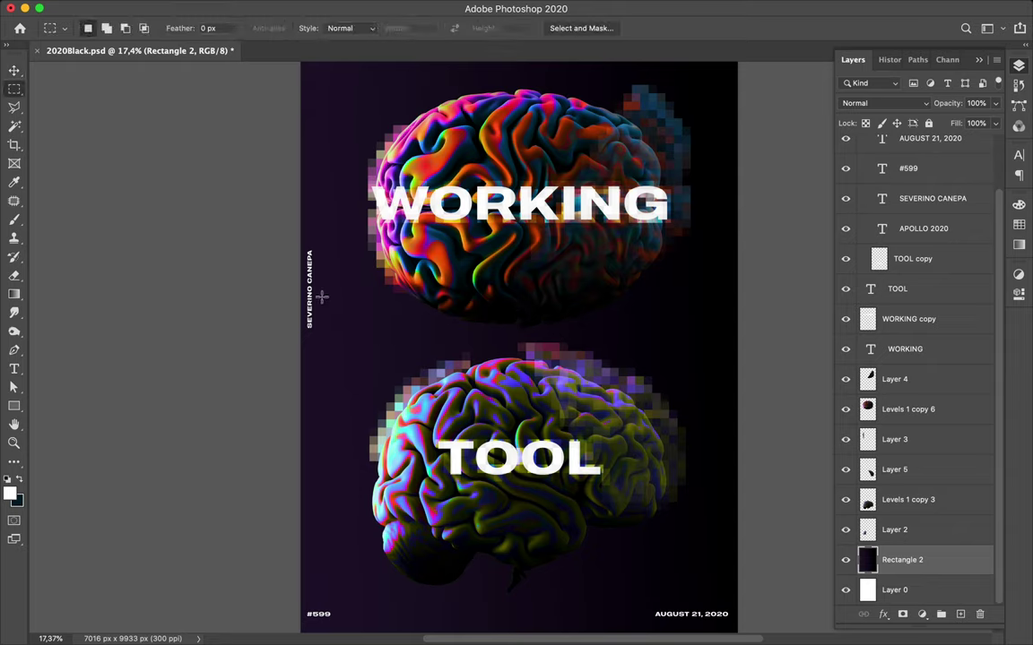
pyautogui.moveTo(321, 289); pyautogui.dragTo(705, 351)
pyautogui.hotkey('ctrl', 'd')
pyautogui.hotkey('ctrl', 'shift', 'alt', 'n')
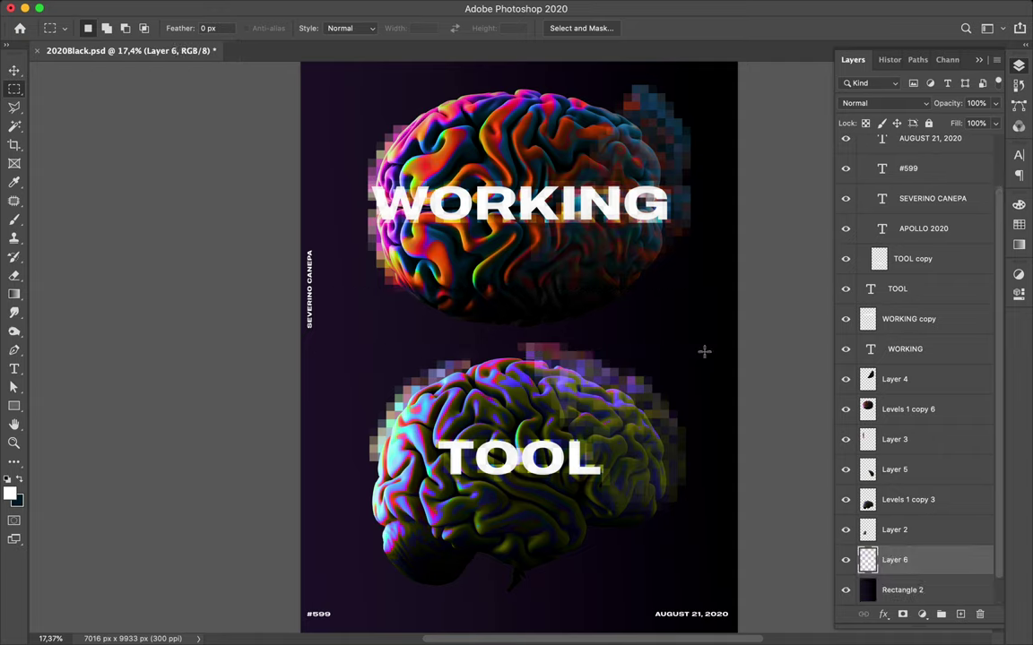
# Step: Shrink, flatten and rotate Layer 6 into a thin horizontal streak left of the top brain
pyautogui.hotkey('ctrl', 't')
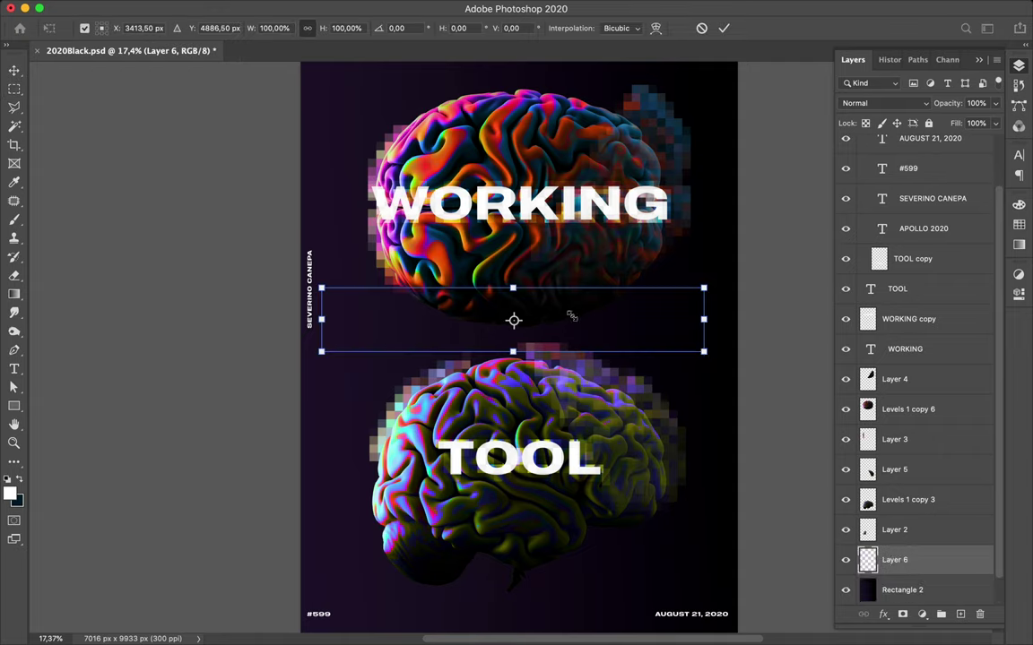
pyautogui.moveTo(704, 350); pyautogui.dragTo(470, 303)
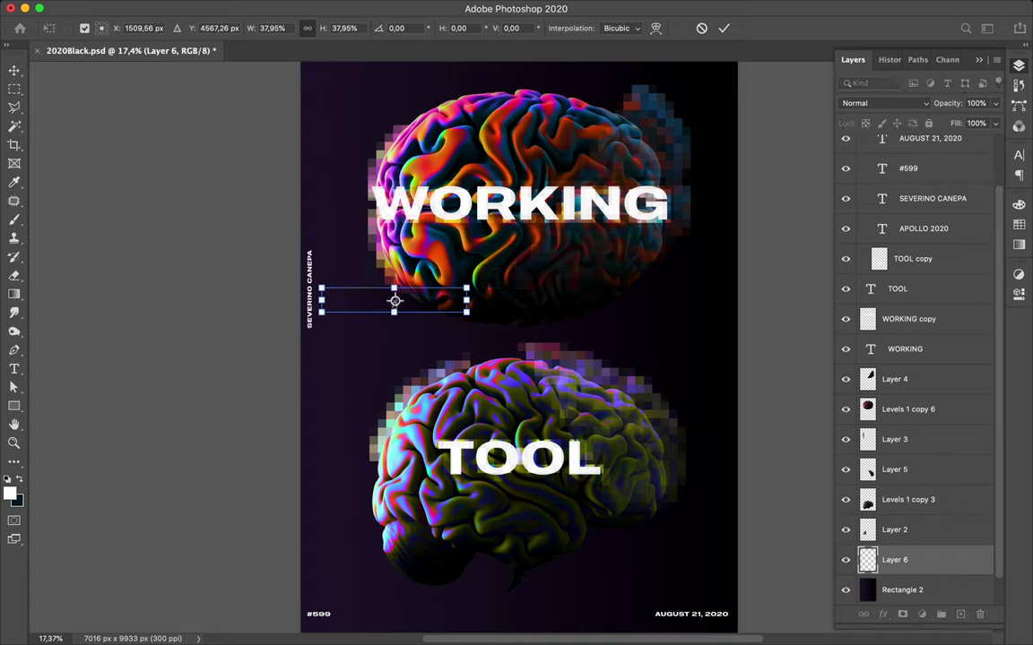
pyautogui.moveTo(395, 311); pyautogui.dragTo(395, 293)
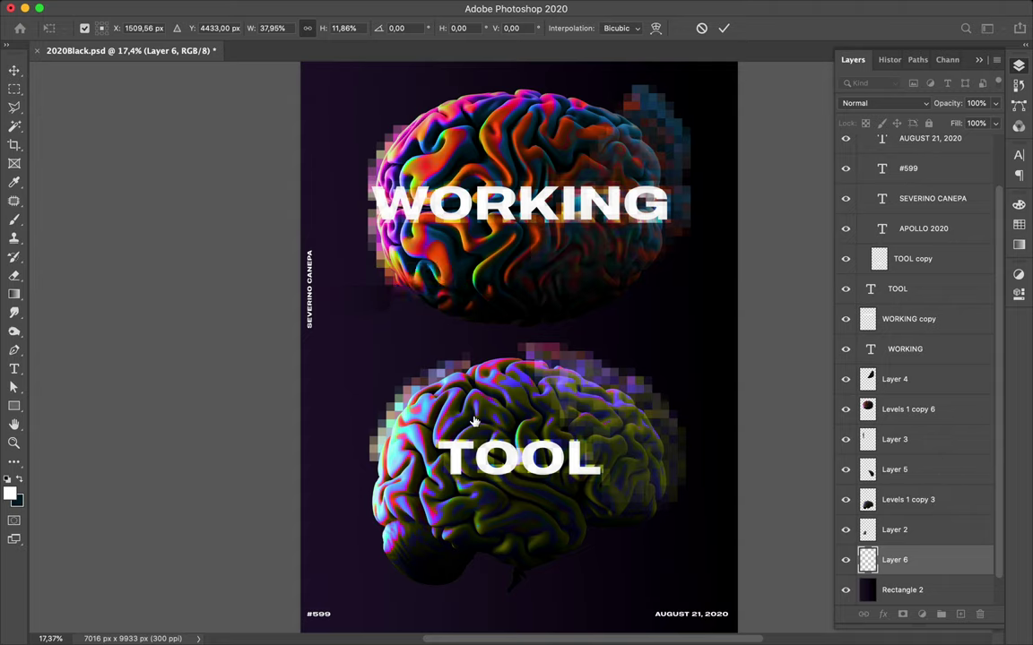
pyautogui.hotkey('ctrl', 't')
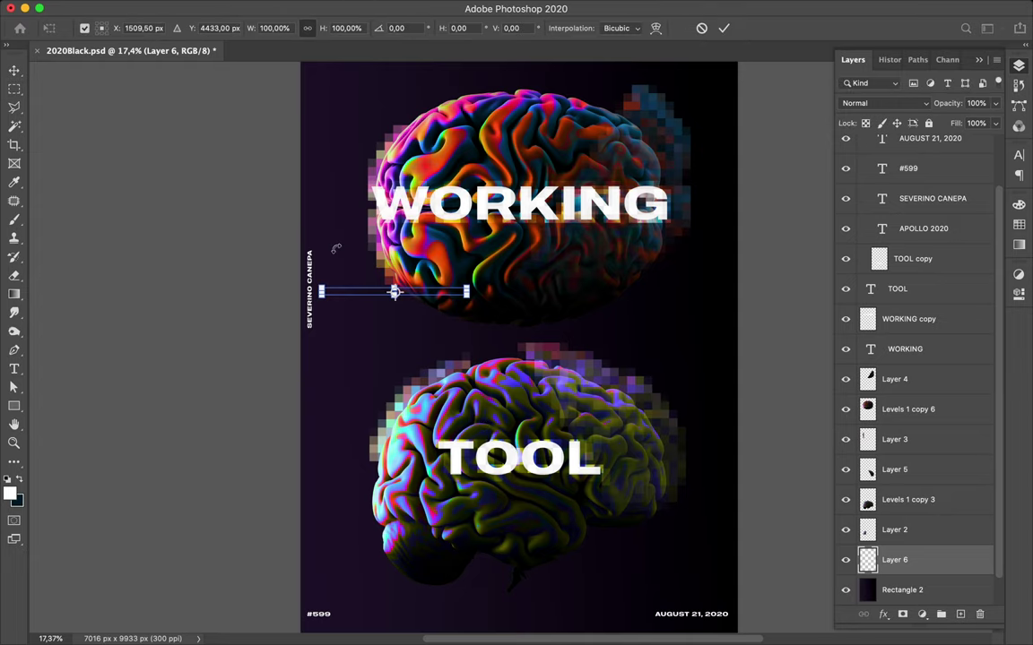
pyautogui.moveTo(336, 249); pyautogui.dragTo(564, 296)
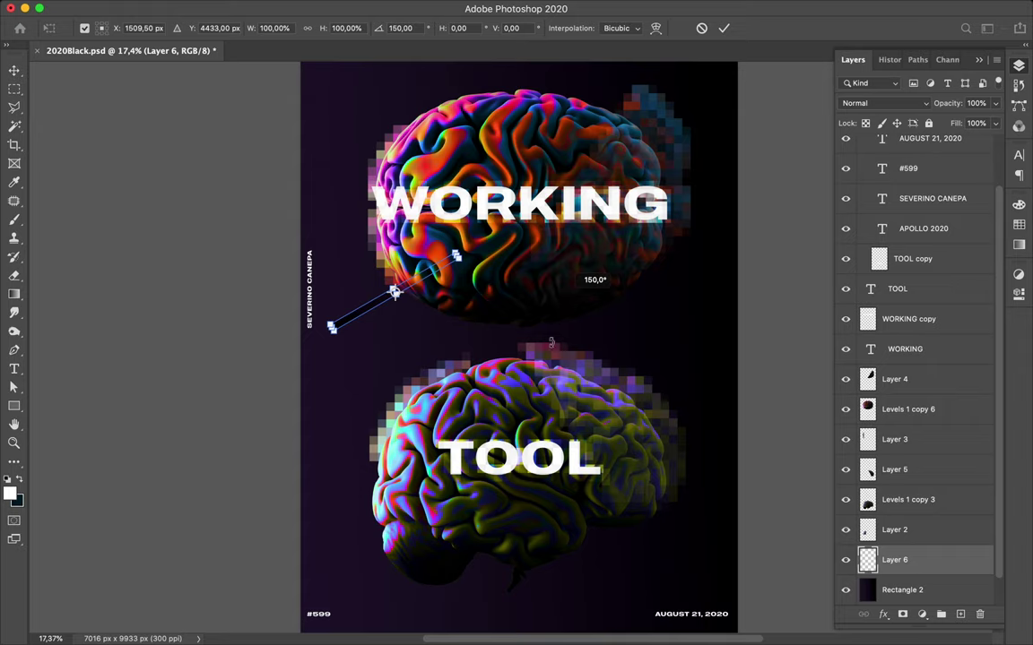
pyautogui.moveTo(552, 342); pyautogui.dragTo(542, 375)
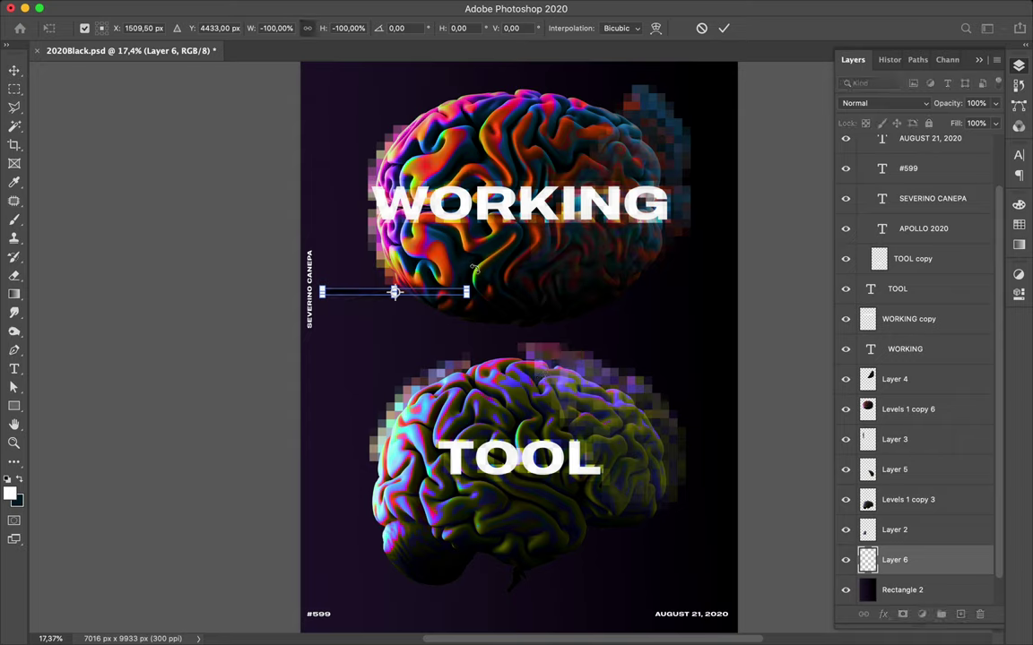
pyautogui.moveTo(475, 269)
pyautogui.mouseDown()
pyautogui.moveTo(280, 290)
pyautogui.moveTo(253, 260)
pyautogui.mouseUp()
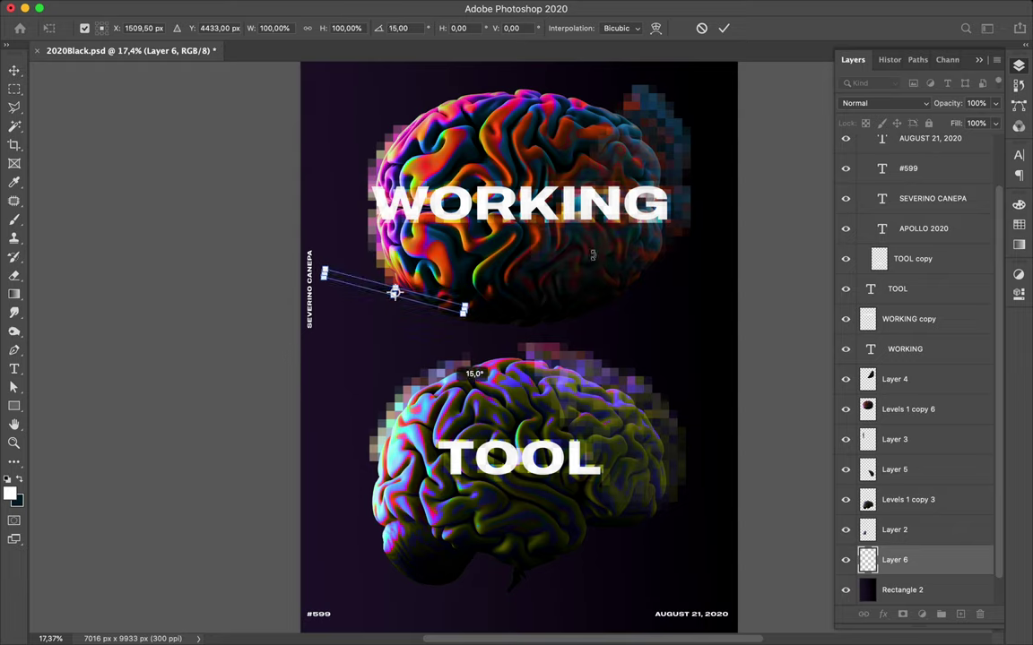
pyautogui.moveTo(591, 256); pyautogui.dragTo(583, 235)
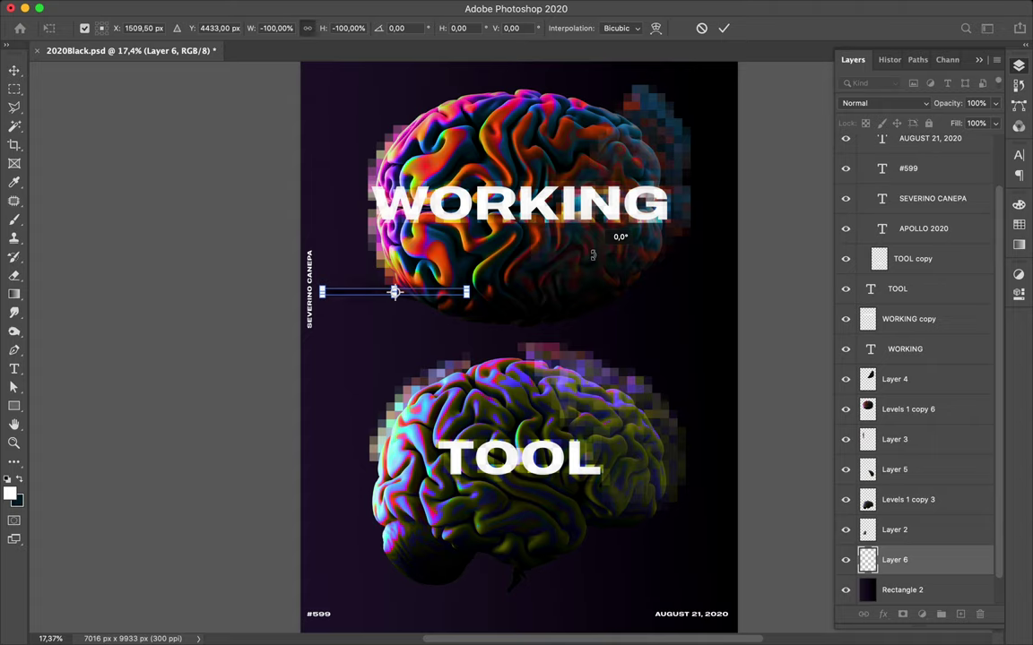
pyautogui.hotkey('ctrl', 'h')
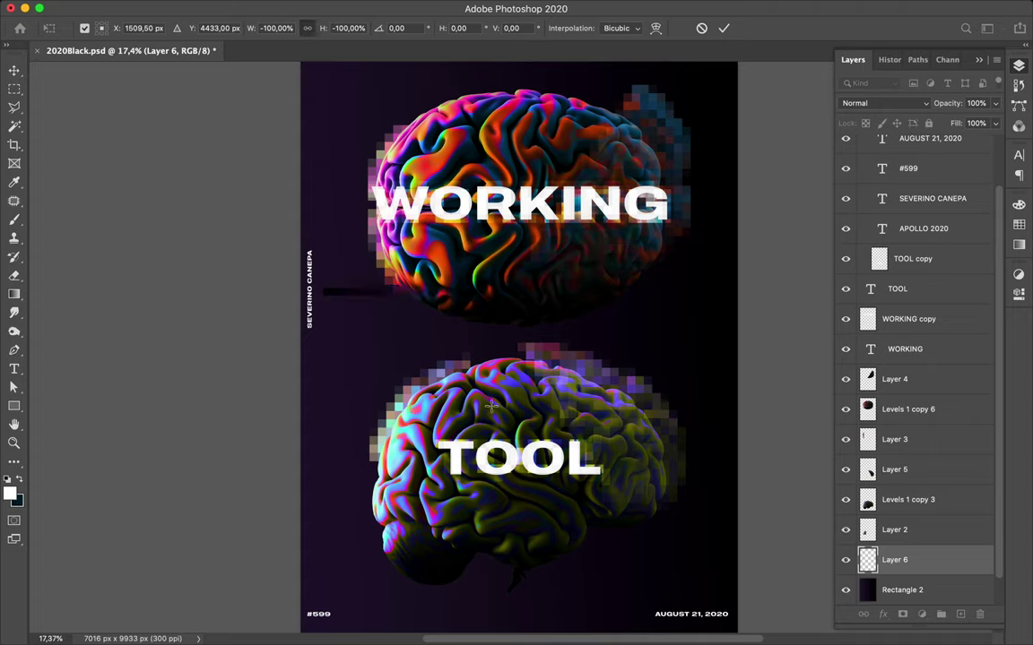
pyautogui.press('Return')
pyautogui.press('m')
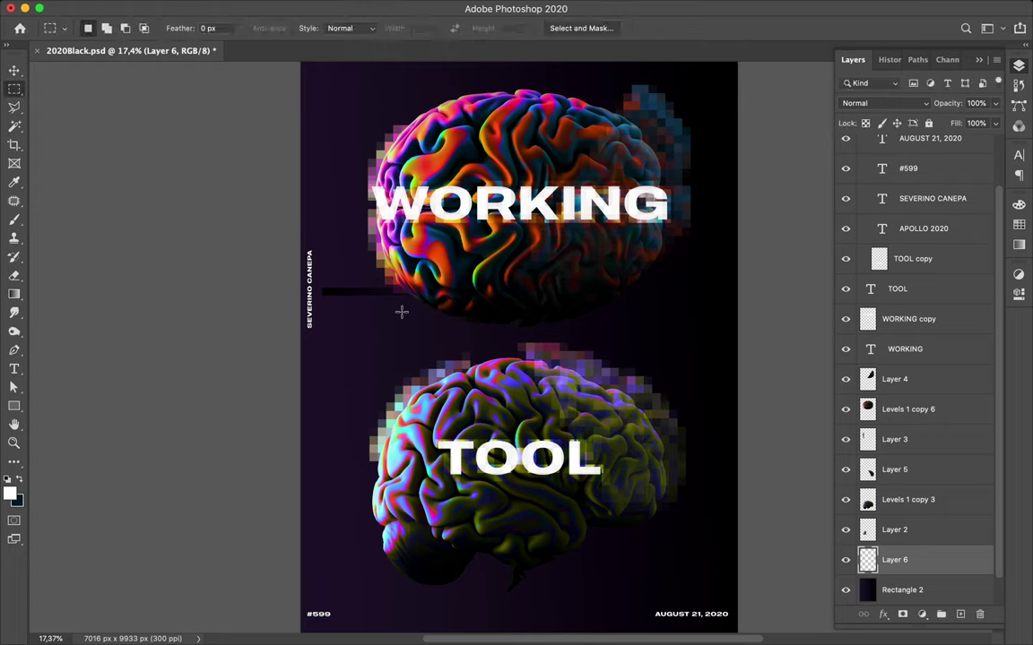
pyautogui.press('v')
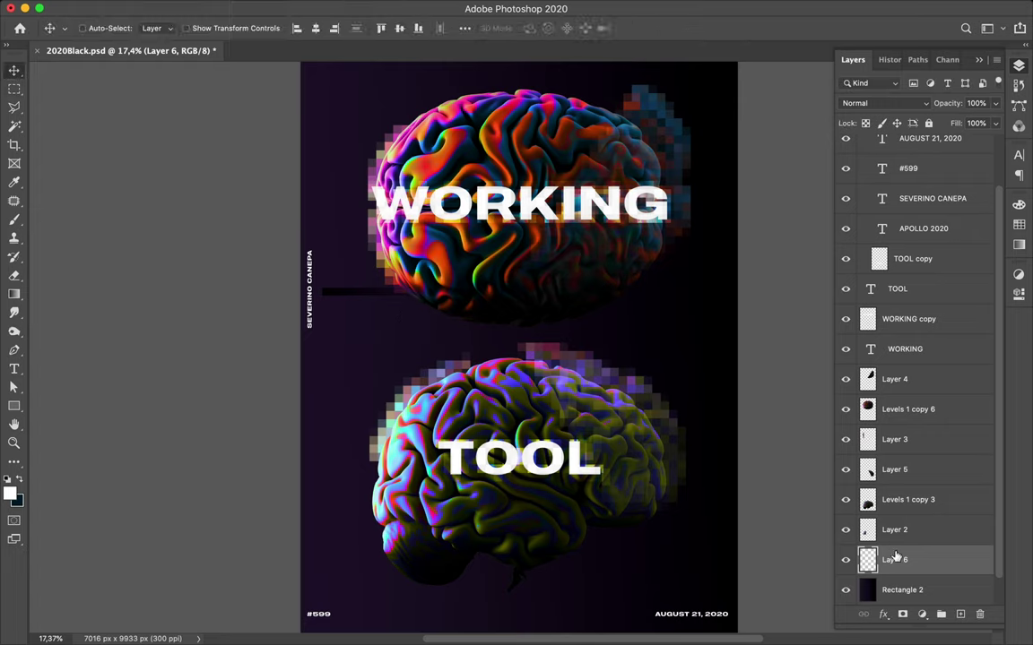
# Step: Move the strip layer up the stack and copy a left slice of the upper brain
pyautogui.moveTo(895, 457); pyautogui.dragTo(893, 397)
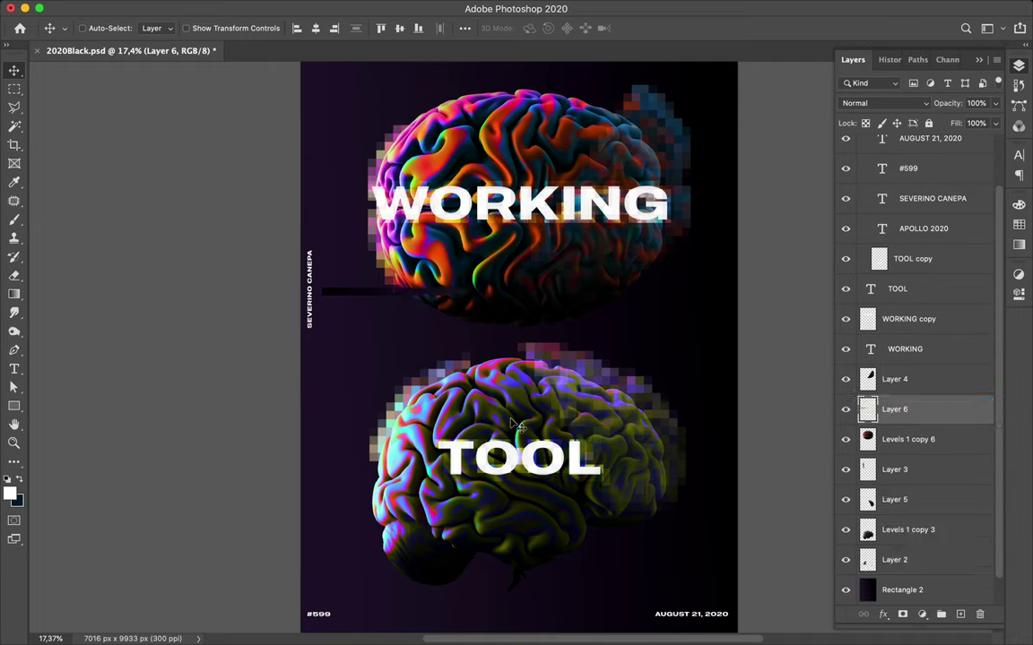
pyautogui.press('Delete')
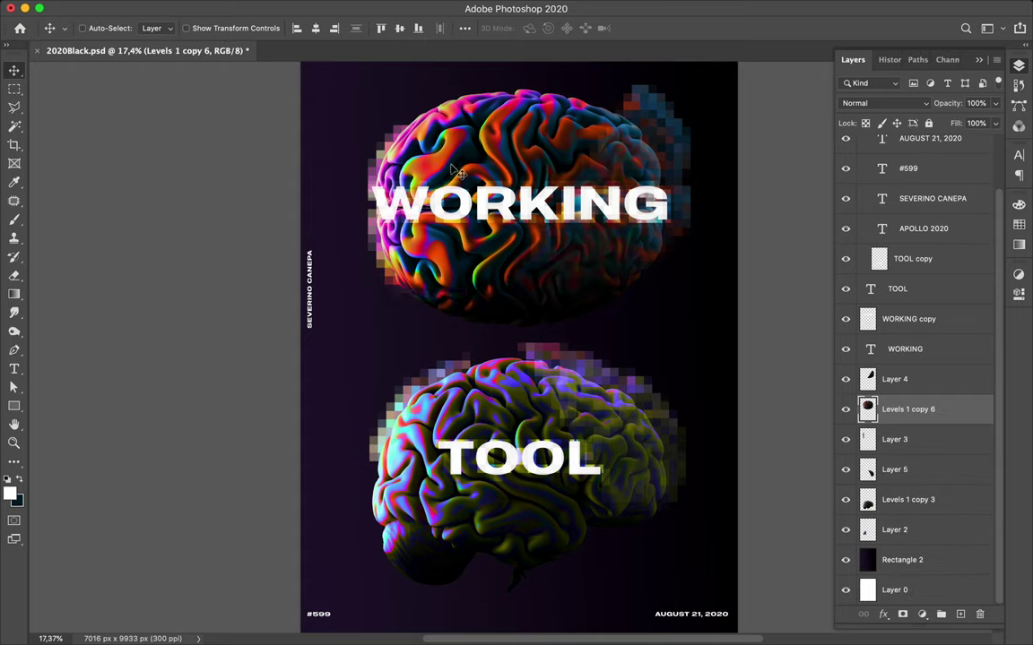
pyautogui.press('m')
pyautogui.moveTo(357, 87)
pyautogui.mouseDown()
pyautogui.moveTo(454, 296)
pyautogui.moveTo(455, 325)
pyautogui.mouseUp()
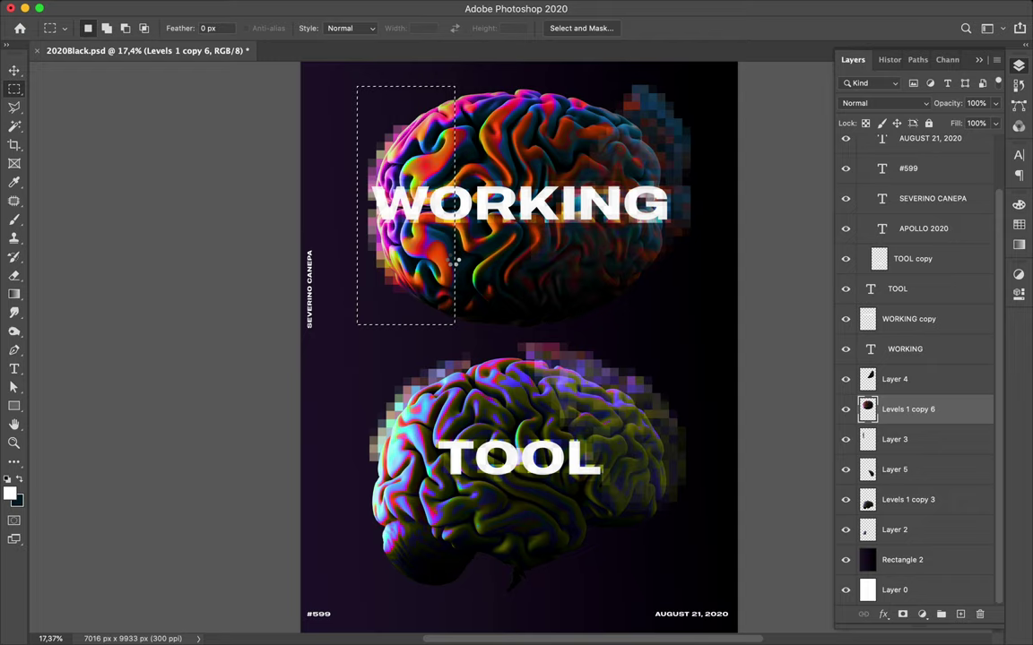
pyautogui.press('Delete')
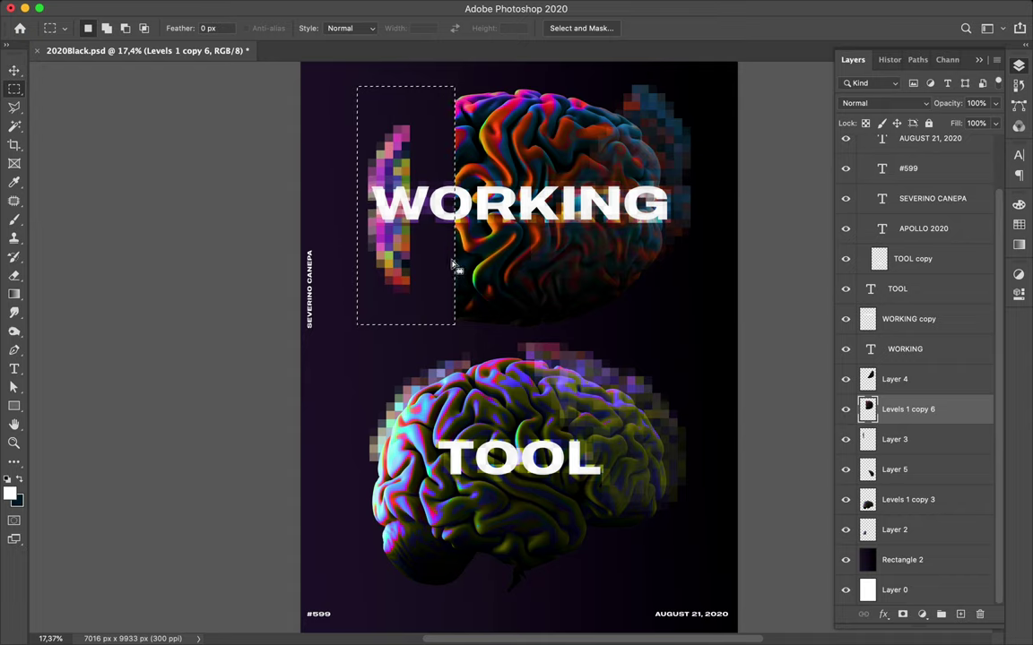
pyautogui.hotkey('ctrl', 'z')
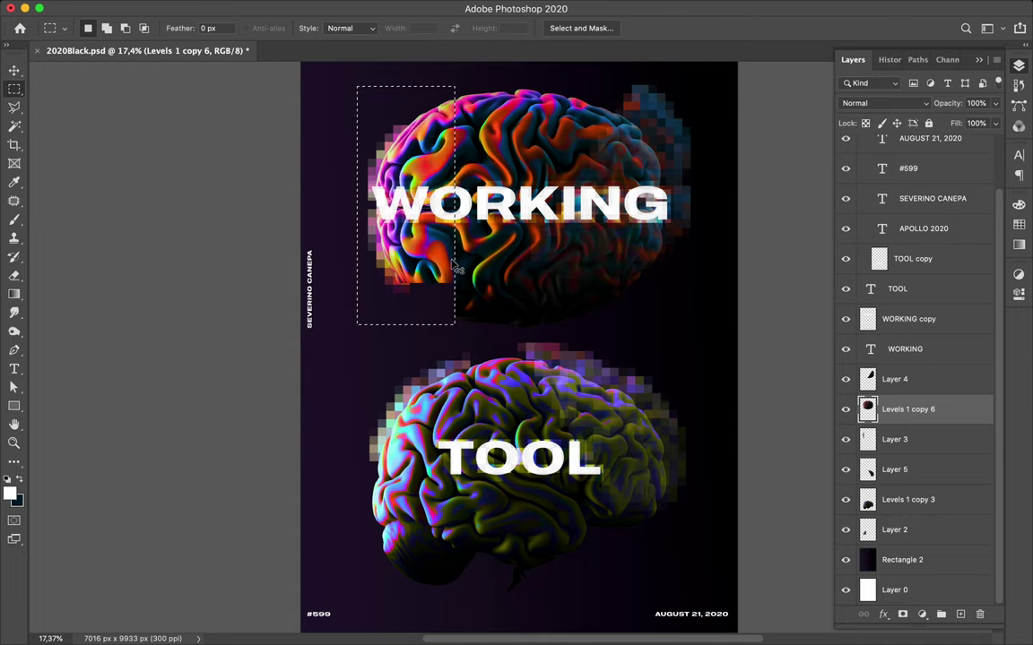
pyautogui.hotkey('ctrl', 'd')
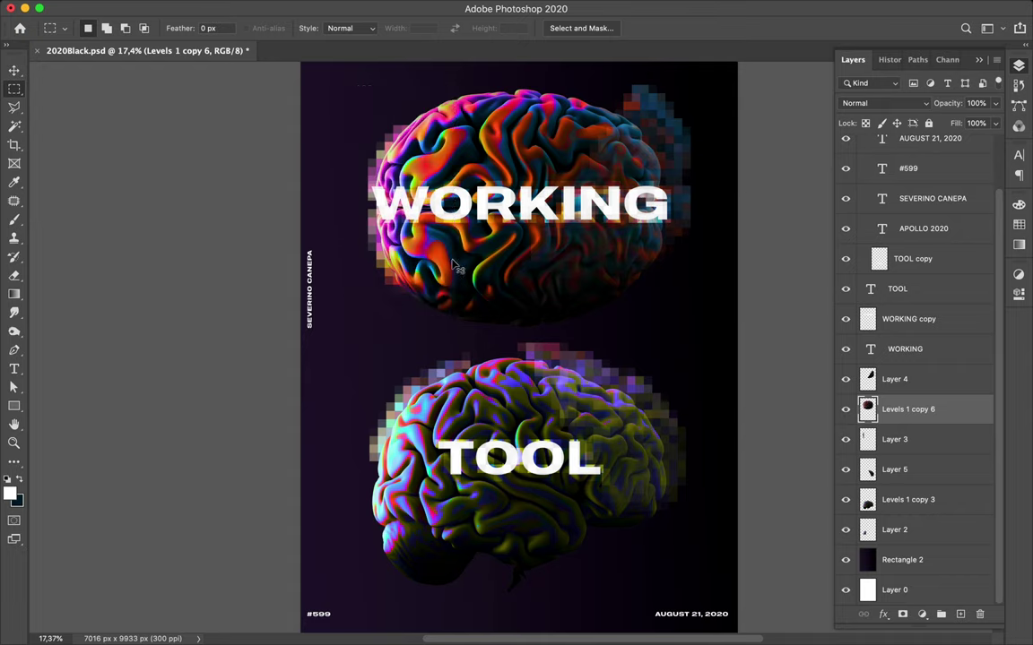
pyautogui.hotkey('ctrl', 'shift', 'alt', 'n')
pyautogui.hotkey('ctrl', 'shift', 'alt', 'e')
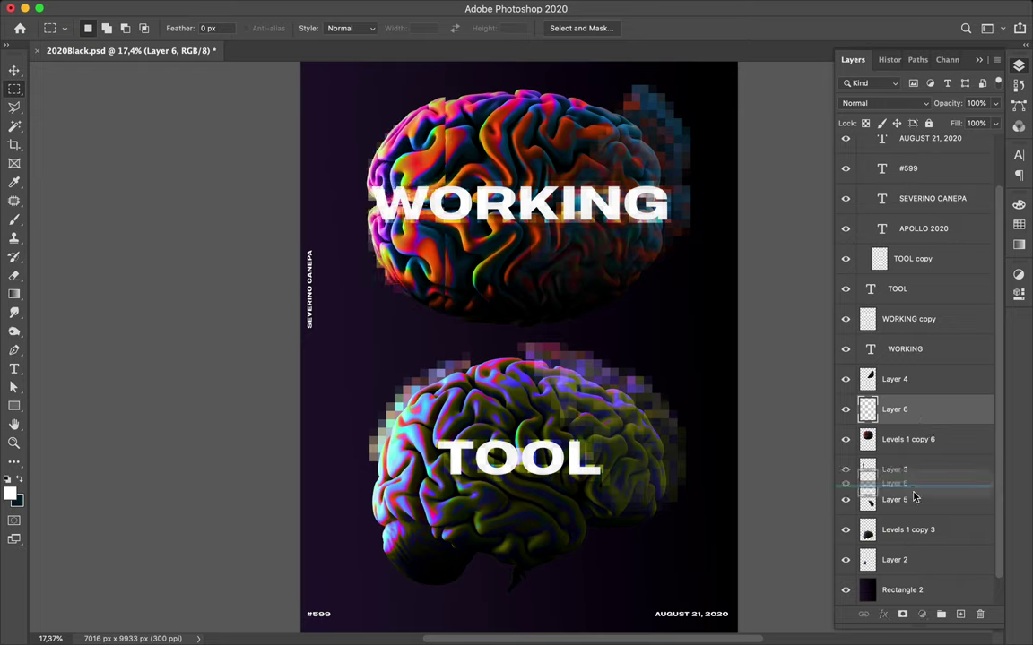
# Step: Place Layer 6 between Layers 3 and 5 and offset a left-edge strip for a glitch
pyautogui.moveTo(914, 497); pyautogui.dragTo(914, 494)
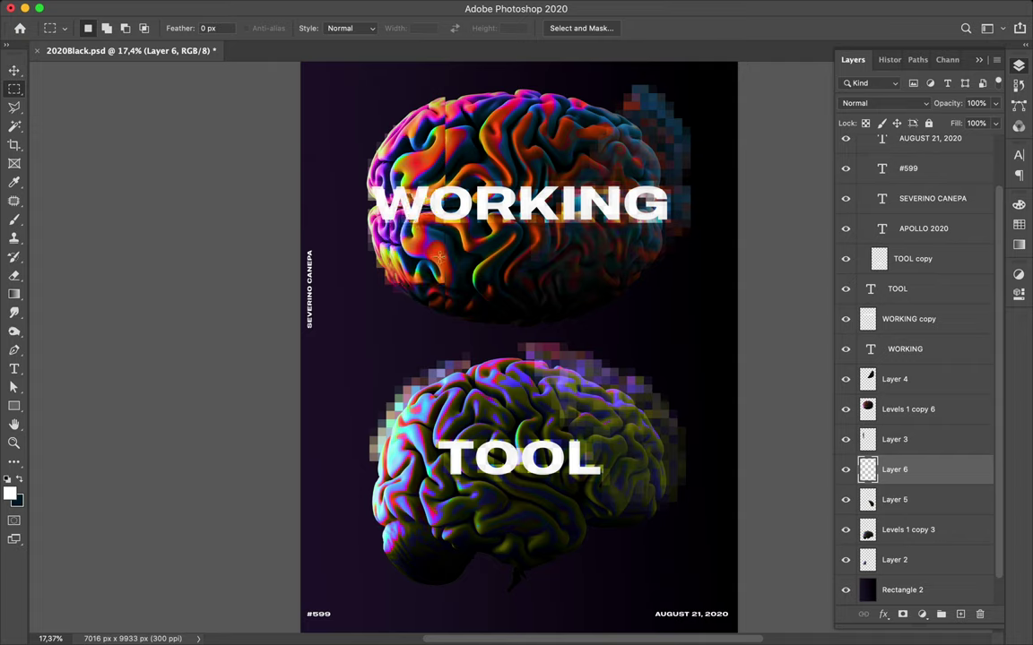
pyautogui.moveTo(360, 242); pyautogui.dragTo(416, 268)
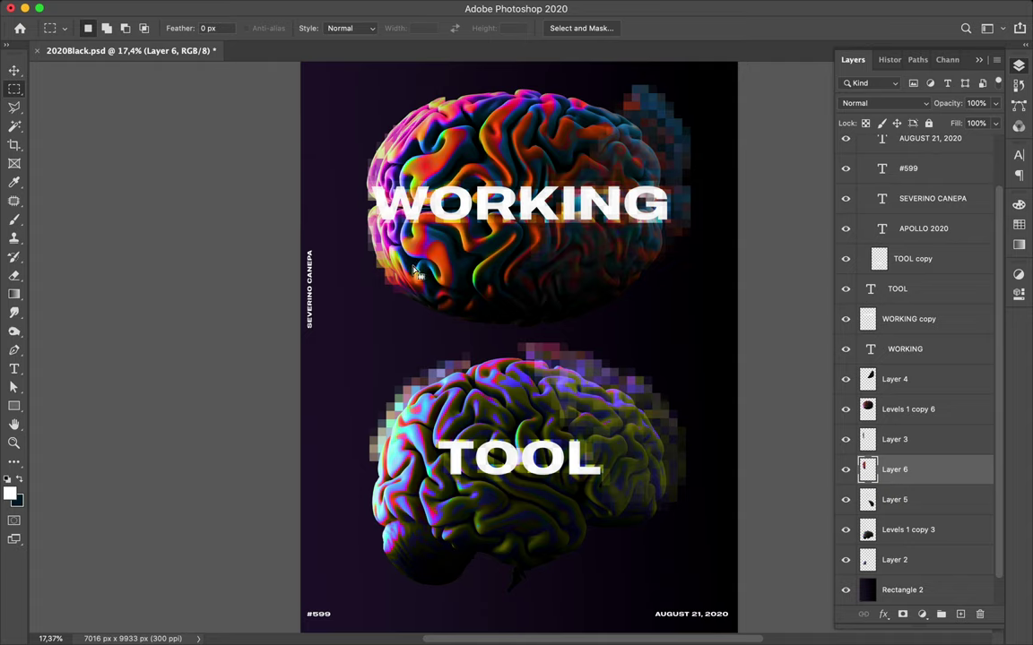
pyautogui.hotkey('ctrl', 't')
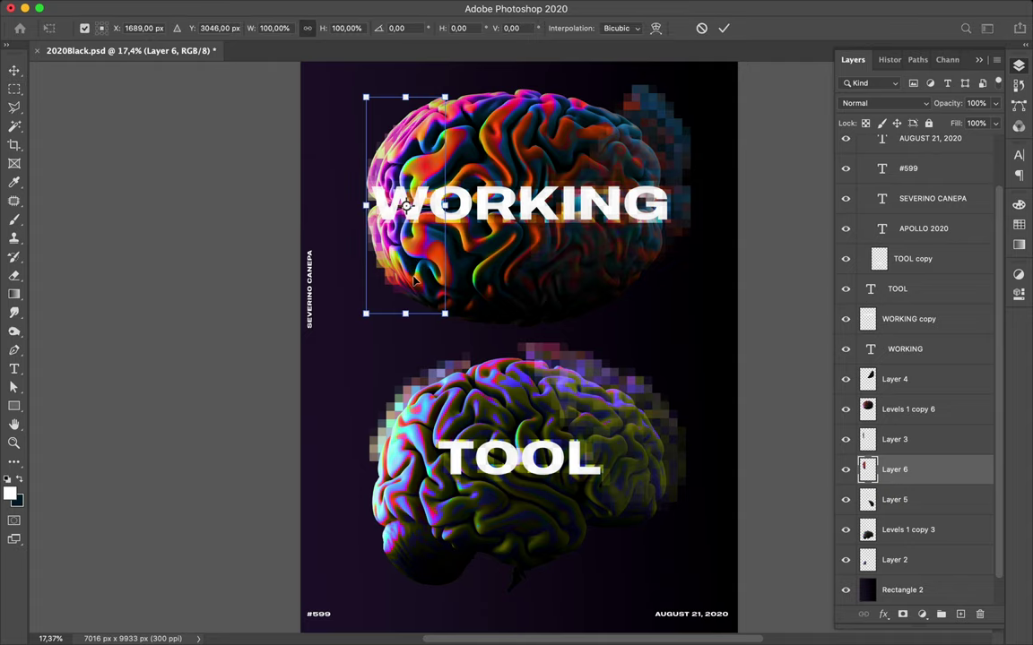
pyautogui.press('Return')
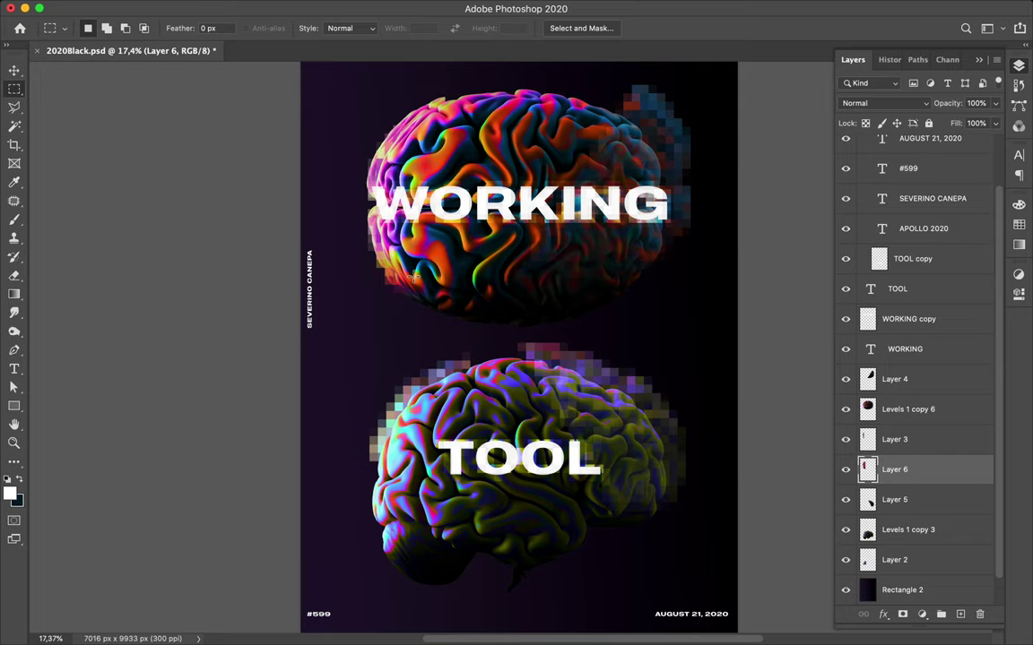
pyautogui.press('v')
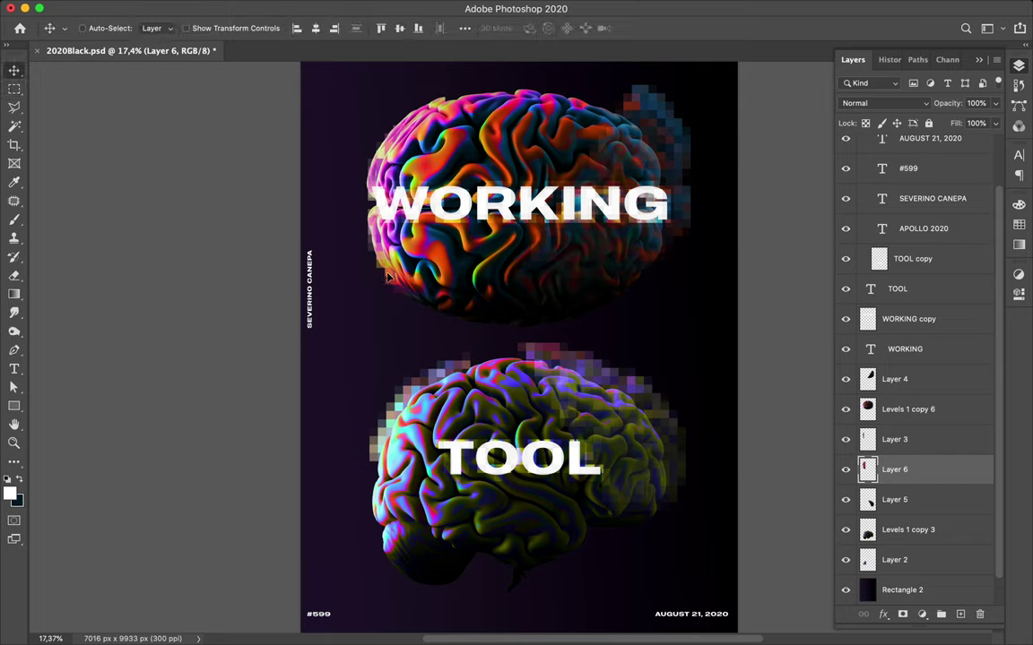
pyautogui.moveTo(389, 278); pyautogui.dragTo(385, 280)
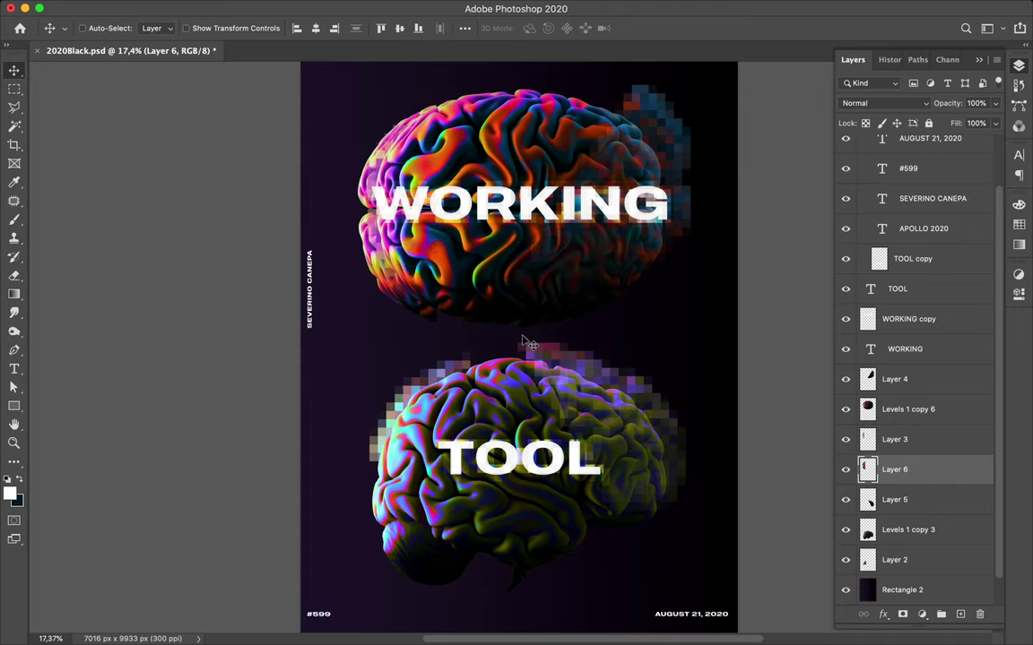
pyautogui.press('ctrl')
# Step: Copy a tall strip of the lower brain's right side onto new Layer 7
pyautogui.click(499, 399)
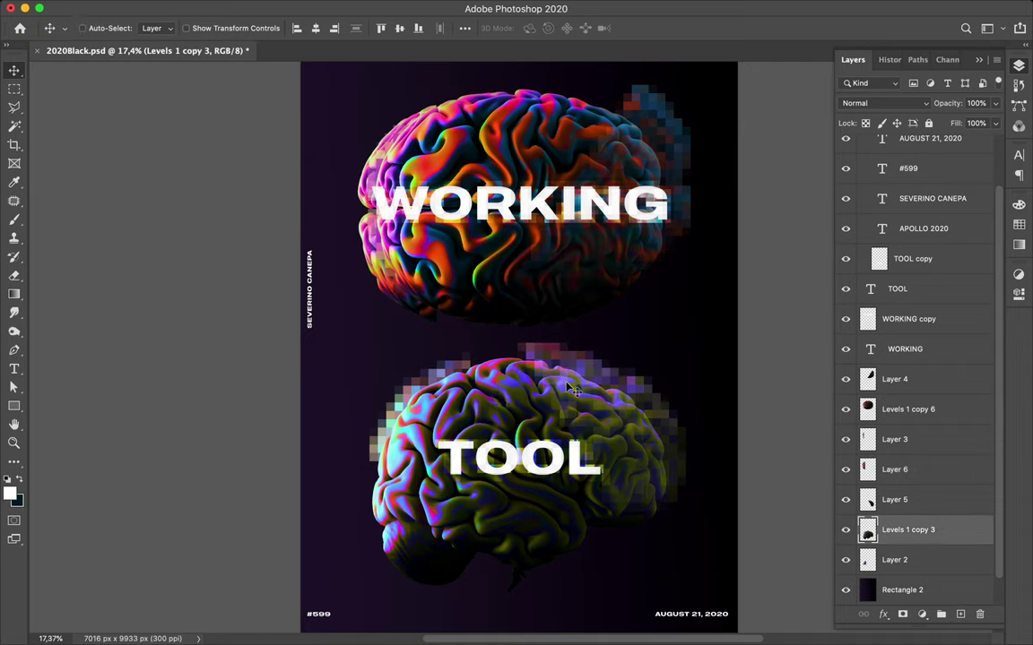
pyautogui.press('m')
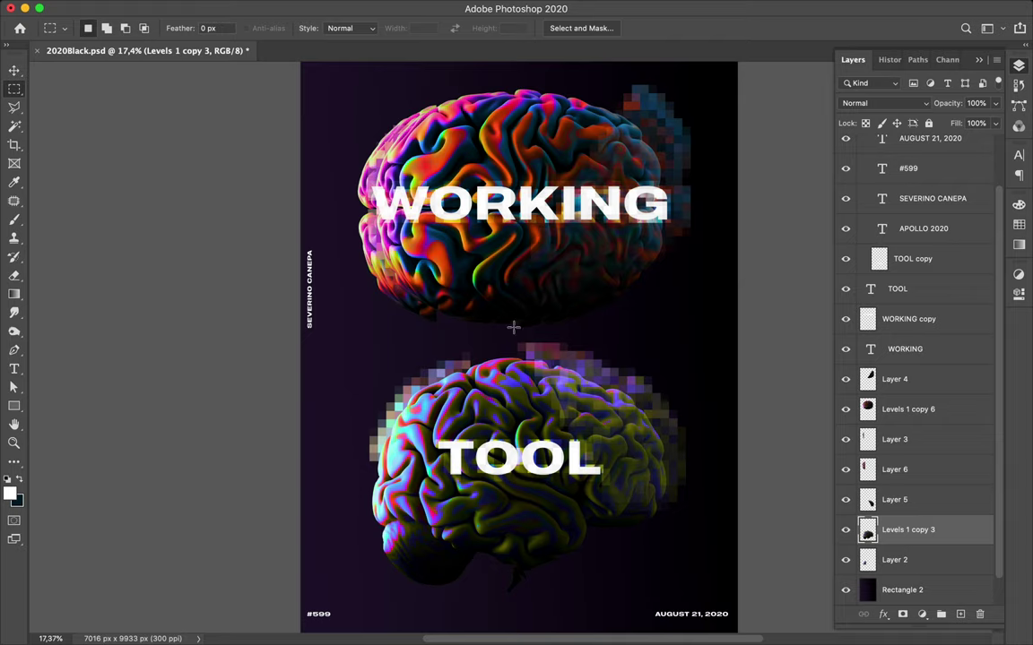
pyautogui.moveTo(514, 328)
pyautogui.mouseDown()
pyautogui.moveTo(624, 371)
pyautogui.moveTo(590, 341)
pyautogui.mouseUp()
pyautogui.moveTo(662, 552); pyautogui.dragTo(678, 559)
pyautogui.hotkey('ctrl', 'j')
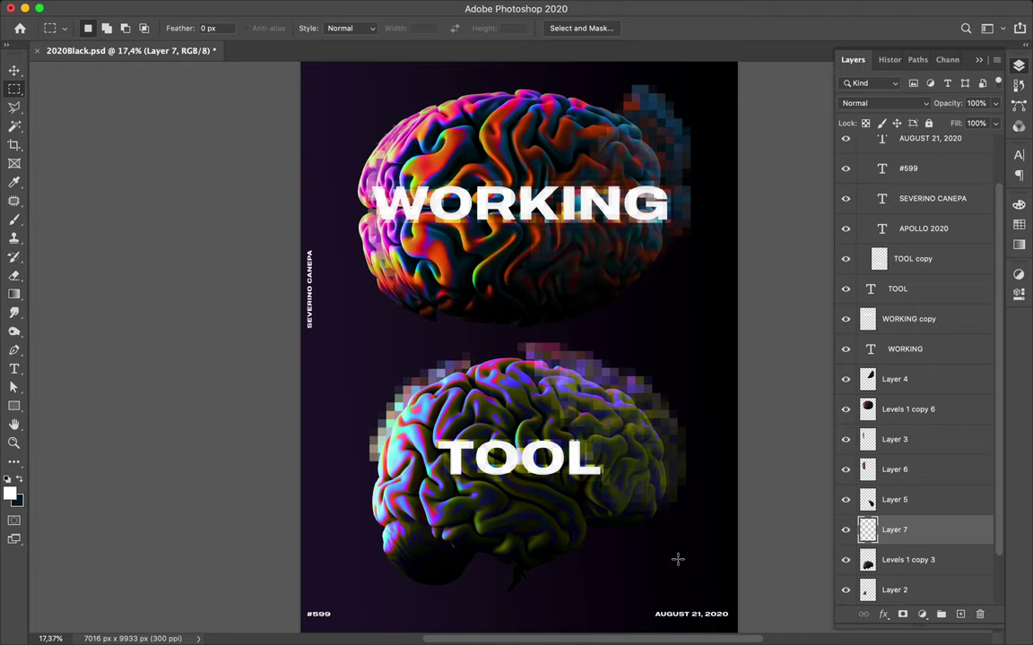
# Step: Move Layer 7 beneath Levels 1 copy 3 and shift it right and slightly down
pyautogui.press('v')
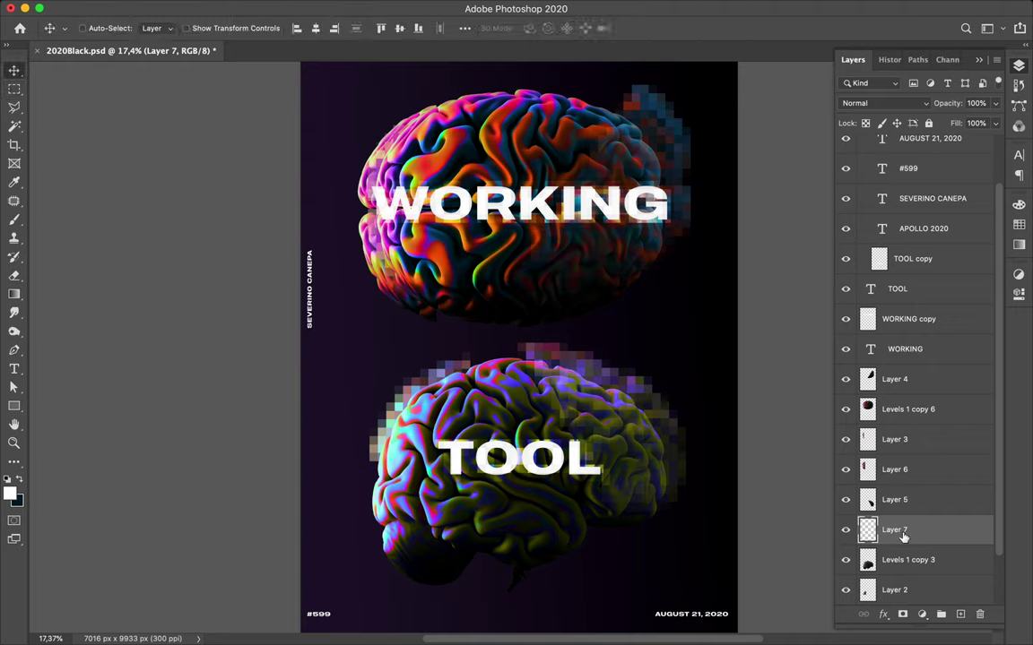
pyautogui.moveTo(903, 535); pyautogui.dragTo(907, 584)
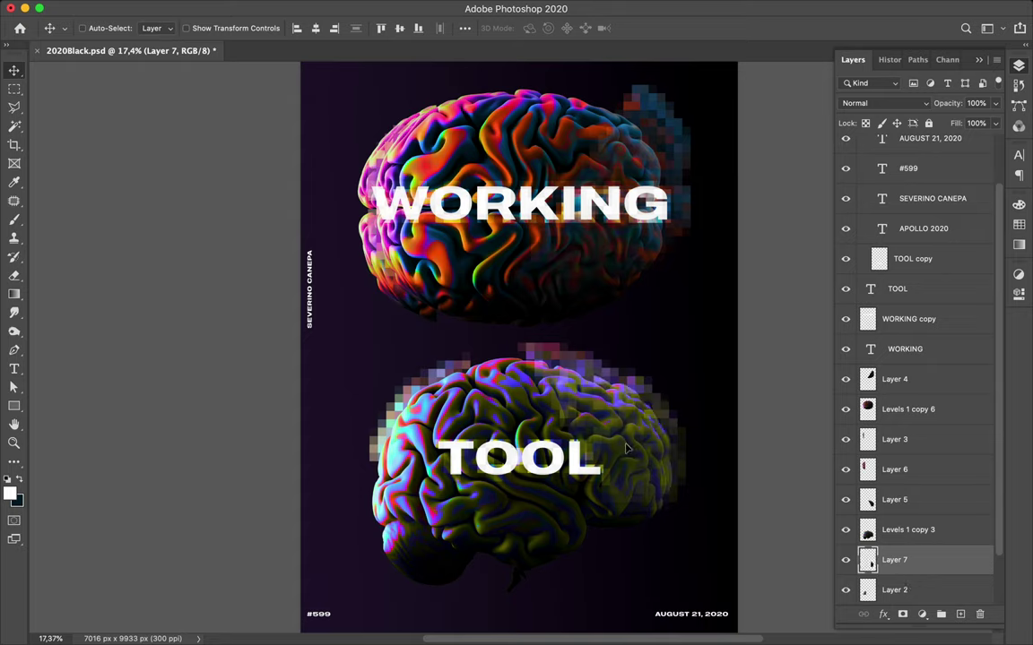
pyautogui.moveTo(618, 448); pyautogui.dragTo(630, 454)
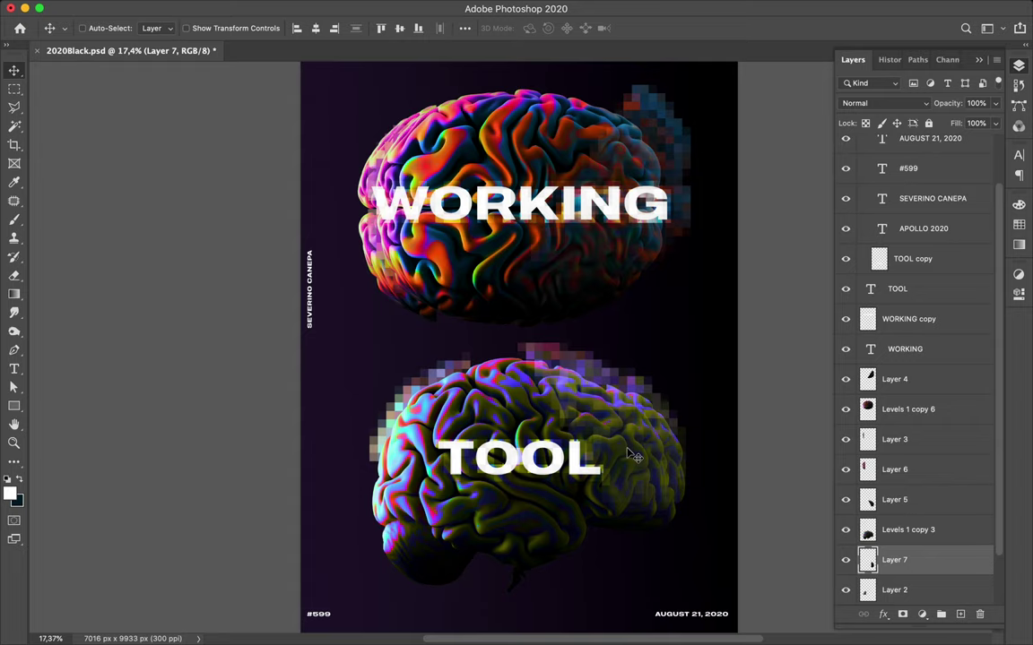
# Step: Select a small circle of the lower brain's texture with the Elliptical Marquee
pyautogui.press('m')
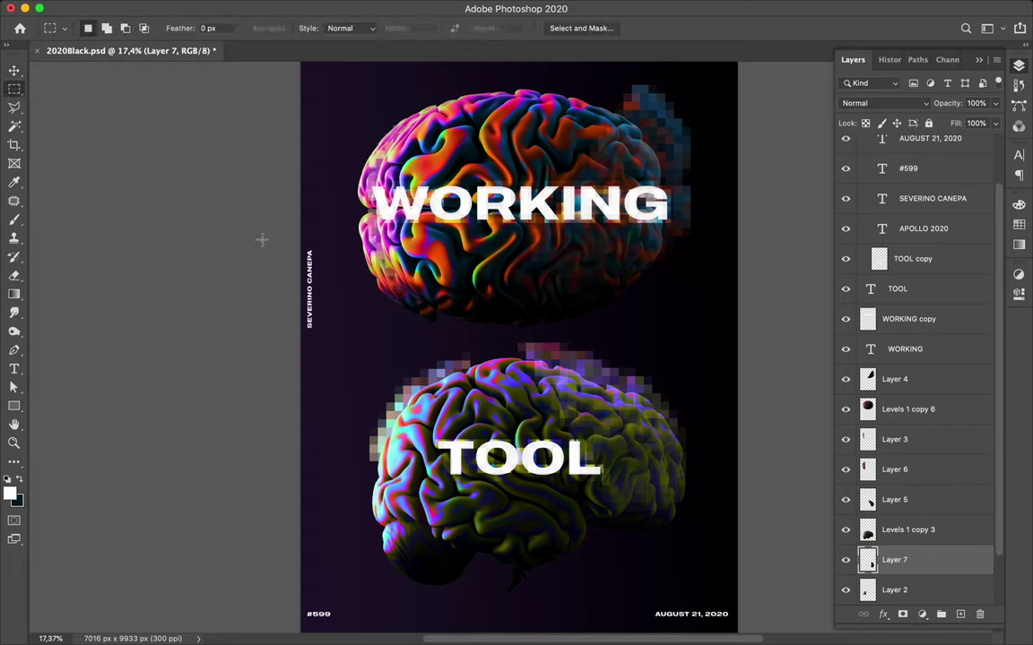
pyautogui.rightClick(21, 92)
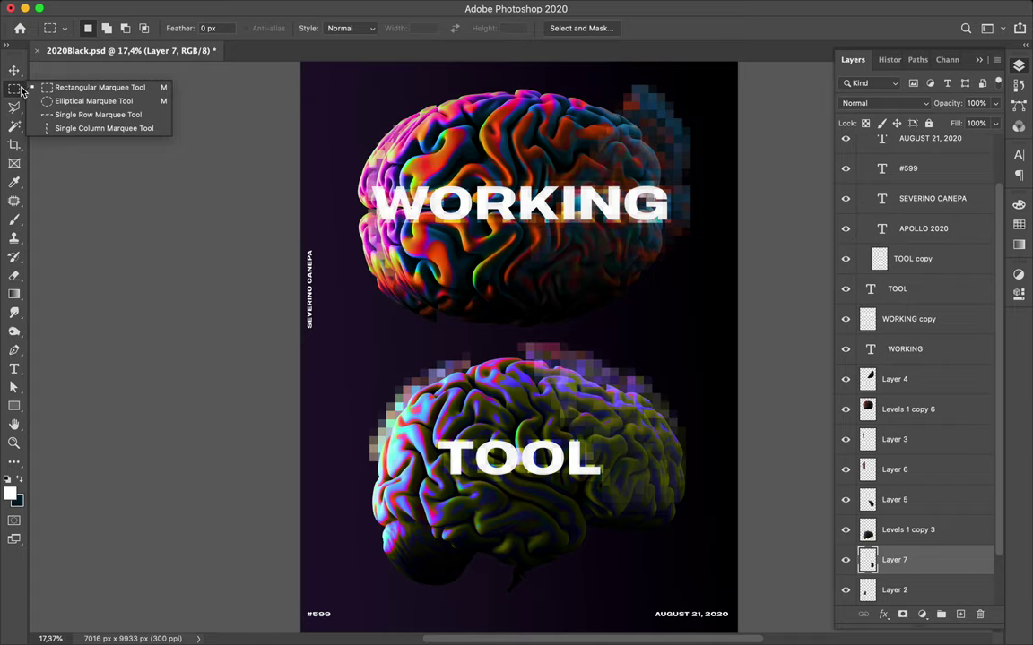
pyautogui.click(56, 100)
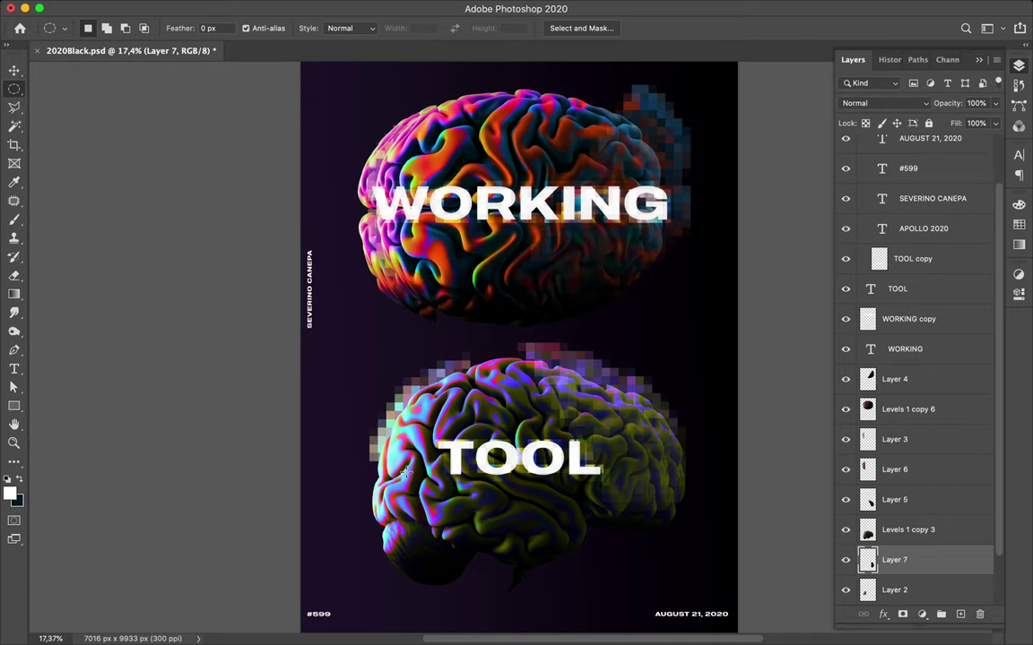
pyautogui.scroll(3, 511, 348)
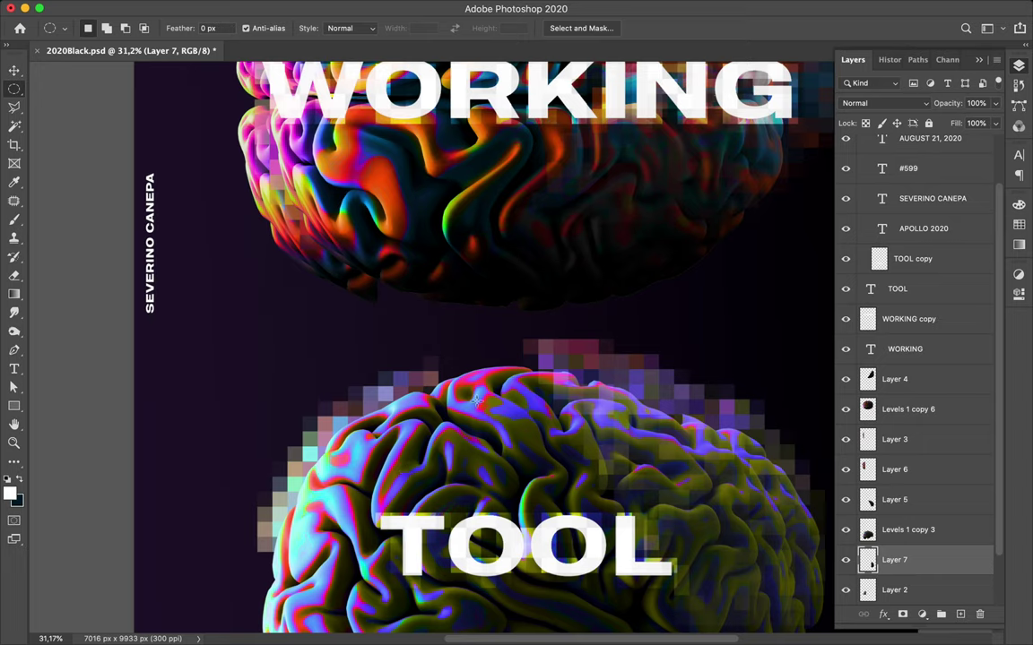
pyautogui.moveTo(476, 400); pyautogui.dragTo(493, 418)
# Step: Copy the circle to Layer 8, place it left of the brains, and select an upper-brain circle
pyautogui.press('super+c')
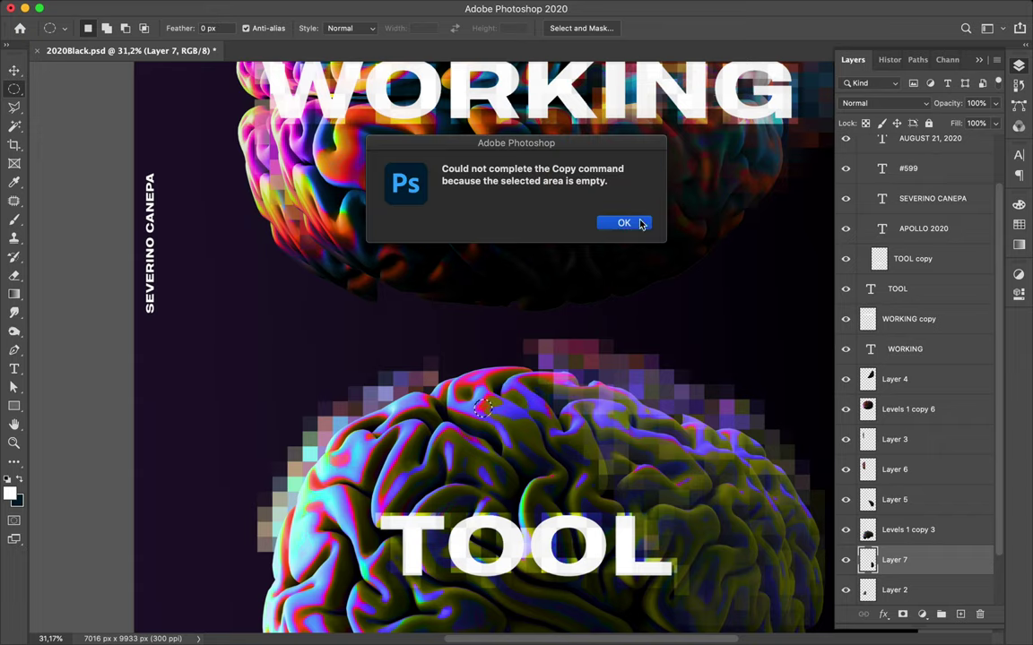
pyautogui.click(641, 224)
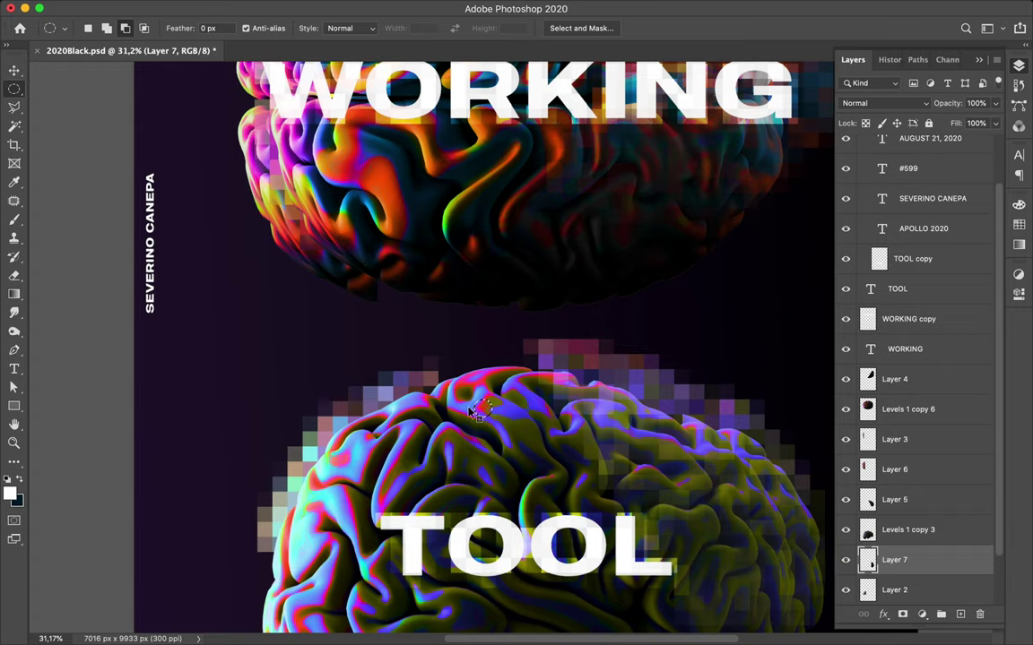
pyautogui.hotkey('alt', ']')
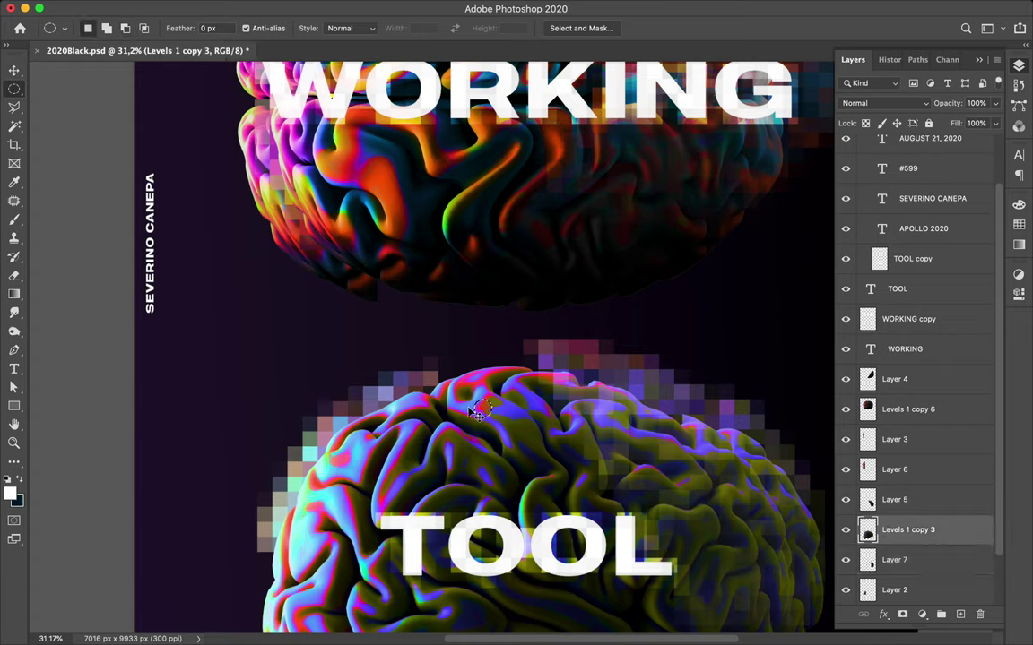
pyautogui.hotkey('ctrl', 'j')
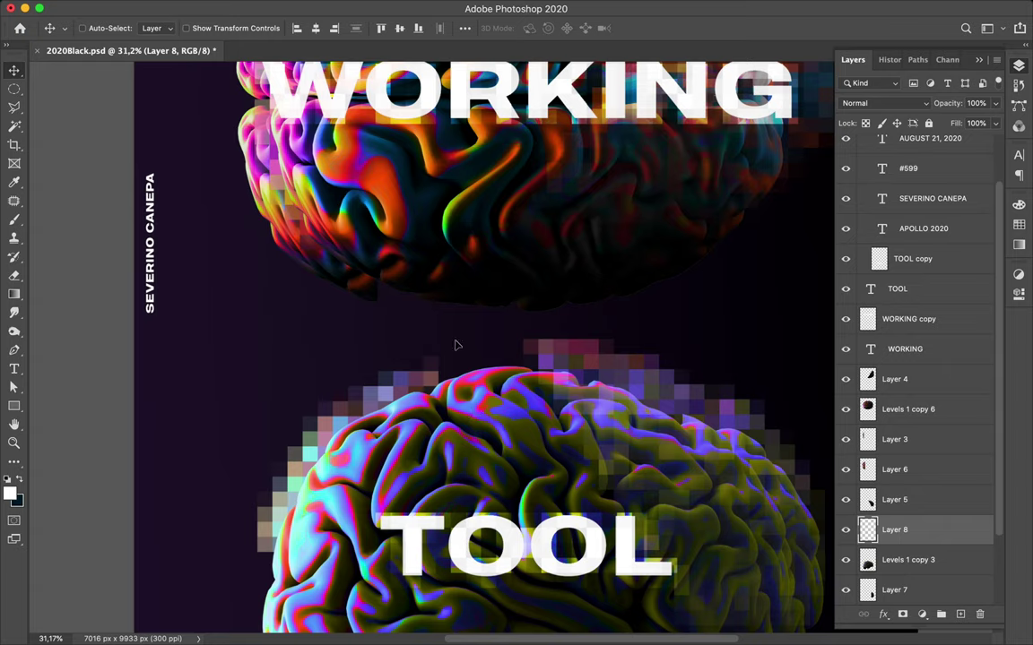
pyautogui.moveTo(455, 345); pyautogui.dragTo(280, 352)
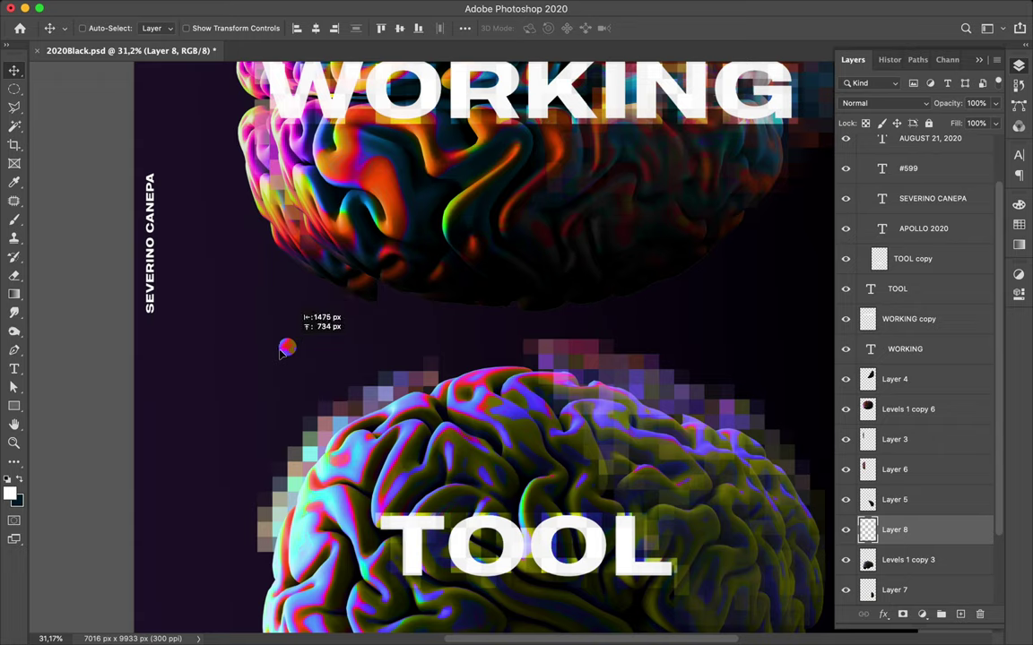
pyautogui.moveTo(280, 349); pyautogui.dragTo(280, 350)
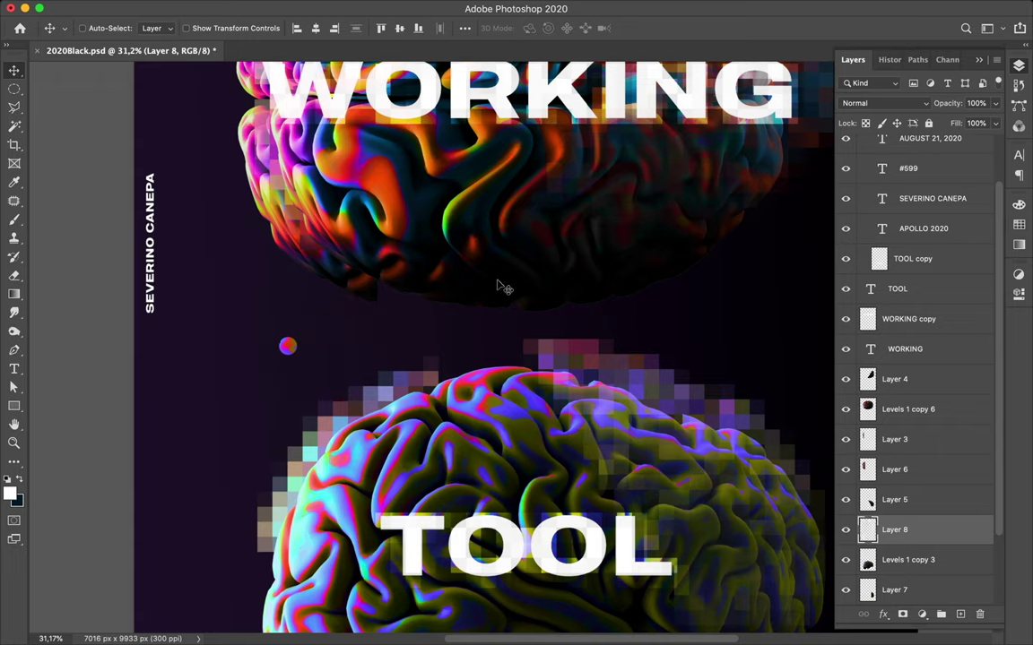
pyautogui.press('m')
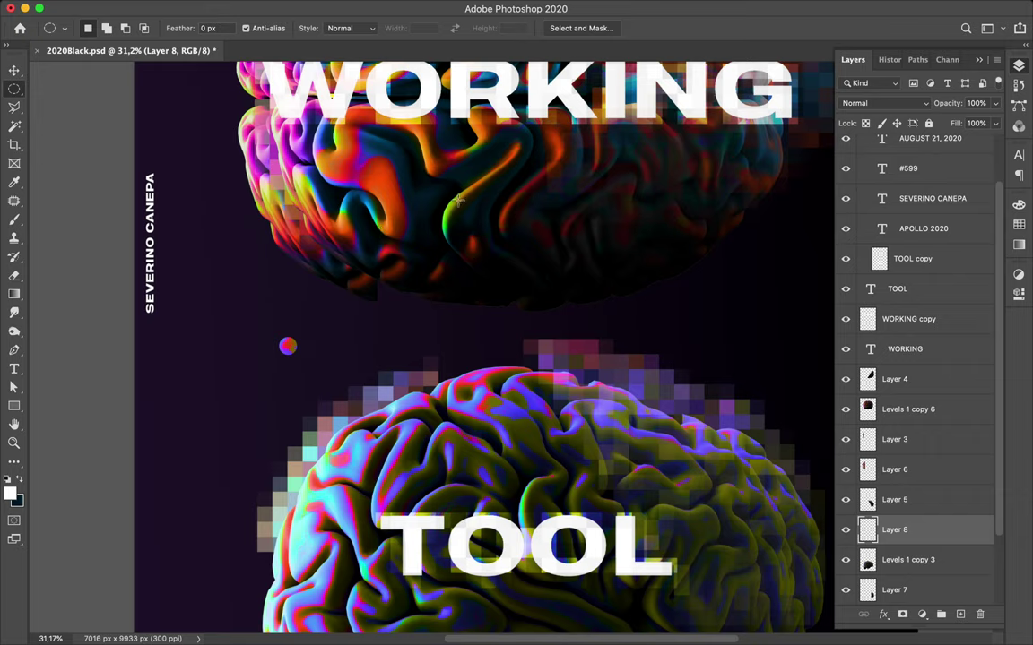
pyautogui.moveTo(447, 202); pyautogui.dragTo(454, 210)
# Step: Copy the upper-brain circle to Layer 9 and place the dot beside the vertical name text
pyautogui.keyDown('ctrl'); pyautogui.click(472, 197); pyautogui.keyUp('ctrl')
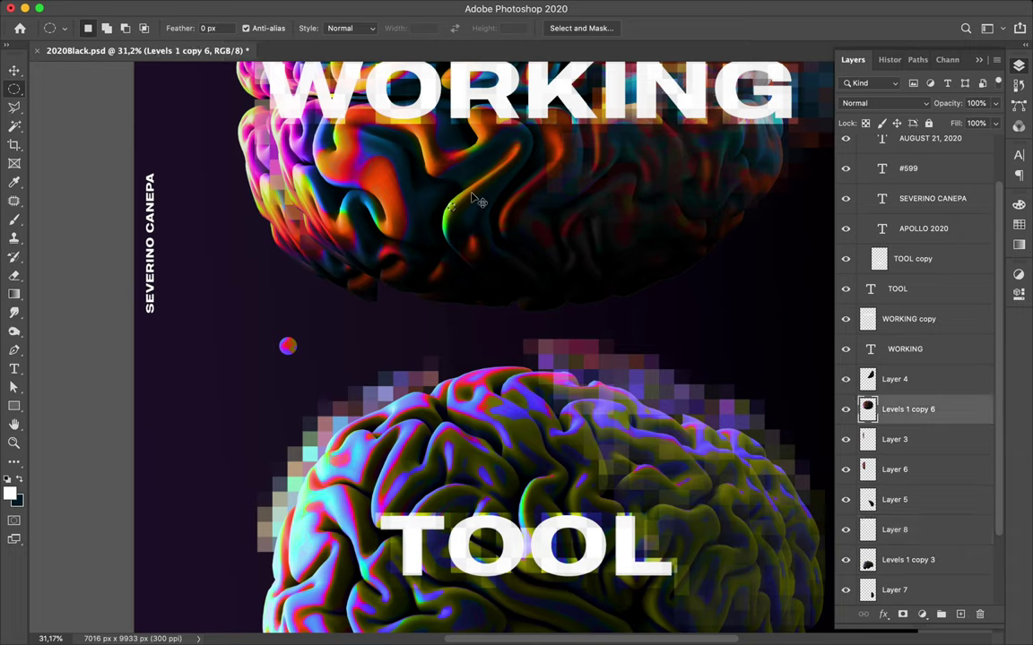
pyautogui.hotkey('ctrl', 'j')
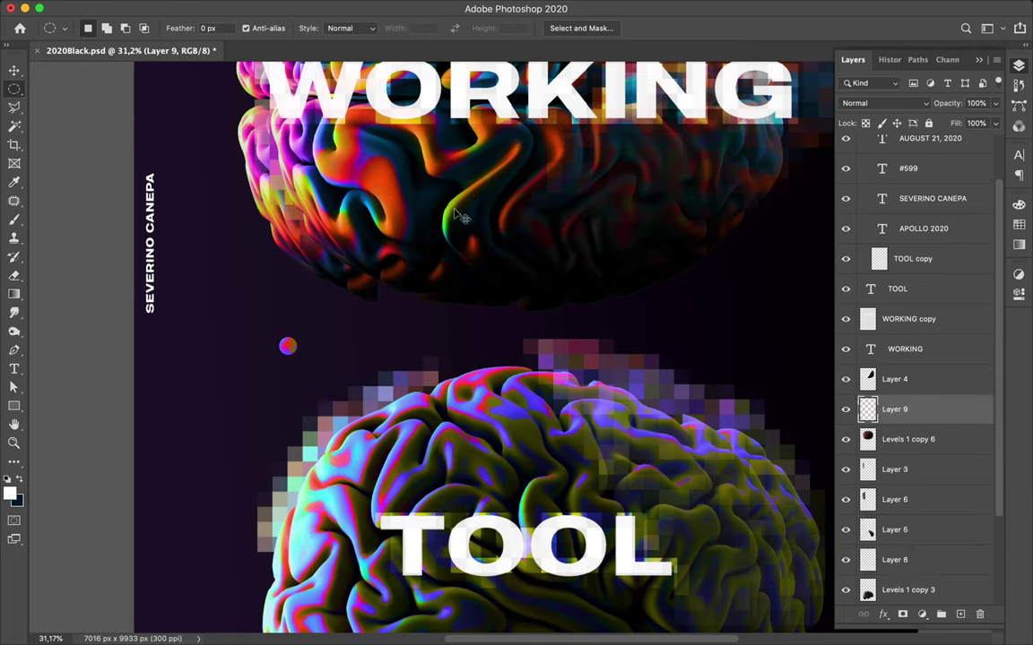
pyautogui.press('v')
pyautogui.moveTo(391, 324); pyautogui.dragTo(367, 354)
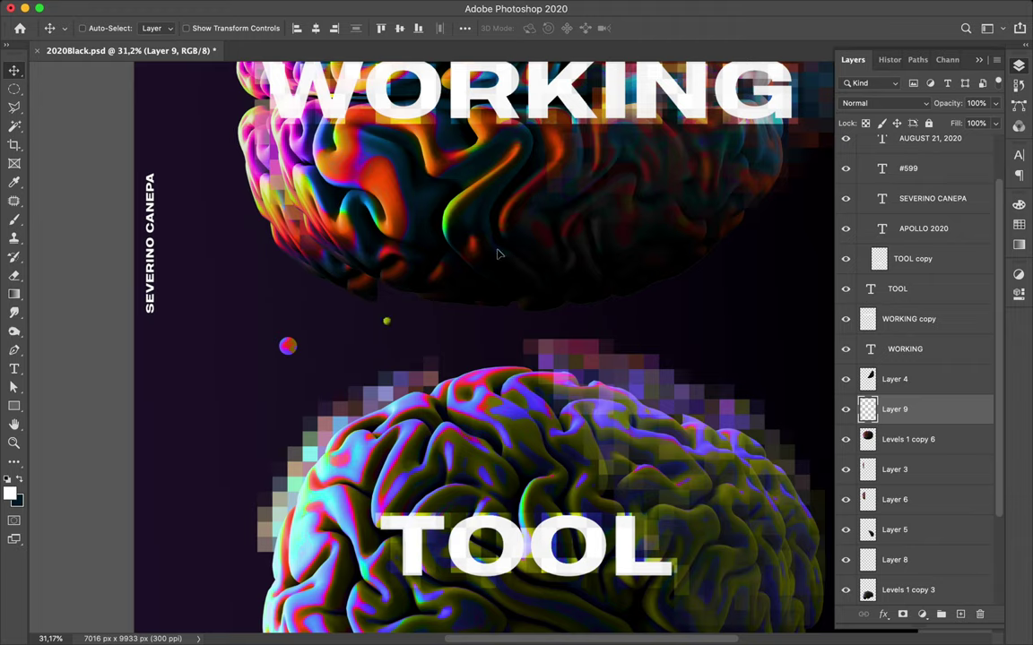
pyautogui.moveTo(367, 354); pyautogui.dragTo(497, 257)
pyautogui.moveTo(214, 204); pyautogui.dragTo(214, 198)
# Step: Copy a circular patch of the upper brain onto a new layer
pyautogui.press('m')
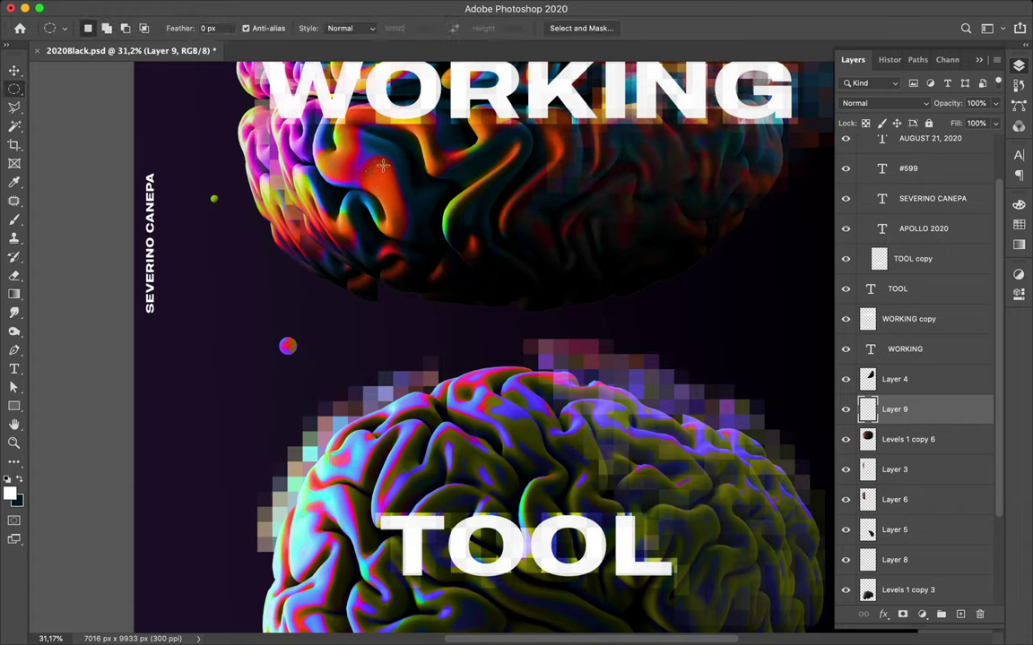
pyautogui.moveTo(366, 149); pyautogui.dragTo(390, 185)
pyautogui.hotkey('ctrl', 'c')
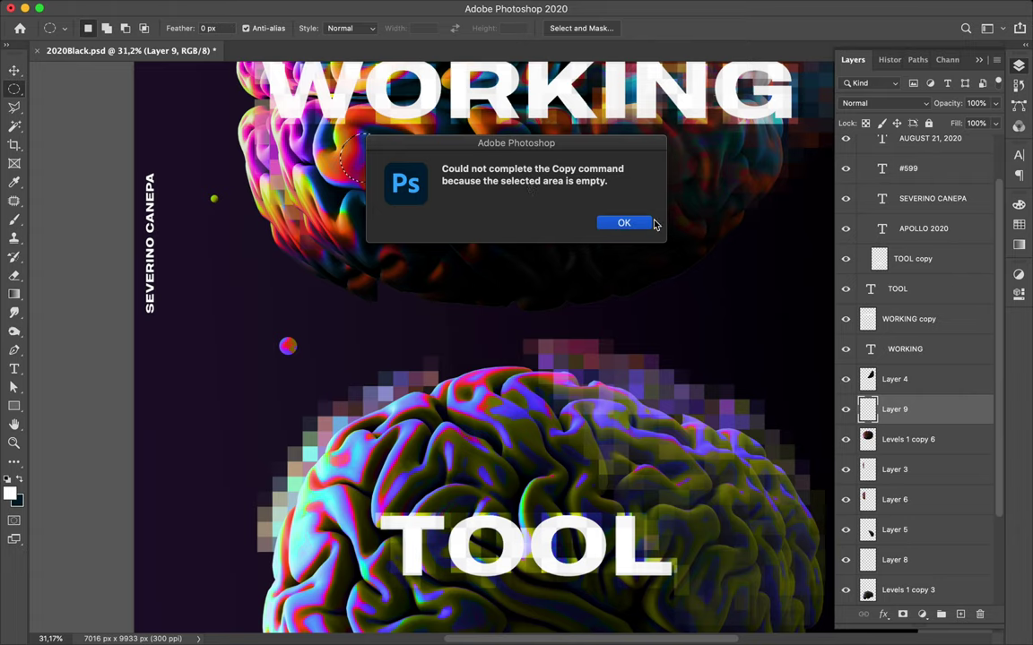
pyautogui.click(647, 224)
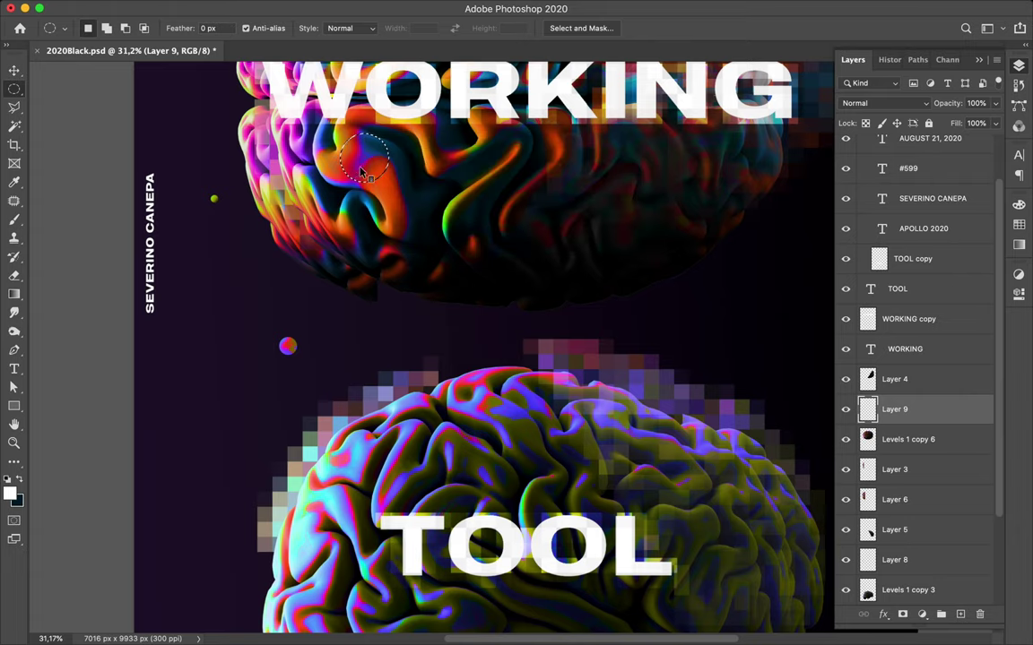
pyautogui.hotkey('alt', '[')
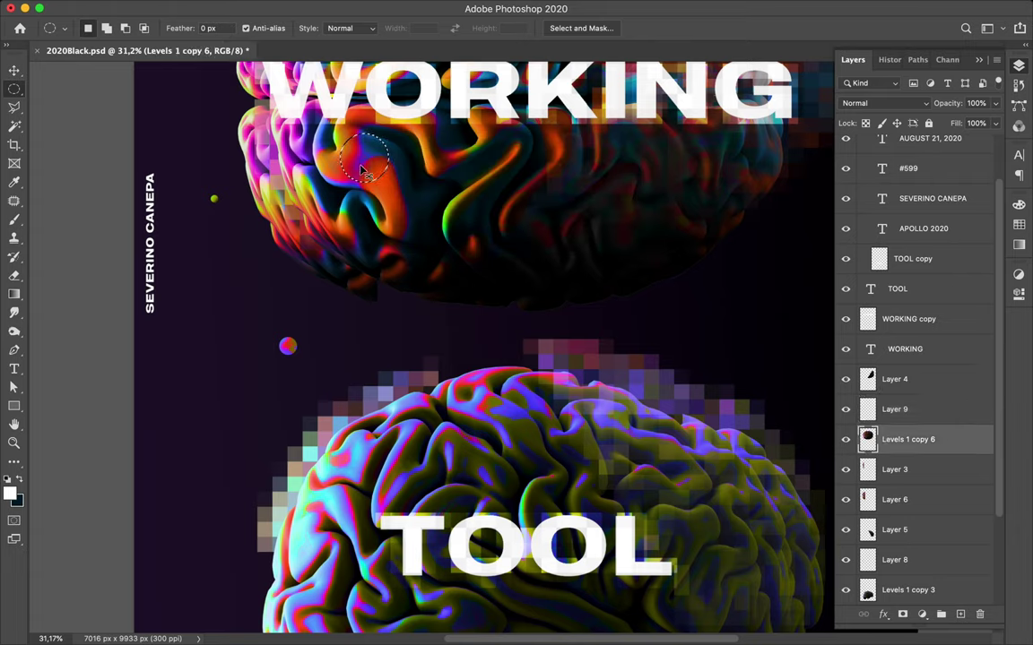
pyautogui.hotkey('ctrl', 'd')
pyautogui.hotkey('ctrl', 'shift', 'alt', 'n')
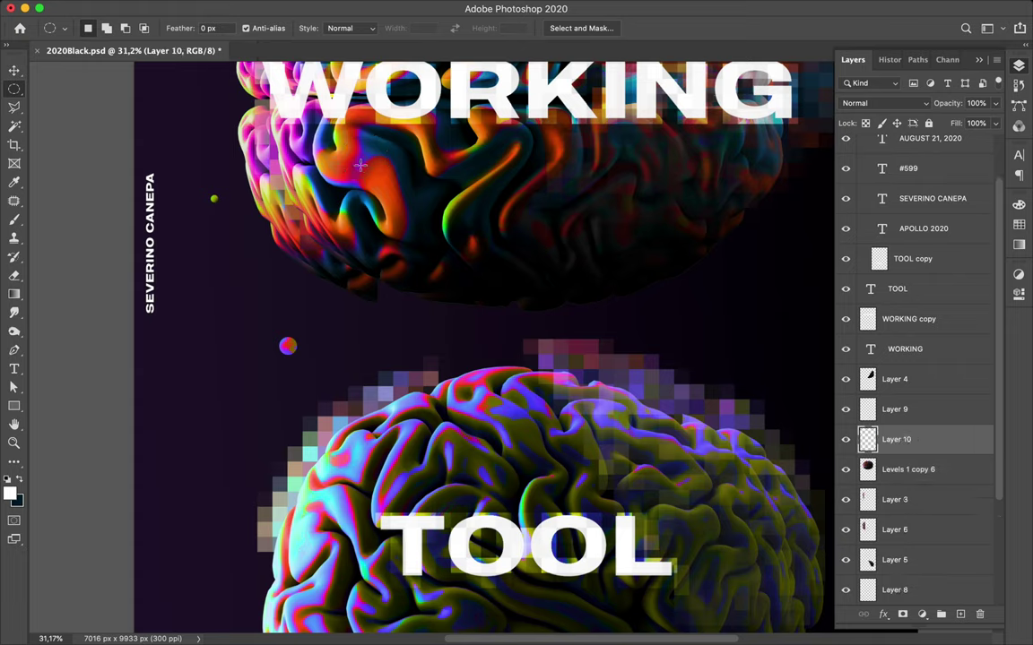
# Step: Move the copied orange-purple sphere just right of the upper brain
pyautogui.press('v')
pyautogui.moveTo(381, 200)
pyautogui.mouseDown()
pyautogui.moveTo(779, 328)
pyautogui.moveTo(788, 351)
pyautogui.mouseUp()
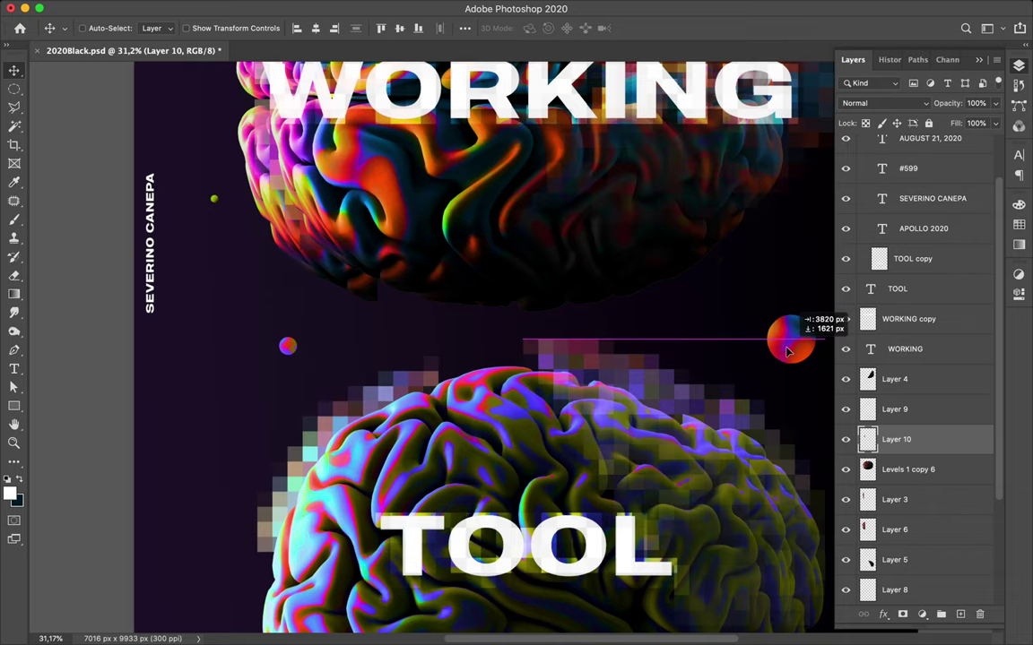
pyautogui.moveTo(784, 350); pyautogui.dragTo(787, 352)
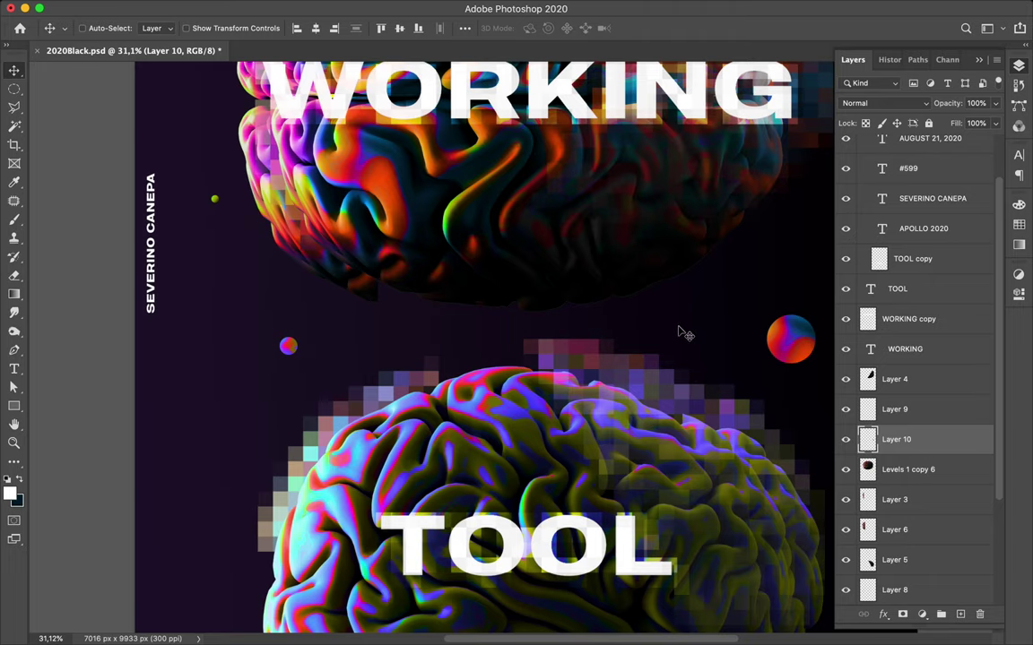
pyautogui.scroll(-1, 682, 333)
pyautogui.scroll(-1, 681, 334)
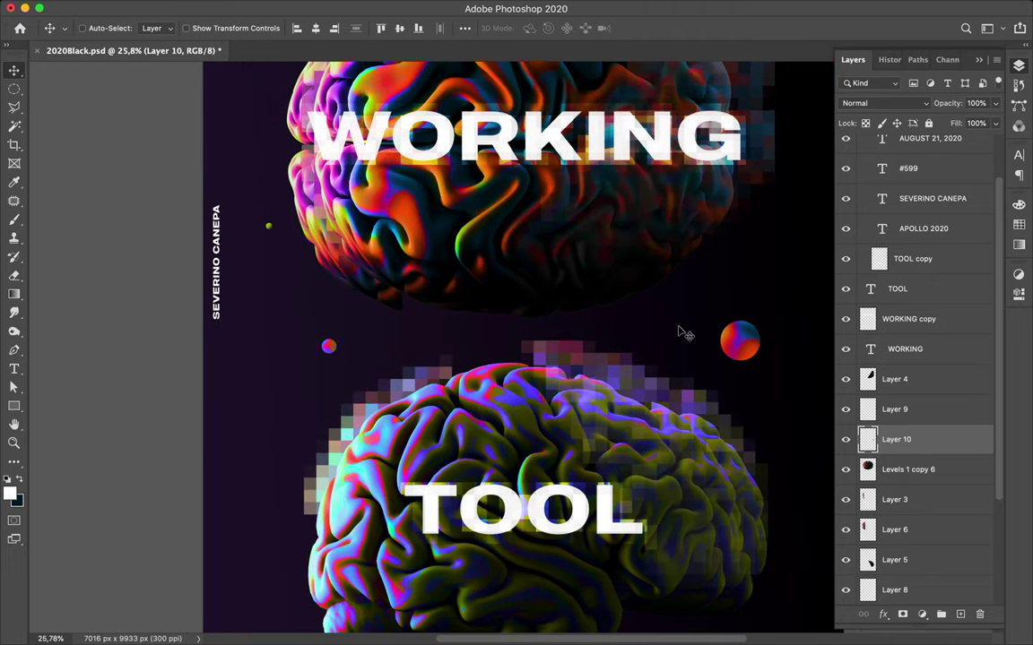
pyautogui.scroll(3, 681, 333)
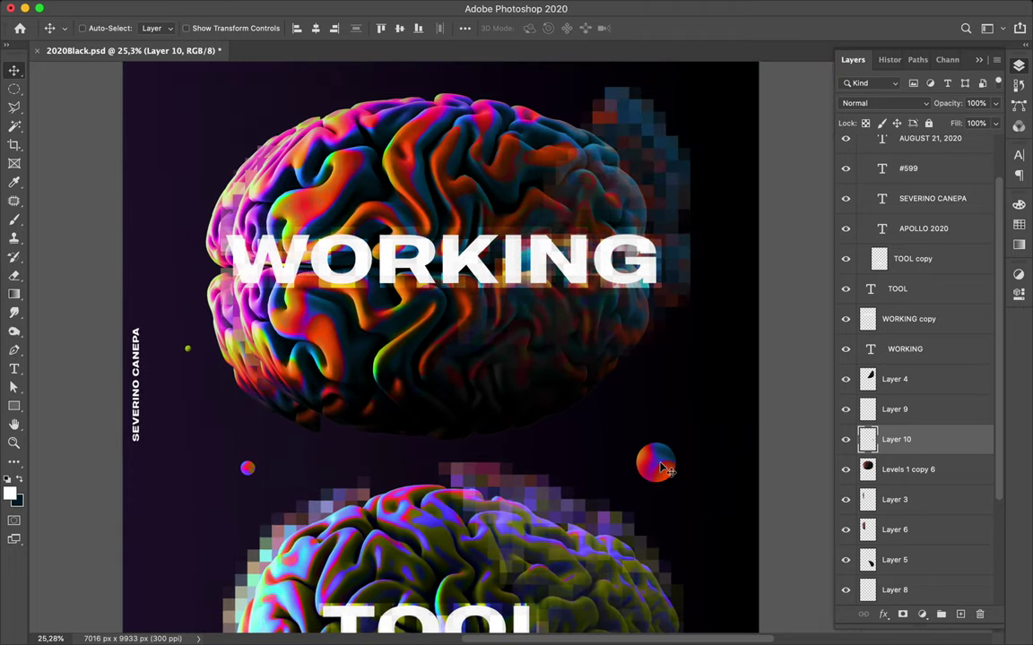
pyautogui.moveTo(661, 466); pyautogui.dragTo(693, 345)
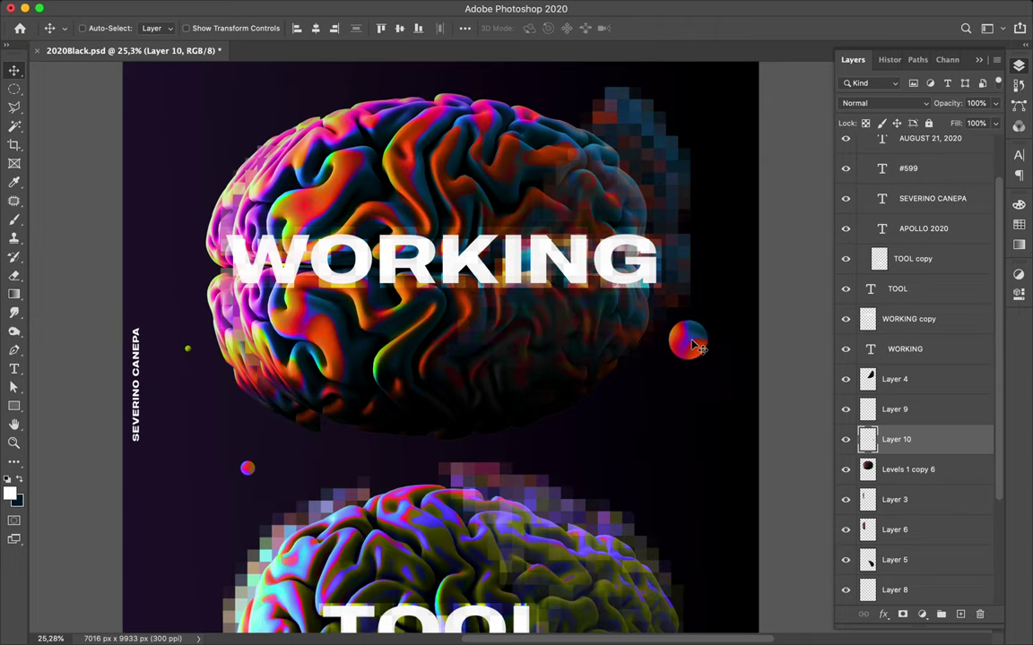
# Step: Set the Pen tool to Shape mode with no fill and a white stroke
pyautogui.hotkey('ctrl', '+')
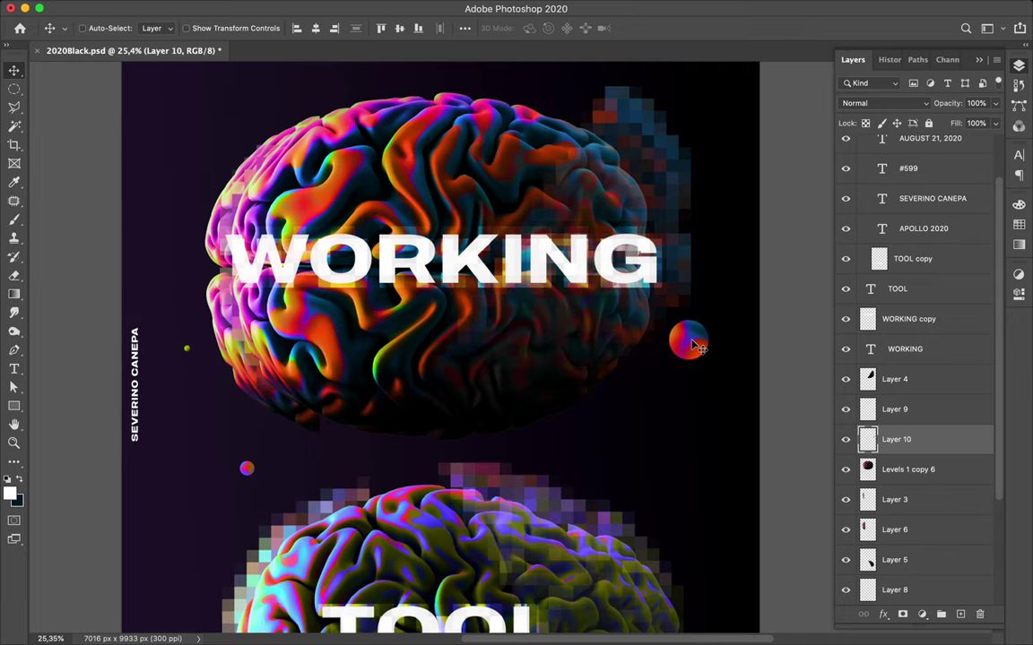
pyautogui.press('p')
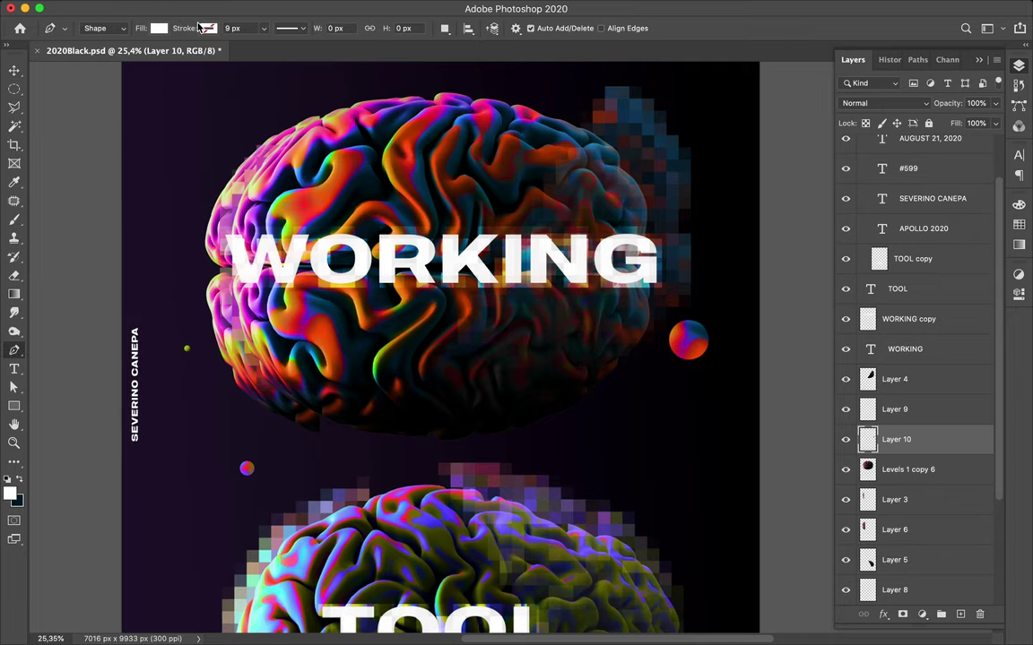
pyautogui.click(159, 32)
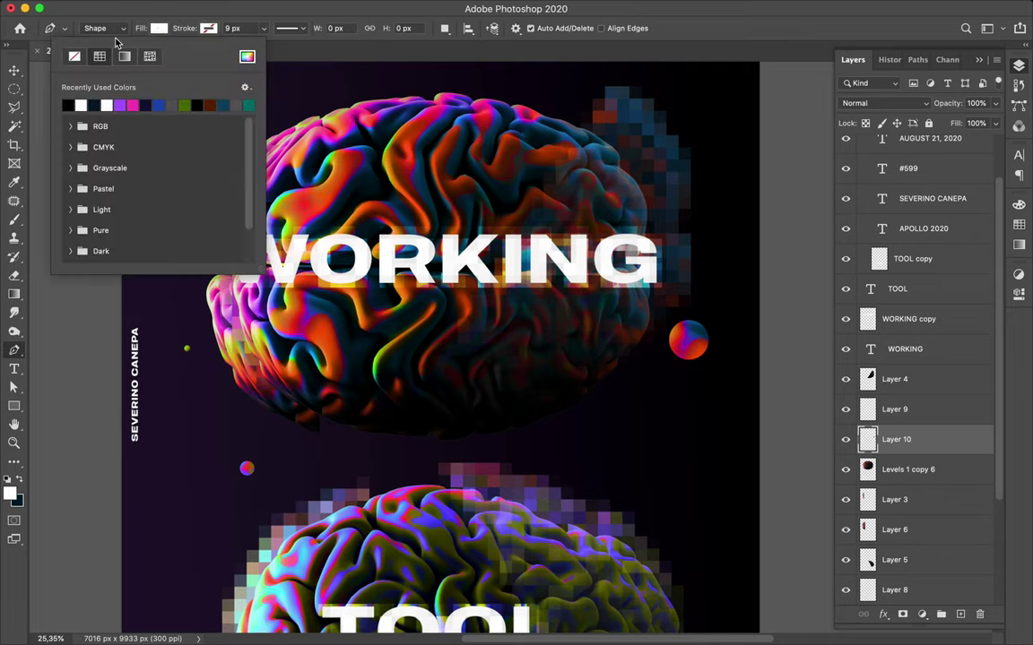
pyautogui.click(74, 56)
pyautogui.click(208, 30)
pyautogui.click(132, 105)
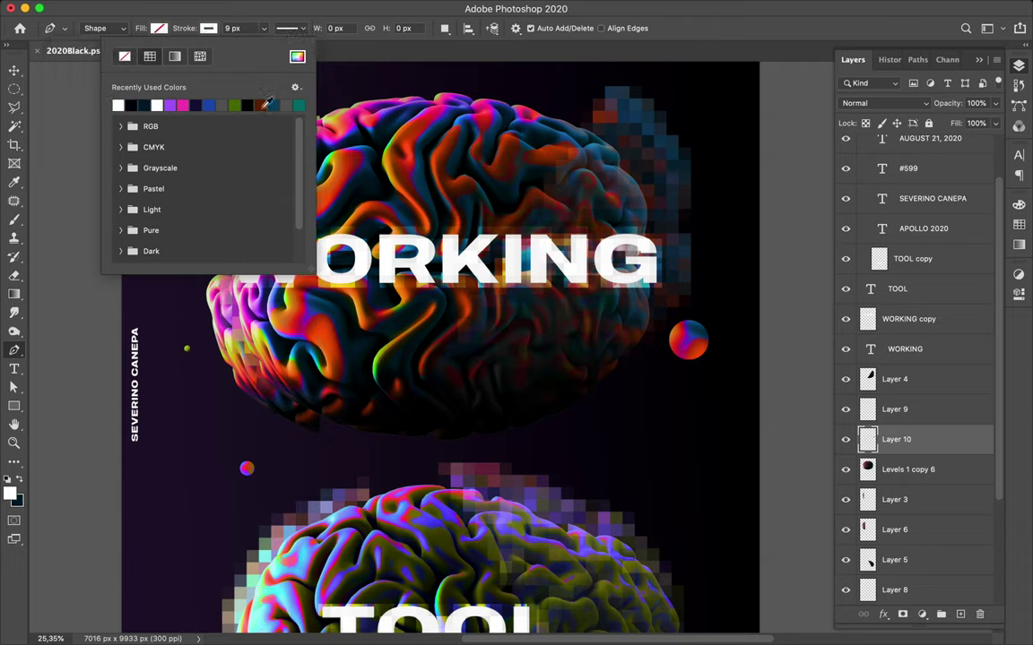
pyautogui.click(652, 223)
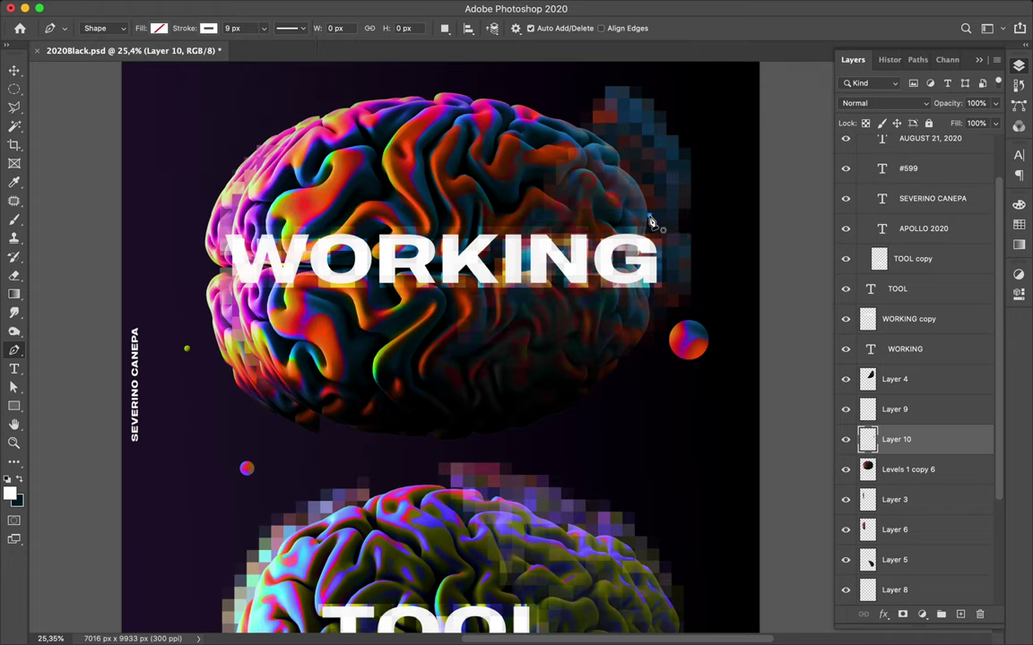
# Step: Draw a closed elongated frame around WORKING with a pointed left tip
pyautogui.click(649, 217)
pyautogui.click(681, 303)
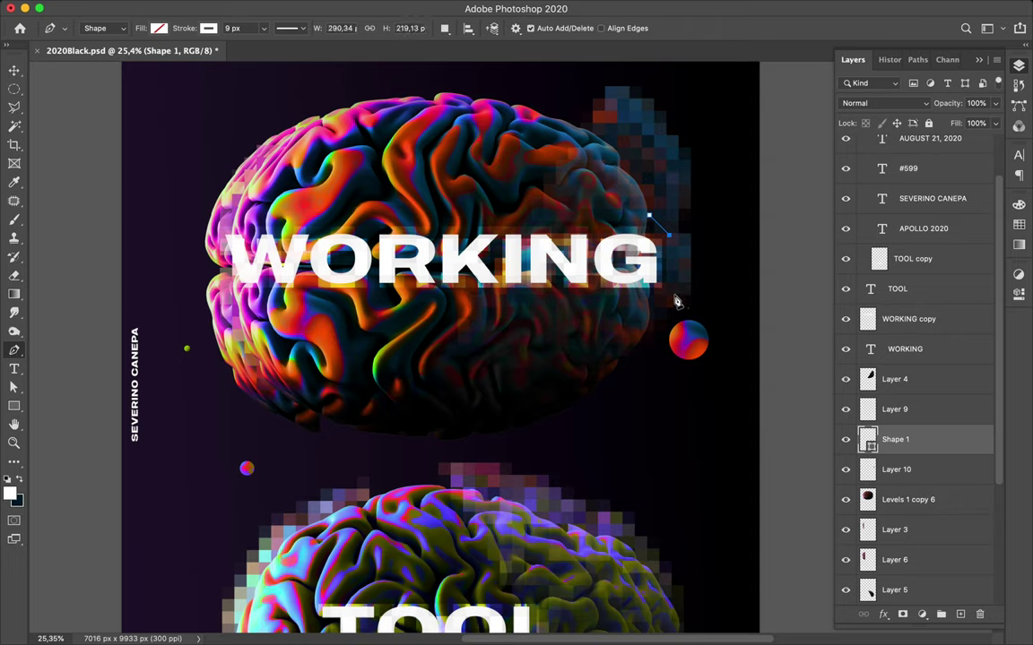
pyautogui.click(667, 298)
pyautogui.keyDown('shift'); pyautogui.click(182, 308); pyautogui.keyUp('shift')
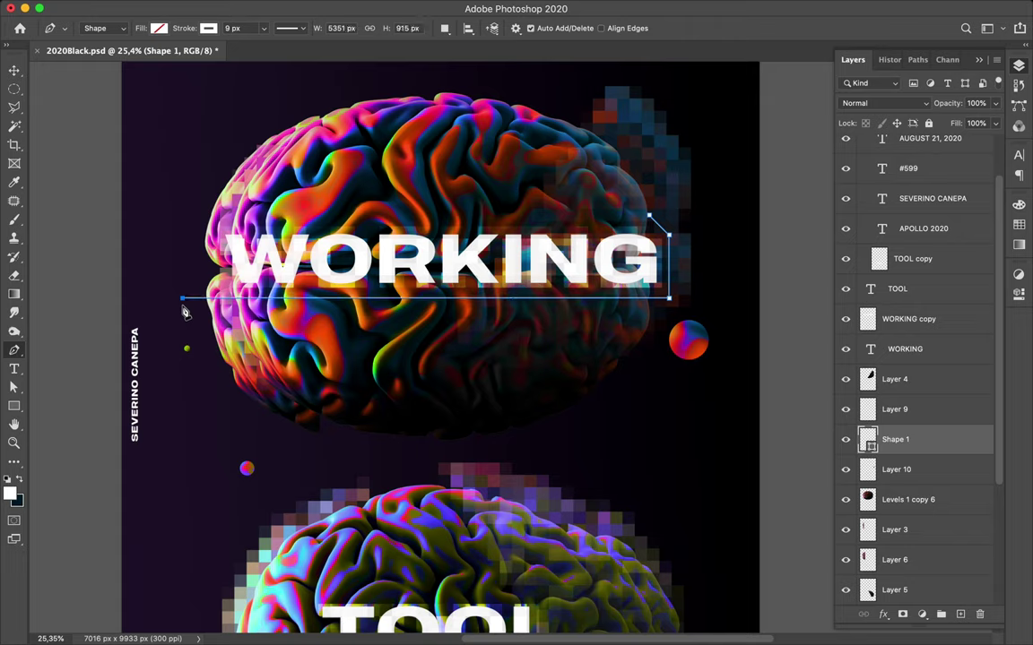
pyautogui.click(132, 237)
pyautogui.click(647, 218)
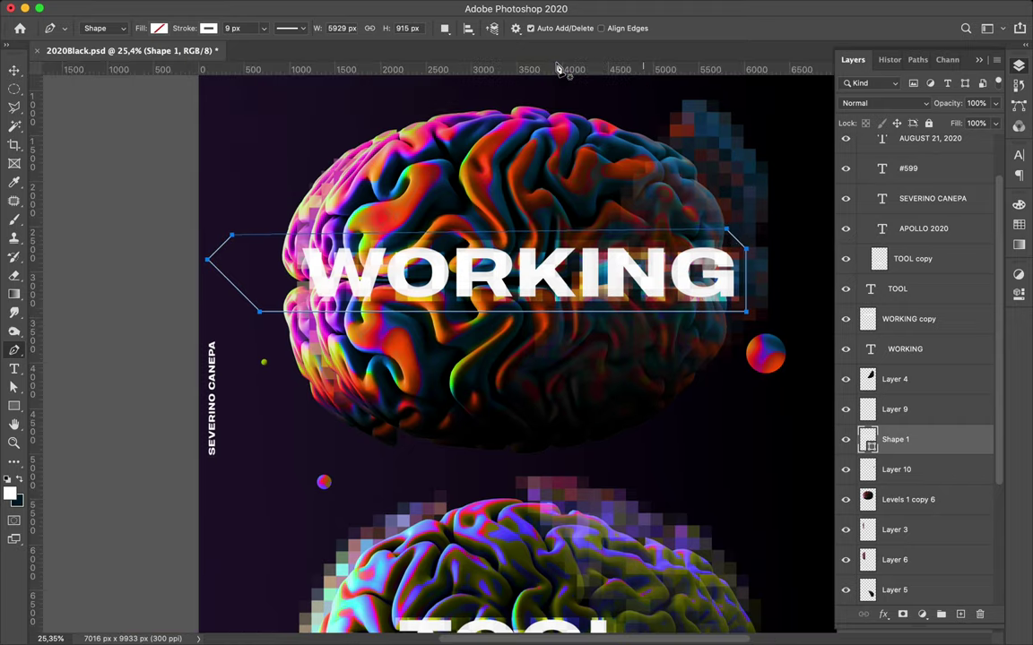
# Step: Add a horizontal guide at the frame's top and snap the top-right anchor to it
pyautogui.moveTo(557, 70); pyautogui.dragTo(728, 232)
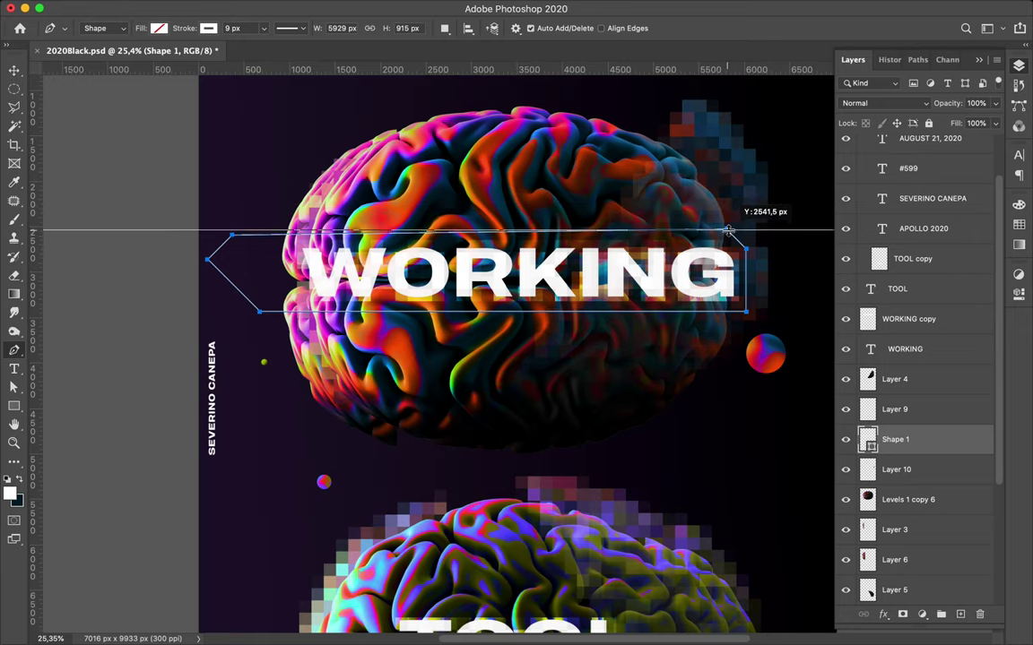
pyautogui.moveTo(728, 232); pyautogui.dragTo(728, 231)
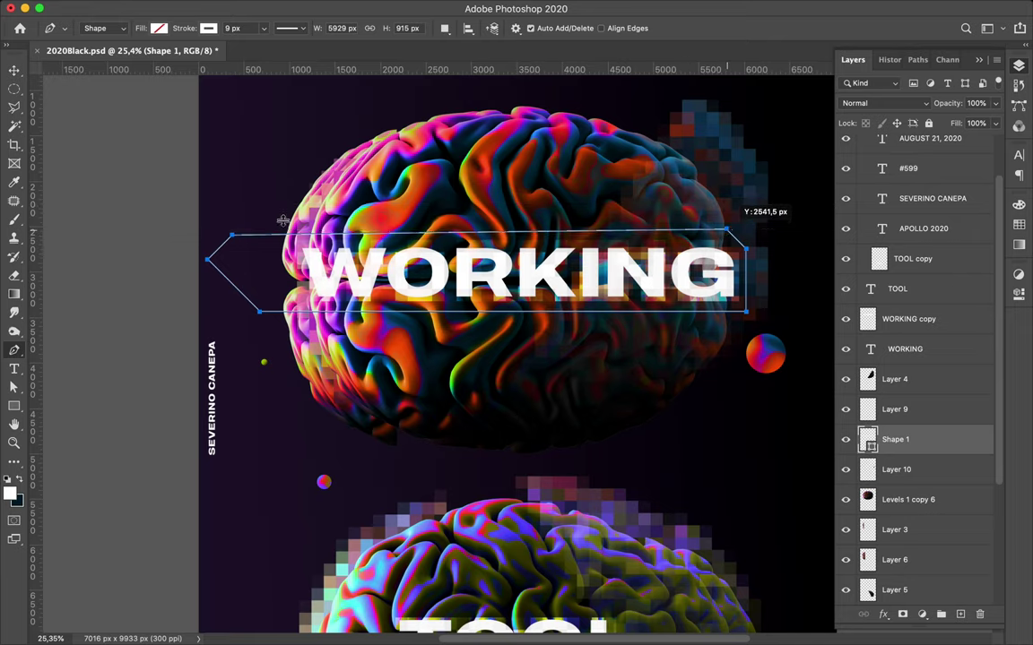
pyautogui.keyDown('ctrl'); pyautogui.scroll(2, 305, 192); pyautogui.keyUp('ctrl')
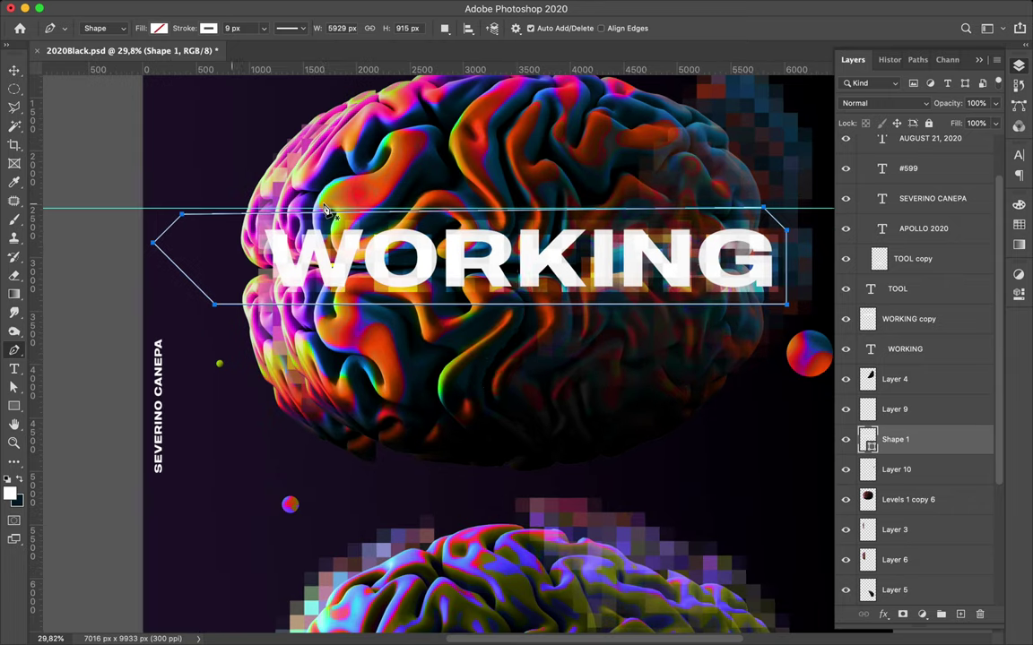
pyautogui.keyDown('ctrl'); pyautogui.scroll(2, 327, 211); pyautogui.keyUp('ctrl')
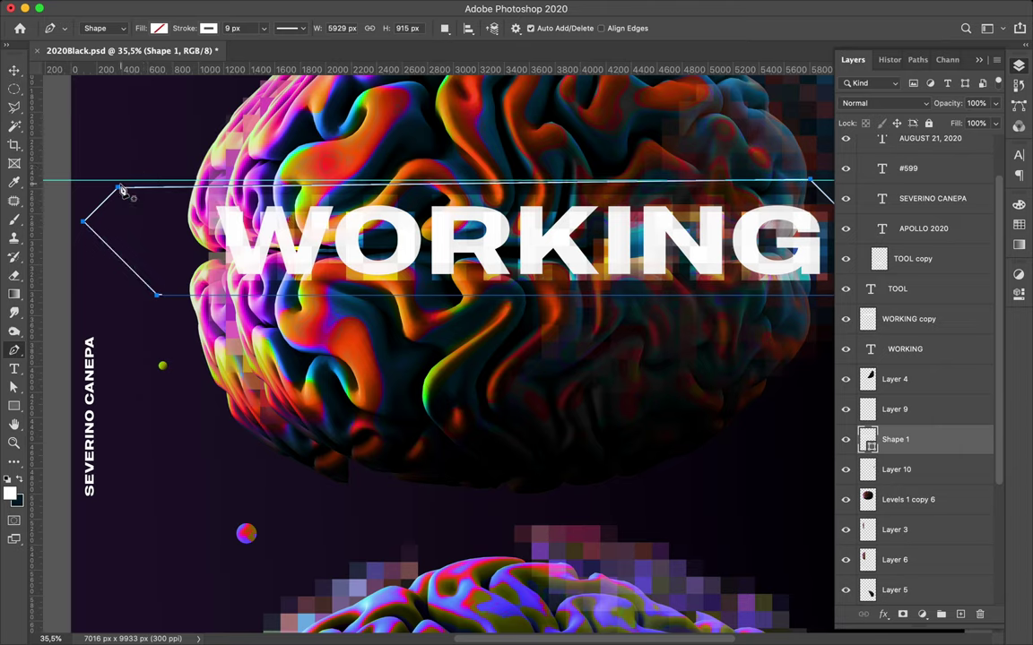
pyautogui.press('a')
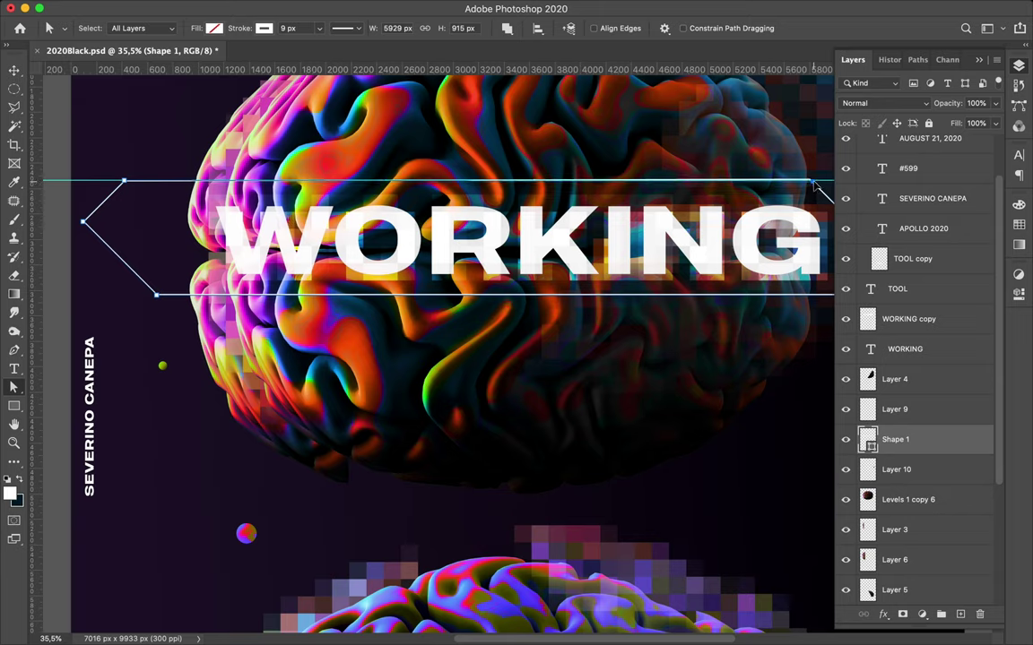
pyautogui.moveTo(814, 183); pyautogui.dragTo(814, 184)
pyautogui.click(680, 176)
pyautogui.click(680, 176)
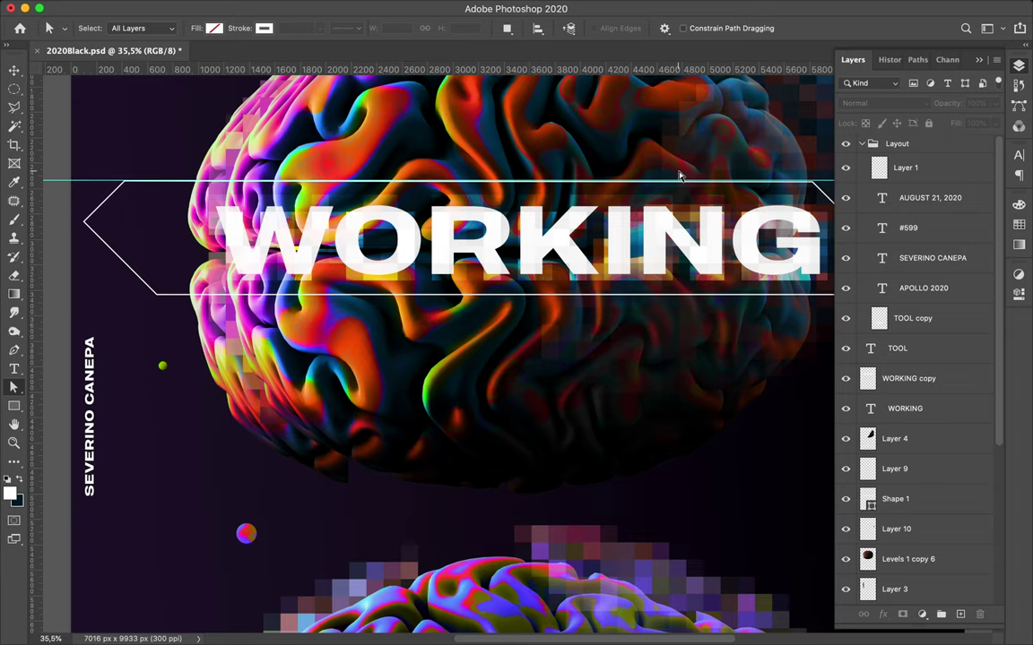
pyautogui.scroll(3, 679, 176)
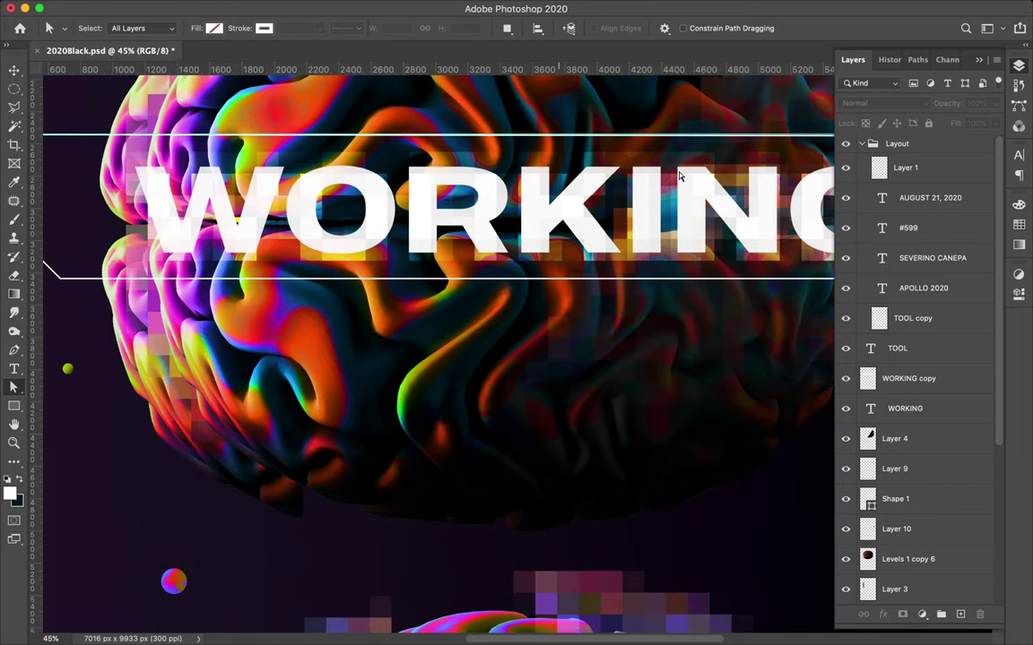
pyautogui.scroll(-1, 679, 176)
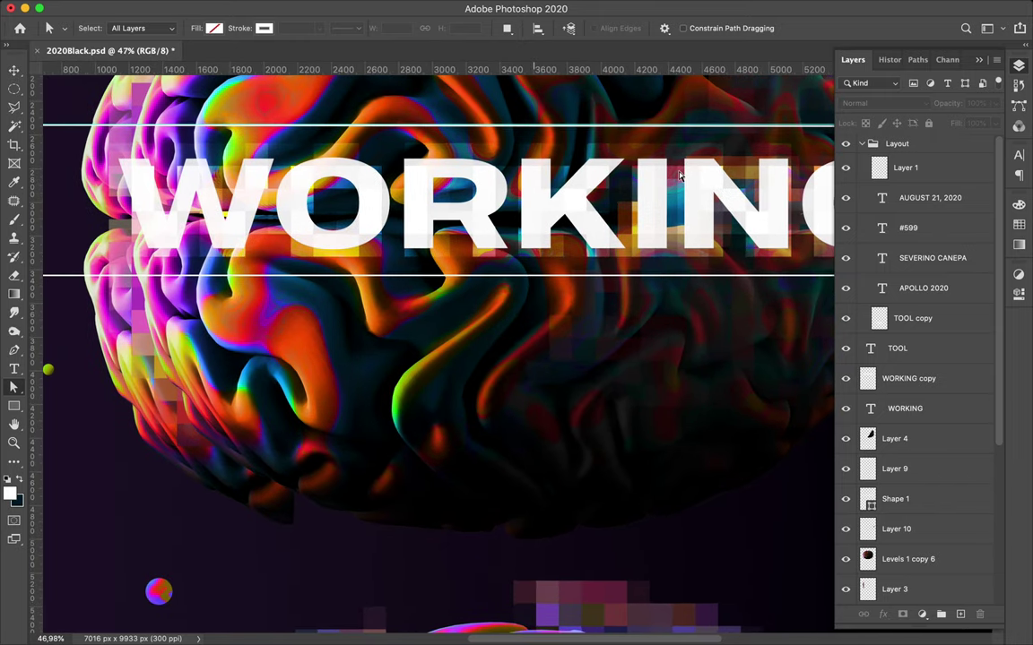
pyautogui.scroll(2, 679, 175)
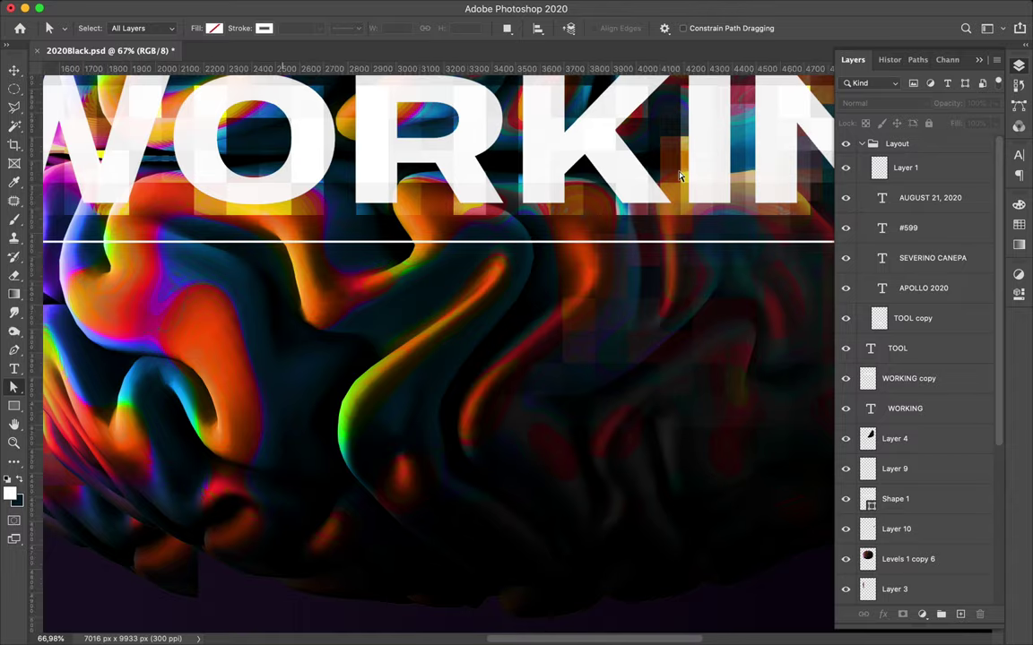
pyautogui.hscroll(3, 680, 176)
pyautogui.scroll(2, 680, 176)
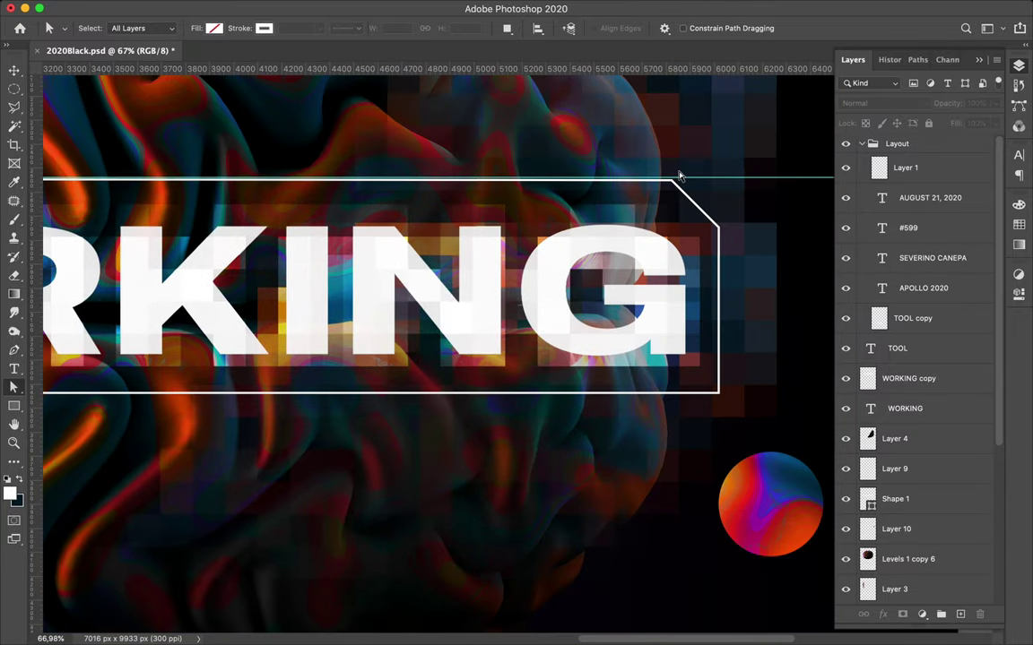
# Step: Select the WORKING frame path and list only its Shape 1 layer
pyautogui.click(672, 182)
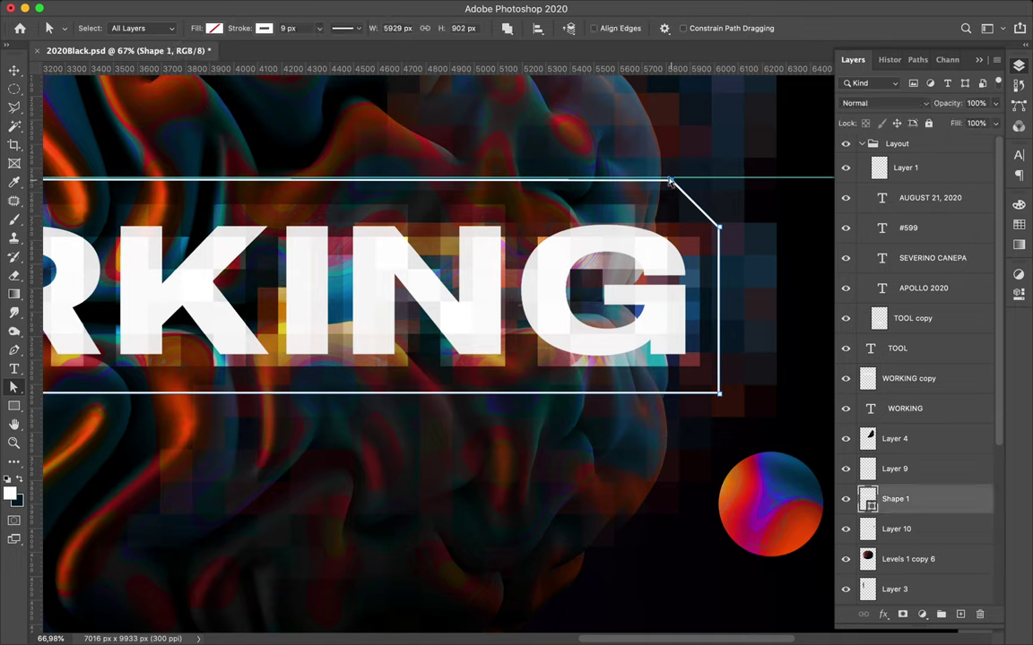
pyautogui.doubleClick(669, 182)
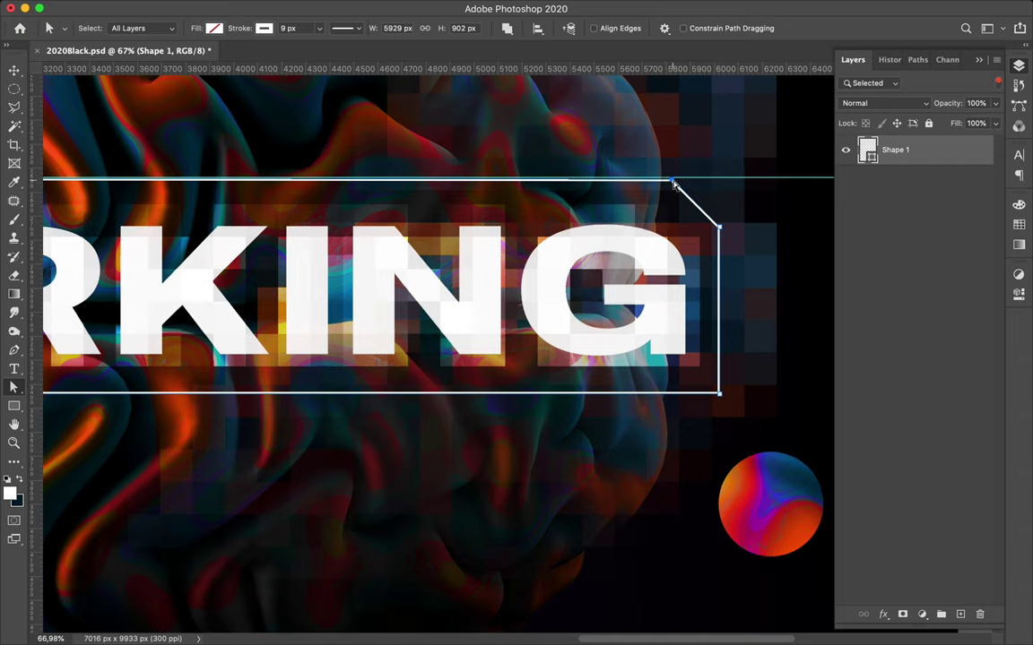
pyautogui.moveTo(681, 193); pyautogui.dragTo(693, 203)
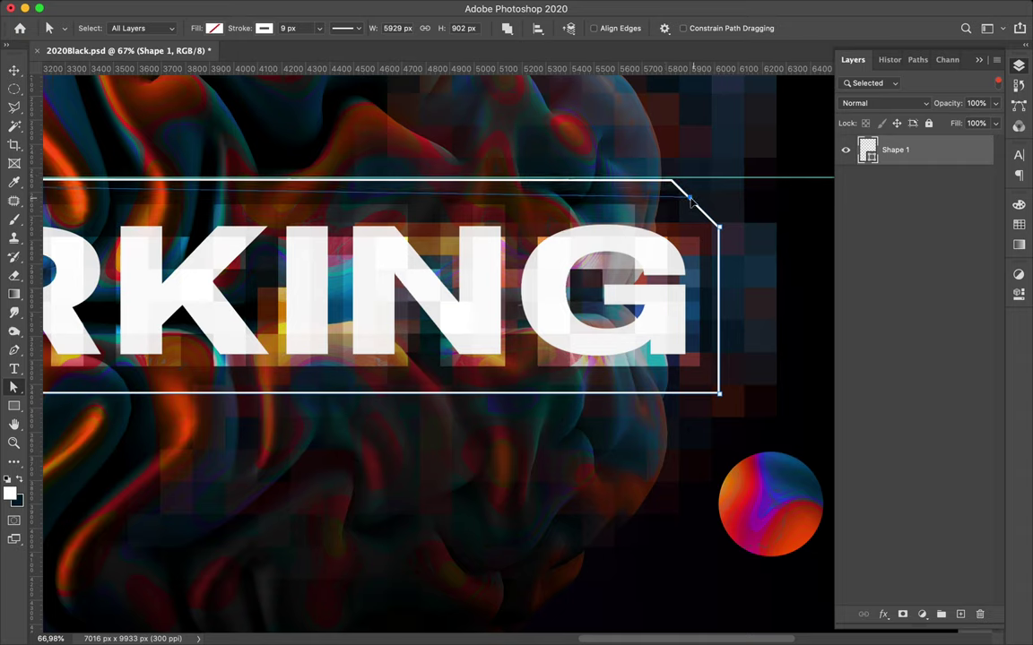
pyautogui.moveTo(693, 202); pyautogui.dragTo(670, 182)
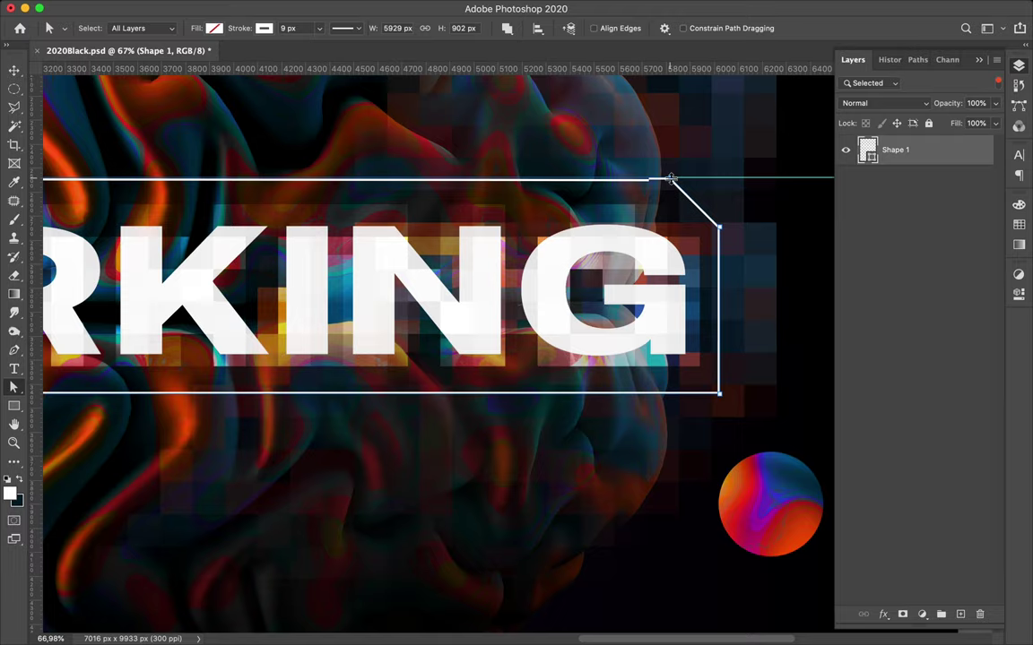
# Step: Select the frame's three left-end anchors and drag the tip right toward the text
pyautogui.hotkey('ctrl', '0')
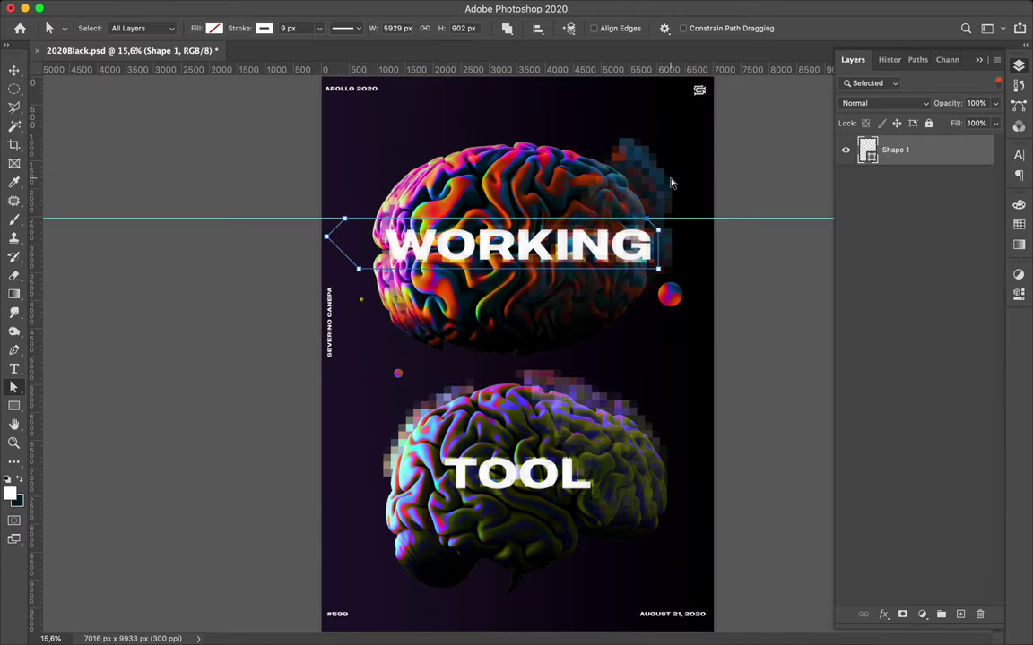
pyautogui.click(326, 237)
pyautogui.keyDown('shift'); pyautogui.click(344, 221); pyautogui.keyUp('shift')
pyautogui.click(359, 271)
pyautogui.moveTo(326, 236); pyautogui.dragTo(362, 236)
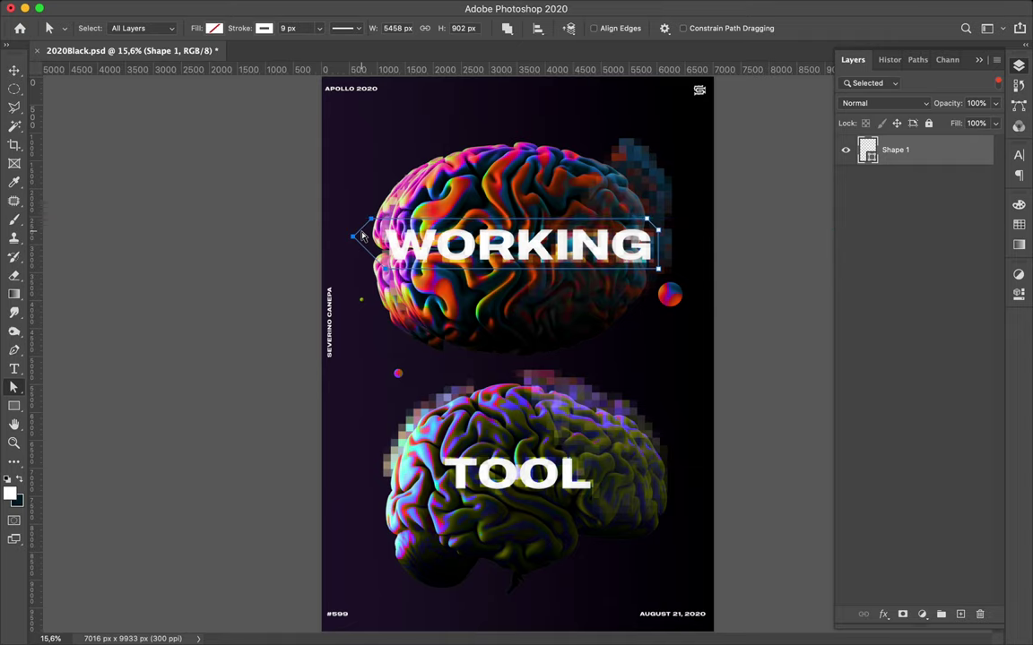
pyautogui.press('v')
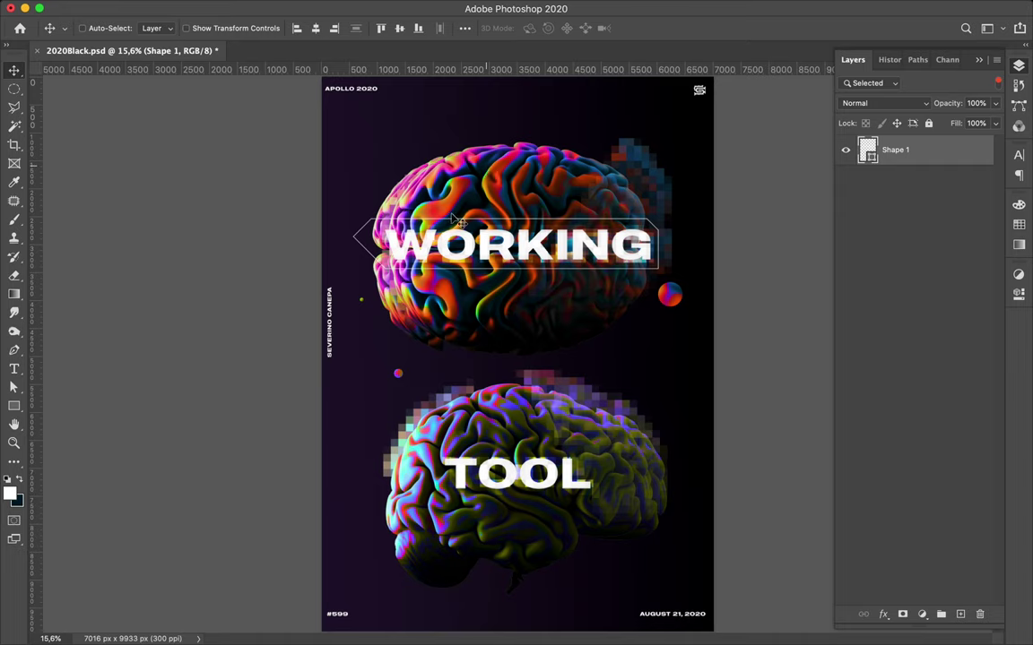
pyautogui.scroll(1, 456, 219)
pyautogui.scroll(1, 456, 219)
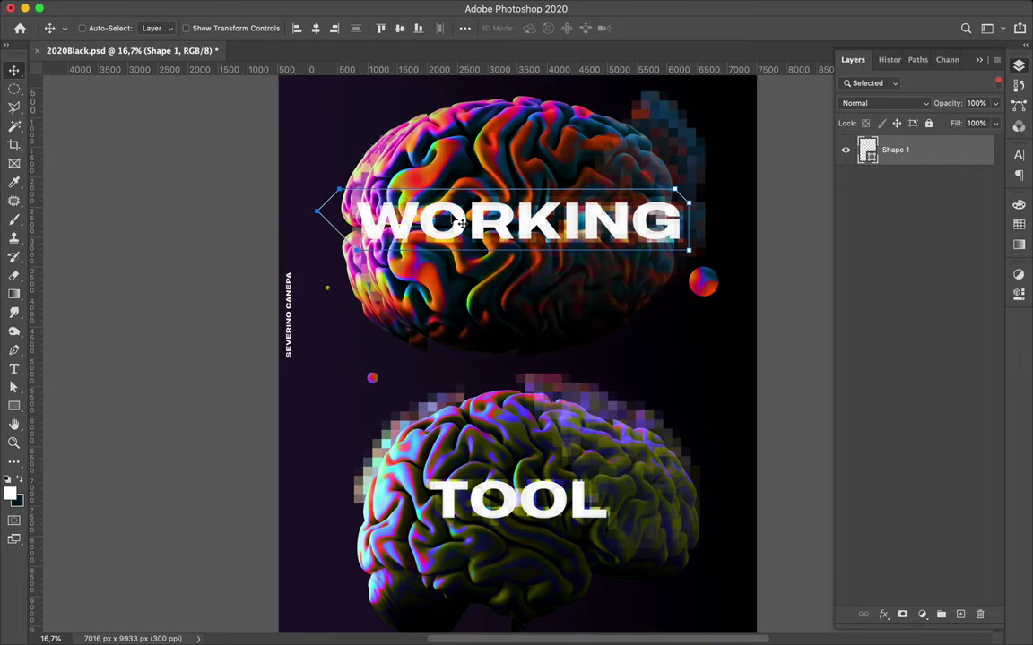
pyautogui.scroll(1, 456, 219)
pyautogui.scroll(1, 458, 220)
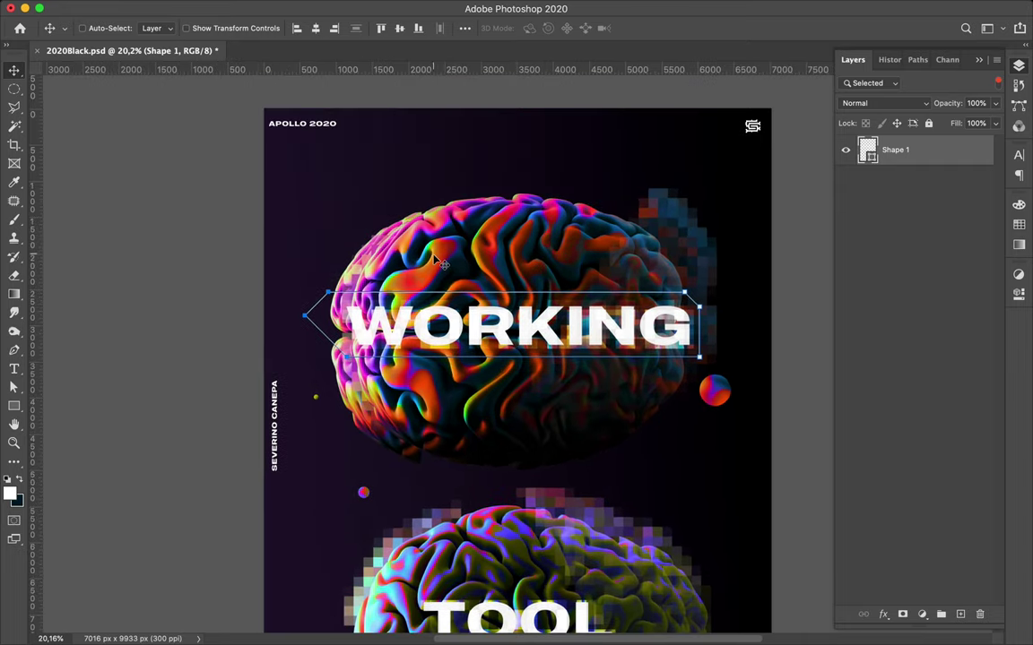
pyautogui.scroll(2, 440, 262)
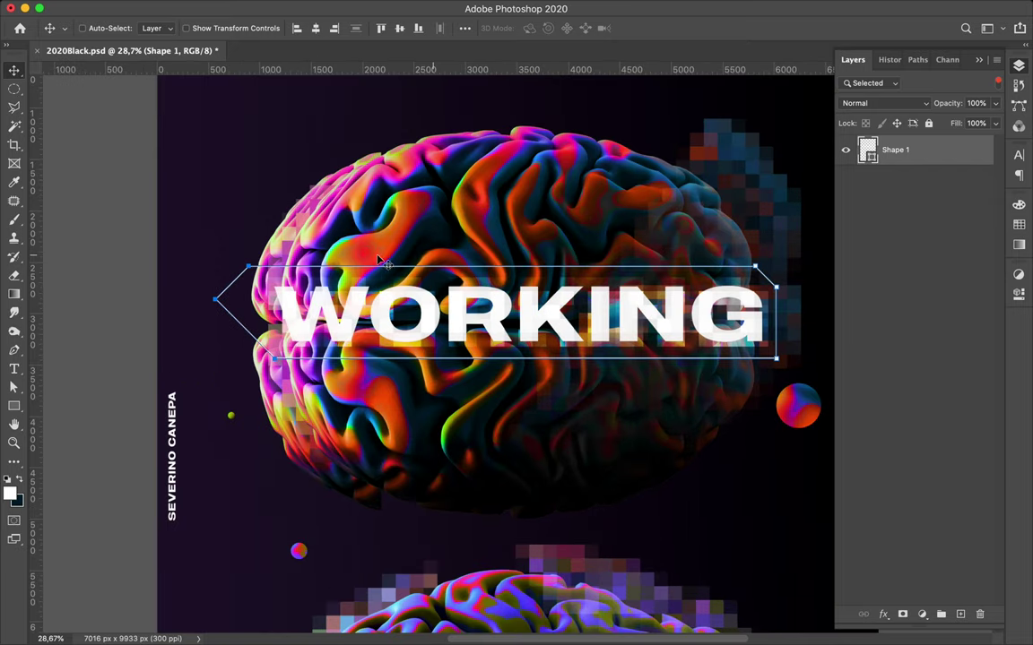
pyautogui.press('p')
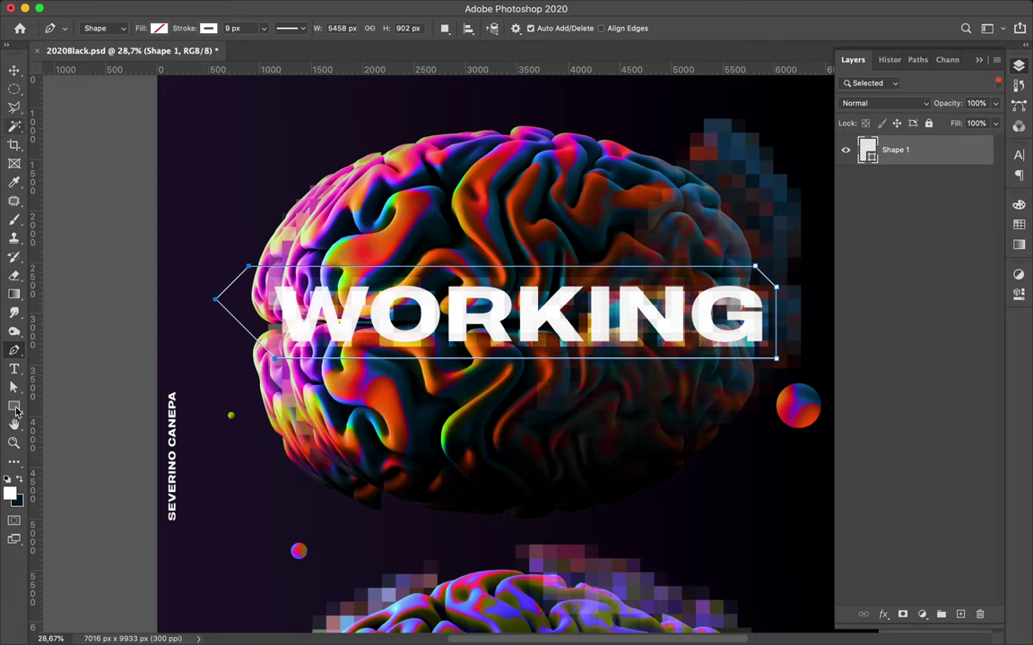
# Step: Draw a tall rectangle left of the frame and skew it into a parallelogram
pyautogui.click(14, 403)
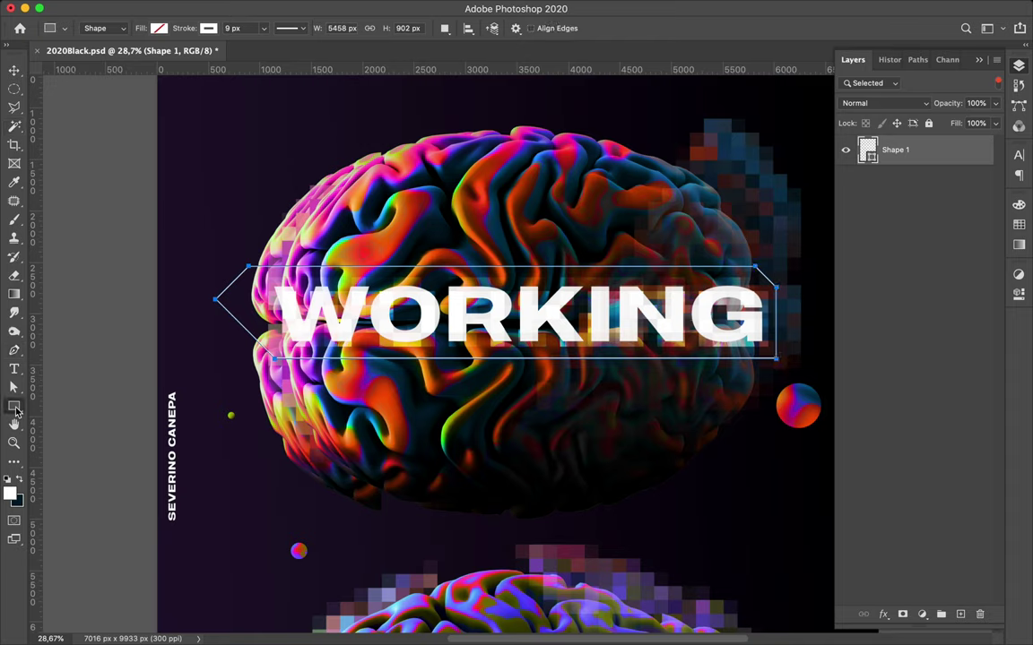
pyautogui.moveTo(180, 248); pyautogui.dragTo(224, 311)
pyautogui.press('a')
pyautogui.click(182, 249)
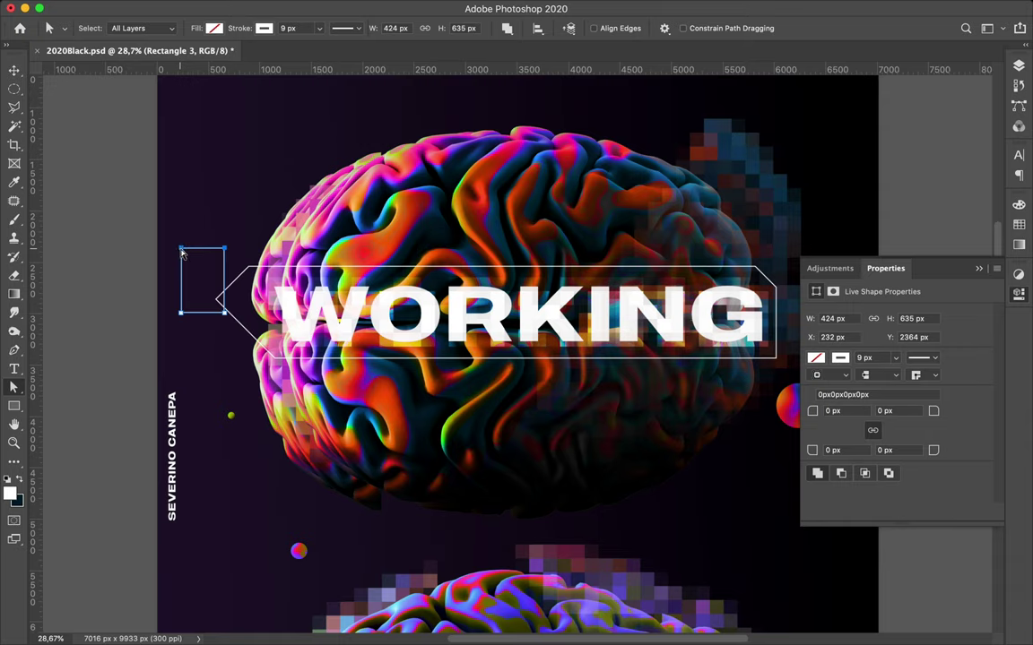
pyautogui.moveTo(182, 254); pyautogui.dragTo(249, 258)
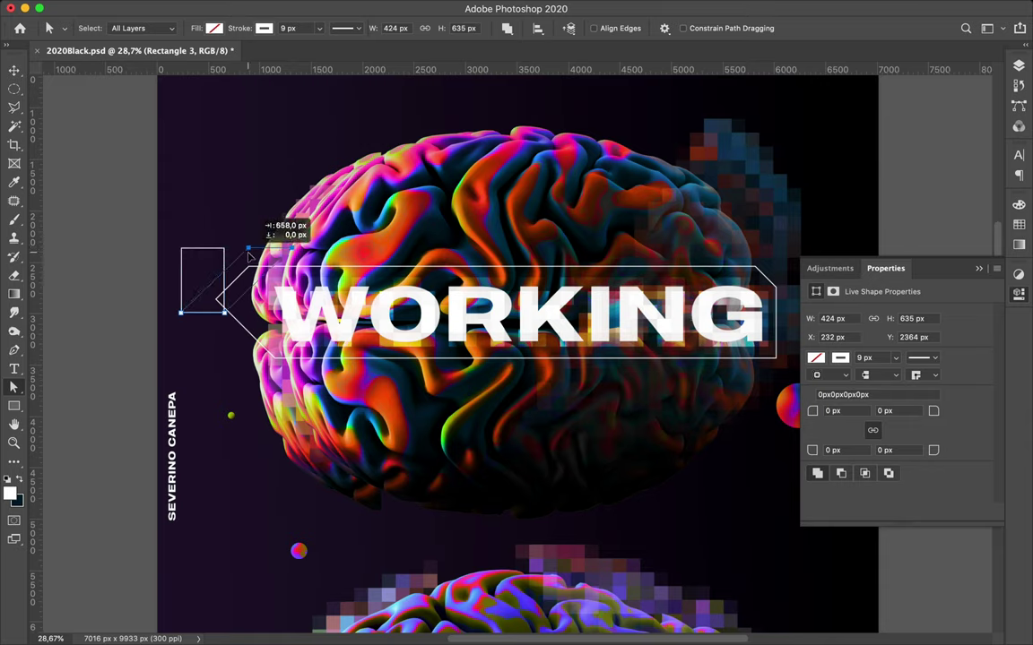
pyautogui.moveTo(249, 257); pyautogui.dragTo(249, 258)
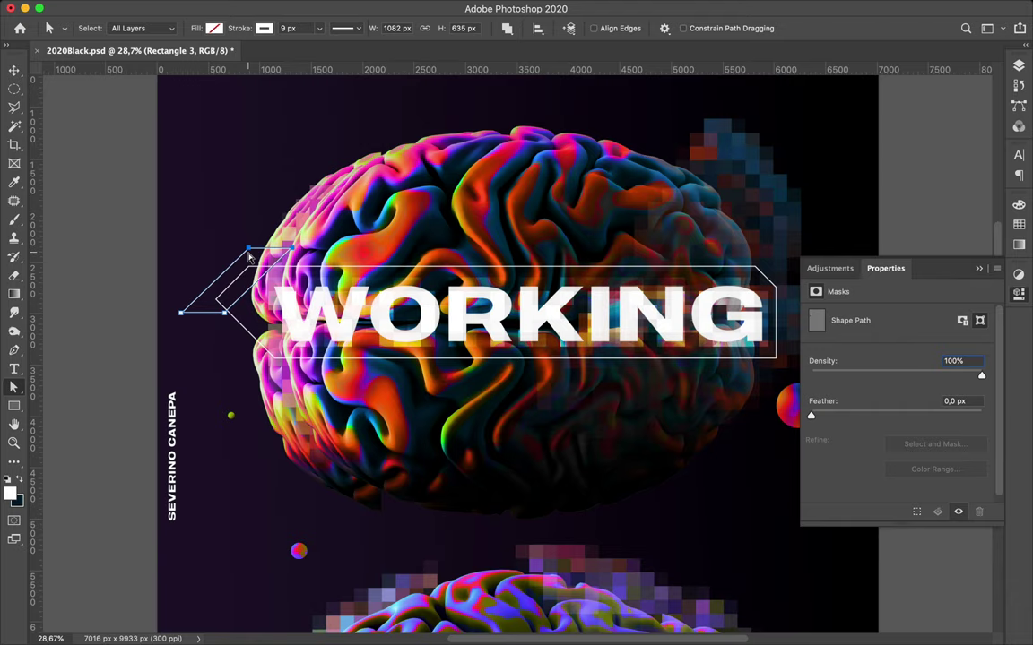
pyautogui.hscroll(5, 550, 261)
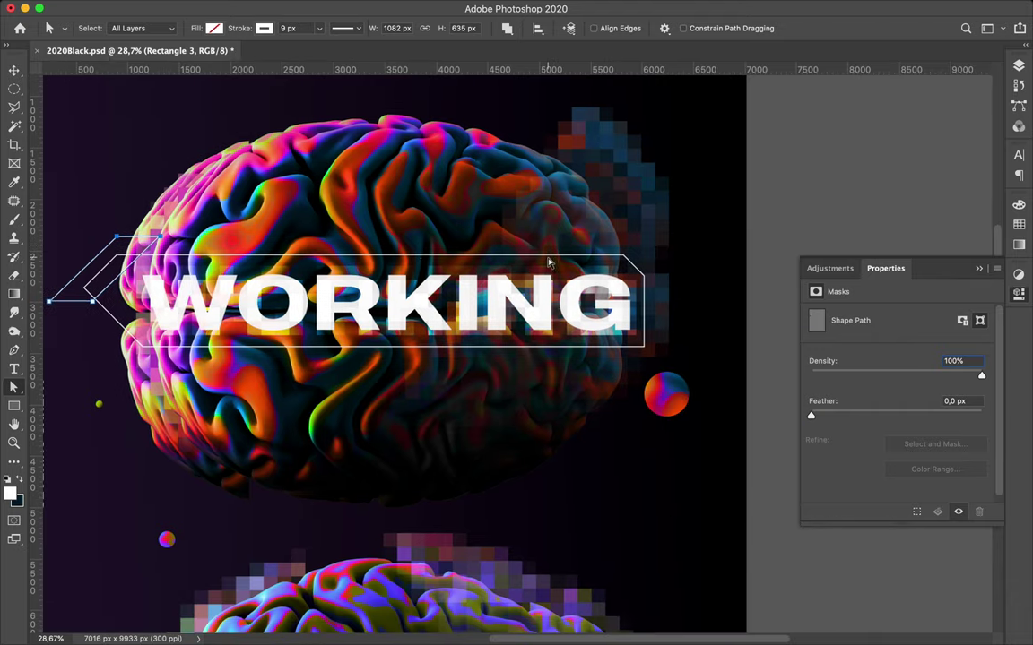
# Step: Duplicate the parallelogram into place above the WORKING title
pyautogui.press('v')
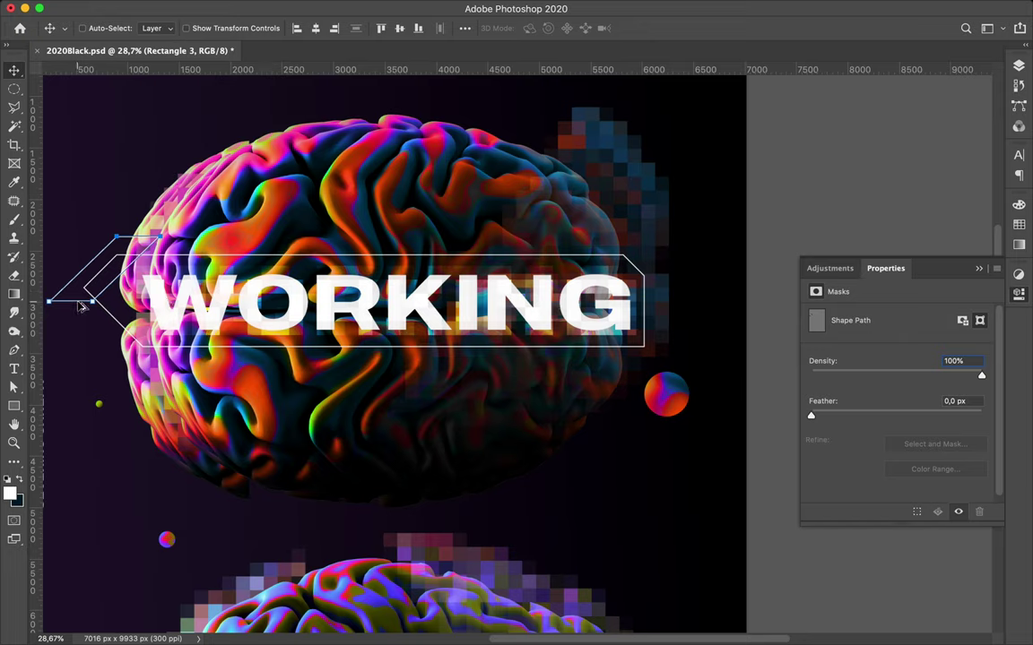
pyautogui.press('super')
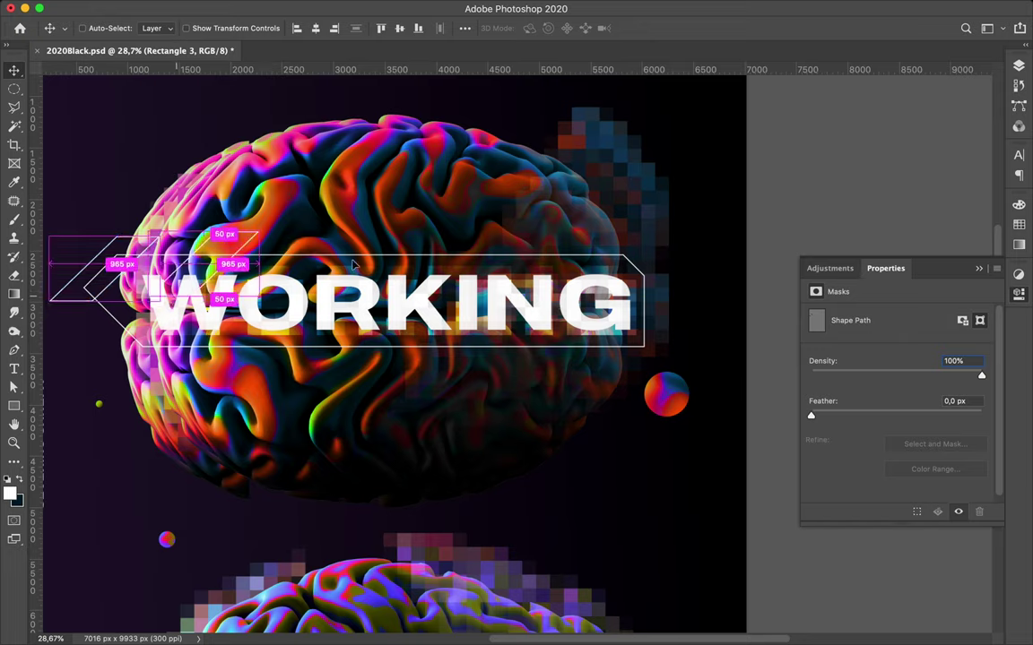
pyautogui.moveTo(354, 264); pyautogui.dragTo(354, 263)
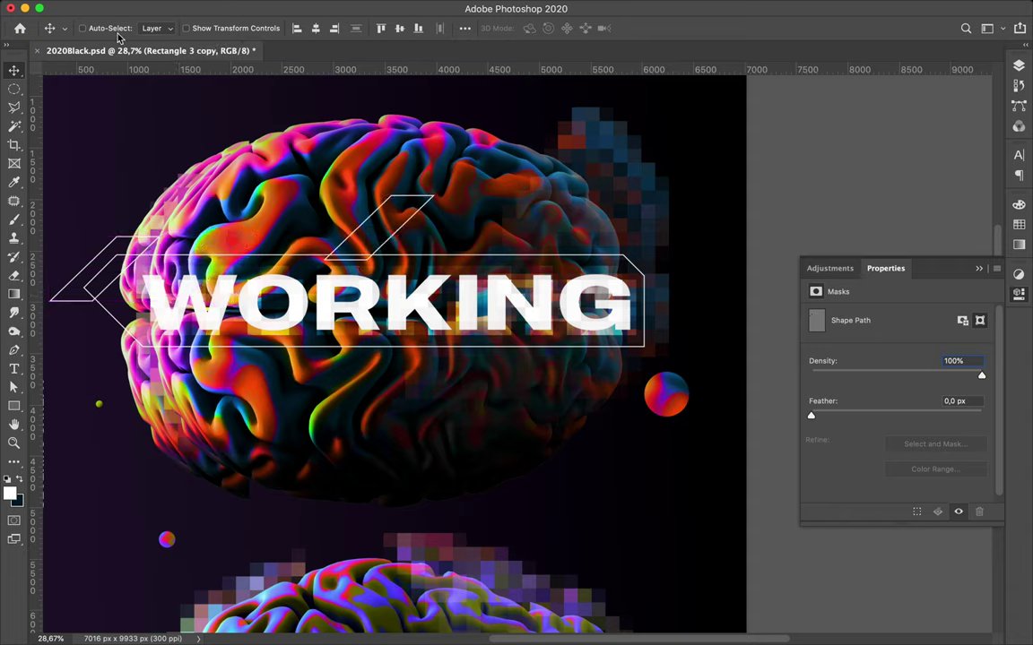
# Step: Give the copied parallelogram above WORKING a solid white fill
pyautogui.press('a')
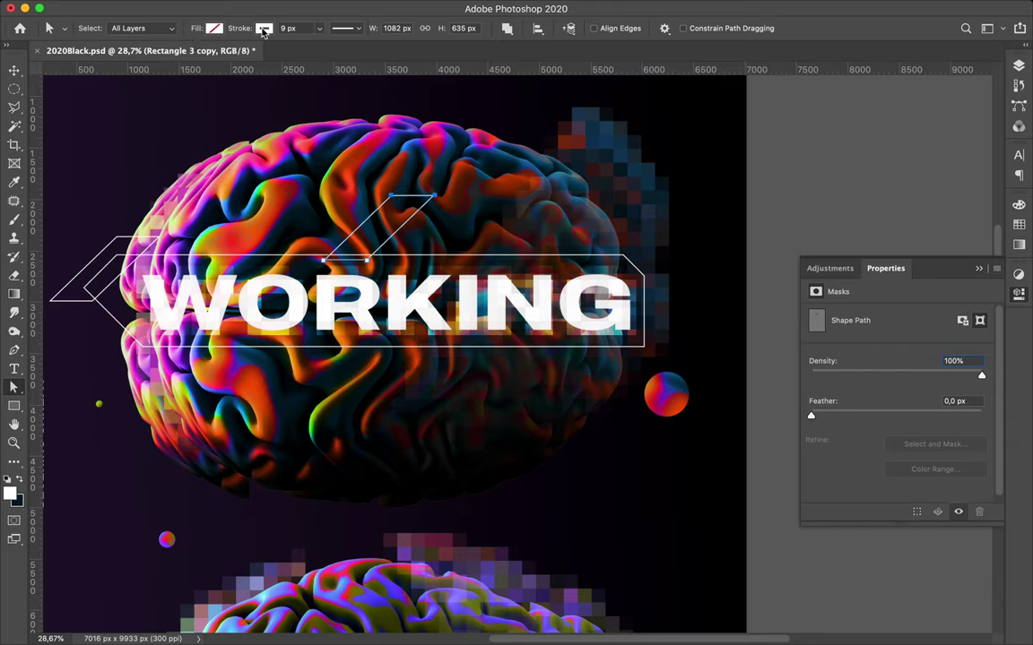
pyautogui.click(264, 29)
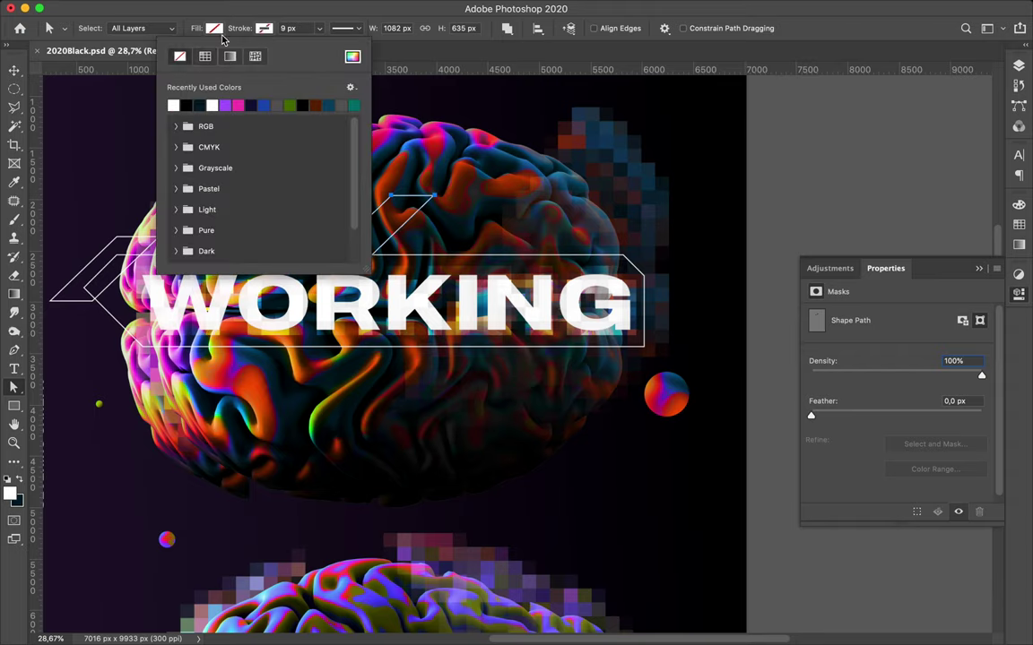
pyautogui.click(213, 28)
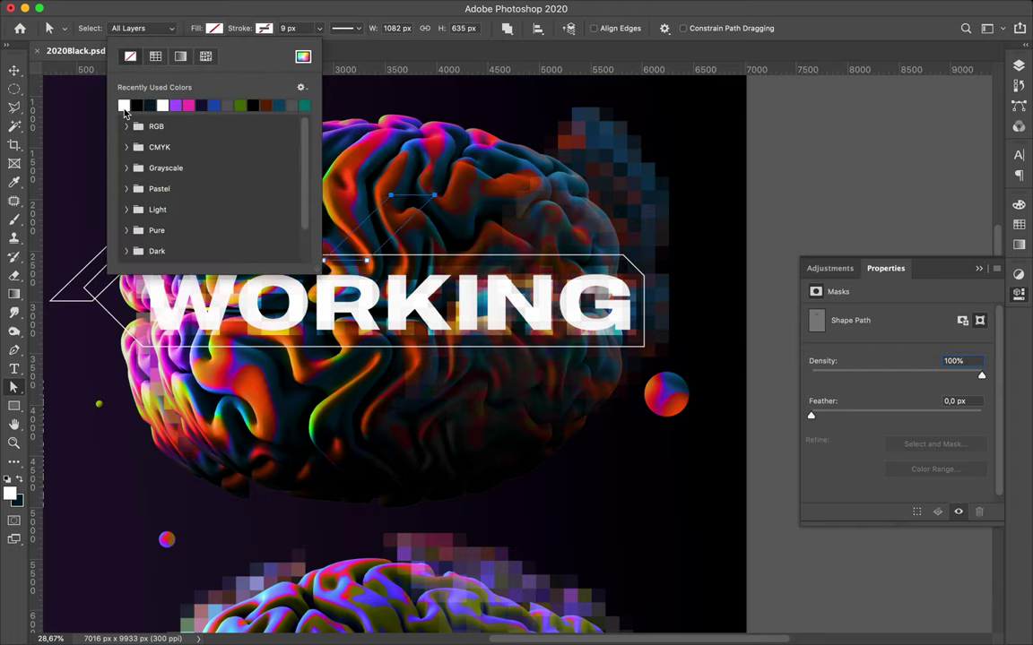
pyautogui.click(124, 105)
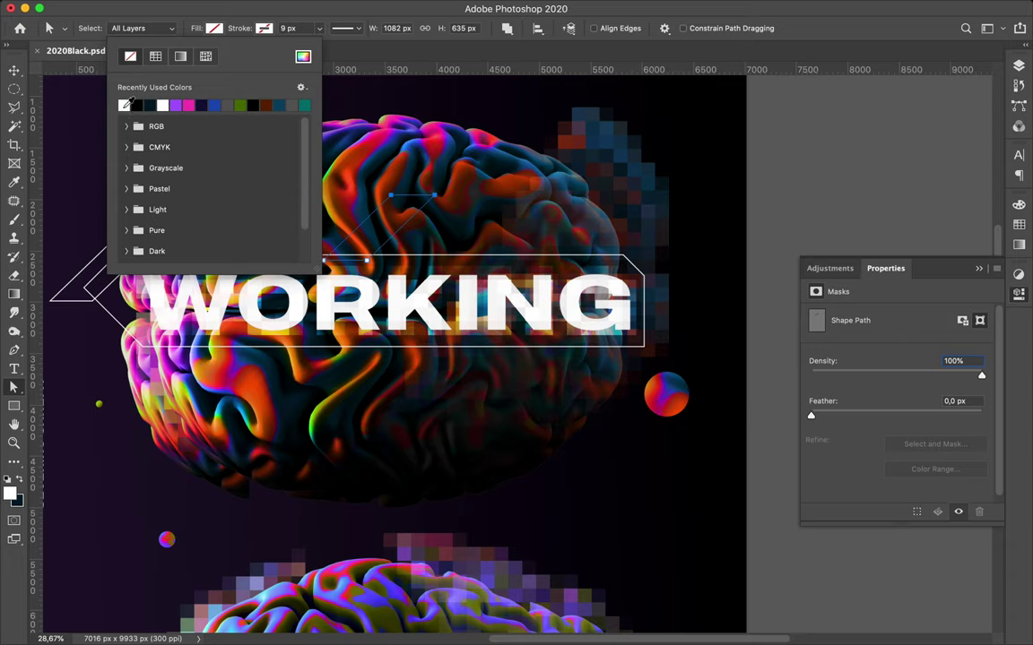
pyautogui.click(109, 3)
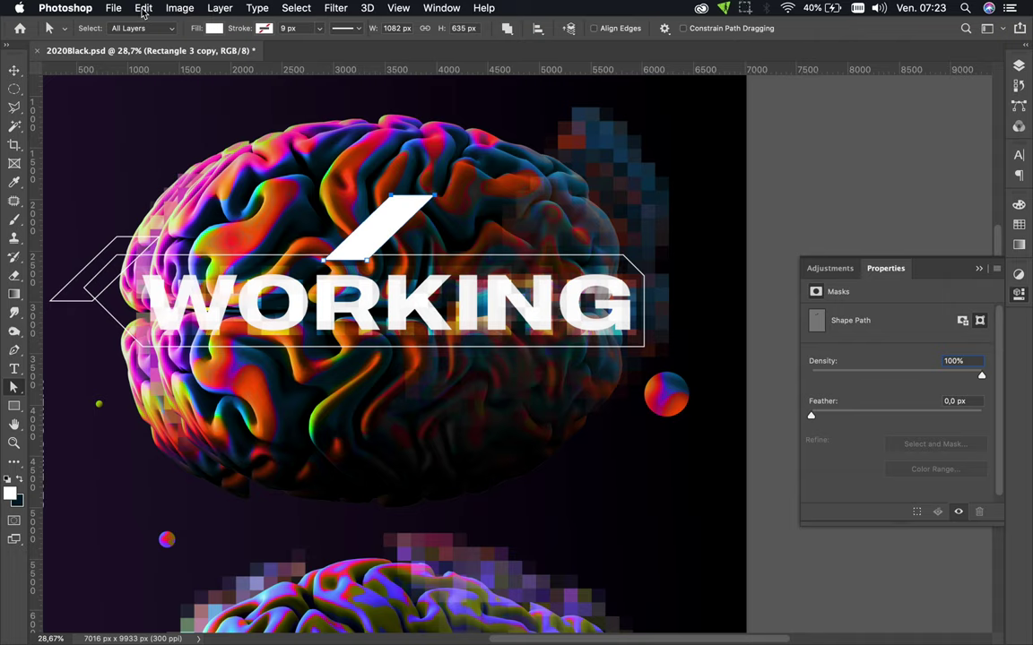
# Step: Flip the white slash horizontally, undoing an accidental vertical flip first
pyautogui.click(179, 8)
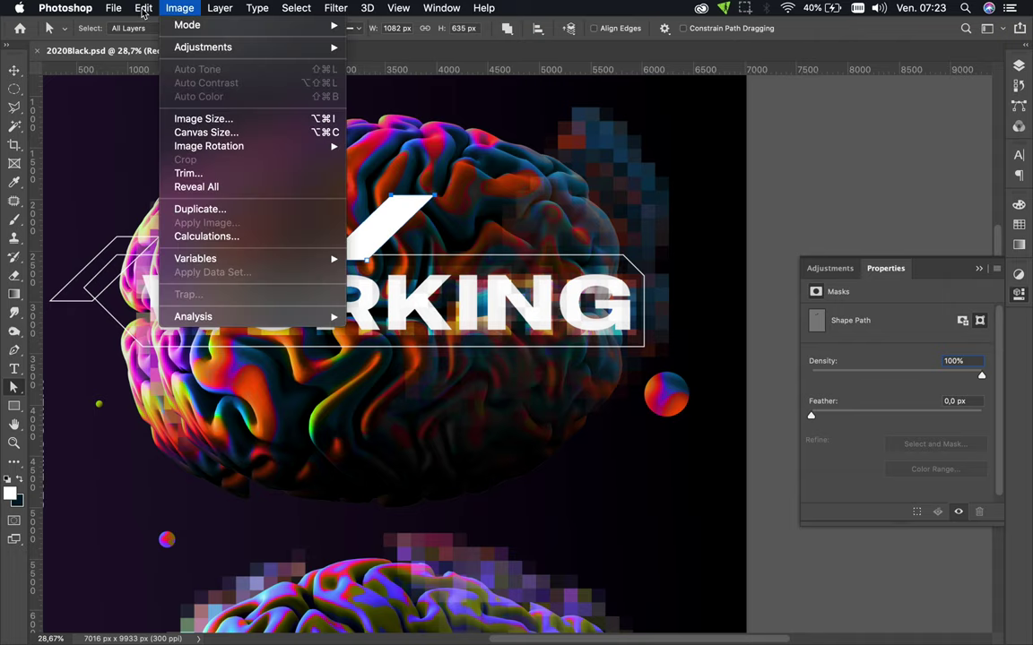
pyautogui.click(144, 8)
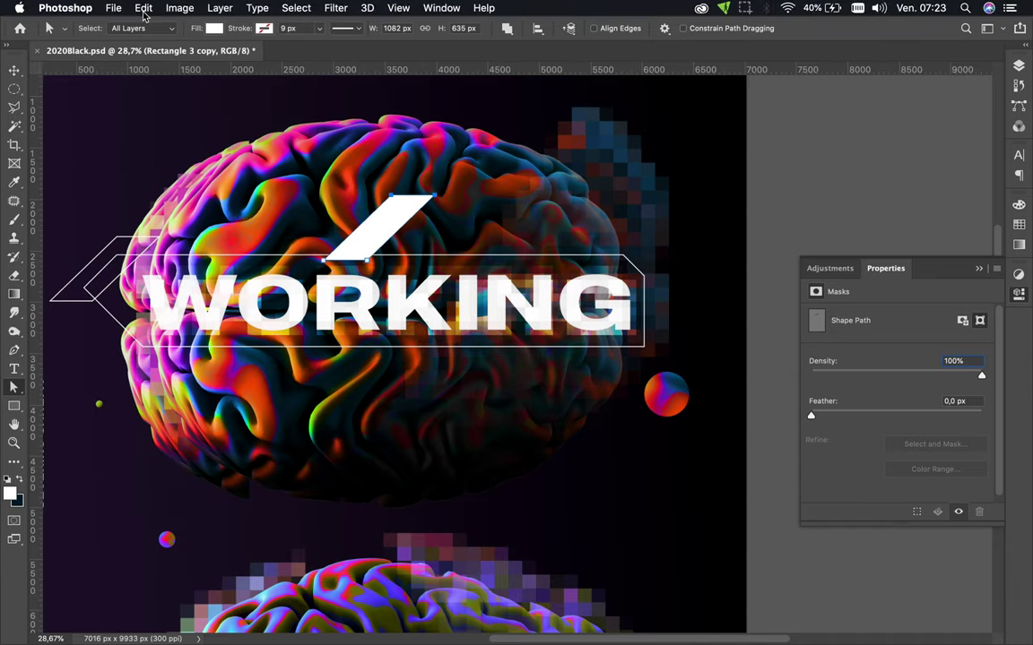
pyautogui.click(144, 8)
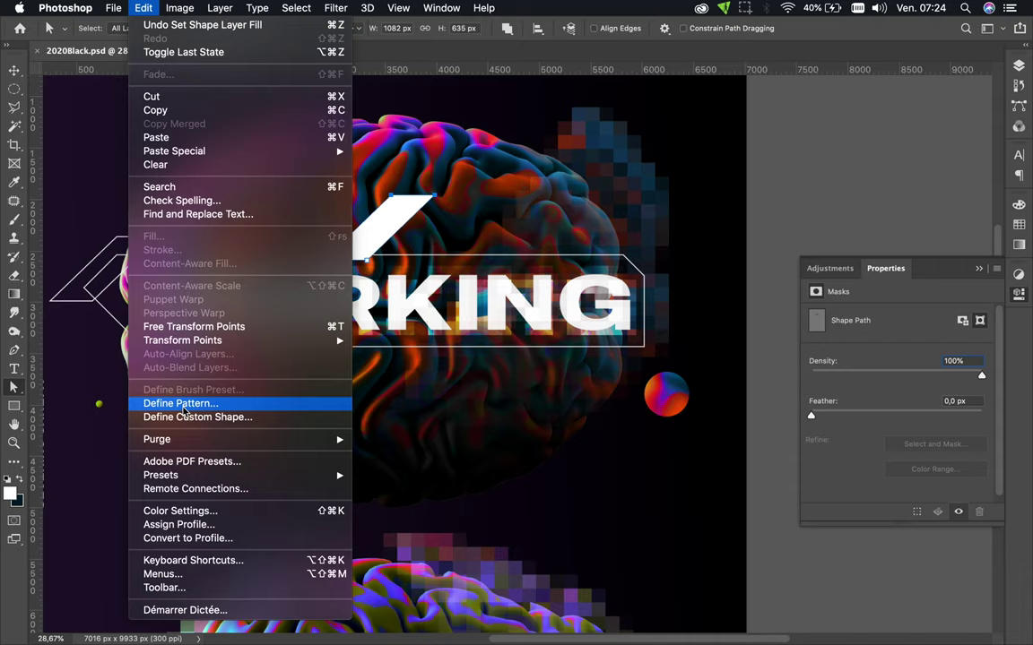
pyautogui.moveTo(183, 340)
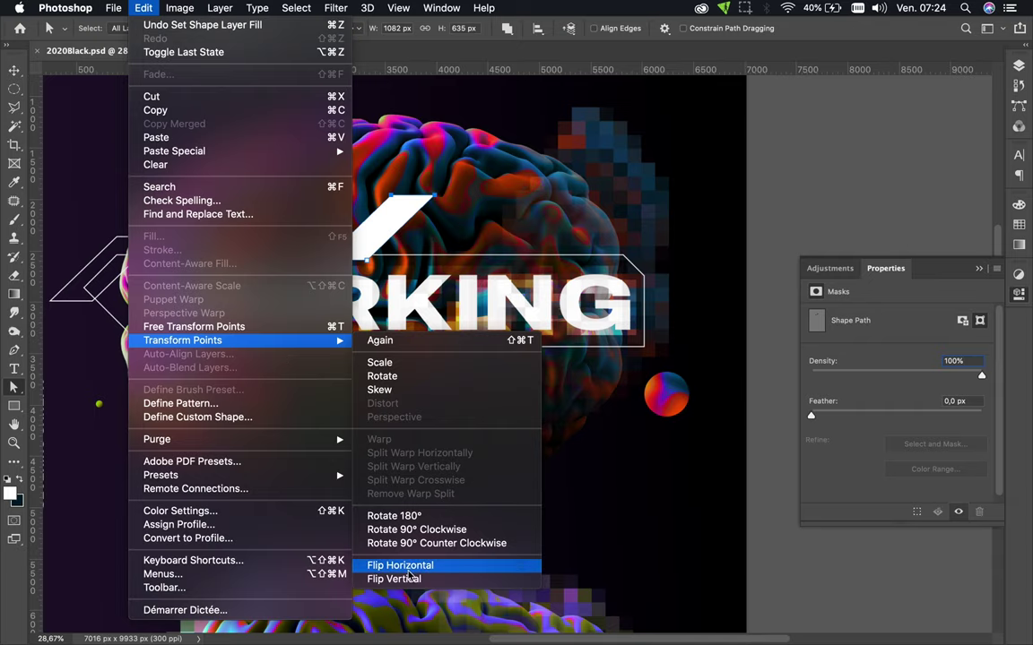
pyautogui.click(408, 578)
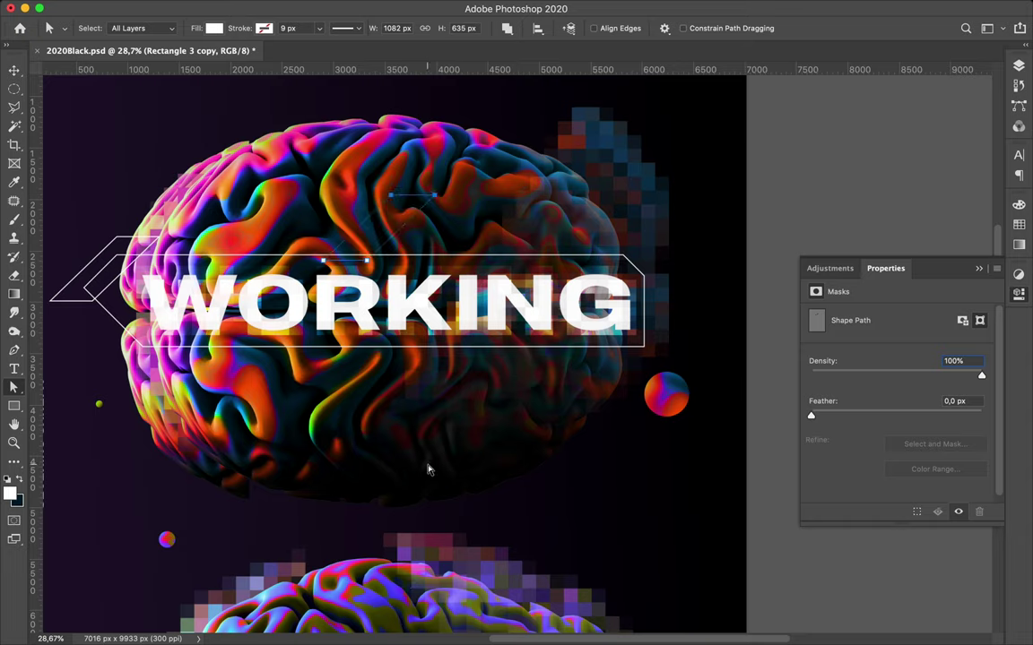
pyautogui.press('v')
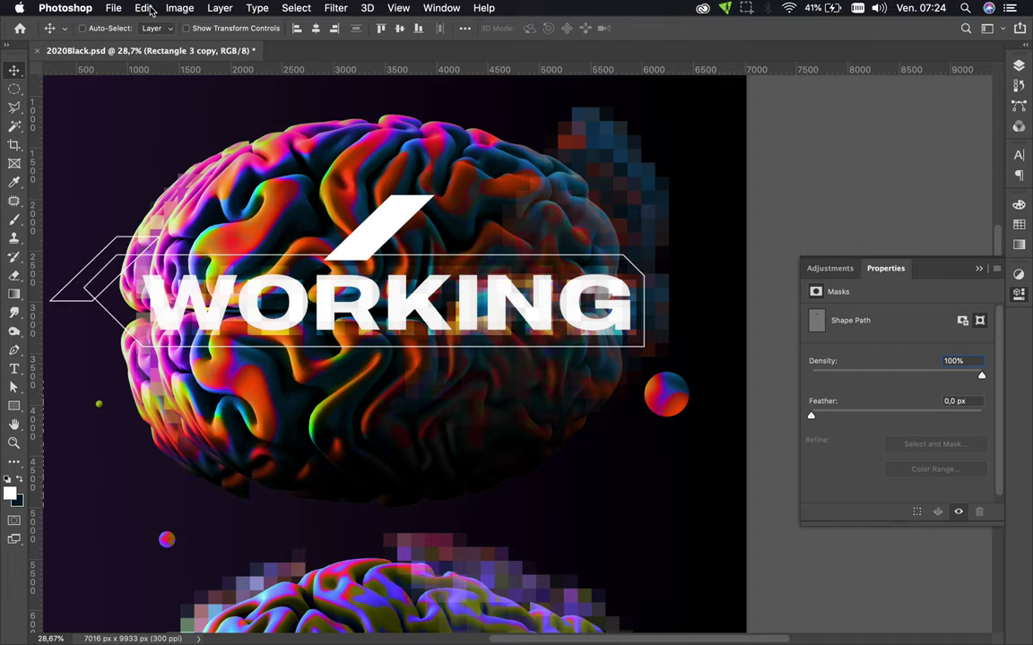
pyautogui.click(144, 8)
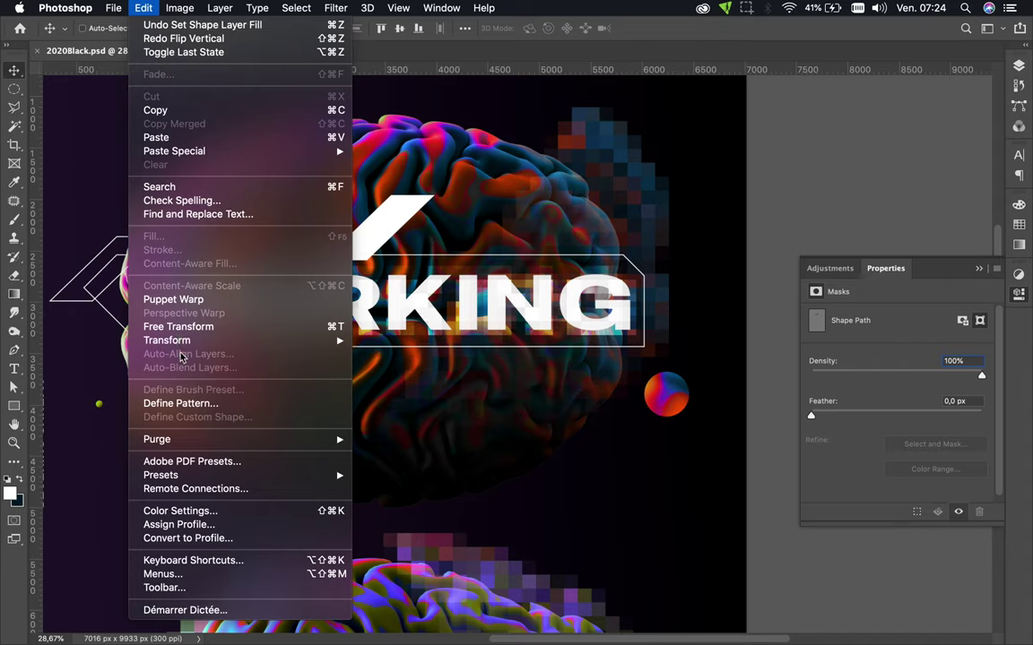
pyautogui.moveTo(167, 341)
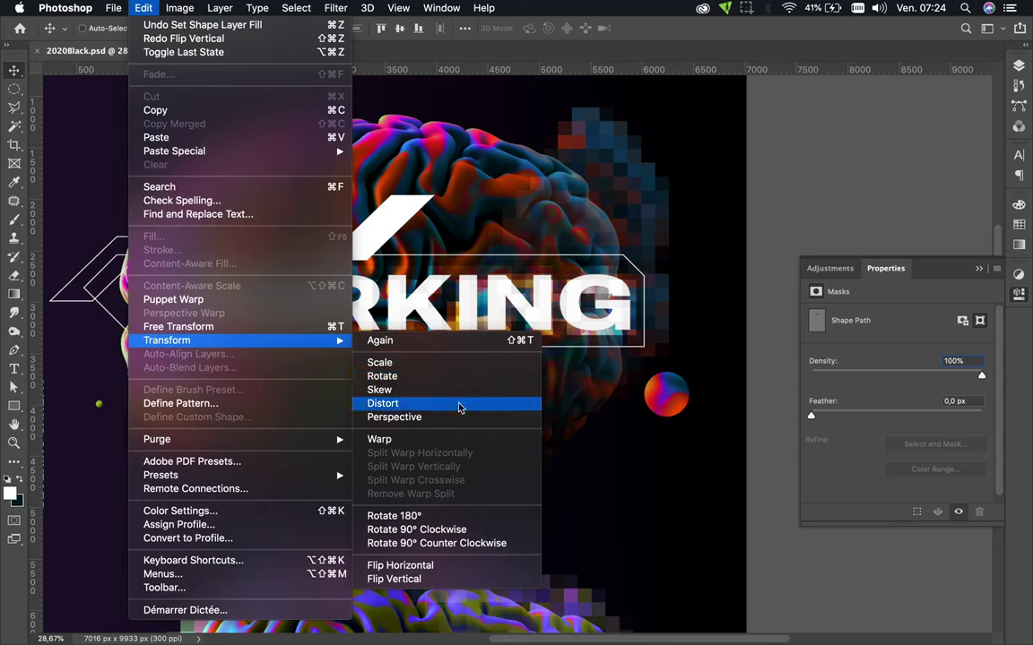
pyautogui.click(466, 570)
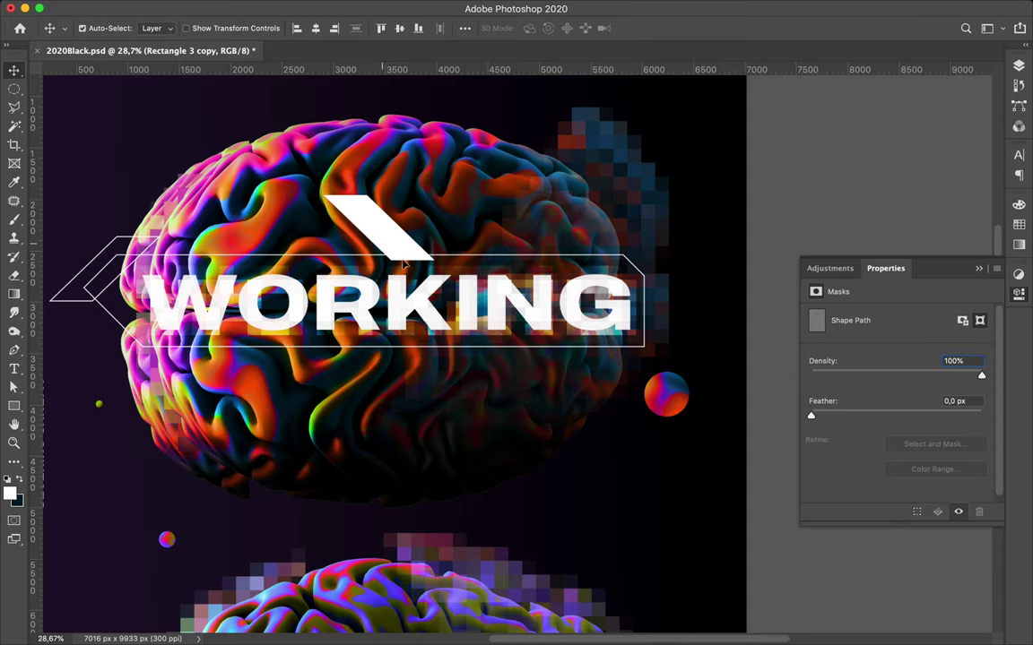
# Step: Scale the white slash down to a small dash, then enlarge it slightly
pyautogui.hotkey('ctrl', 't')
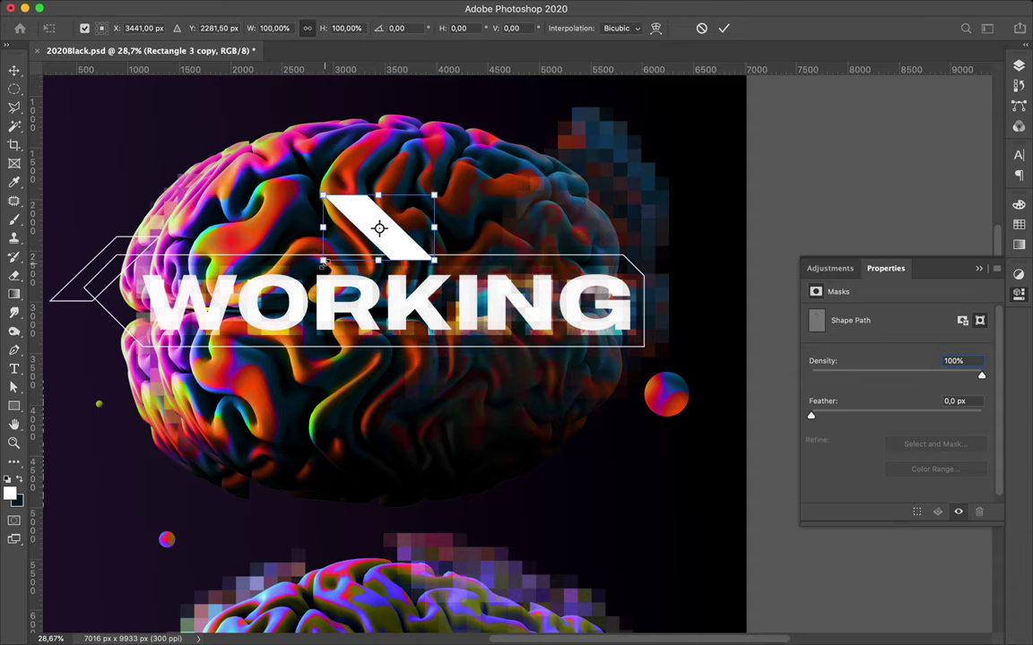
pyautogui.moveTo(323, 194); pyautogui.dragTo(408, 211)
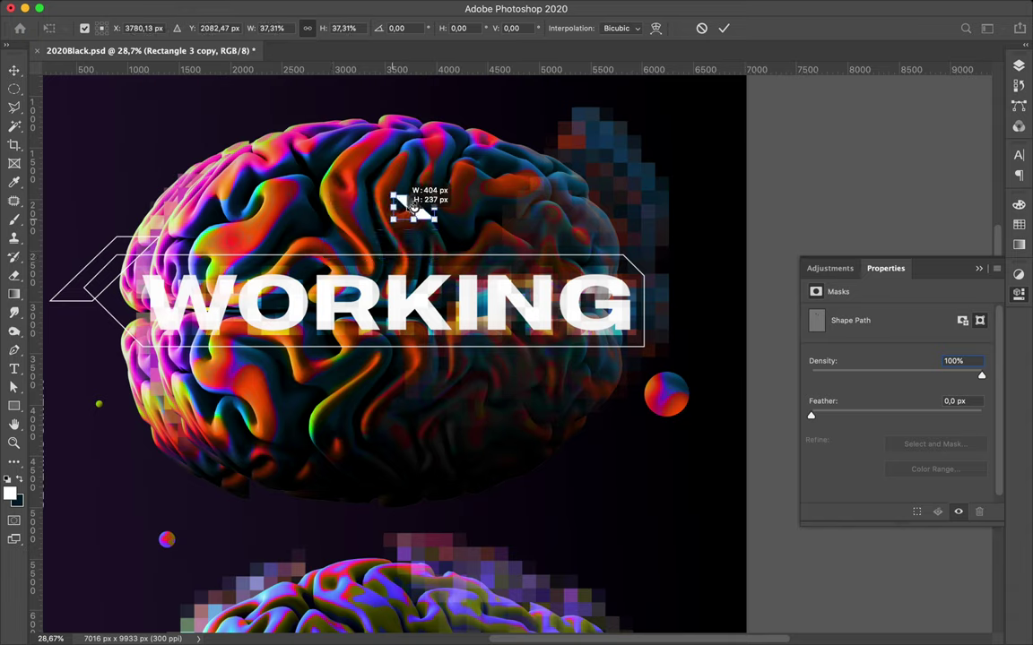
pyautogui.moveTo(408, 211); pyautogui.dragTo(427, 199)
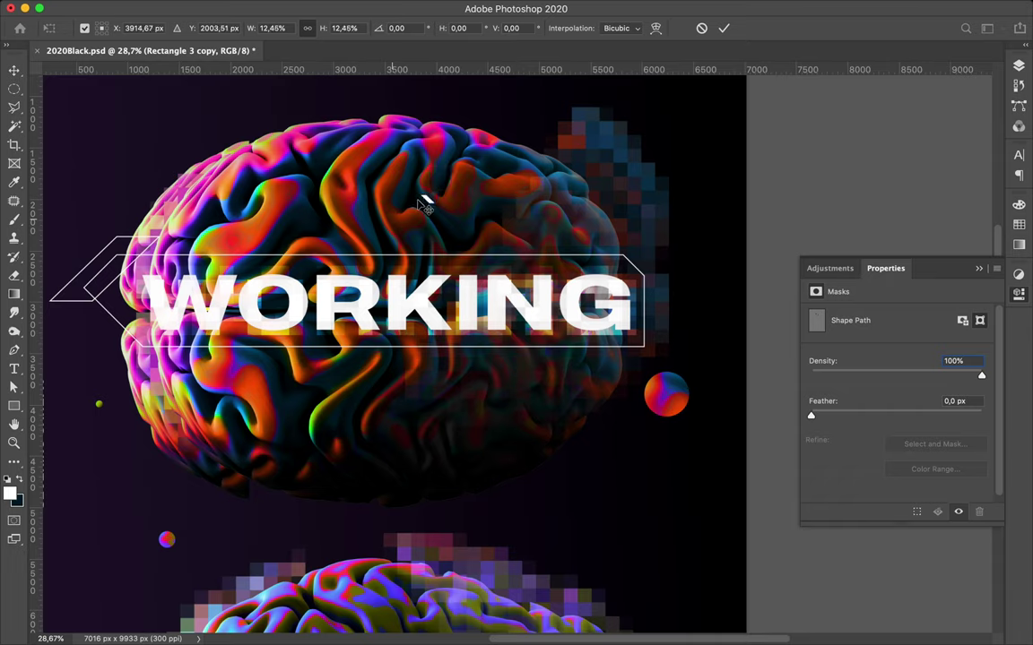
pyautogui.press('Return')
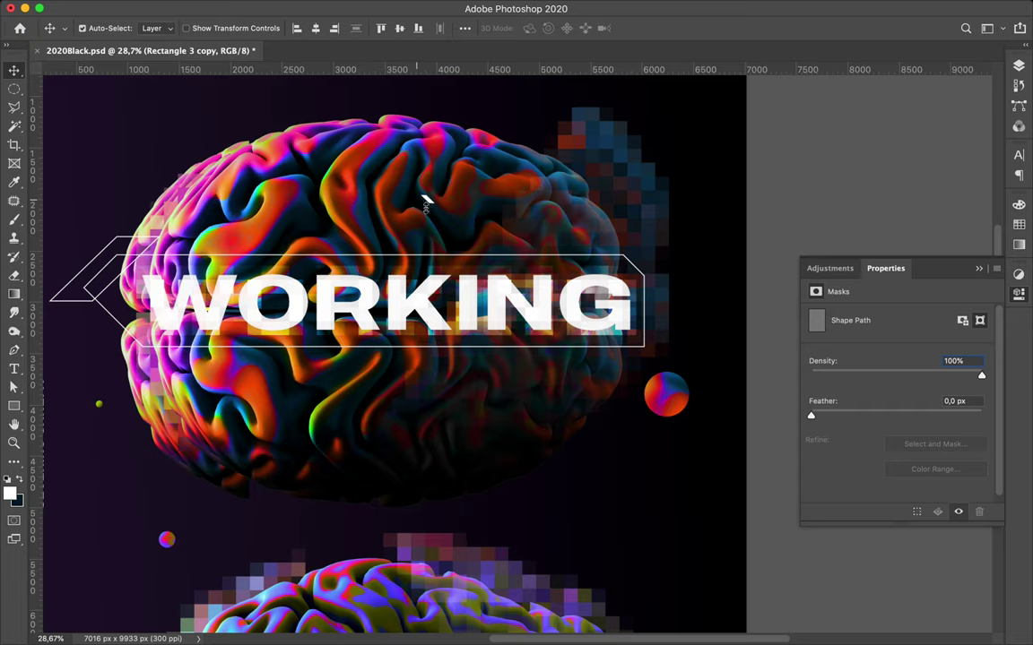
pyautogui.hotkey('ctrl', 't')
pyautogui.moveTo(426, 201); pyautogui.dragTo(428, 203)
pyautogui.press('super+h')
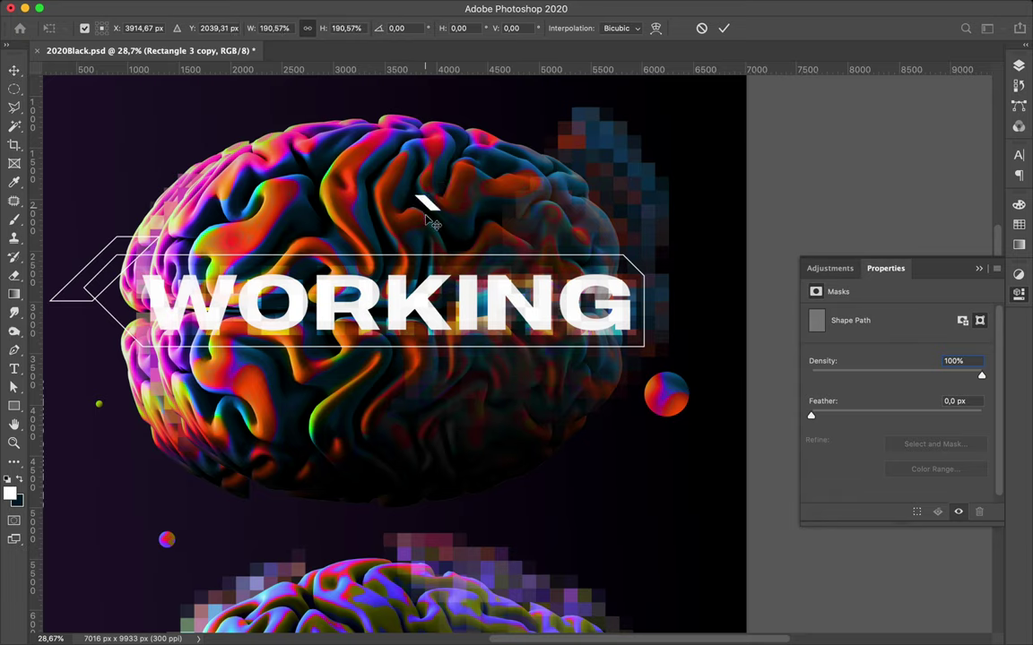
pyautogui.press('Return')
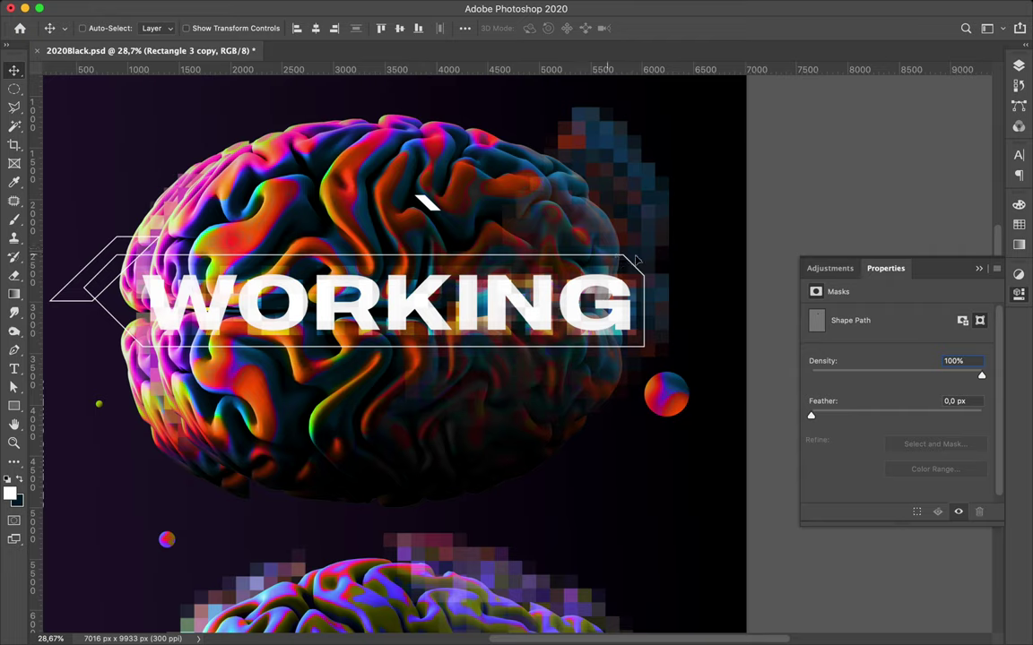
# Step: Move the small slash beside the frame's right end and add staggered copies
pyautogui.moveTo(426, 202); pyautogui.dragTo(643, 258)
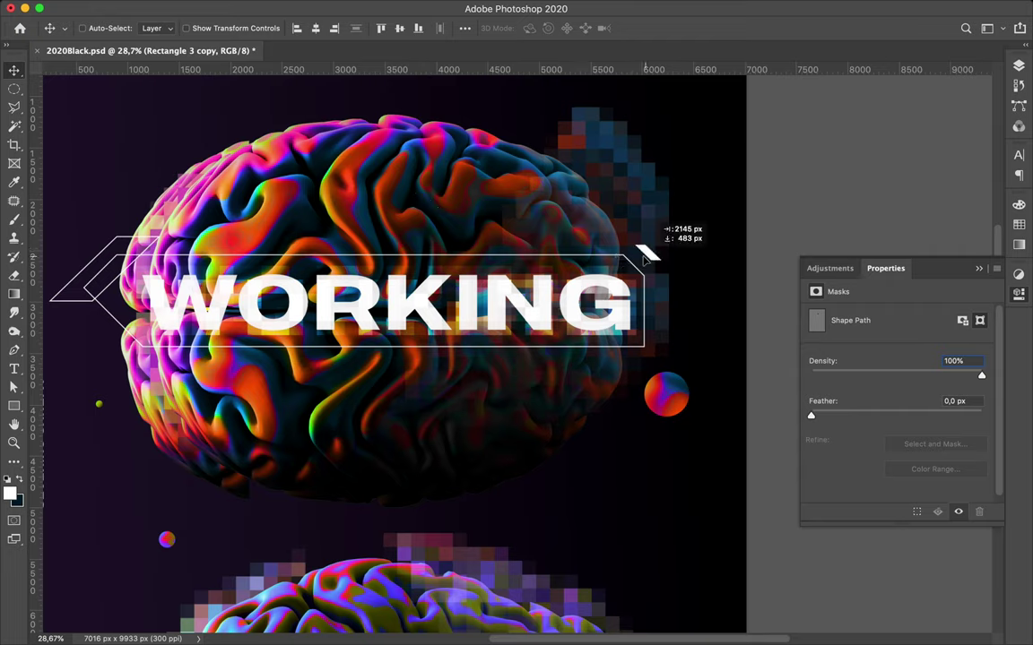
pyautogui.moveTo(642, 258)
pyautogui.mouseDown()
pyautogui.moveTo(607, 235)
pyautogui.moveTo(648, 209)
pyautogui.mouseUp()
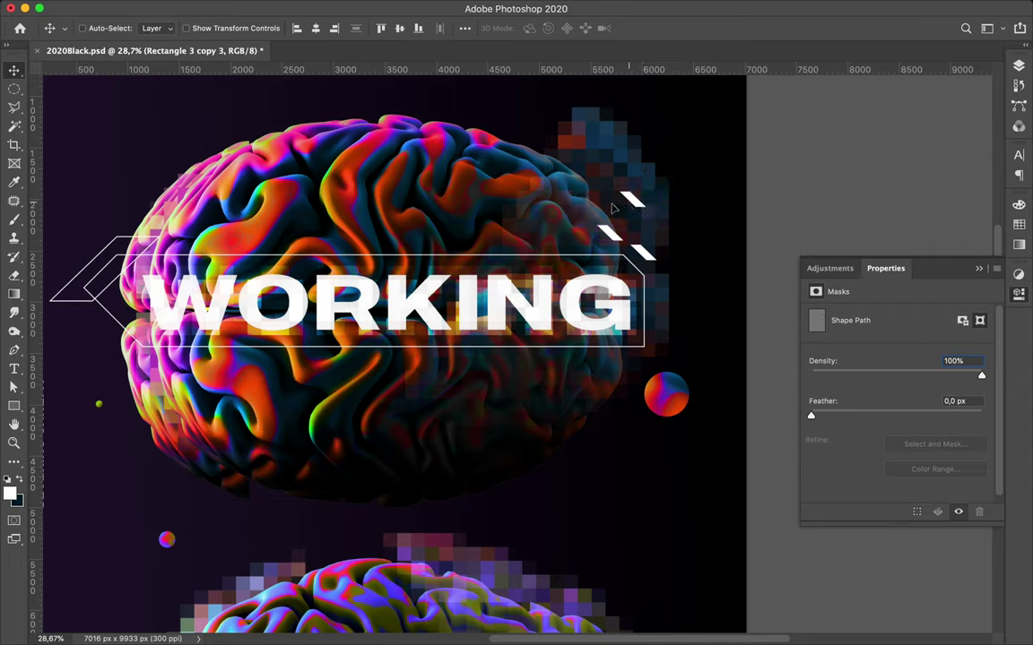
pyautogui.press('super')
pyautogui.moveTo(641, 204); pyautogui.dragTo(565, 215)
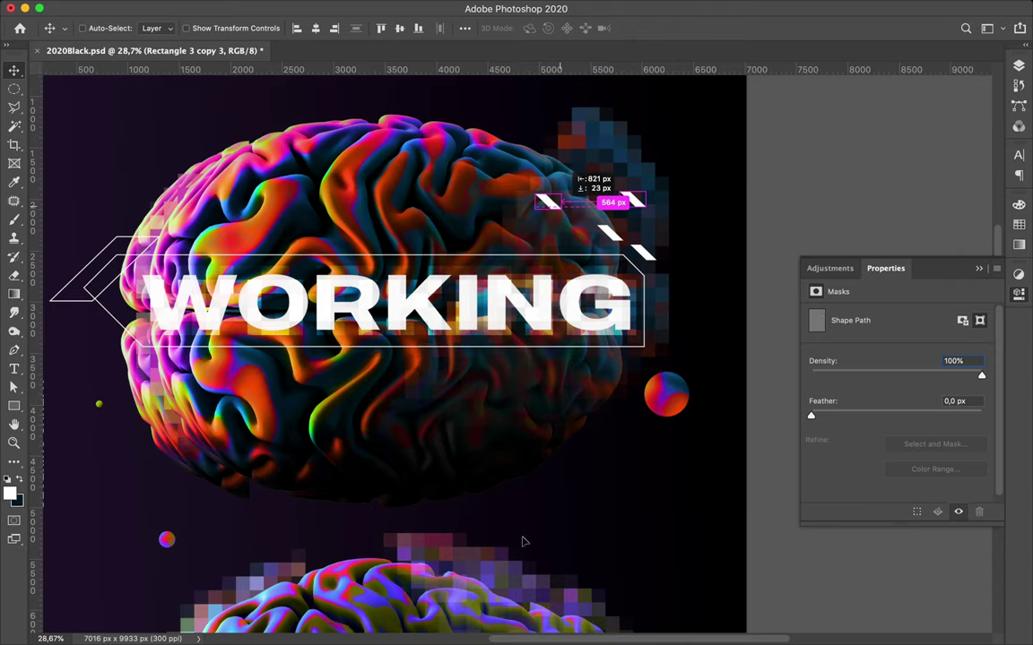
pyautogui.moveTo(565, 215); pyautogui.dragTo(522, 534)
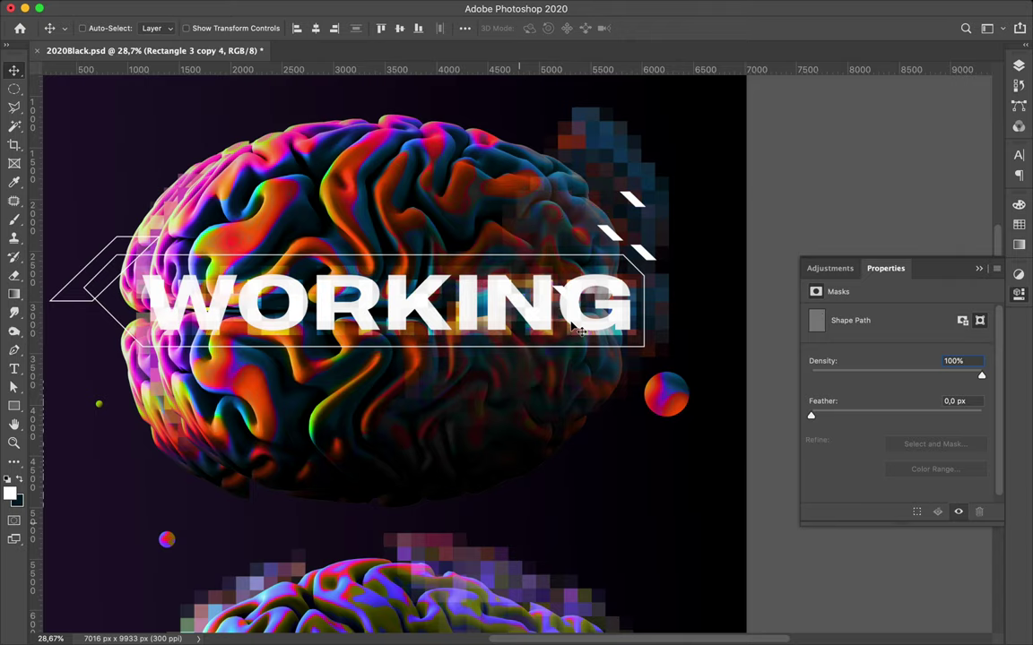
pyautogui.scroll(-1, 570, 309)
pyautogui.scroll(-1, 567, 298)
pyautogui.scroll(-1, 567, 297)
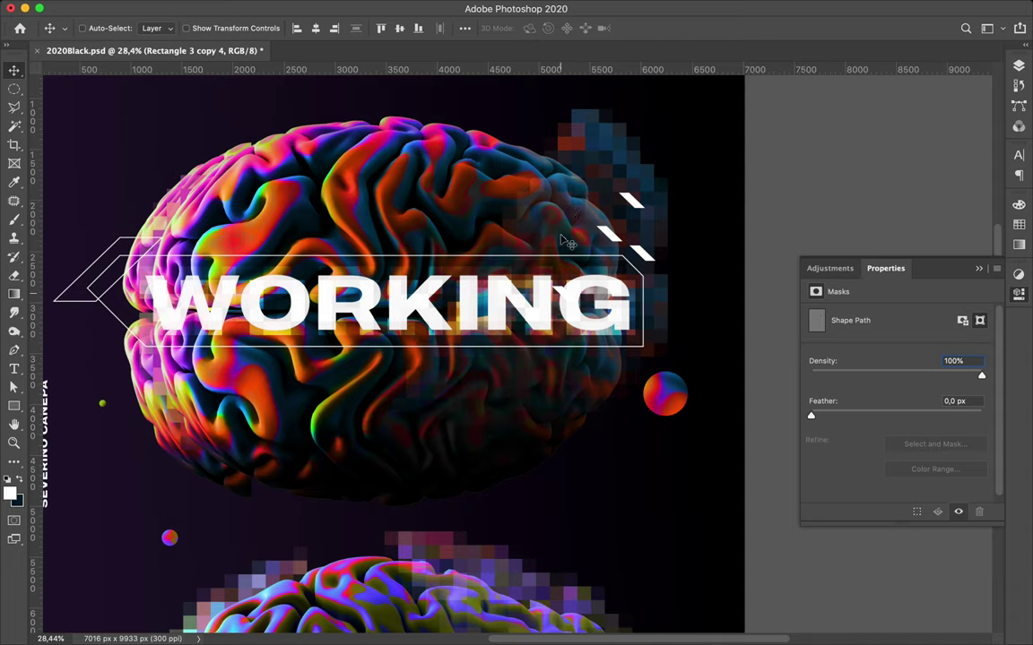
pyautogui.moveTo(551, 301); pyautogui.dragTo(551, 196)
pyautogui.scroll(-3, 490, 282)
pyautogui.scroll(-3, 491, 281)
pyautogui.scroll(-3, 488, 281)
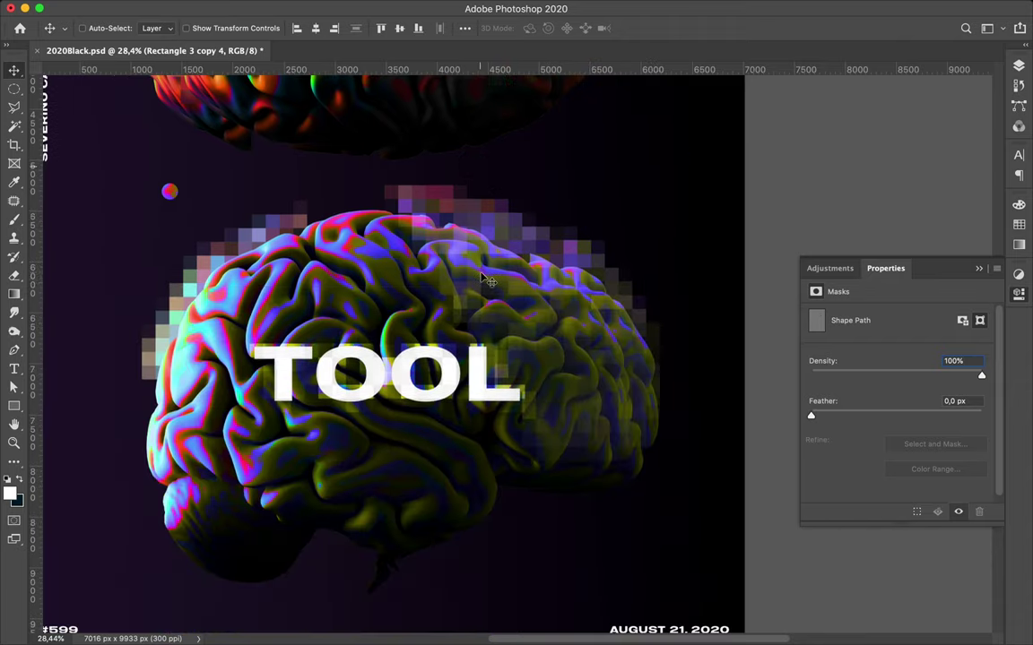
# Step: Pen-draw a closed white frame around the TOOL title with a diagonally clipped lower-left corner
pyautogui.press('p')
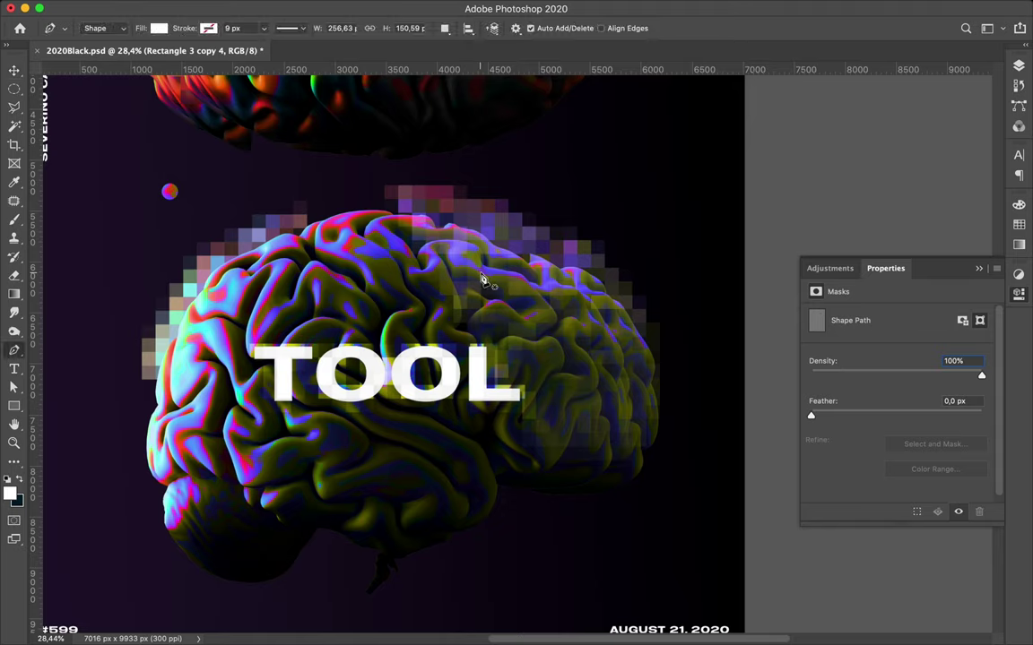
pyautogui.click(564, 337)
pyautogui.click(254, 334)
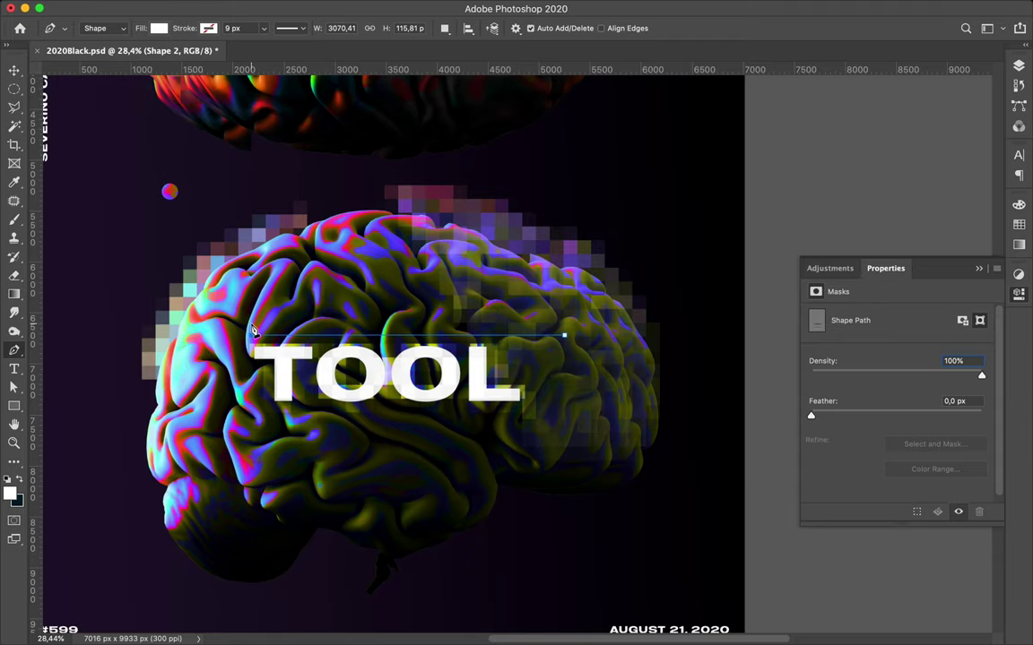
pyautogui.click(239, 351)
pyautogui.click(242, 394)
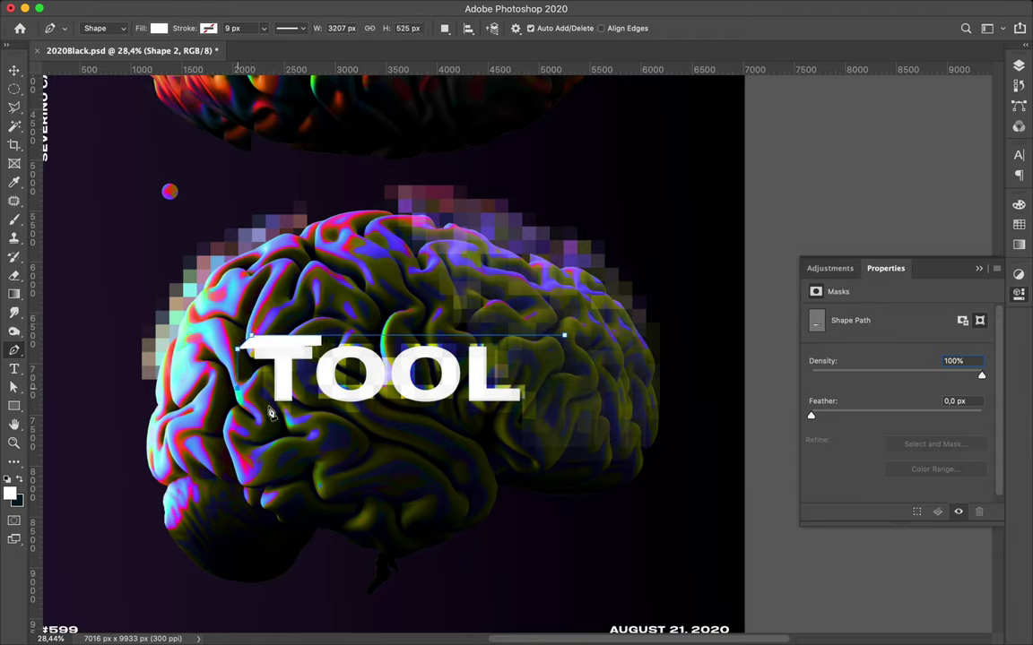
pyautogui.moveTo(277, 428); pyautogui.dragTo(314, 428)
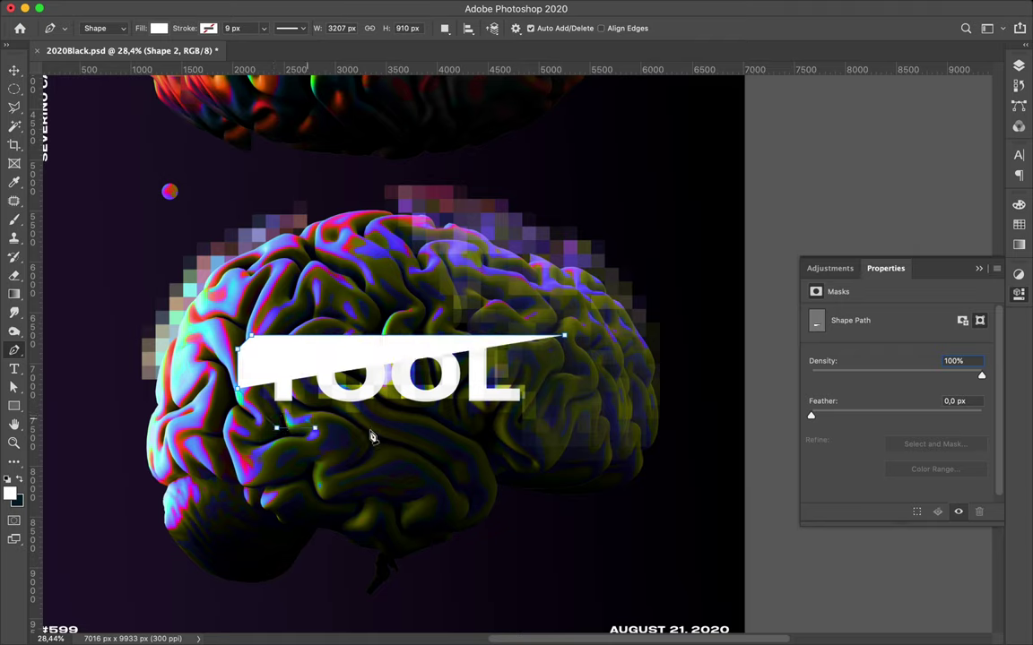
pyautogui.click(563, 419)
pyautogui.click(565, 339)
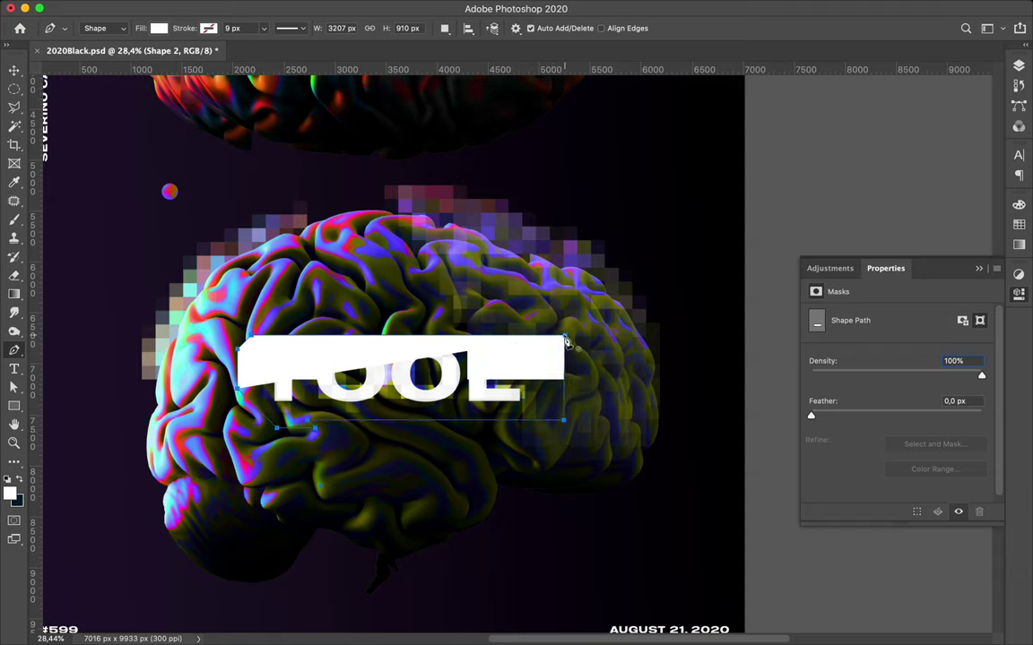
pyautogui.press('a')
pyautogui.click(157, 29)
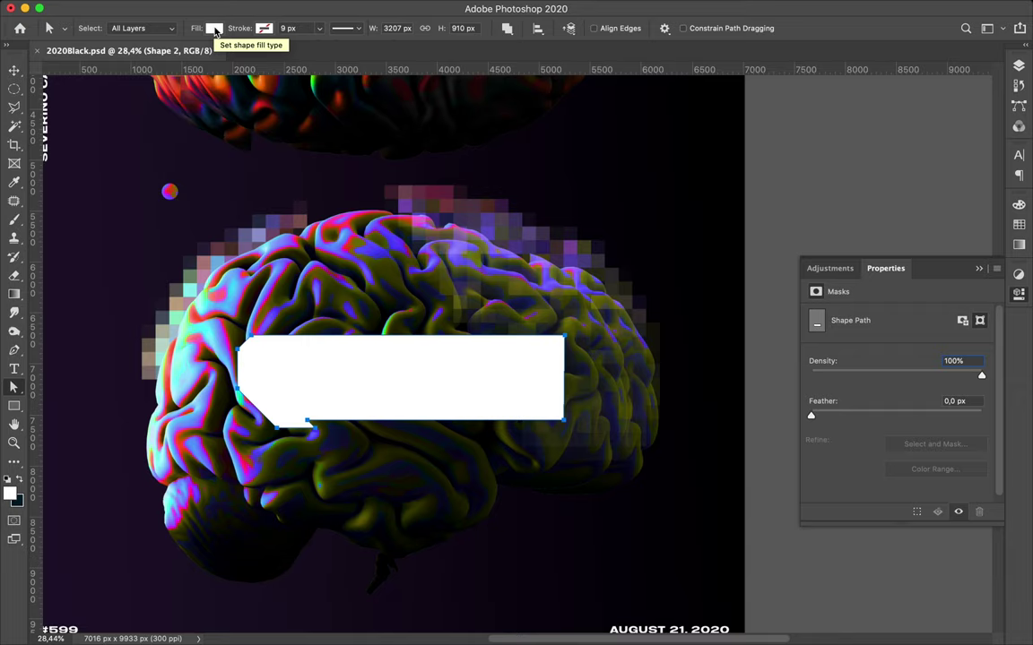
pyautogui.click(215, 29)
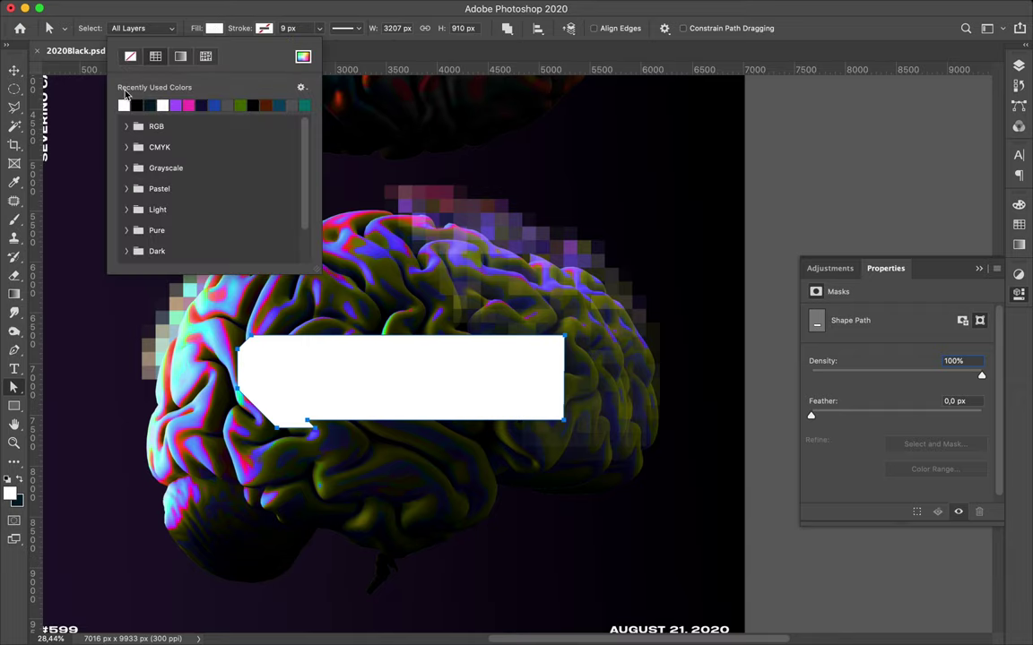
pyautogui.click(130, 58)
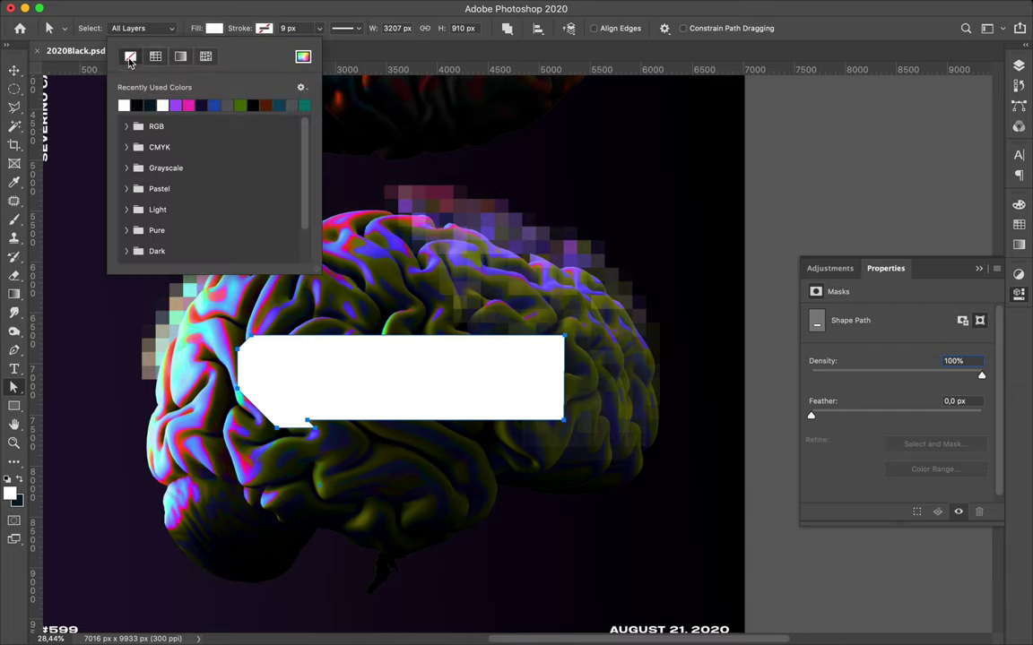
pyautogui.click(269, 31)
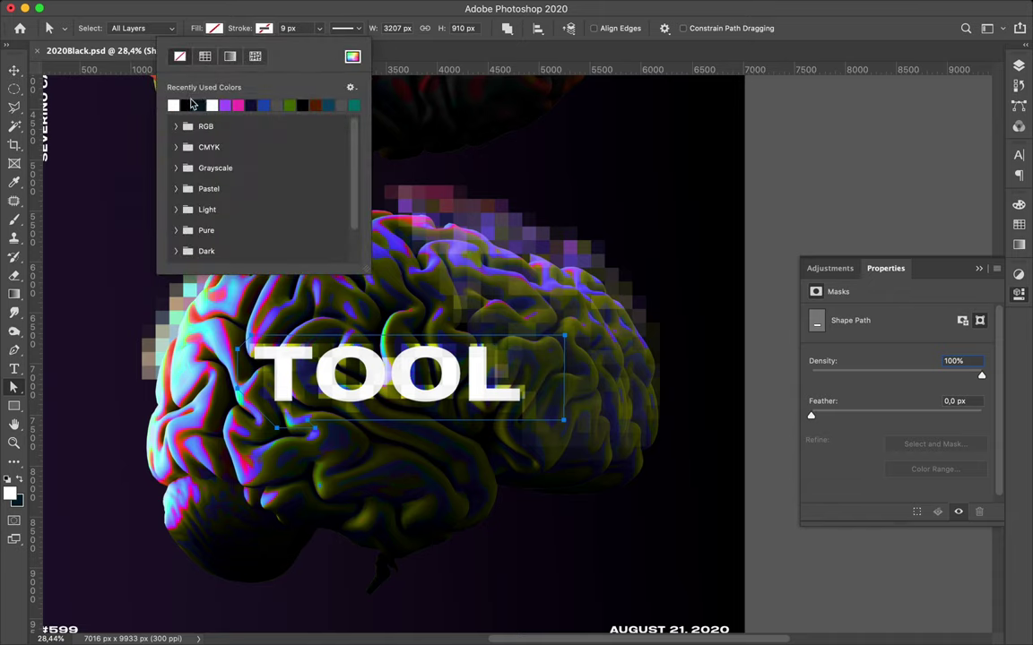
pyautogui.click(174, 105)
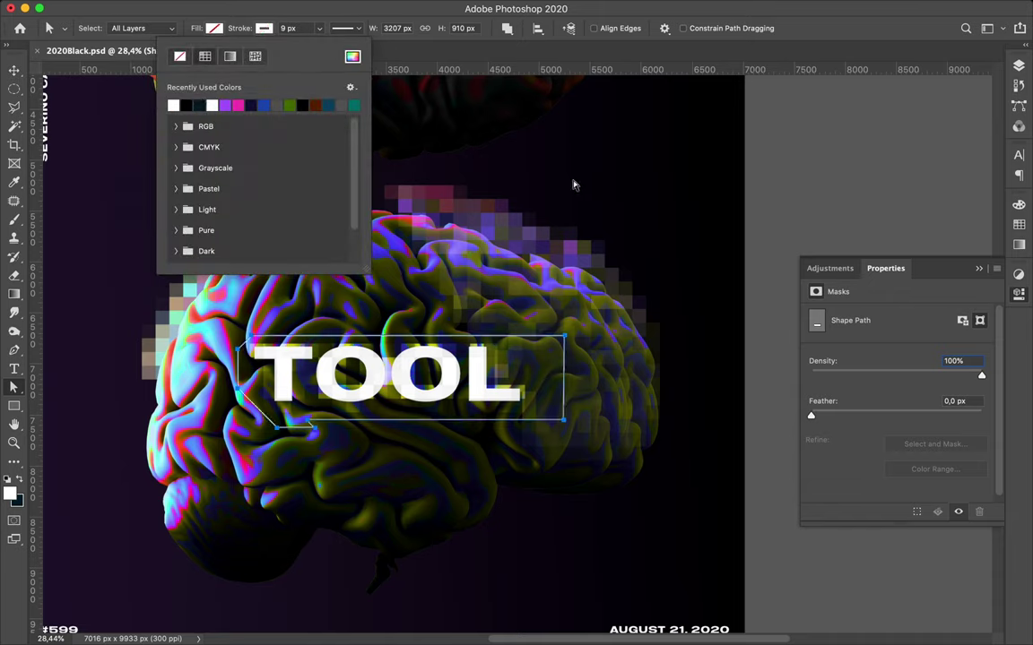
pyautogui.click(555, 250)
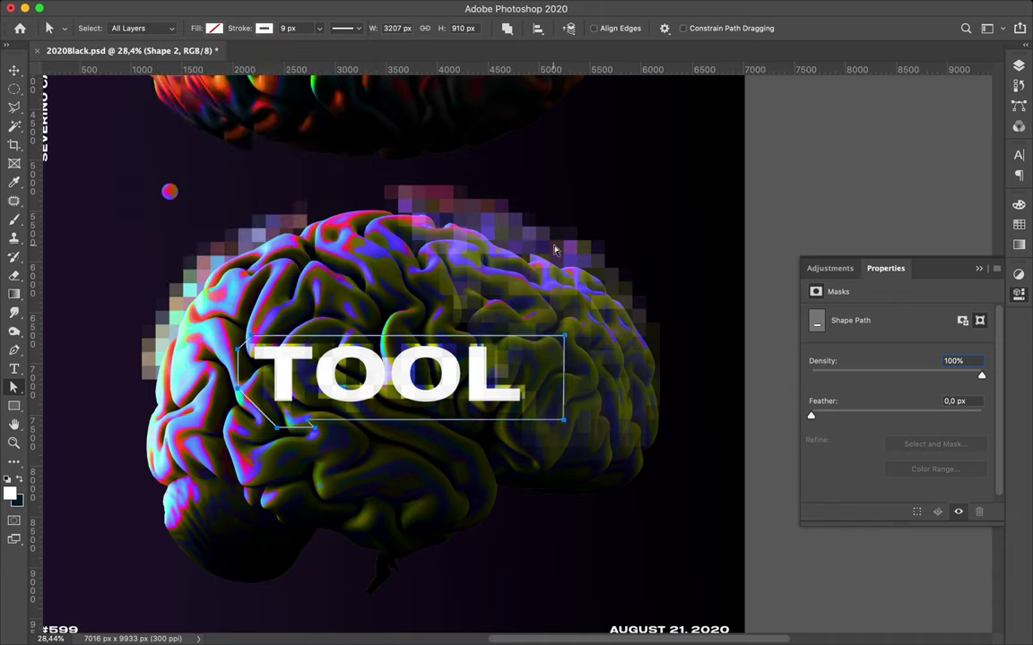
pyautogui.press('v')
pyautogui.press('a')
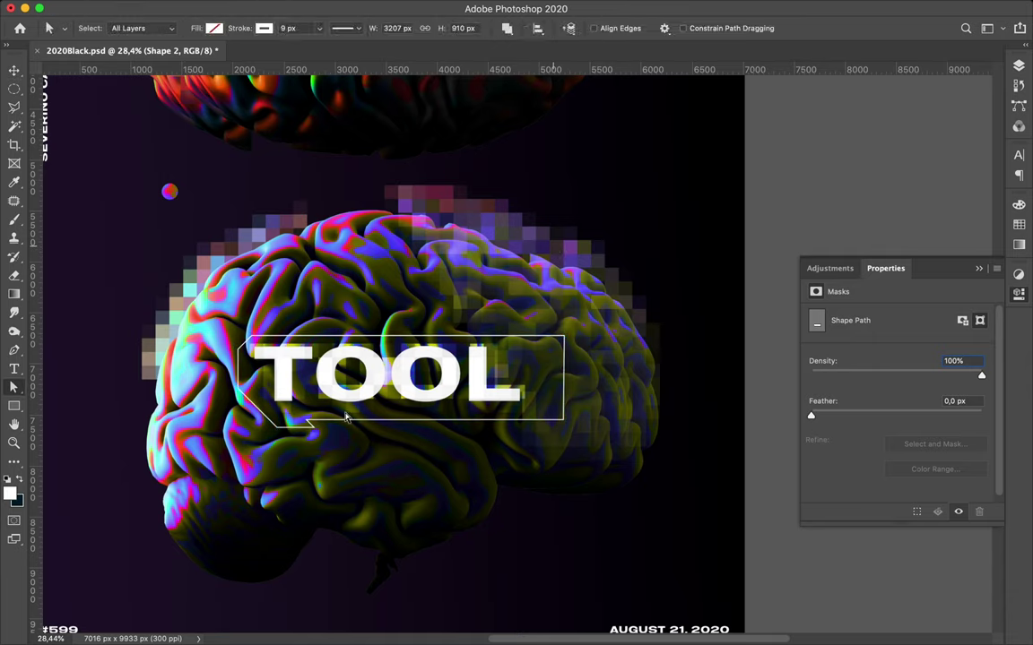
pyautogui.click(576, 358)
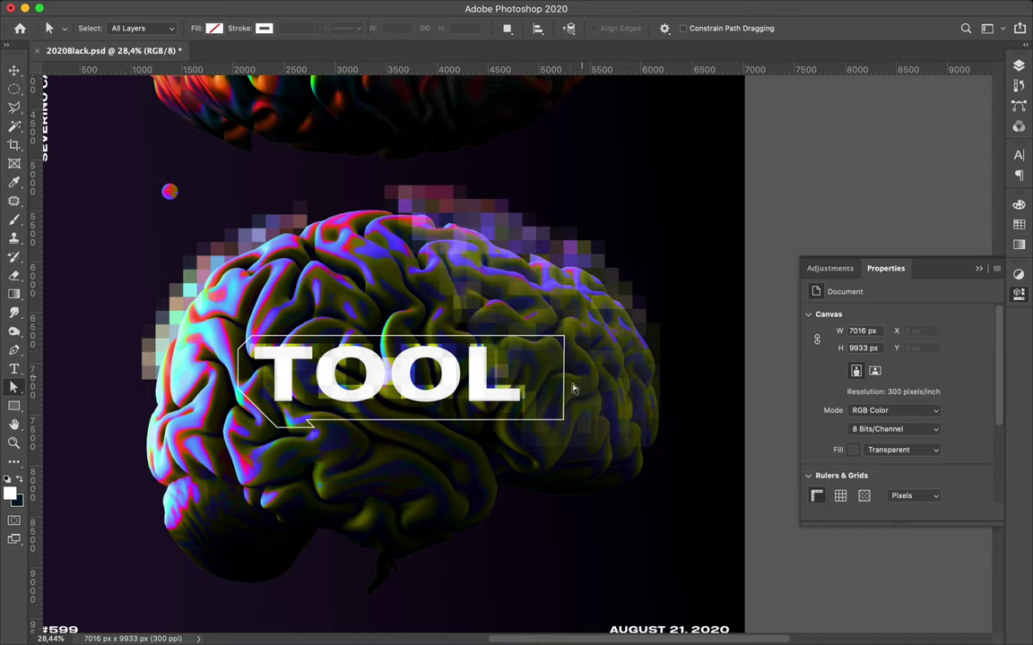
# Step: Drag the TOOL frame's bottom-right anchor right to slant it, then nudge the frame left
pyautogui.click(564, 338)
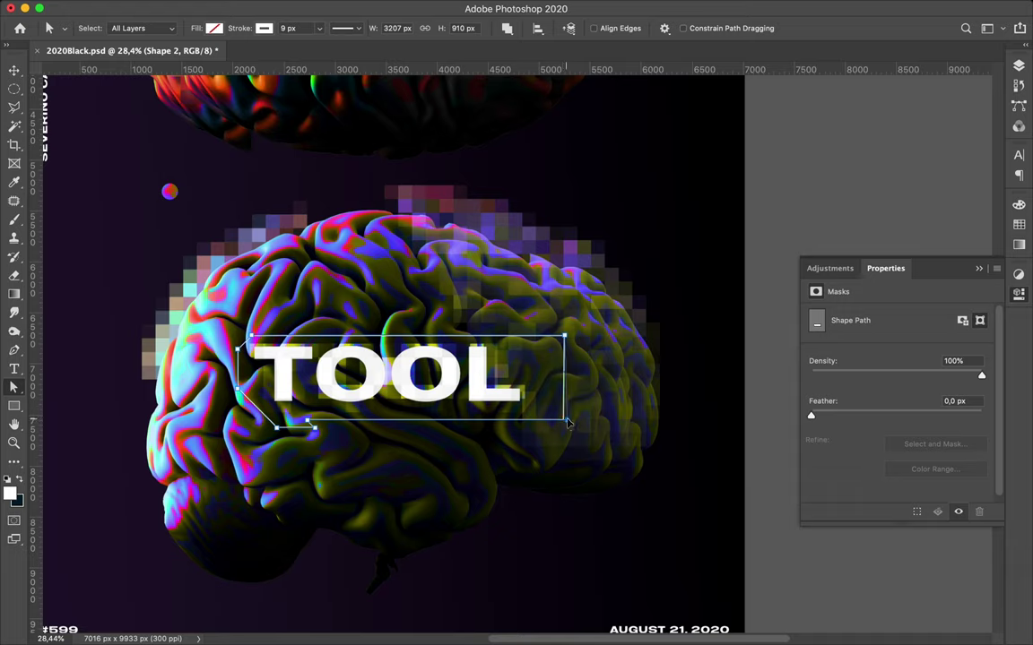
pyautogui.moveTo(565, 420); pyautogui.dragTo(632, 418)
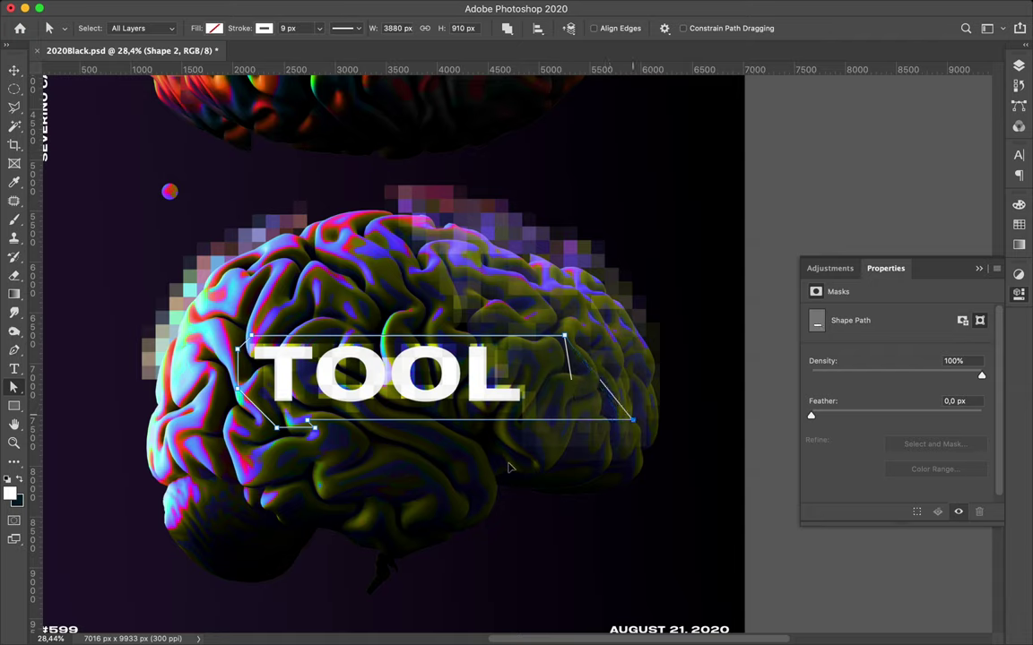
pyautogui.press('v')
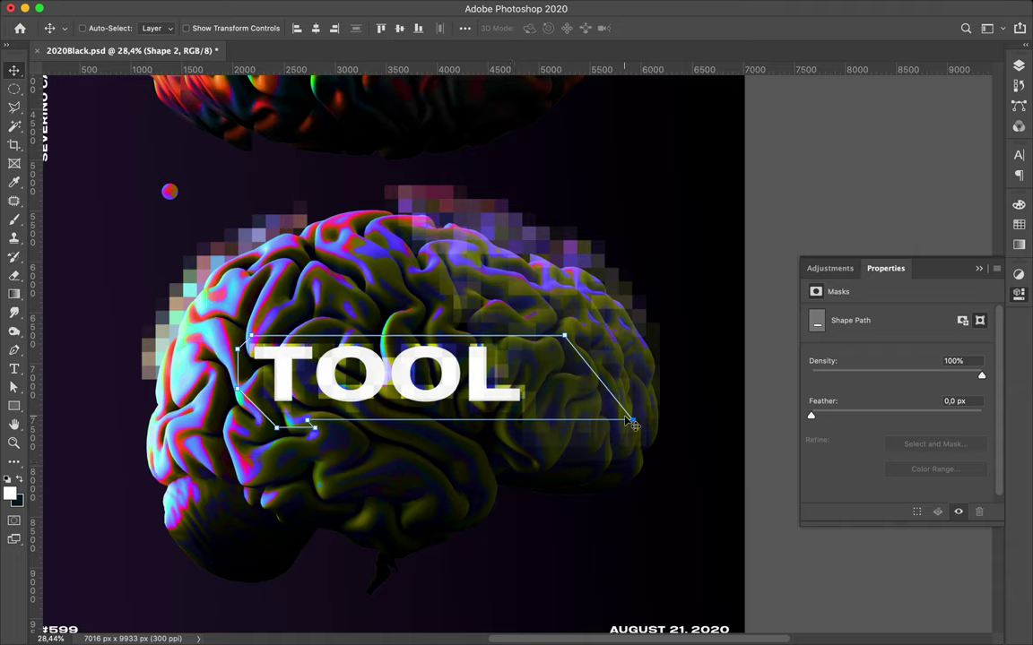
pyautogui.press('a')
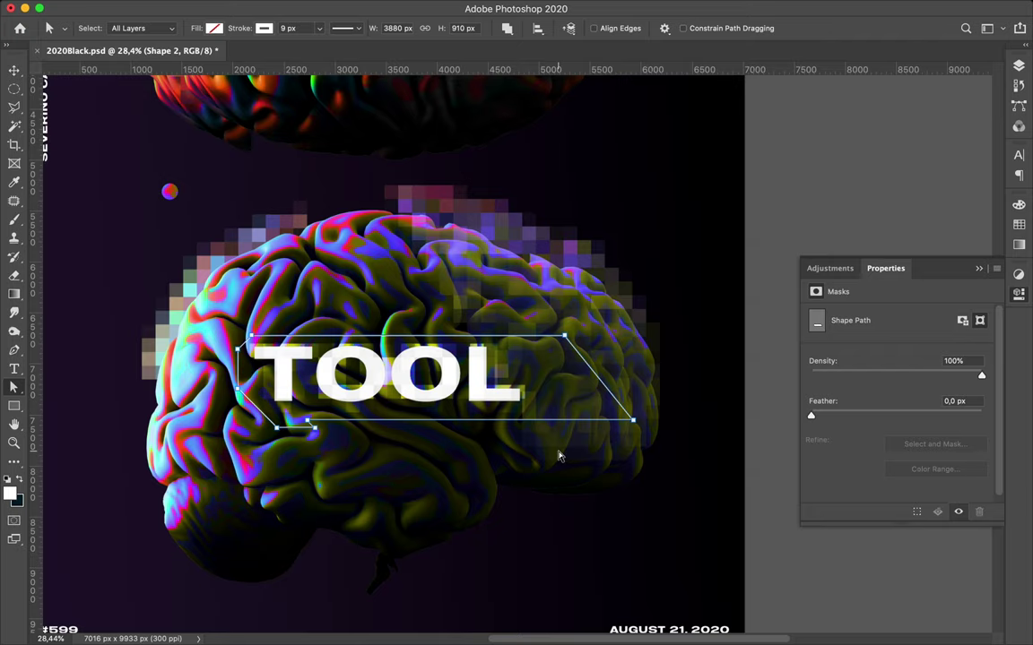
pyautogui.press('v')
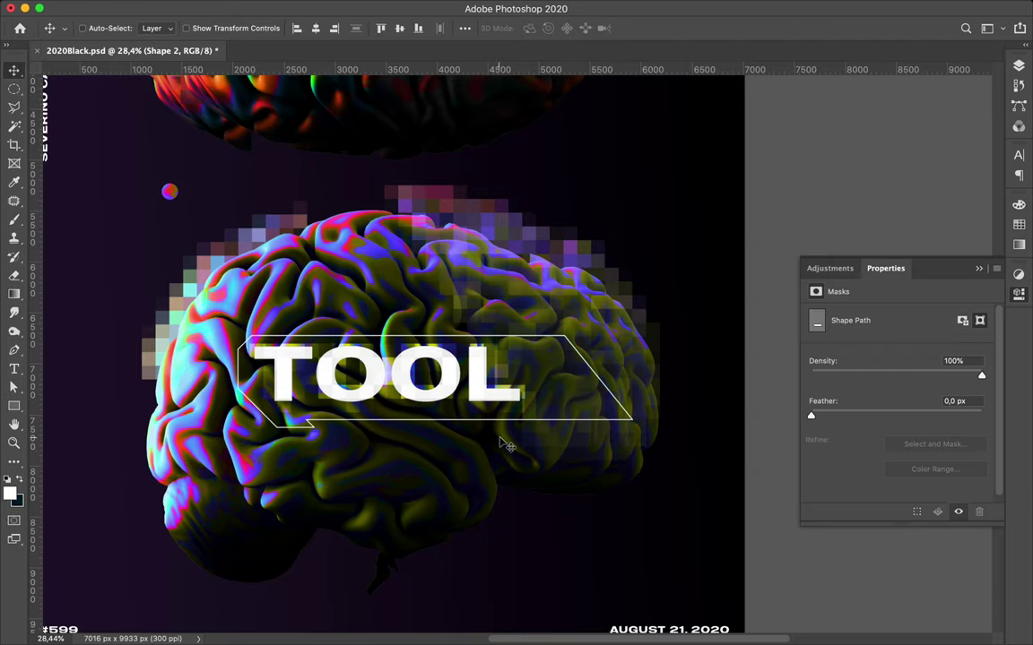
pyautogui.press('Left')
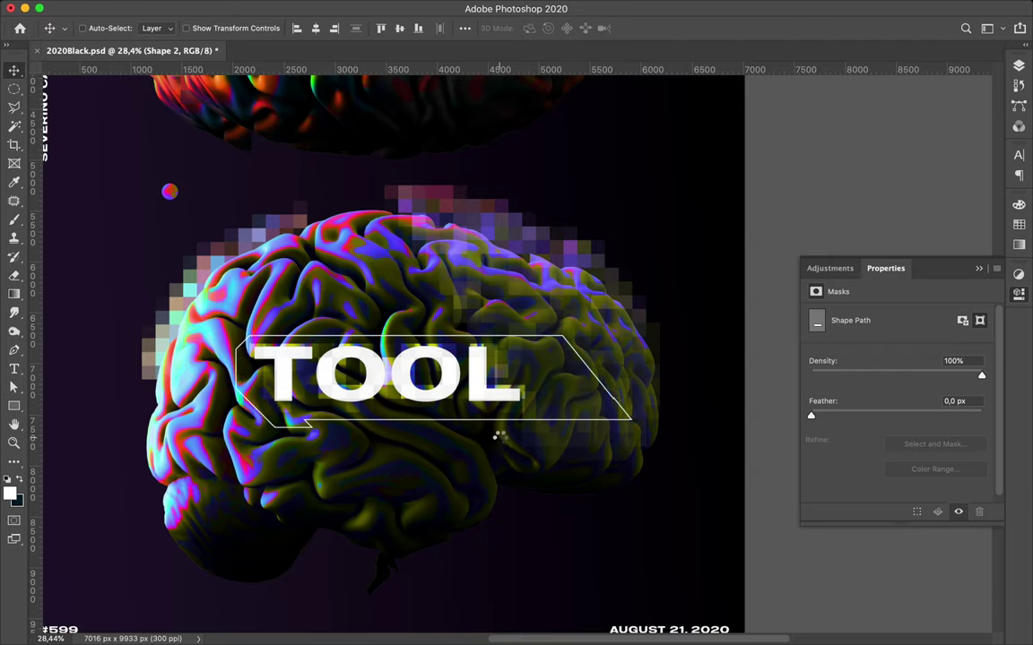
pyautogui.press('Left')
pyautogui.press('Left')
pyautogui.press('Left')
pyautogui.press('Left')
pyautogui.press('Left')
pyautogui.press('Left')
pyautogui.scroll(5, 502, 444)
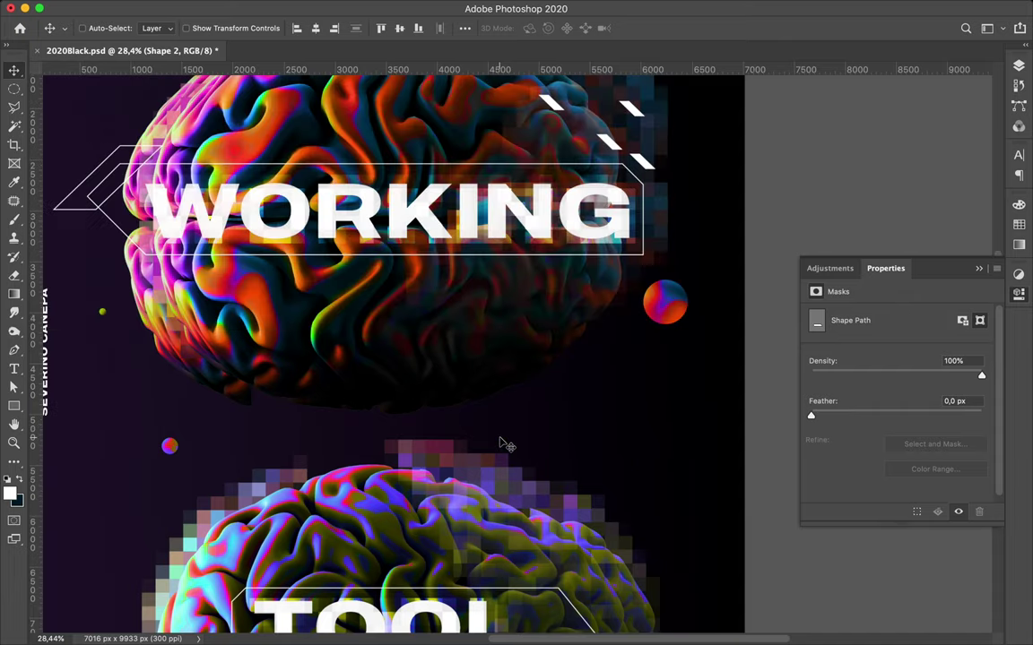
pyautogui.scroll(-1, 502, 444)
pyautogui.scroll(1, 502, 444)
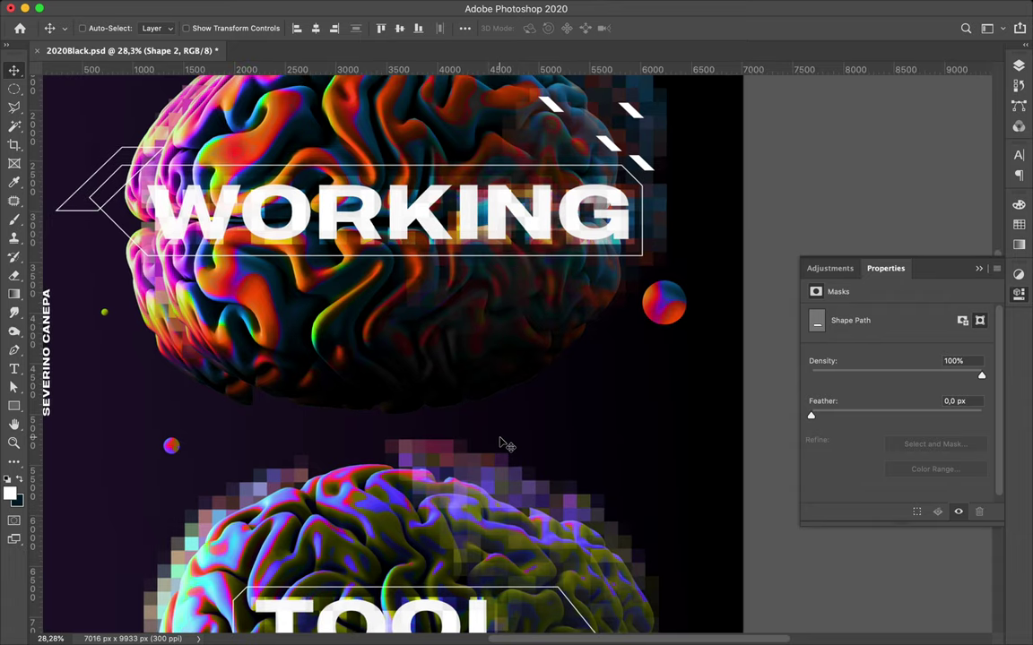
pyautogui.scroll(-1, 506, 440)
pyautogui.scroll(-1, 520, 422)
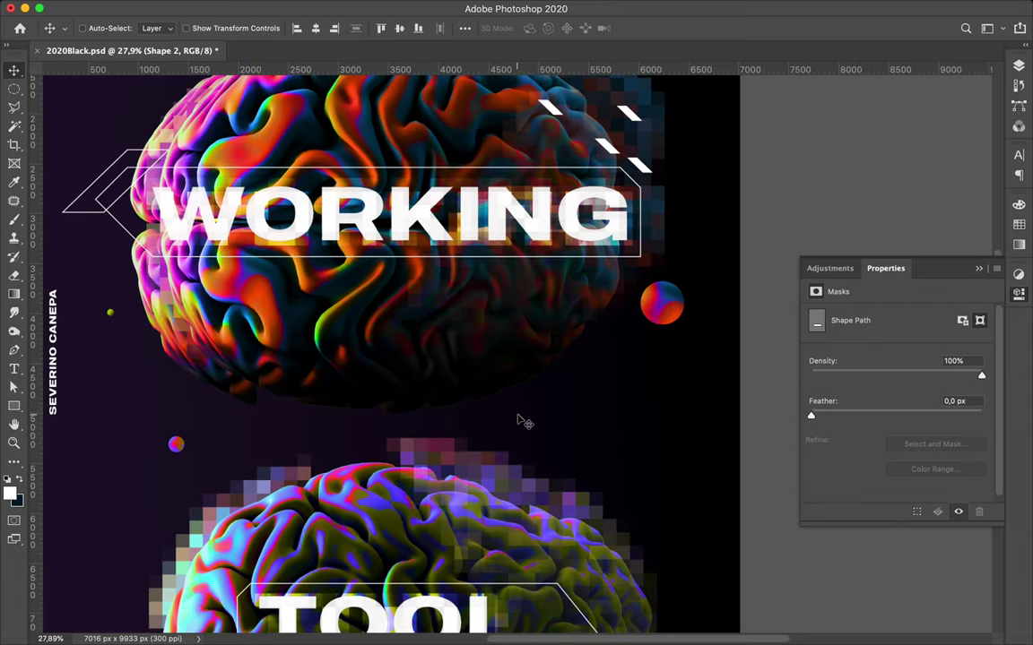
pyautogui.scroll(-3, 520, 421)
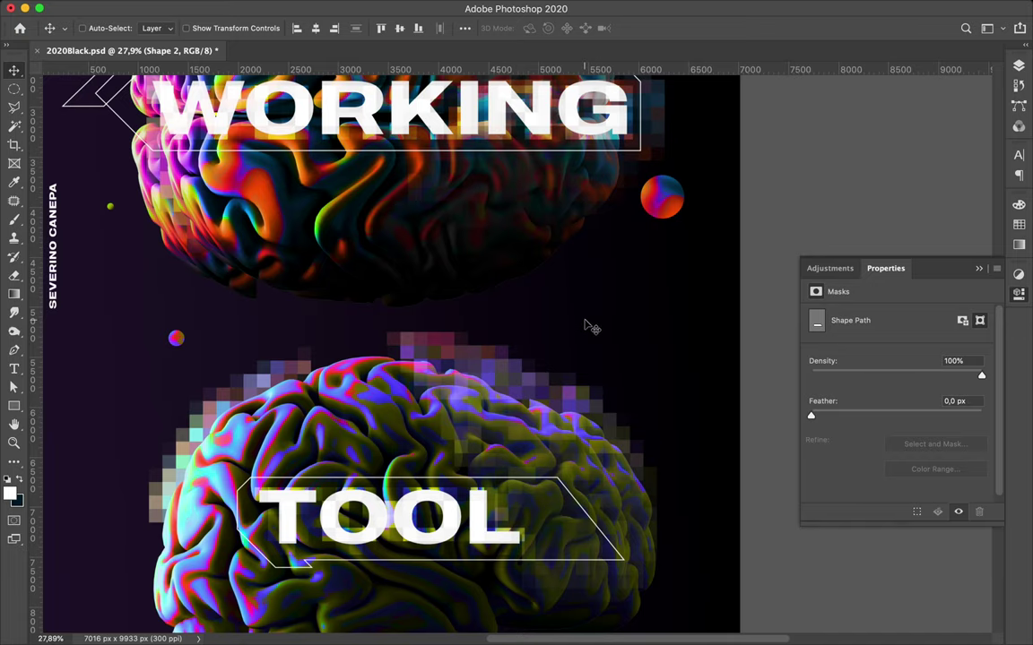
pyautogui.scroll(-1, 590, 327)
# Step: Fit the poster in the window and test-move the Layer 4 image before restoring it
pyautogui.press('super+0')
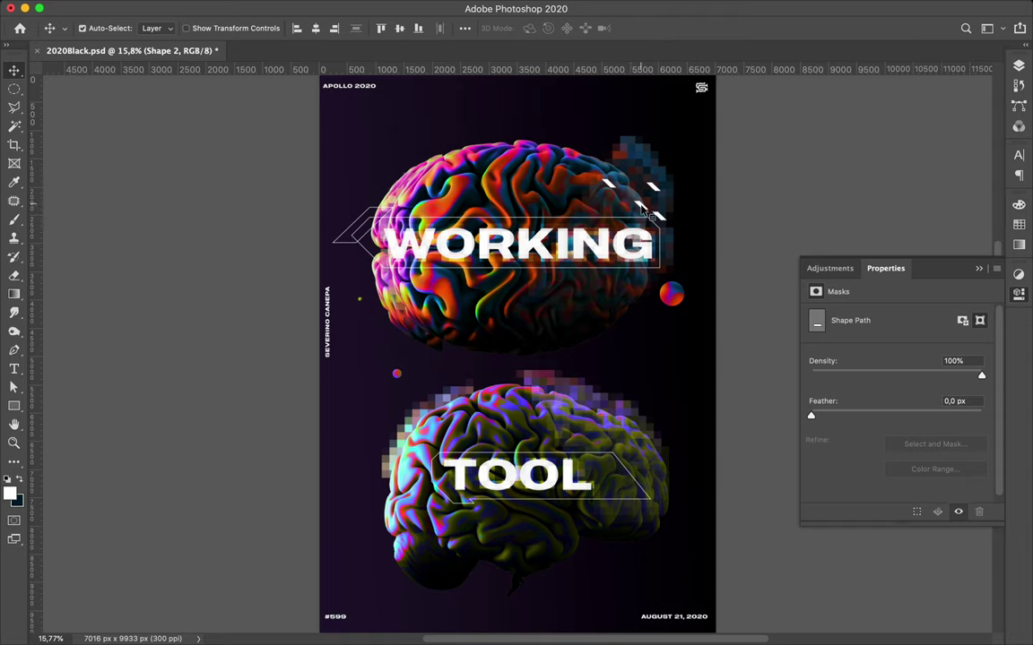
pyautogui.click(579, 186)
pyautogui.moveTo(549, 393)
pyautogui.mouseDown()
pyautogui.moveTo(608, 453)
pyautogui.moveTo(551, 405)
pyautogui.mouseUp()
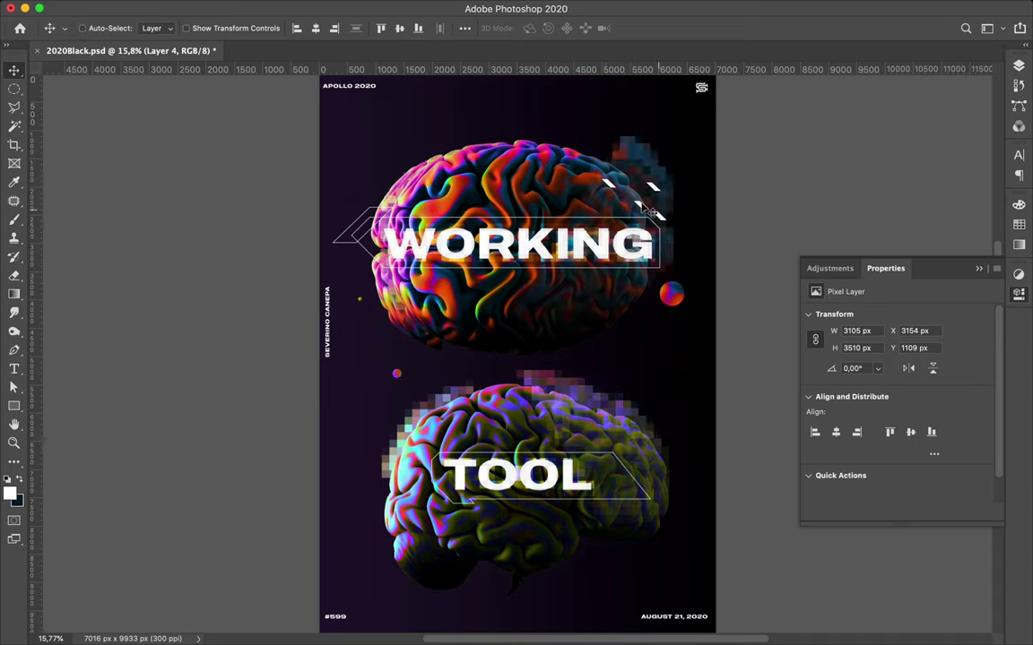
pyautogui.press('ctrl')
# Step: Alt-drag three copies of the white slash dash to the TOOL frame's right end
pyautogui.click(1019, 69)
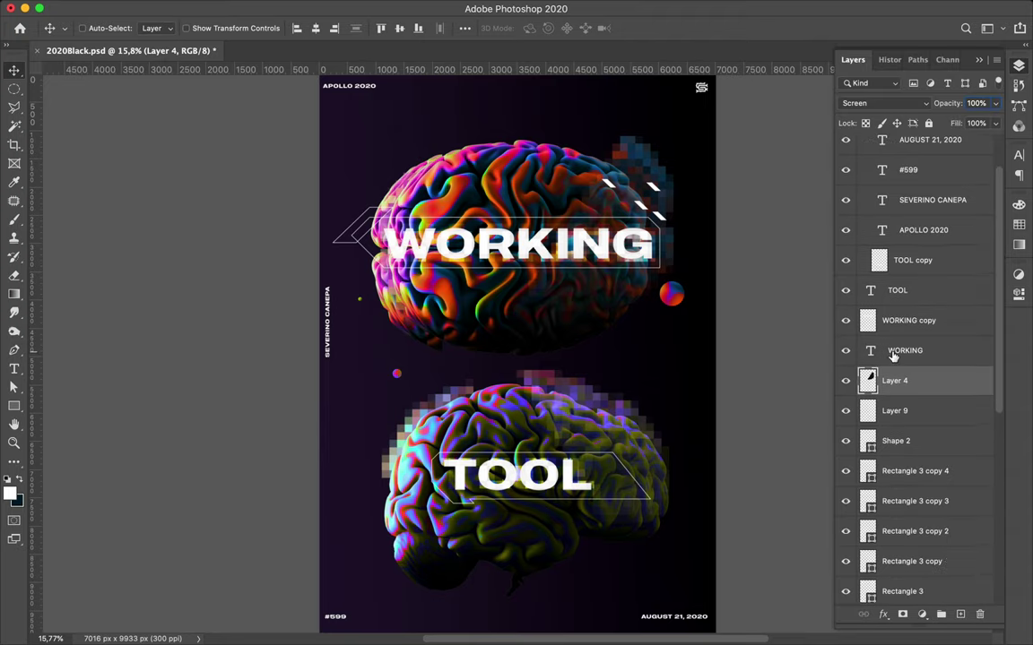
pyautogui.scroll(-3, 866, 403)
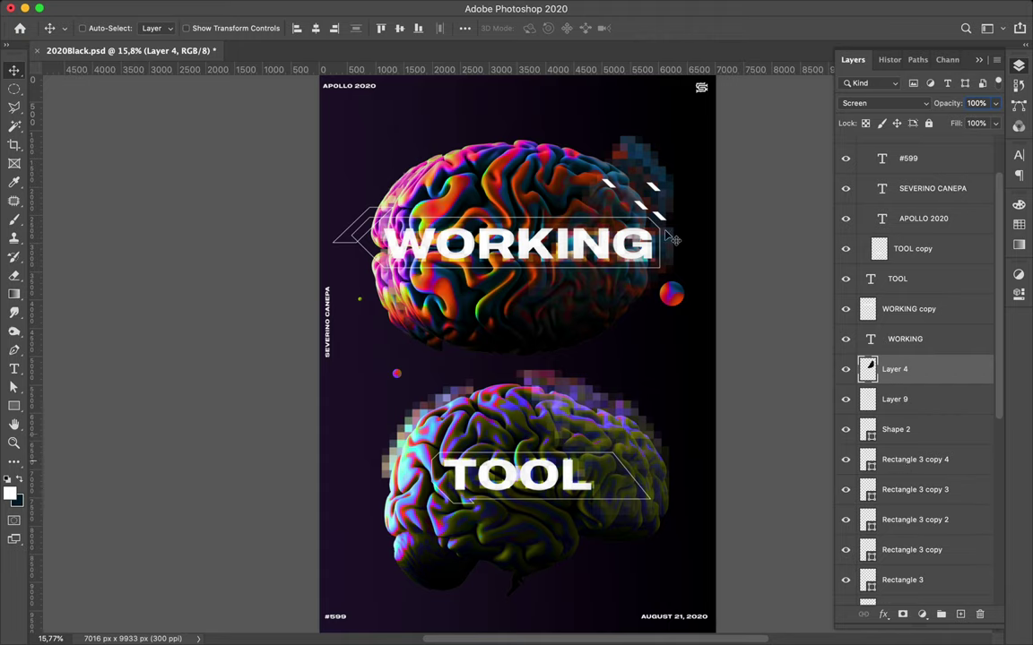
pyautogui.keyDown('ctrl'); pyautogui.click(552, 175); pyautogui.keyUp('ctrl')
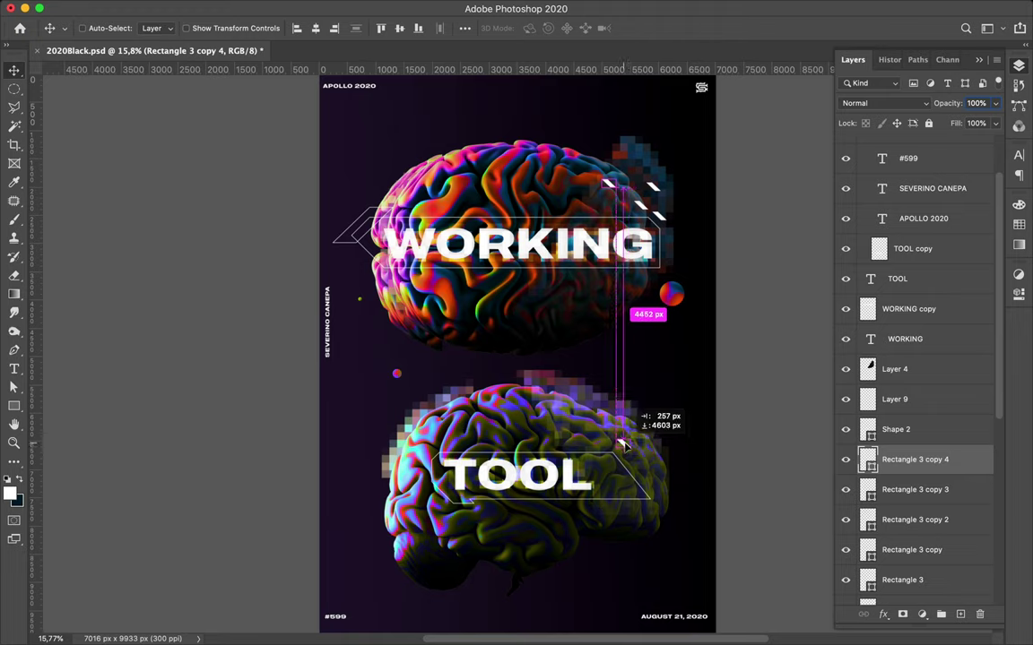
pyautogui.moveTo(625, 446); pyautogui.dragTo(624, 445)
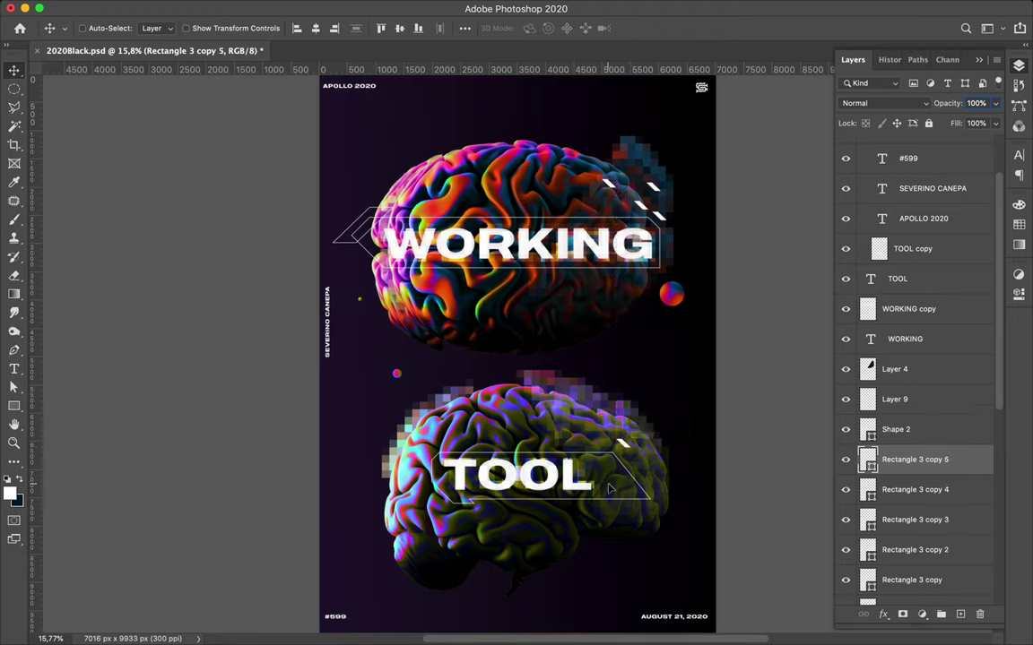
pyautogui.moveTo(609, 488); pyautogui.dragTo(606, 484)
pyautogui.moveTo(669, 484); pyautogui.dragTo(661, 485)
# Step: Try drawing a white square over the lower brain, then undo it
pyautogui.press('u')
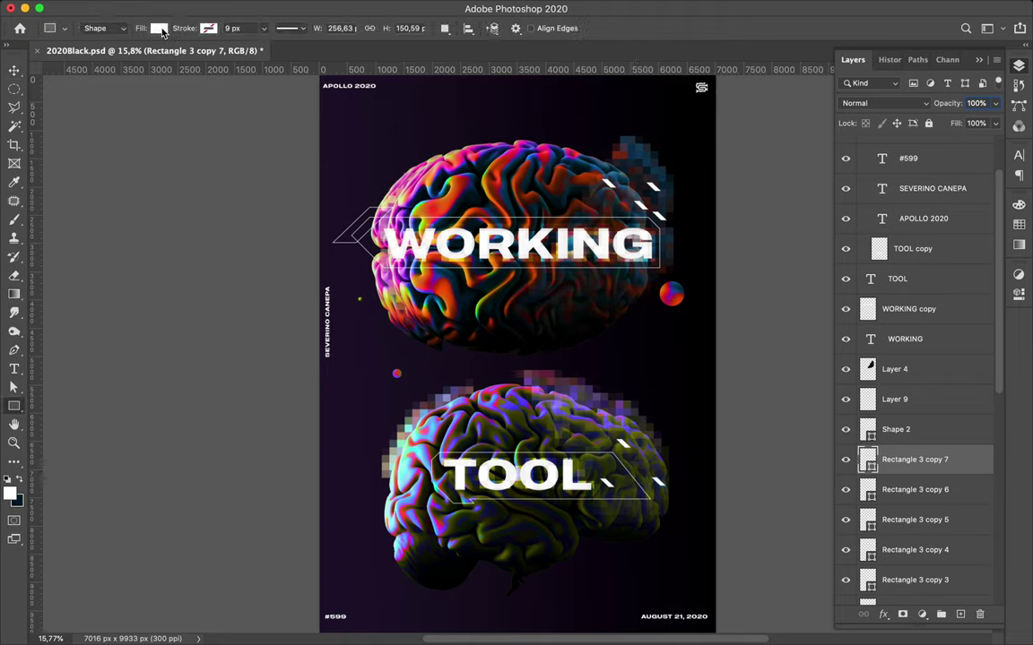
pyautogui.click(161, 29)
pyautogui.click(162, 29)
pyautogui.moveTo(418, 438); pyautogui.dragTo(529, 553)
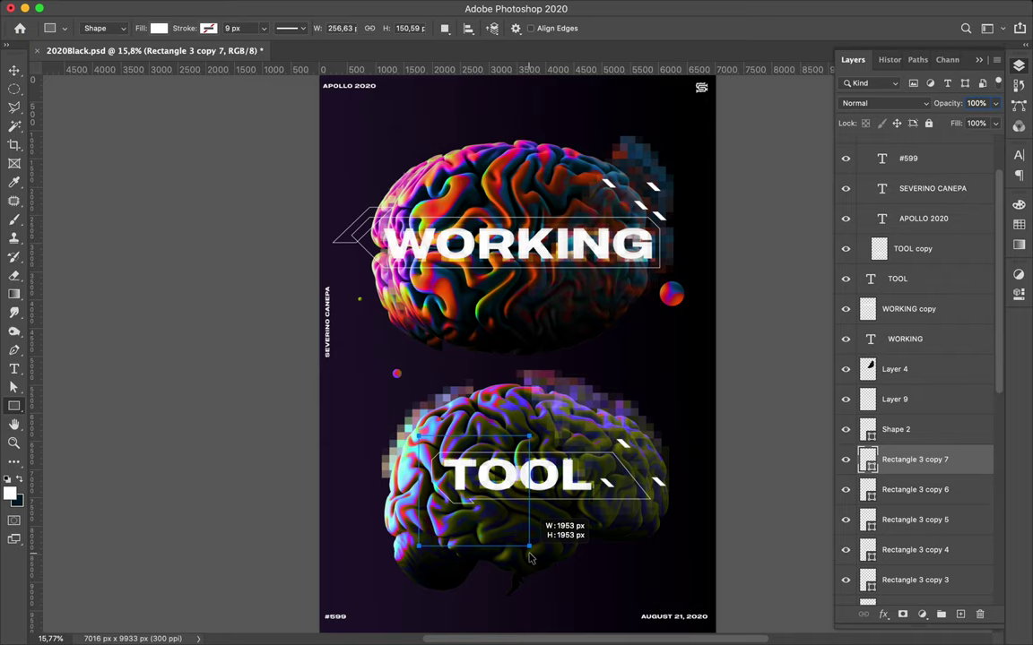
pyautogui.moveTo(529, 553); pyautogui.dragTo(529, 557)
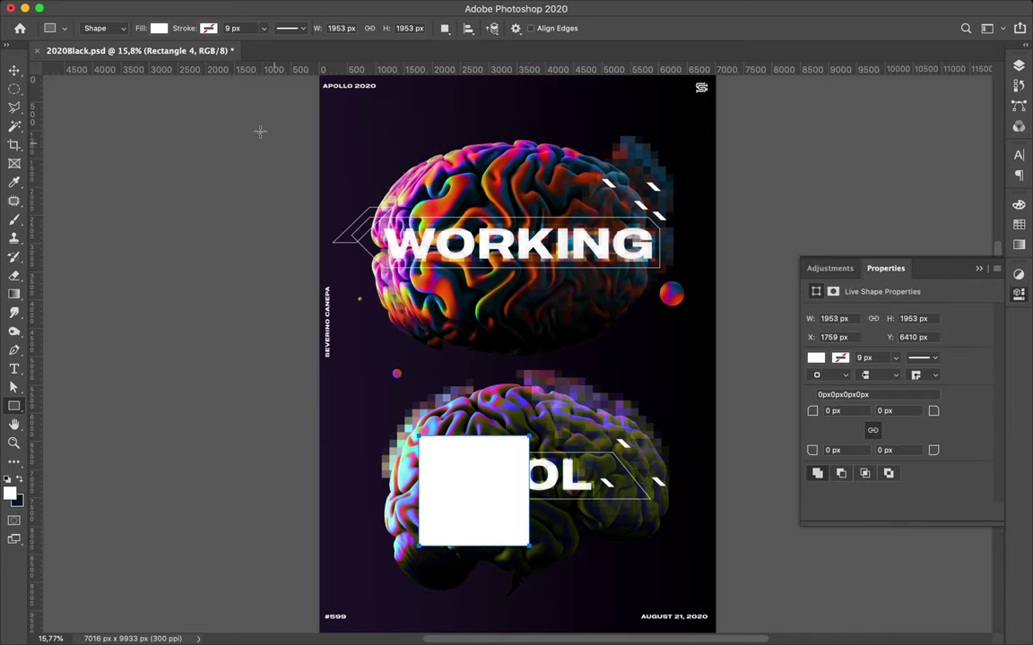
pyautogui.hotkey('ctrl', 'z')
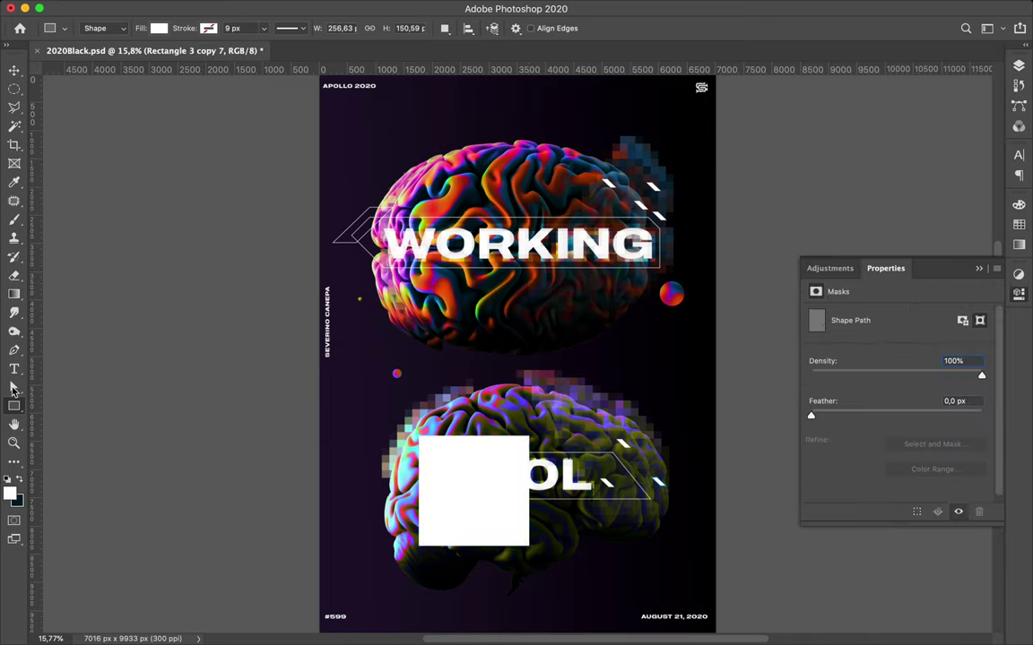
# Step: Draw a circle over the lower brain with the Ellipse tool and remove its fill
pyautogui.rightClick(14, 409)
pyautogui.click(16, 412)
pyautogui.rightClick(15, 411)
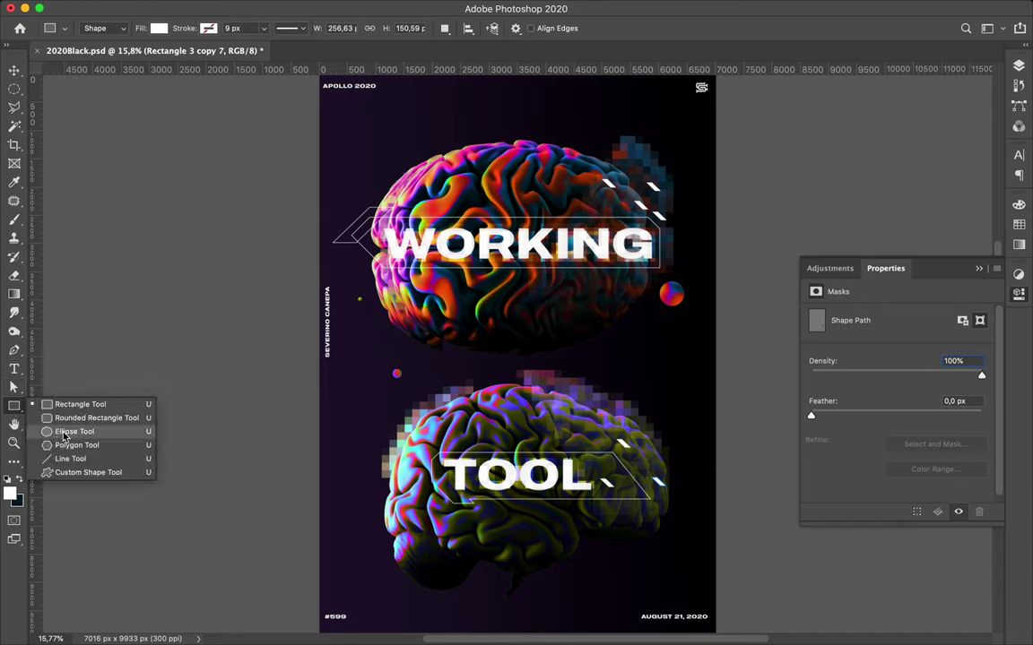
pyautogui.click(64, 434)
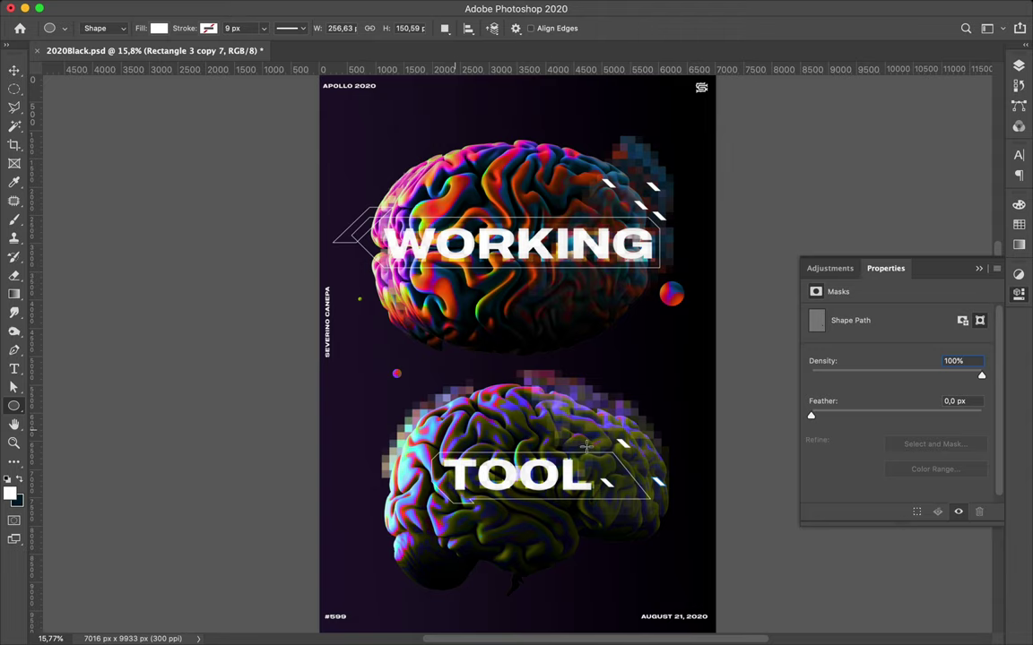
pyautogui.moveTo(453, 446); pyautogui.dragTo(529, 521)
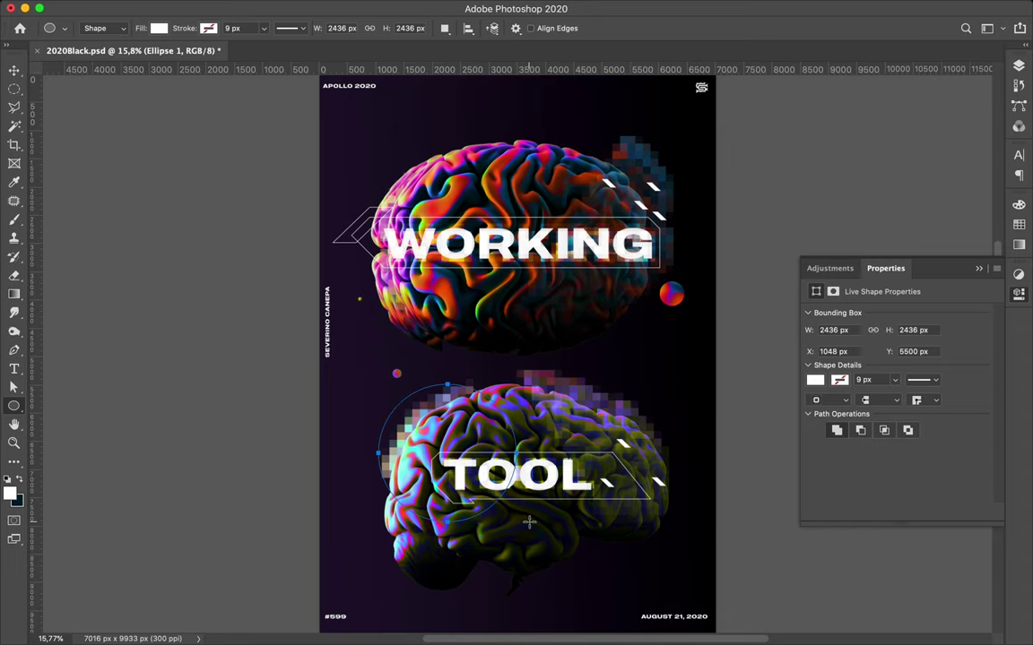
pyautogui.click(163, 32)
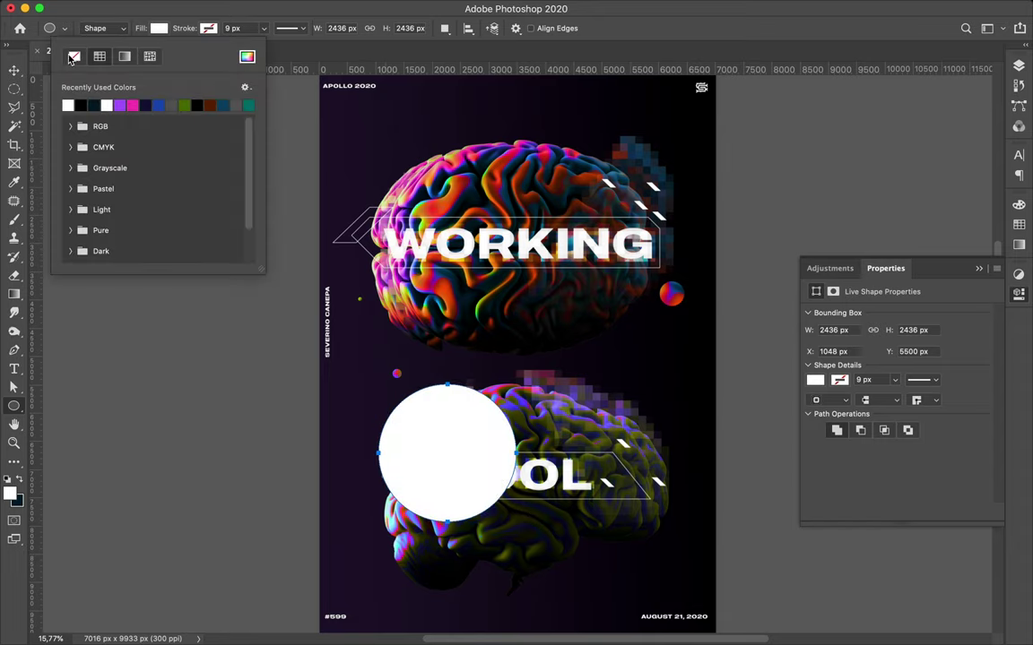
pyautogui.click(74, 56)
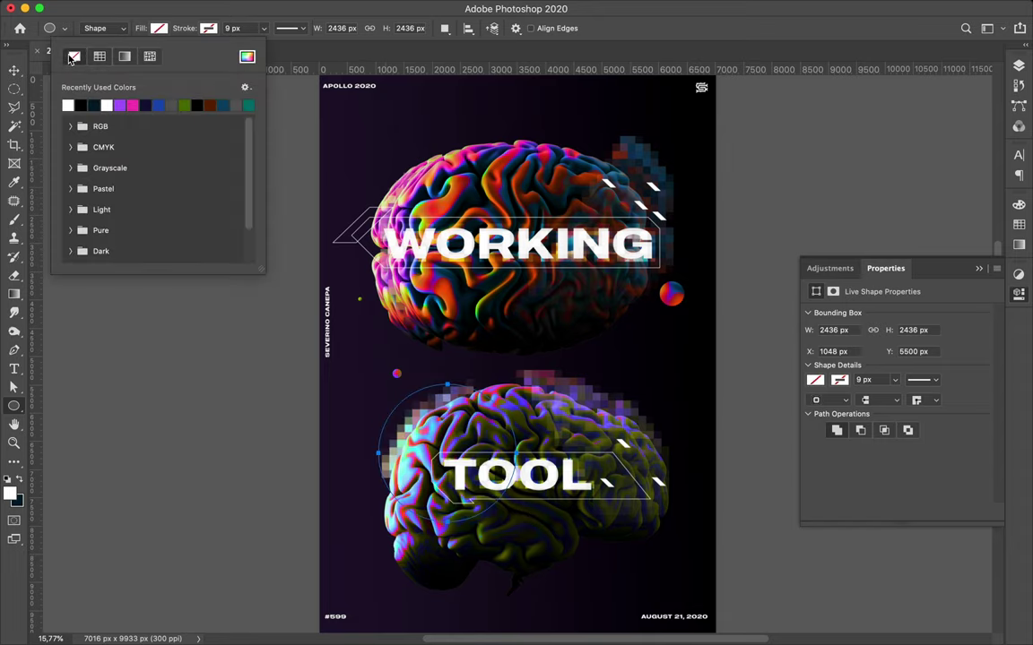
pyautogui.click(203, 30)
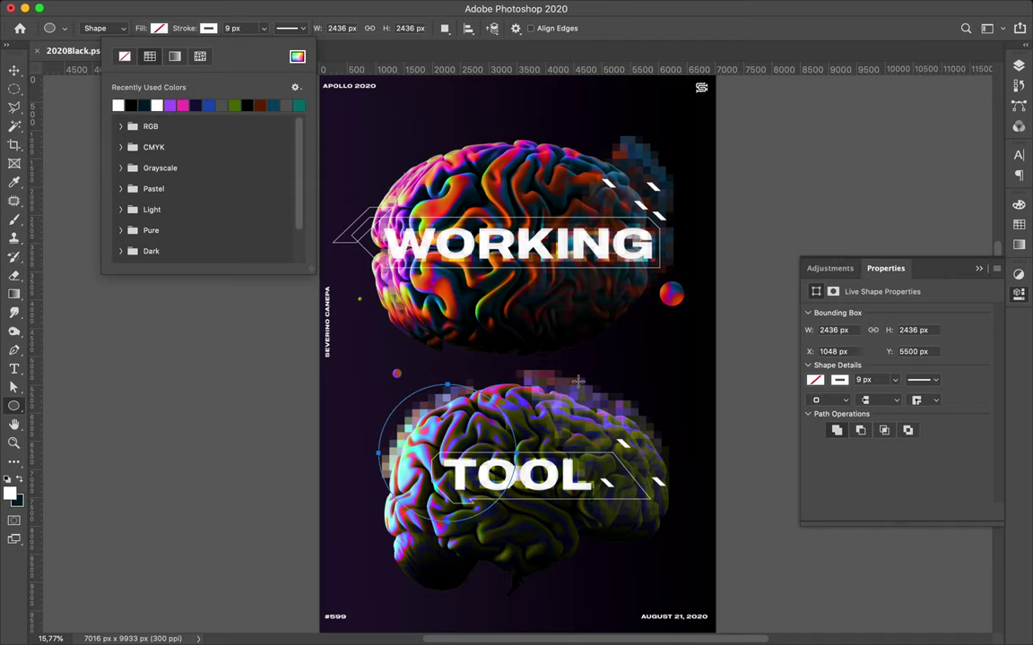
pyautogui.click(538, 358)
# Step: Draw small circle outlines around the lower brain and TOOL, plus a large circle around the upper brain
pyautogui.press('v')
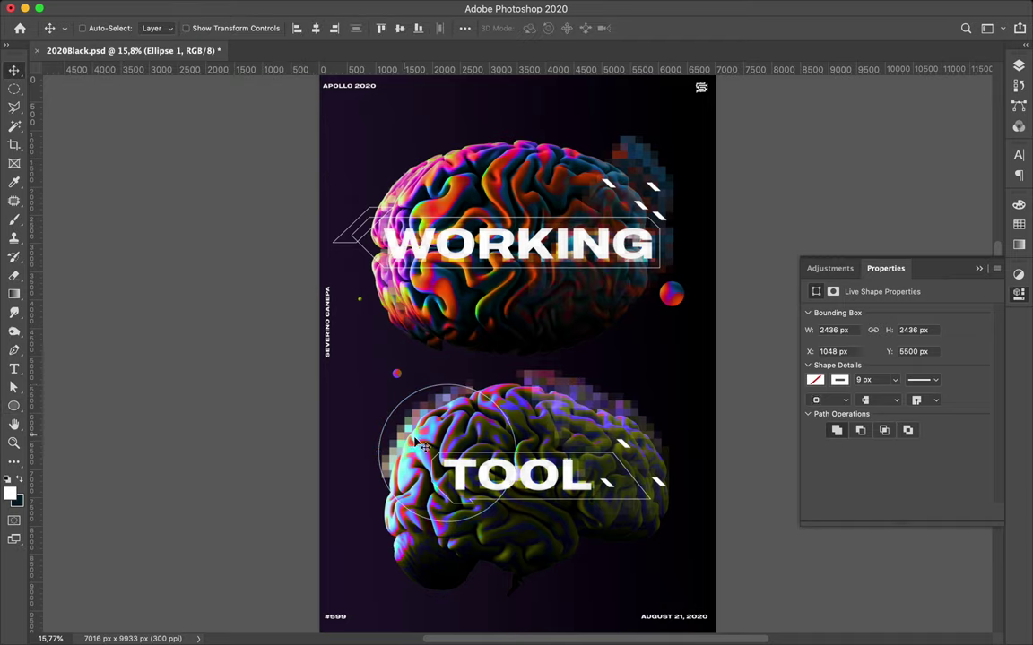
pyautogui.press('u')
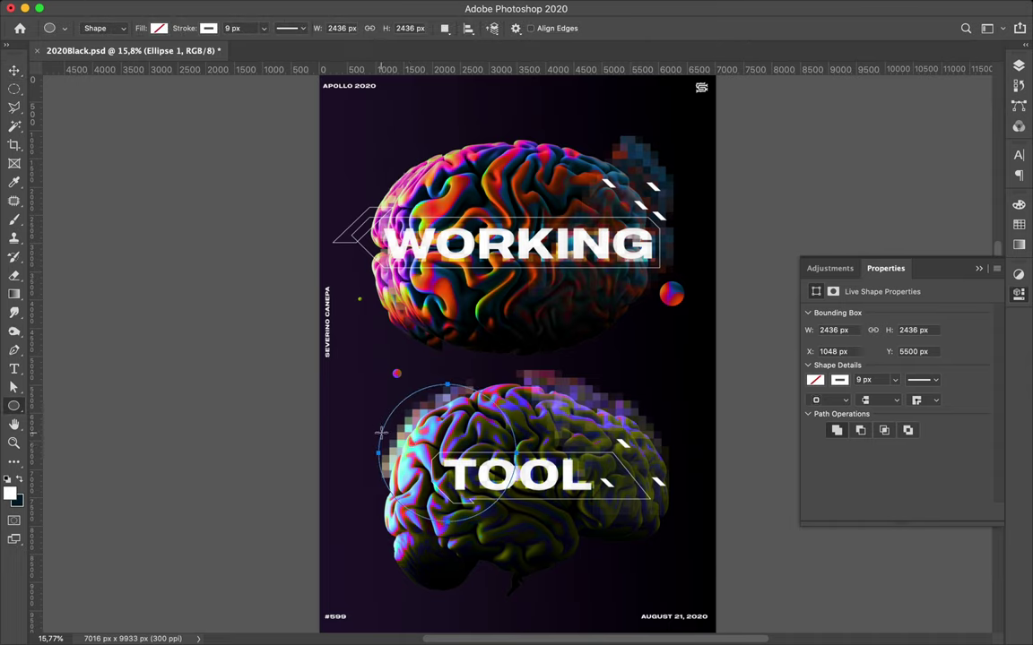
pyautogui.moveTo(381, 433); pyautogui.dragTo(385, 435)
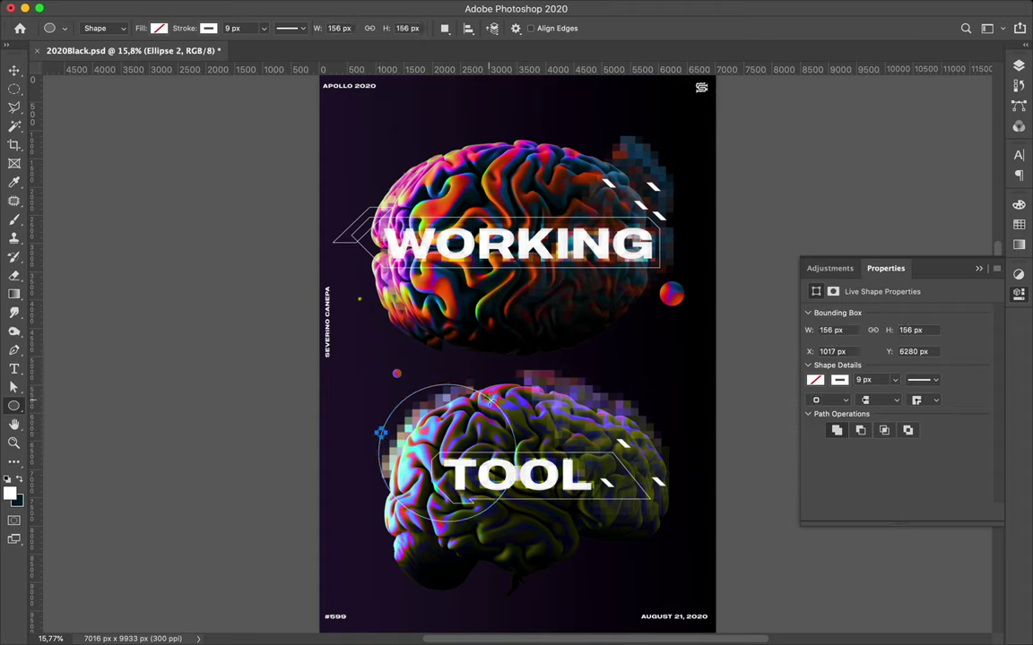
pyautogui.moveTo(489, 400); pyautogui.dragTo(504, 416)
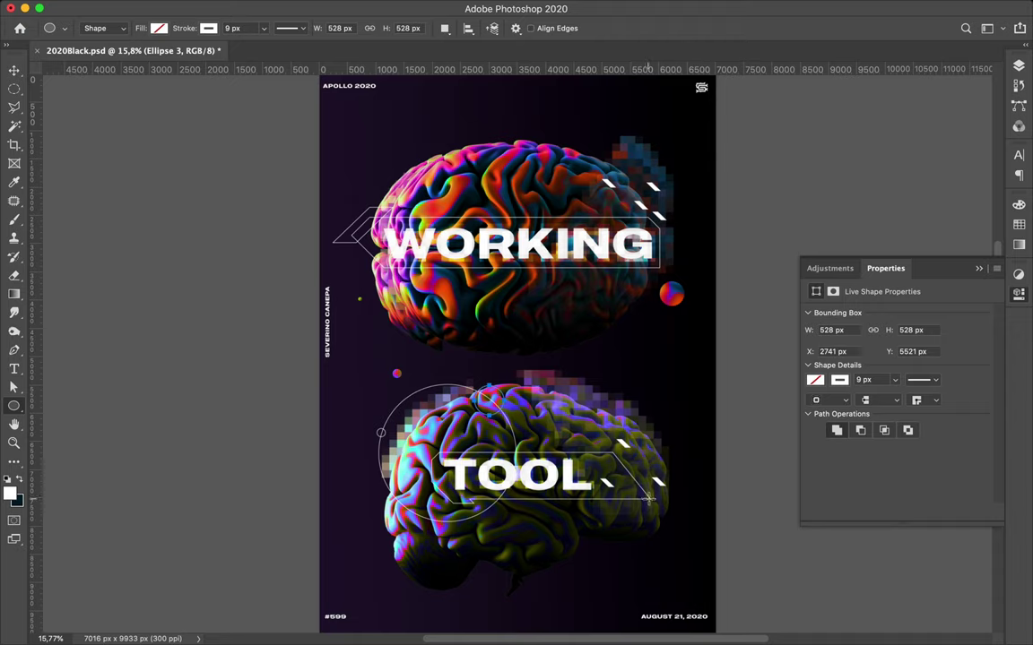
pyautogui.moveTo(620, 466); pyautogui.dragTo(694, 527)
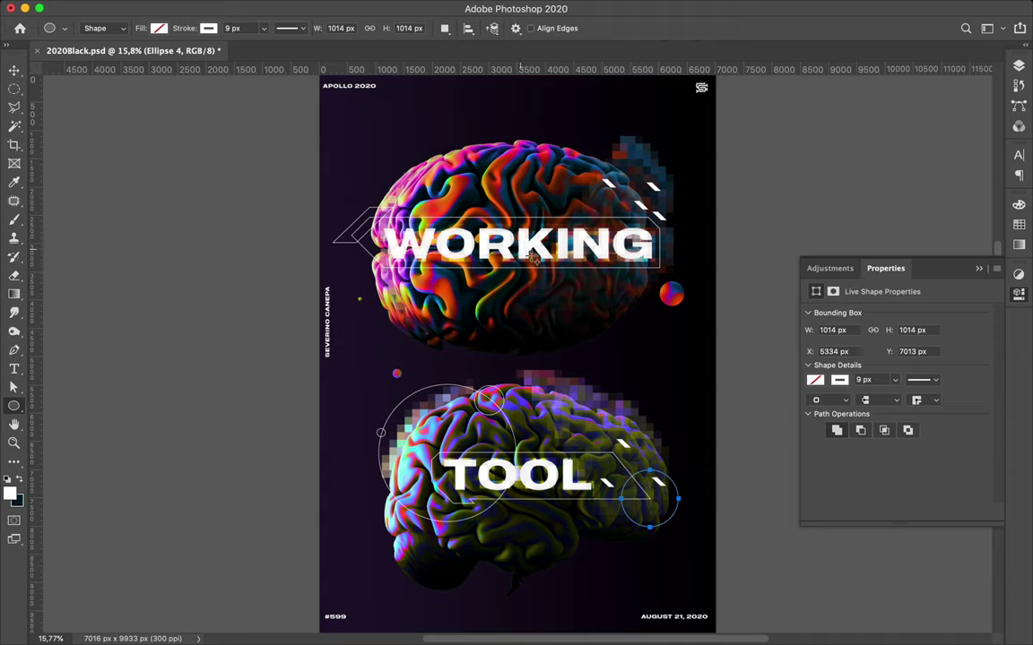
pyautogui.moveTo(641, 350); pyautogui.dragTo(797, 432)
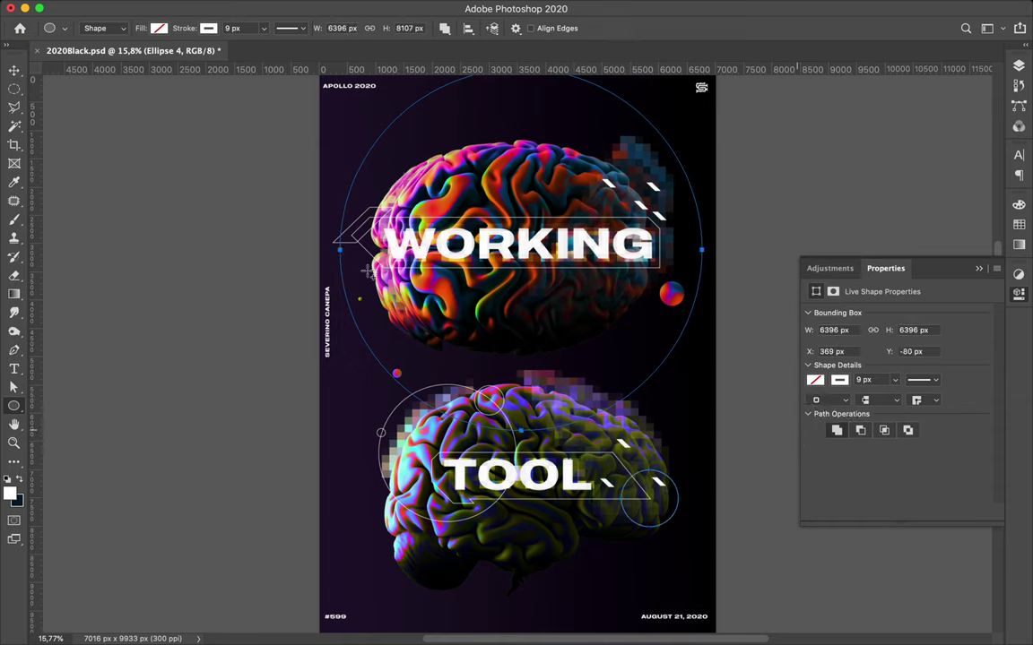
# Step: Add anchors on the large circle's upper-left and lower-left arcs, undoing a left-arc deletion
pyautogui.press('a')
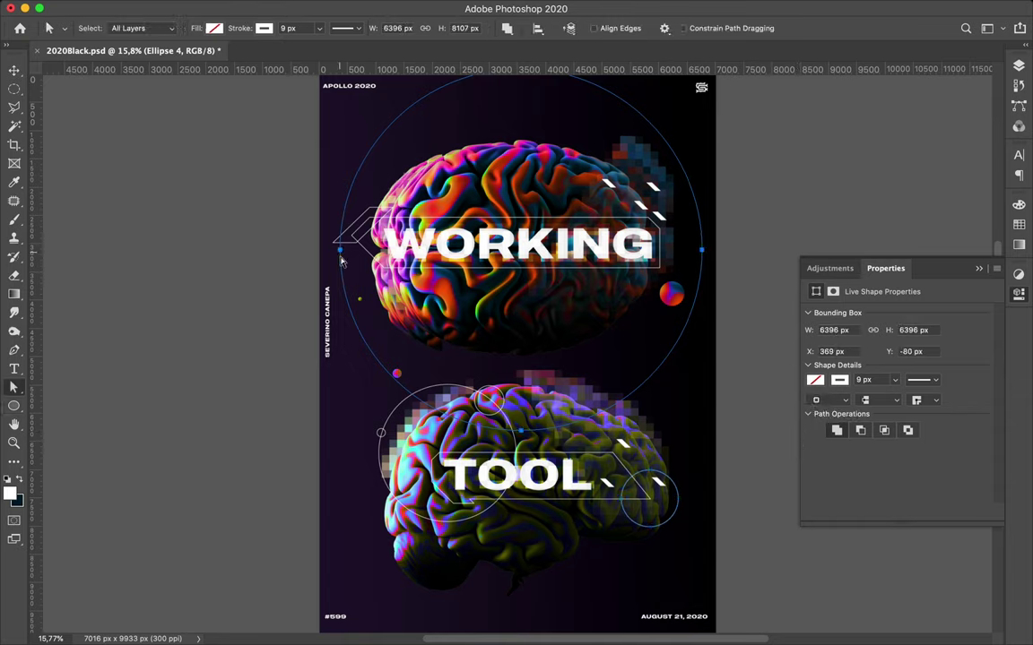
pyautogui.press('p')
pyautogui.click(359, 170)
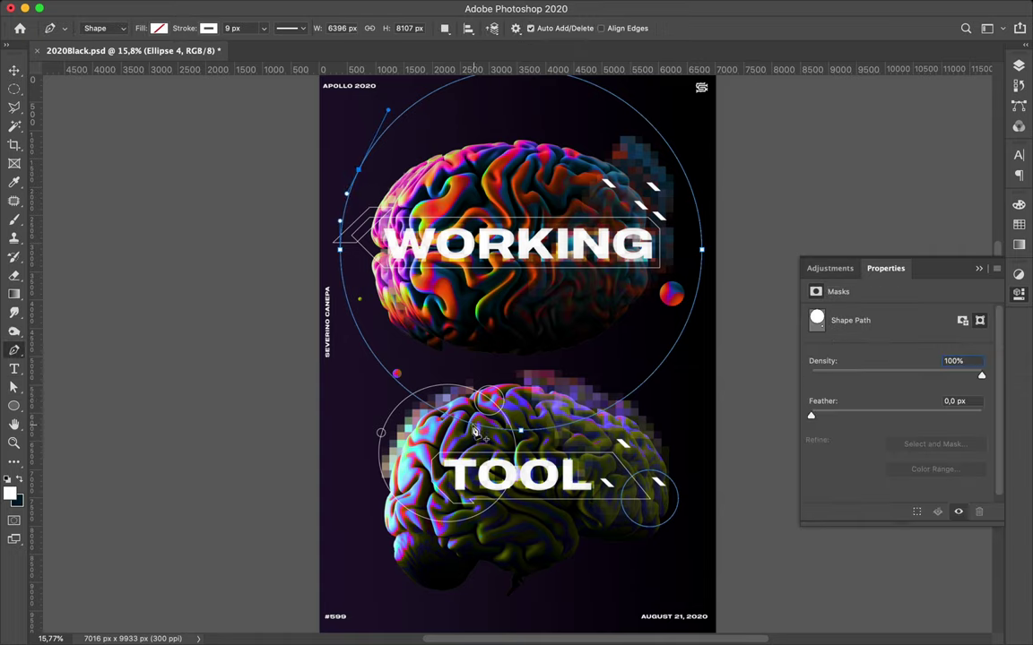
pyautogui.click(378, 361)
pyautogui.press('a')
pyautogui.click(341, 254)
pyautogui.press('Delete')
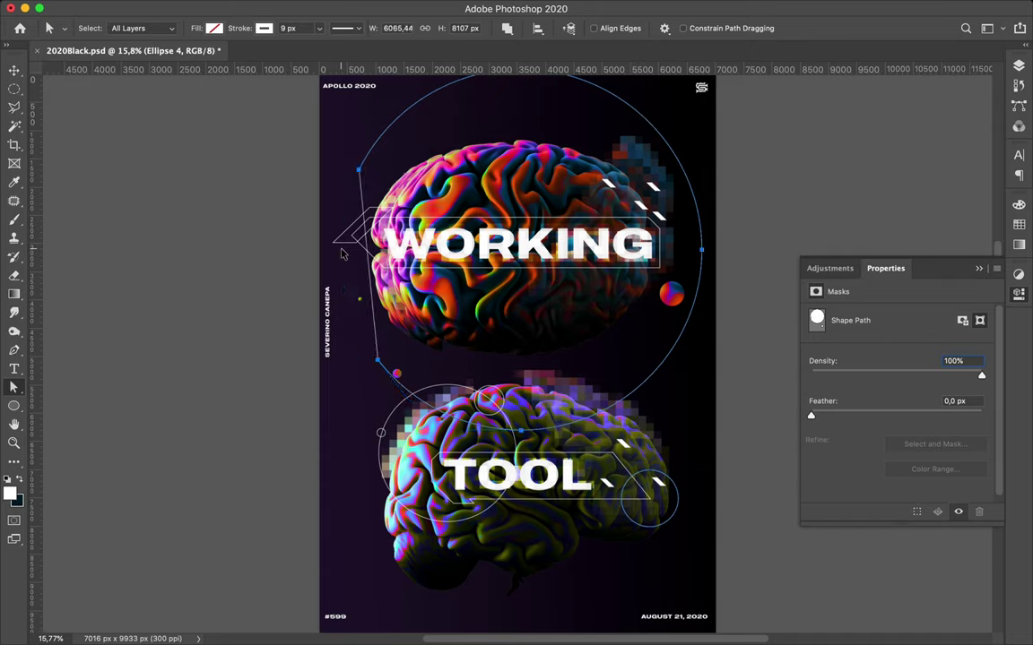
pyautogui.hotkey('ctrl', 'z')
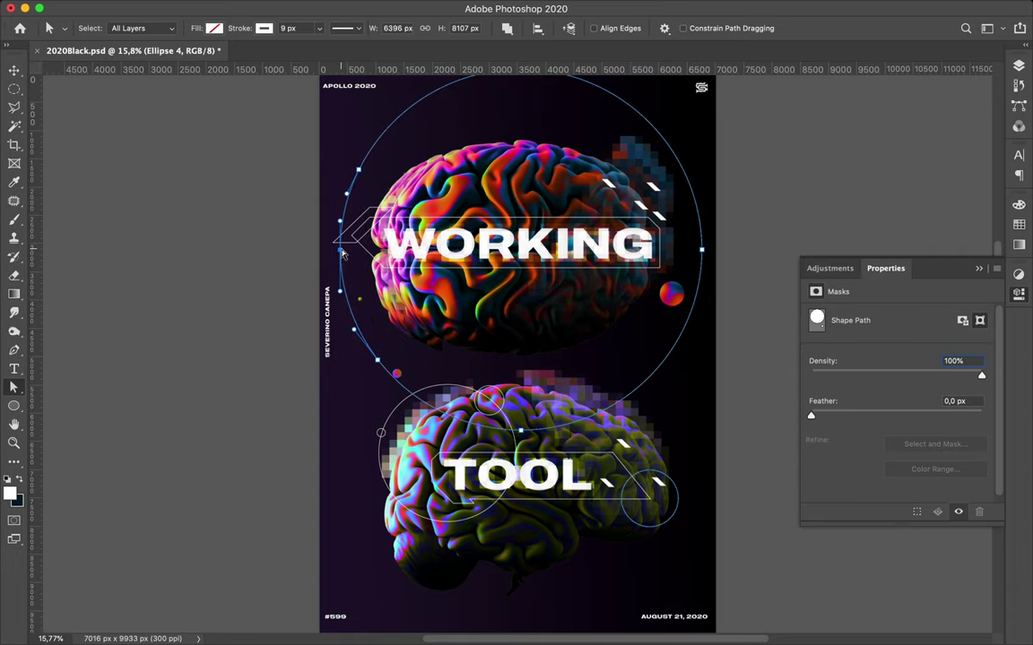
# Step: Rework the large circle's left-arc anchors, undoing the edits that distorted its shape
pyautogui.press('p')
pyautogui.click(341, 254)
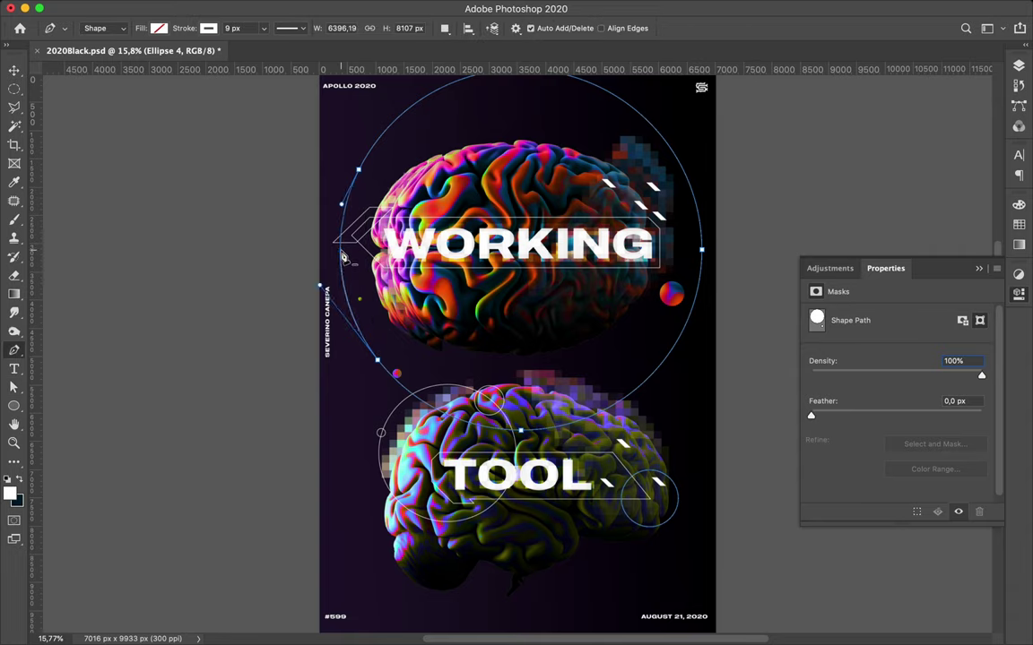
pyautogui.click(341, 251)
pyautogui.press('a')
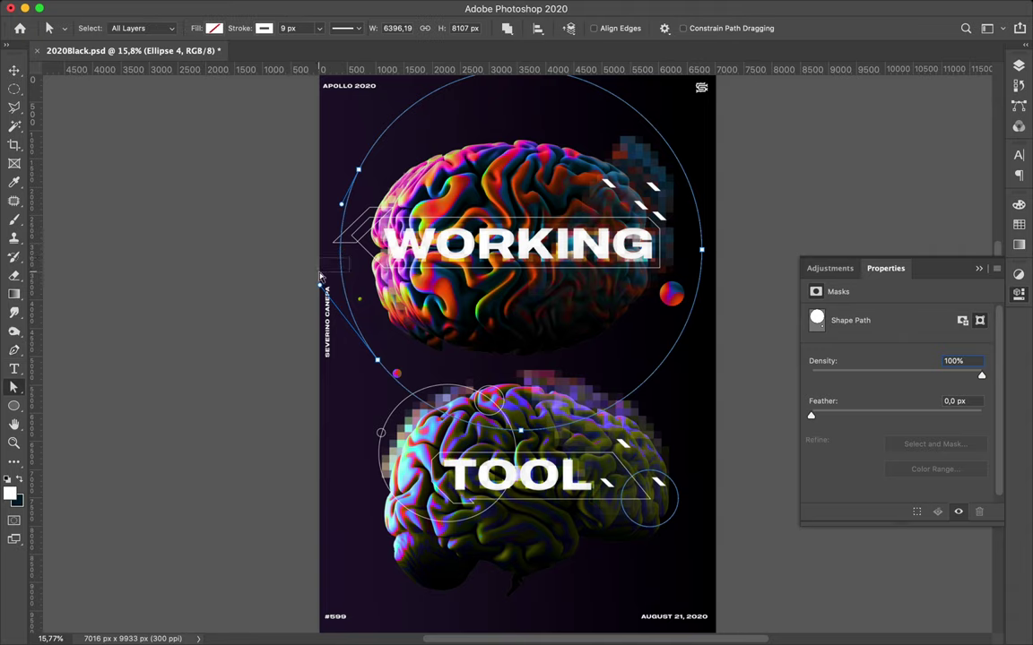
pyautogui.press('BackSpace')
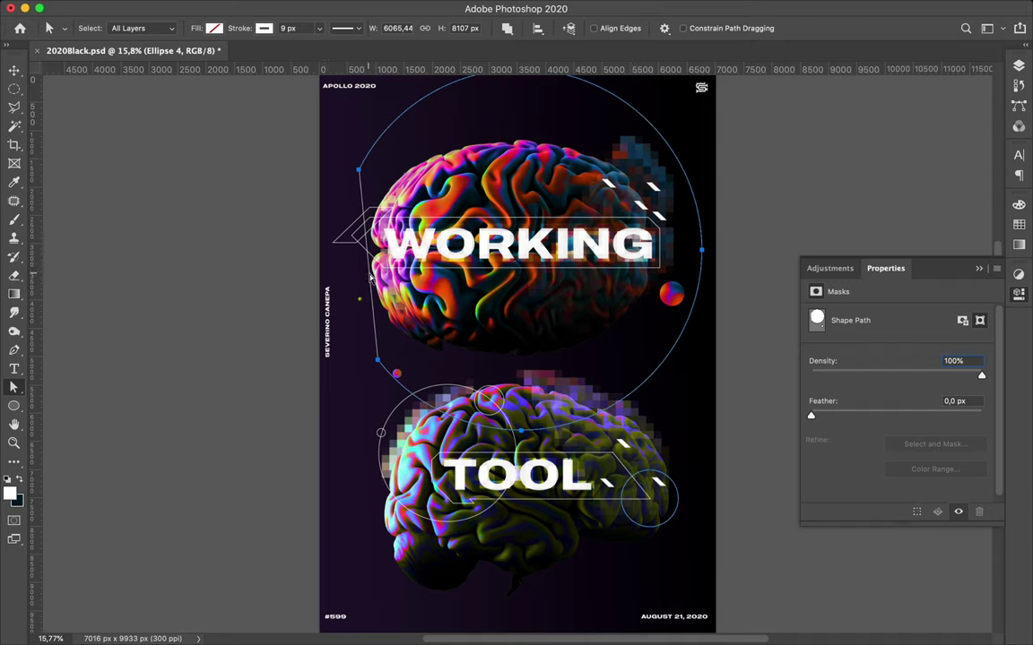
pyautogui.click(367, 323)
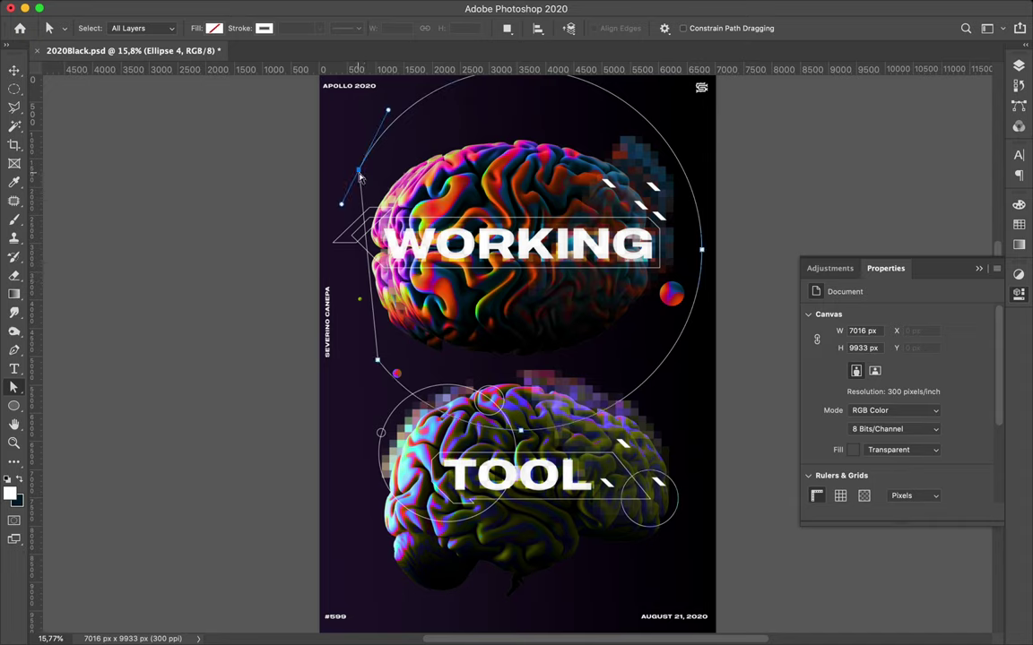
pyautogui.click(360, 178)
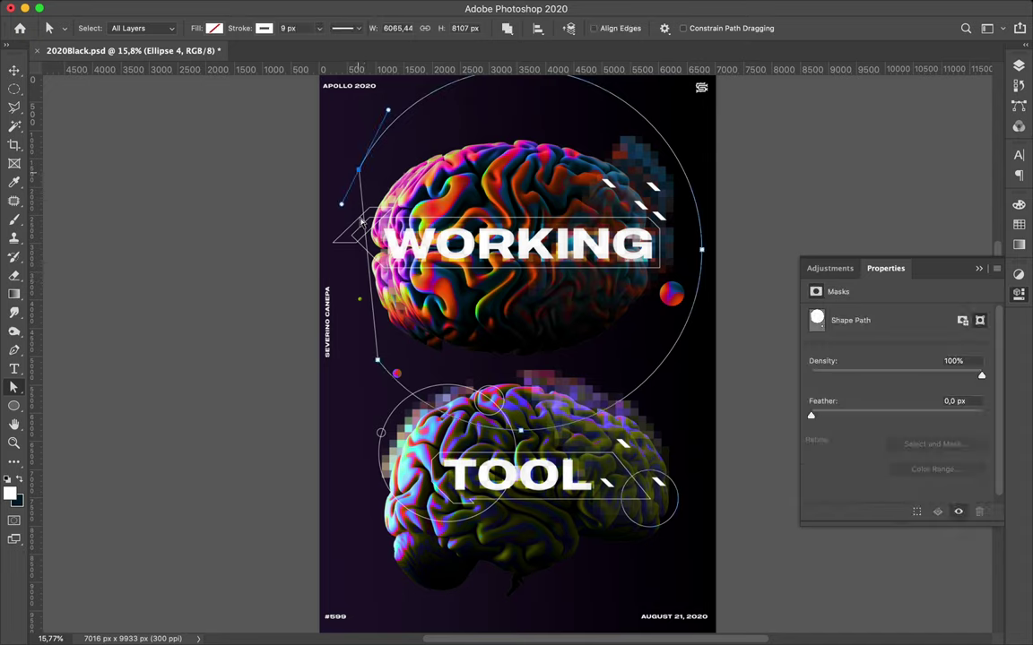
pyautogui.click(379, 361)
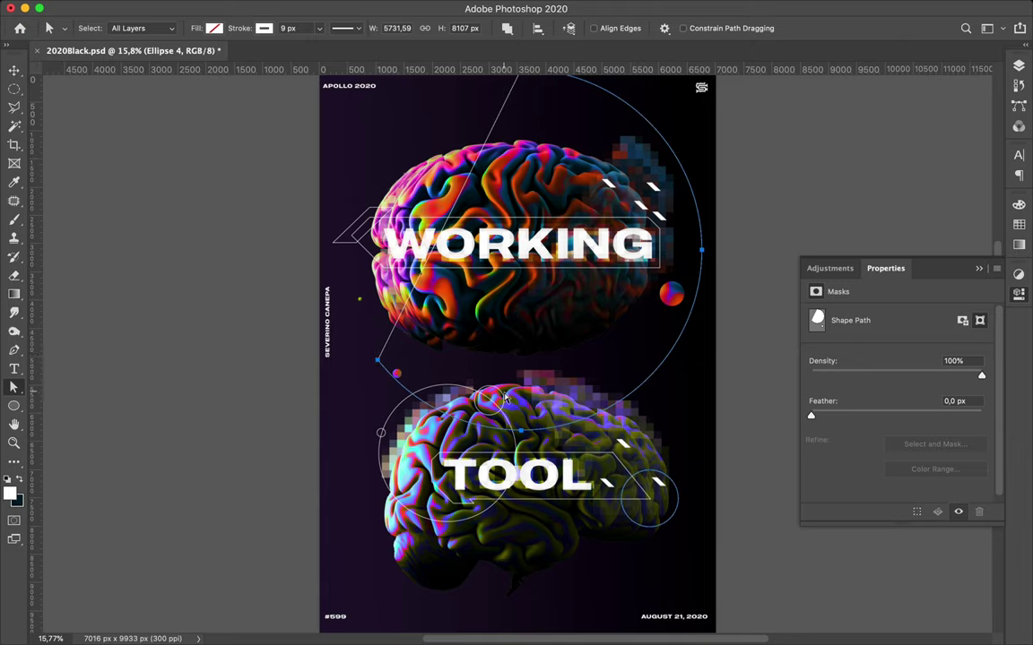
pyautogui.hotkey('ctrl', 'z')
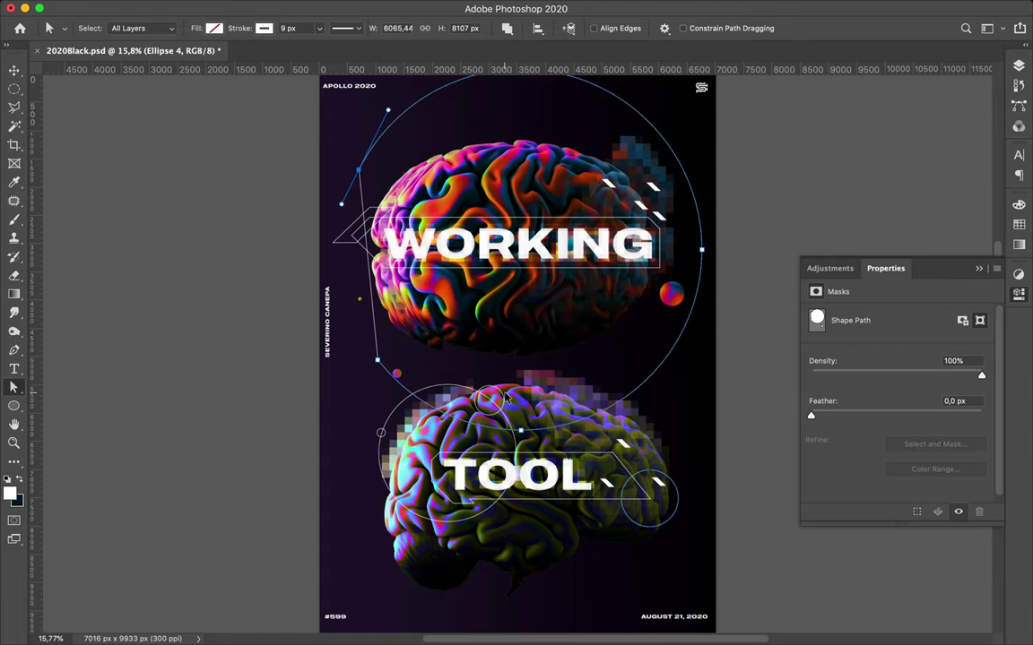
pyautogui.hotkey('ctrl', 'z')
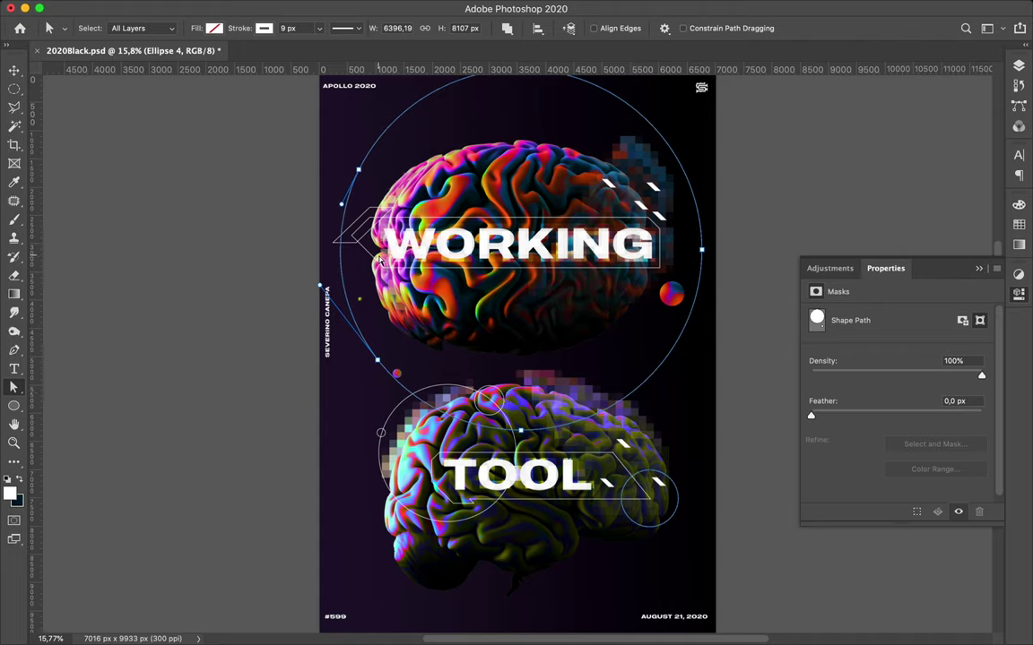
# Step: Bend the left segment back onto the circle and show the Layers panel
pyautogui.press('p')
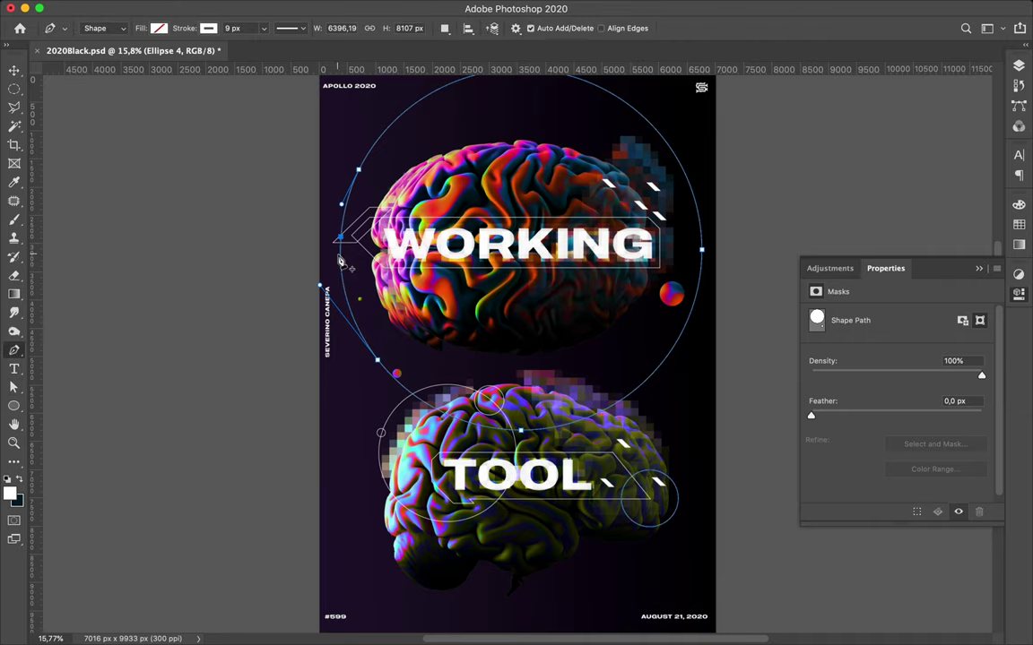
pyautogui.click(340, 267)
pyautogui.press('a')
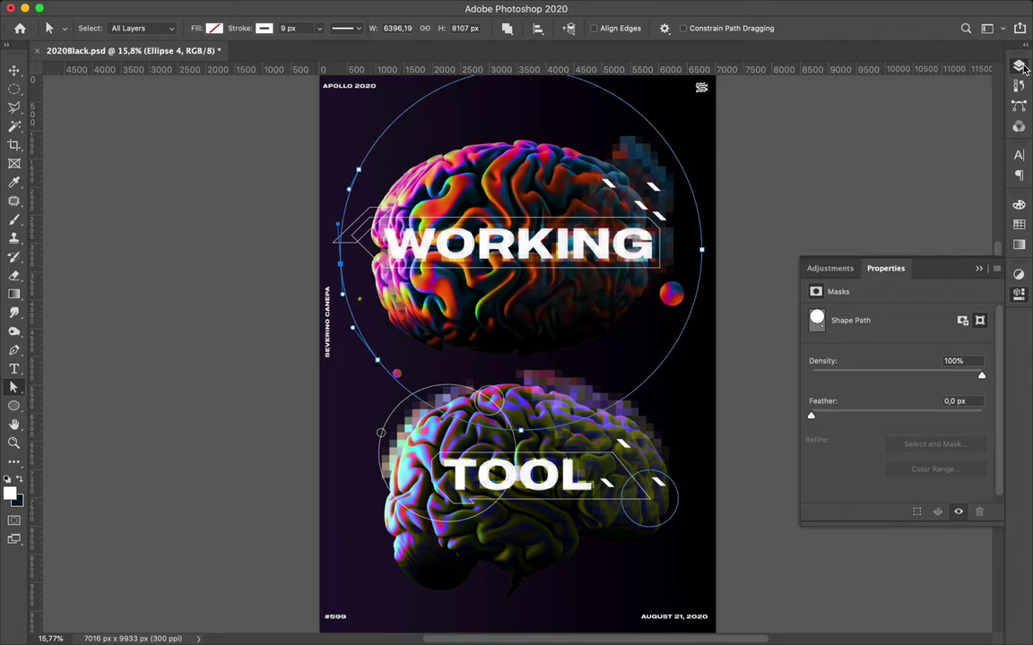
pyautogui.click(1020, 66)
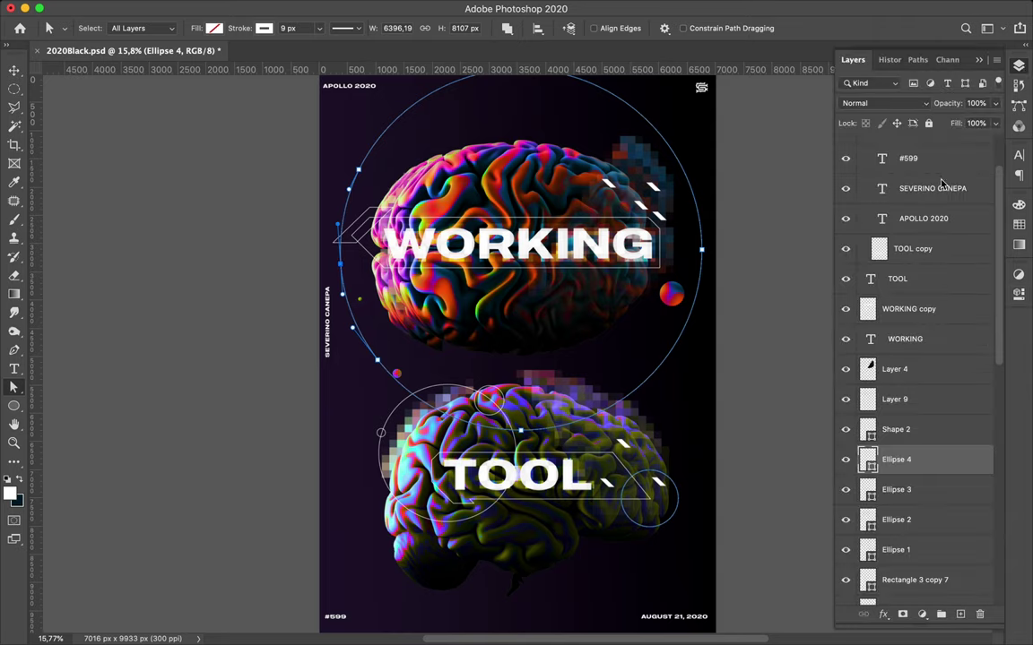
# Step: Rasterize the Ellipse 4 layer
pyautogui.rightClick(917, 466)
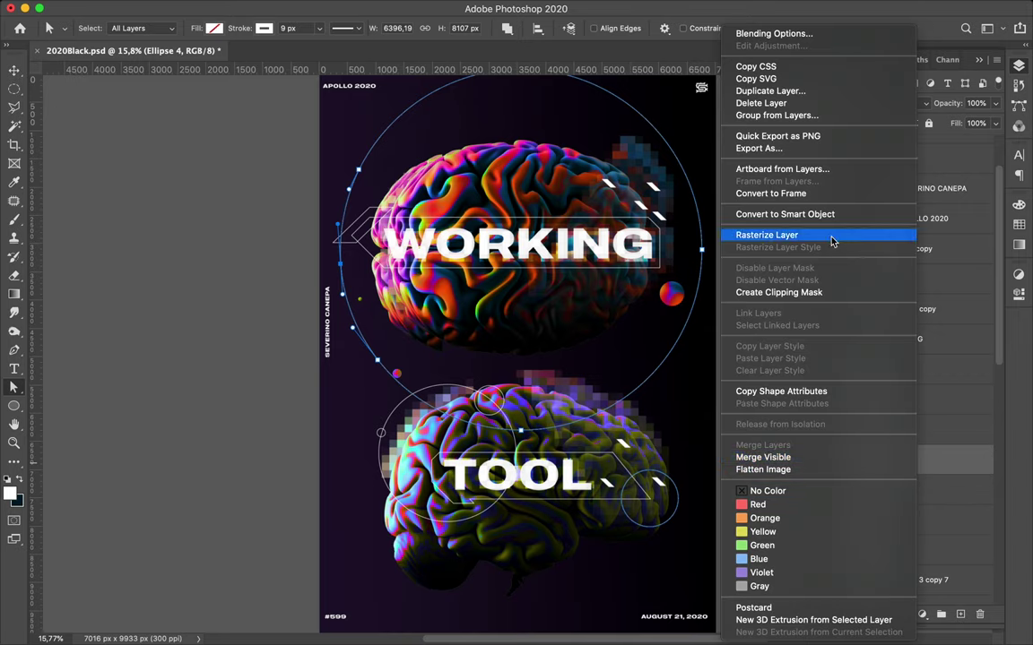
pyautogui.press('Escape')
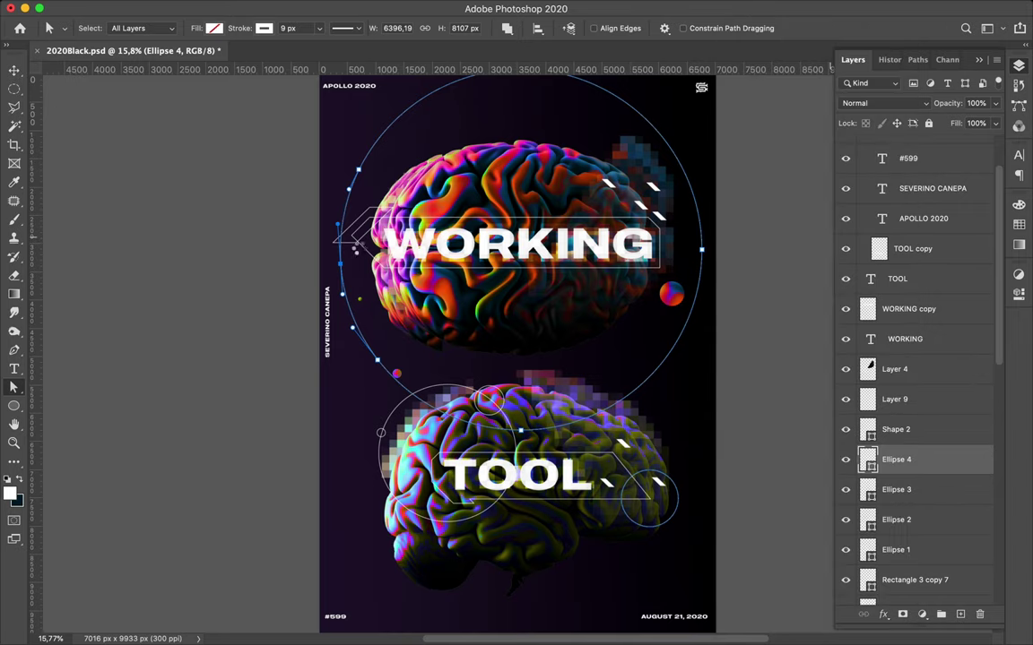
pyautogui.click(312, 195)
# Step: Erase an oval selection over the large circle's left arc to break the ring
pyautogui.press('m')
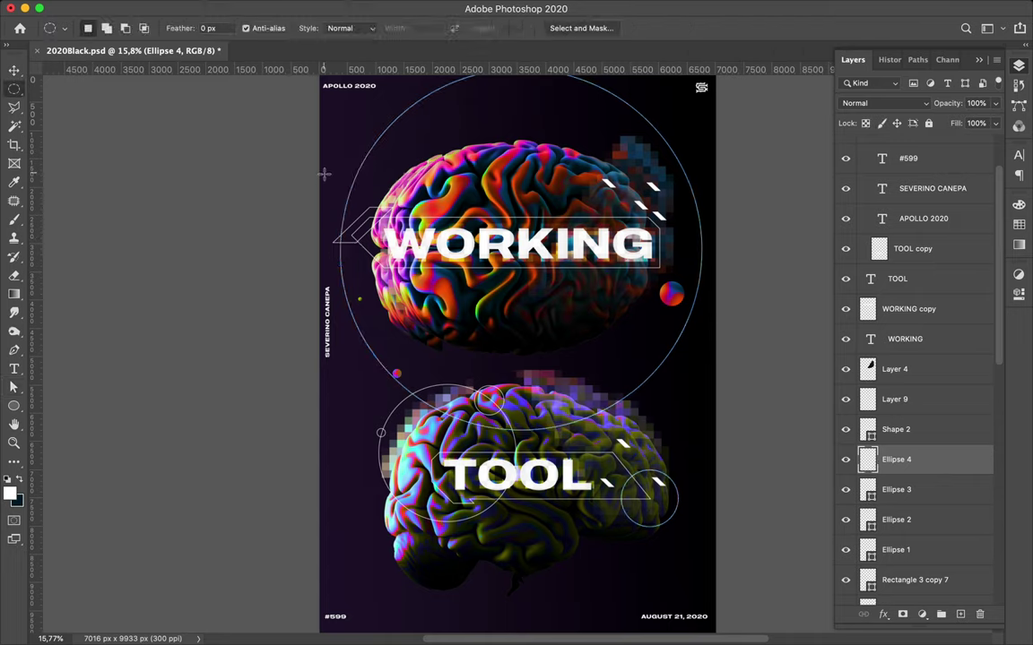
pyautogui.moveTo(325, 173); pyautogui.dragTo(417, 338)
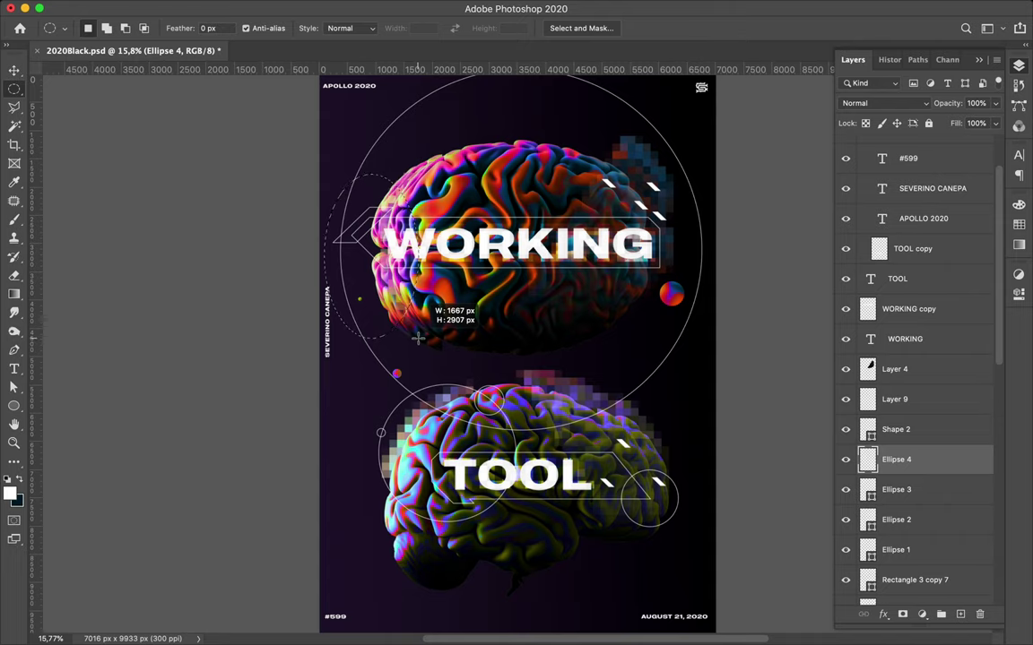
pyautogui.moveTo(418, 338); pyautogui.dragTo(418, 338)
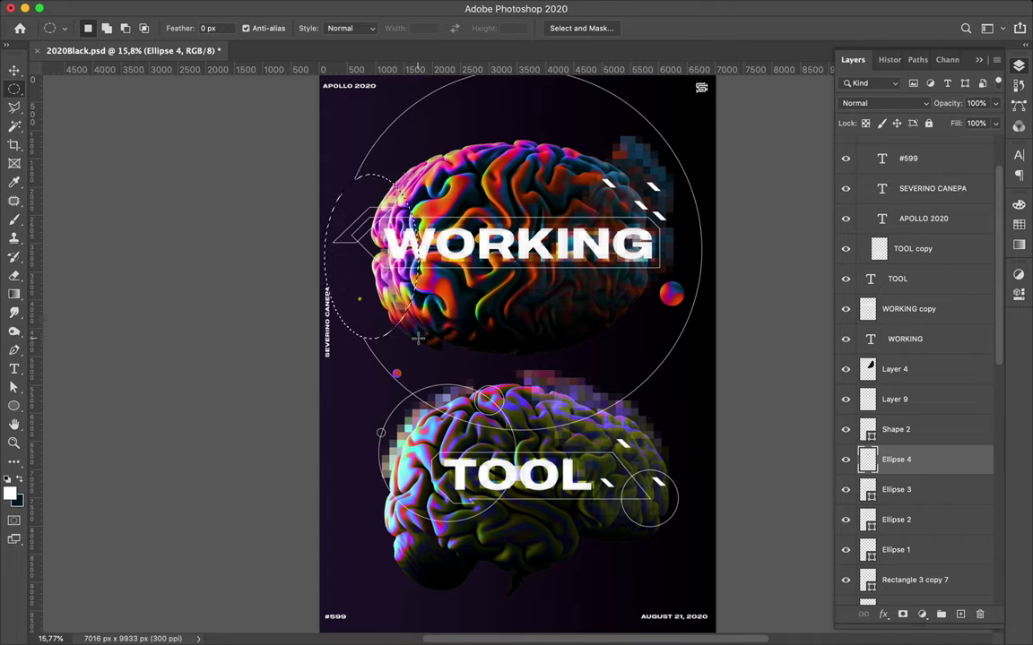
pyautogui.press('a')
pyautogui.press('m')
pyautogui.press('v')
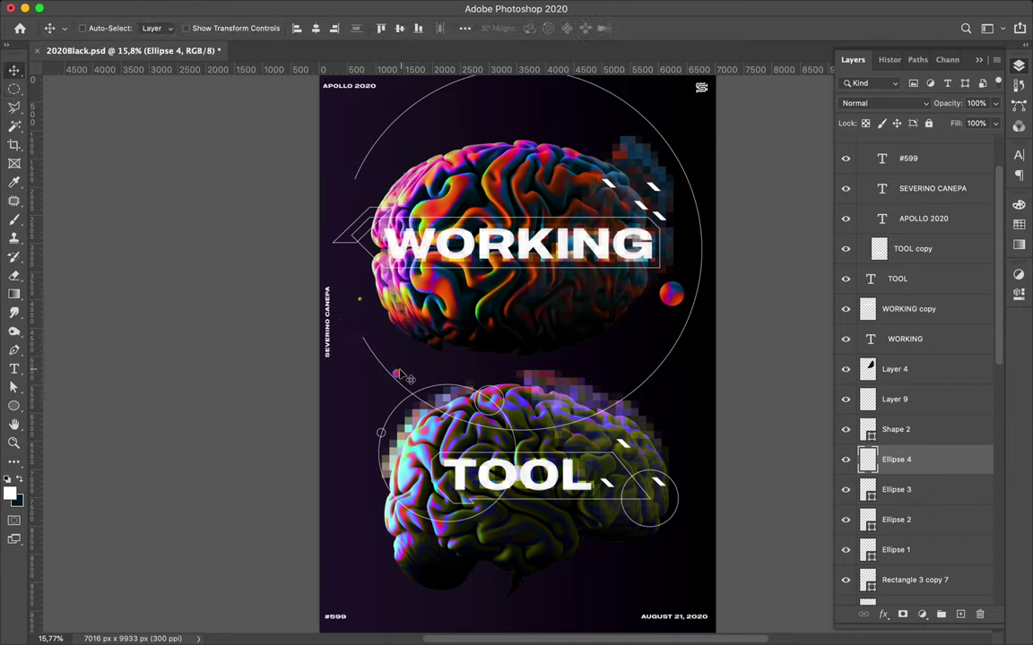
pyautogui.moveTo(397, 376); pyautogui.dragTo(408, 371)
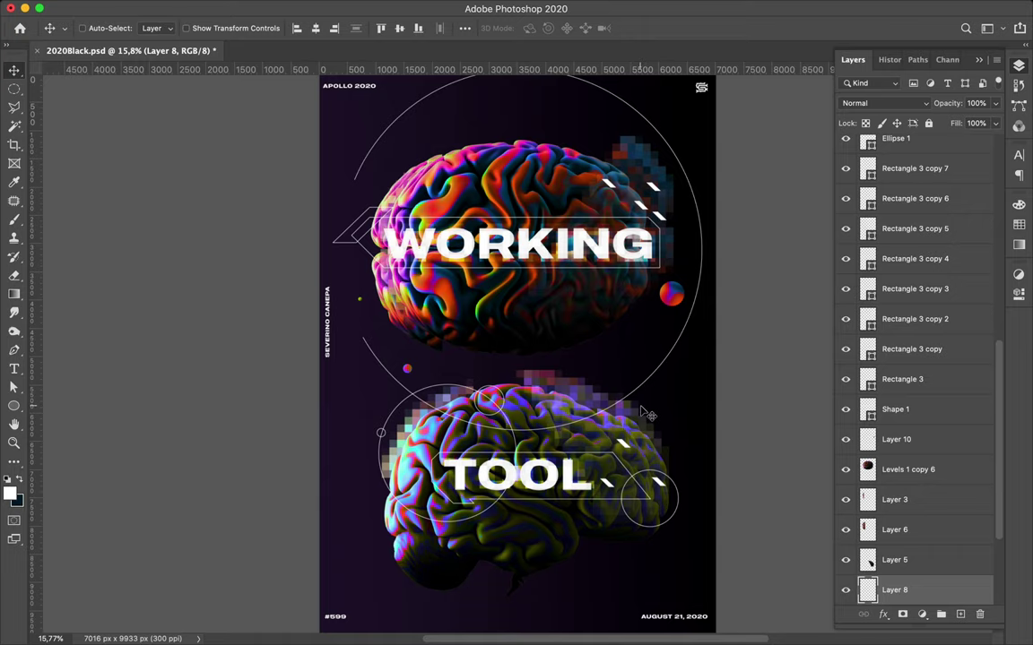
pyautogui.scroll(3, 644, 413)
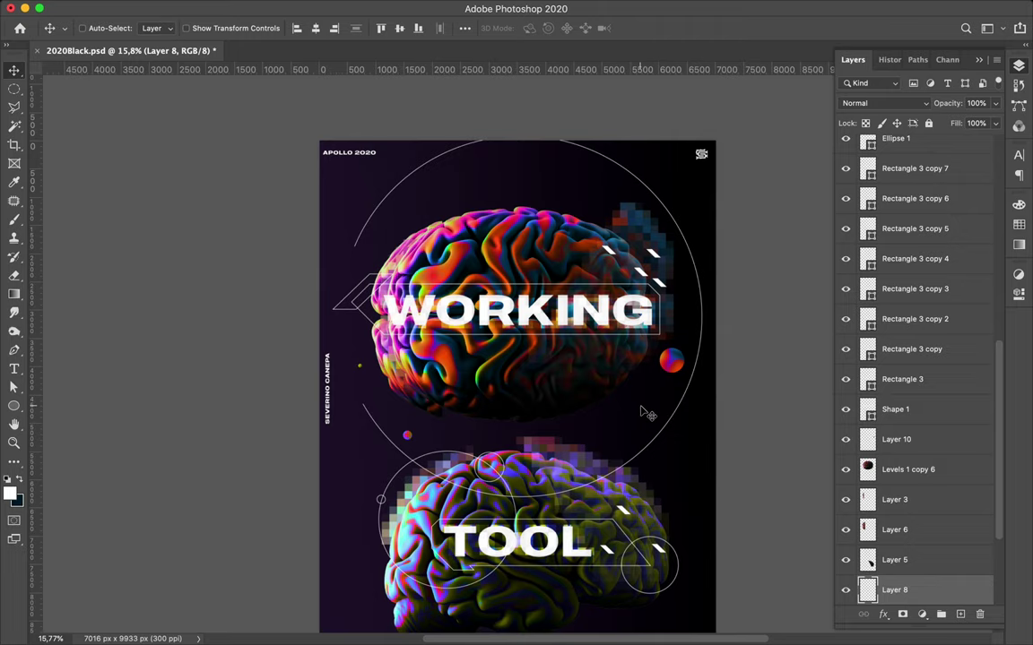
pyautogui.press('ctrl')
pyautogui.hotkey('ctrl', 't')
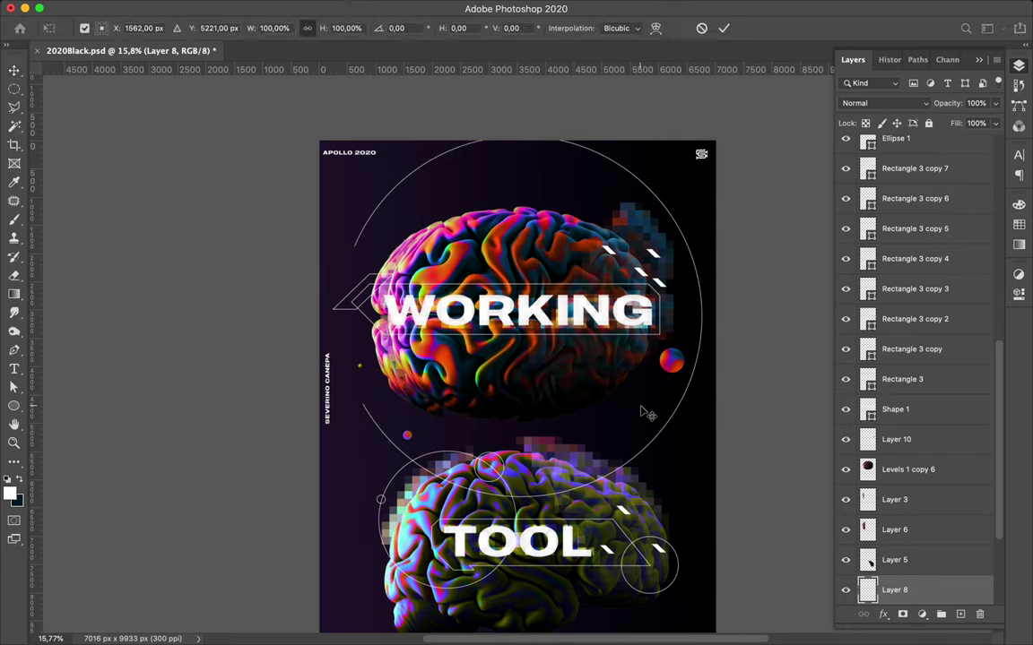
pyautogui.press('Return')
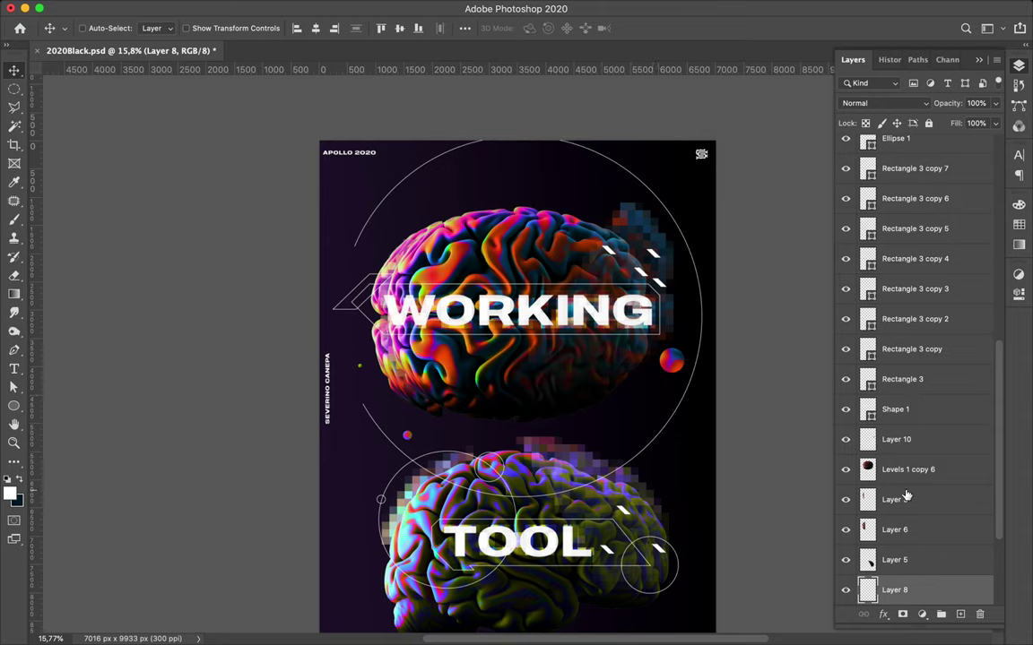
pyautogui.scroll(3, 905, 496)
pyautogui.scroll(1, 906, 496)
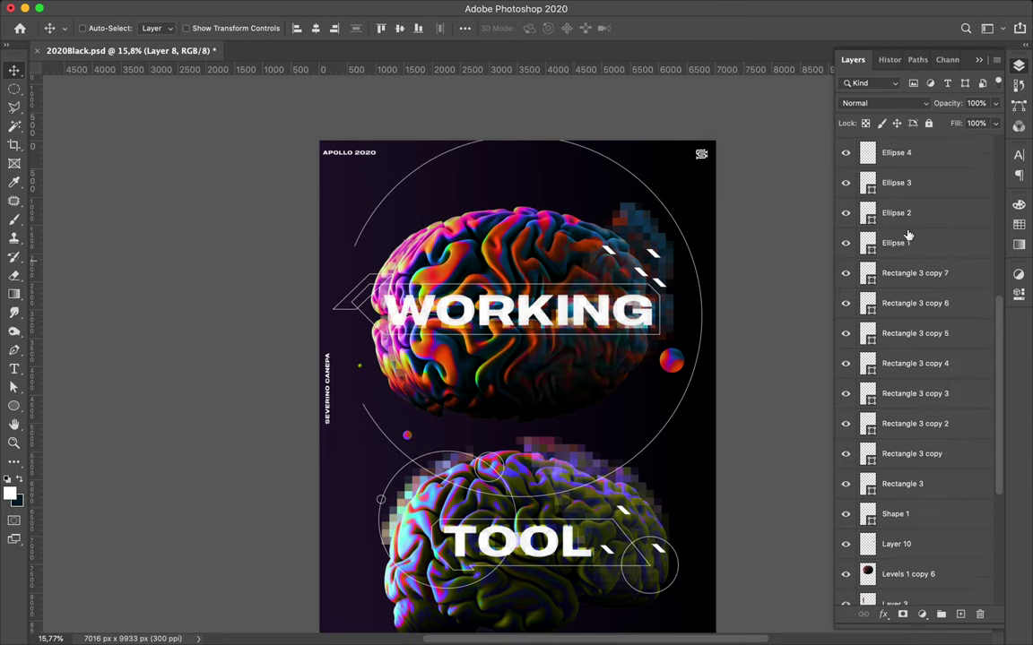
pyautogui.click(846, 154)
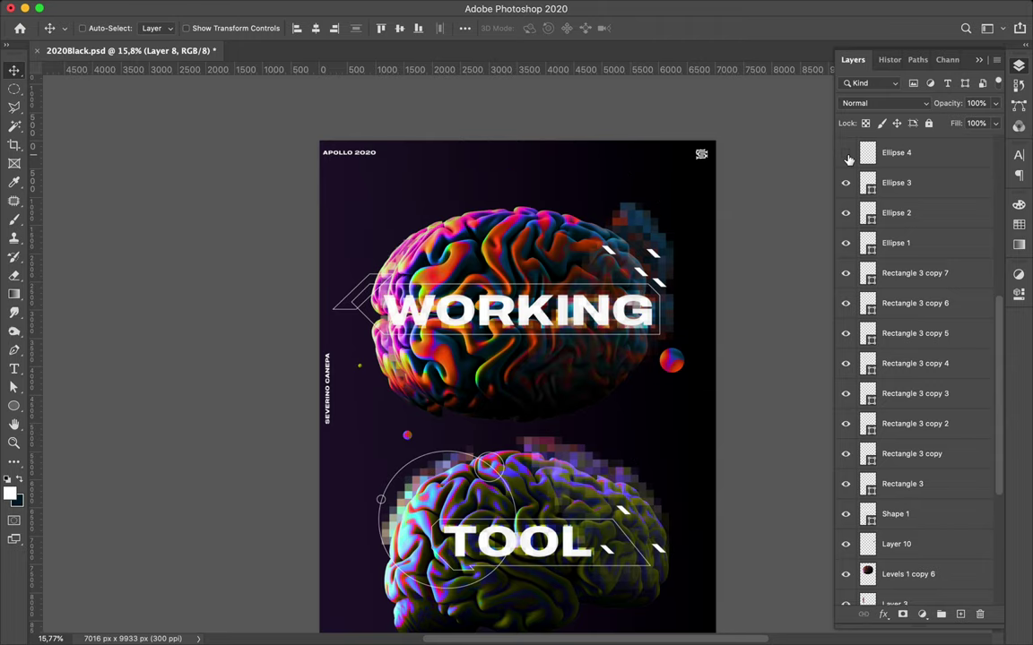
pyautogui.click(847, 155)
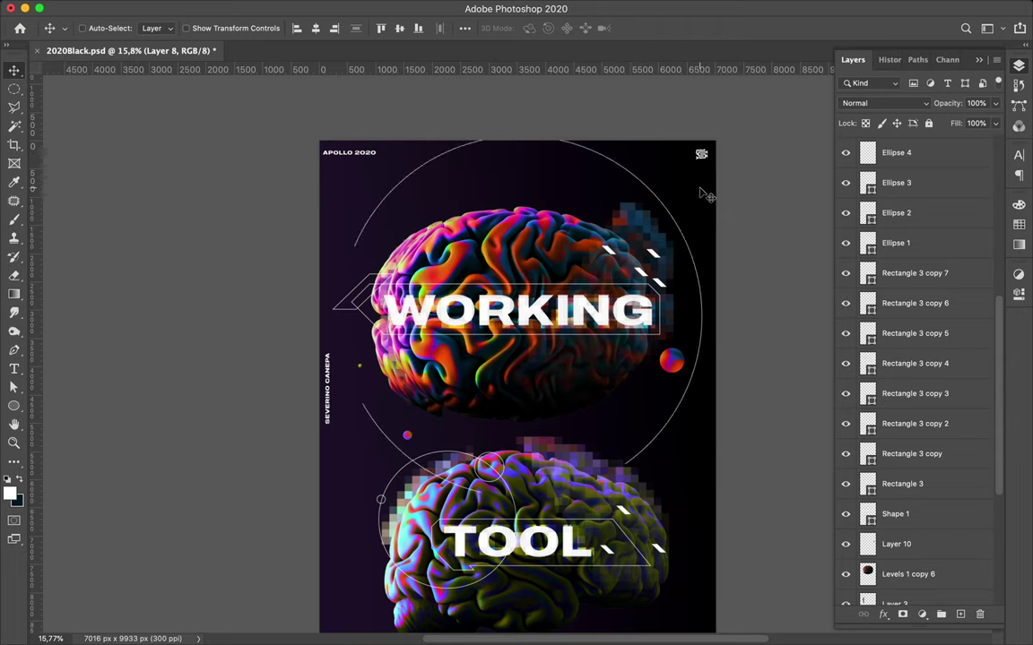
pyautogui.hotkey('ctrl', 't')
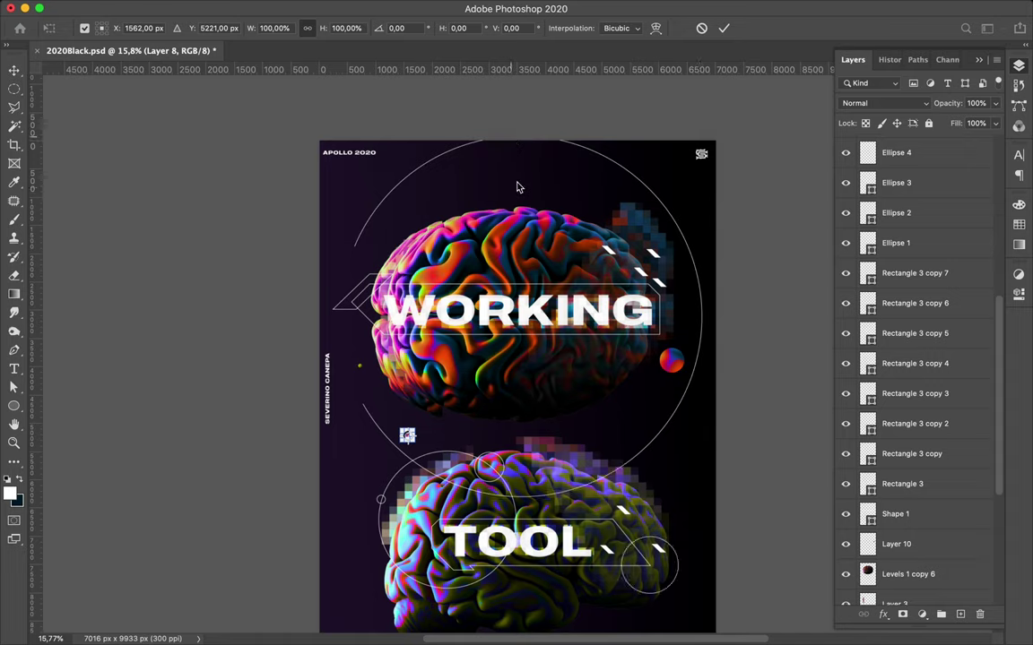
pyautogui.press('Return')
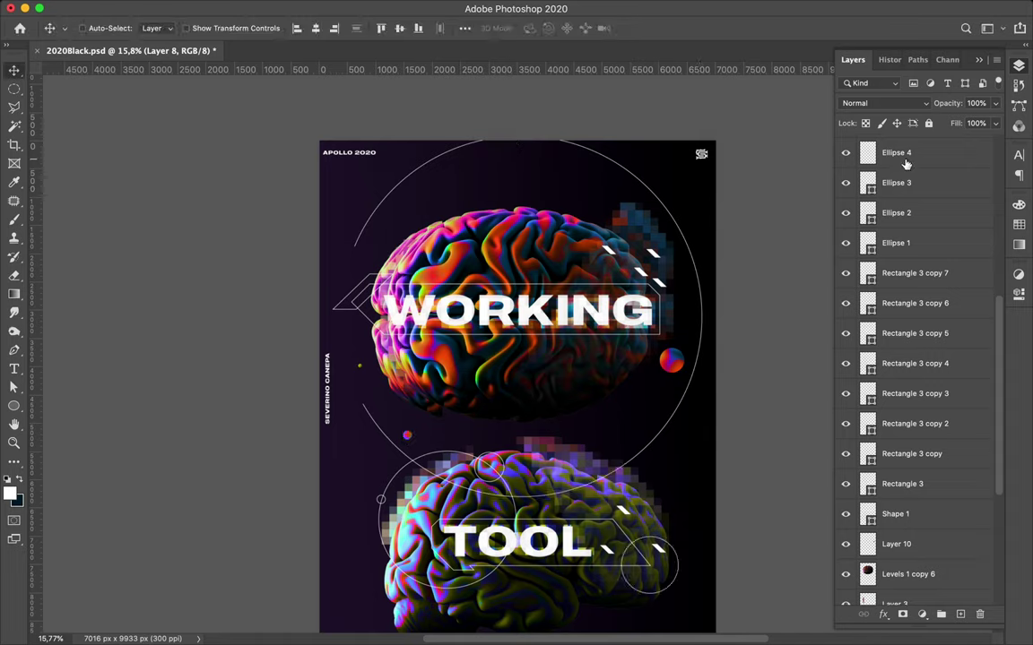
pyautogui.click(866, 154)
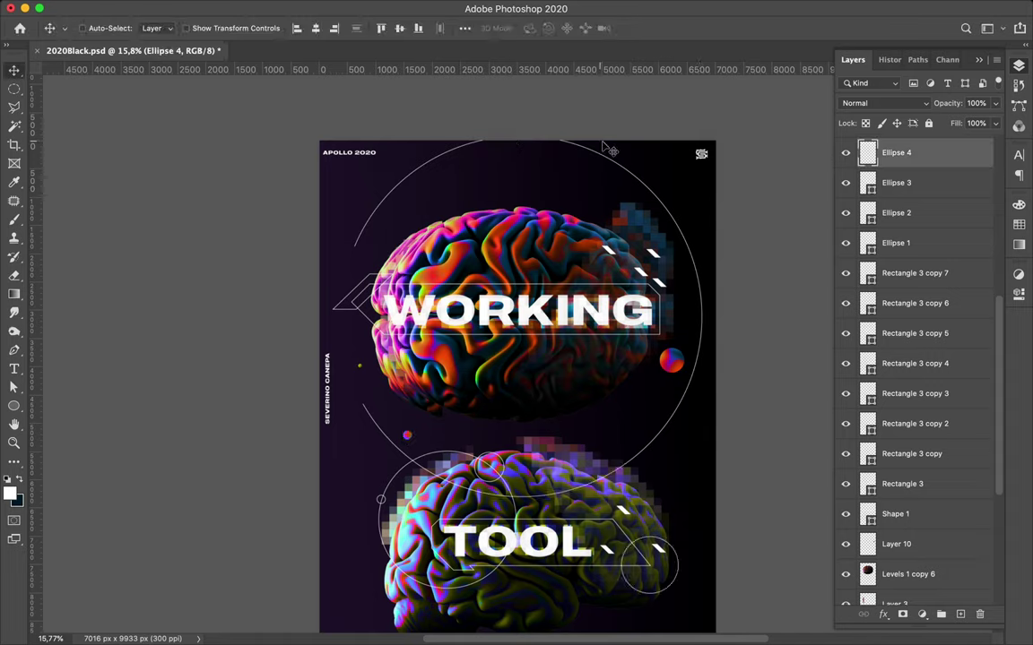
# Step: Scale Ellipse 4 down to about 96% from its top handle and commit the transform
pyautogui.hotkey('ctrl', 't')
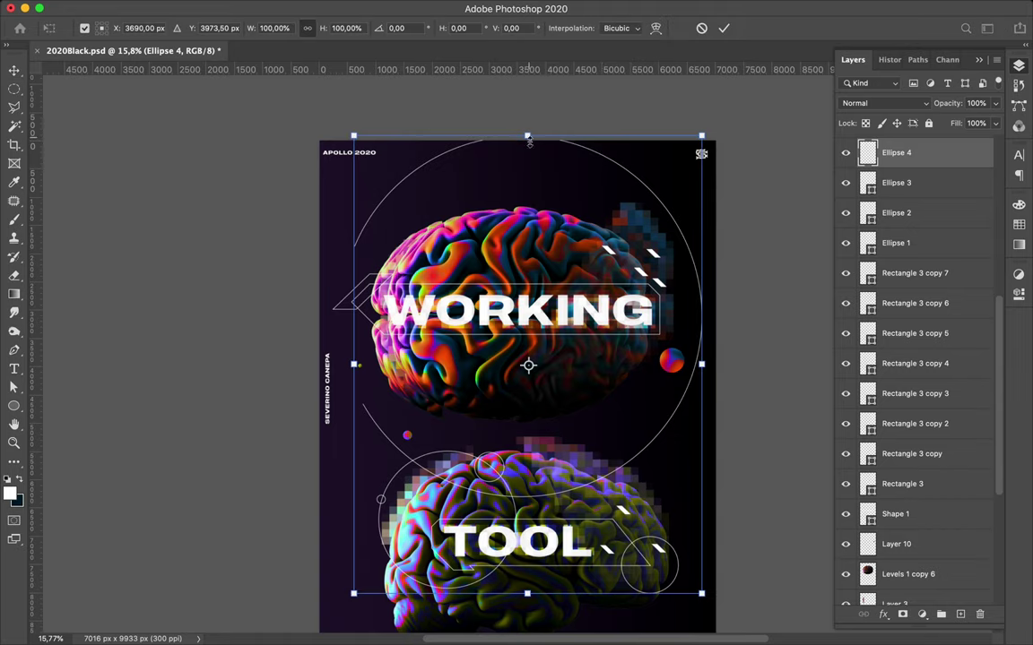
pyautogui.moveTo(529, 144); pyautogui.dragTo(529, 154)
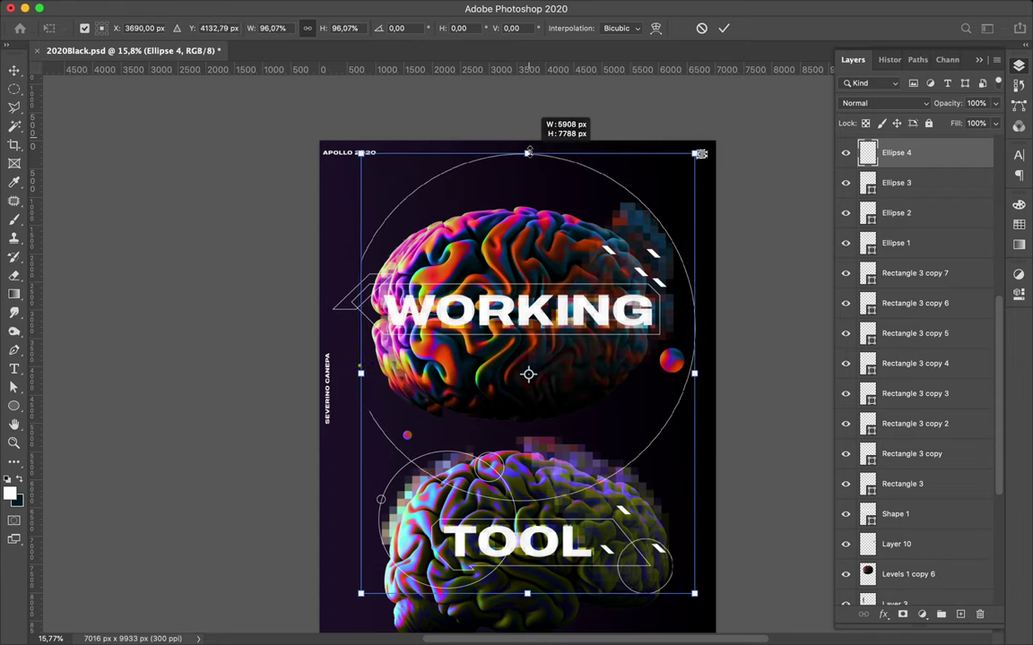
pyautogui.moveTo(529, 151); pyautogui.dragTo(528, 149)
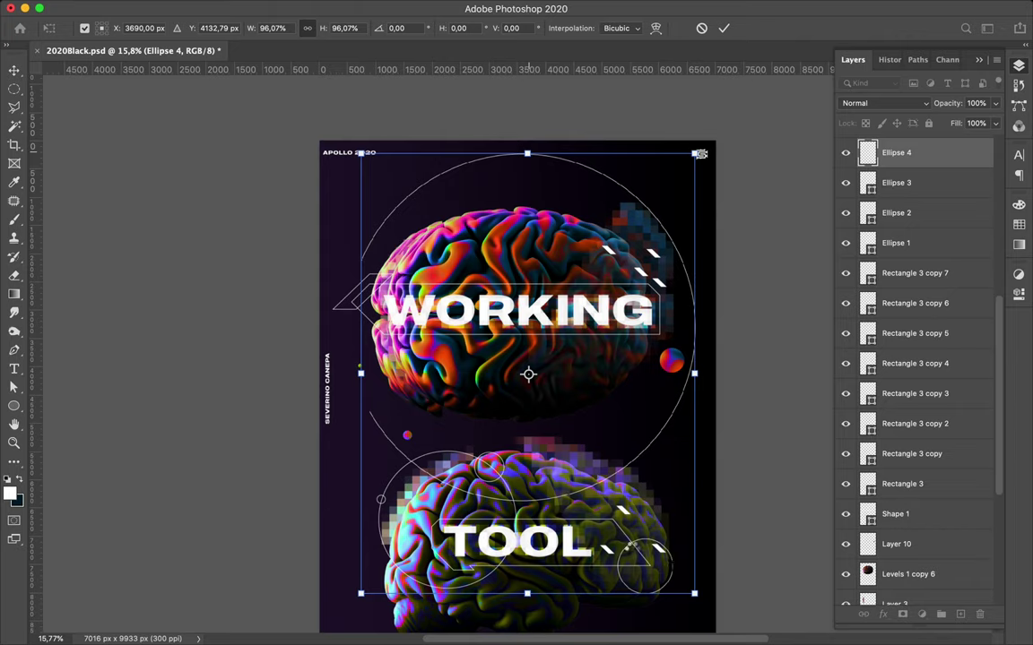
pyautogui.press('Return')
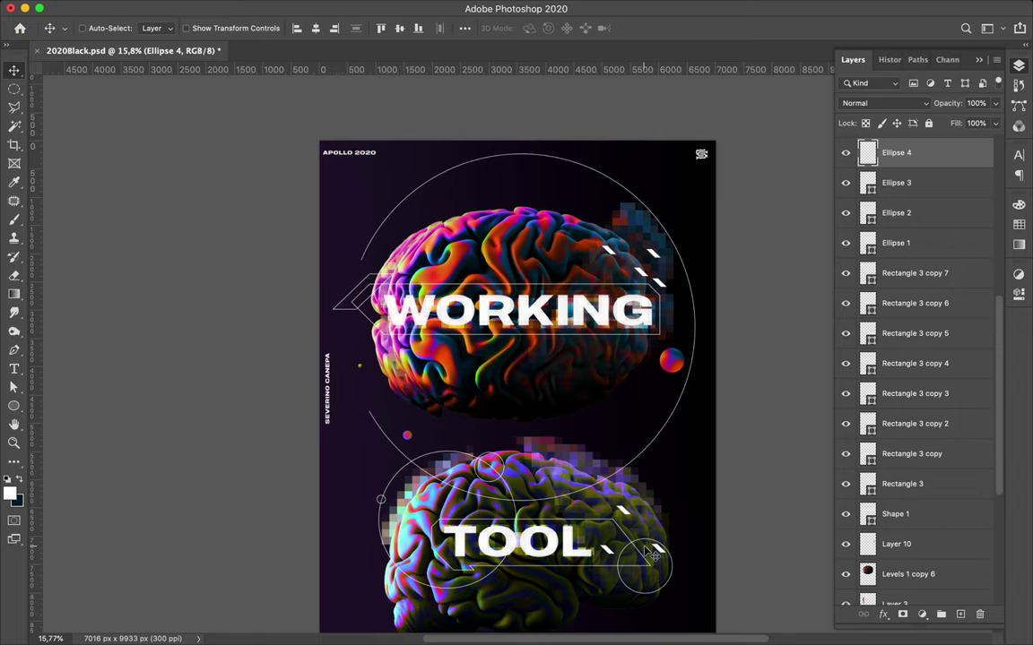
pyautogui.scroll(-5, 663, 402)
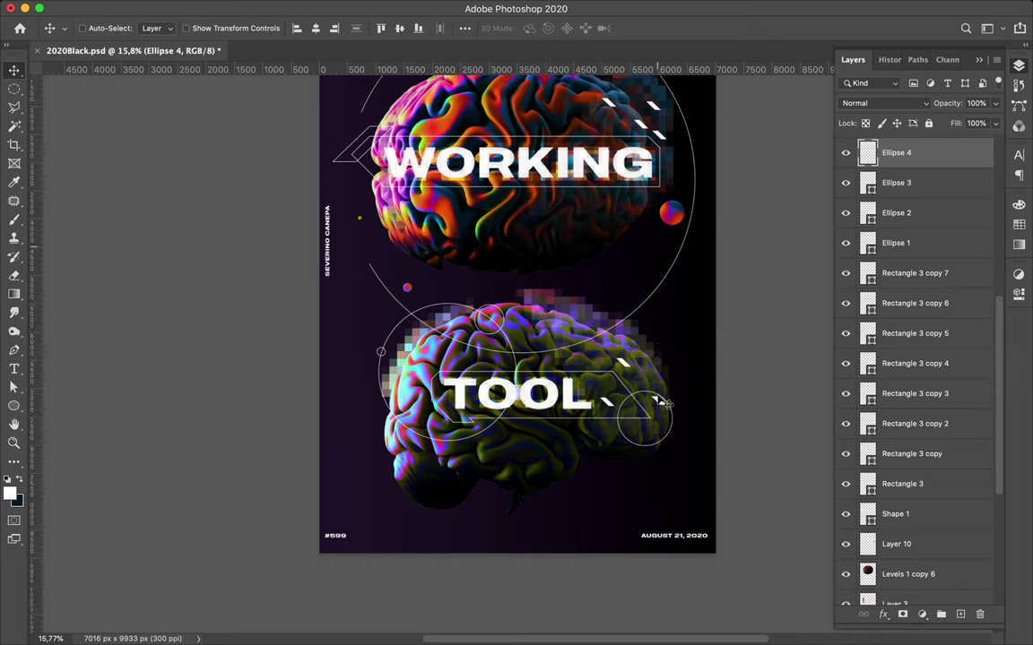
pyautogui.scroll(3, 663, 403)
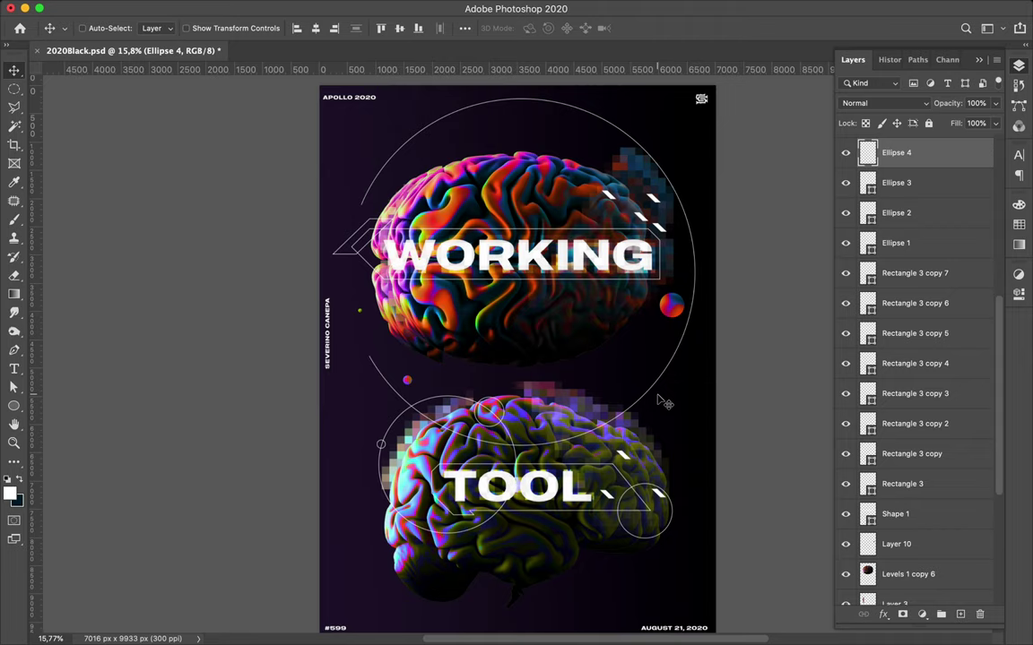
# Step: Draw a circle on the large circle's right edge, plus a white, stroke-free dot near the top
pyautogui.press('u')
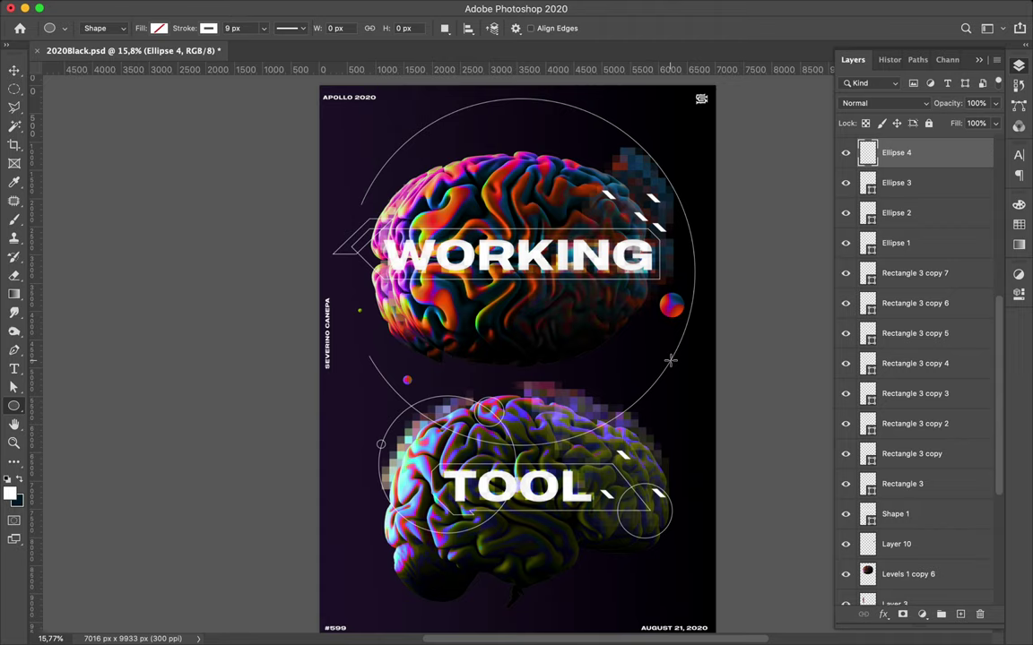
pyautogui.moveTo(668, 359); pyautogui.dragTo(704, 379)
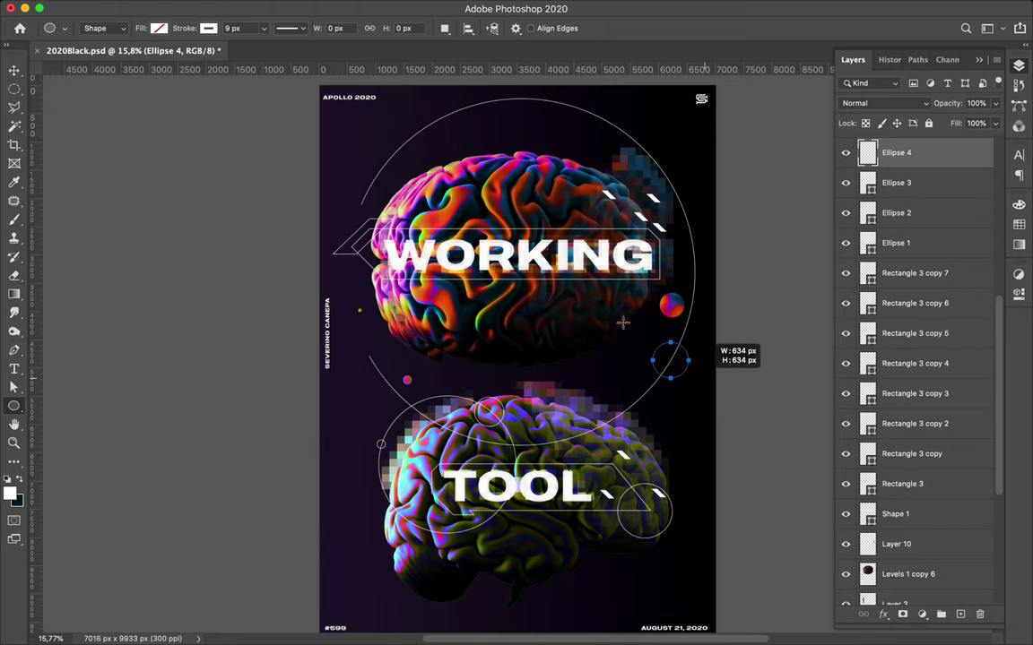
pyautogui.moveTo(704, 379); pyautogui.dragTo(703, 378)
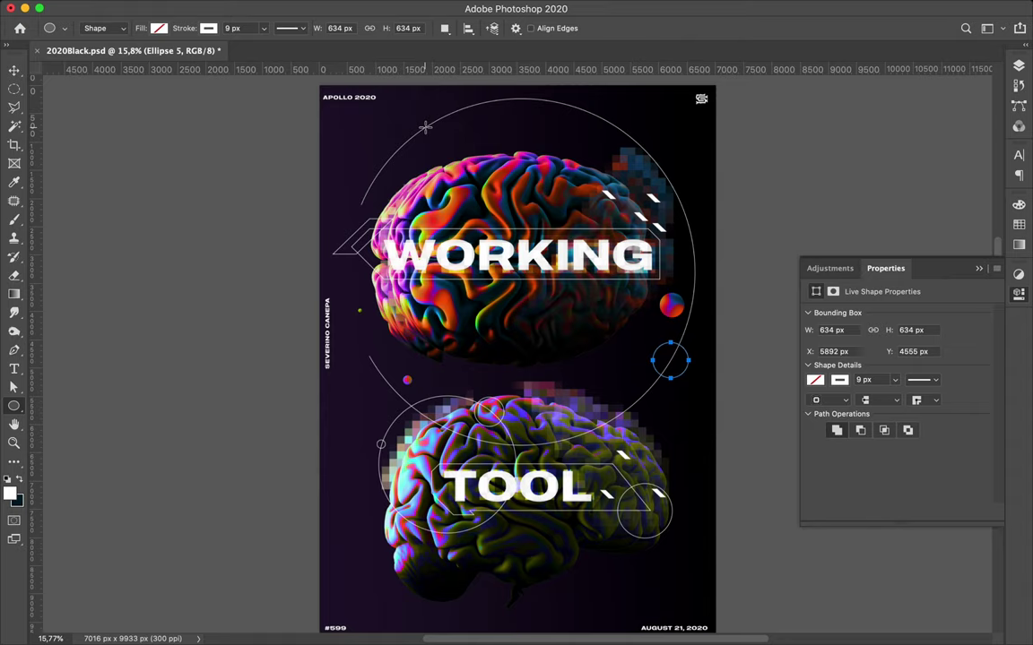
pyautogui.moveTo(426, 128); pyautogui.dragTo(437, 135)
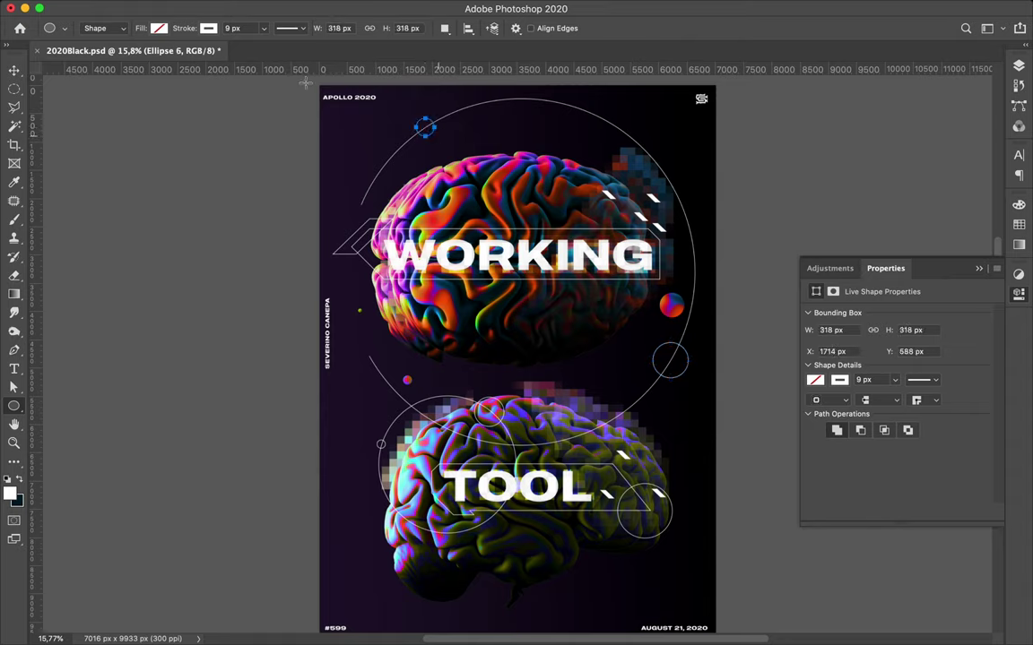
pyautogui.click(209, 29)
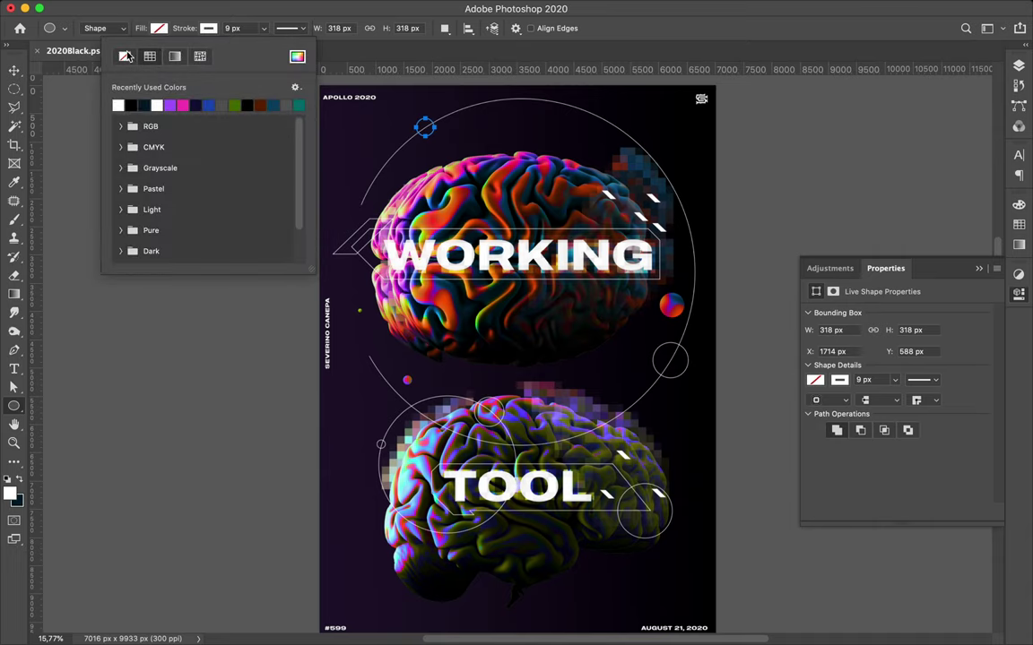
pyautogui.click(125, 57)
pyautogui.click(159, 30)
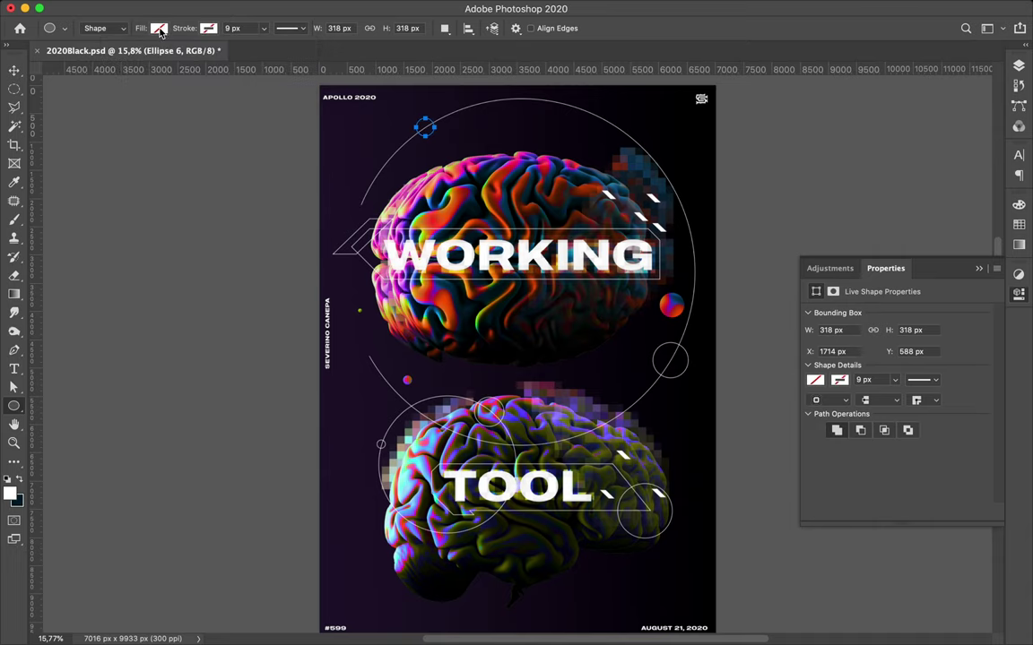
pyautogui.click(69, 106)
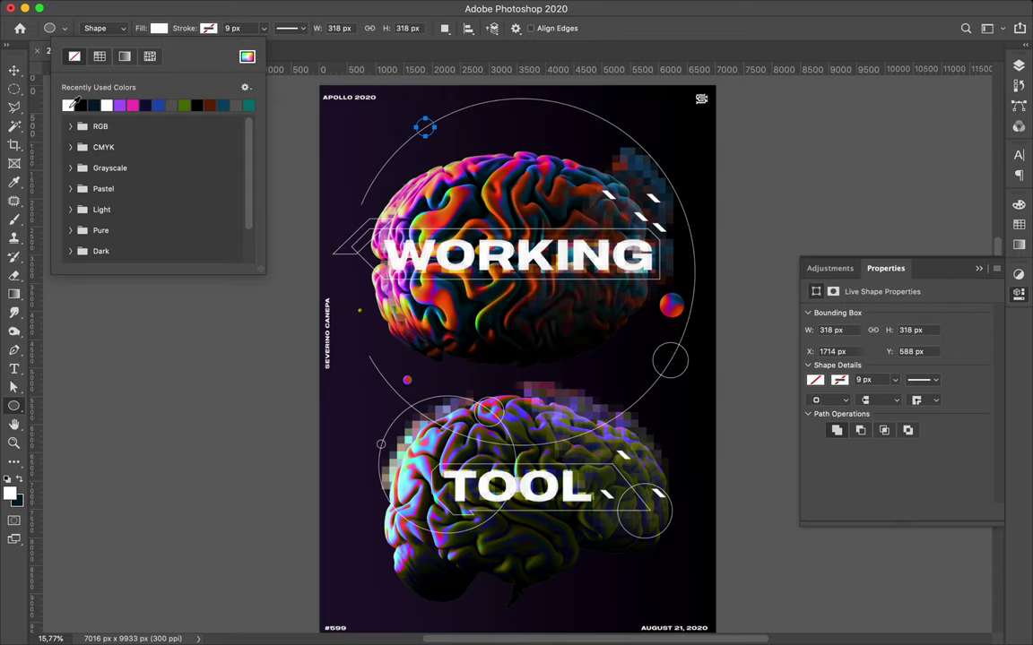
pyautogui.click(632, 415)
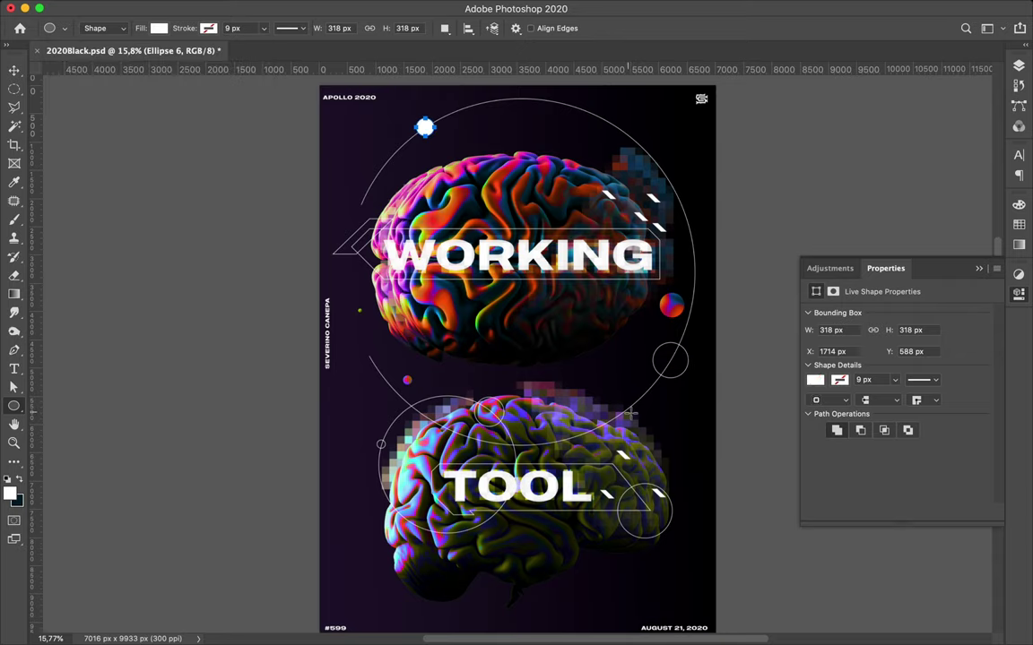
# Step: Place a tiny dot on the large circle's lower-right edge and select the top white dot
pyautogui.moveTo(631, 415); pyautogui.dragTo(629, 412)
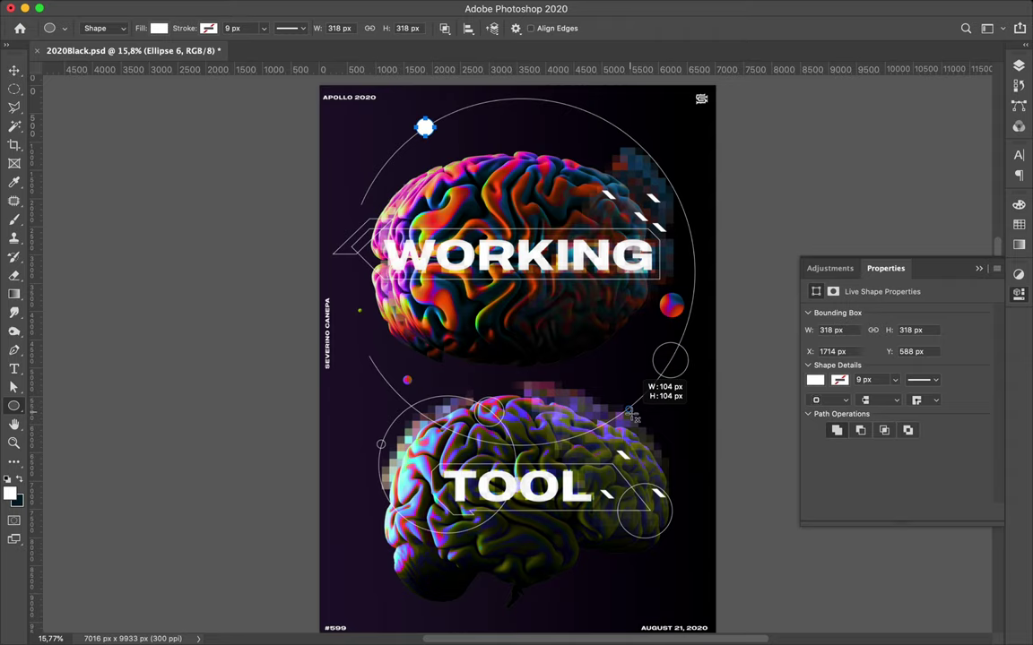
pyautogui.press('space')
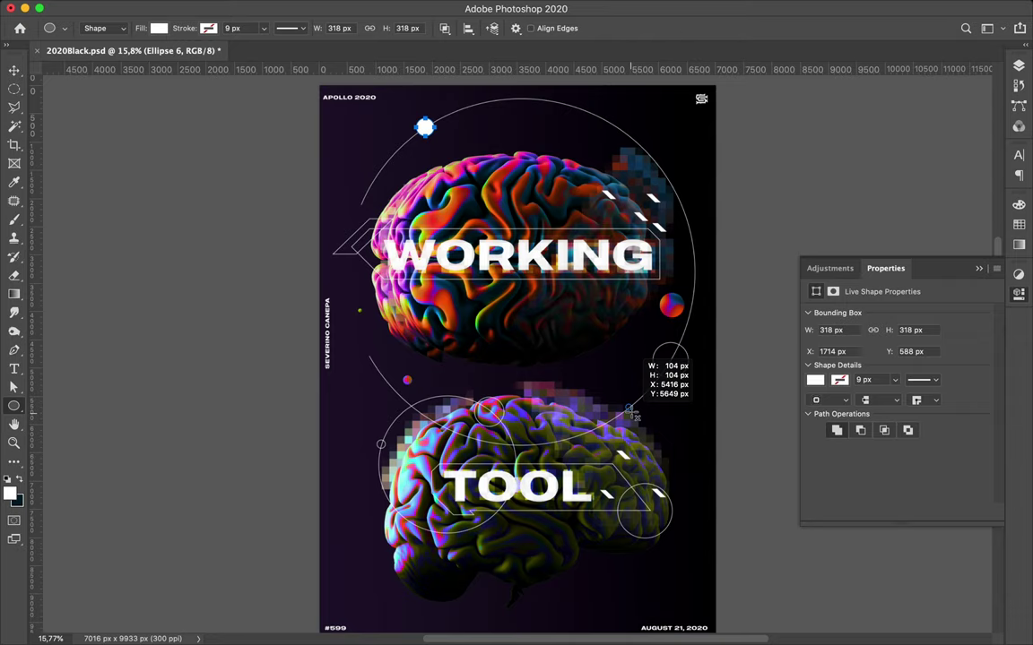
pyautogui.moveTo(630, 412); pyautogui.dragTo(630, 413)
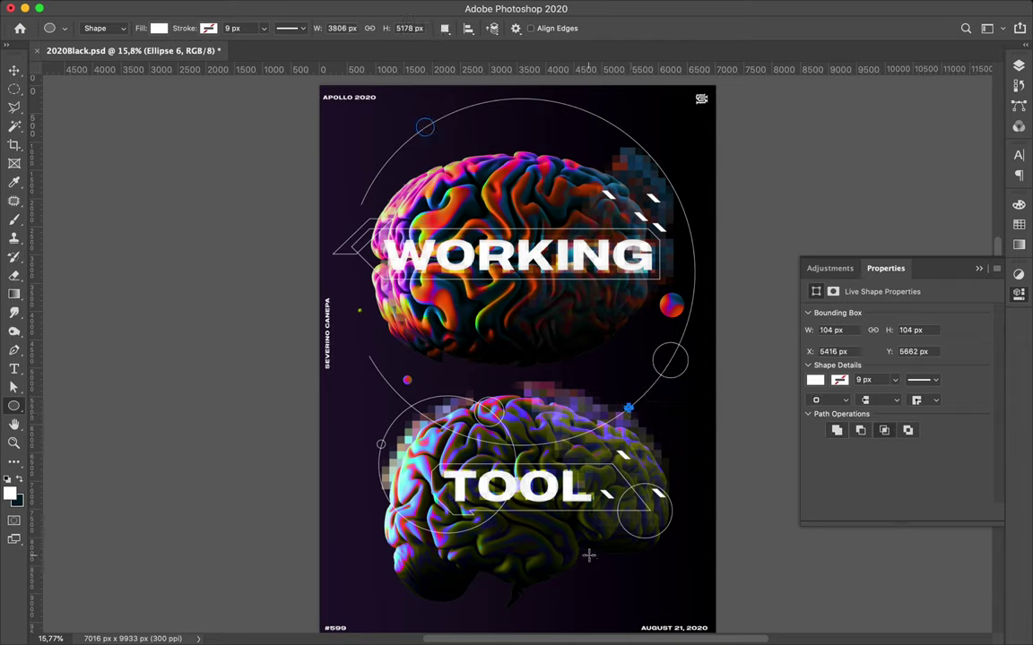
pyautogui.press('a')
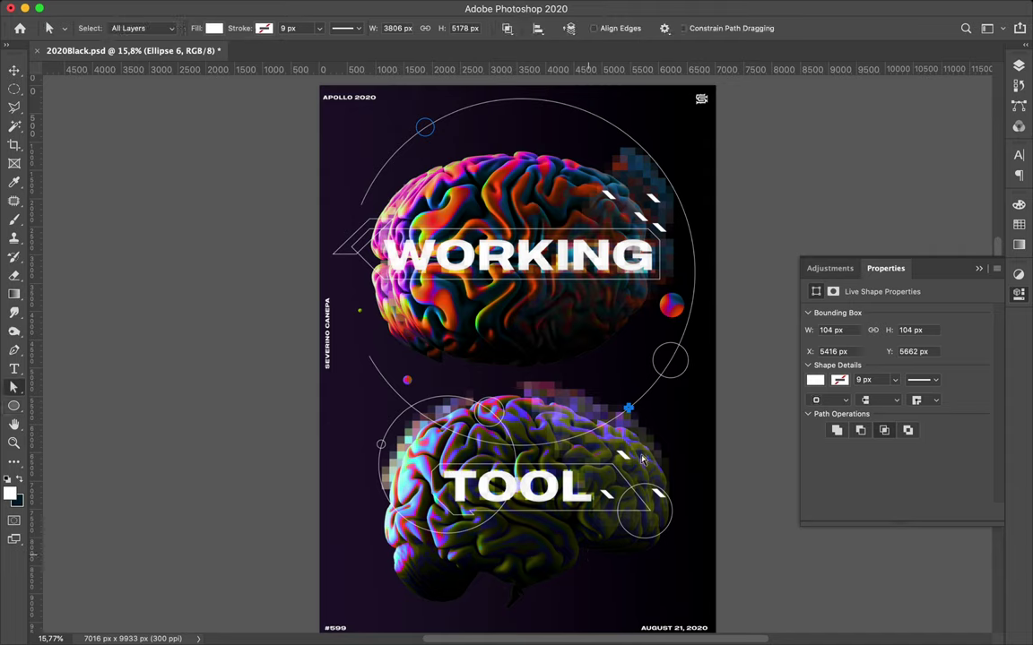
pyautogui.click(425, 126)
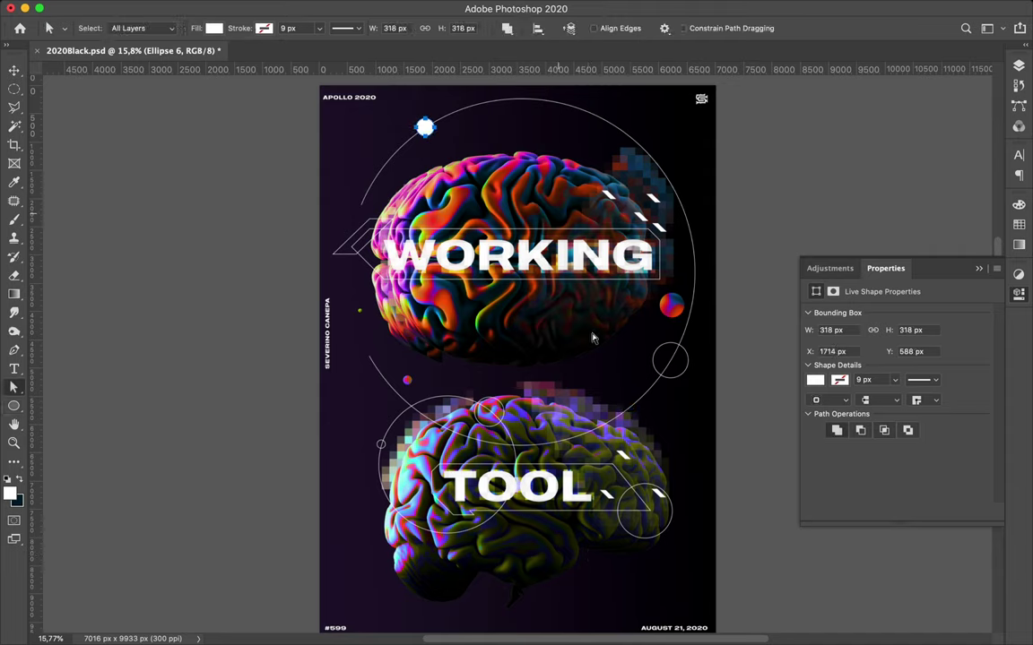
# Step: Draw a small circle on the large circle's edge and give it a white fill
pyautogui.click(625, 438)
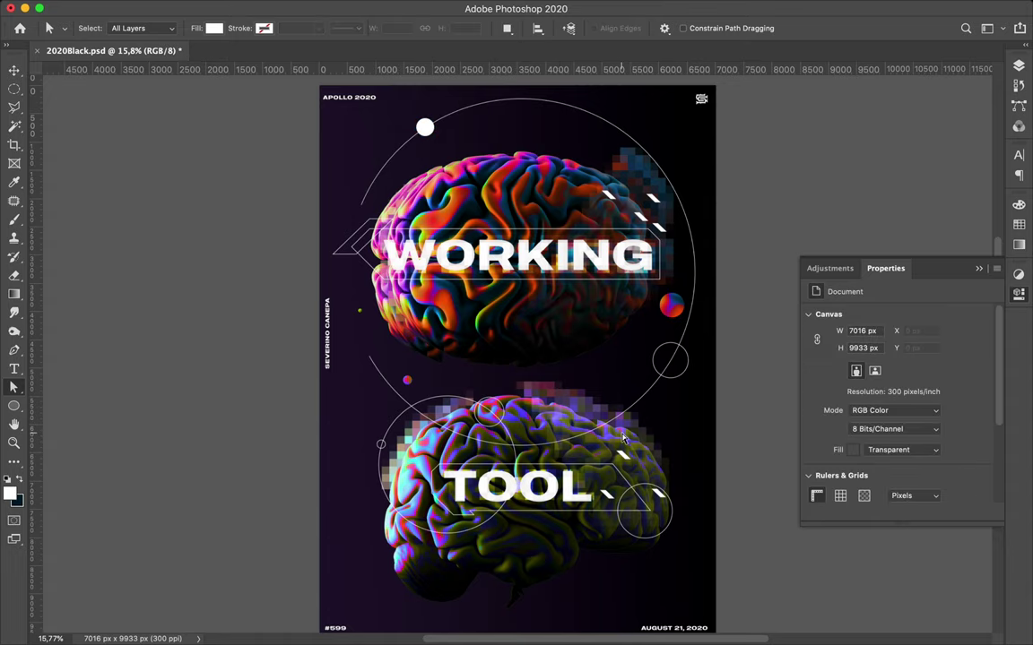
pyautogui.press('u')
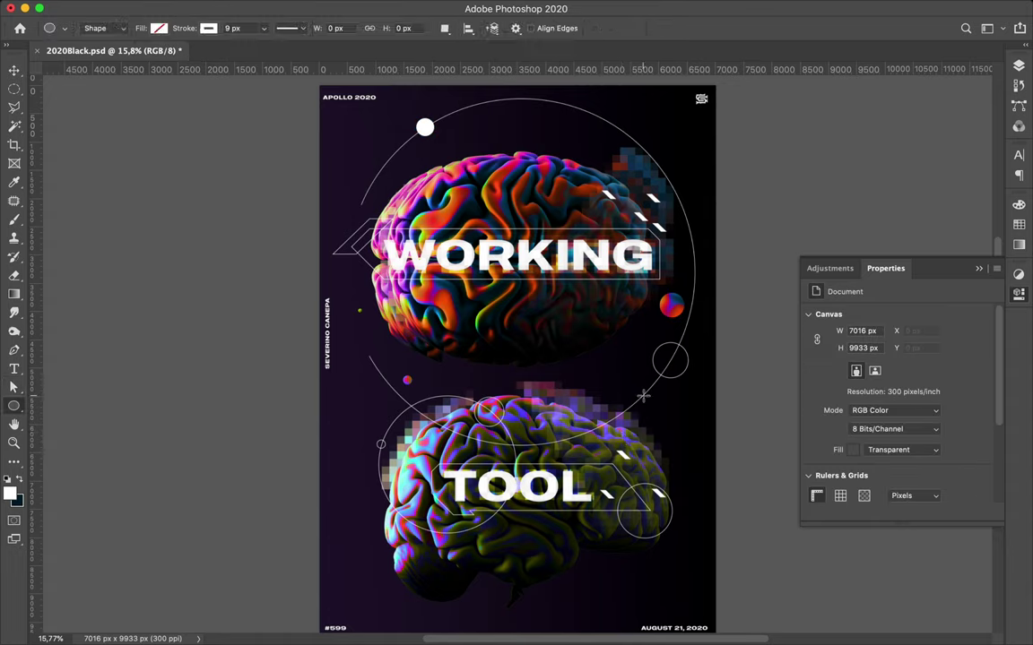
pyautogui.click(579, 358)
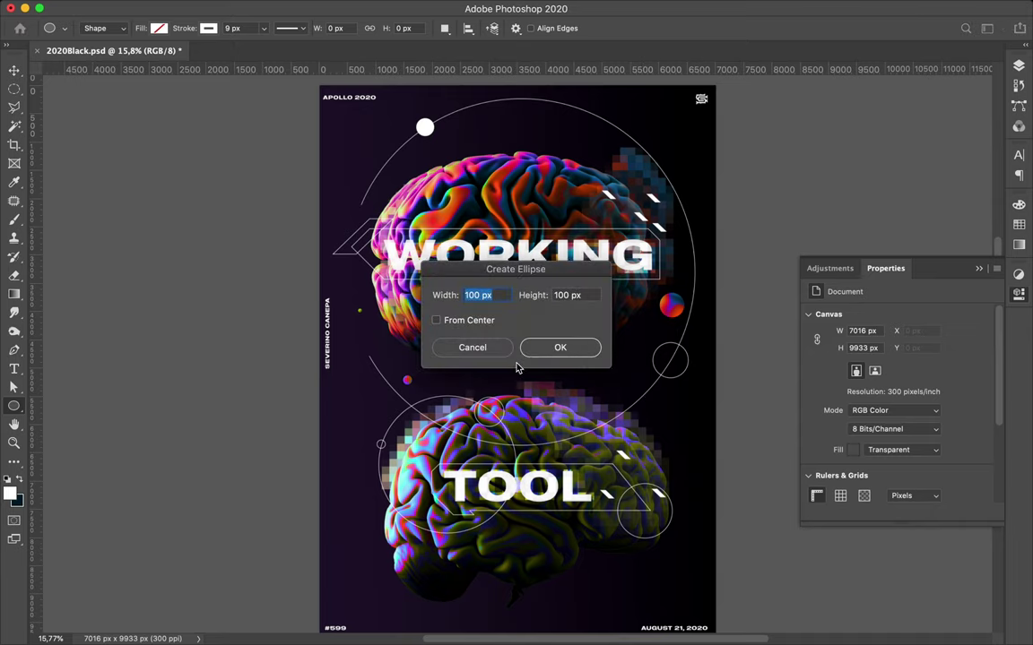
pyautogui.click(474, 348)
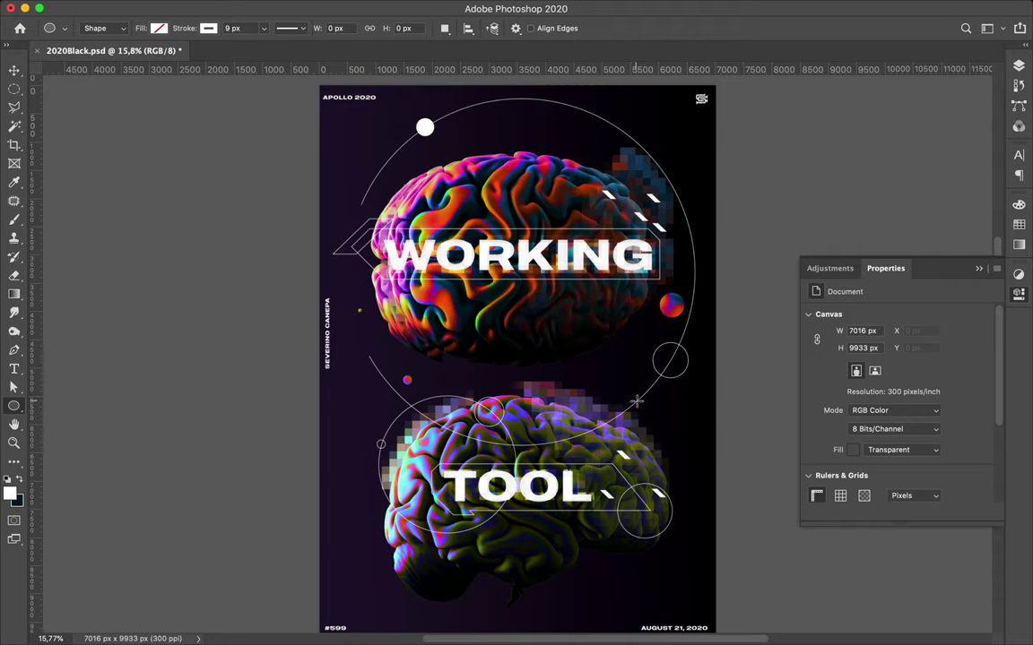
pyautogui.moveTo(636, 401); pyautogui.dragTo(644, 406)
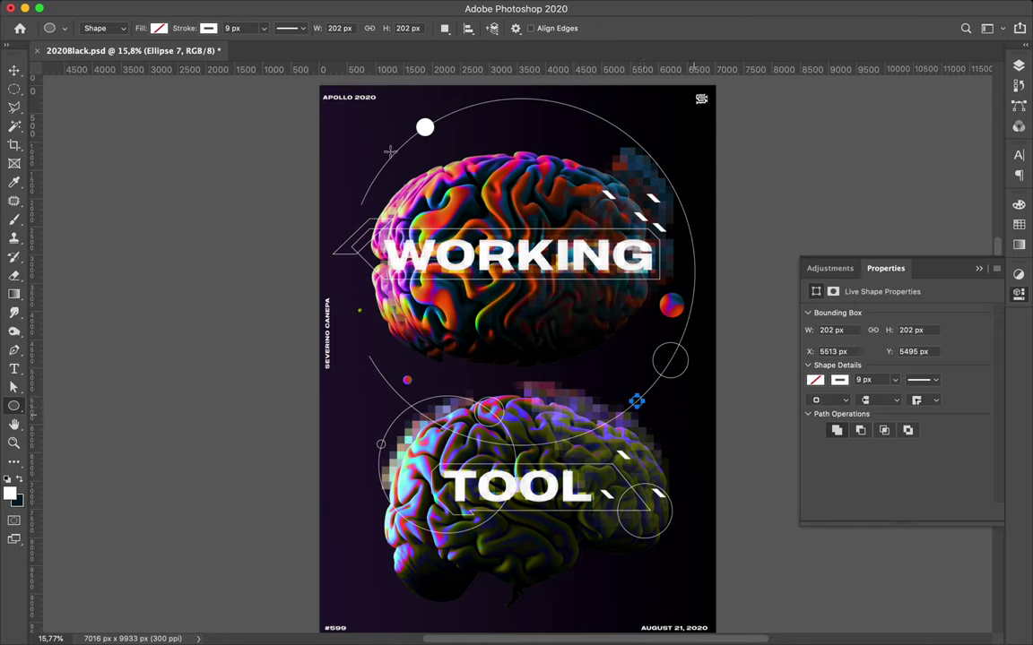
pyautogui.click(208, 29)
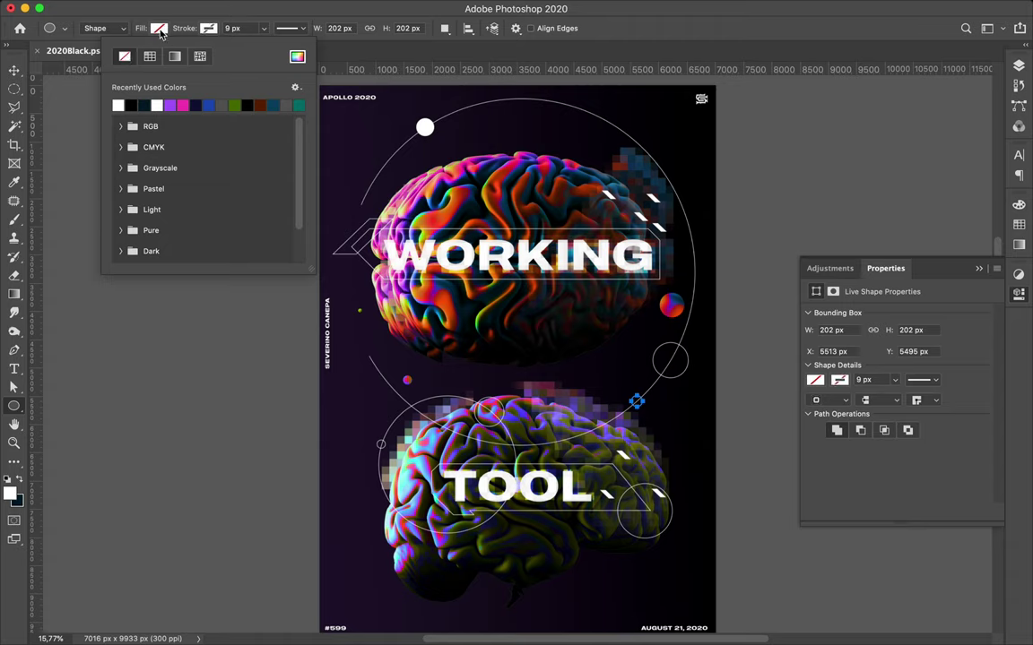
pyautogui.click(160, 30)
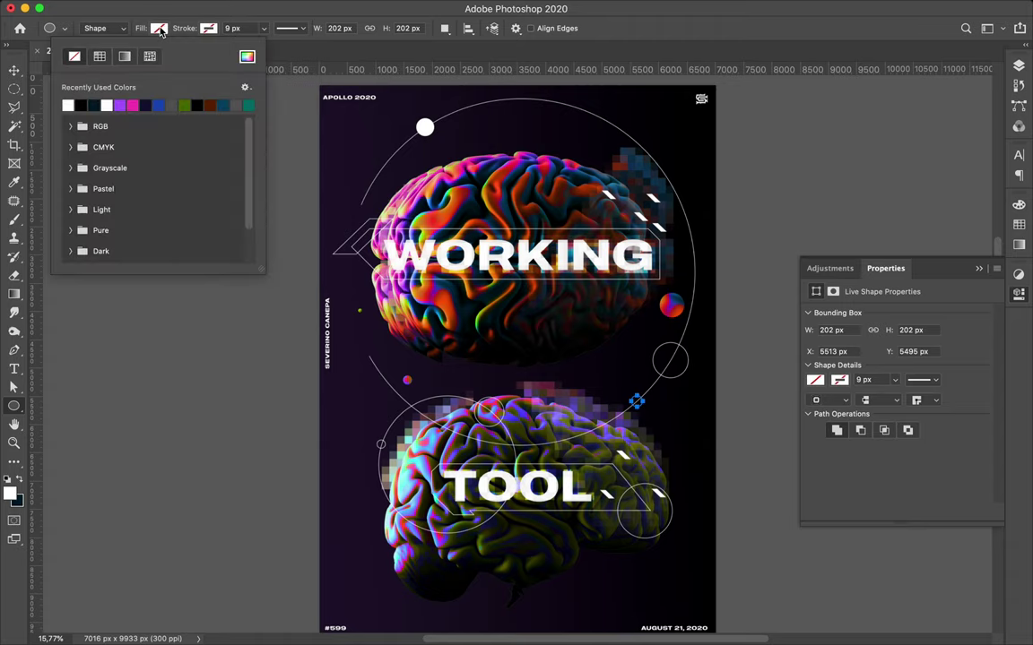
pyautogui.click(161, 30)
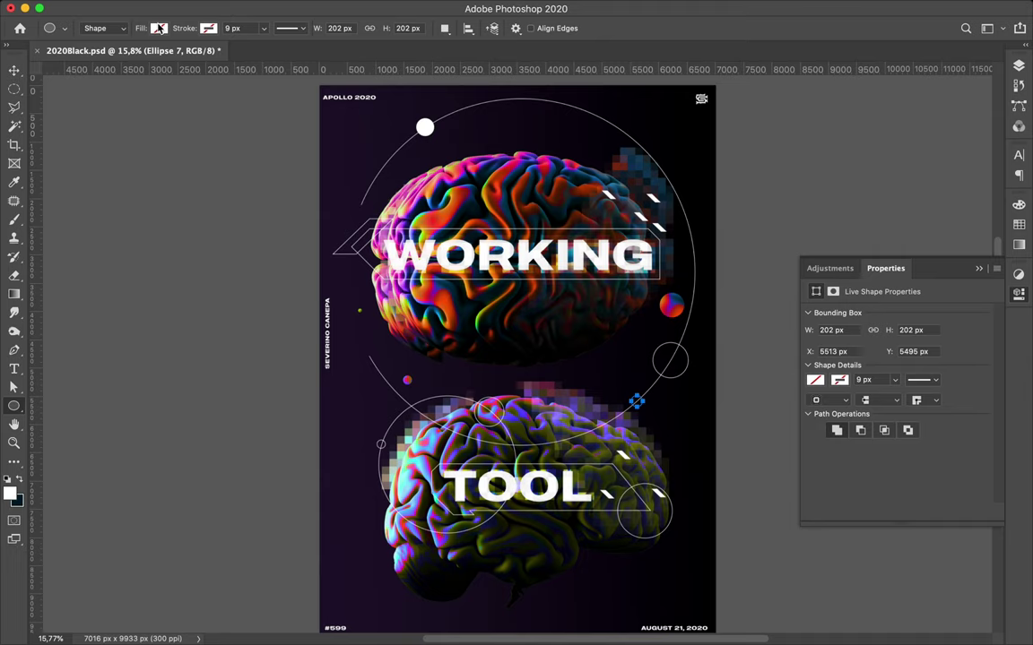
pyautogui.click(160, 29)
pyautogui.click(80, 107)
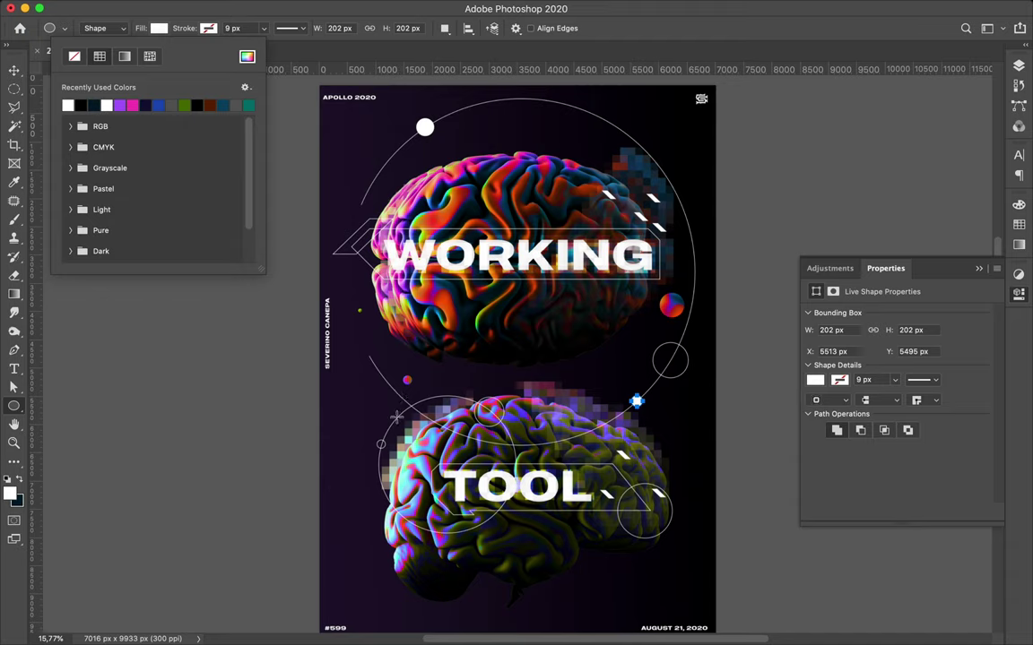
pyautogui.click(395, 418)
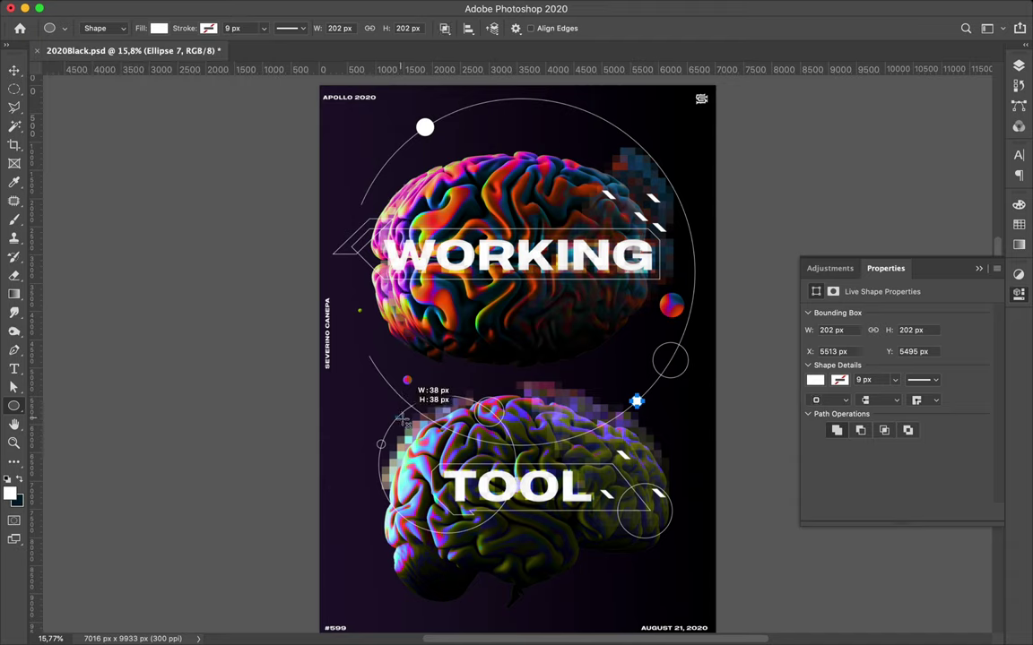
# Step: Add two small white dots on the ring's lower-left side
pyautogui.moveTo(402, 418); pyautogui.dragTo(406, 422)
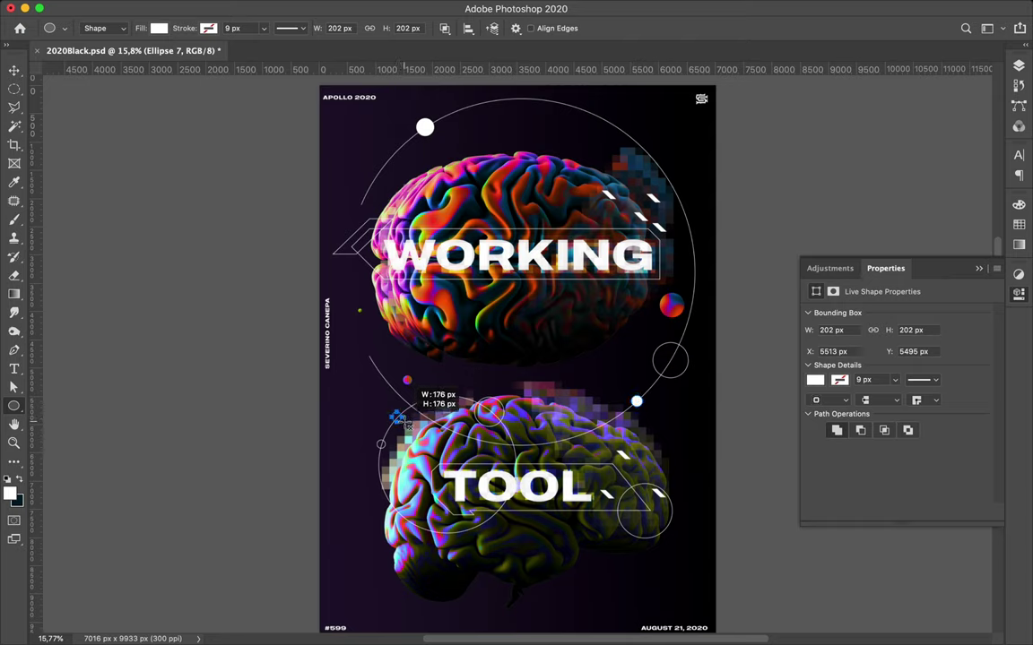
pyautogui.moveTo(408, 426); pyautogui.dragTo(408, 427)
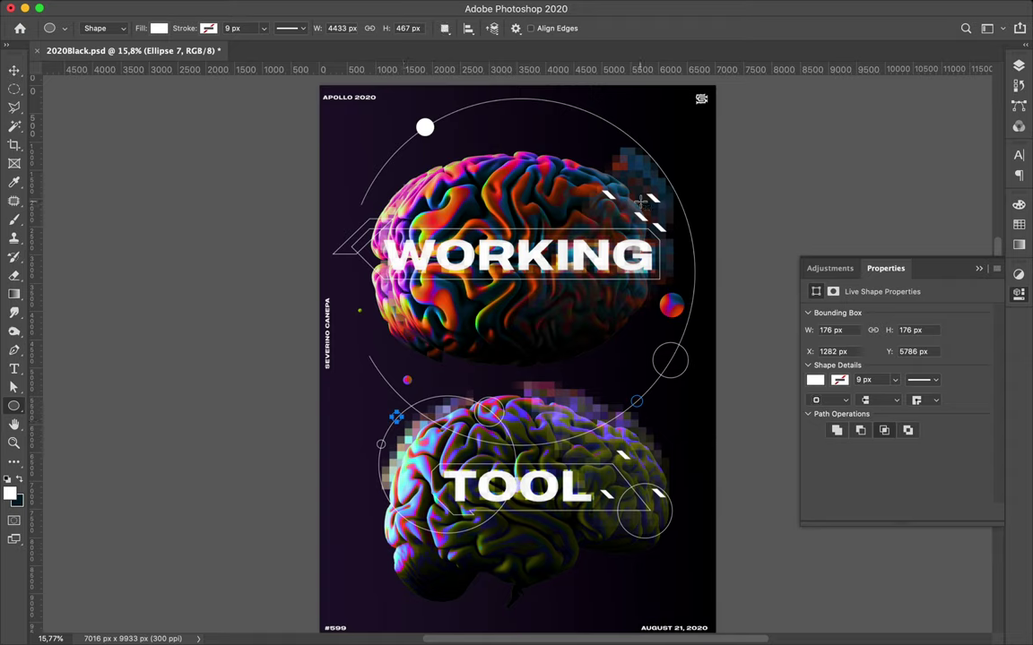
pyautogui.press('v')
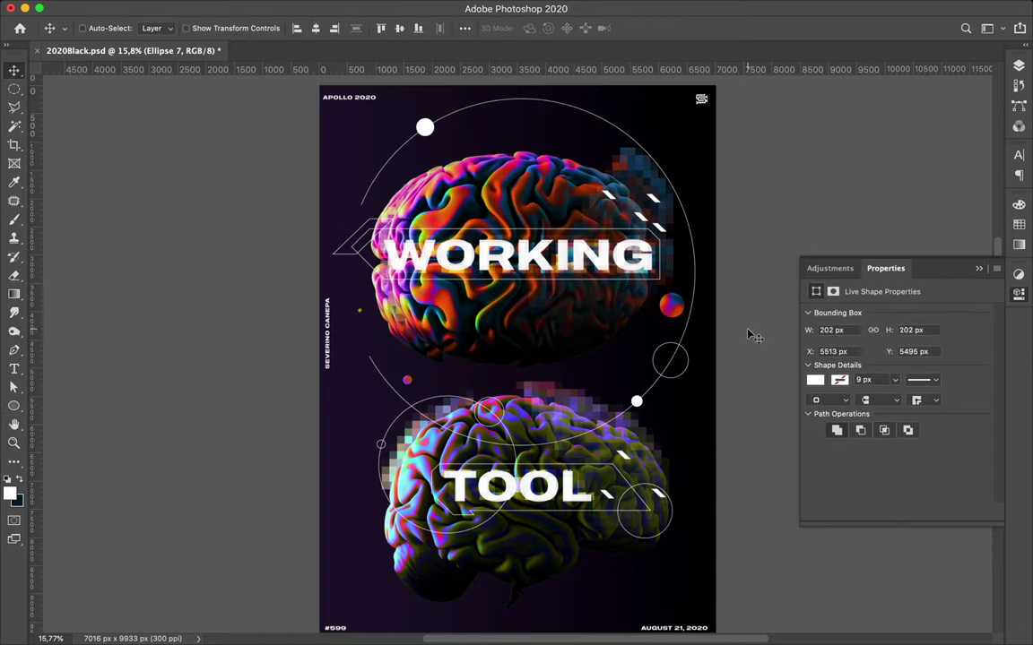
pyautogui.press('u')
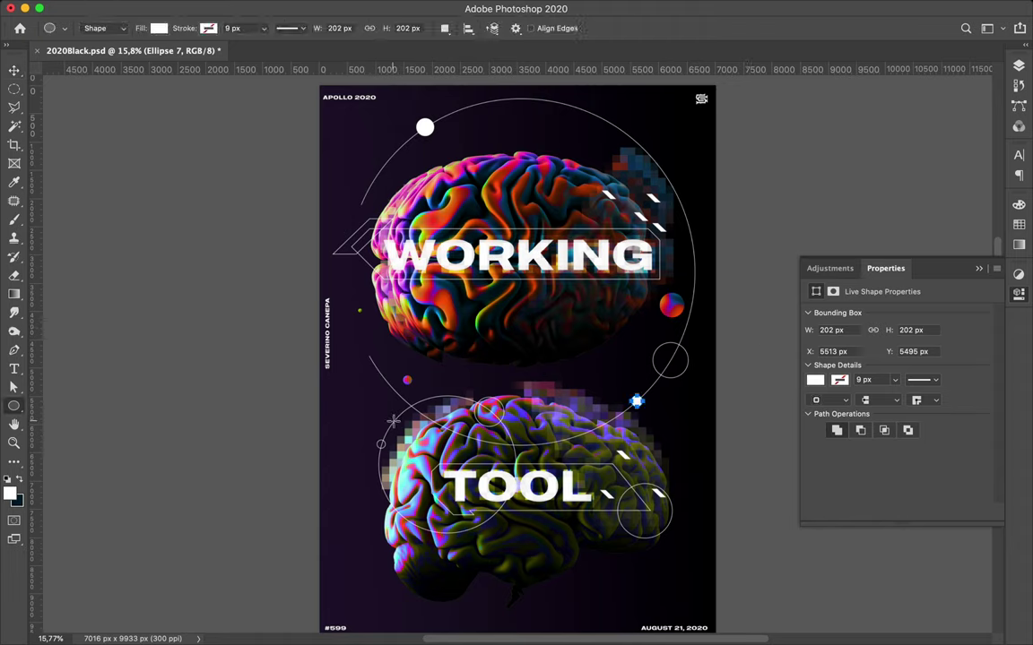
pyautogui.moveTo(393, 421); pyautogui.dragTo(399, 422)
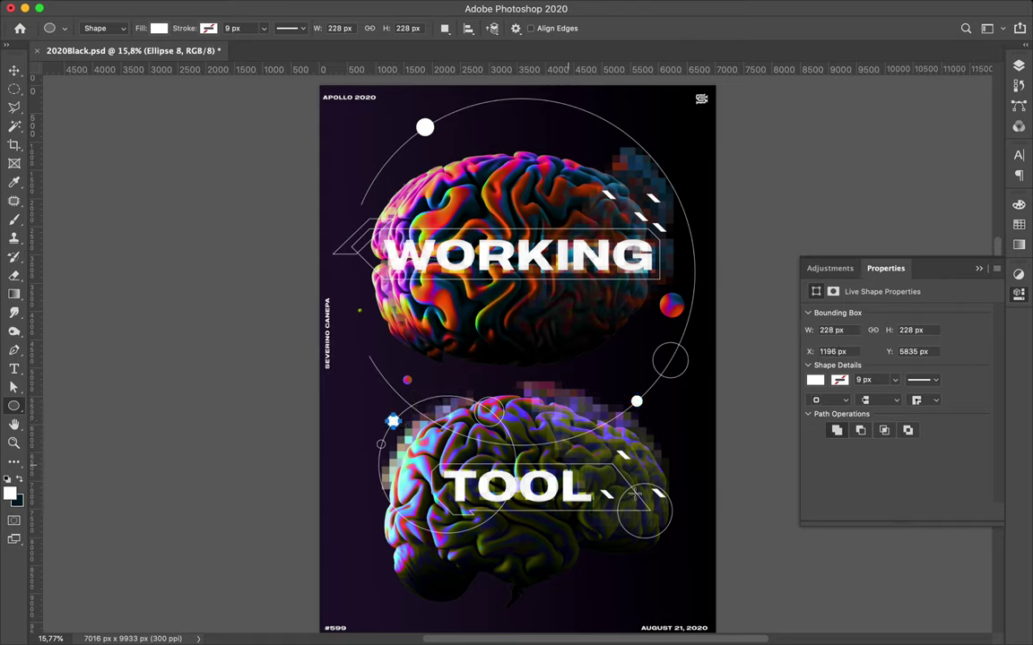
pyautogui.press('a')
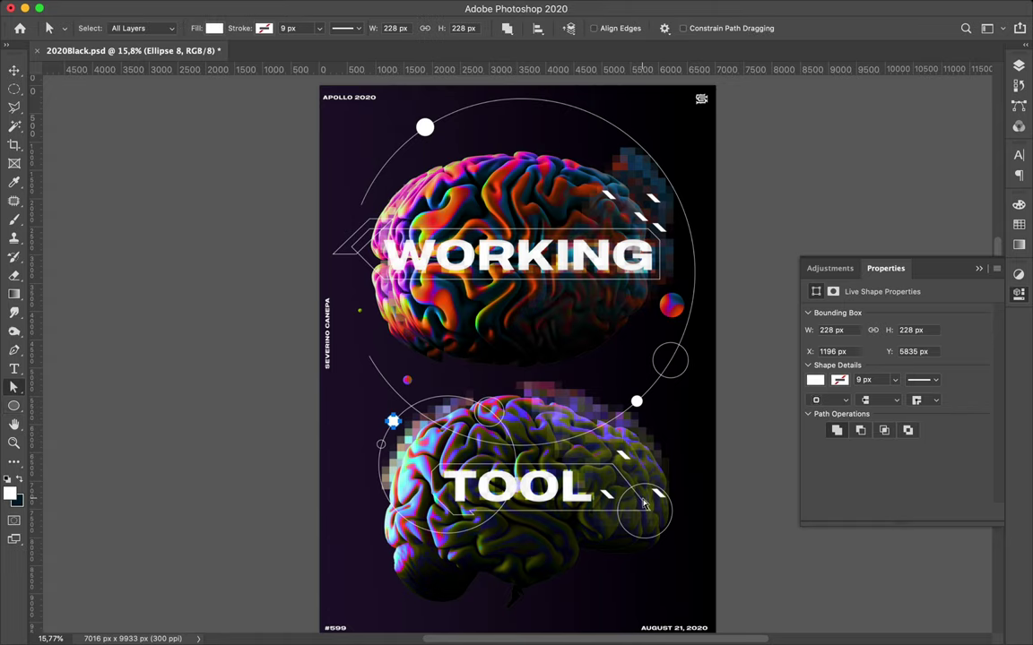
# Step: Deselect the paths, show the poster full screen without panels, and open the pasteboard colour menu
pyautogui.click(644, 504)
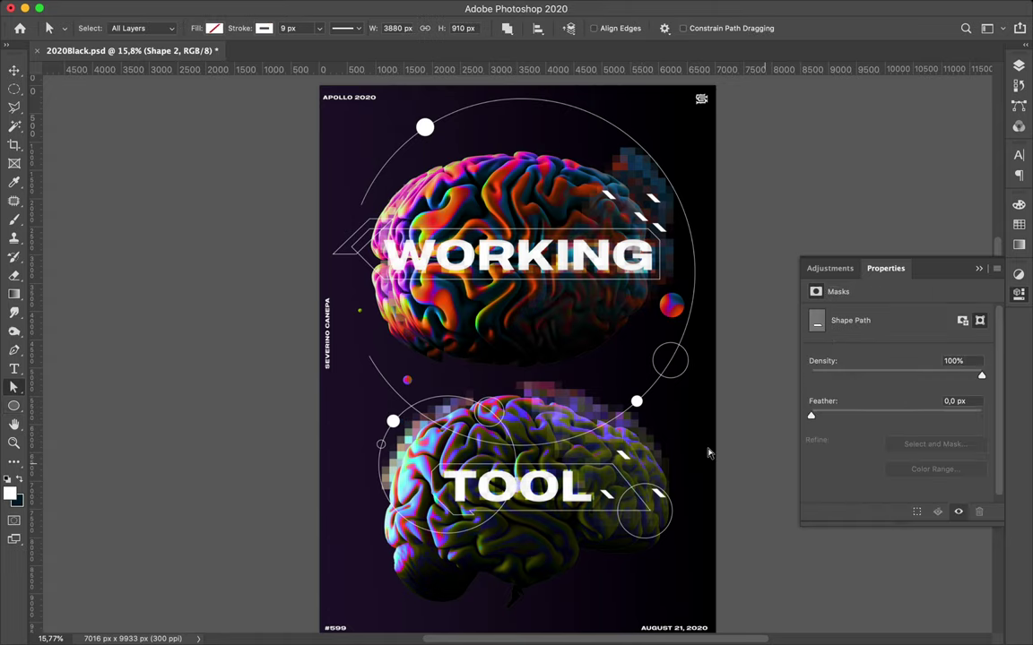
pyautogui.click(707, 452)
pyautogui.scroll(-2, 707, 452)
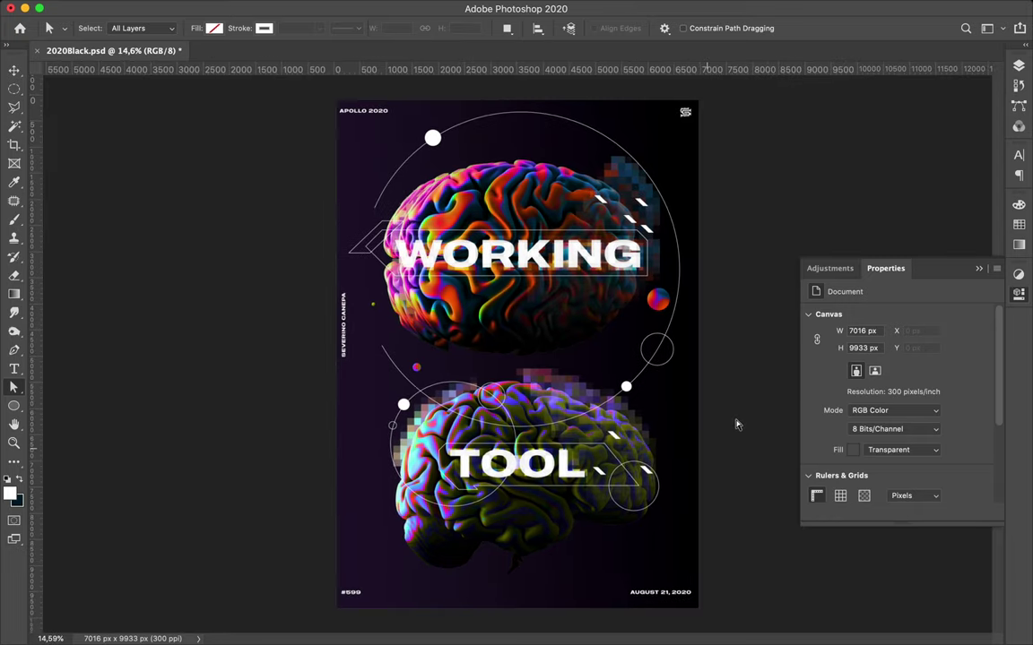
pyautogui.press('f')
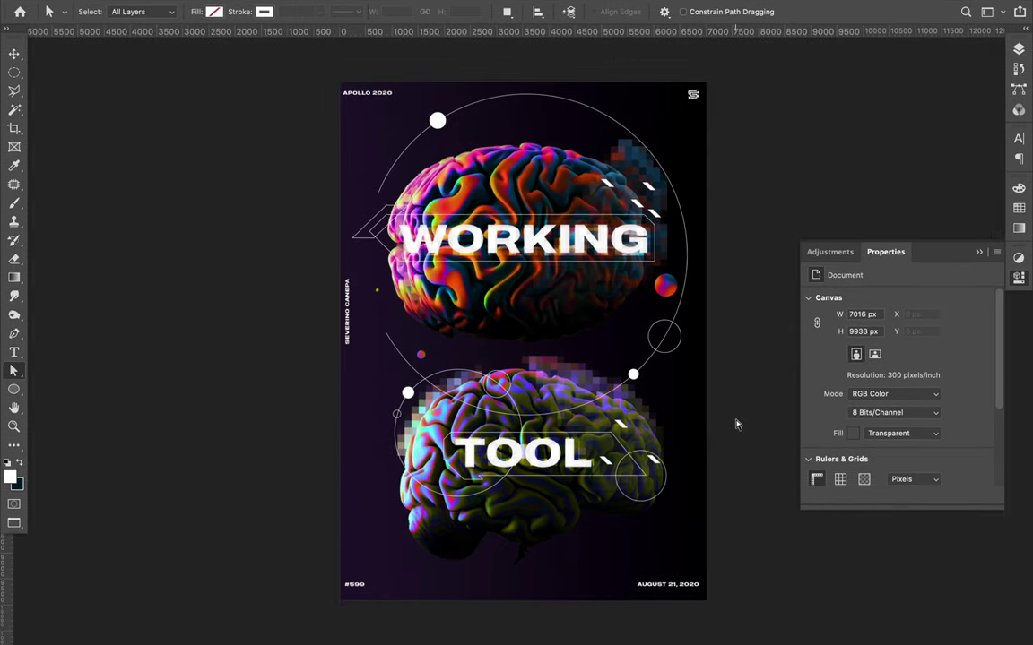
pyautogui.press('f')
pyautogui.rightClick(737, 424)
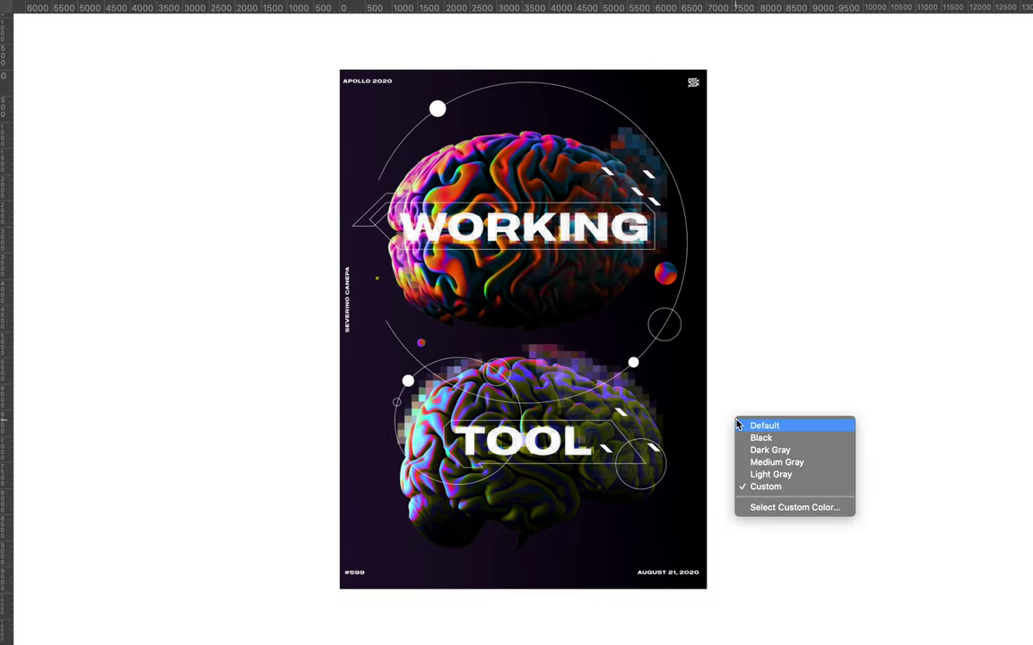
# Step: Set the pasteboard around the poster to Light Gray
pyautogui.click(758, 474)
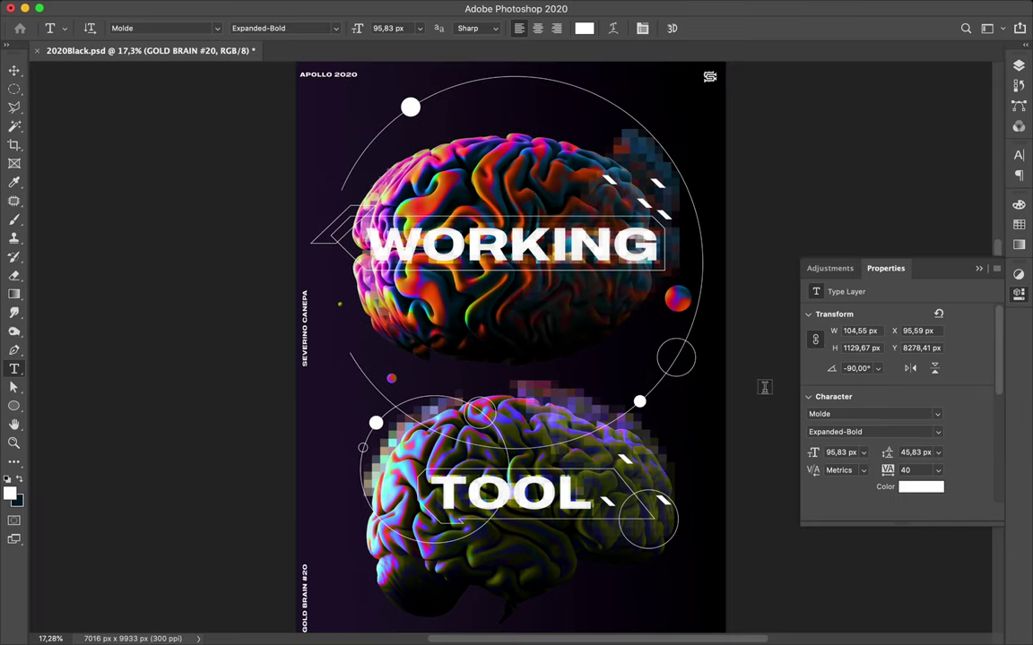
# Step: Switch to Full Screen Mode with Menu Bar to review the finished two-brain poster
pyautogui.press('f')
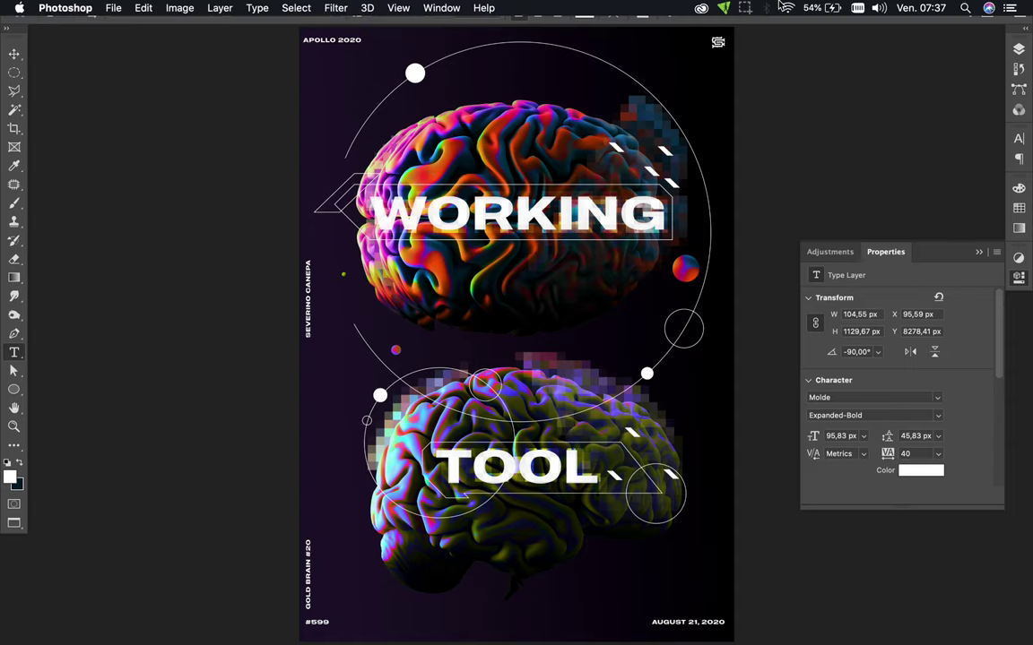
pyautogui.click(744, 7)
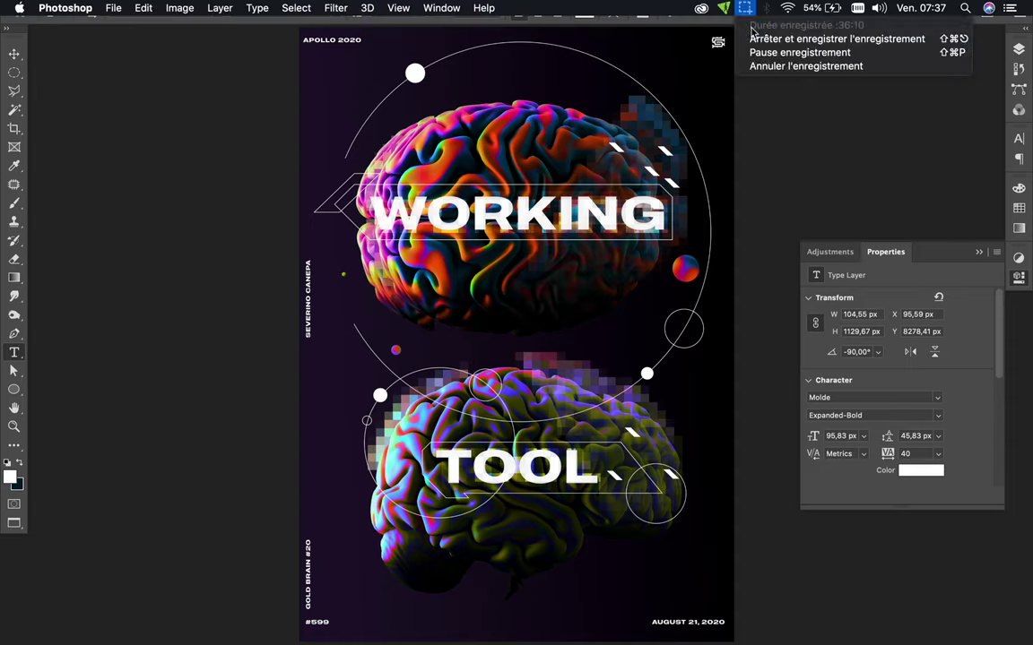